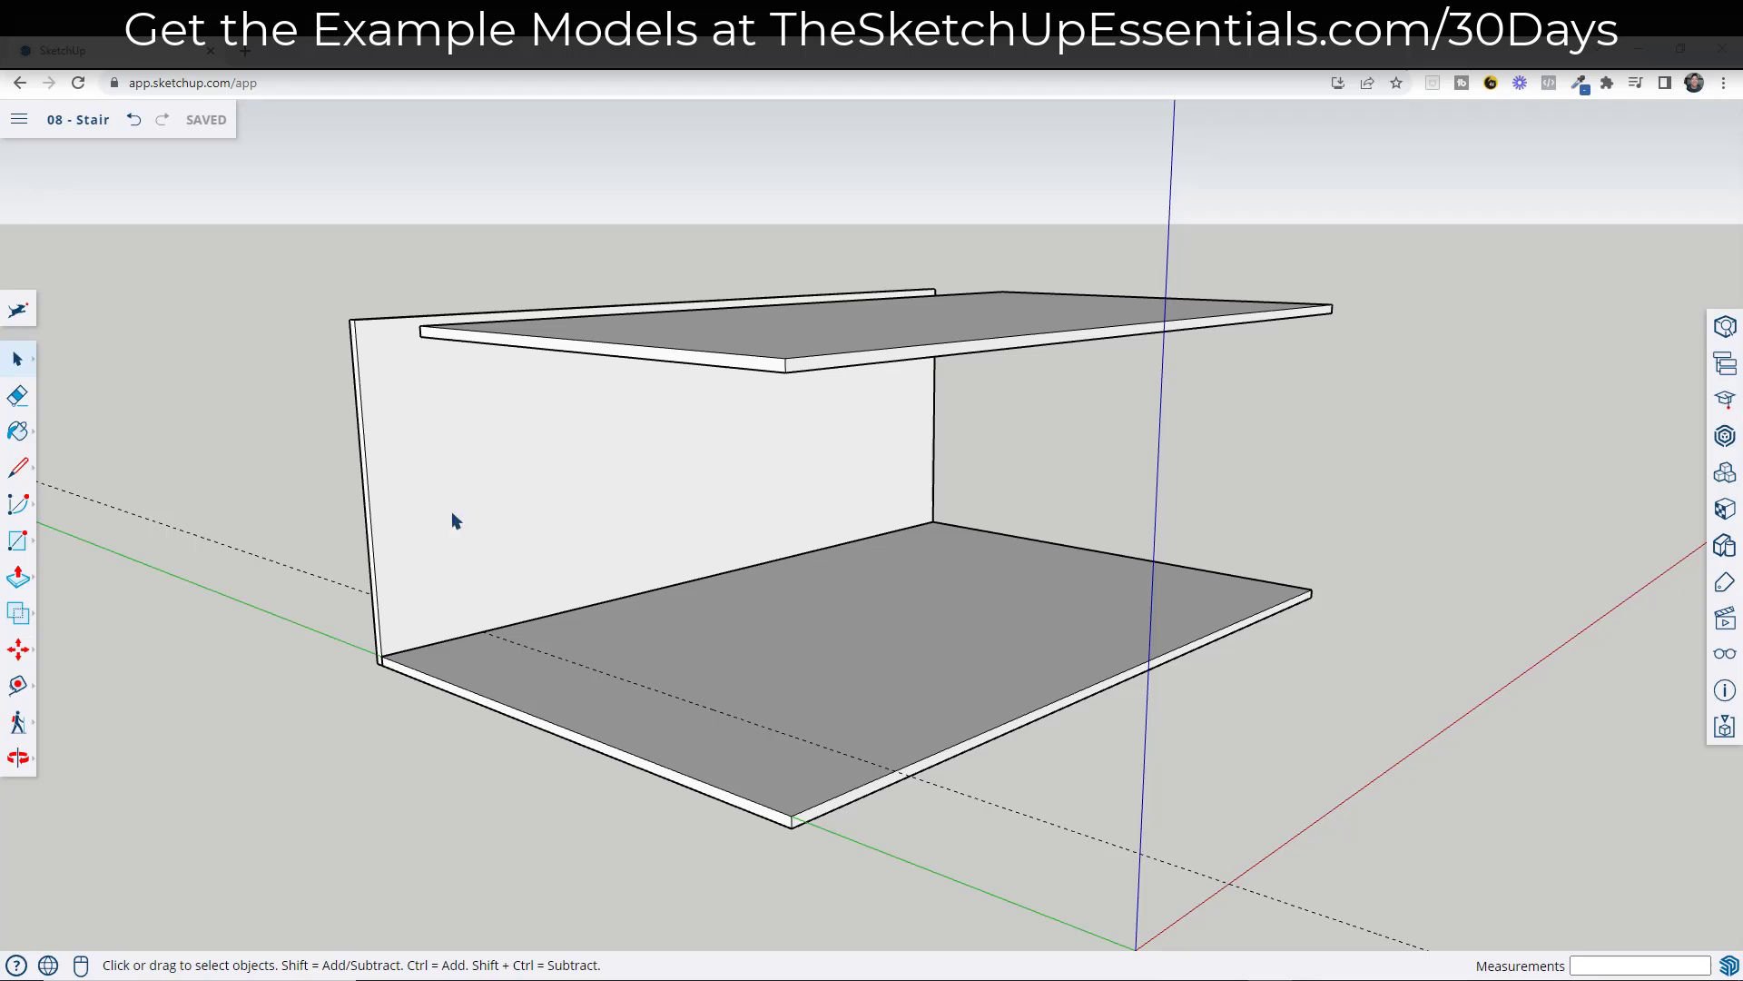
- Measure the floor-to-floor height from the guide at the wall base up to the top of the upper floor
{"action": "middle_click_drag", "start_coordinate": [681, 553], "coordinate": [647, 553]}
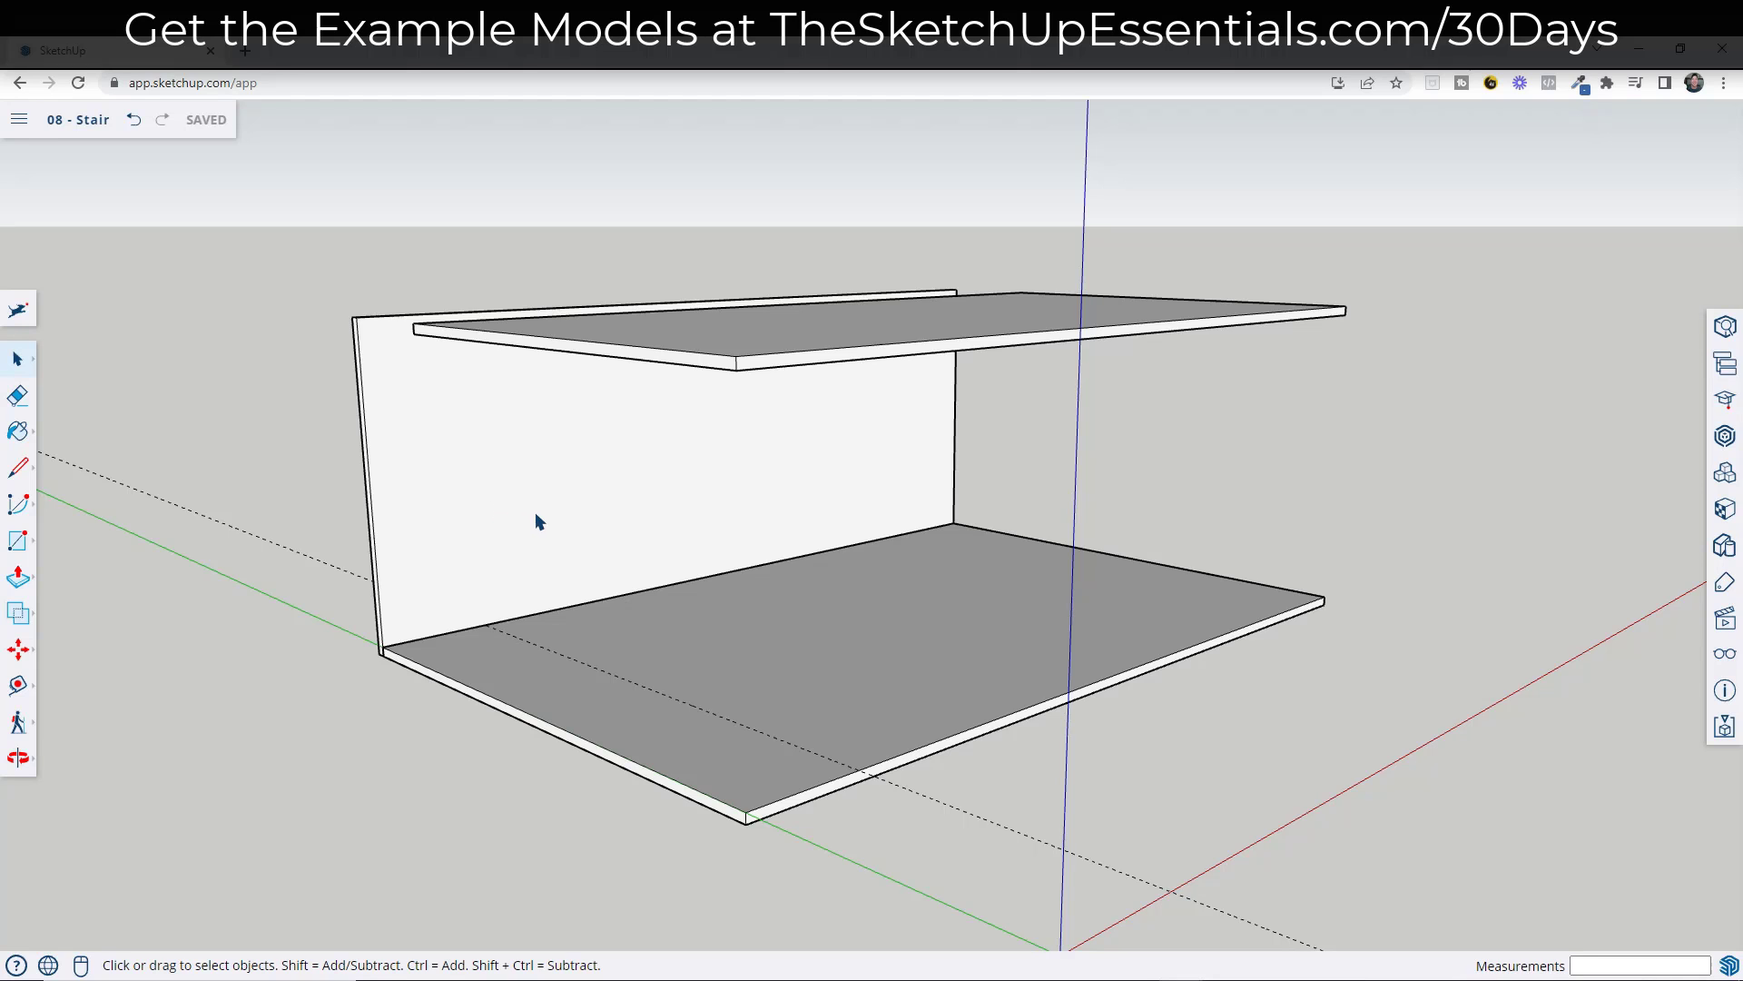
{"action": "middle_click_drag", "start_coordinate": [586, 493], "coordinate": [736, 490]}
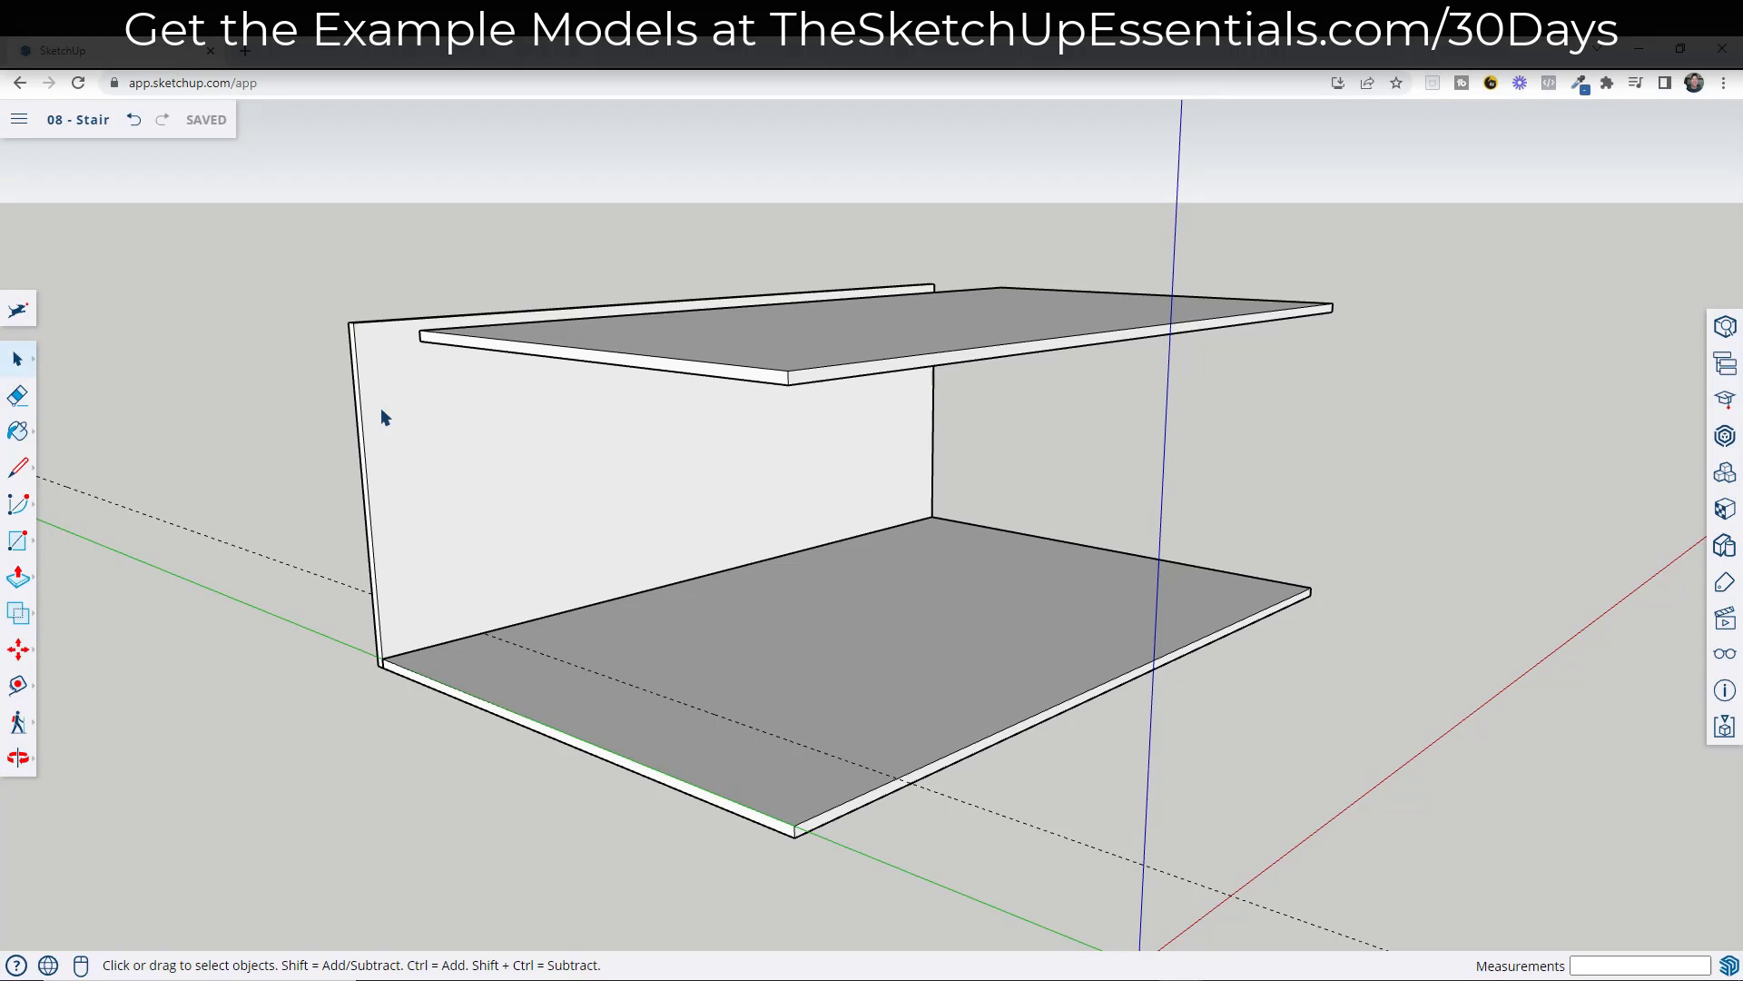
{"action": "left_click", "coordinate": [16, 687]}
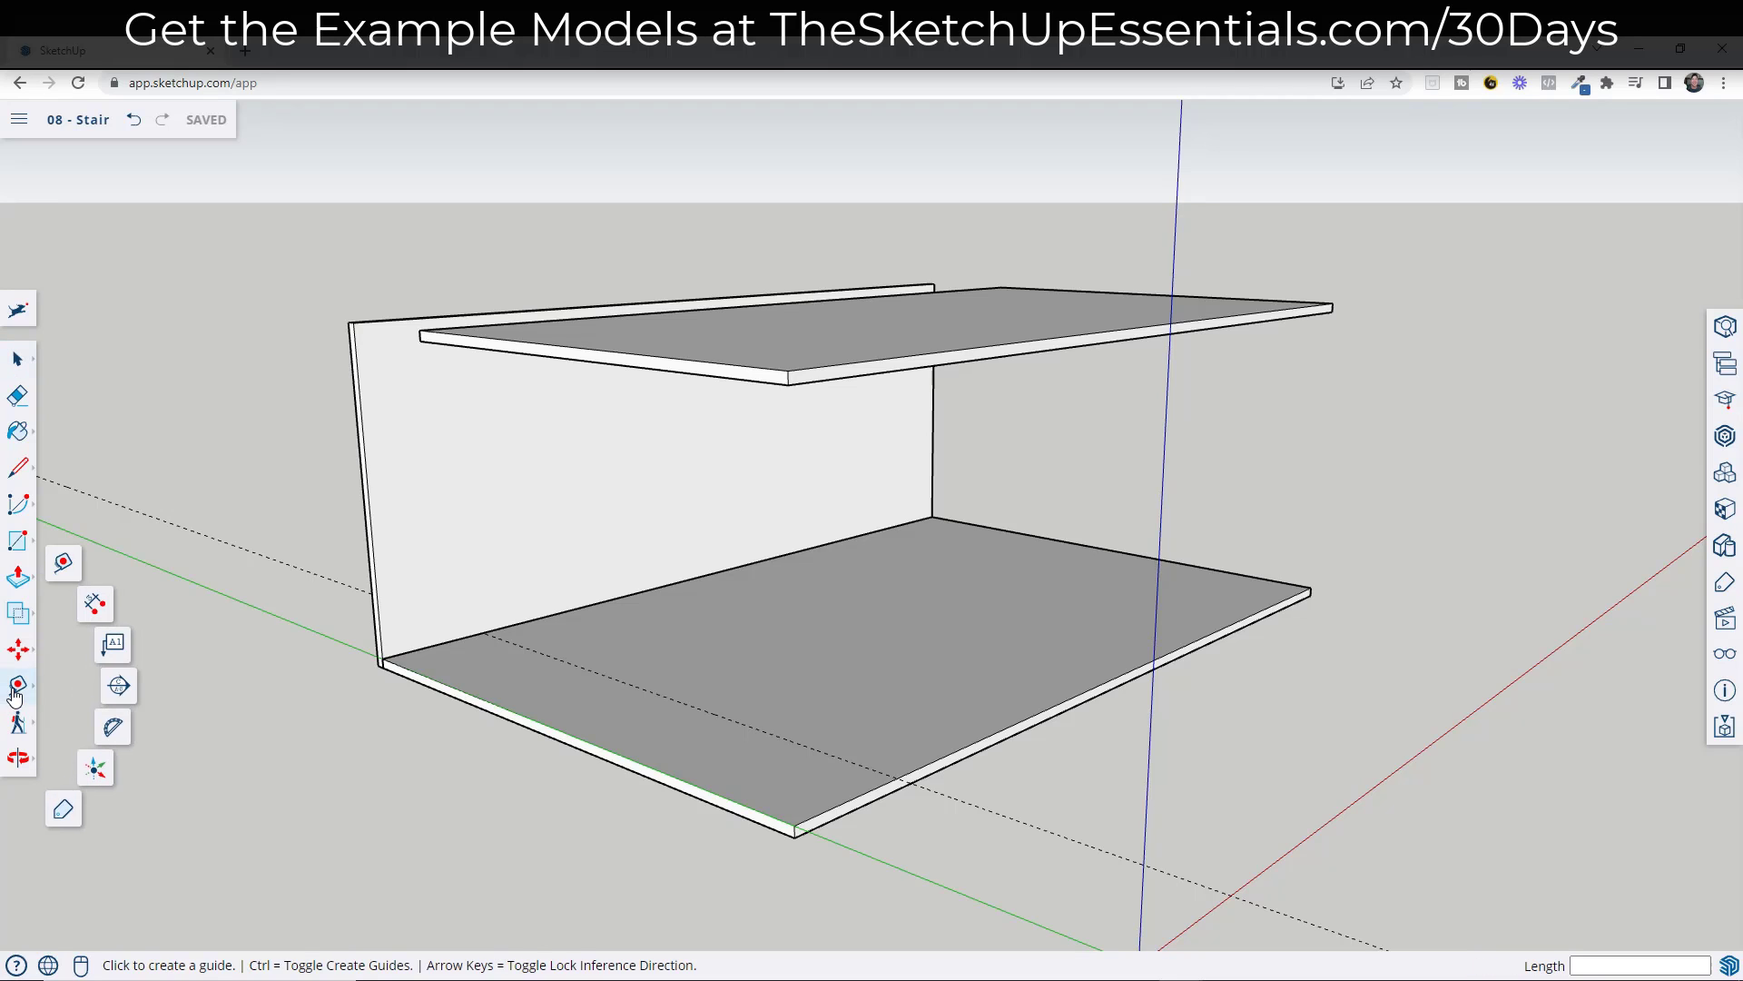
{"action": "left_click", "coordinate": [61, 569]}
{"action": "left_click", "coordinate": [466, 636]}
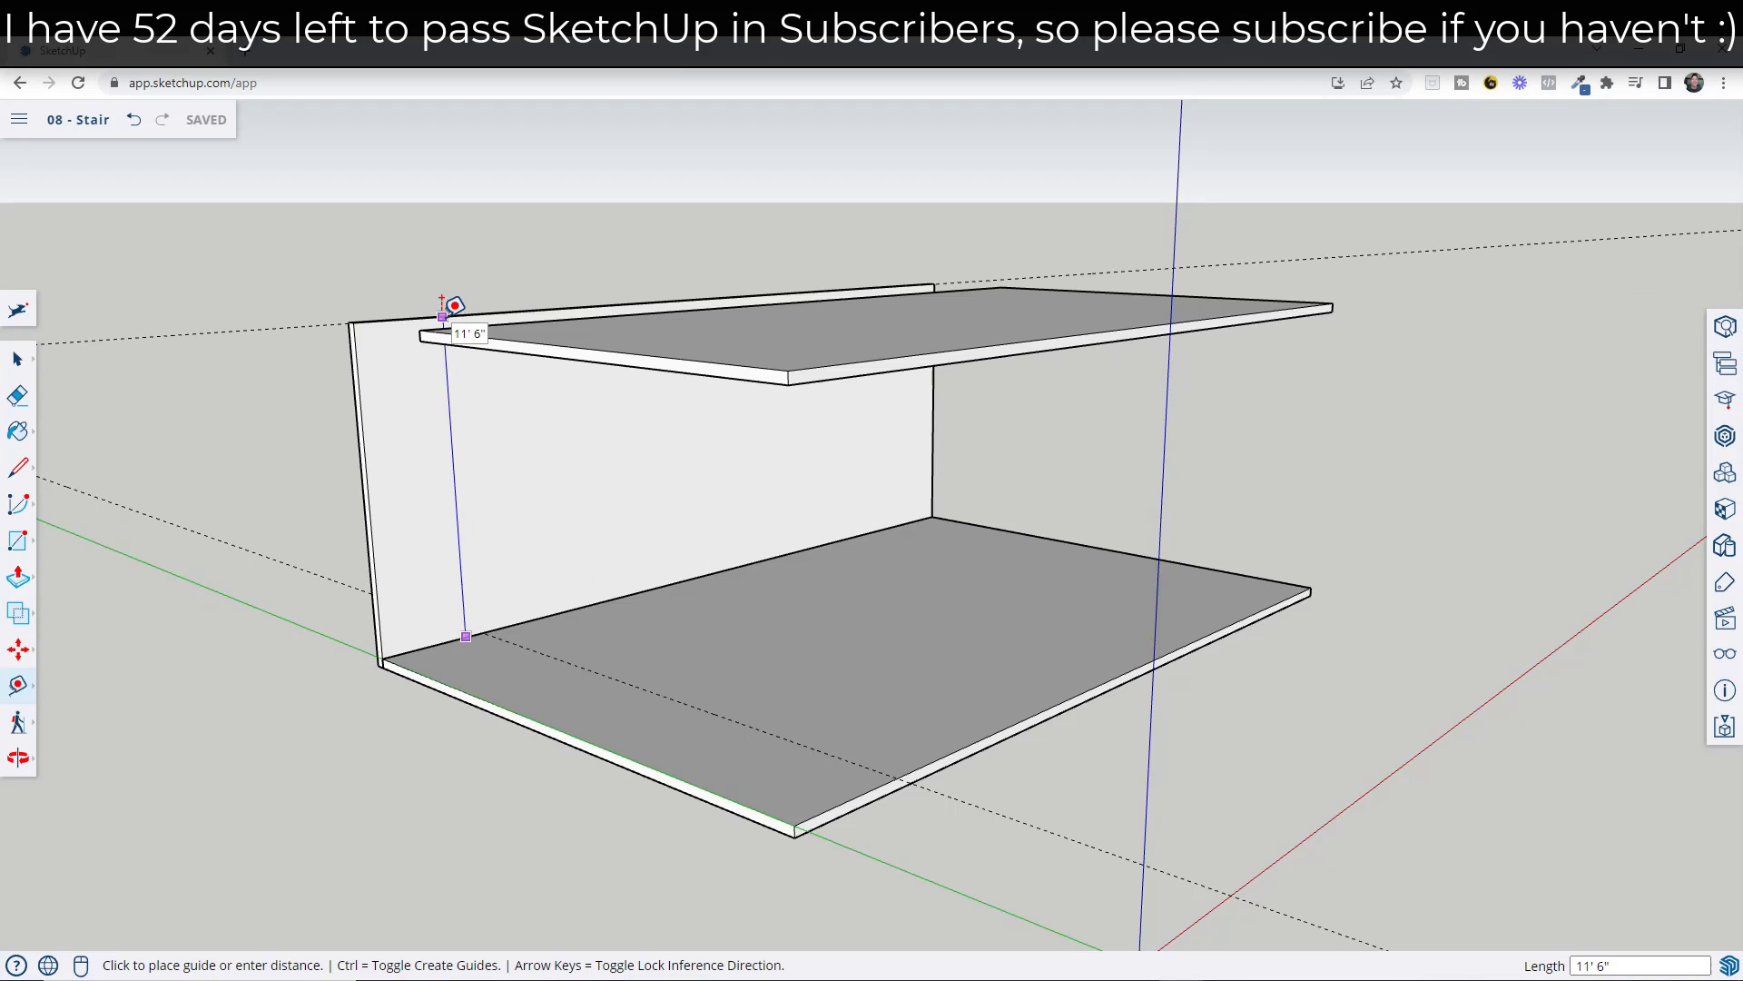
{"action": "key", "text": "space"}
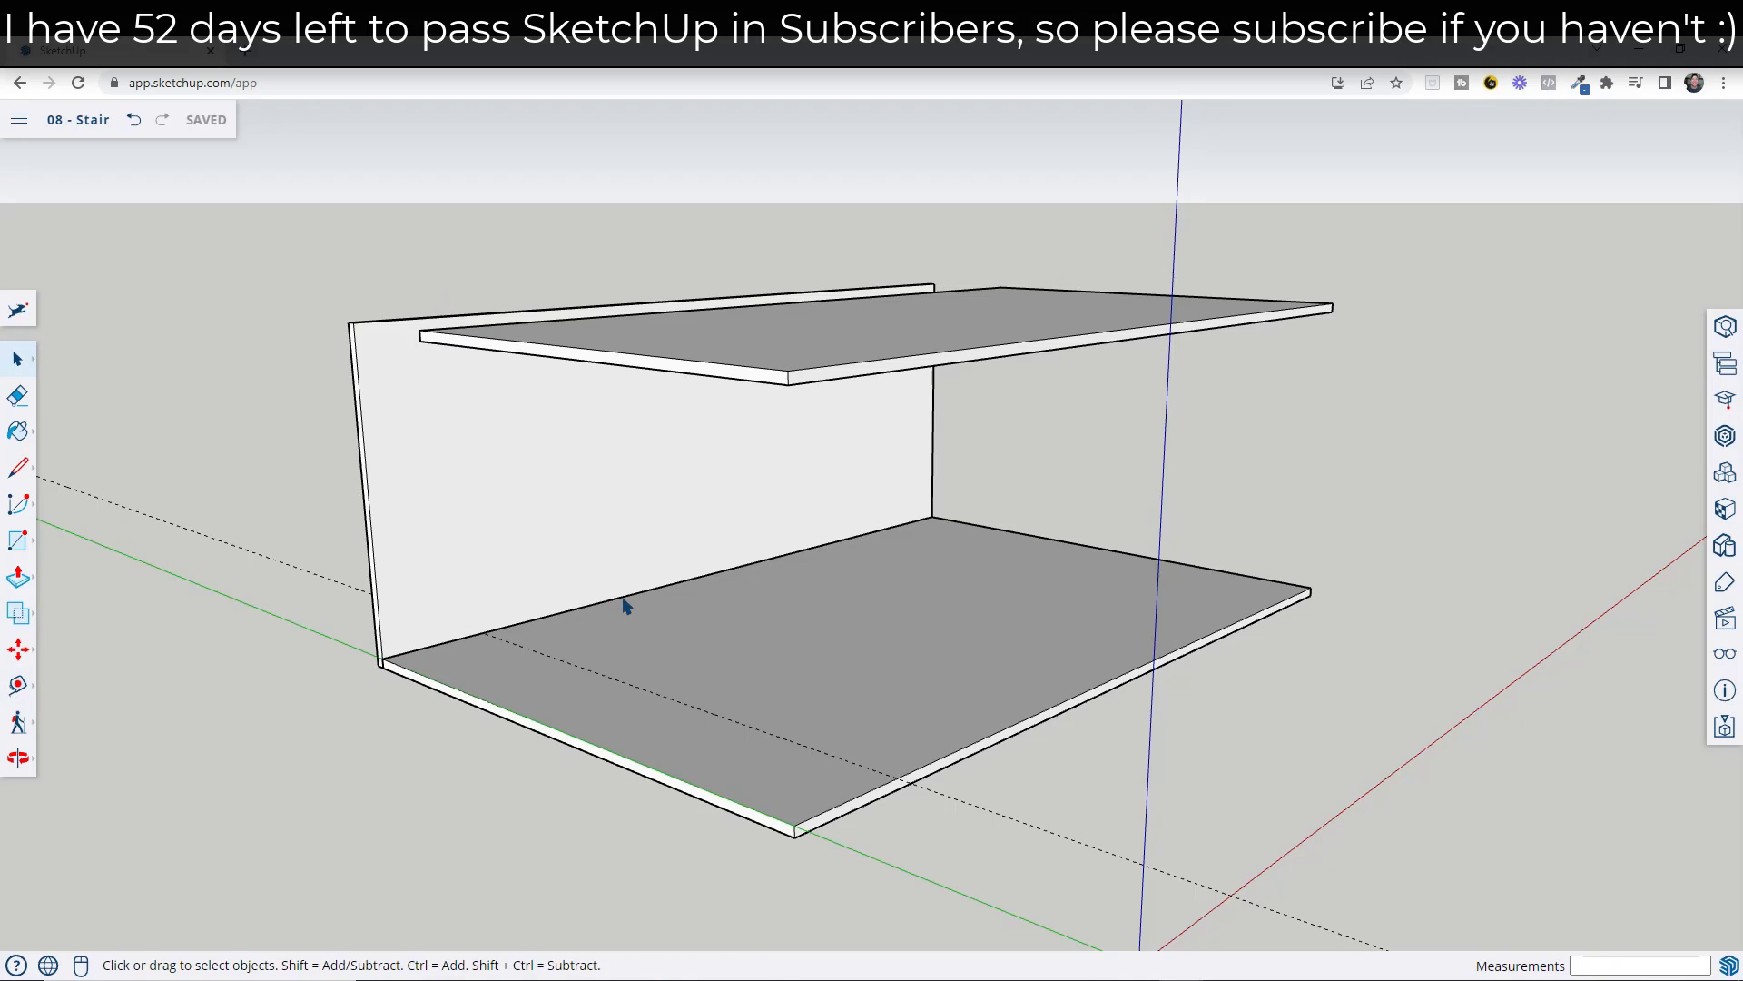
- Calculate the number of risers in Calculator: multiply 11.5 by 12, and divide by the 7.75-inch maximum riser height
{"action": "middle_click_drag", "start_coordinate": [625, 606], "coordinate": [574, 510]}
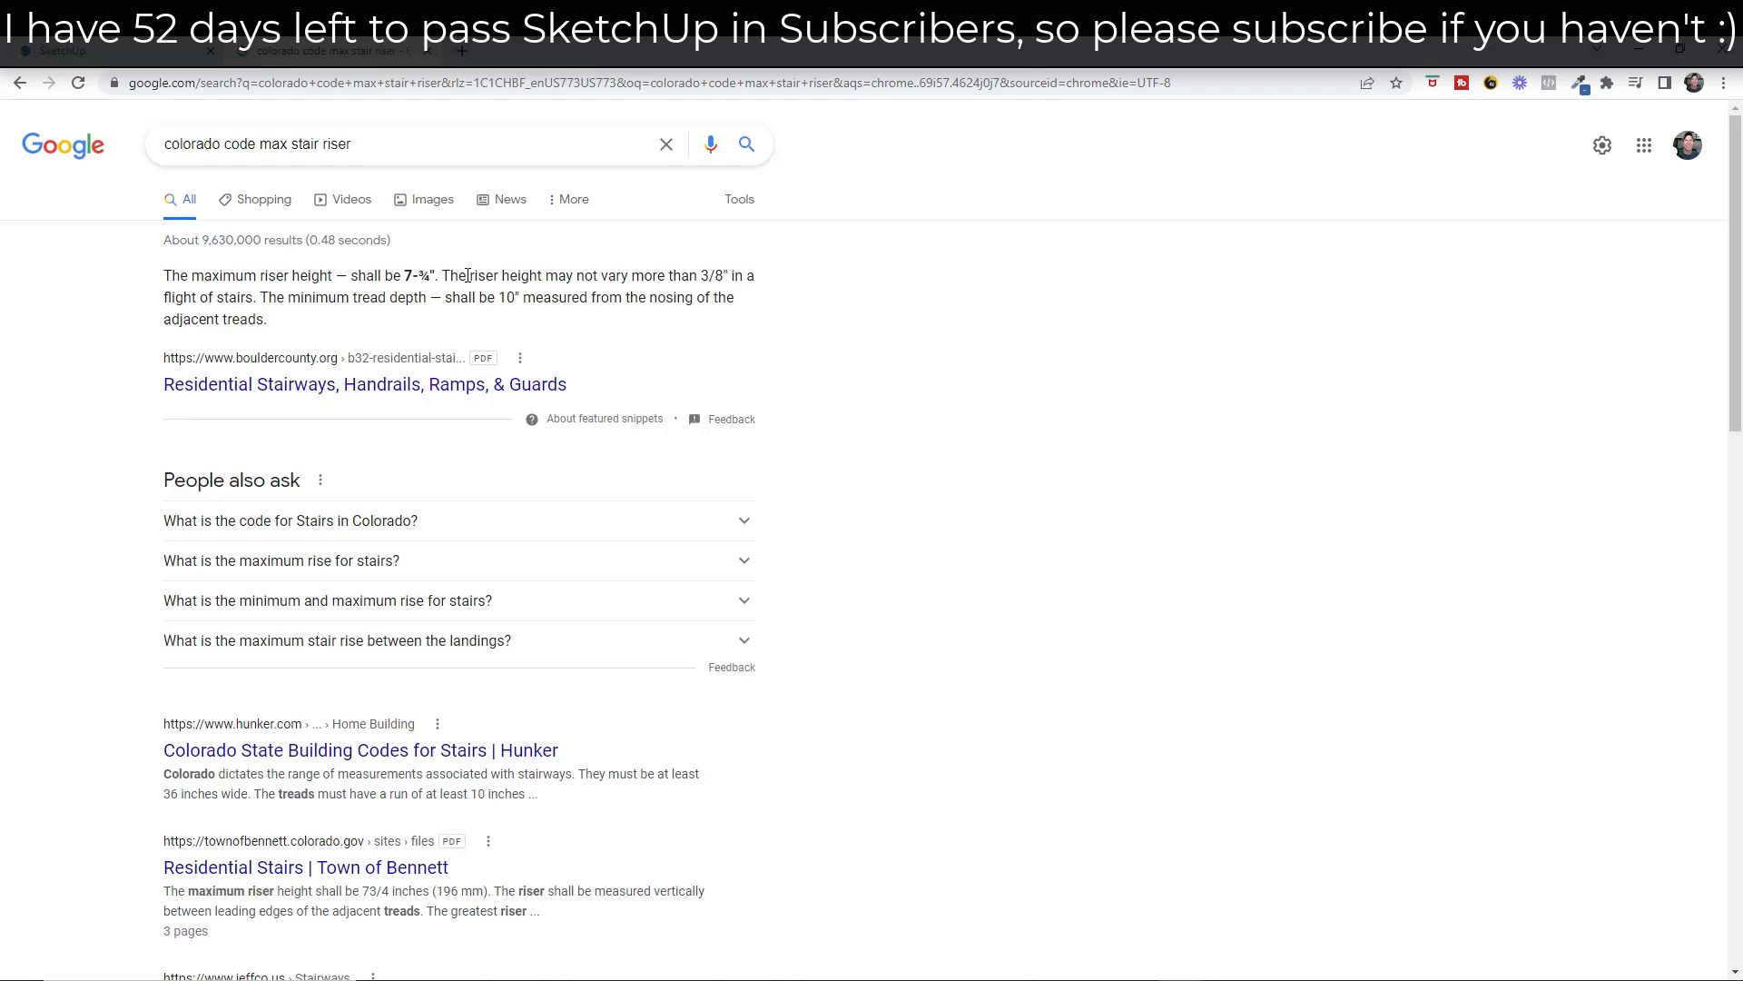
{"action": "left_click", "coordinate": [113, 50]}
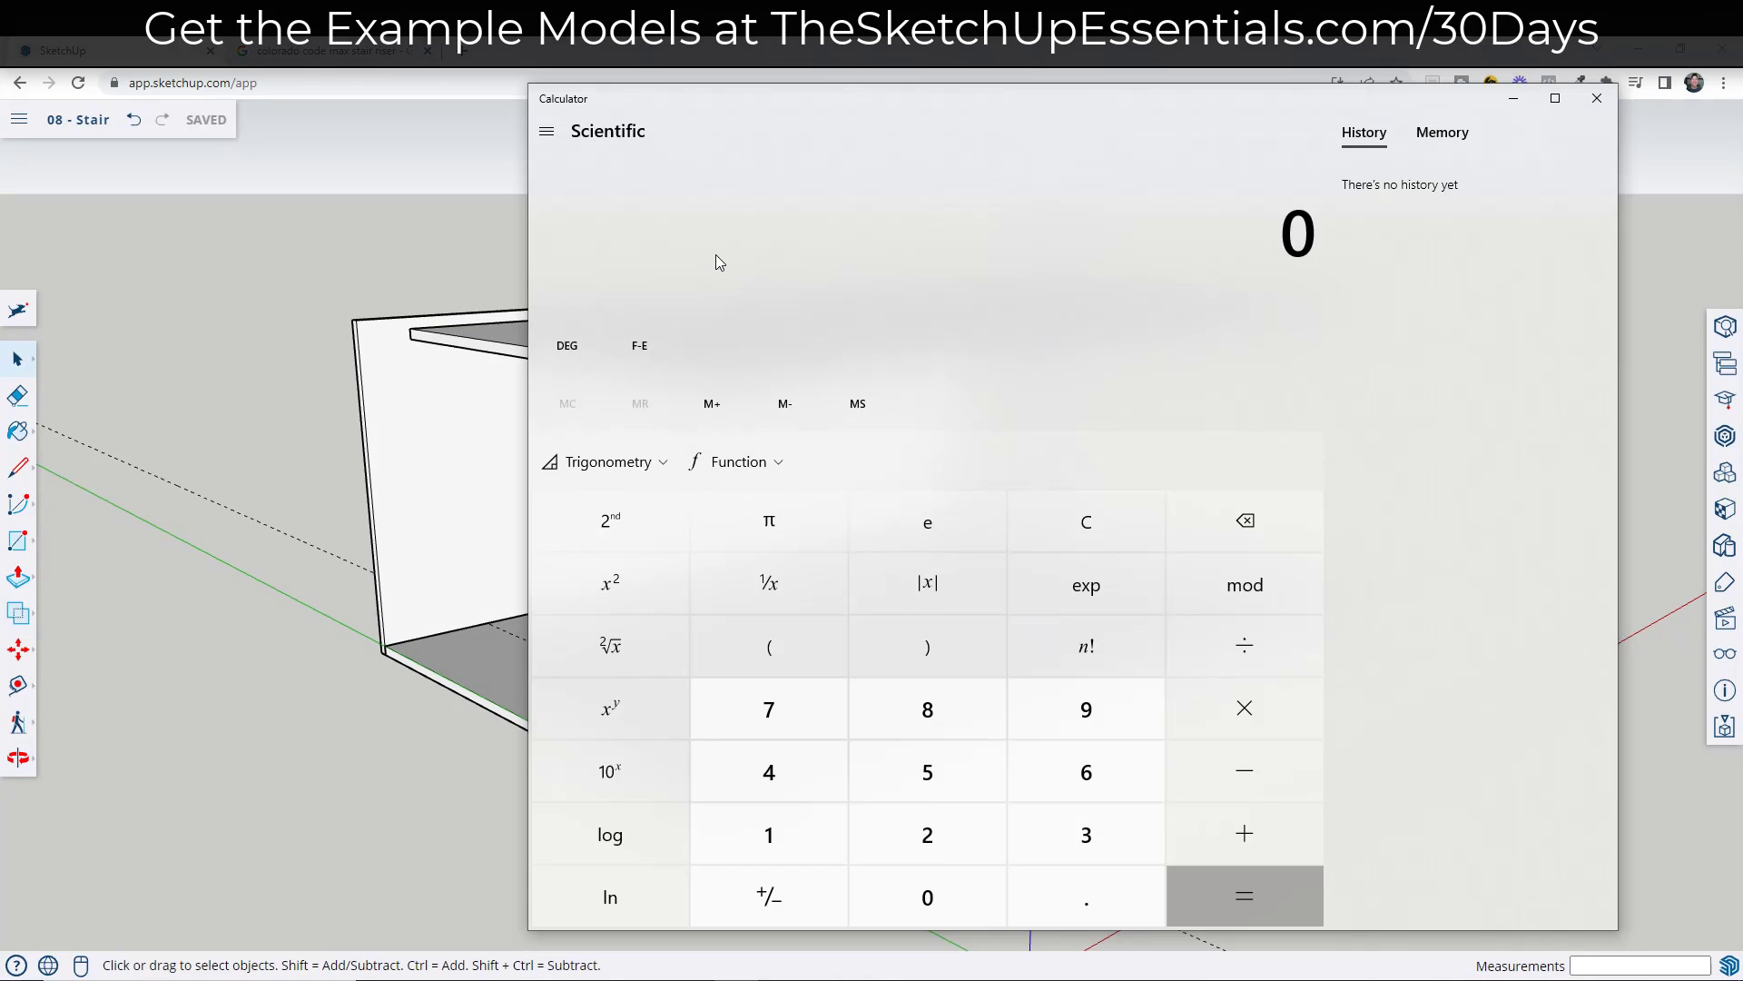
{"action": "type", "text": "11.5*12"}
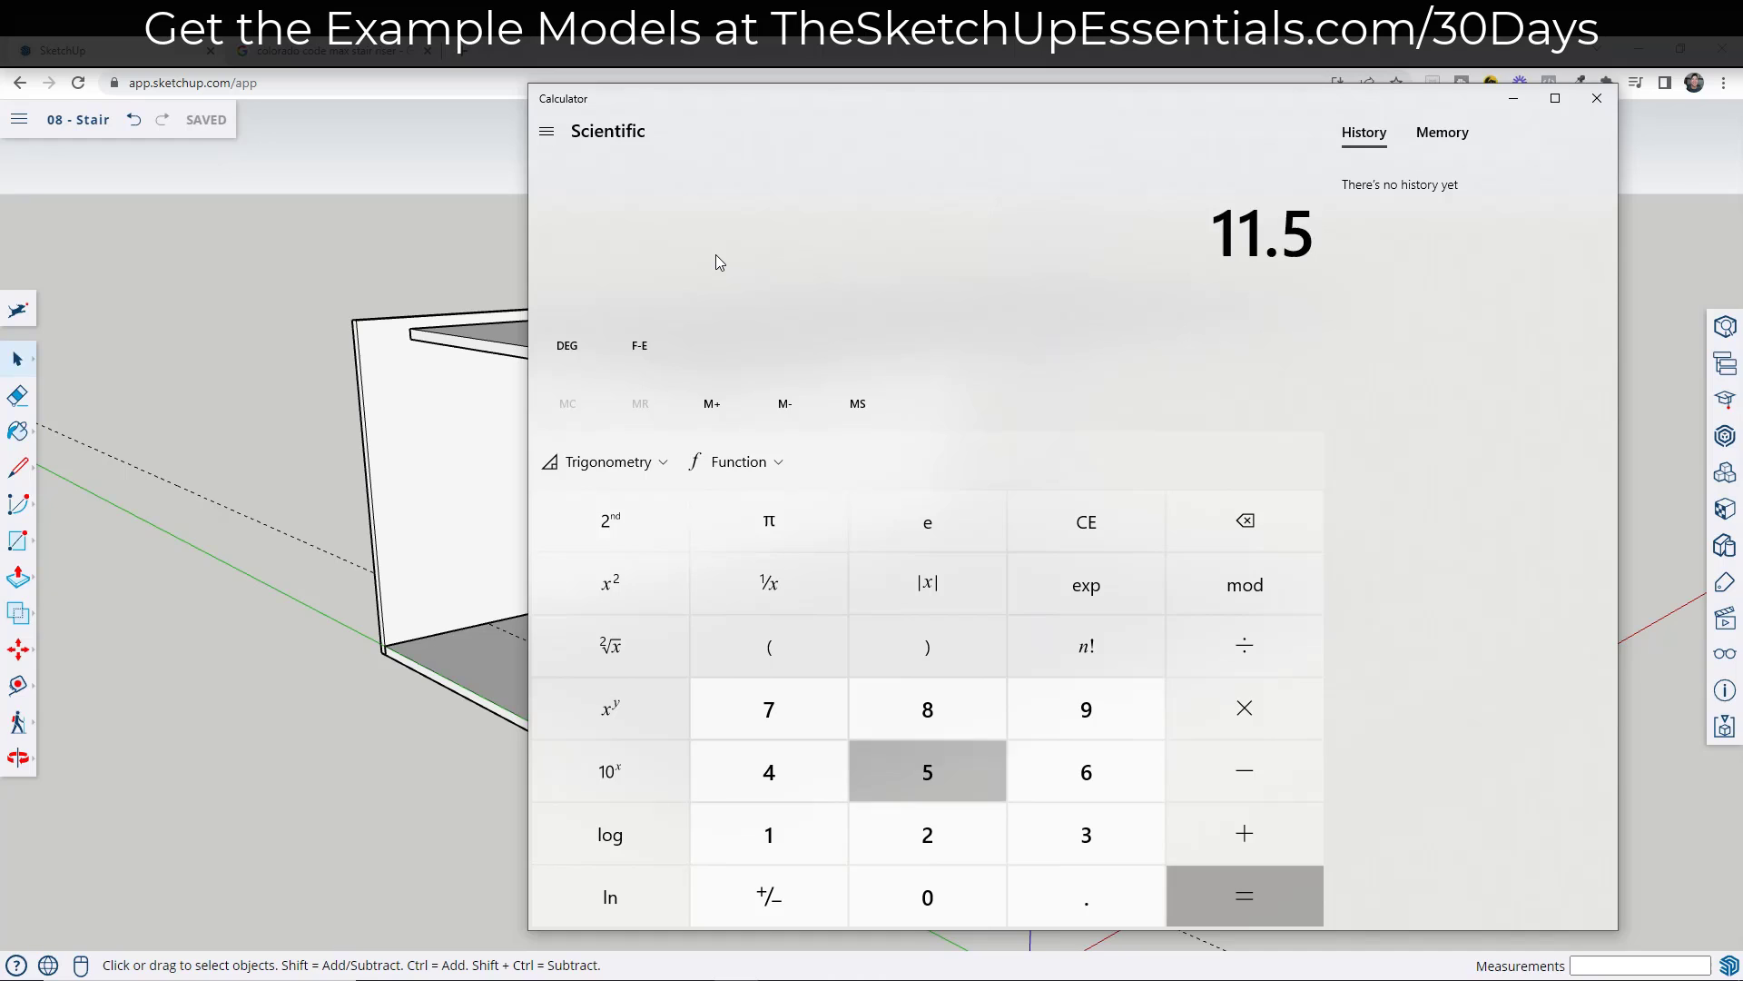
{"action": "key", "text": "Return"}
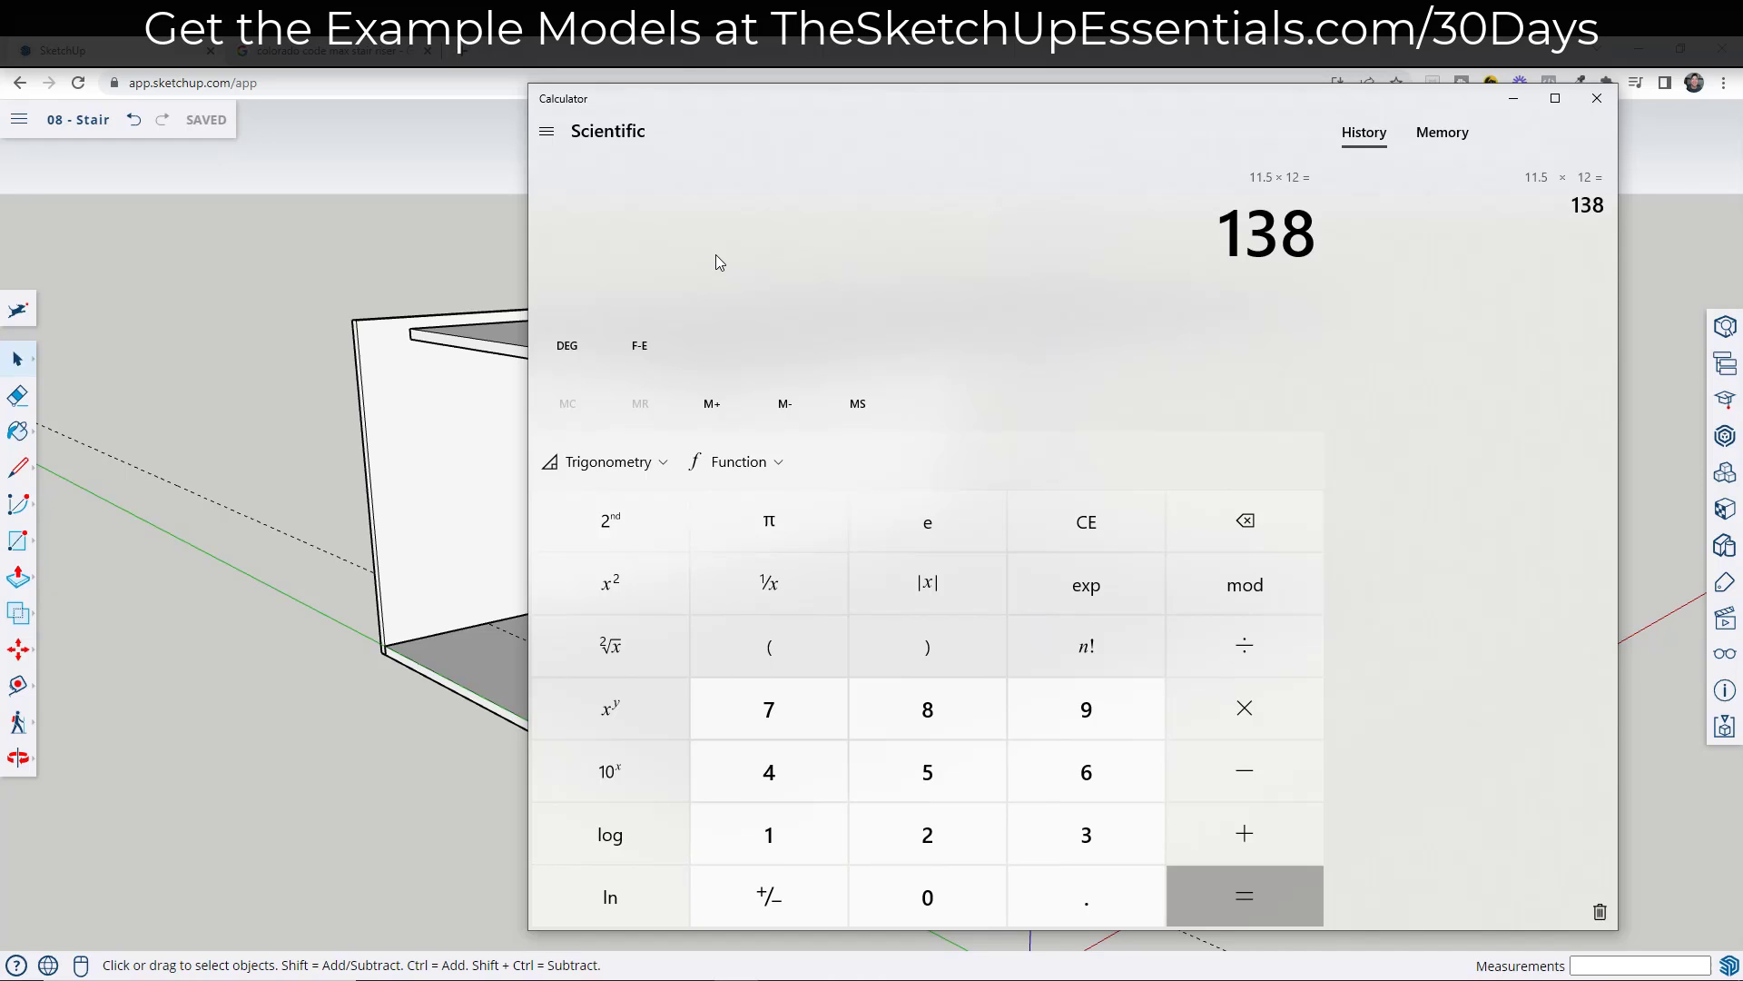
{"action": "key", "text": "slash"}
{"action": "type", "text": "7.75"}
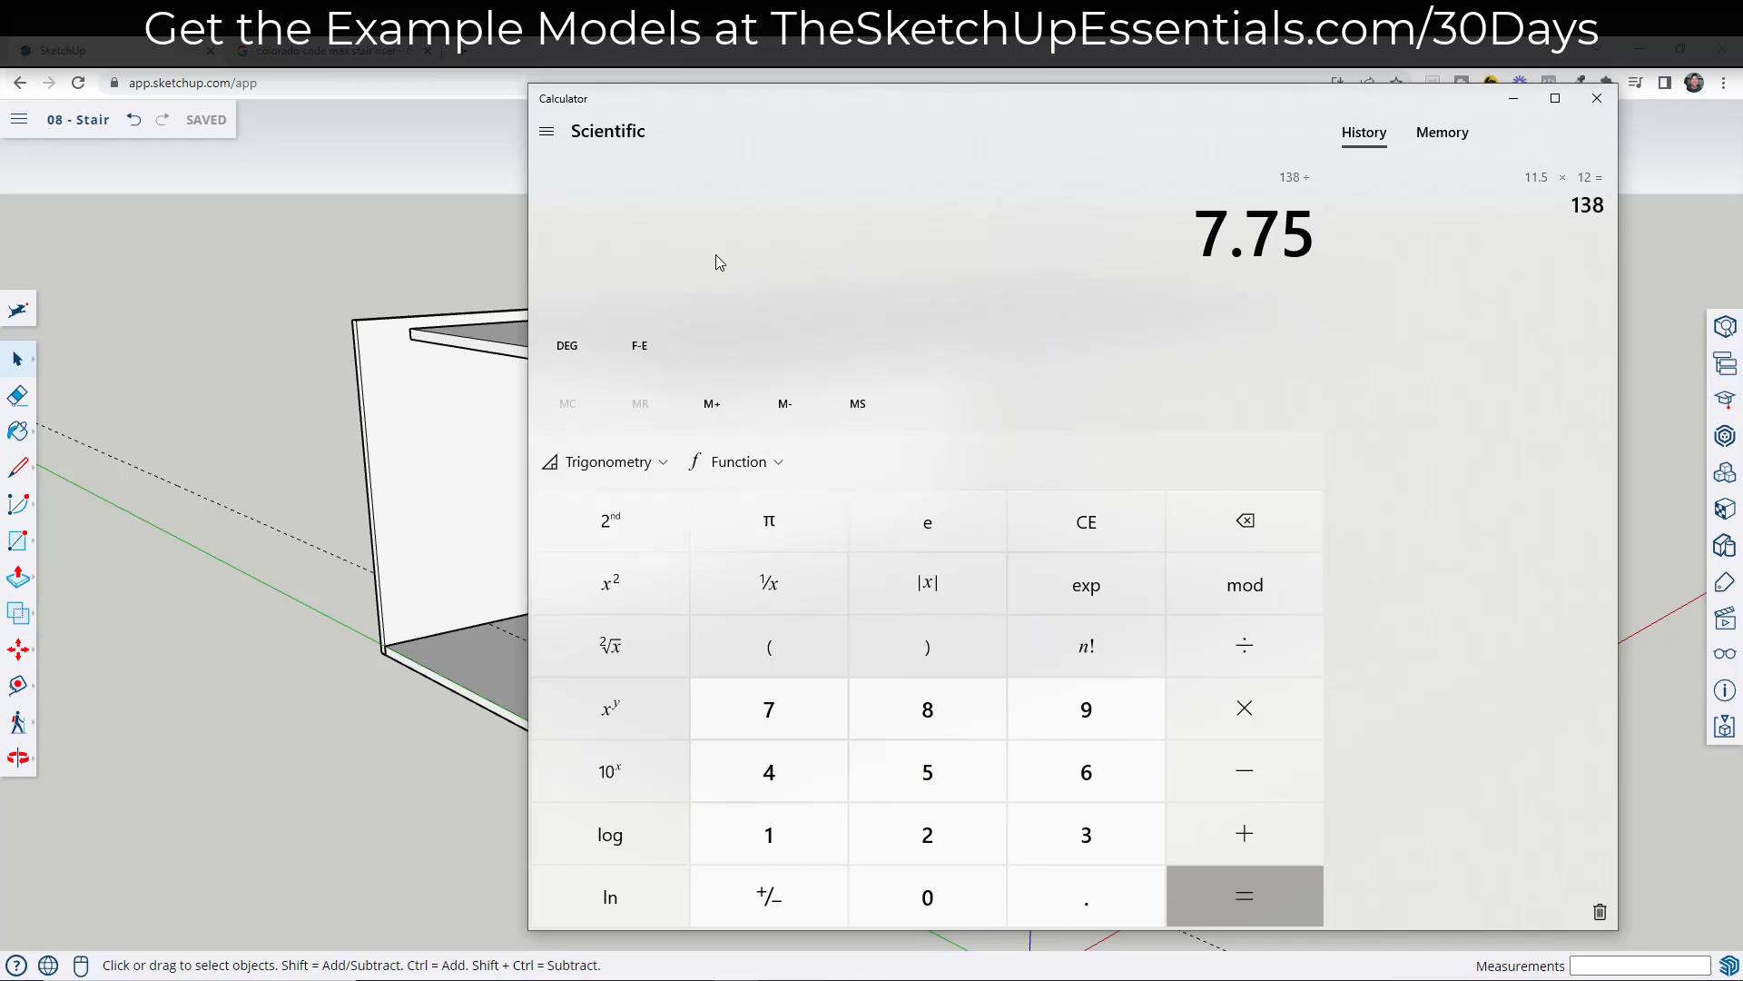
{"action": "key", "text": "Return"}
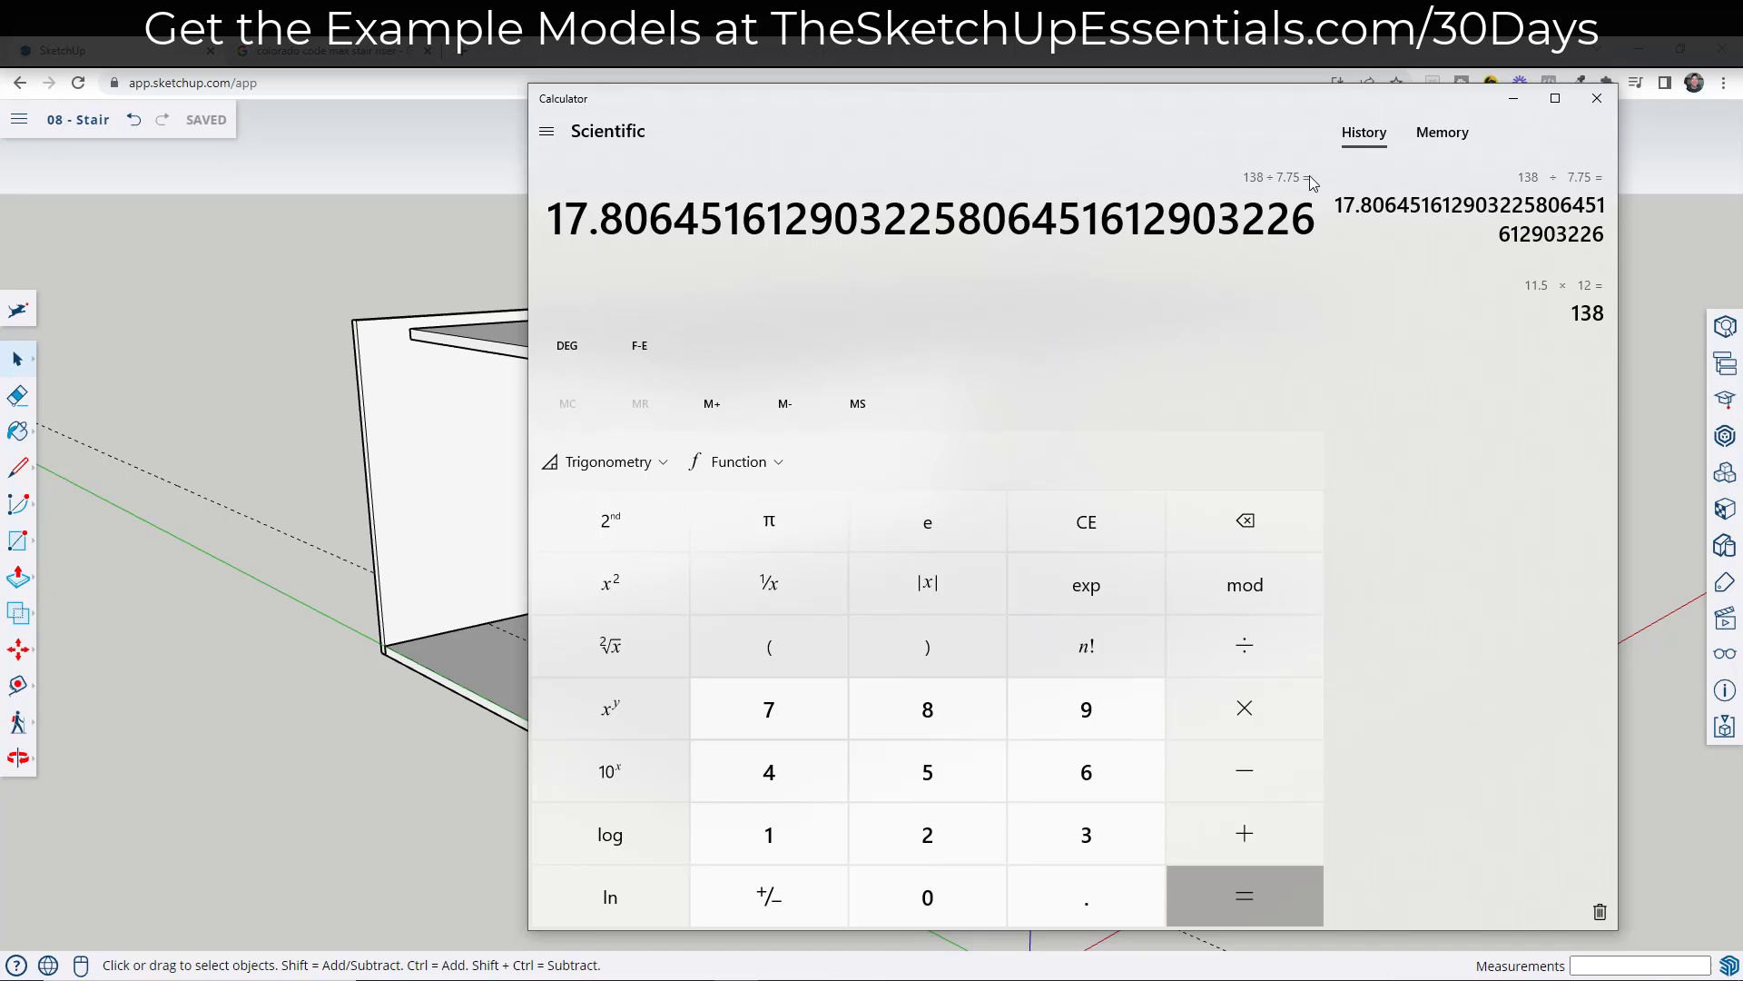
{"action": "left_click", "coordinate": [1597, 98]}
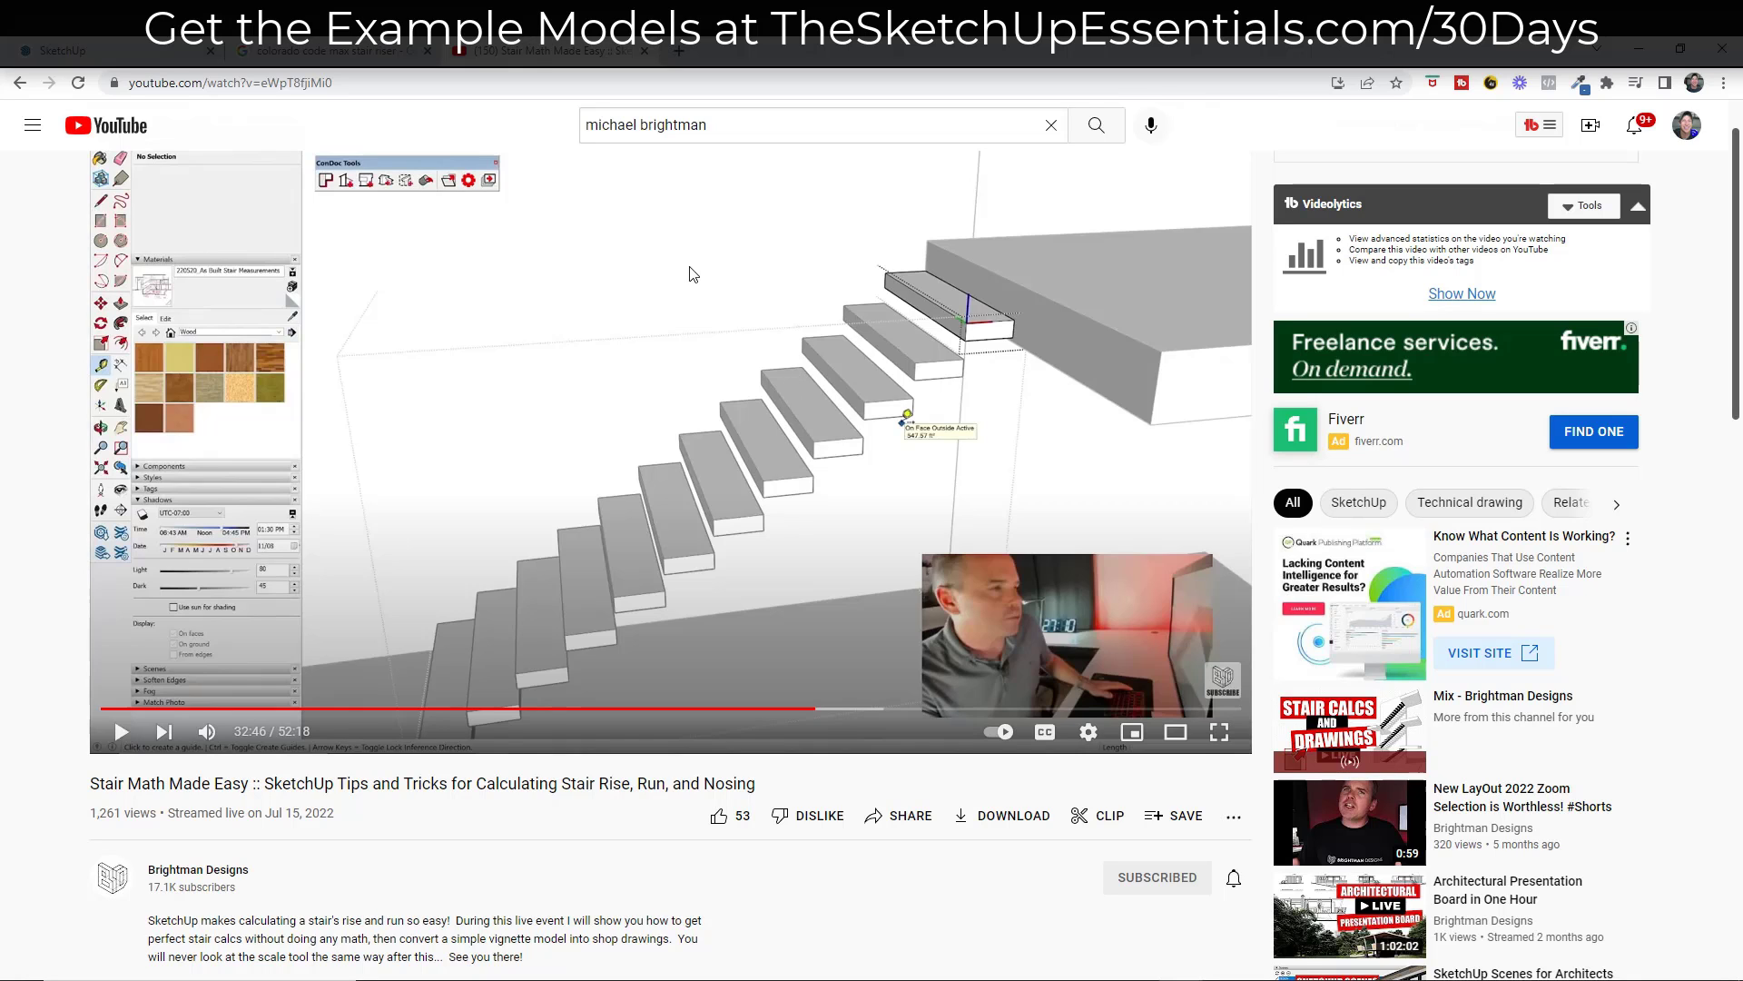
- Switch back to the SketchUp model and add a leader text reading "18 Risers" to the wall face
{"action": "left_click_drag", "start_coordinate": [525, 52], "coordinate": [0, 363]}
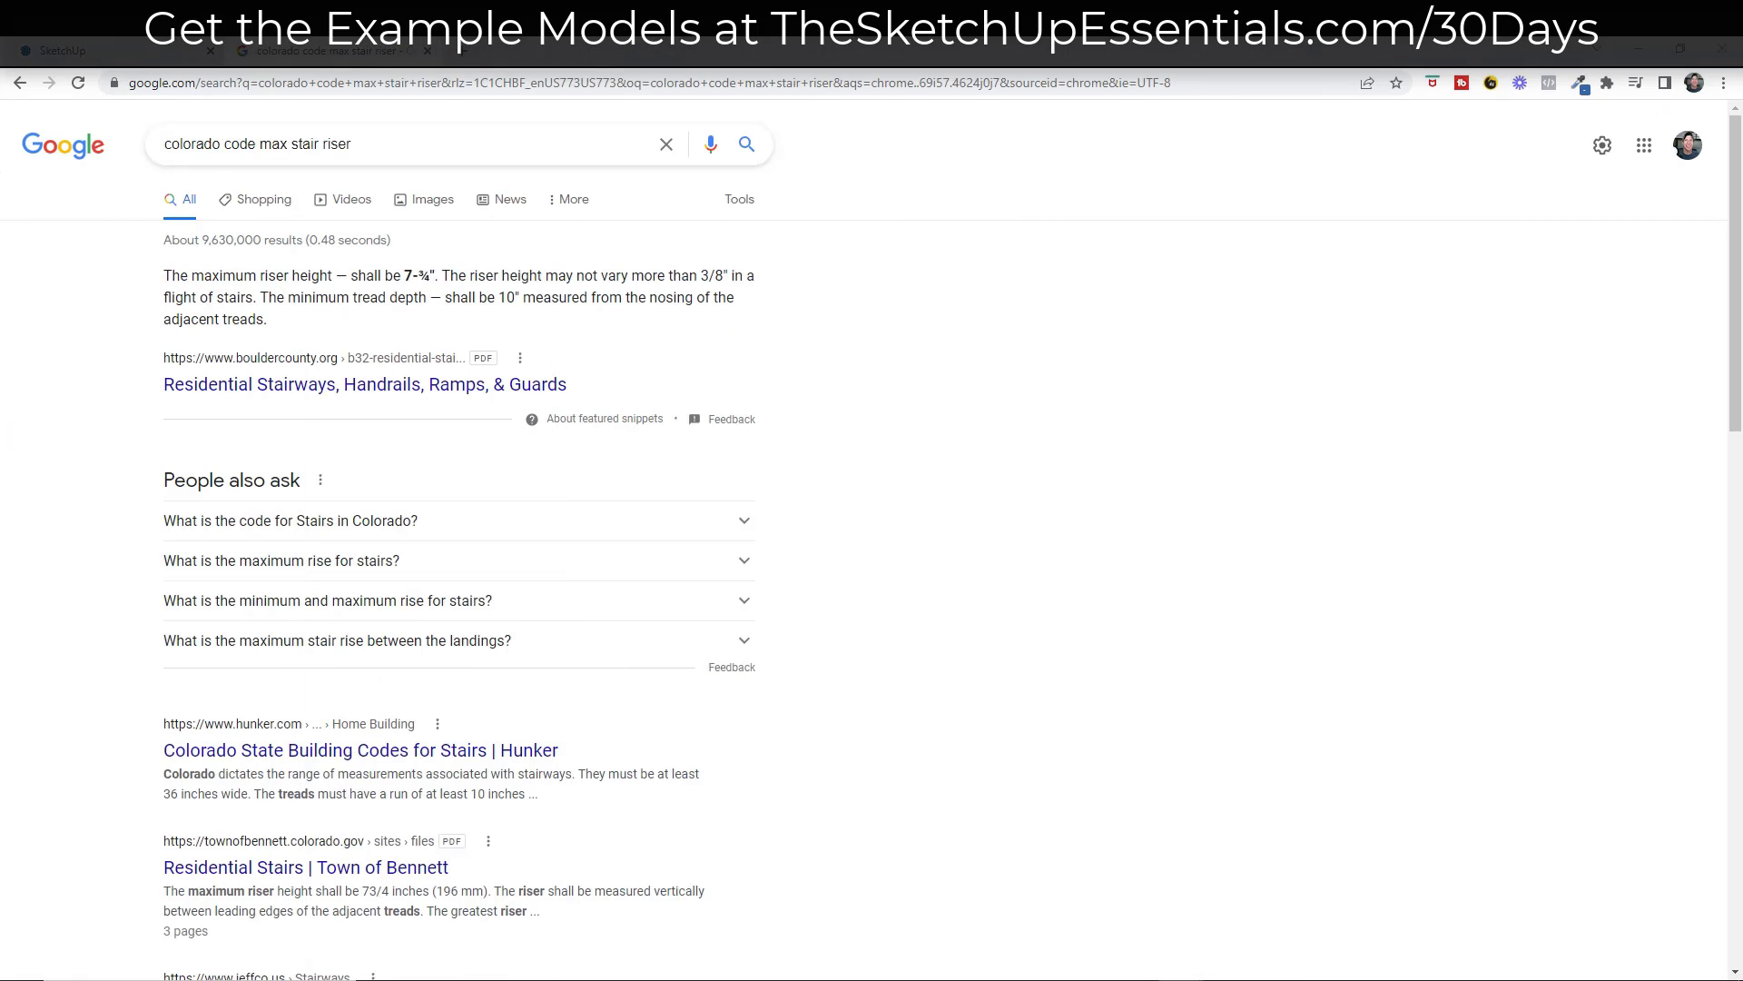
{"action": "left_click", "coordinate": [161, 53]}
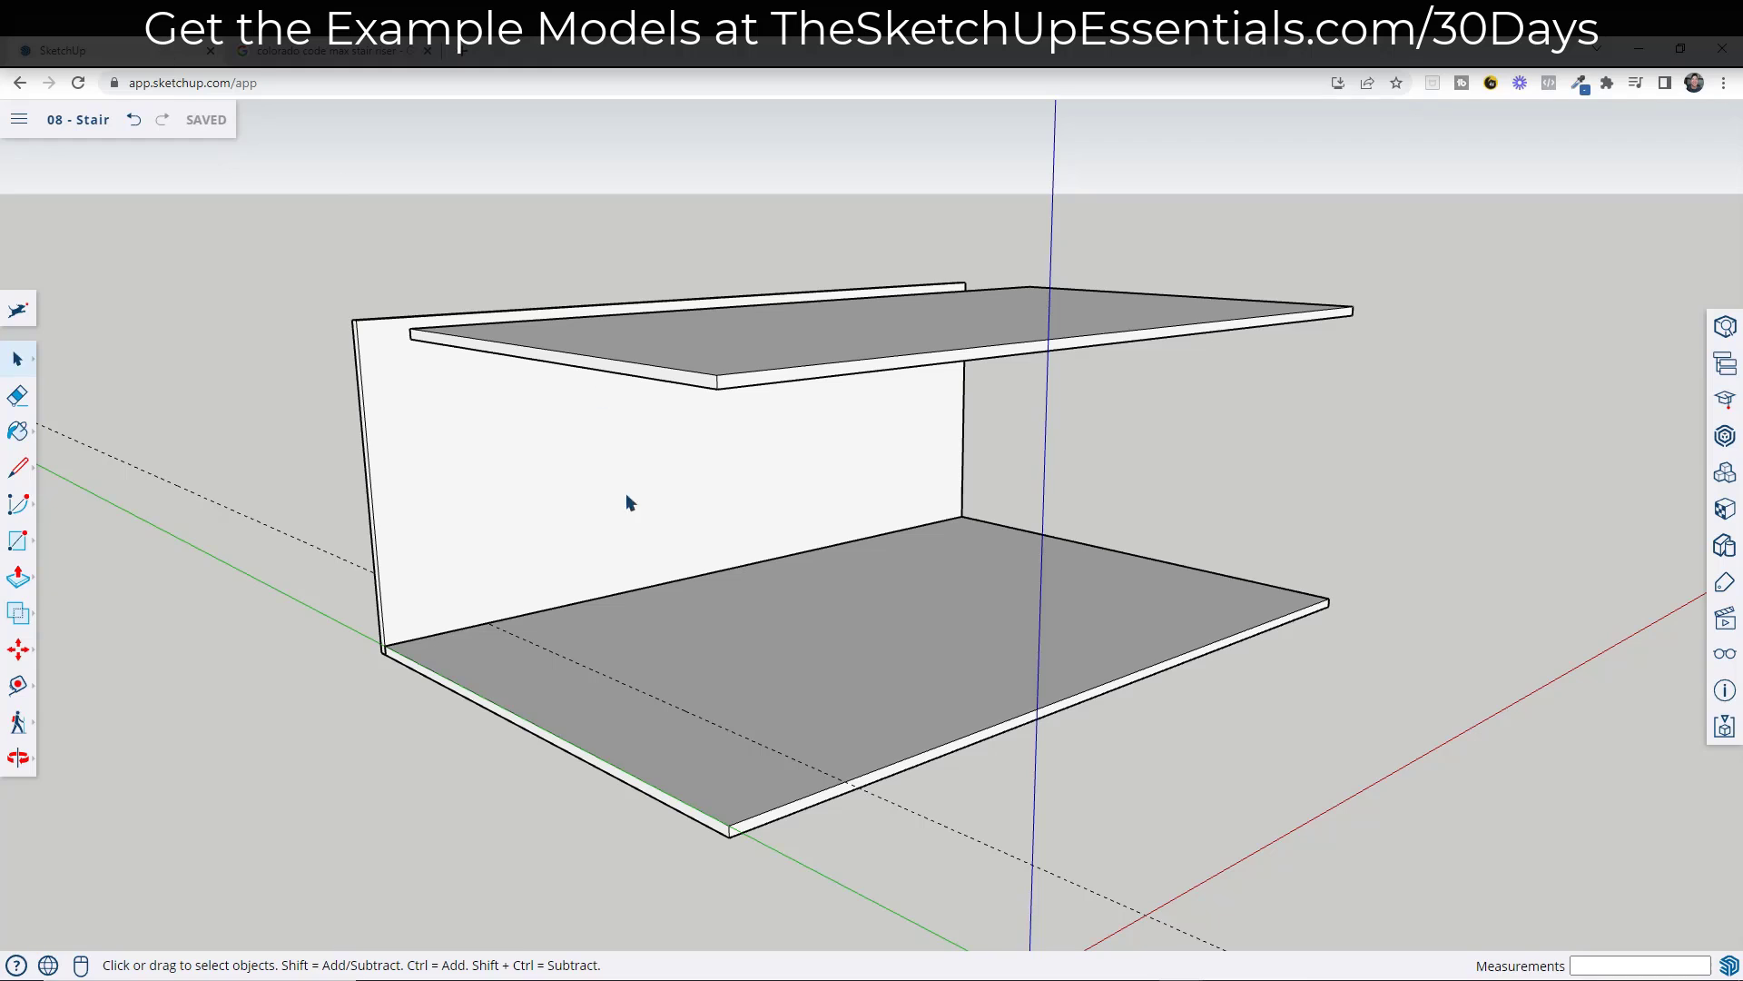
{"action": "left_click", "coordinate": [23, 686]}
{"action": "left_click", "coordinate": [137, 635]}
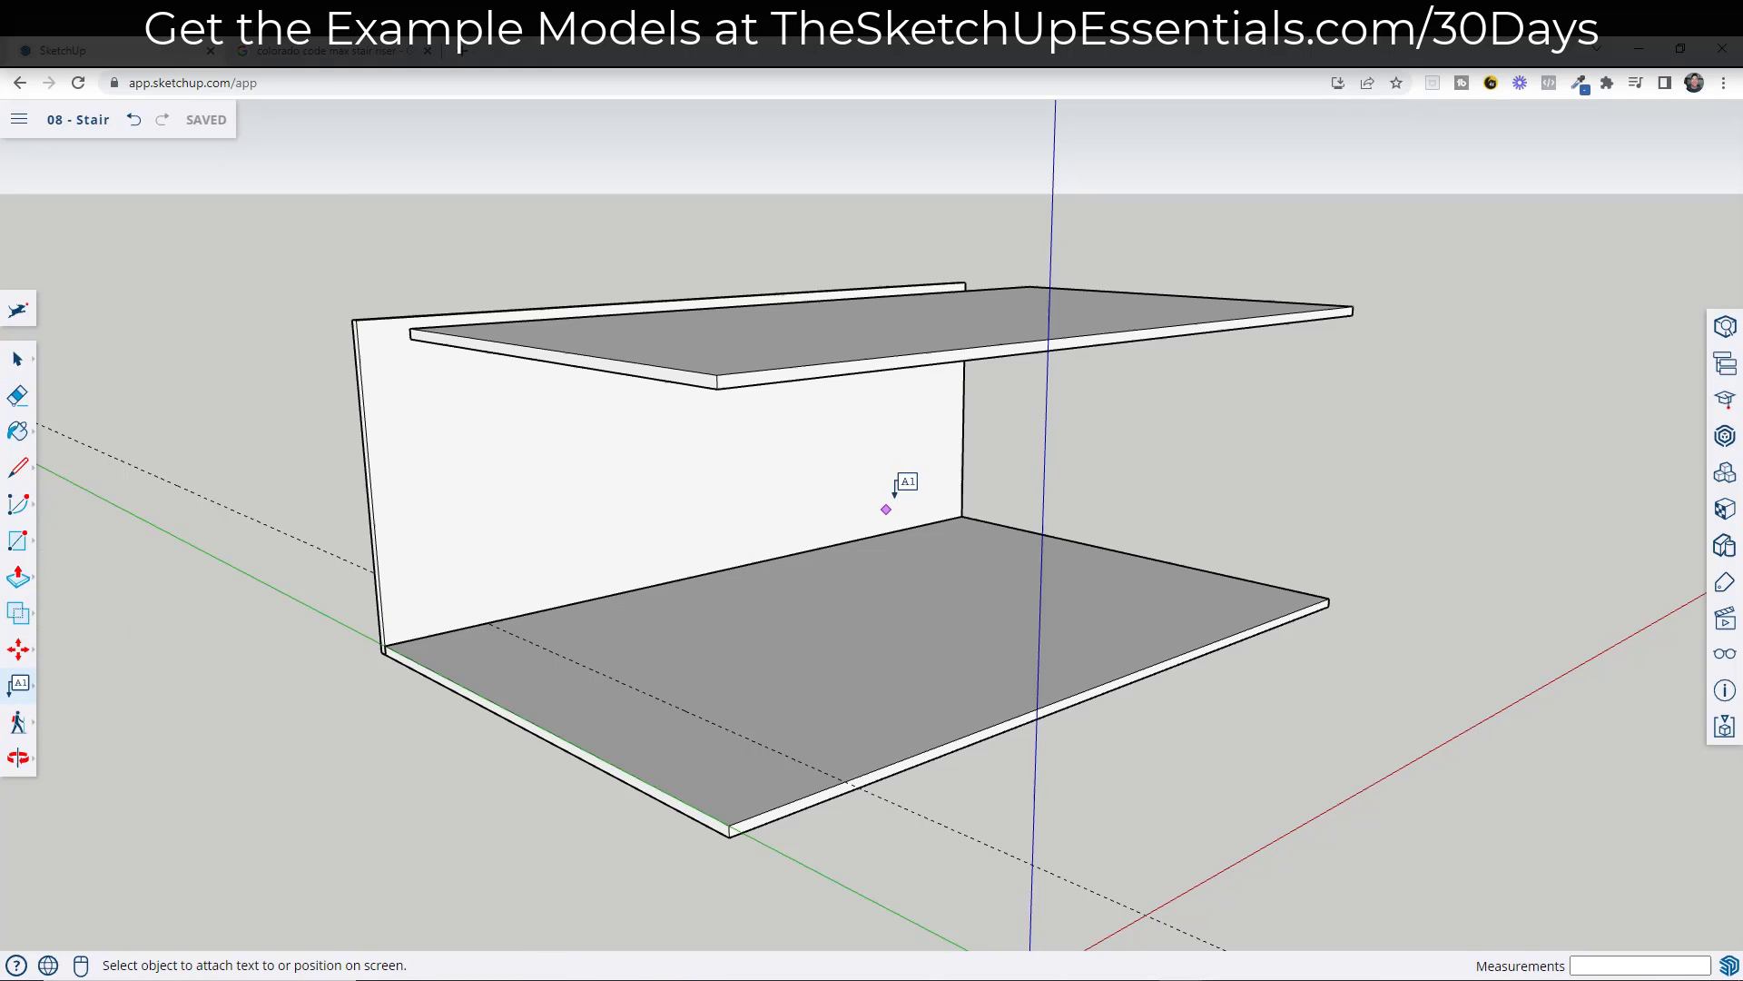
{"action": "left_click", "coordinate": [850, 477]}
{"action": "left_click", "coordinate": [1009, 452]}
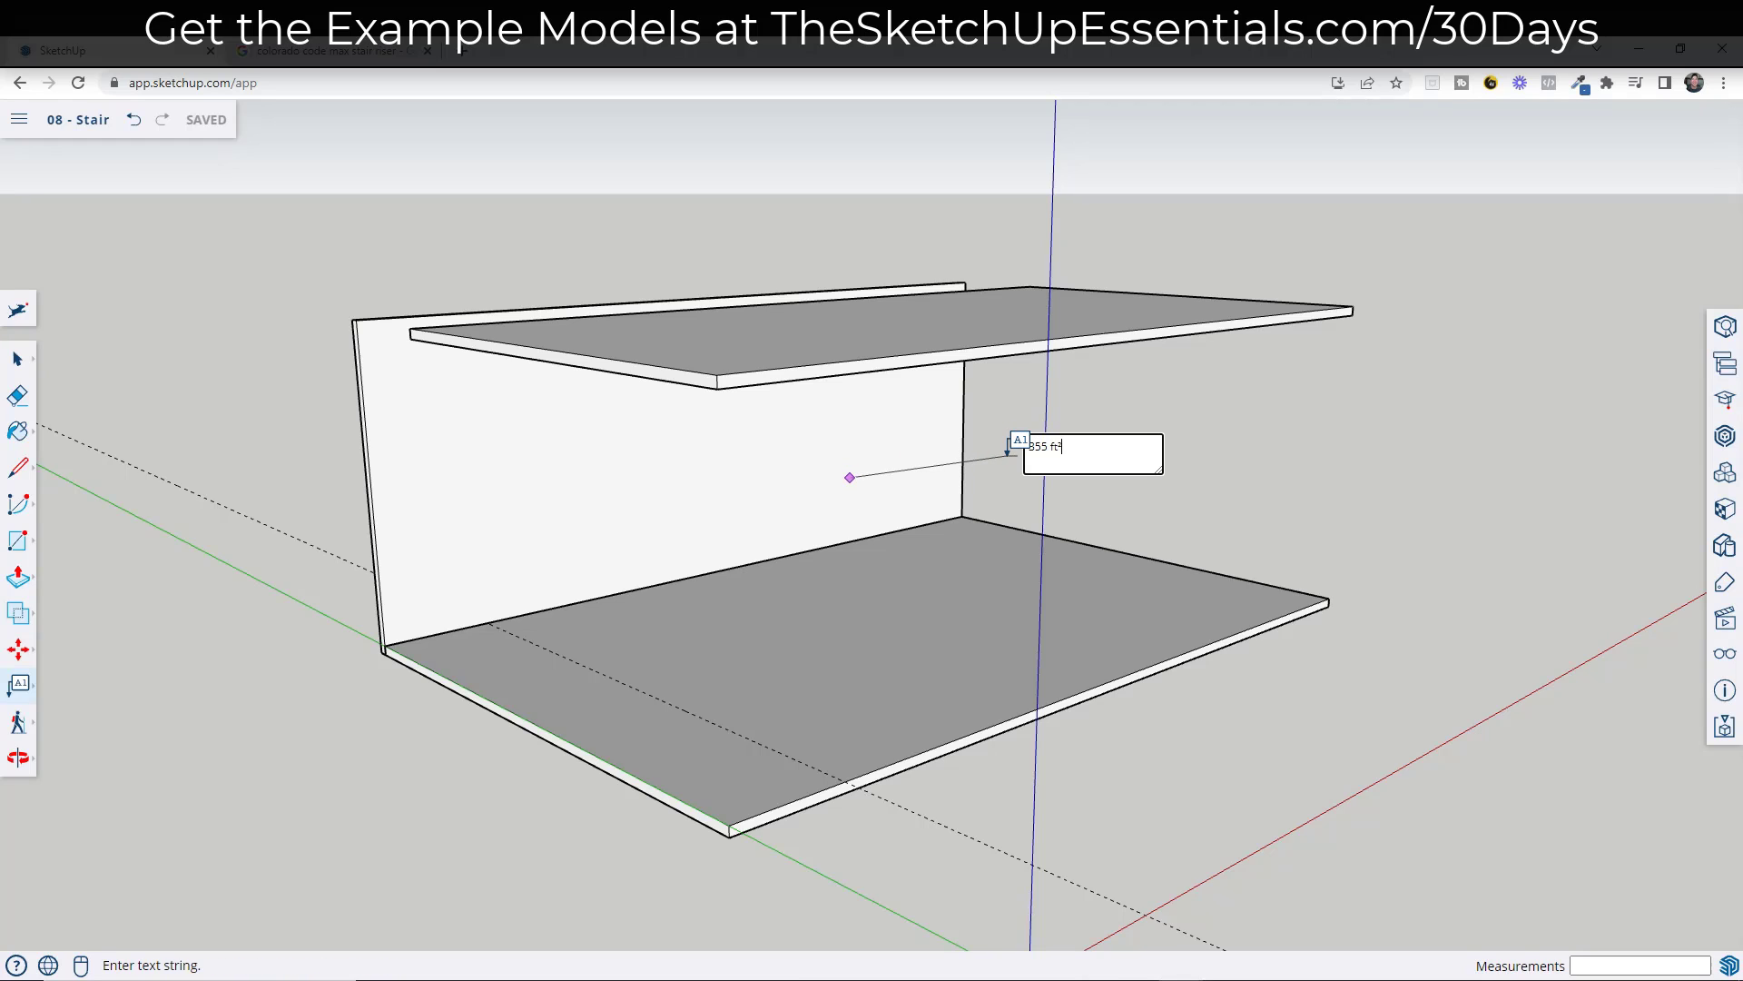
{"action": "key", "text": "ctrl+a"}
{"action": "type", "text": "18 Risers"}
{"action": "left_click", "coordinate": [1316, 407]}
{"action": "key", "text": "space"}
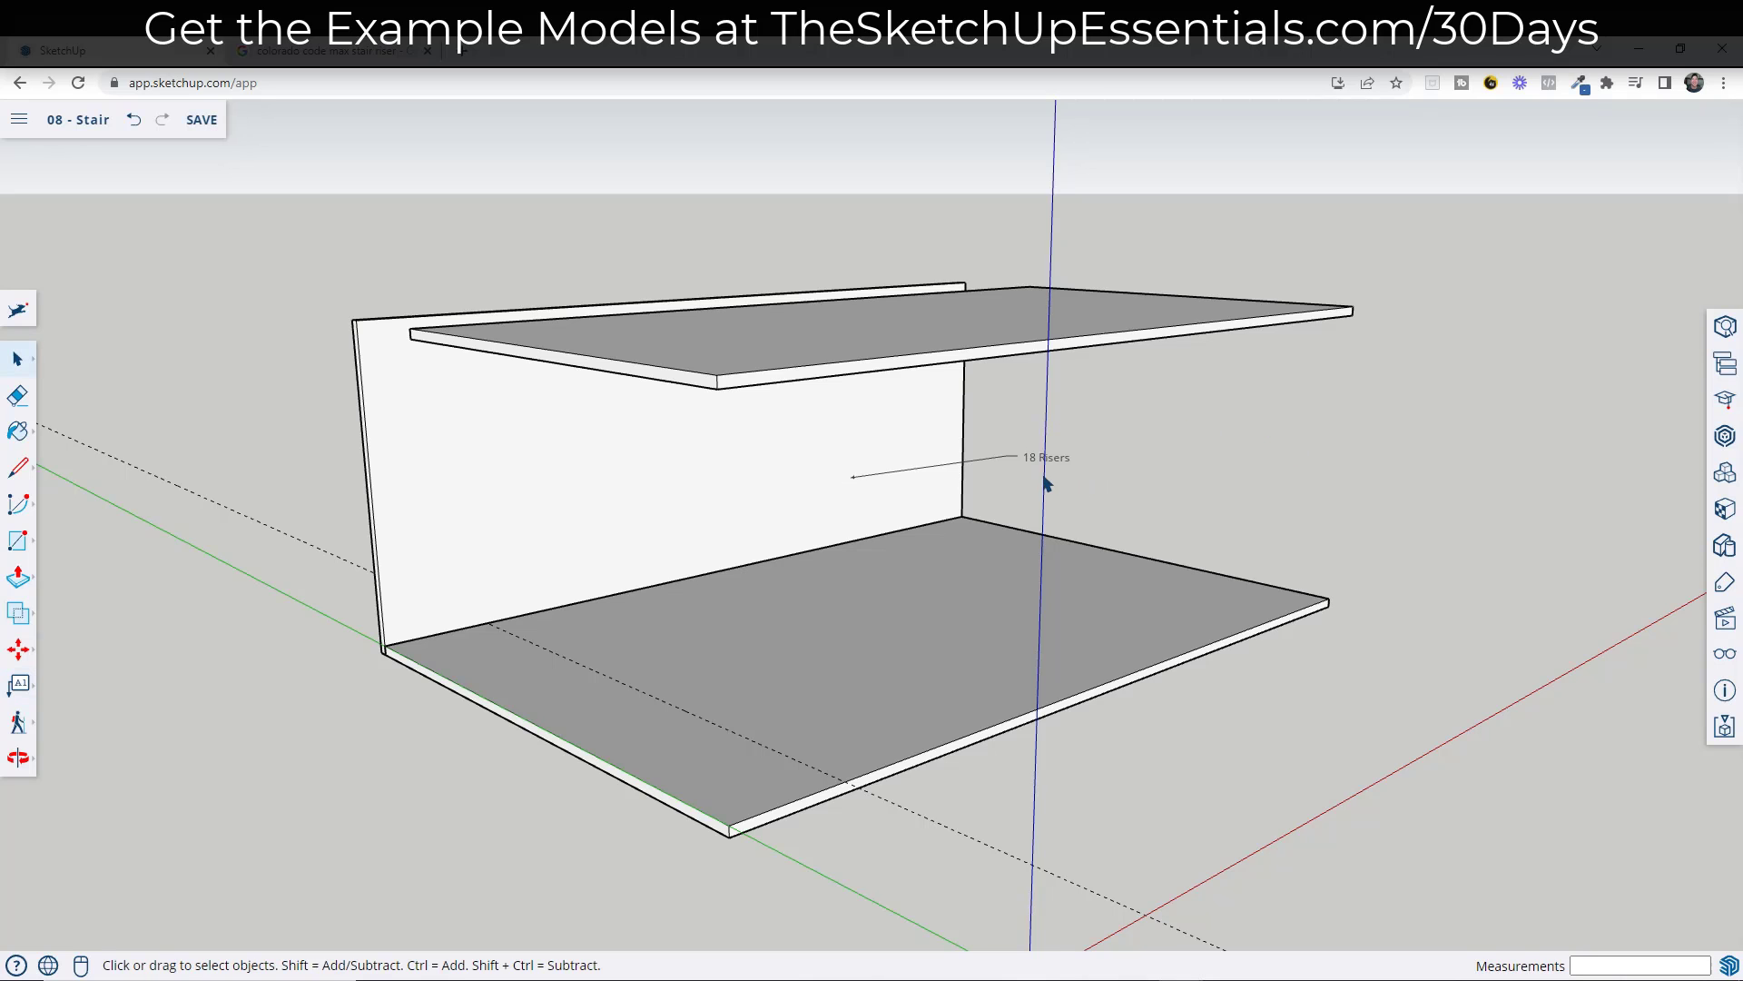
- Calculate the total stair run in feet in Calculator: multiply 11 by 18, and divide by 12
{"action": "middle_click_drag", "start_coordinate": [1044, 483], "coordinate": [642, 572]}
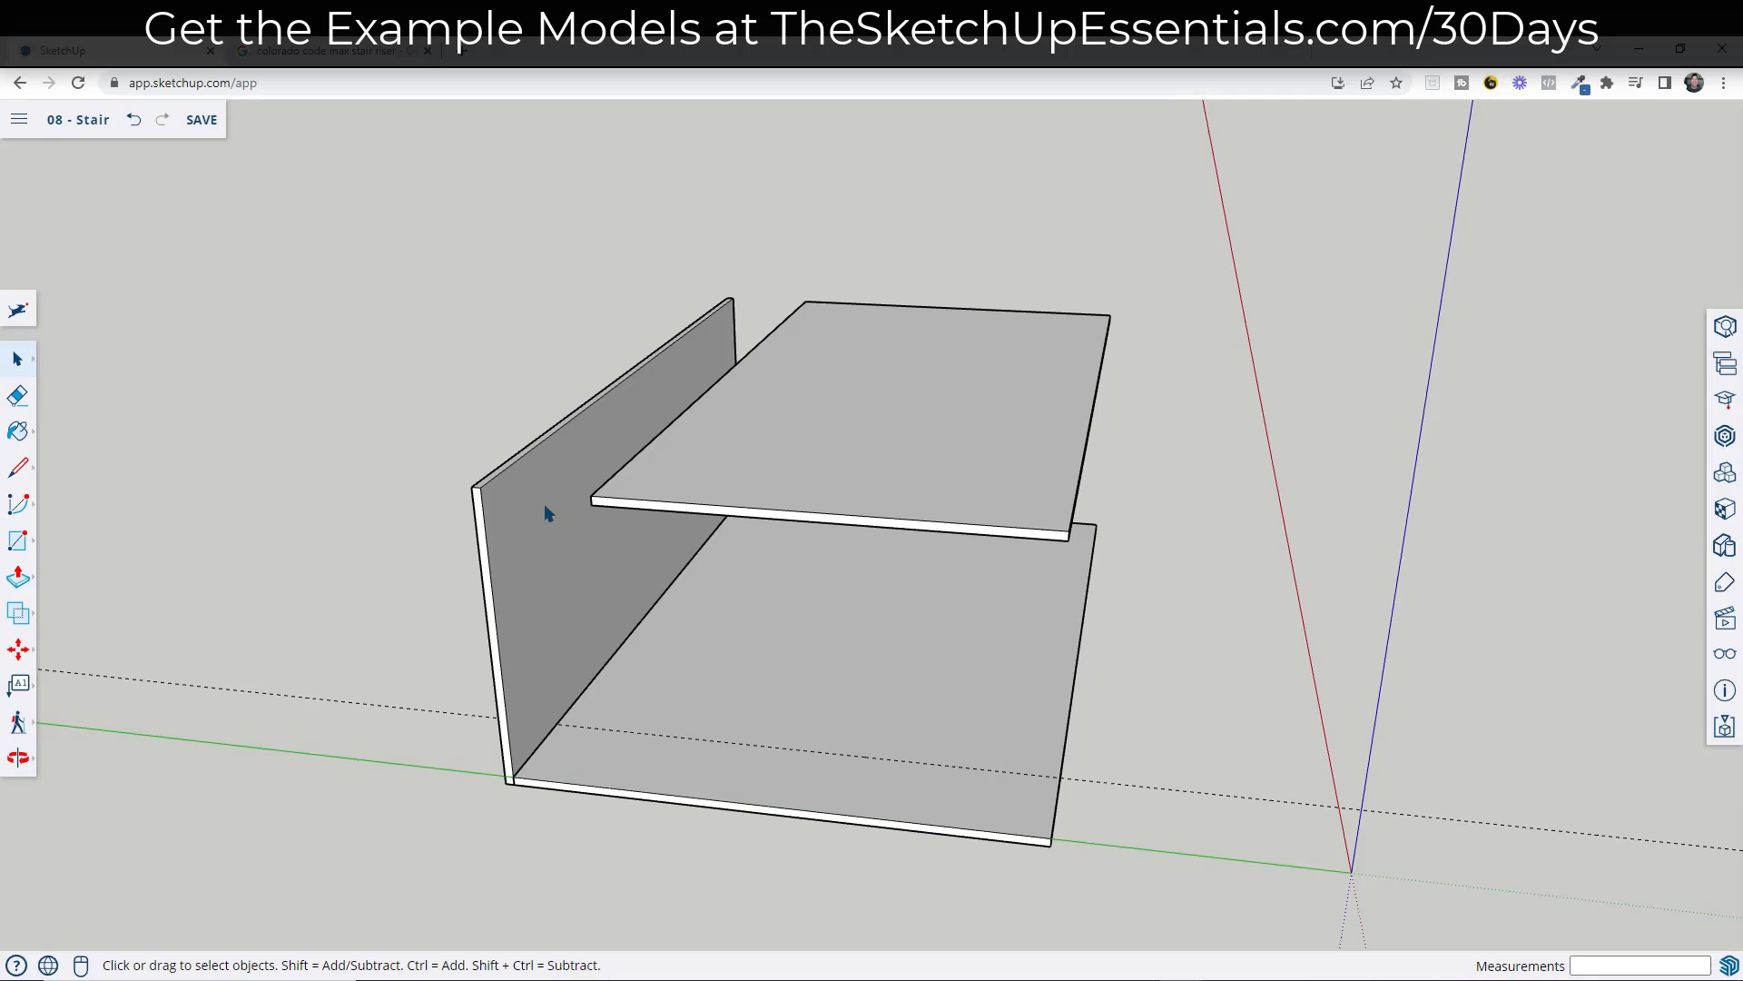
{"action": "middle_click_drag", "start_coordinate": [545, 506], "coordinate": [517, 640]}
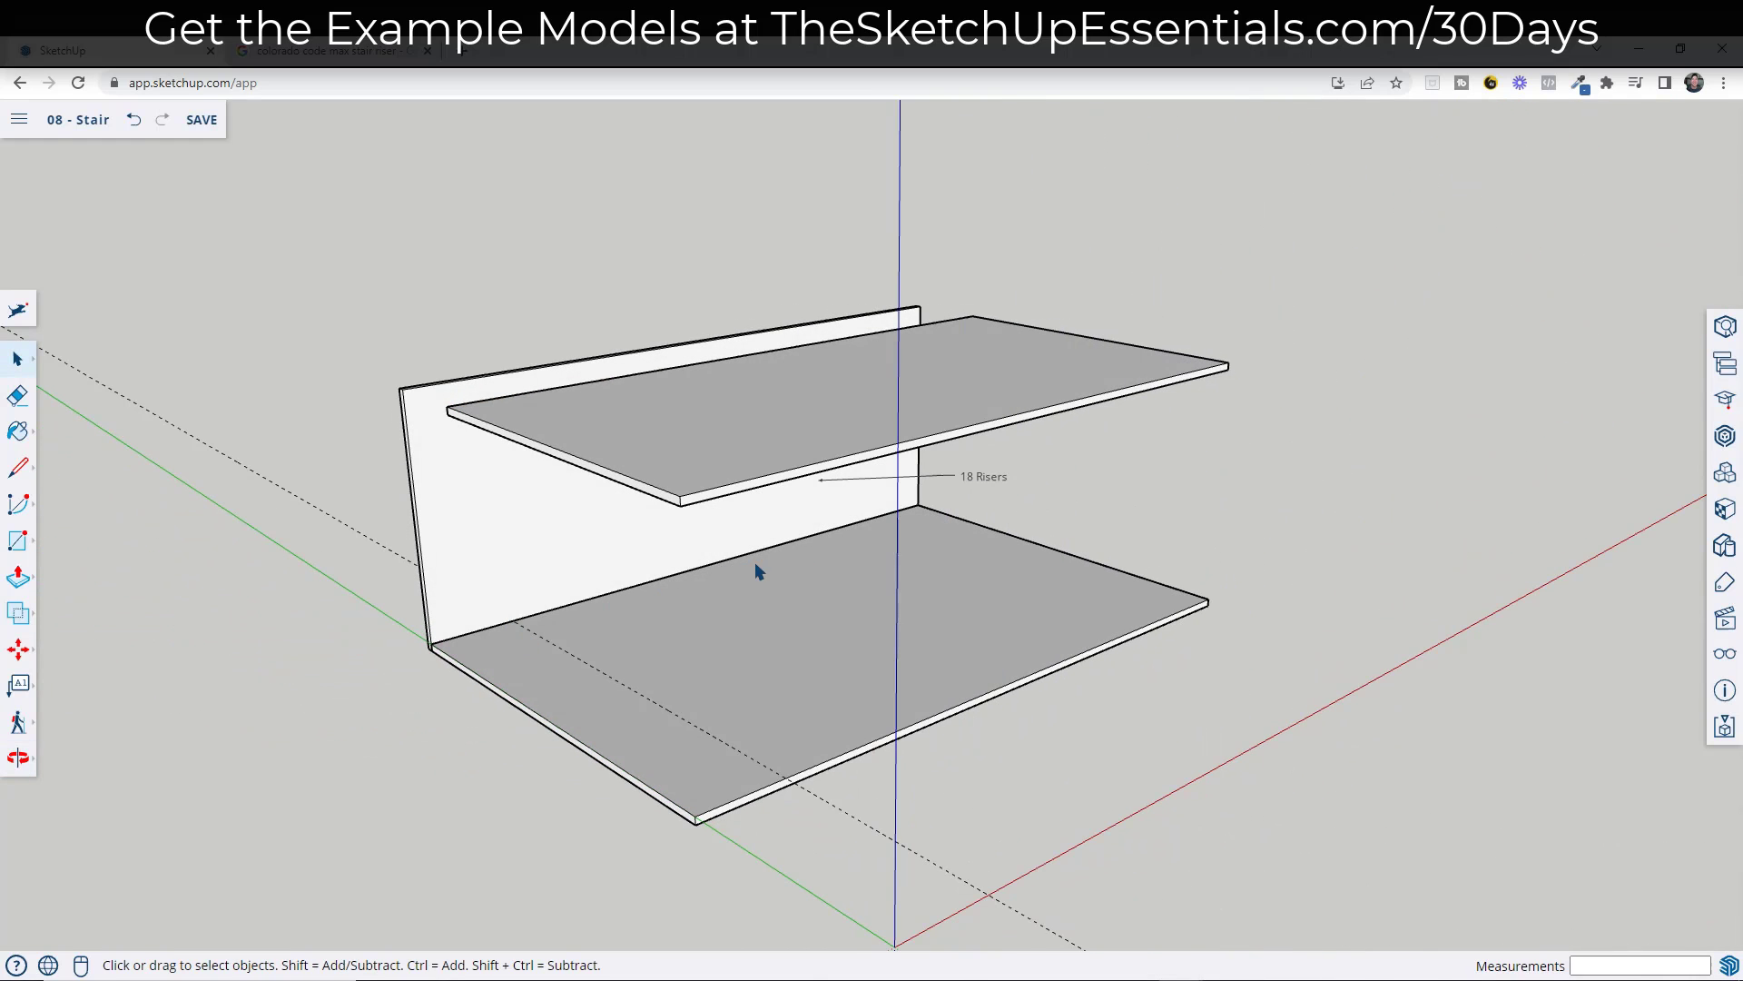
{"action": "middle_click_drag", "start_coordinate": [741, 586], "coordinate": [626, 595]}
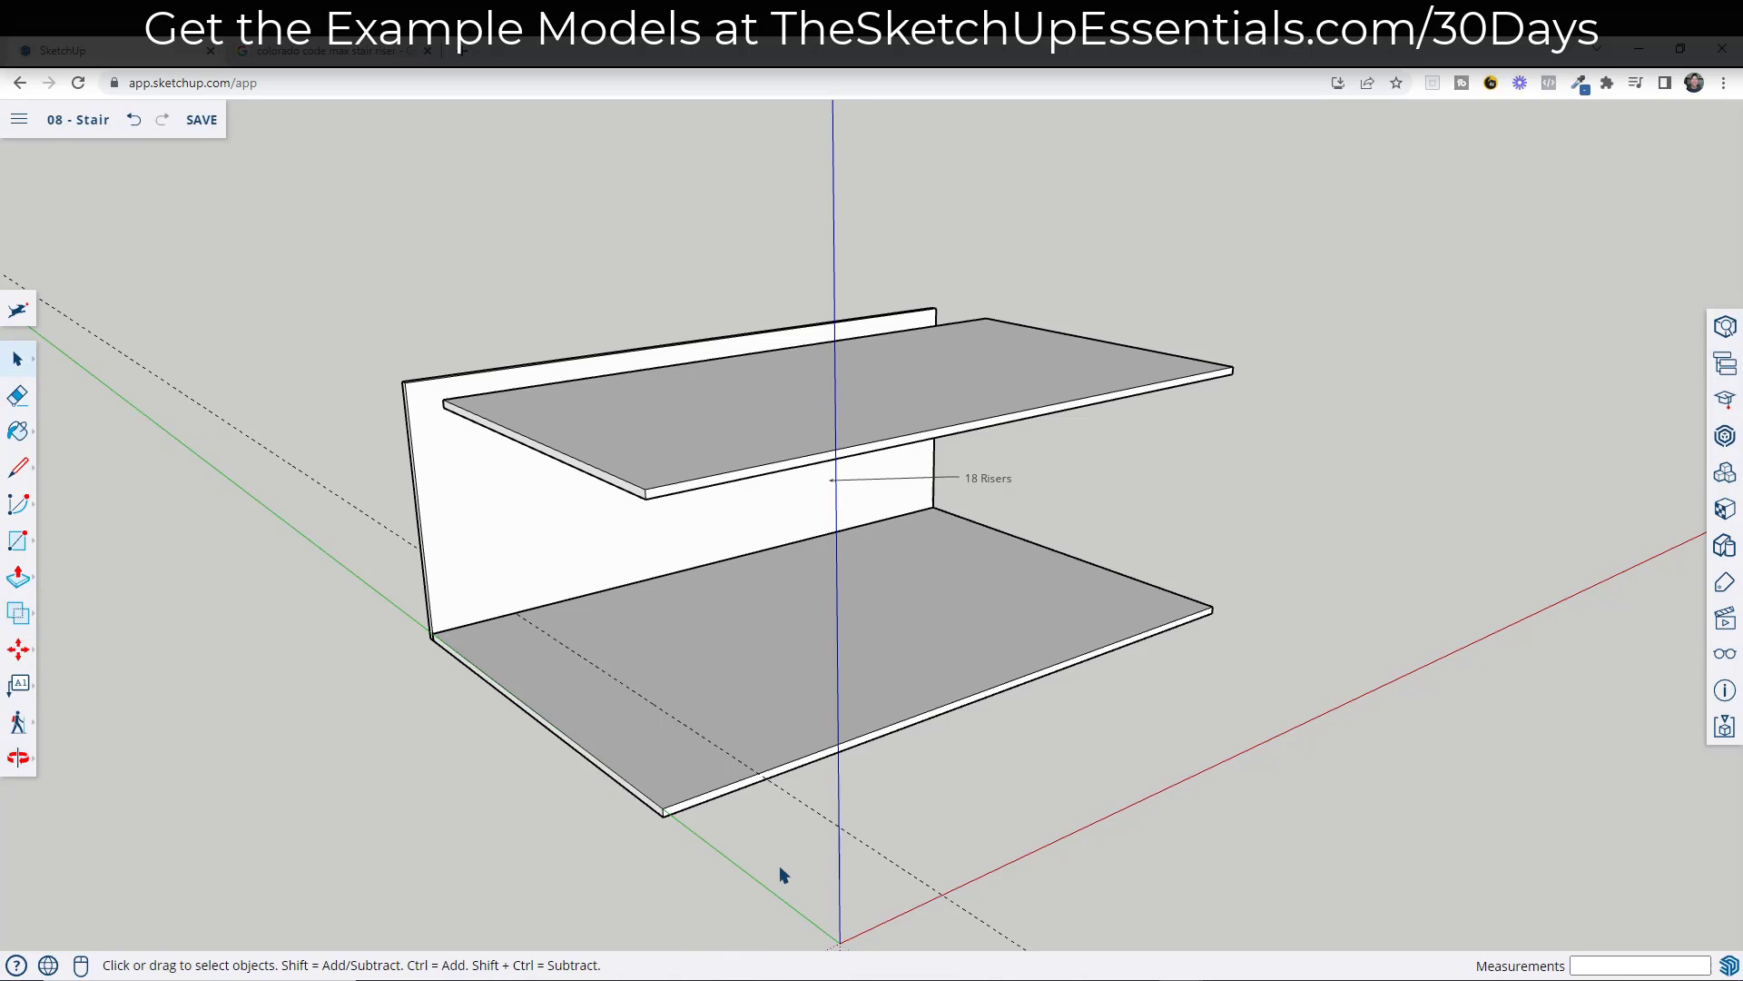
{"action": "left_click", "coordinate": [736, 979]}
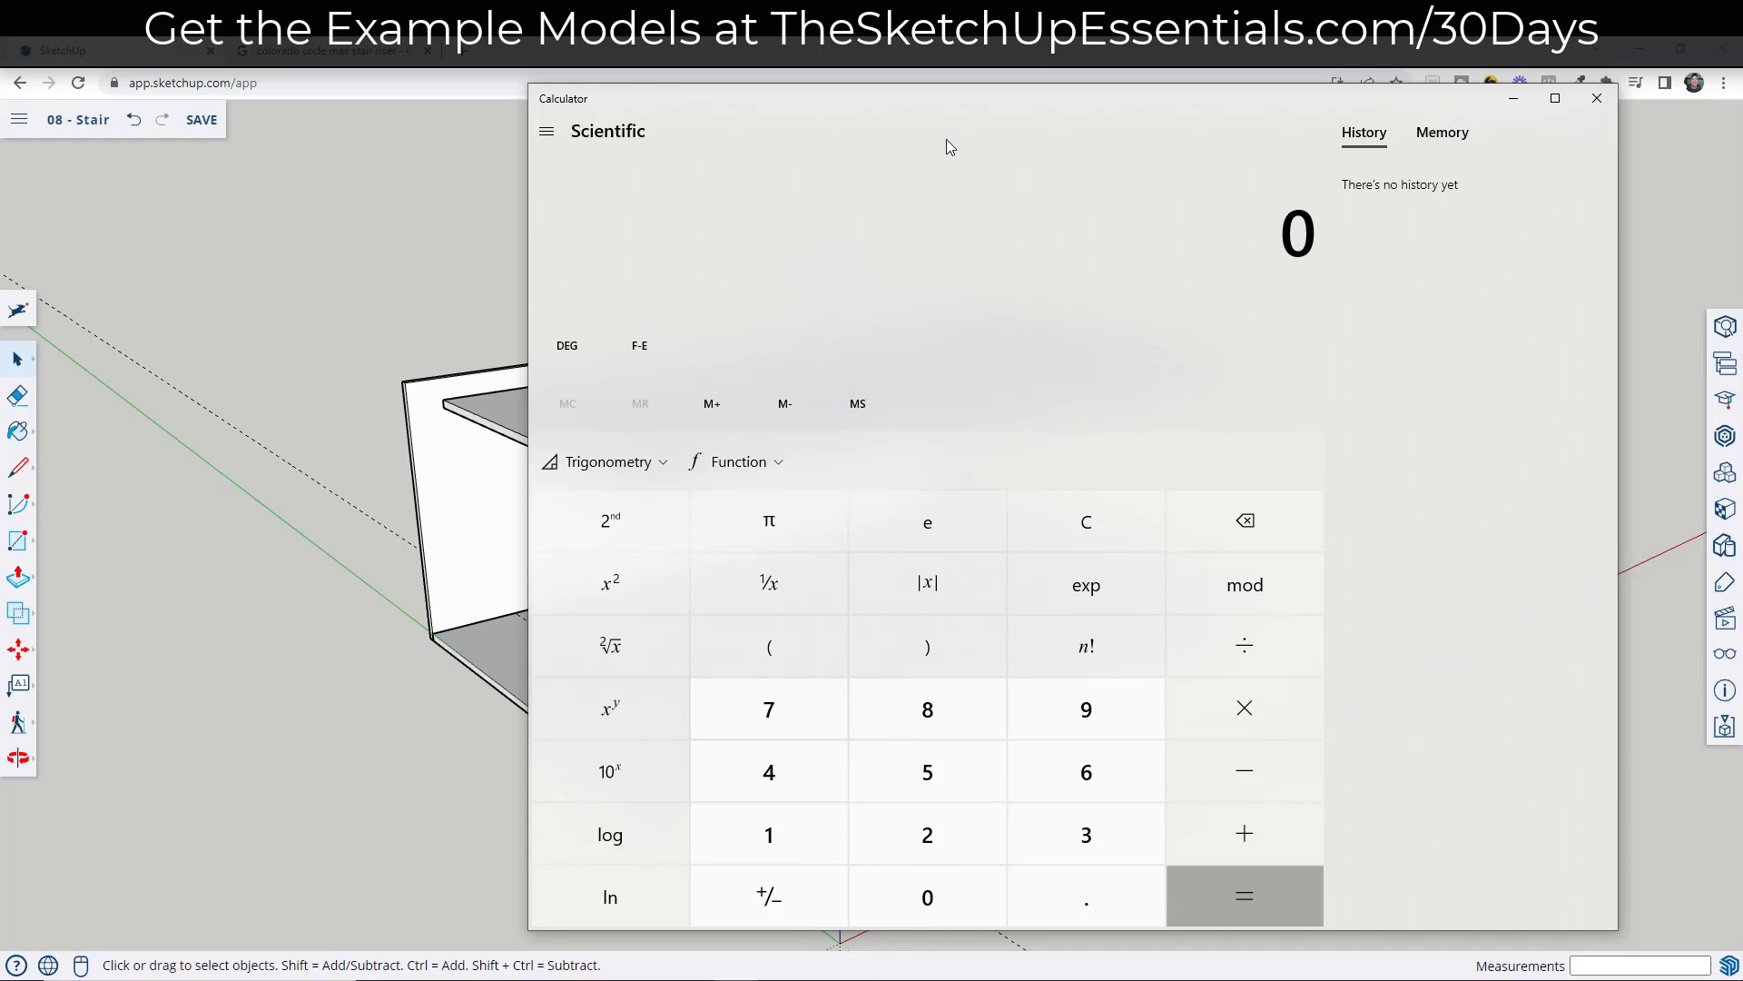
{"action": "type", "text": "11*18"}
{"action": "key", "text": "Return"}
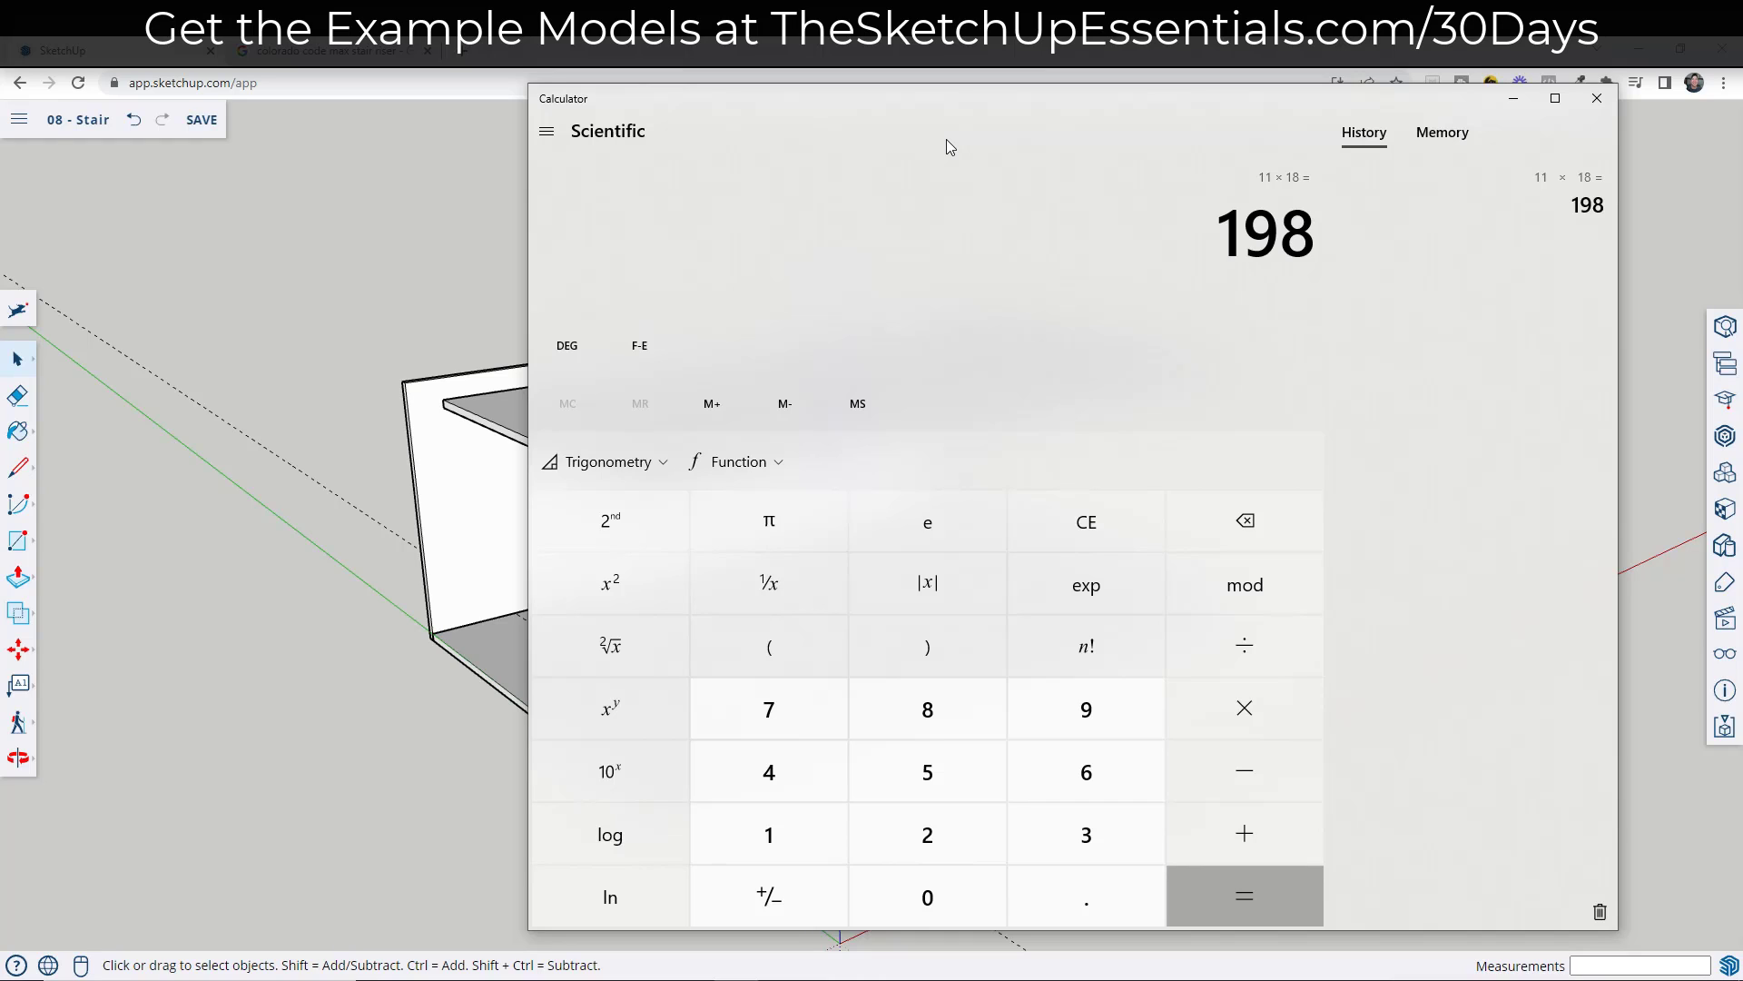
{"action": "type", "text": "/12"}
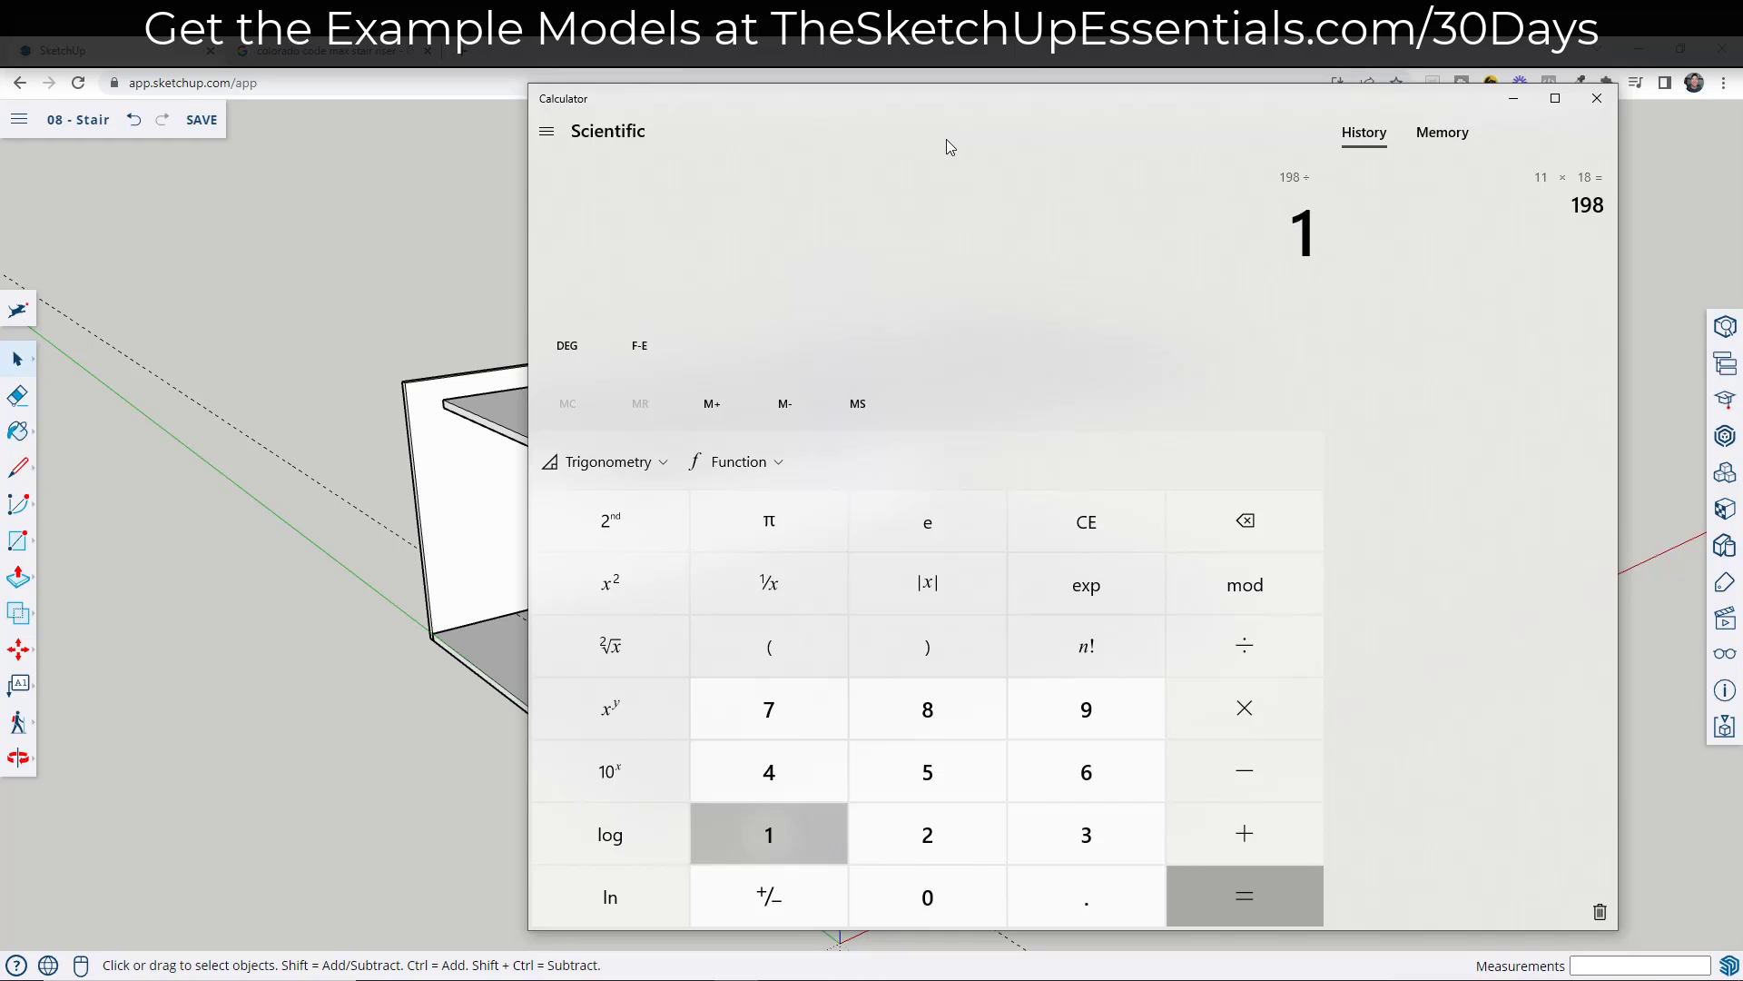
{"action": "key", "text": "Return"}
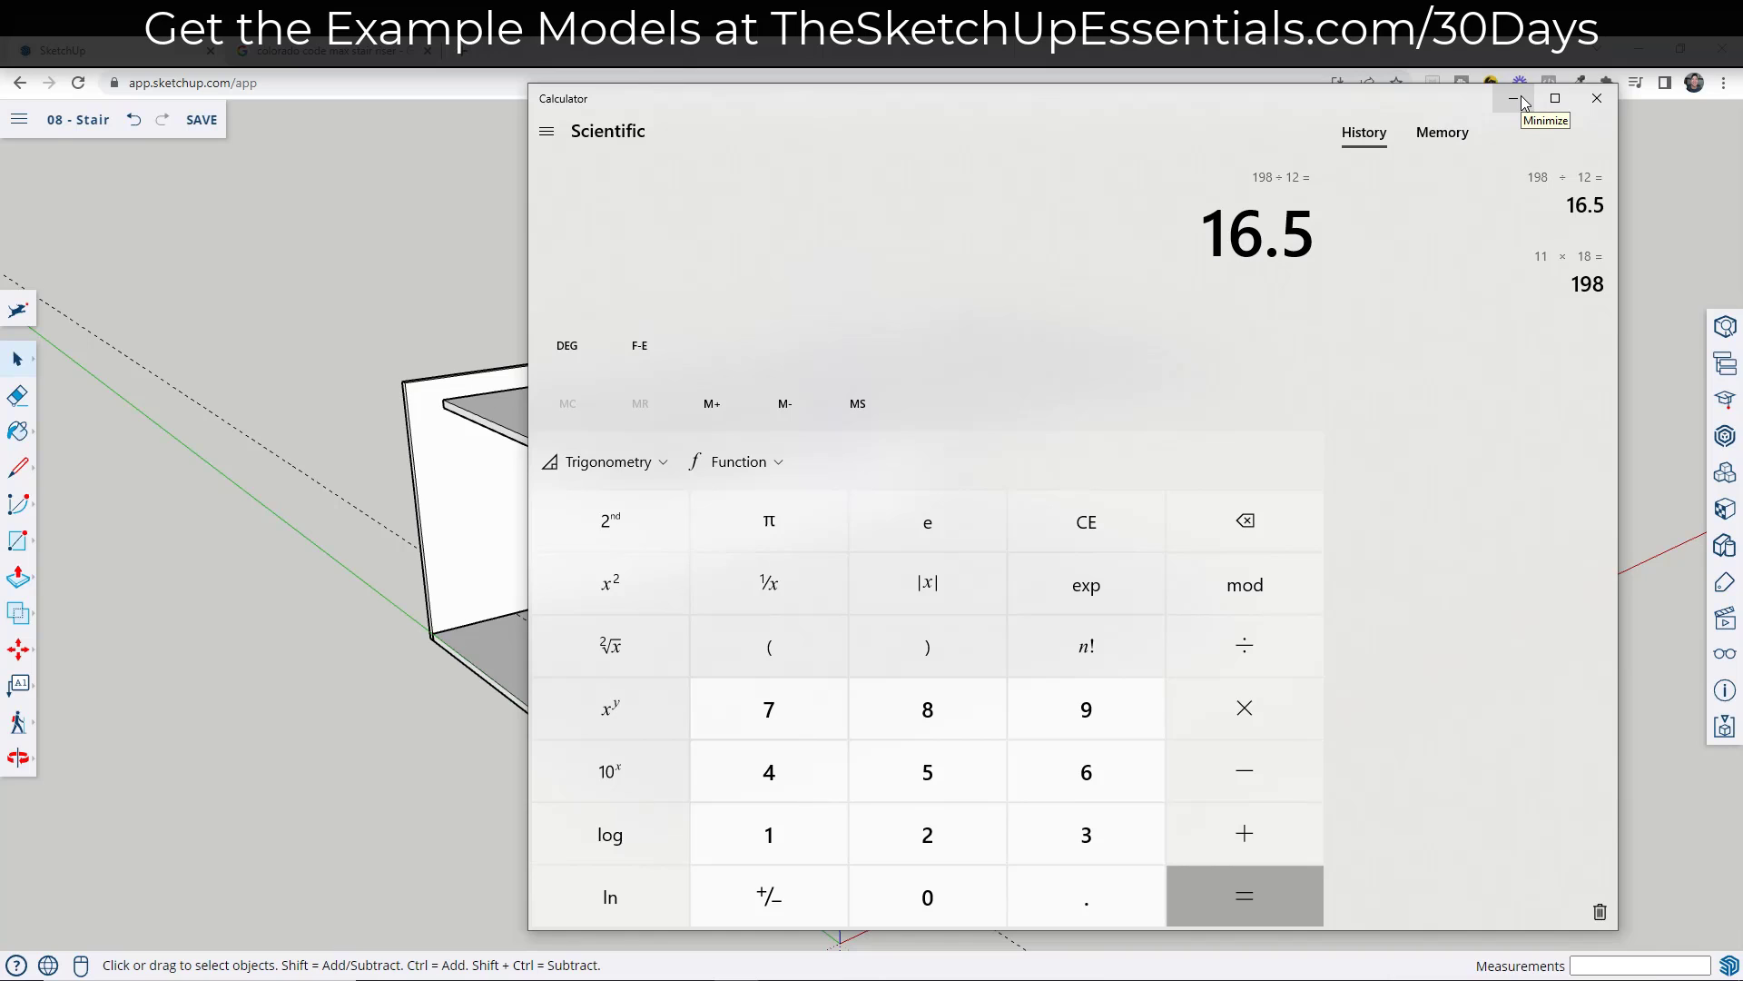
{"action": "left_click", "coordinate": [1514, 98]}
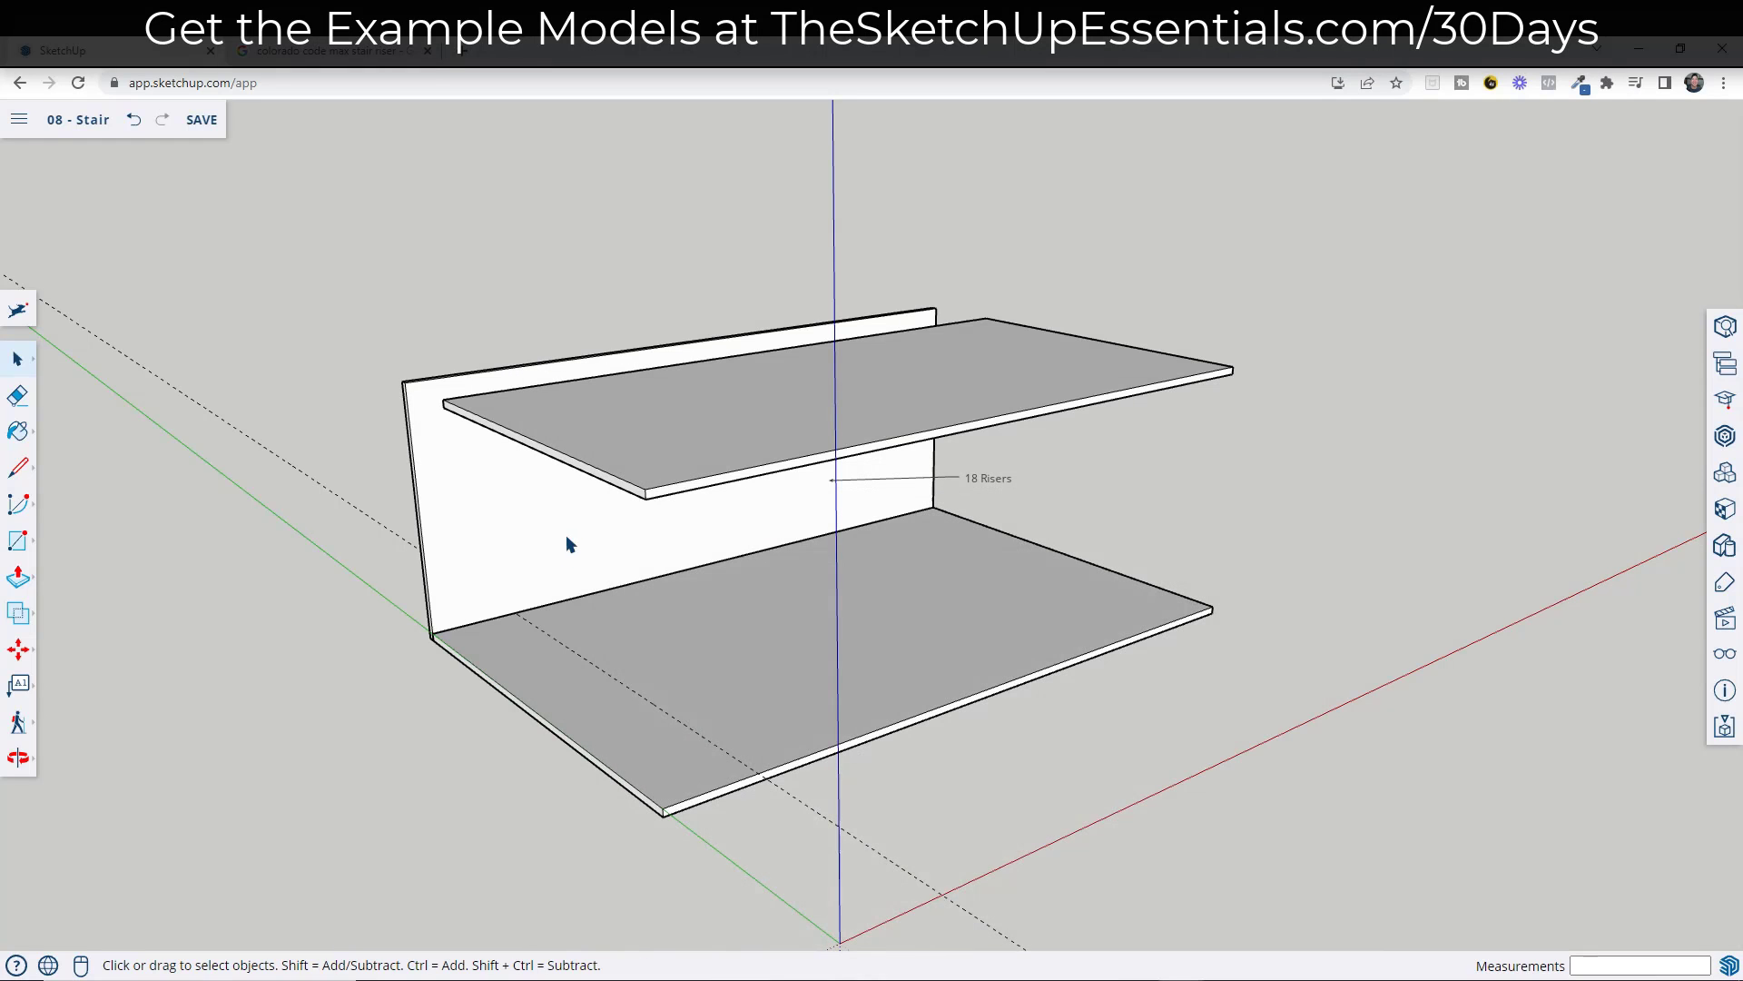
- Draw a 4' line on the floor along the guide, starting where the guide meets the wall base
{"action": "key", "text": "l"}
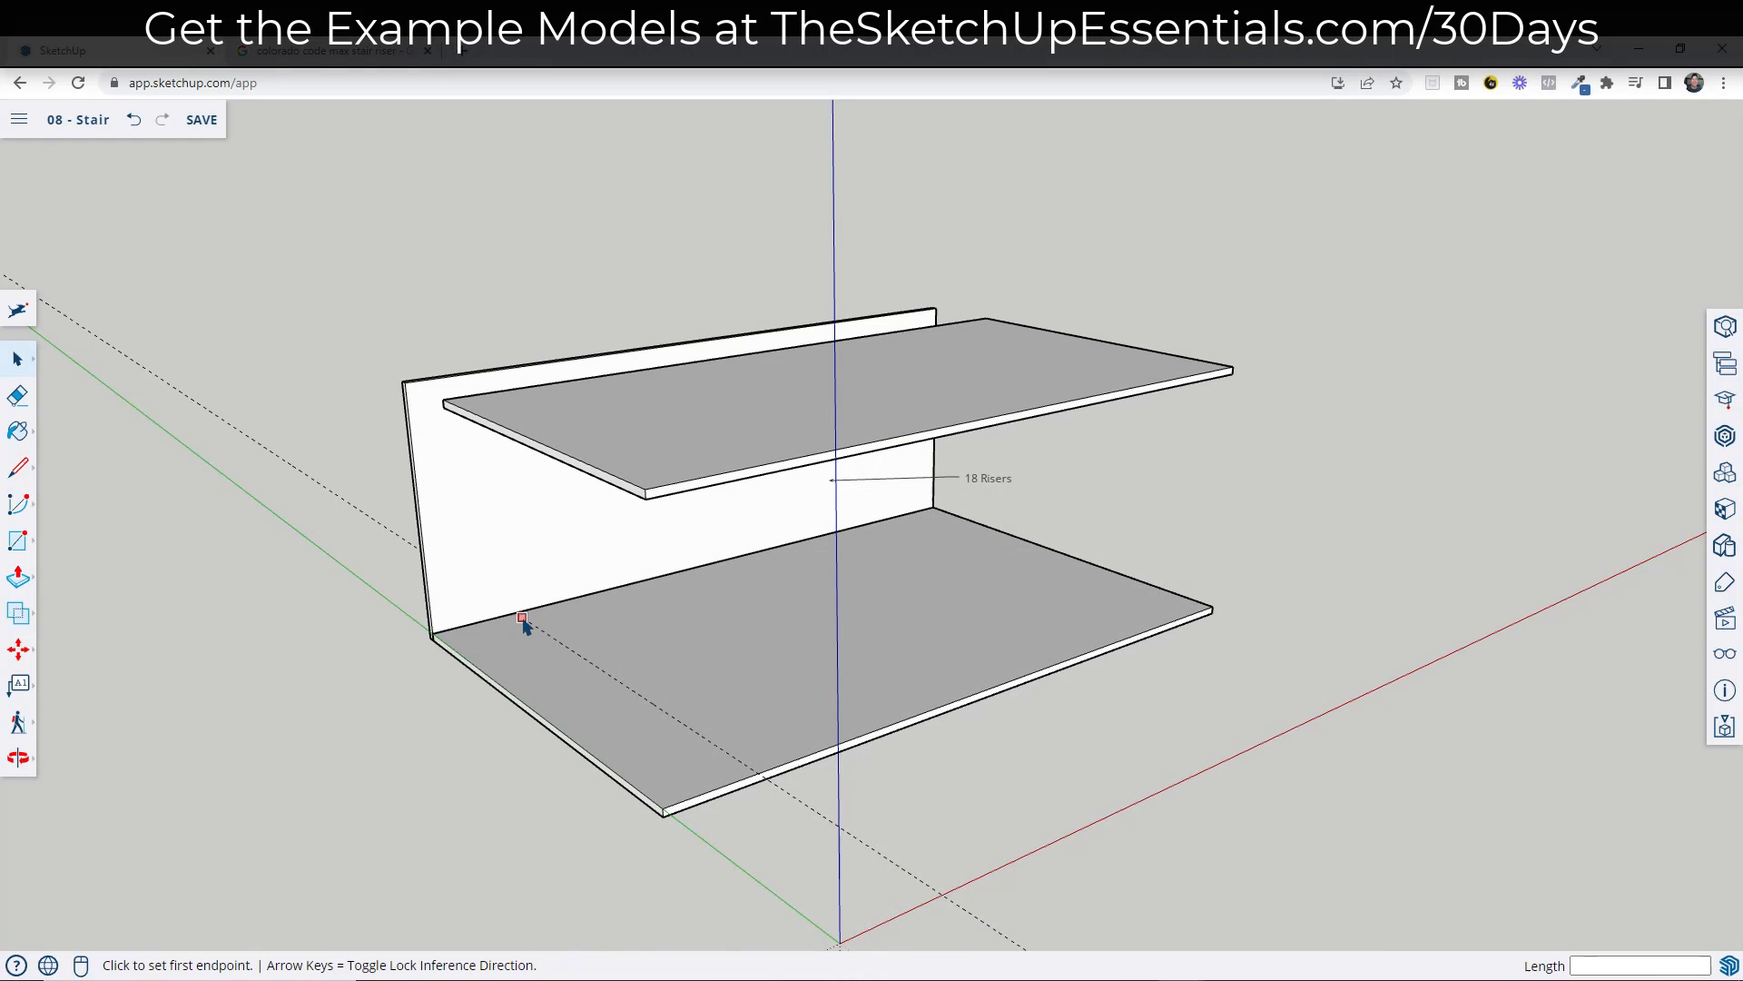
{"action": "scroll", "coordinate": [725, 725], "scroll_direction": "down", "scroll_amount": 2}
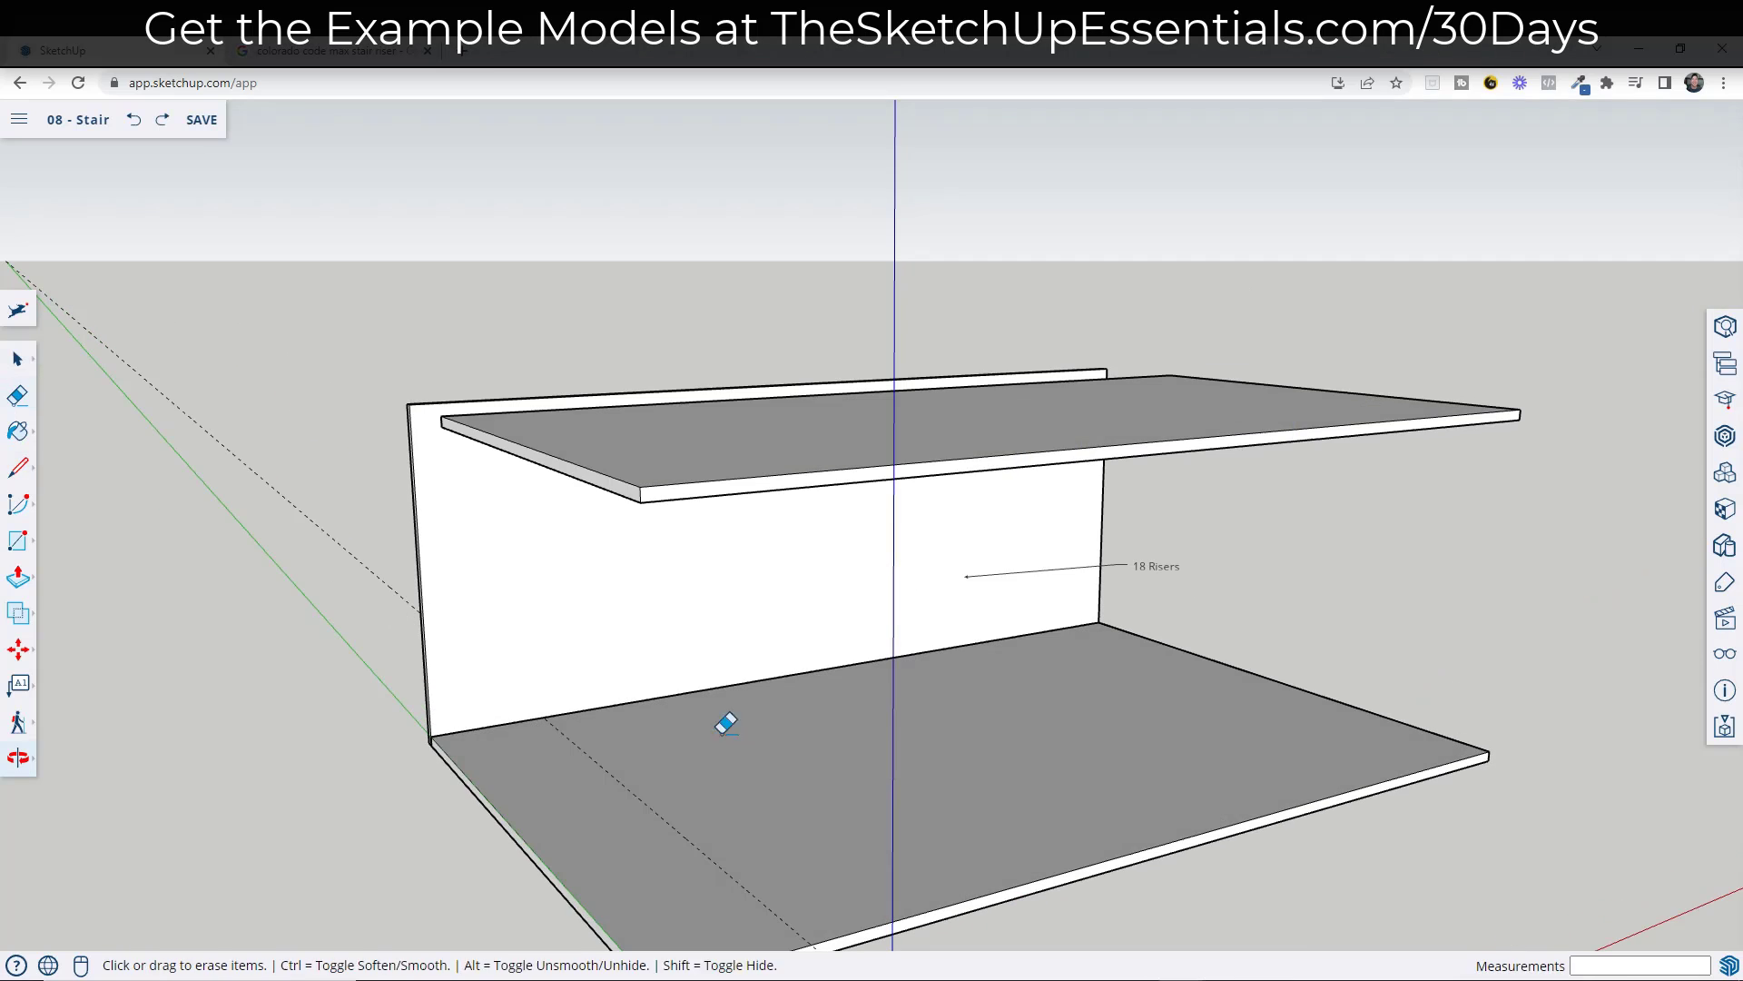
{"action": "key", "text": "space"}
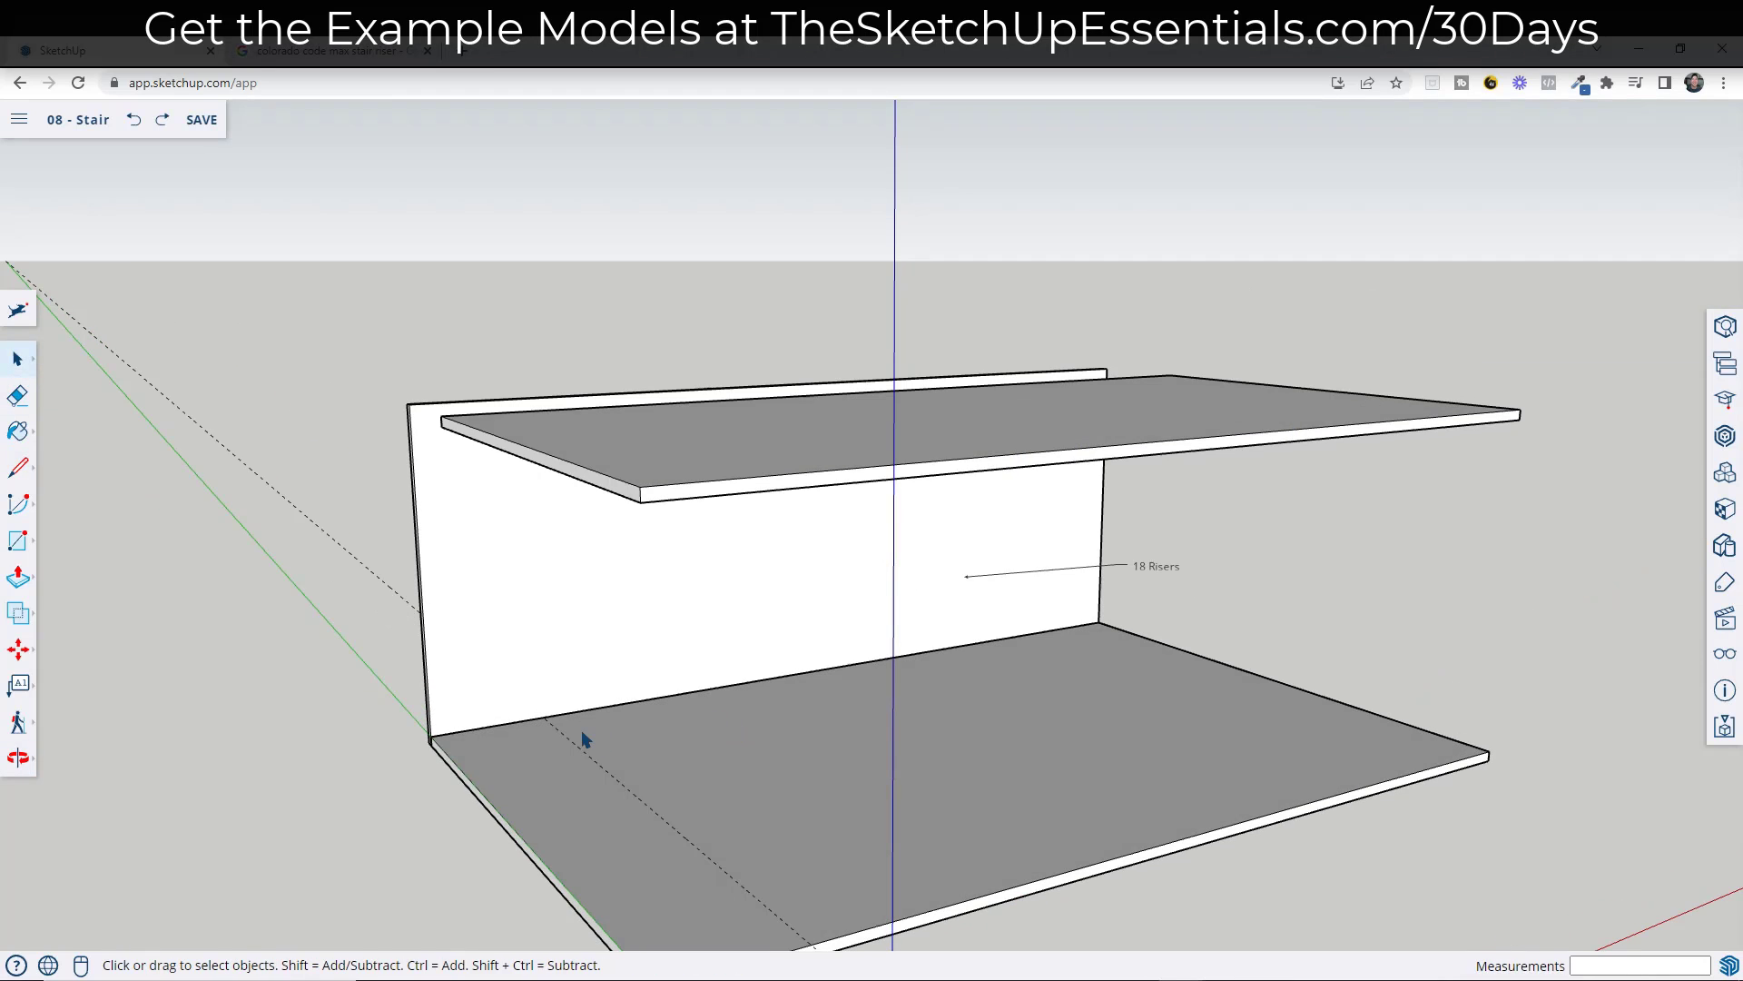
{"action": "scroll", "coordinate": [584, 739], "scroll_direction": "up", "scroll_amount": 3}
{"action": "key", "text": "l"}
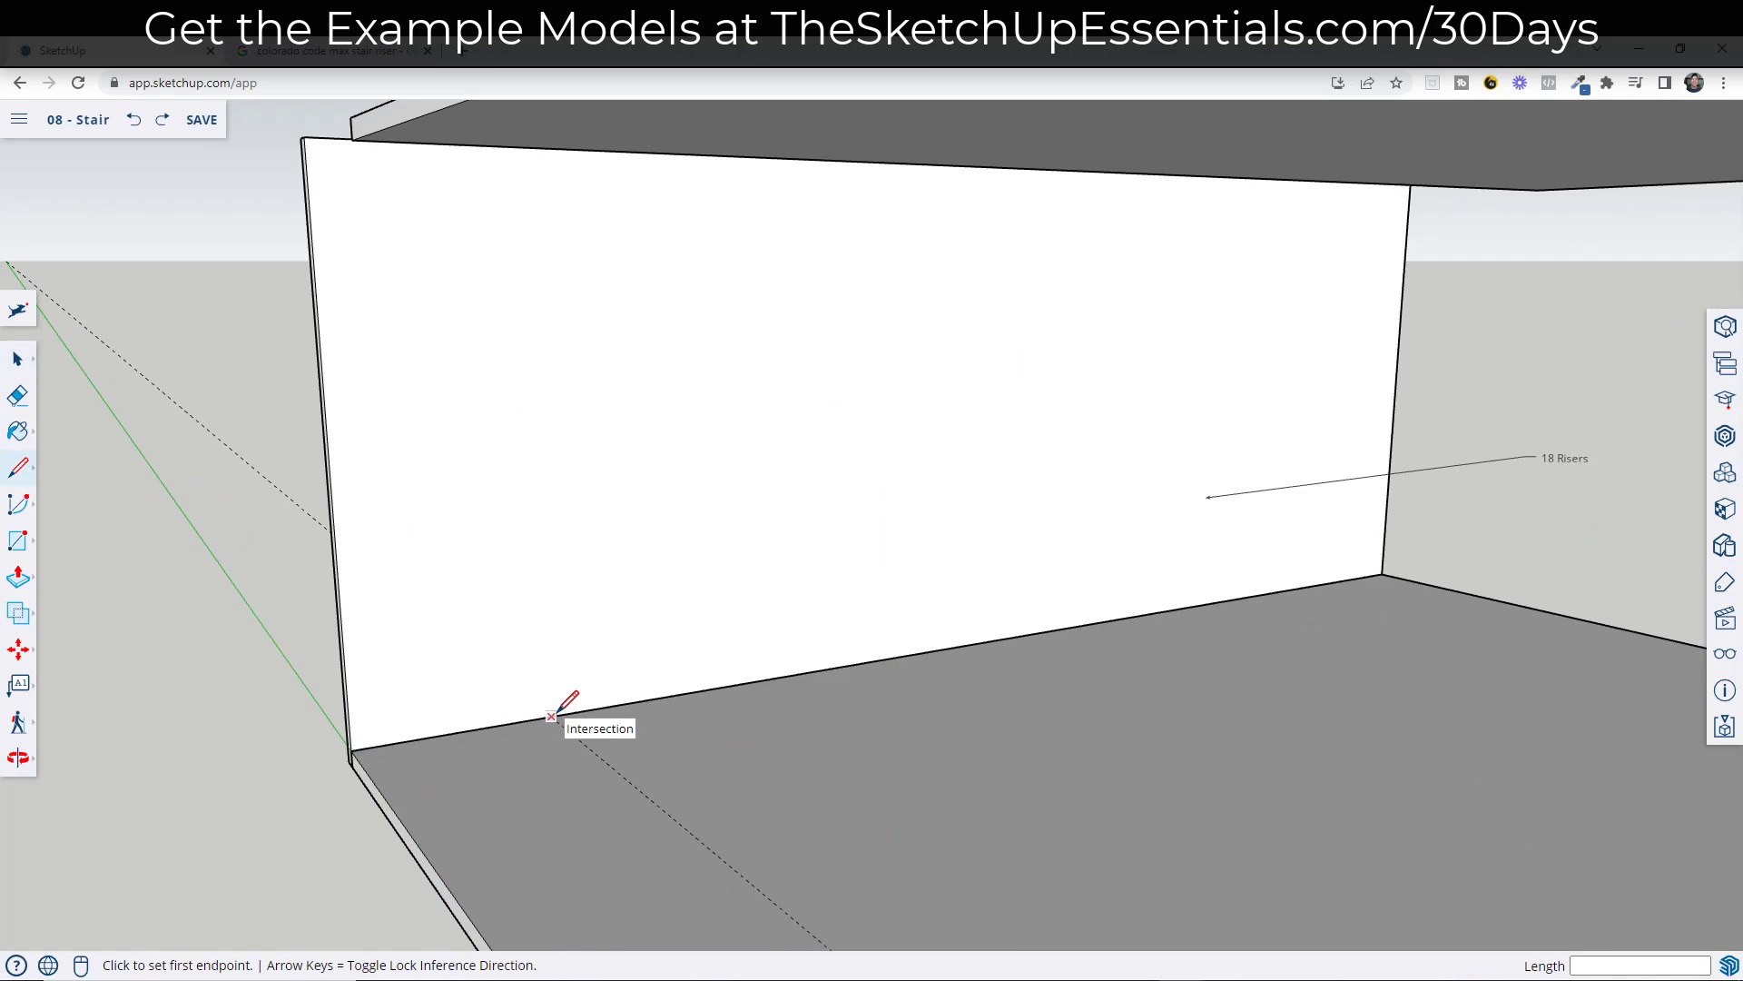
{"action": "scroll", "coordinate": [551, 715], "scroll_direction": "up", "scroll_amount": 1}
{"action": "left_click", "coordinate": [551, 715]}
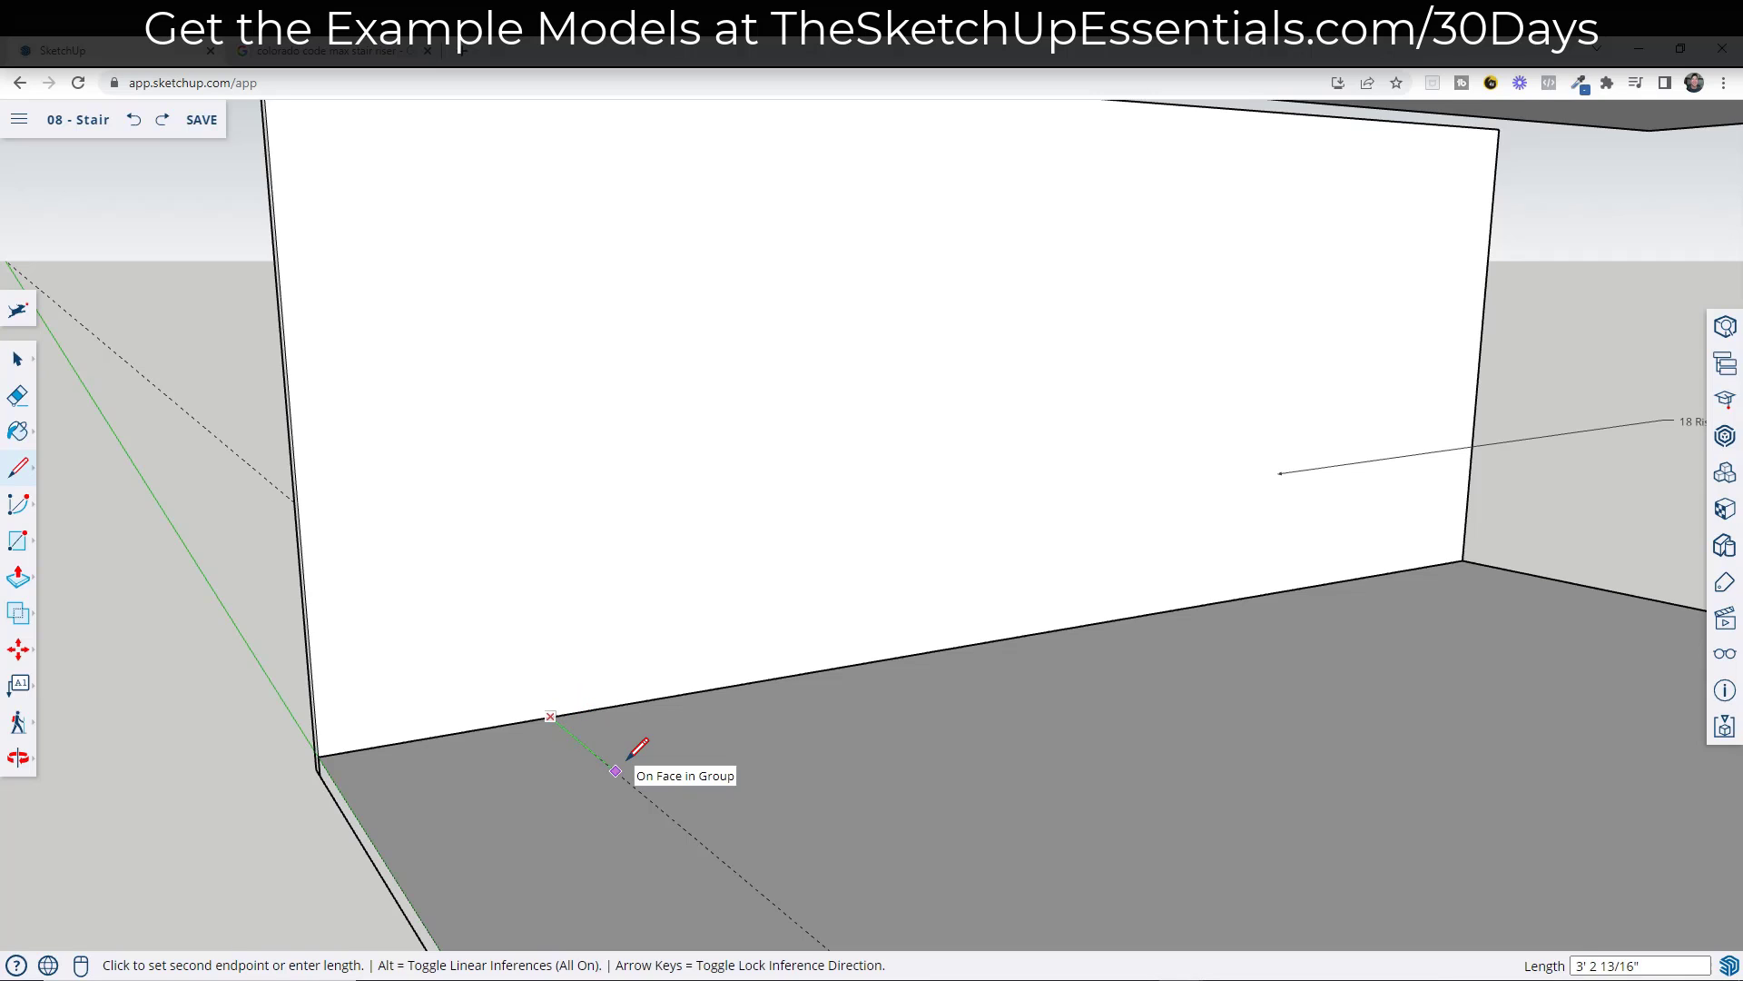
{"action": "type", "text": "4'"}
{"action": "key", "text": "Return"}
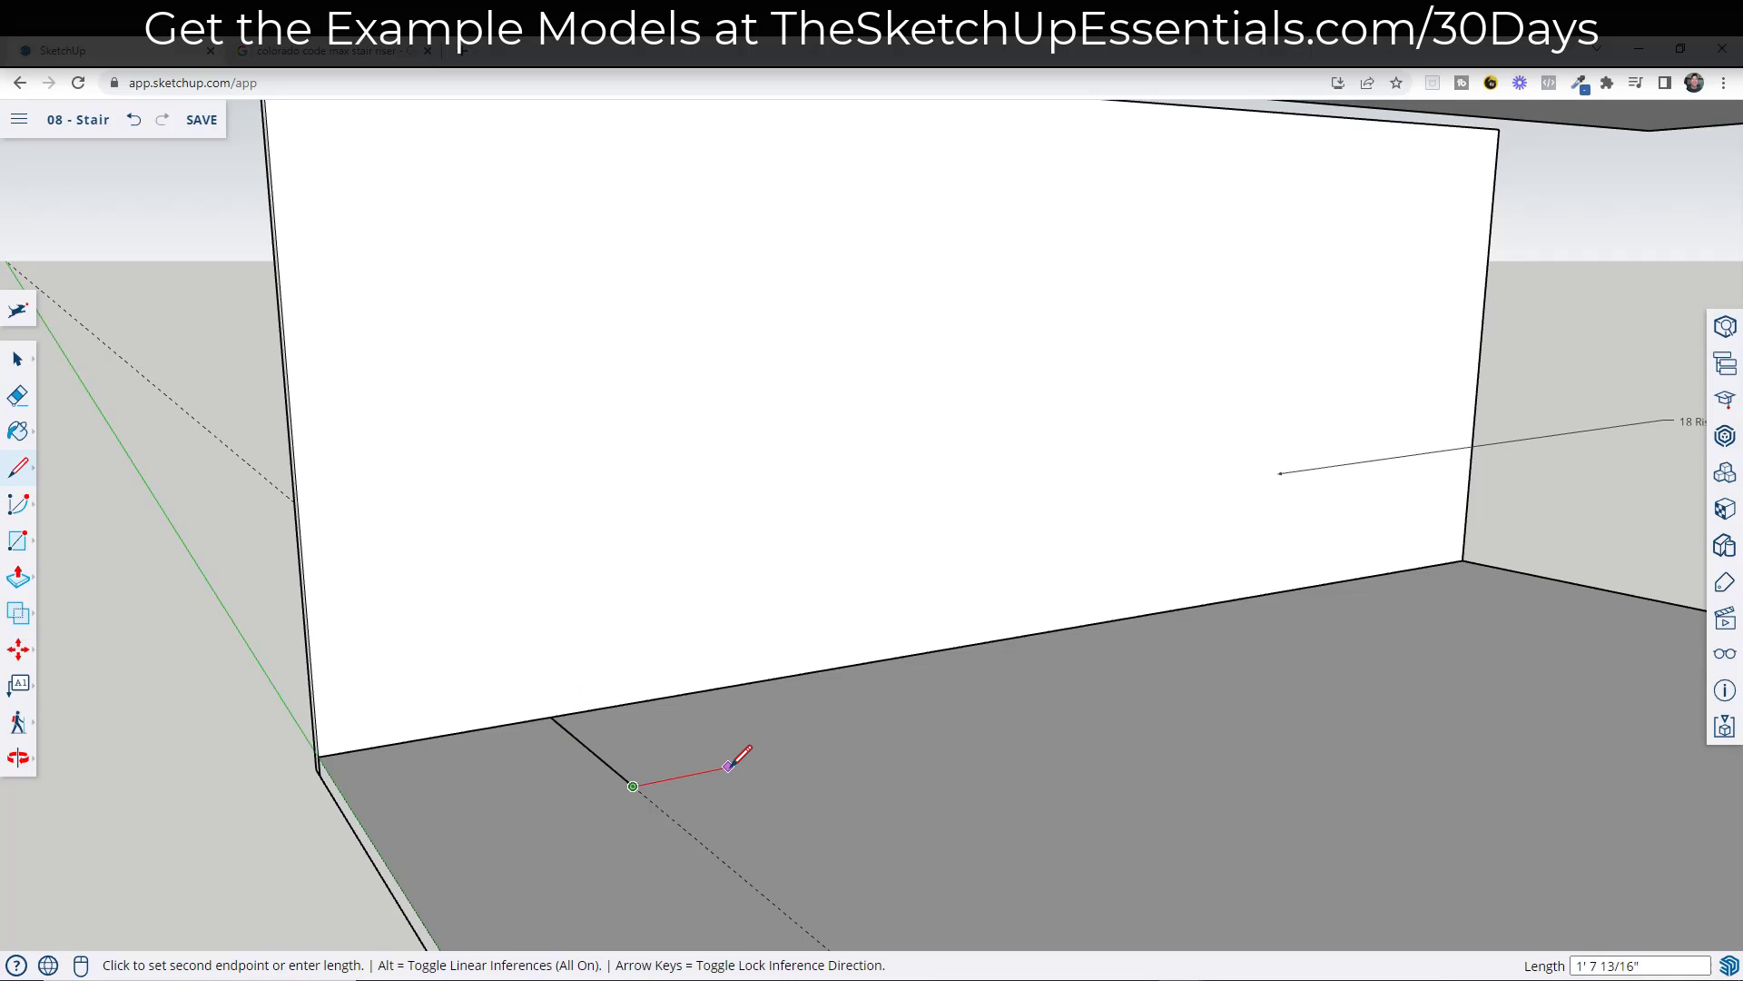
- Complete the tread rectangle with an 11" edge parallel to the wall and closing edges back to the starting point
{"action": "type", "text": "11"}
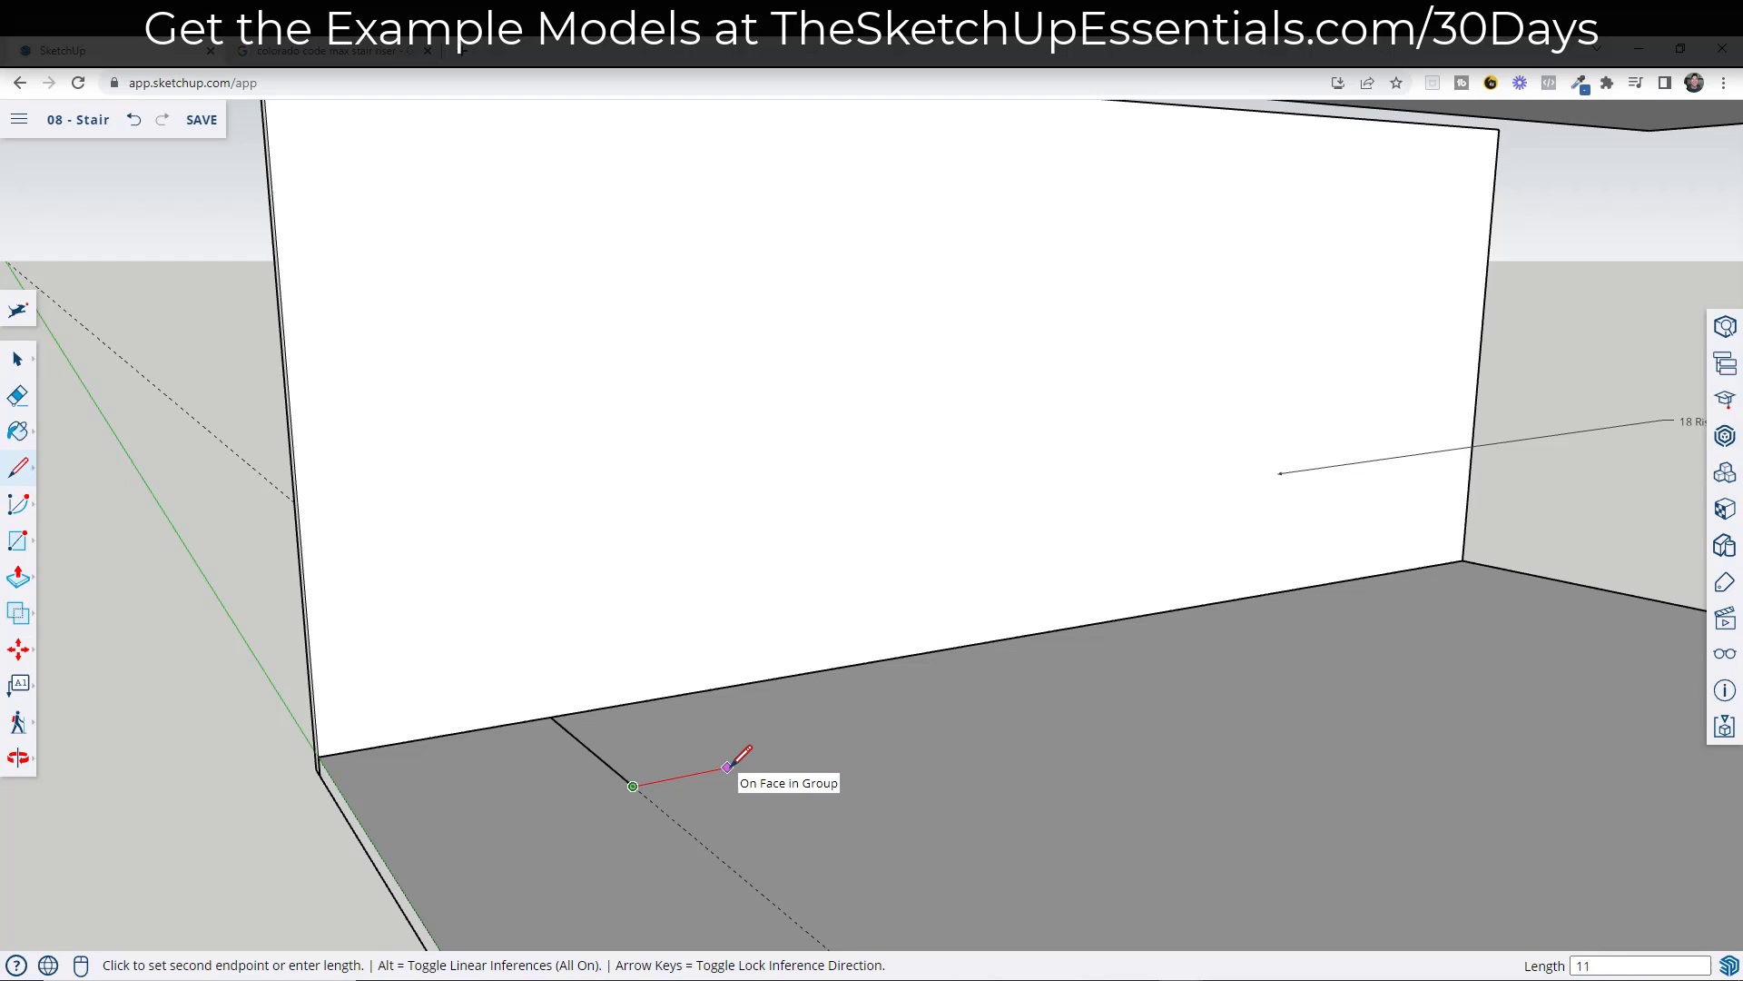
{"action": "key", "text": "Return"}
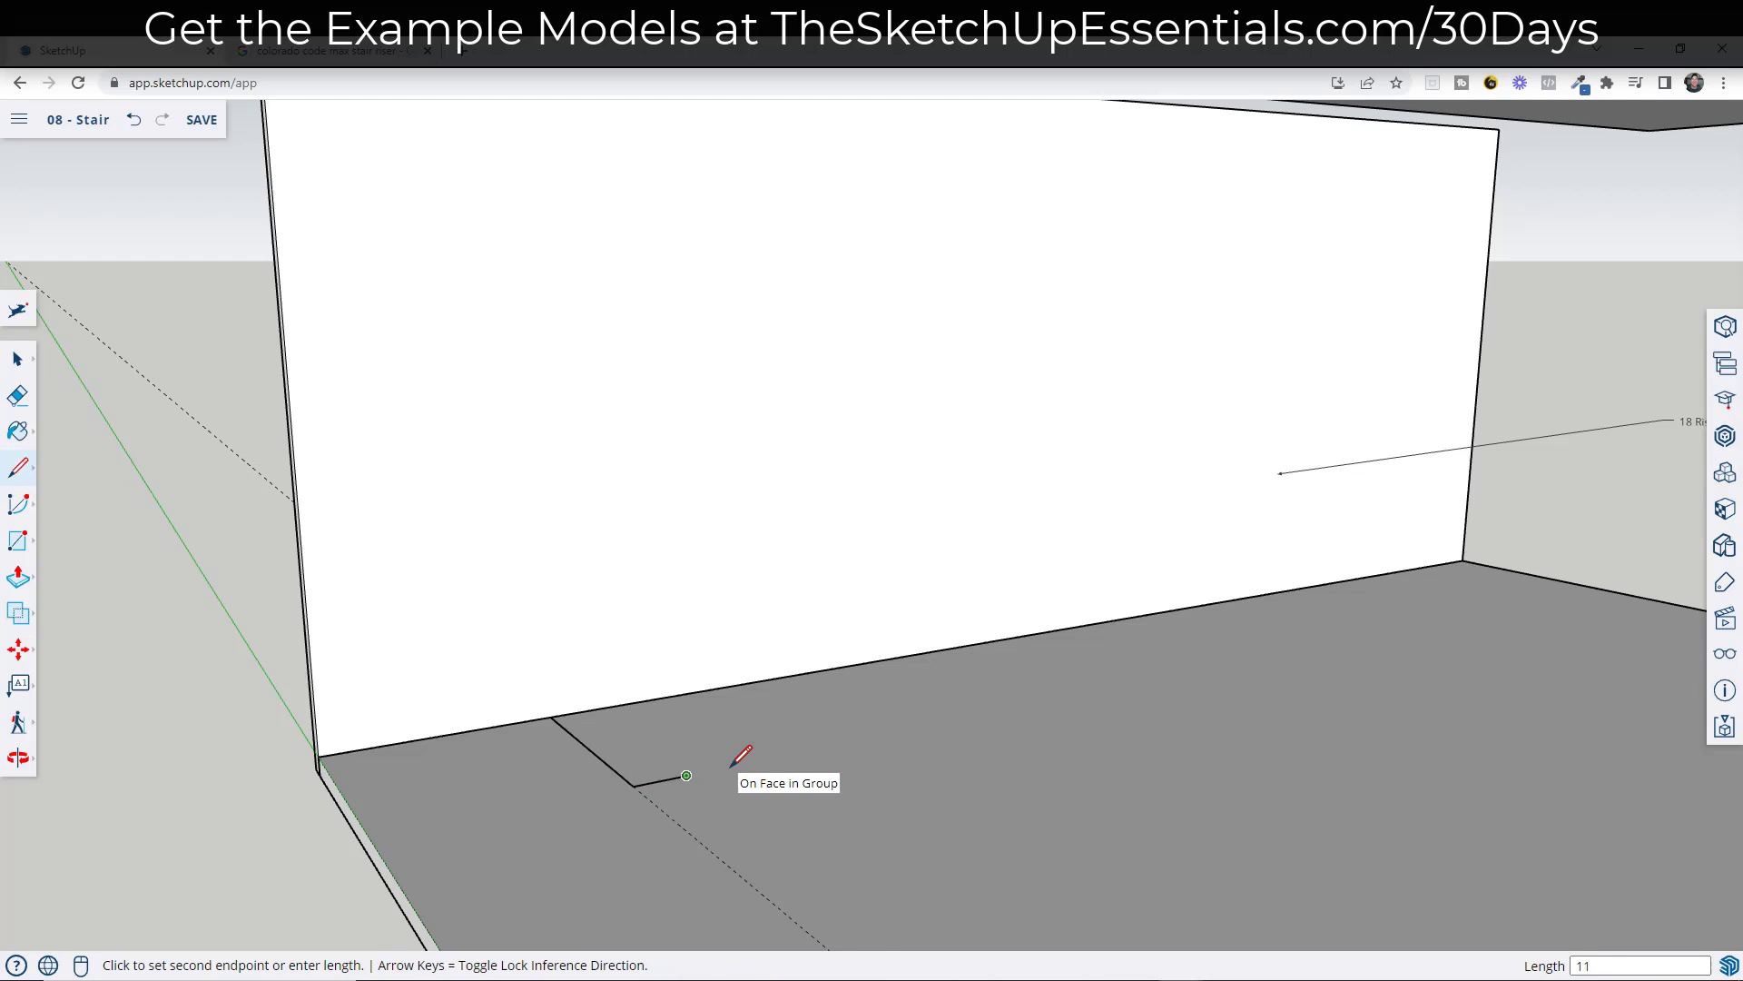
{"action": "left_click", "coordinate": [598, 709]}
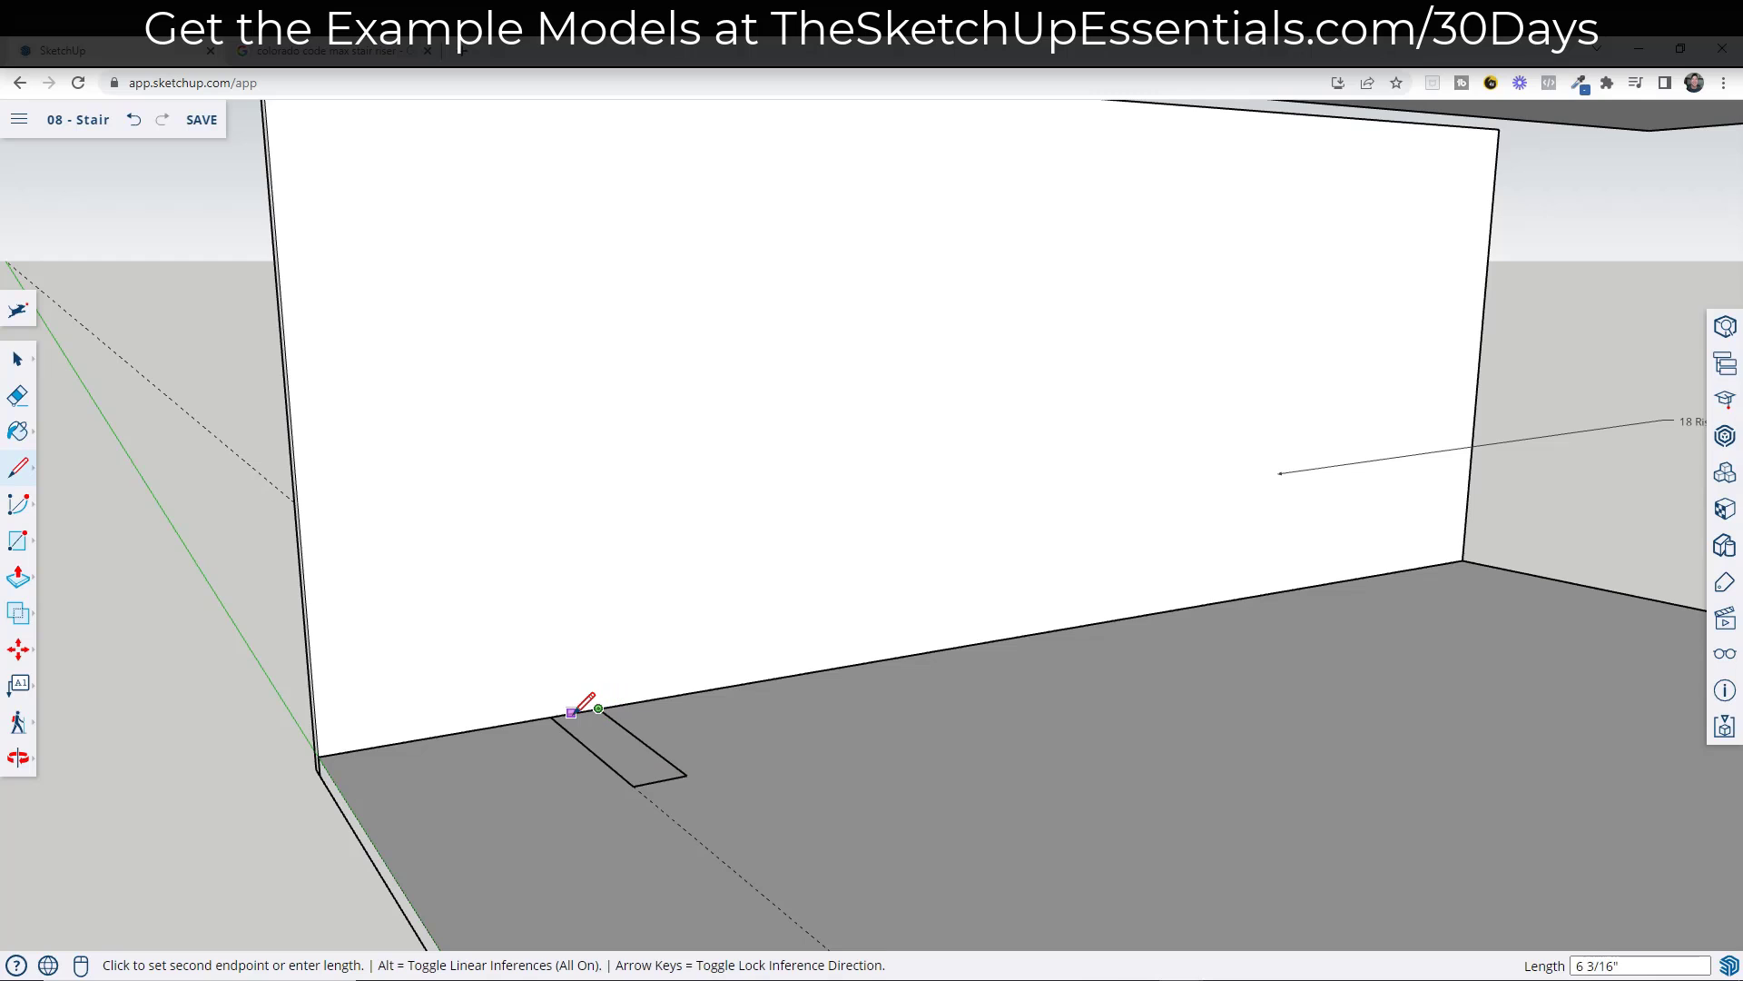
{"action": "left_click", "coordinate": [551, 716]}
{"action": "key", "text": "space"}
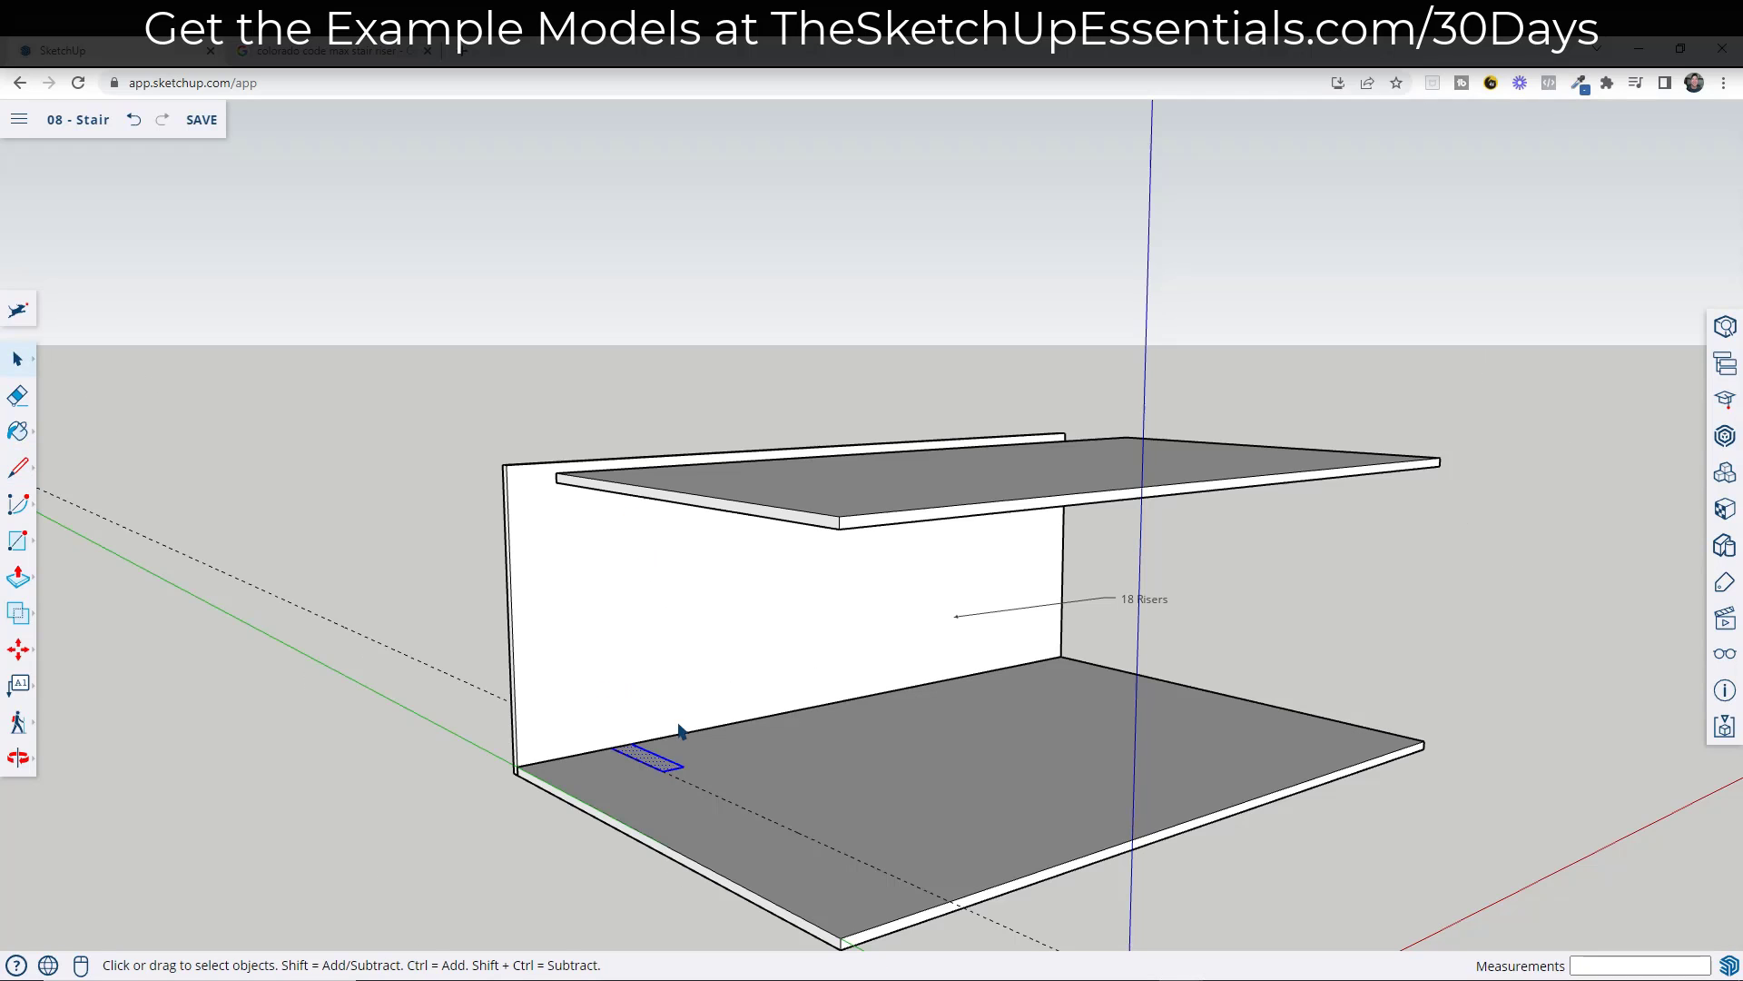
{"action": "scroll", "coordinate": [665, 773], "scroll_direction": "up", "scroll_amount": 4}
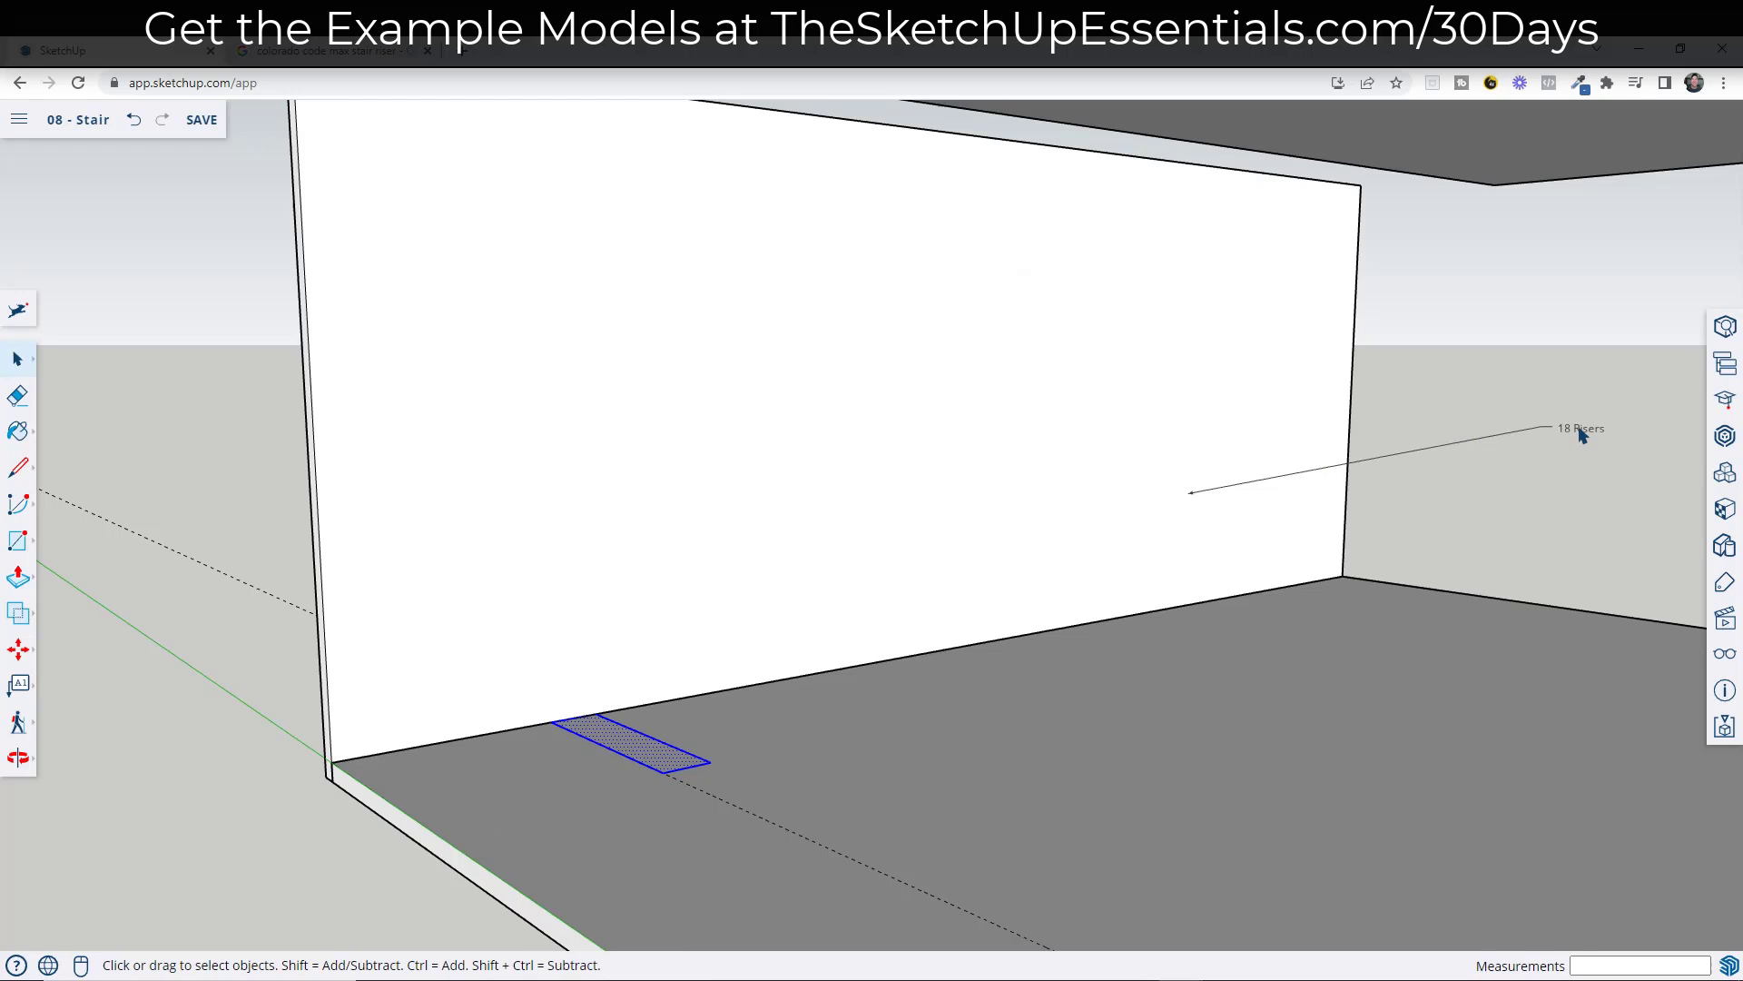
{"action": "scroll", "coordinate": [1043, 623], "scroll_direction": "down", "scroll_amount": 3}
{"action": "key", "text": "m"}
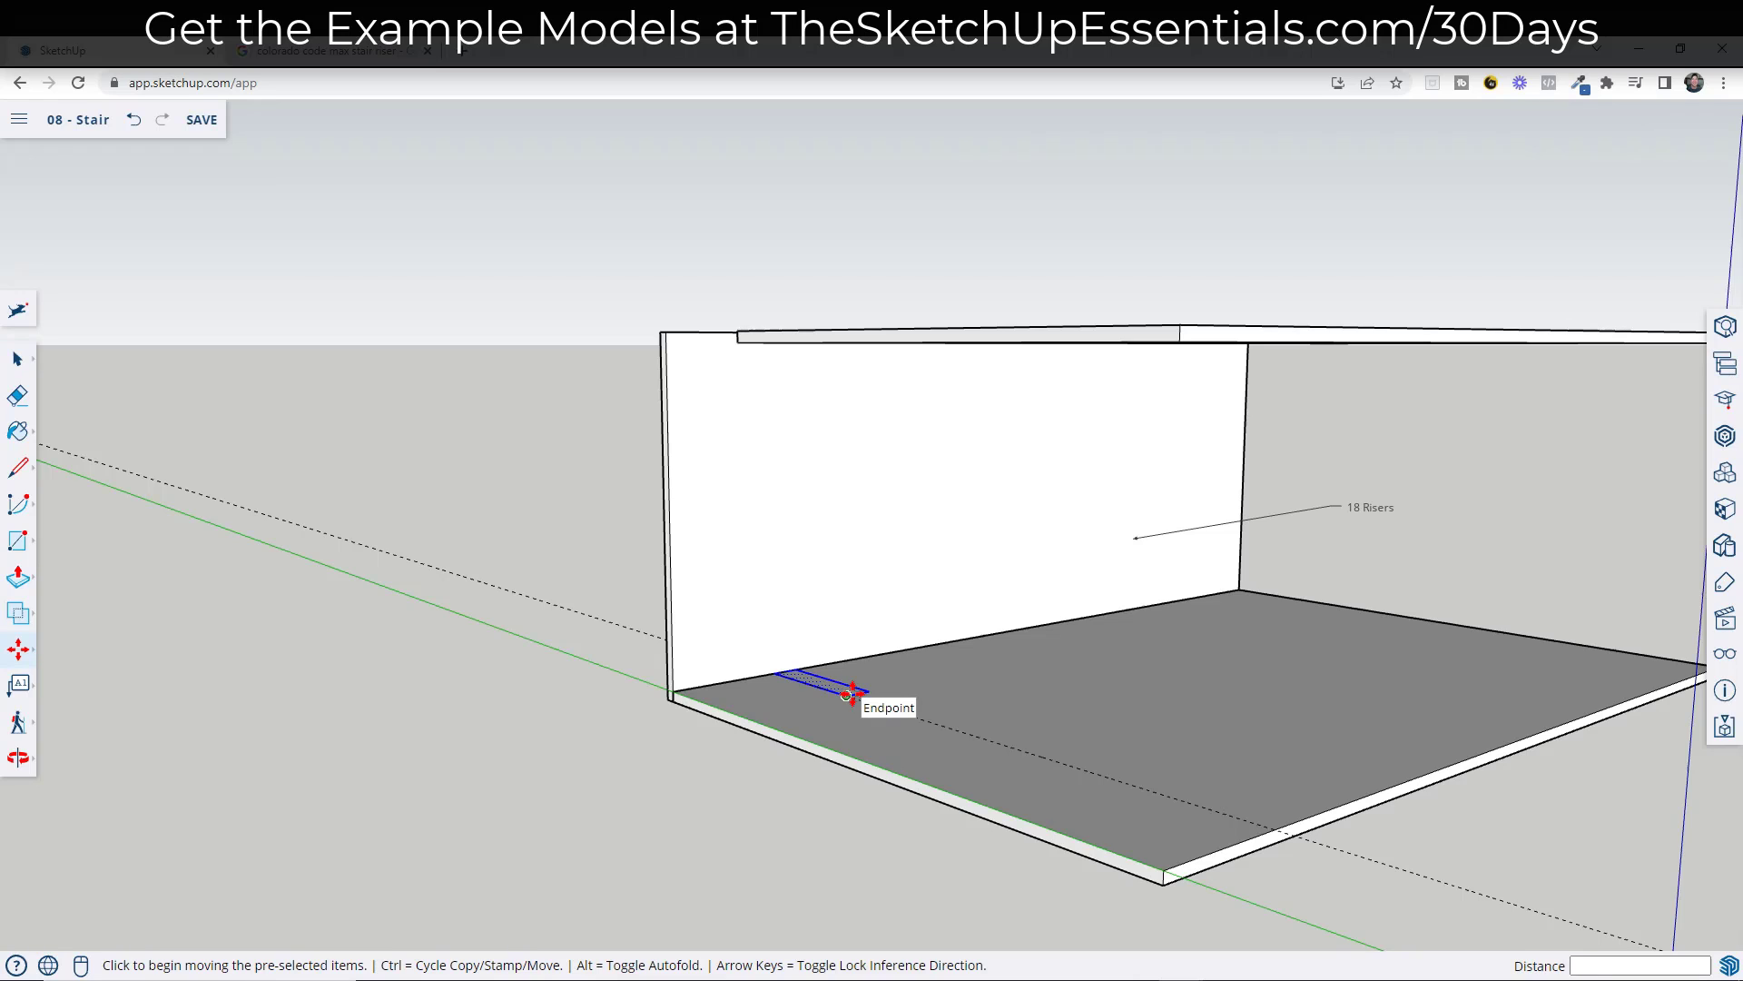
{"action": "key", "text": "ctrl"}
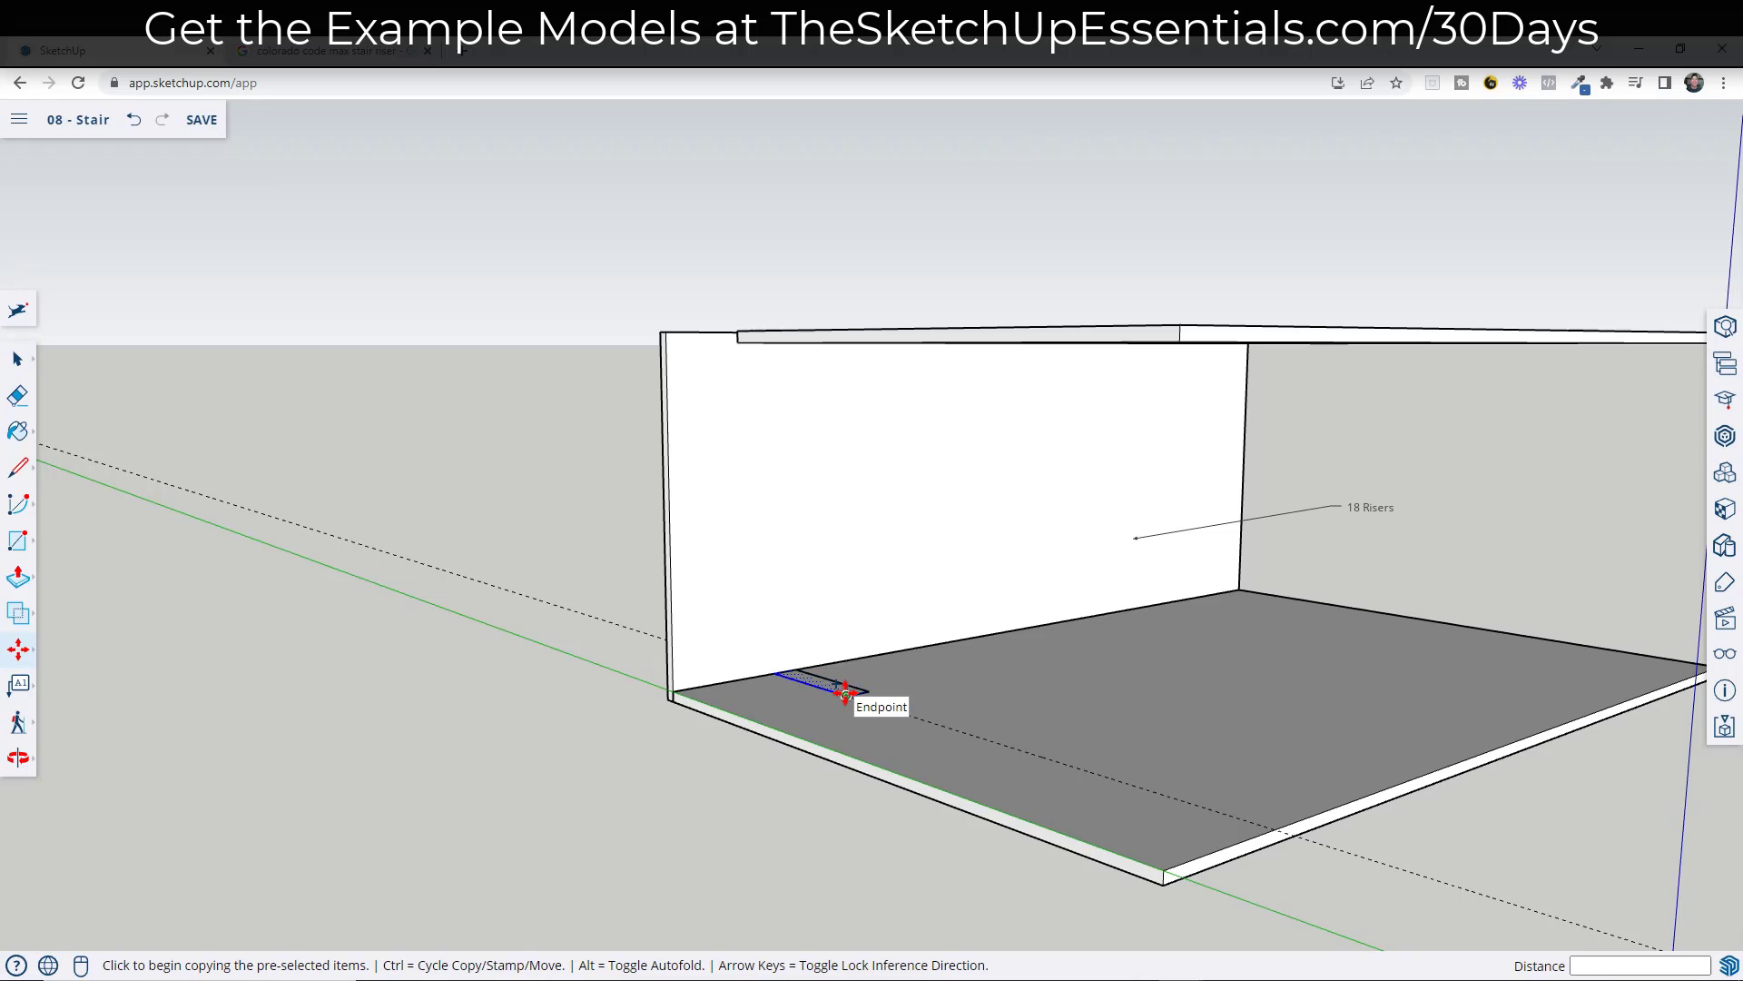
{"action": "left_click", "coordinate": [846, 694]}
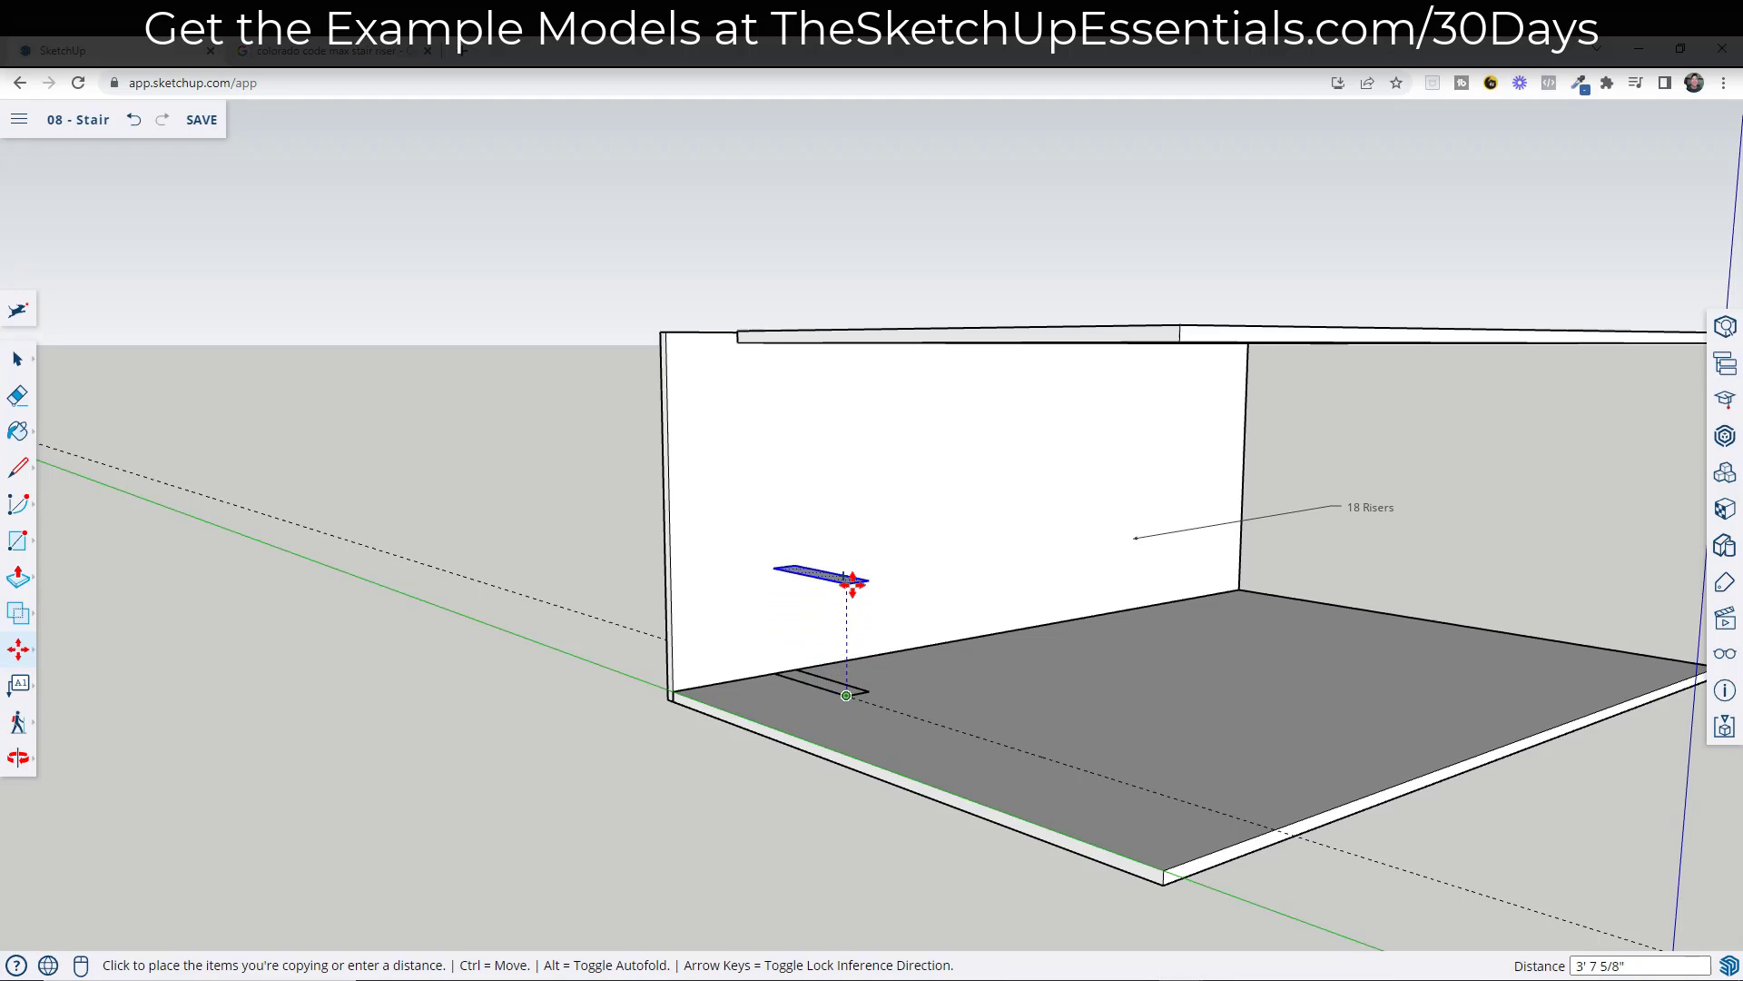
{"action": "key", "text": "space"}
{"action": "key", "text": "m"}
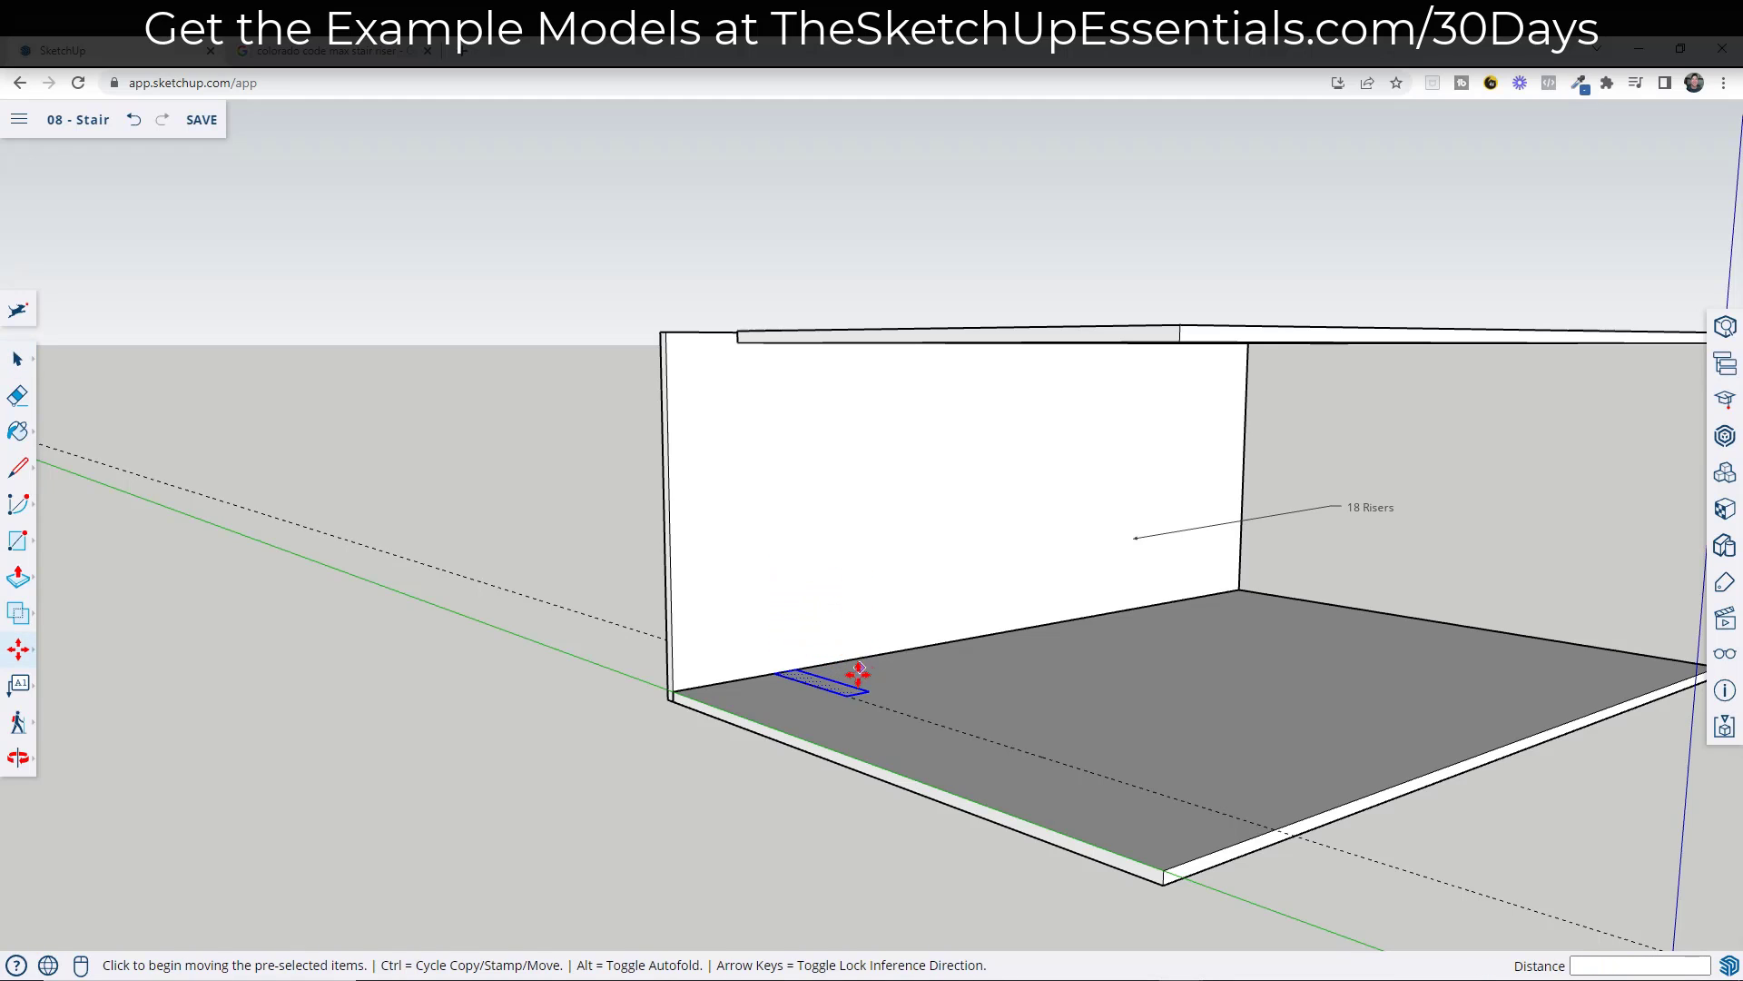
{"action": "key", "text": "ctrl"}
{"action": "left_click", "coordinate": [846, 695]}
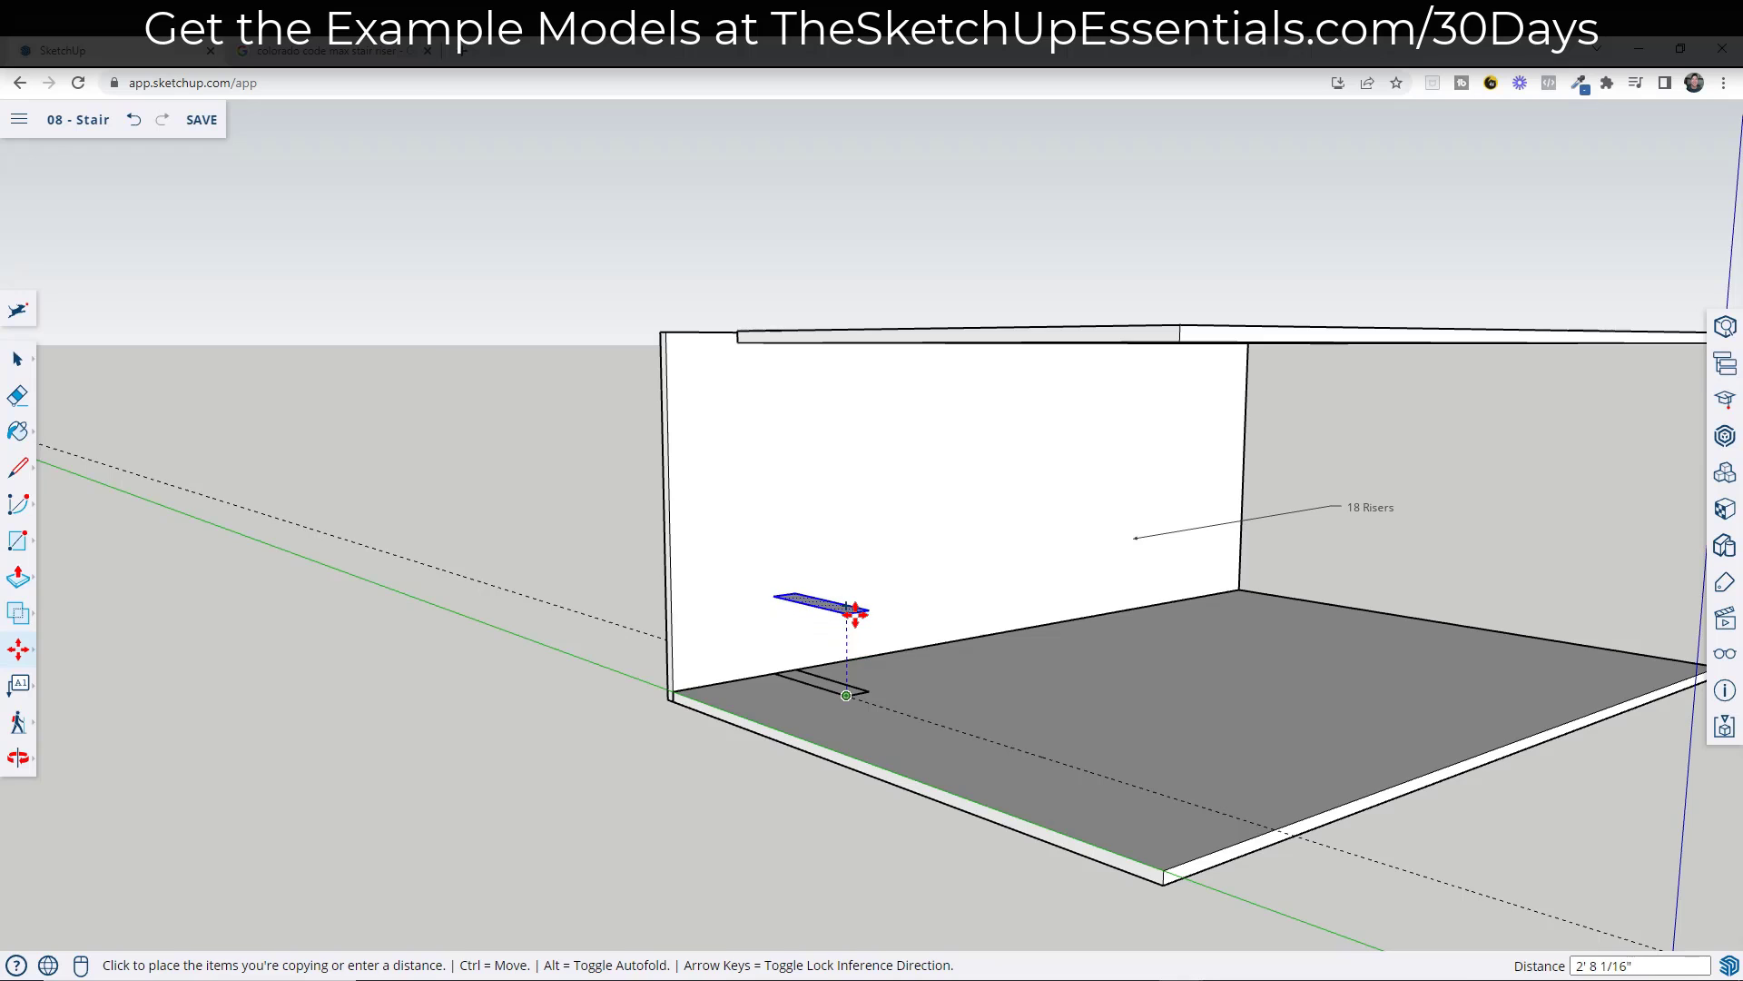
{"action": "scroll", "coordinate": [855, 614], "scroll_direction": "down", "scroll_amount": 4}
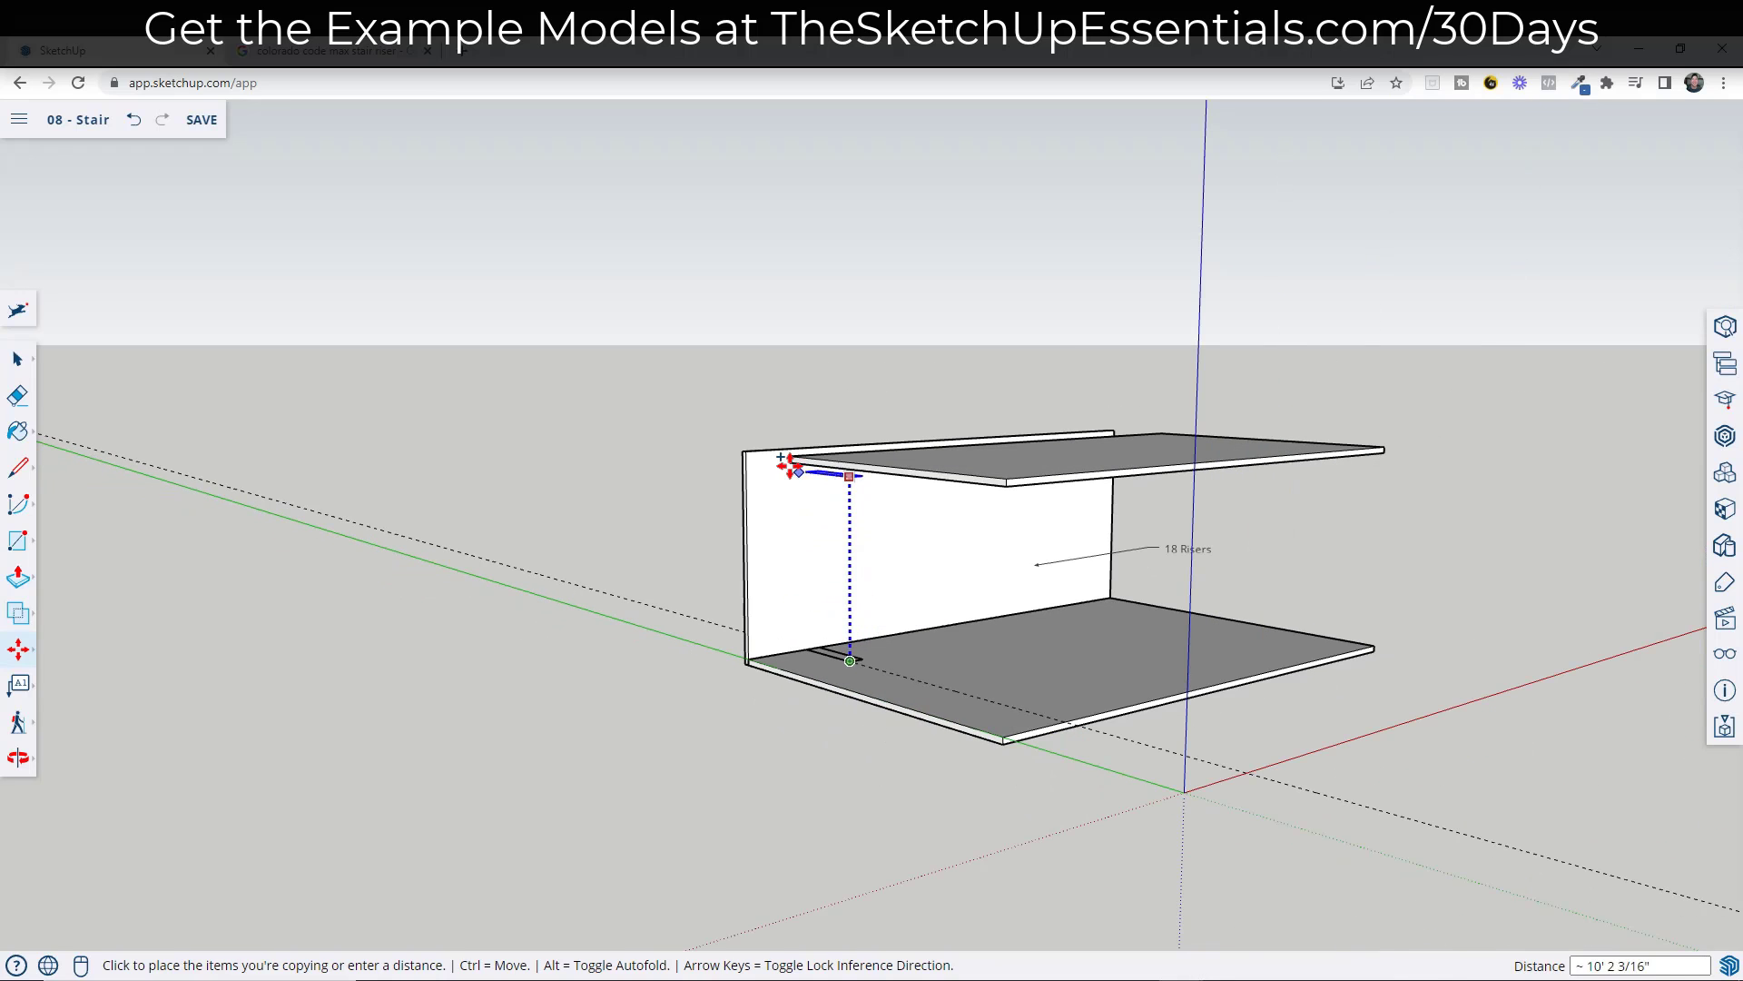
{"action": "scroll", "coordinate": [788, 465], "scroll_direction": "up", "scroll_amount": 2}
{"action": "key", "text": "space"}
- Make the selected tread rectangle on the floor a component named "Stair Riser"
{"action": "middle_click_drag", "start_coordinate": [862, 712], "coordinate": [833, 745]}
{"action": "right_click", "coordinate": [834, 745]}
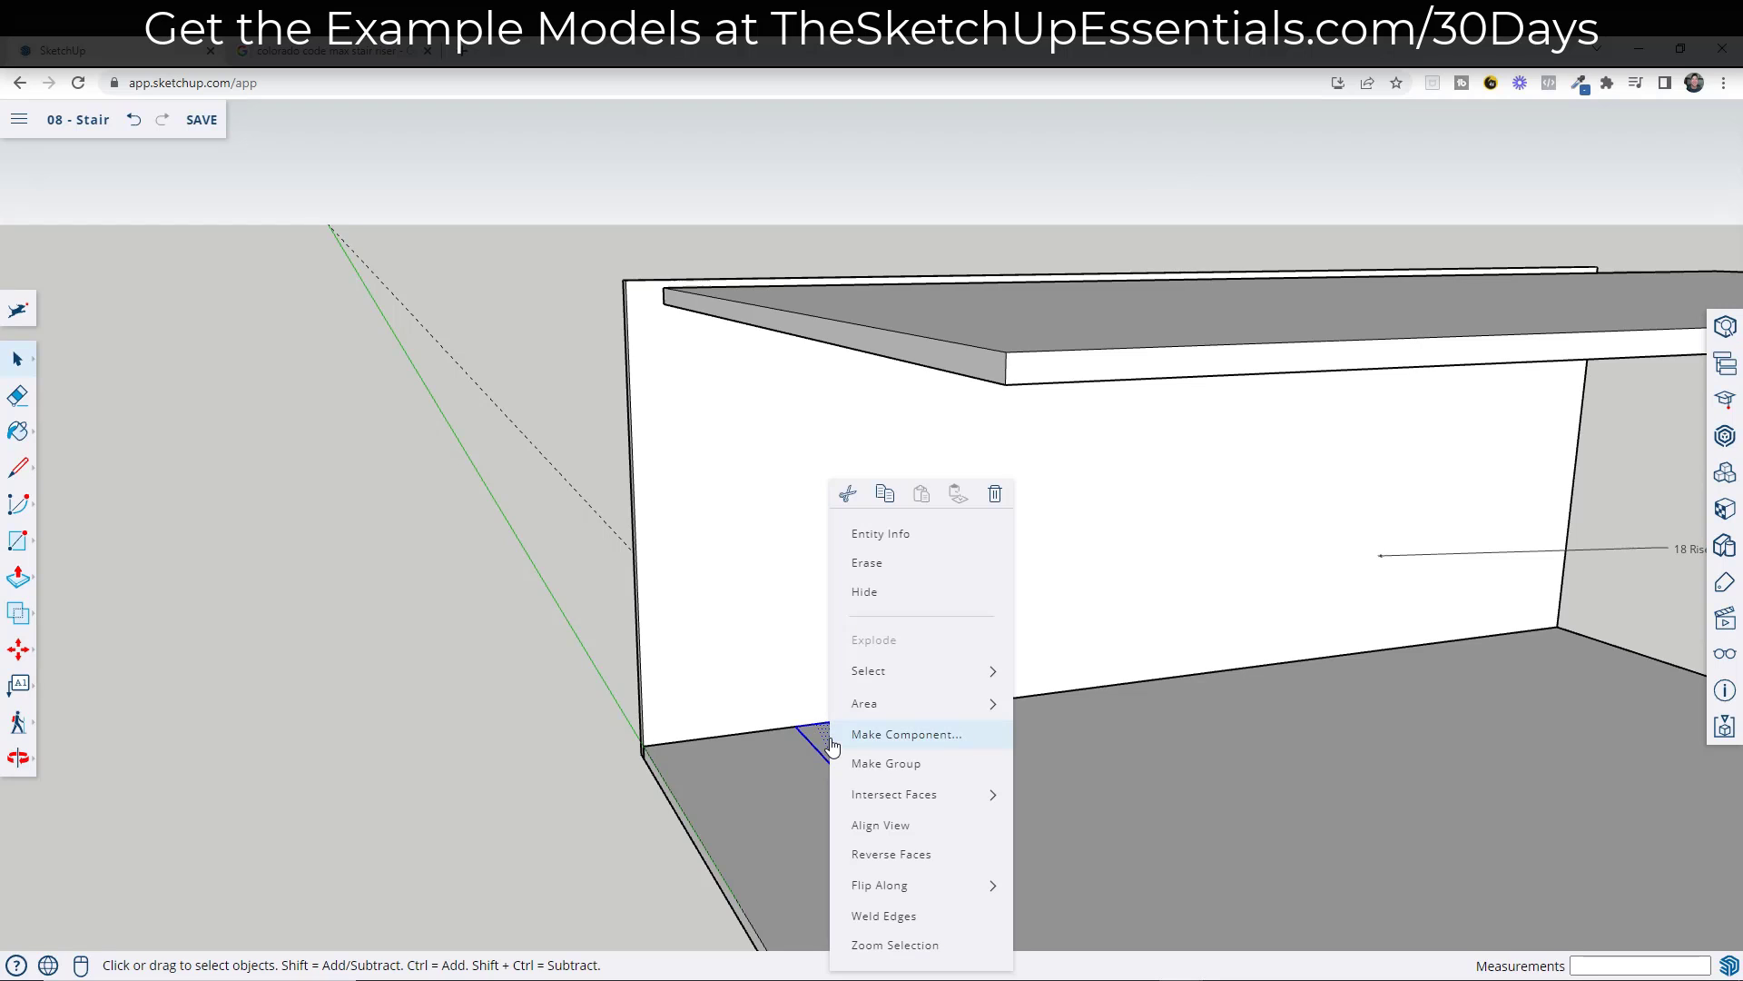
{"action": "left_click", "coordinate": [885, 742]}
{"action": "type", "text": "S"}
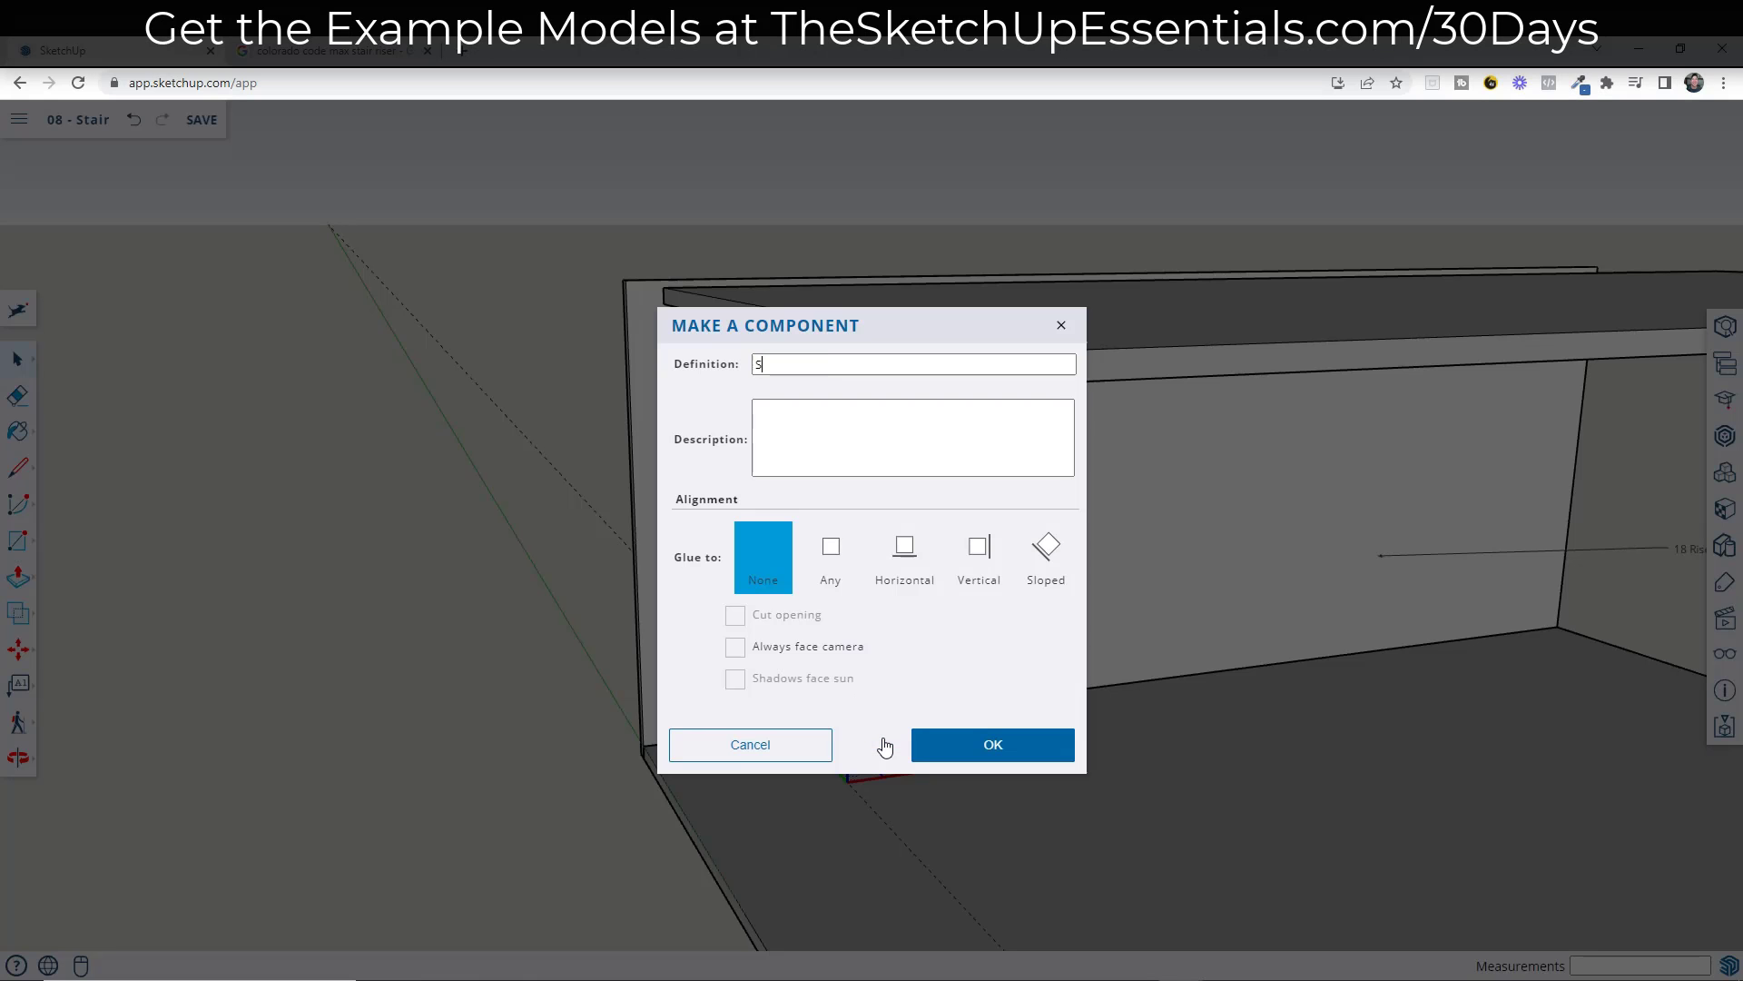
{"action": "type", "text": "tair Riser"}
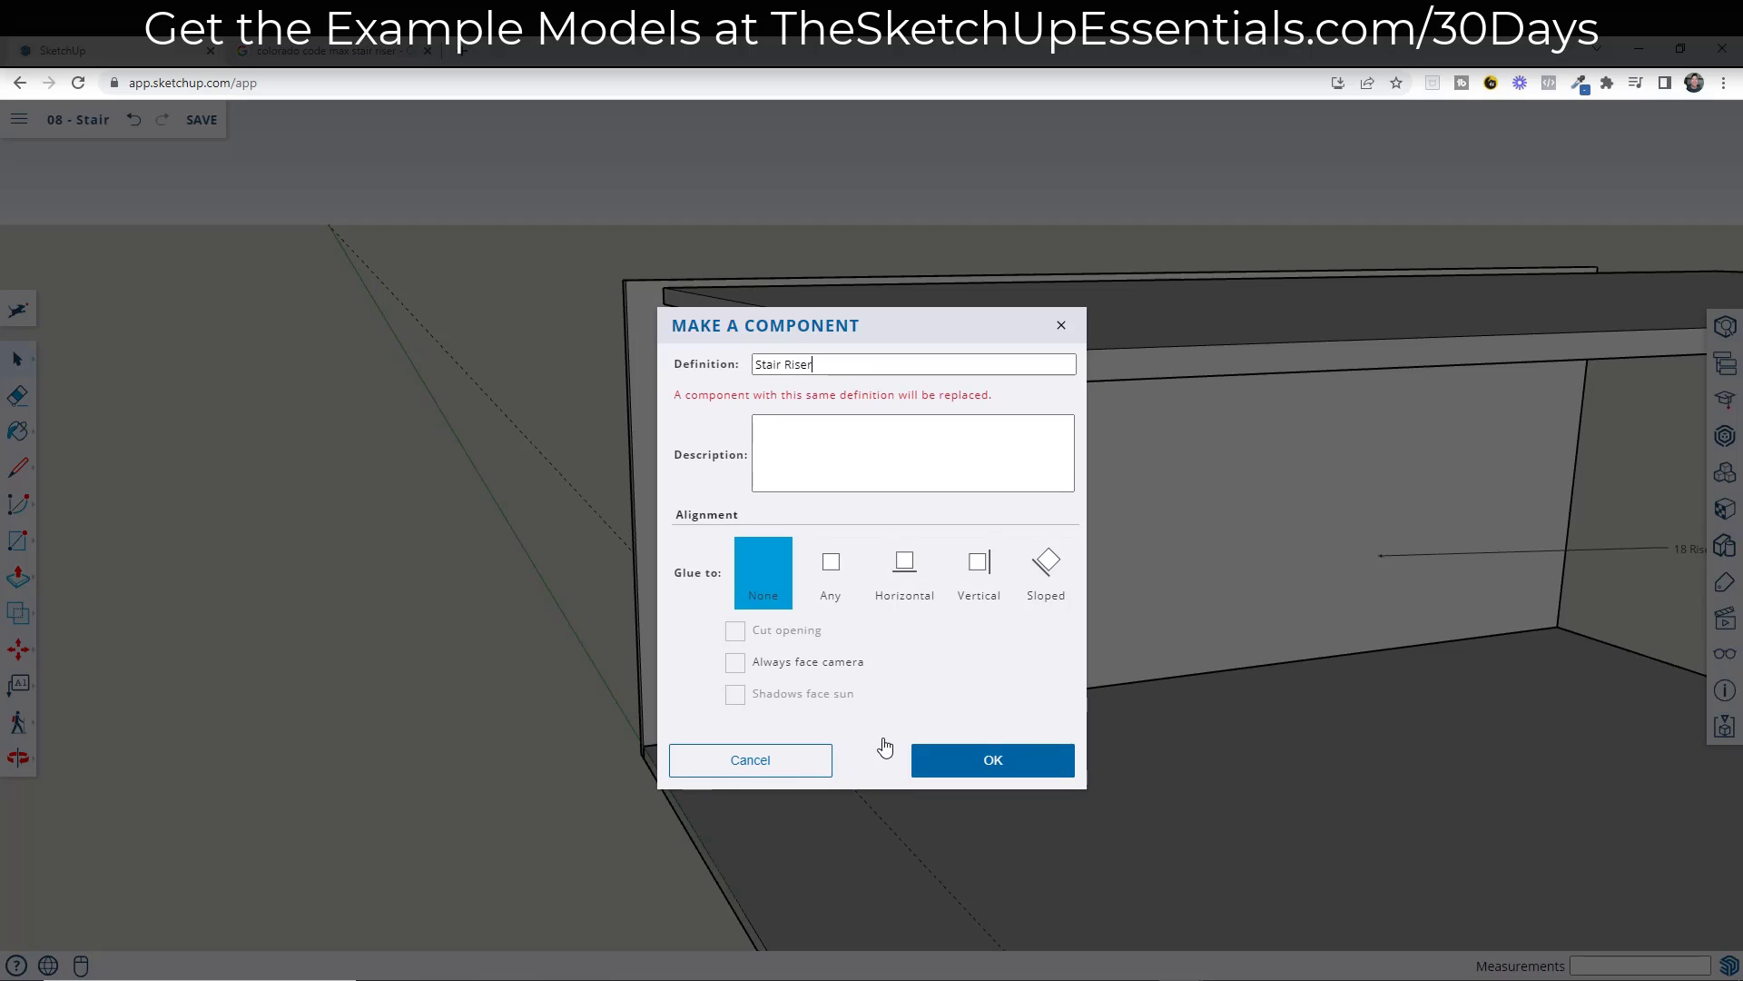
{"action": "key", "text": "Return"}
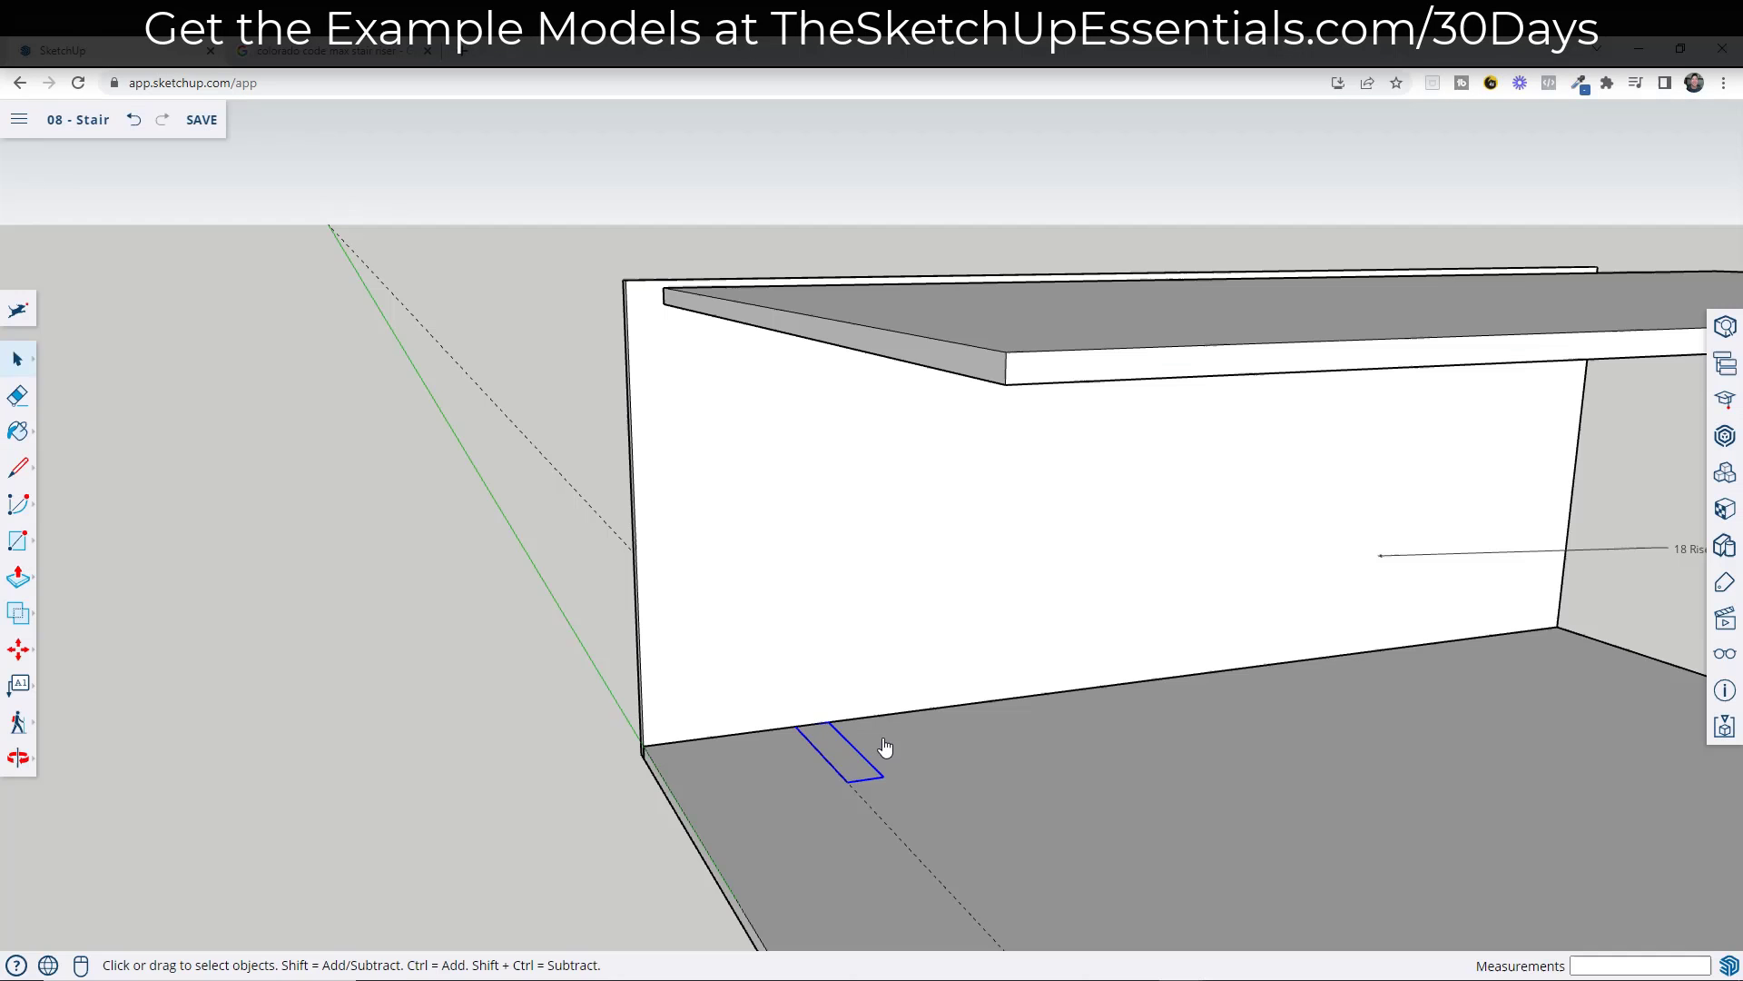
- Copy the tread component straight up to the top of the upper floor and divide the distance into 18 equal copies
{"action": "key", "text": "m"}
{"action": "key", "text": "ctrl"}
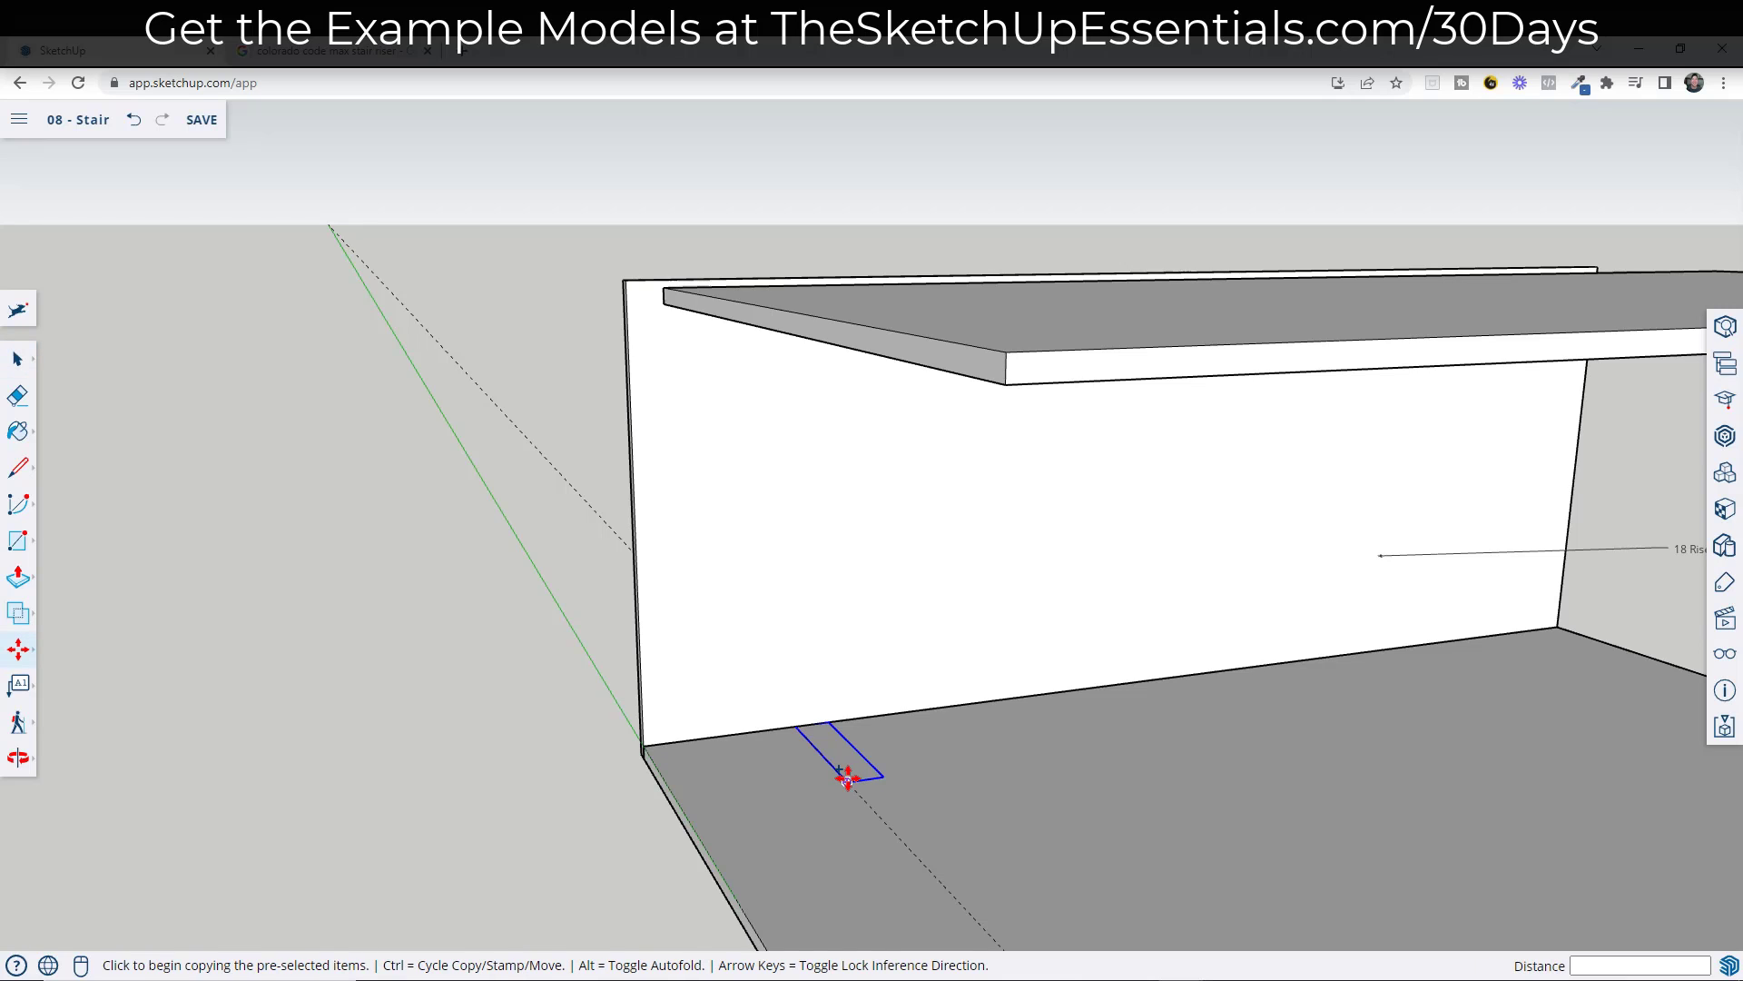
{"action": "left_click", "coordinate": [845, 779]}
{"action": "scroll", "coordinate": [843, 734], "scroll_direction": "down", "scroll_amount": 3}
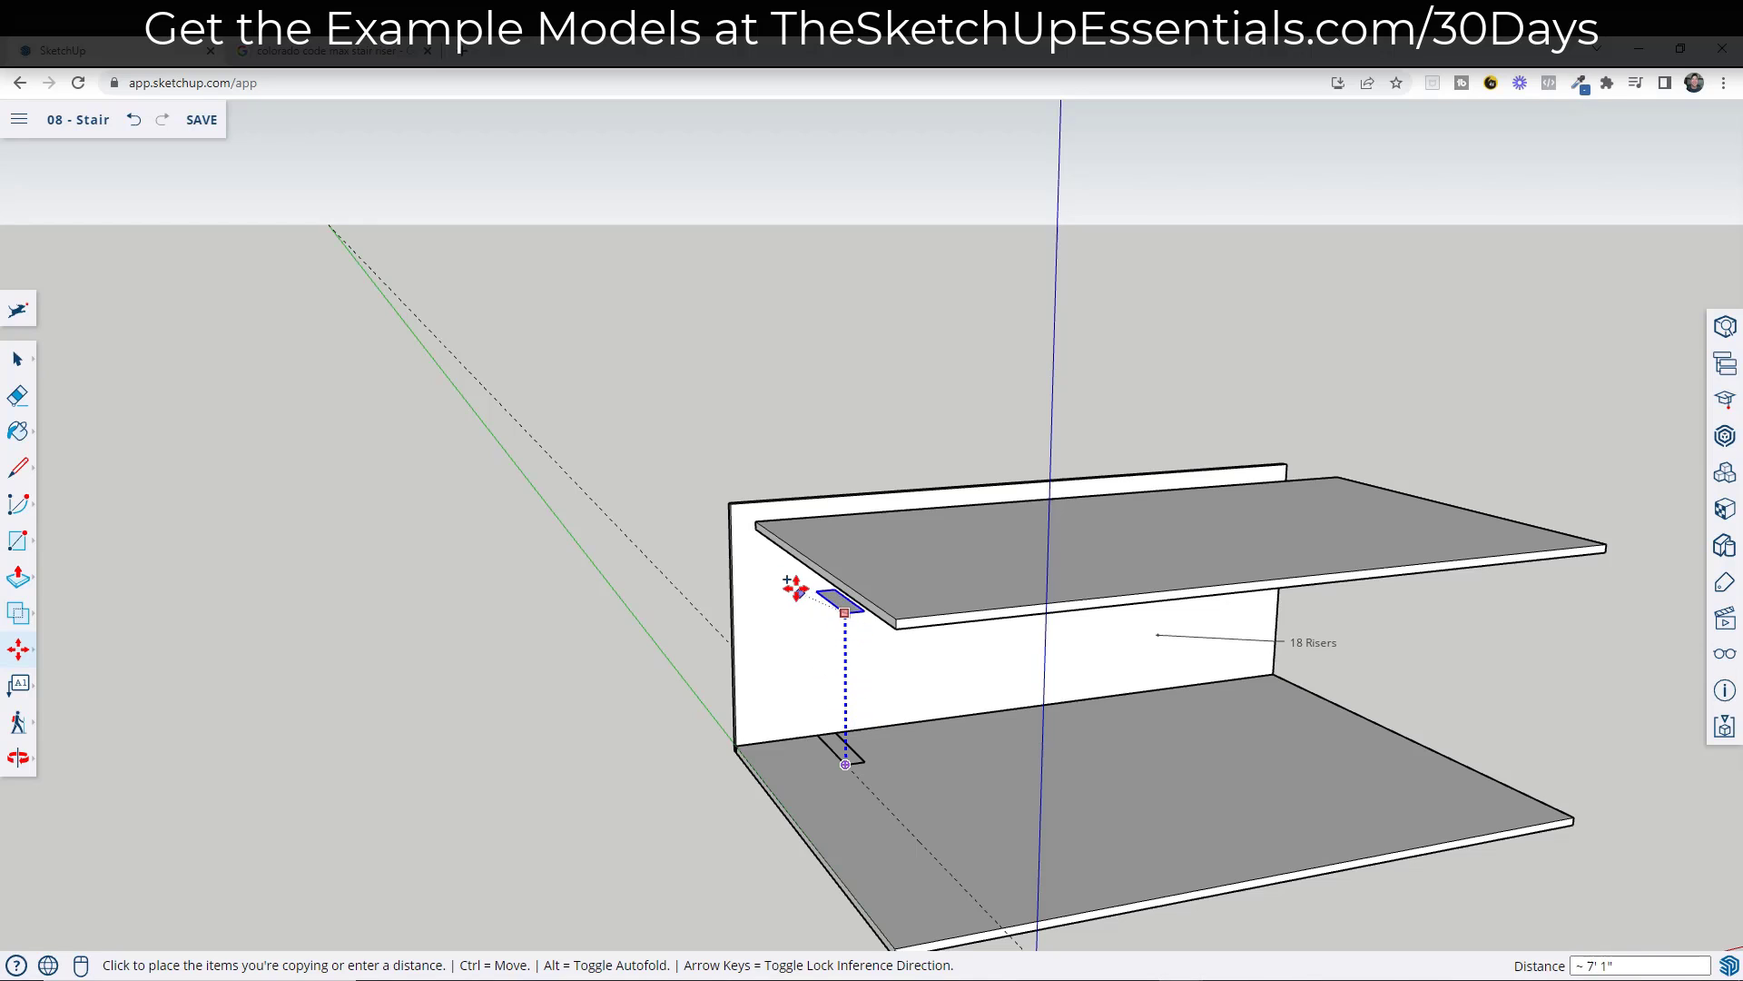
{"action": "left_click", "coordinate": [759, 520]}
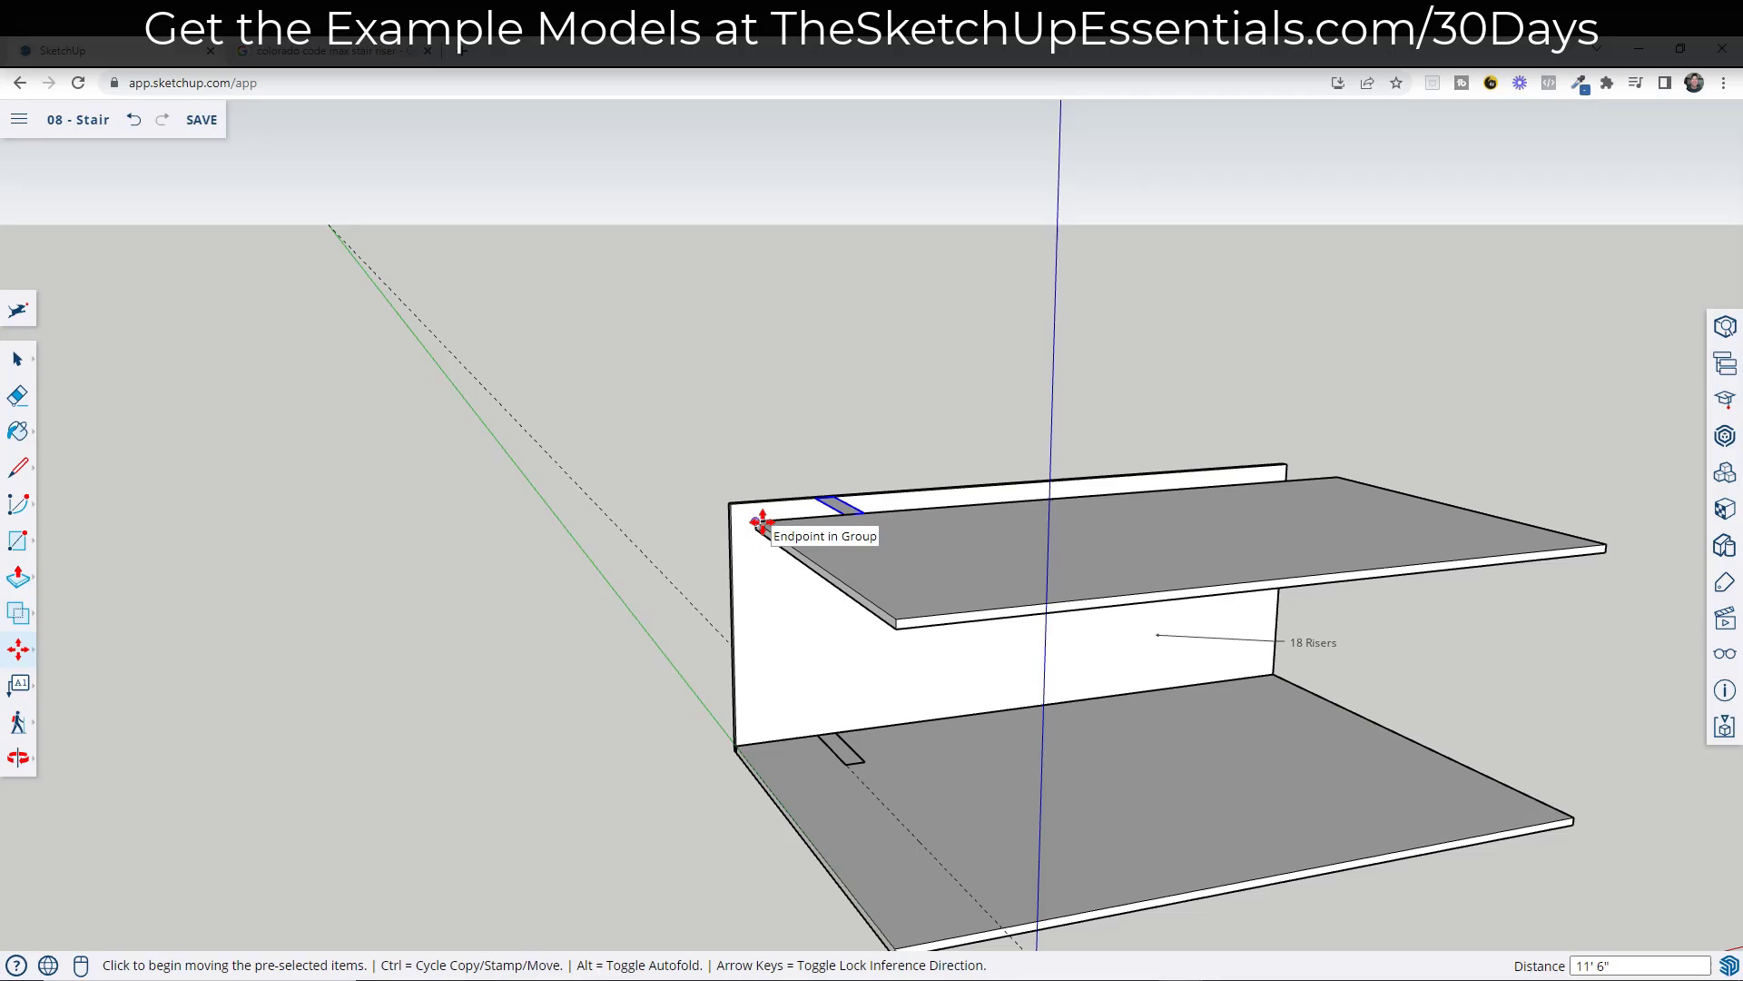
{"action": "type", "text": "/18"}
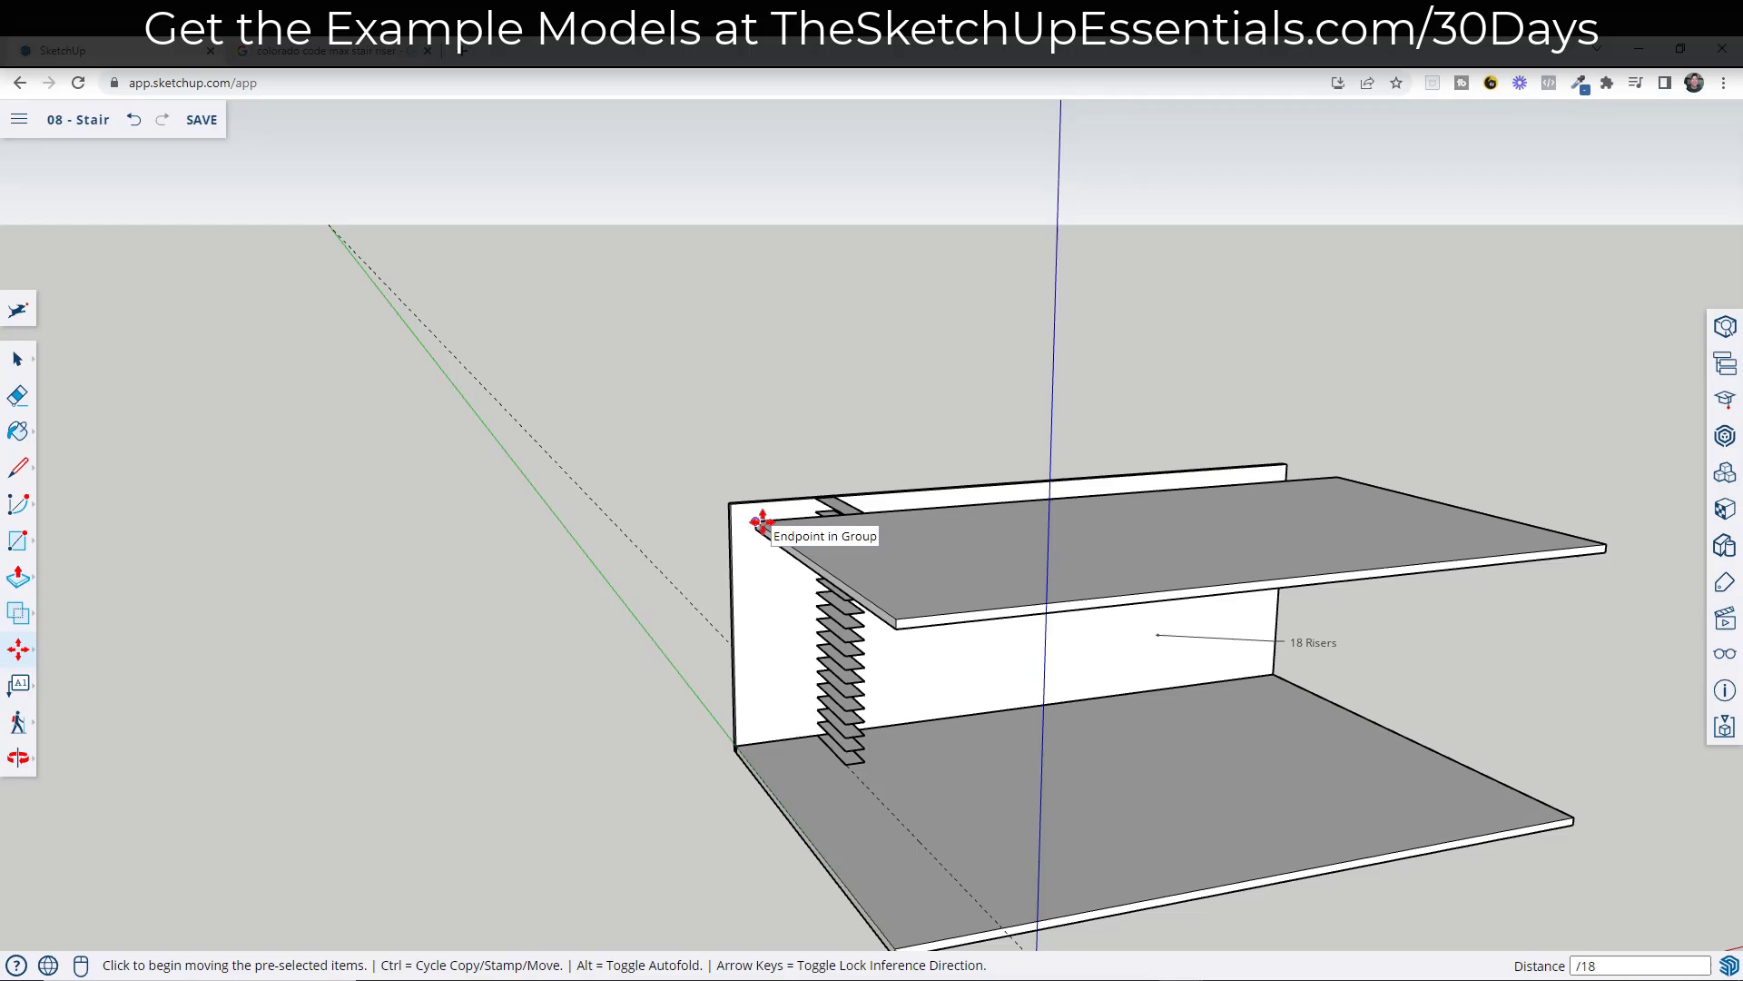
- Measure the vertical rise between the floor tread and the first copy above it
{"action": "middle_click_drag", "start_coordinate": [761, 521], "coordinate": [1093, 575]}
{"action": "key", "text": "space"}
{"action": "scroll", "coordinate": [837, 766], "scroll_direction": "up", "scroll_amount": 5}
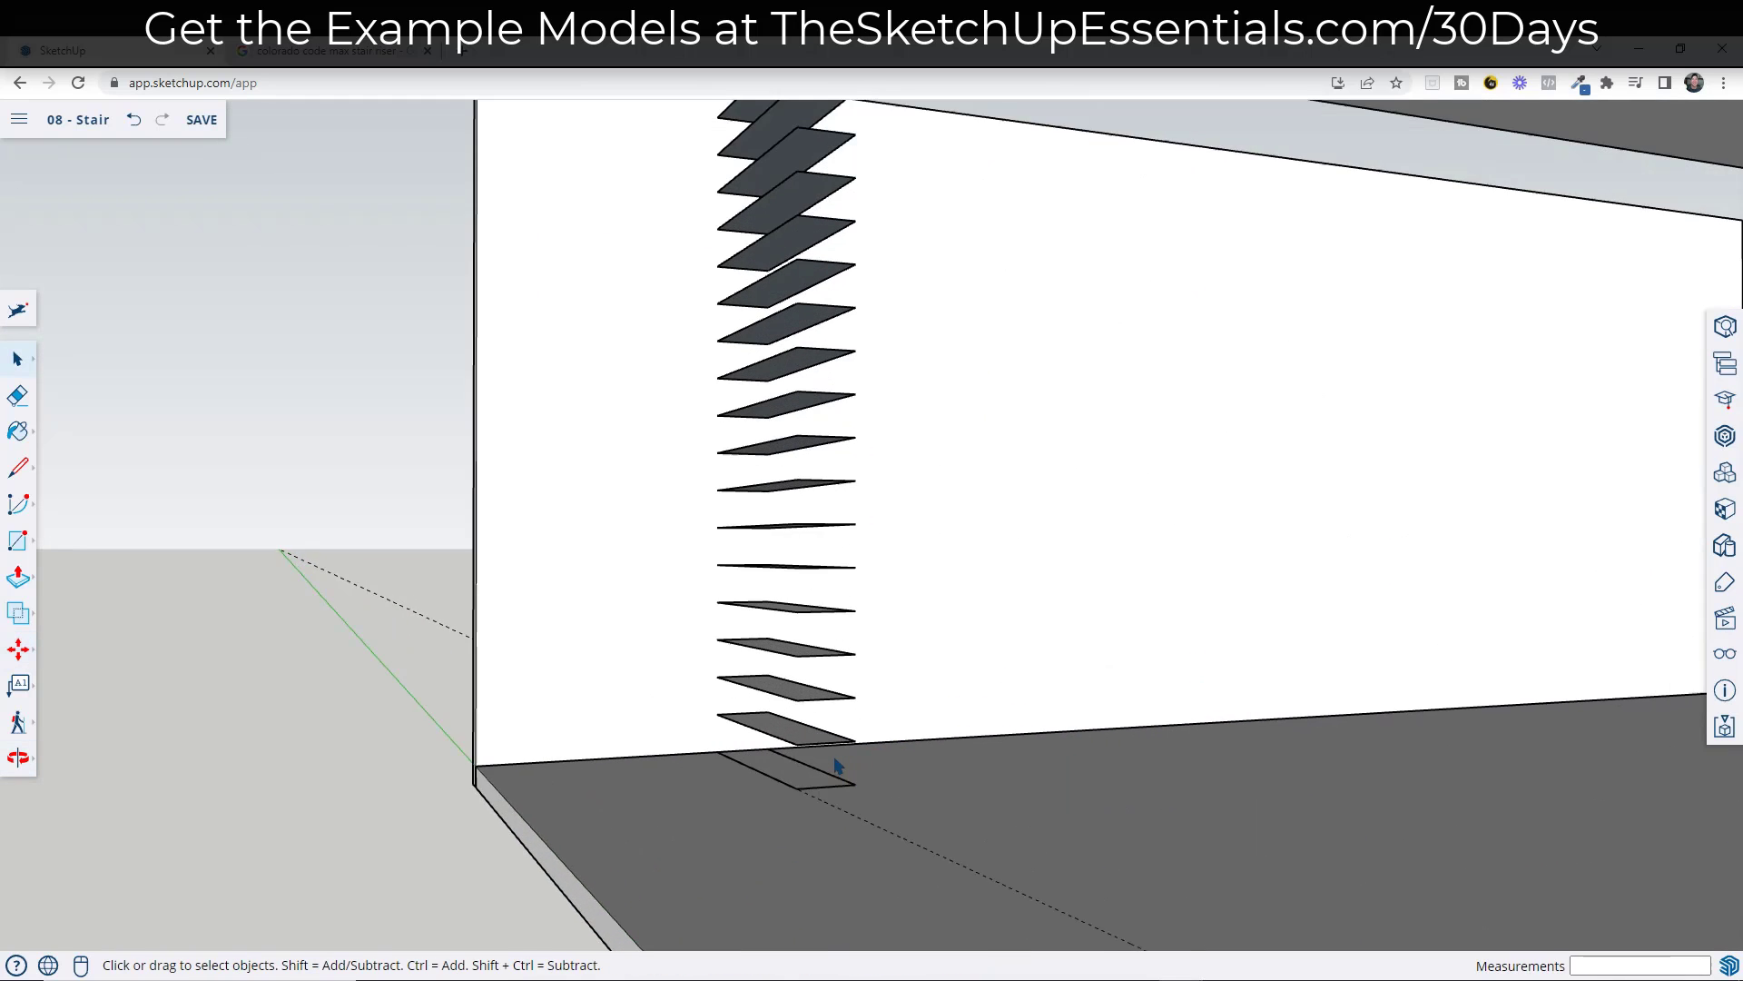
{"action": "scroll", "coordinate": [837, 765], "scroll_direction": "up", "scroll_amount": 2}
{"action": "middle_click_drag", "start_coordinate": [836, 766], "coordinate": [855, 734]}
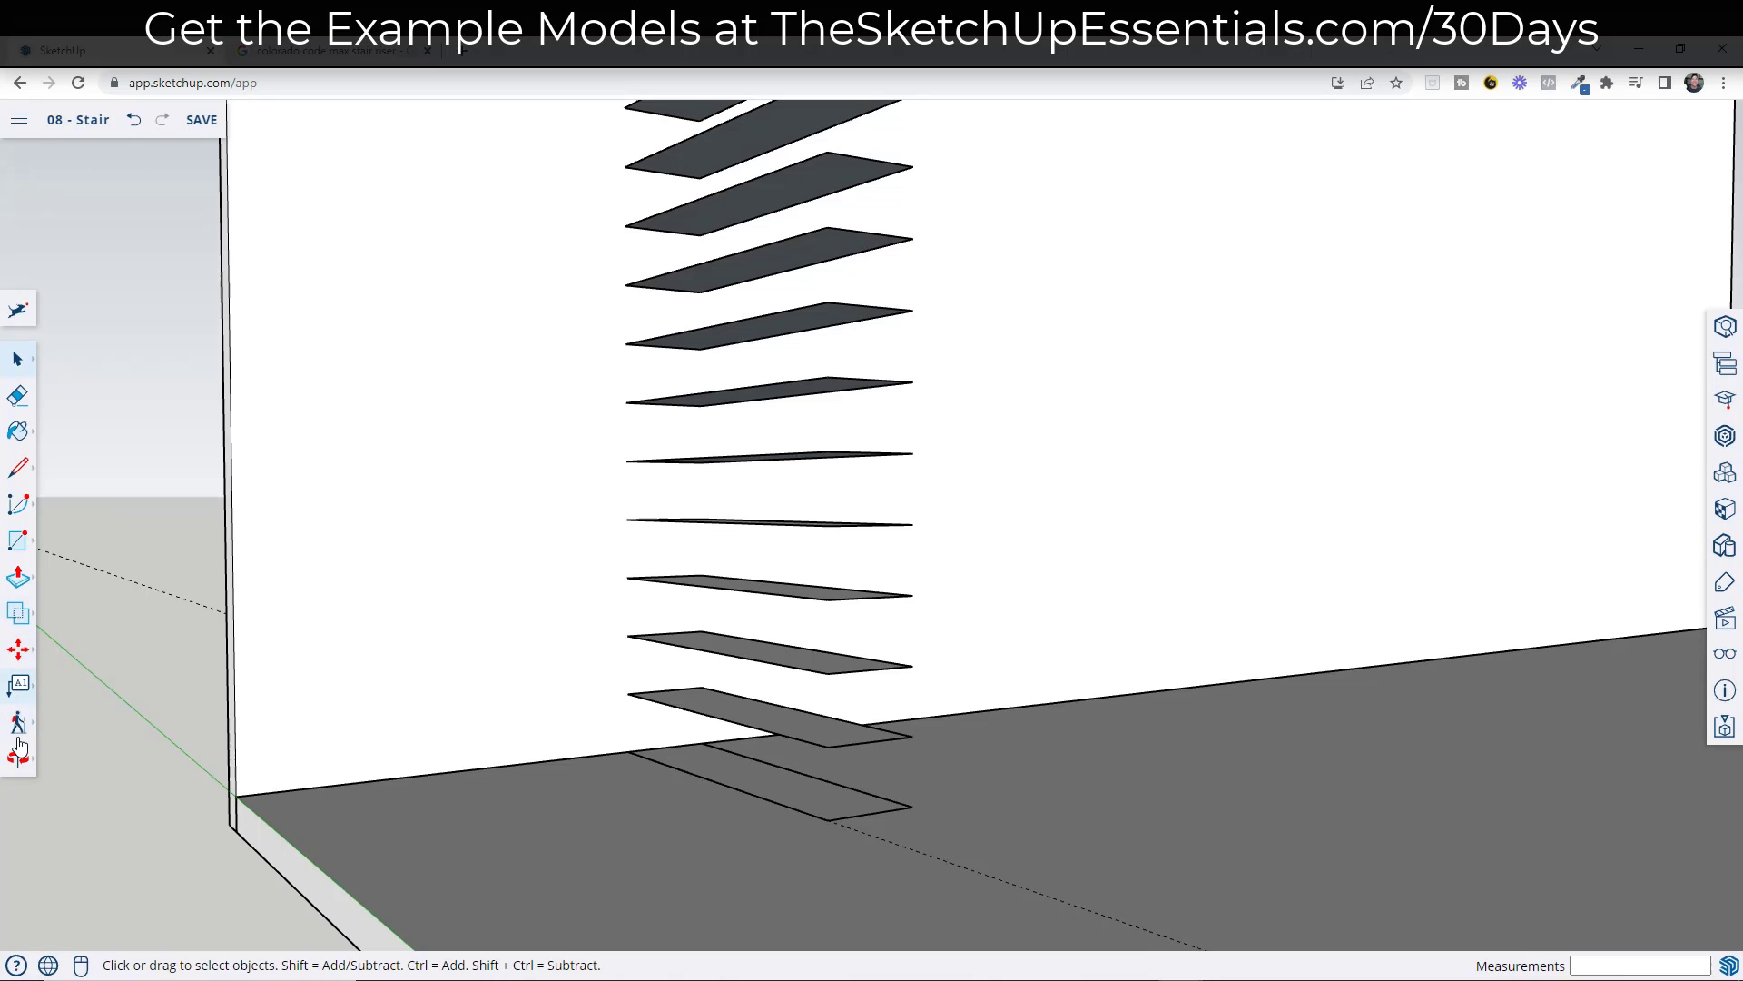
{"action": "left_click", "coordinate": [14, 688]}
{"action": "left_click", "coordinate": [64, 564]}
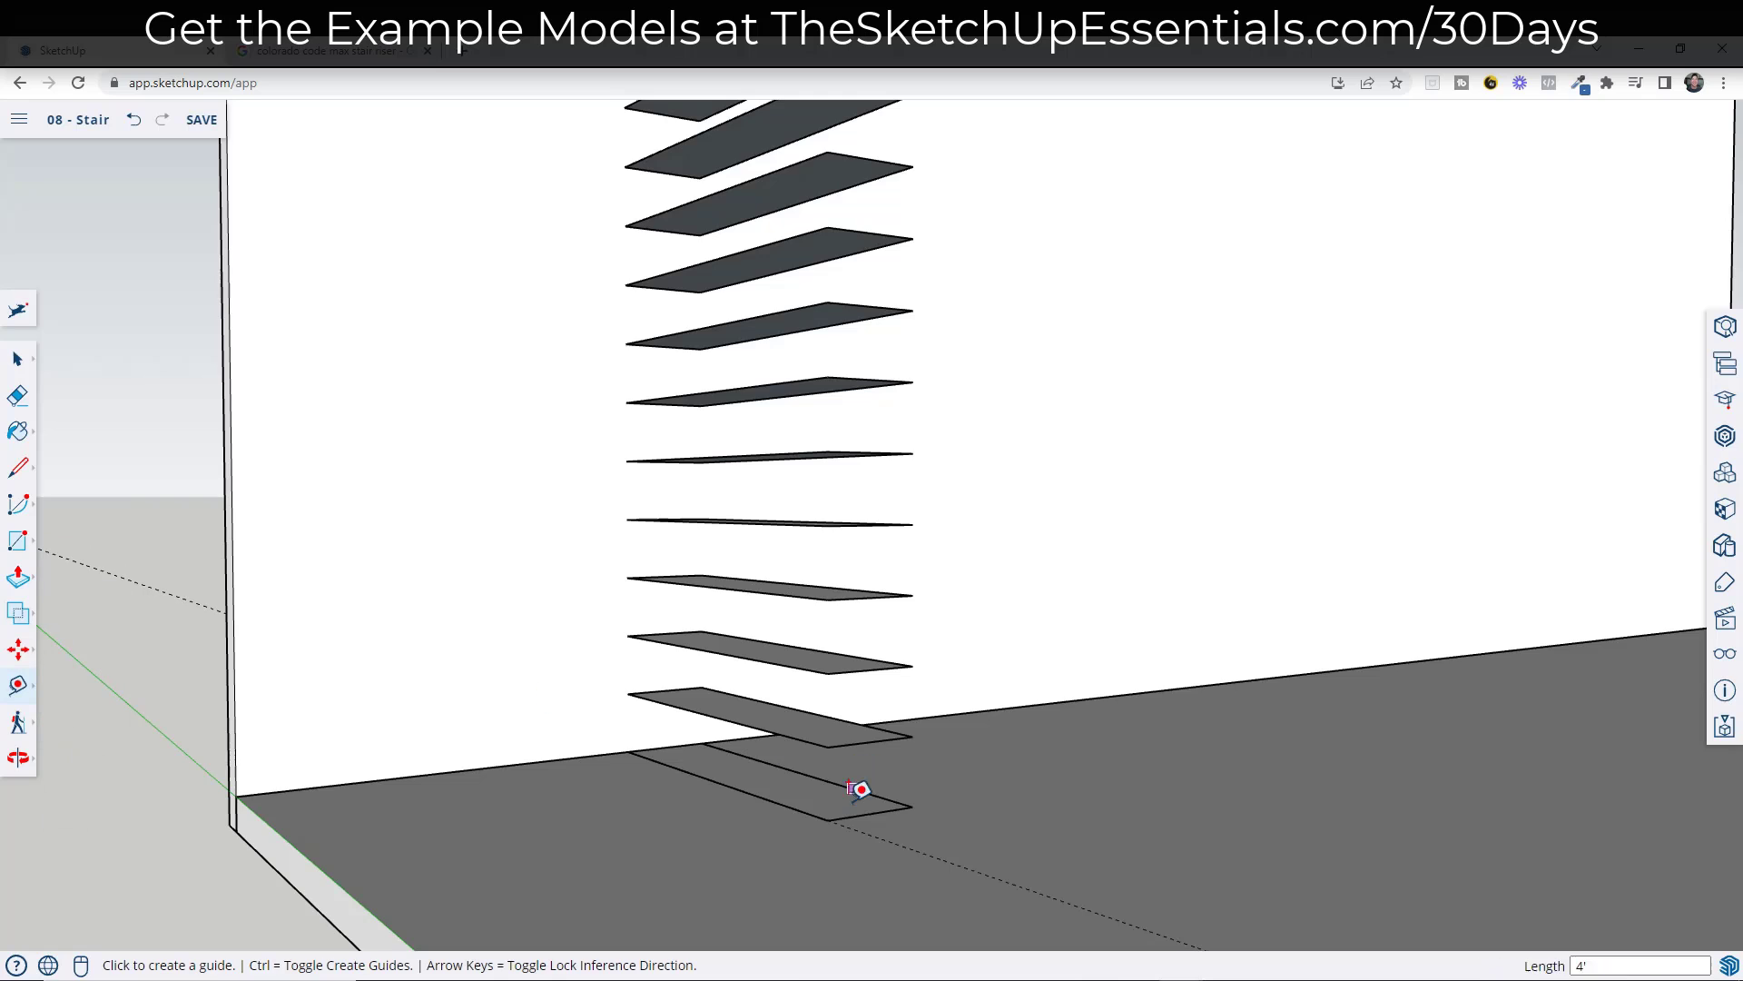
{"action": "left_click", "coordinate": [828, 819]}
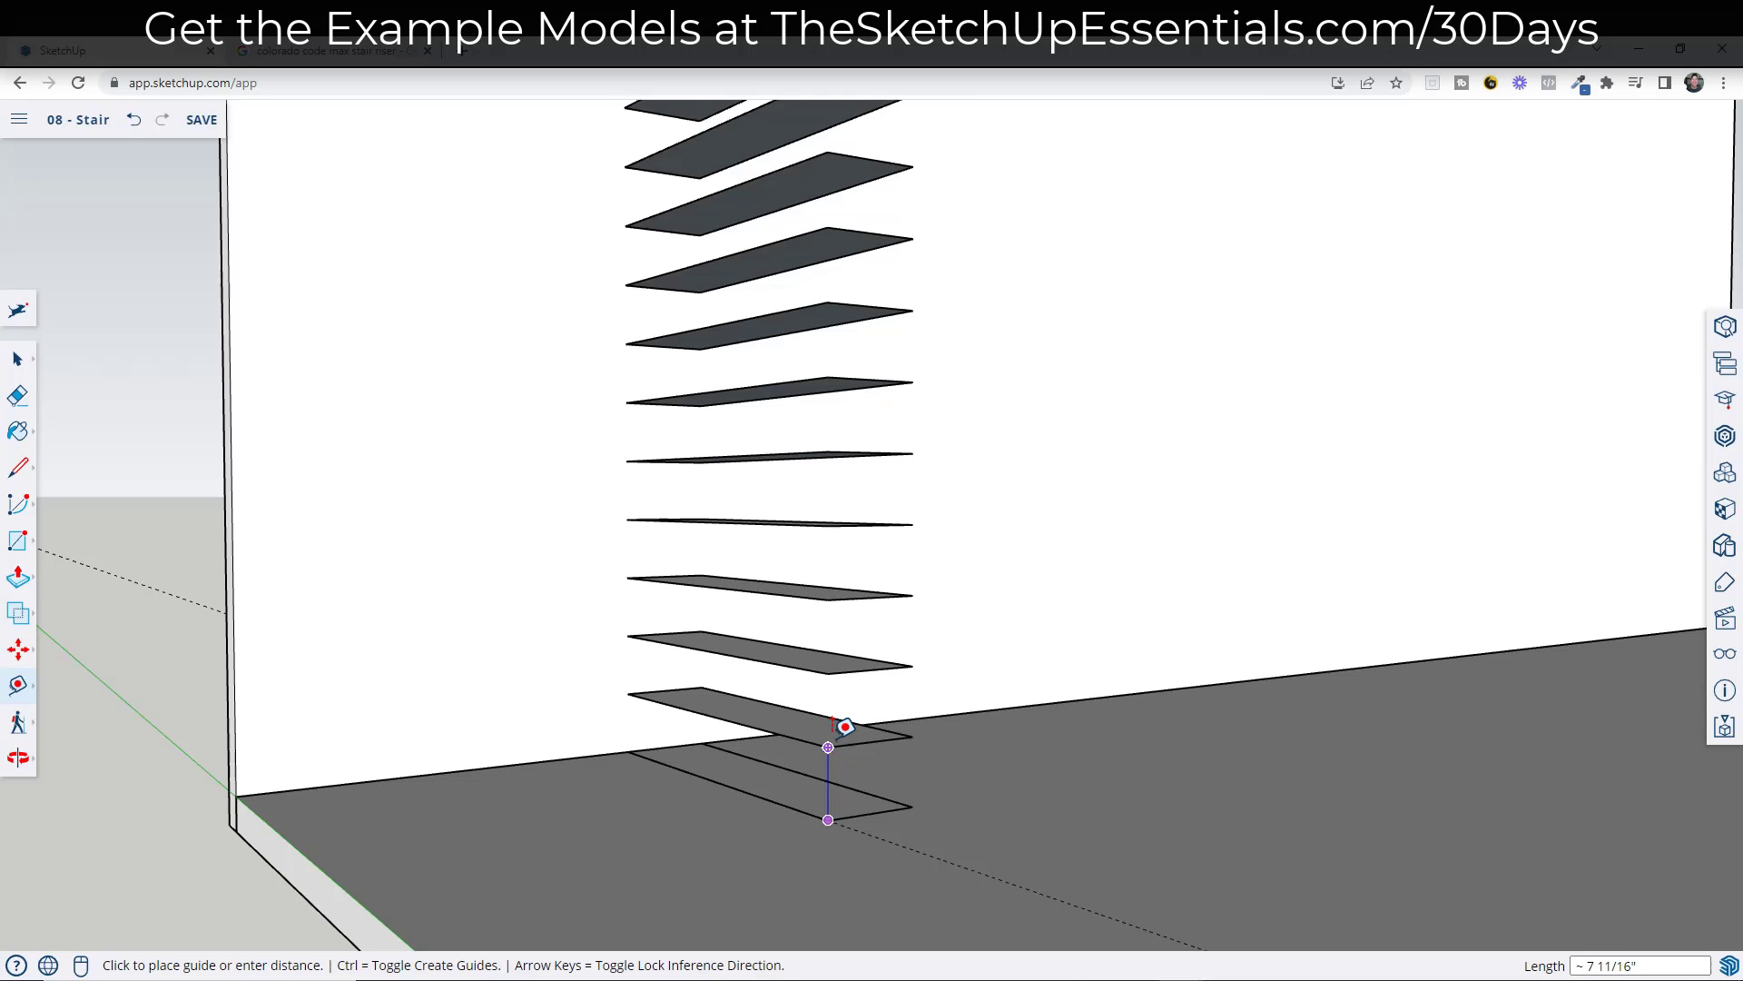
{"action": "key", "text": "space"}
- Copy the floor tread from its outer corner to the far outer corner of the tread above, and repeat that copy 18 times
{"action": "scroll", "coordinate": [848, 785], "scroll_direction": "down", "scroll_amount": 6}
{"action": "middle_click_drag", "start_coordinate": [857, 781], "coordinate": [708, 774]}
{"action": "scroll", "coordinate": [778, 778], "scroll_direction": "up", "scroll_amount": 3}
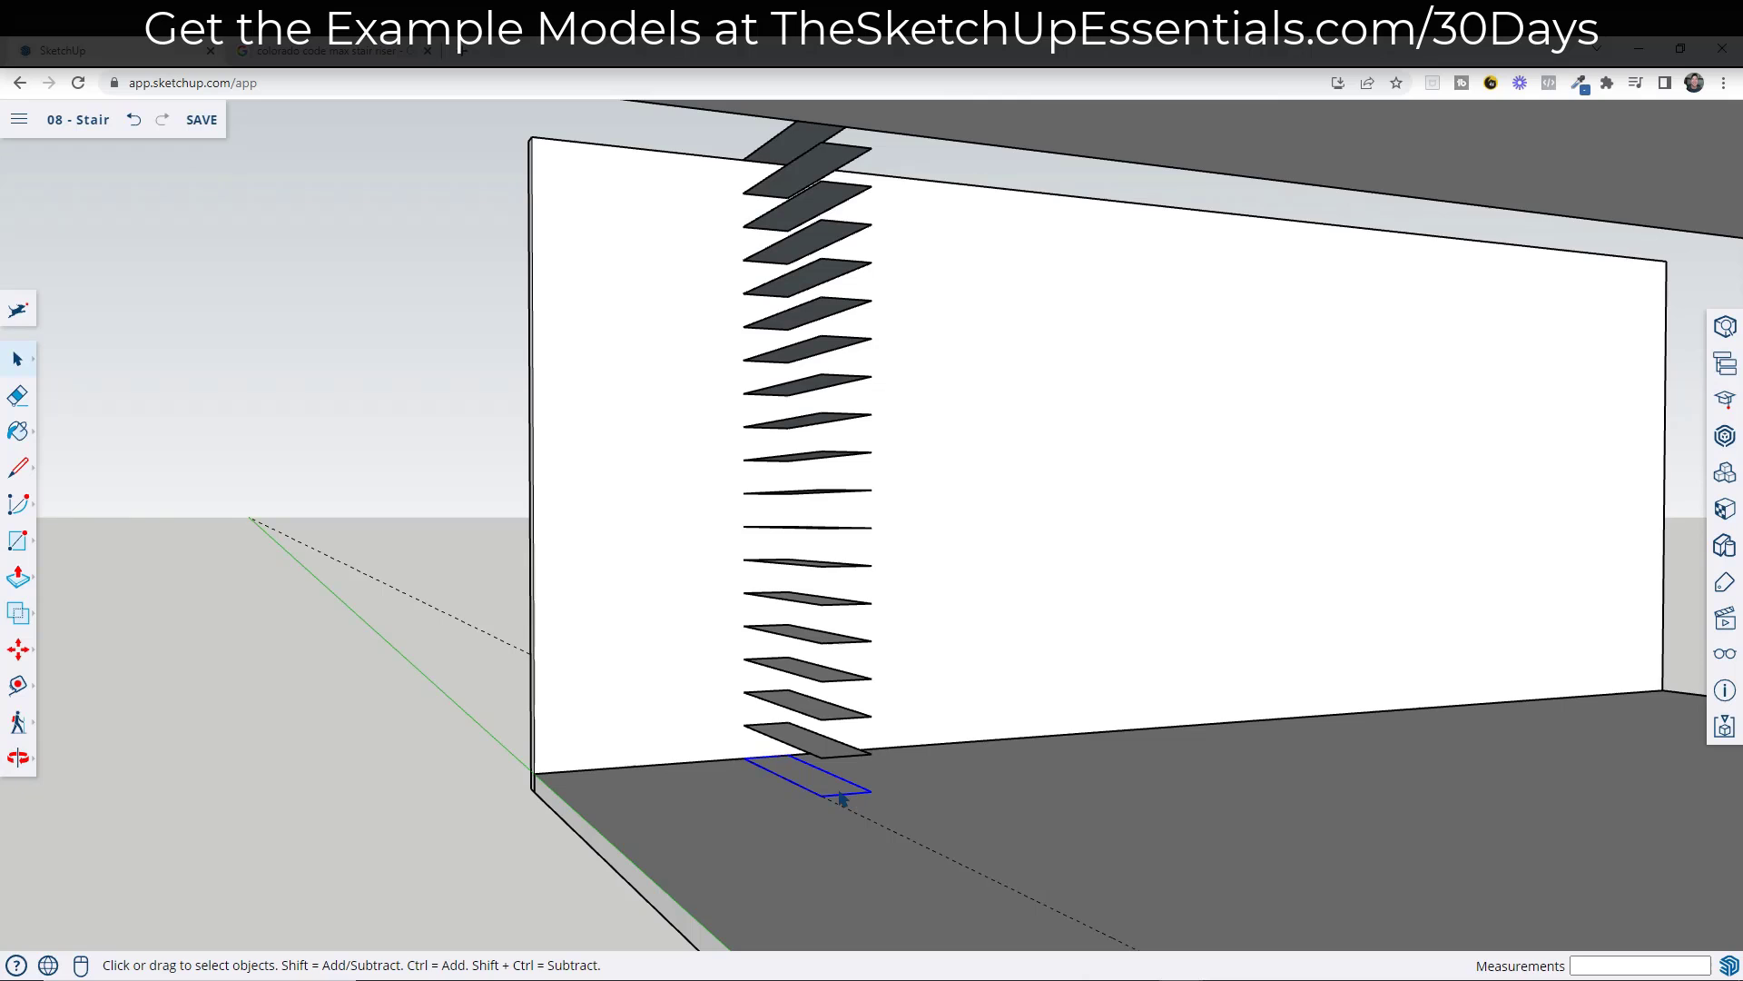
{"action": "scroll", "coordinate": [915, 795], "scroll_direction": "up", "scroll_amount": 2}
{"action": "key", "text": "m"}
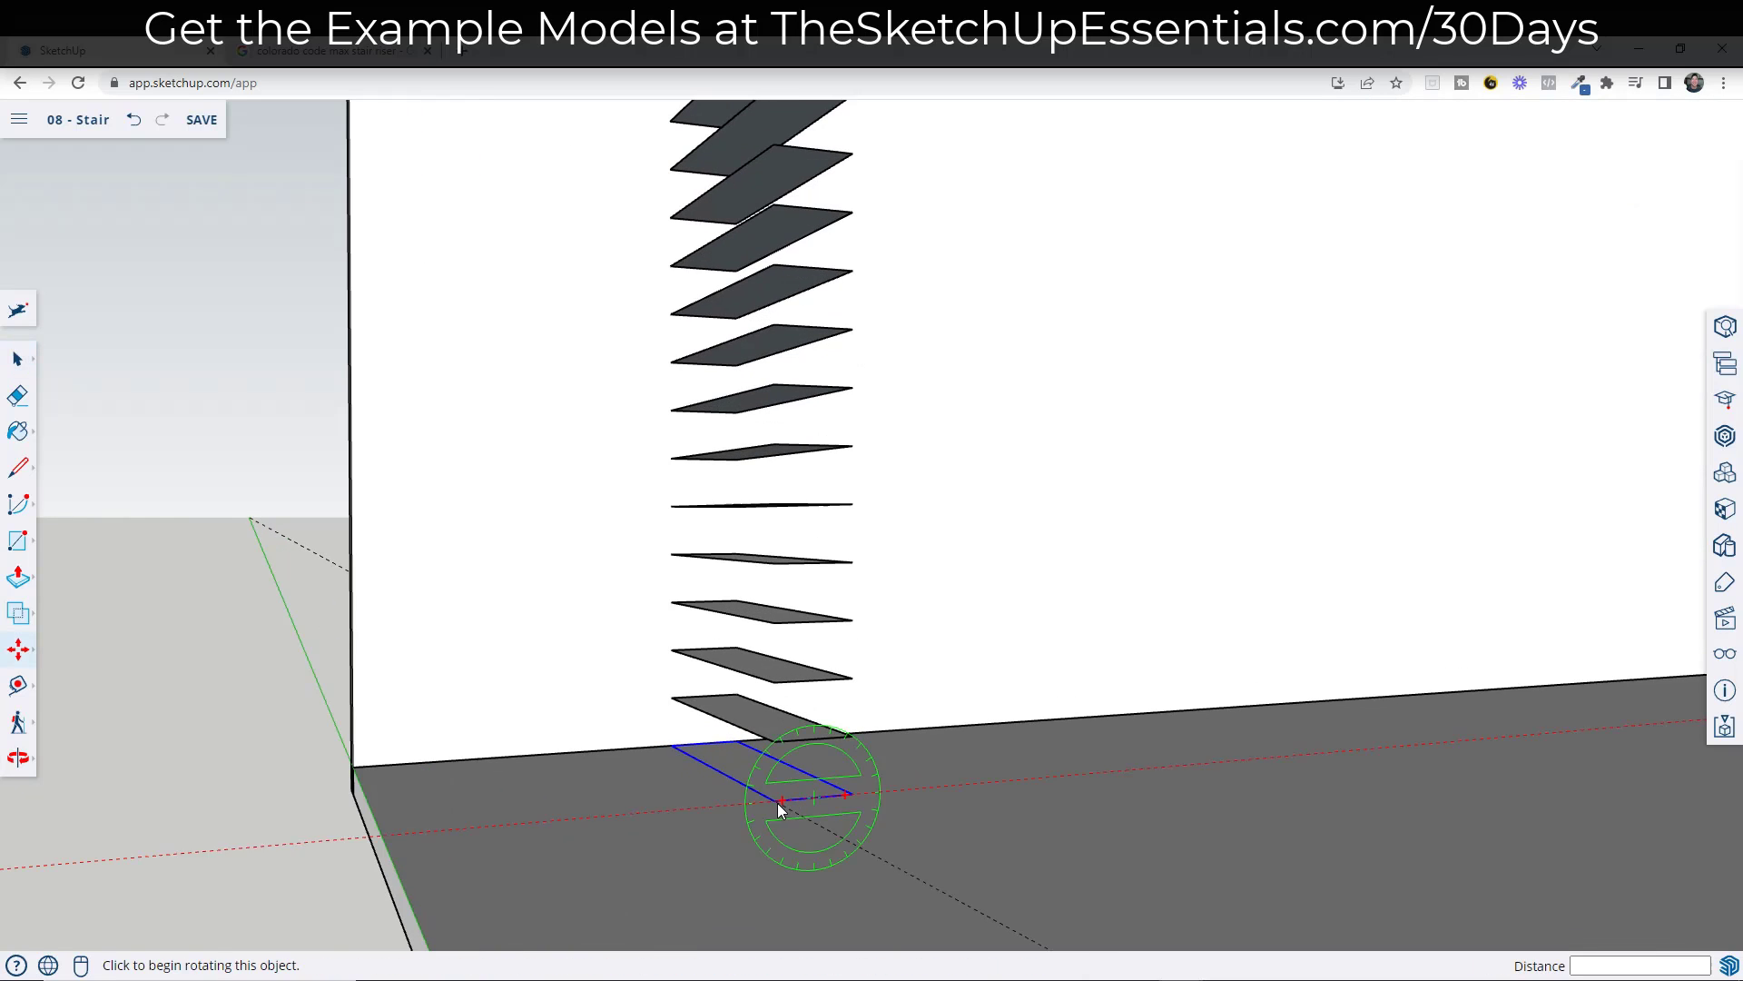
{"action": "key", "text": "ctrl"}
{"action": "left_click", "coordinate": [773, 800]}
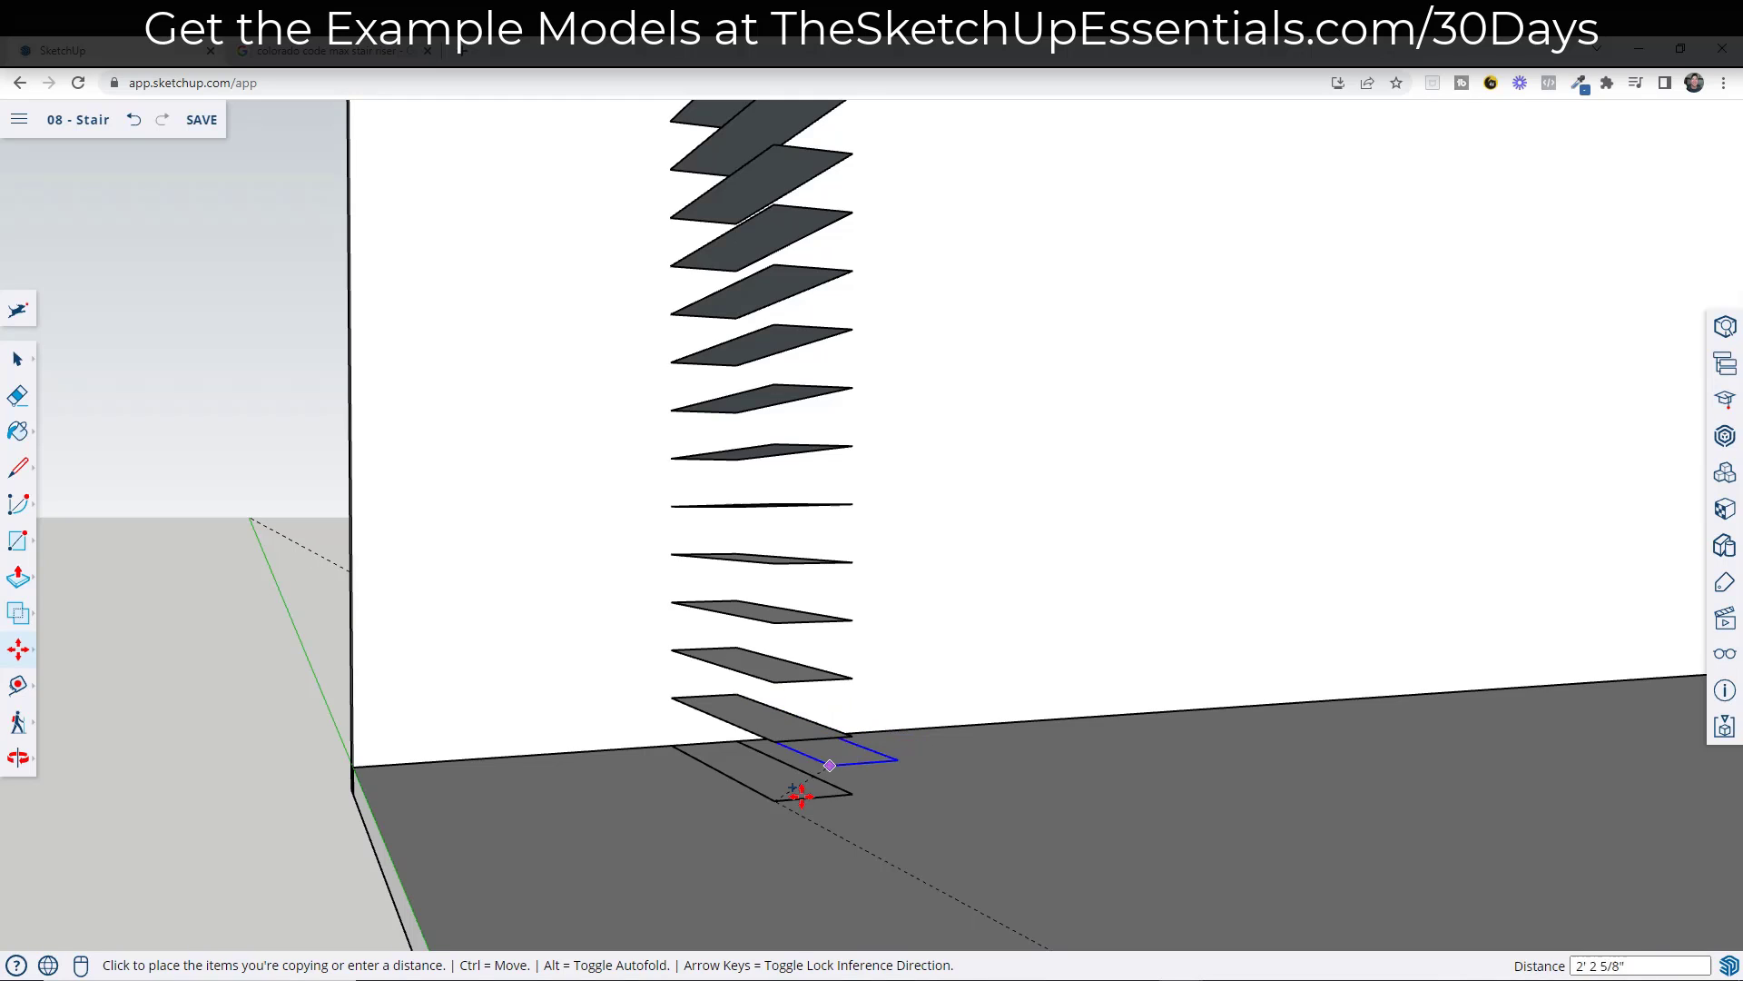
{"action": "left_click", "coordinate": [849, 732]}
{"action": "scroll", "coordinate": [638, 753], "scroll_direction": "down", "scroll_amount": 5}
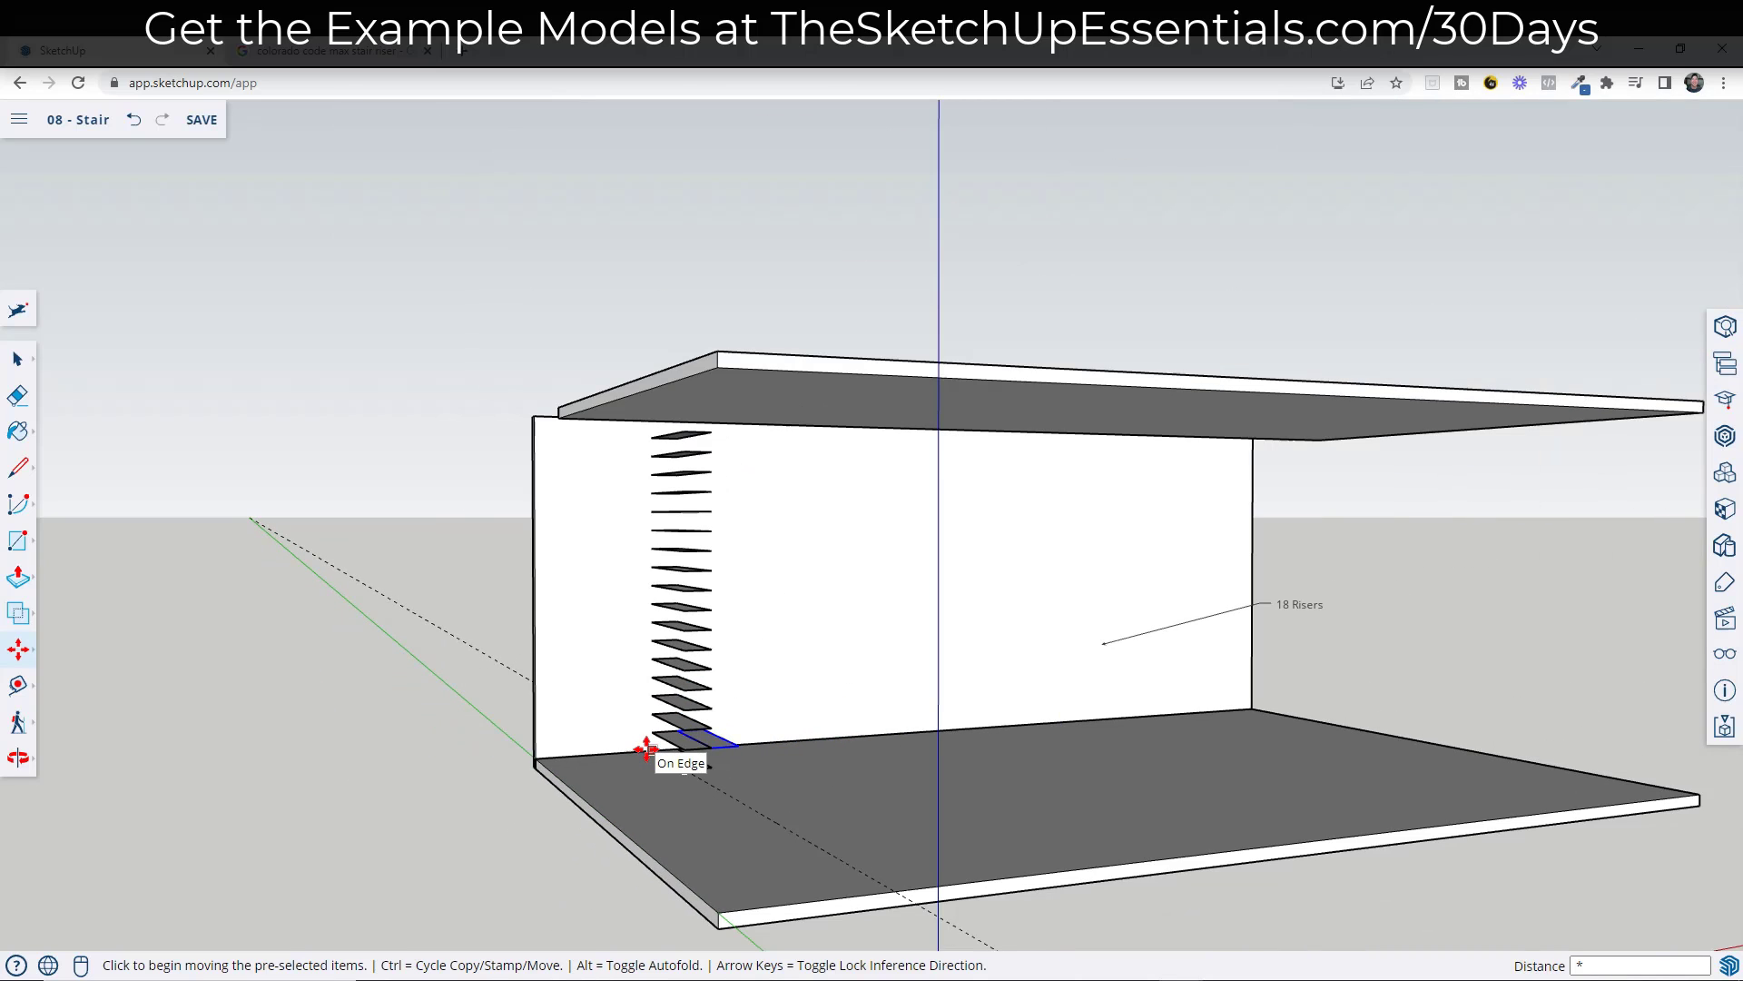
{"action": "type", "text": "*18"}
{"action": "key", "text": "Return"}
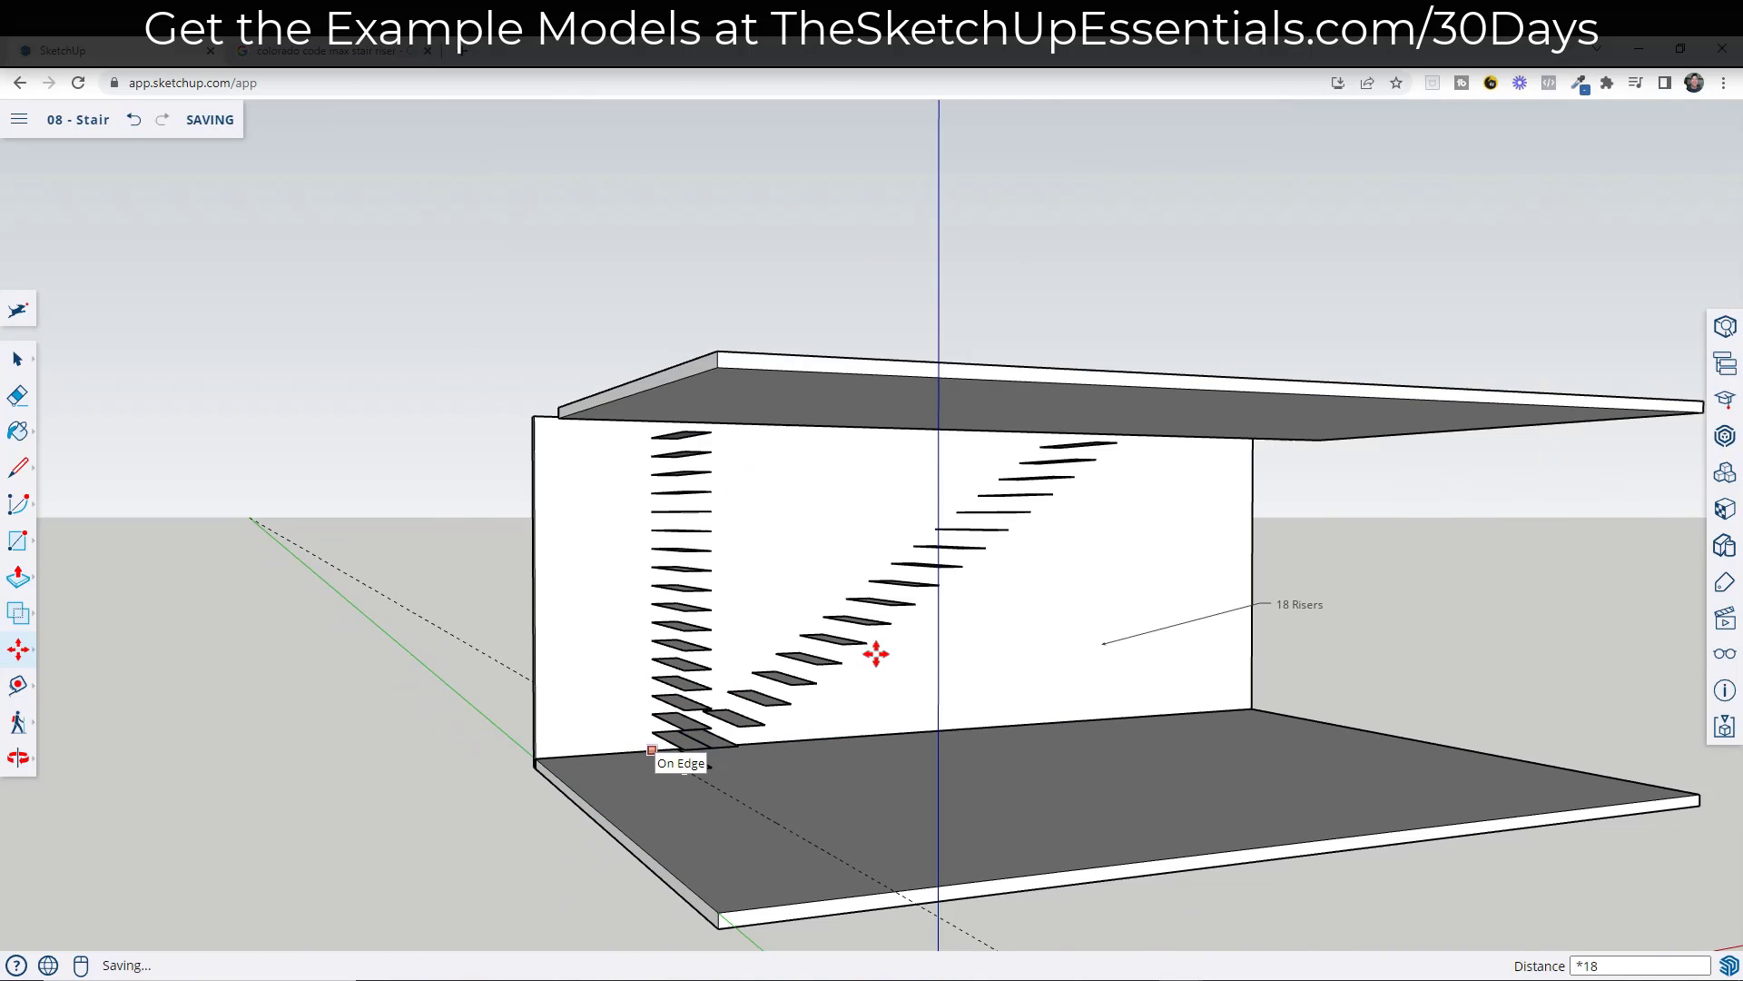
- Erase the vertical stack of spacing treads above the floor tread, up to the upper floor
{"action": "scroll", "coordinate": [1089, 625], "scroll_direction": "down", "scroll_amount": 2}
{"action": "middle_click_drag", "start_coordinate": [1094, 626], "coordinate": [1144, 633]}
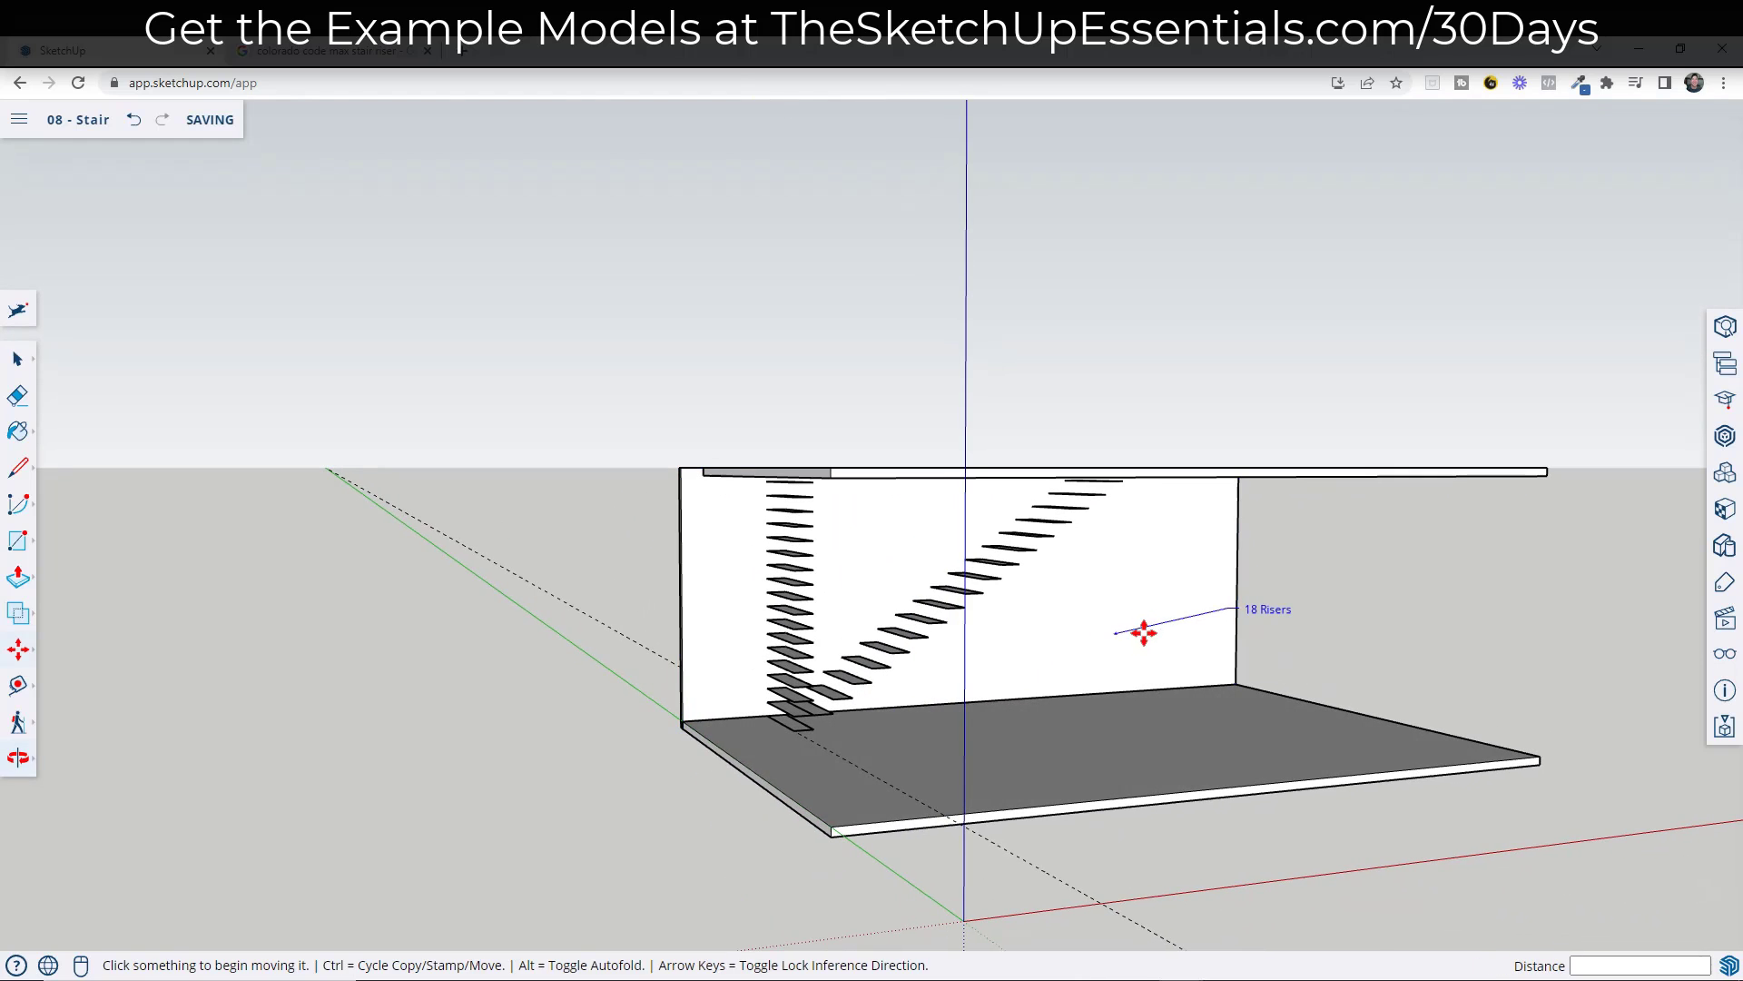
{"action": "middle_click_drag", "start_coordinate": [1032, 708], "coordinate": [863, 652]}
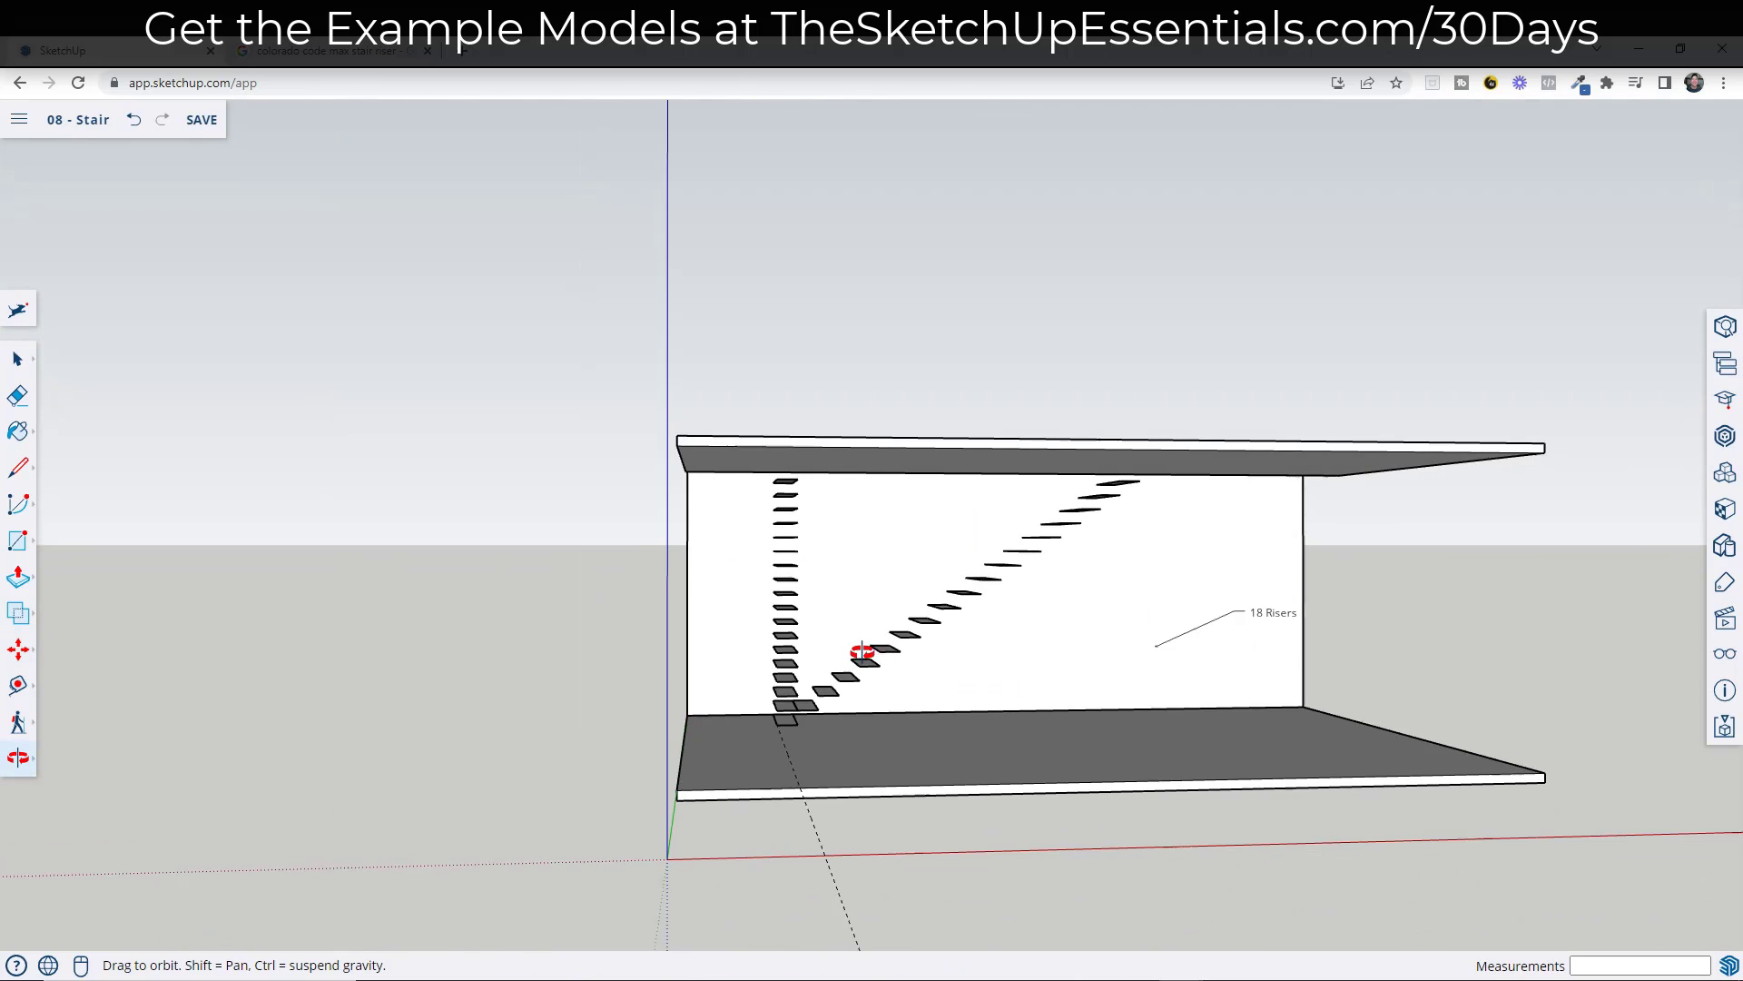
{"action": "key", "text": "m"}
{"action": "key", "text": "e"}
{"action": "scroll", "coordinate": [790, 718], "scroll_direction": "up", "scroll_amount": 5}
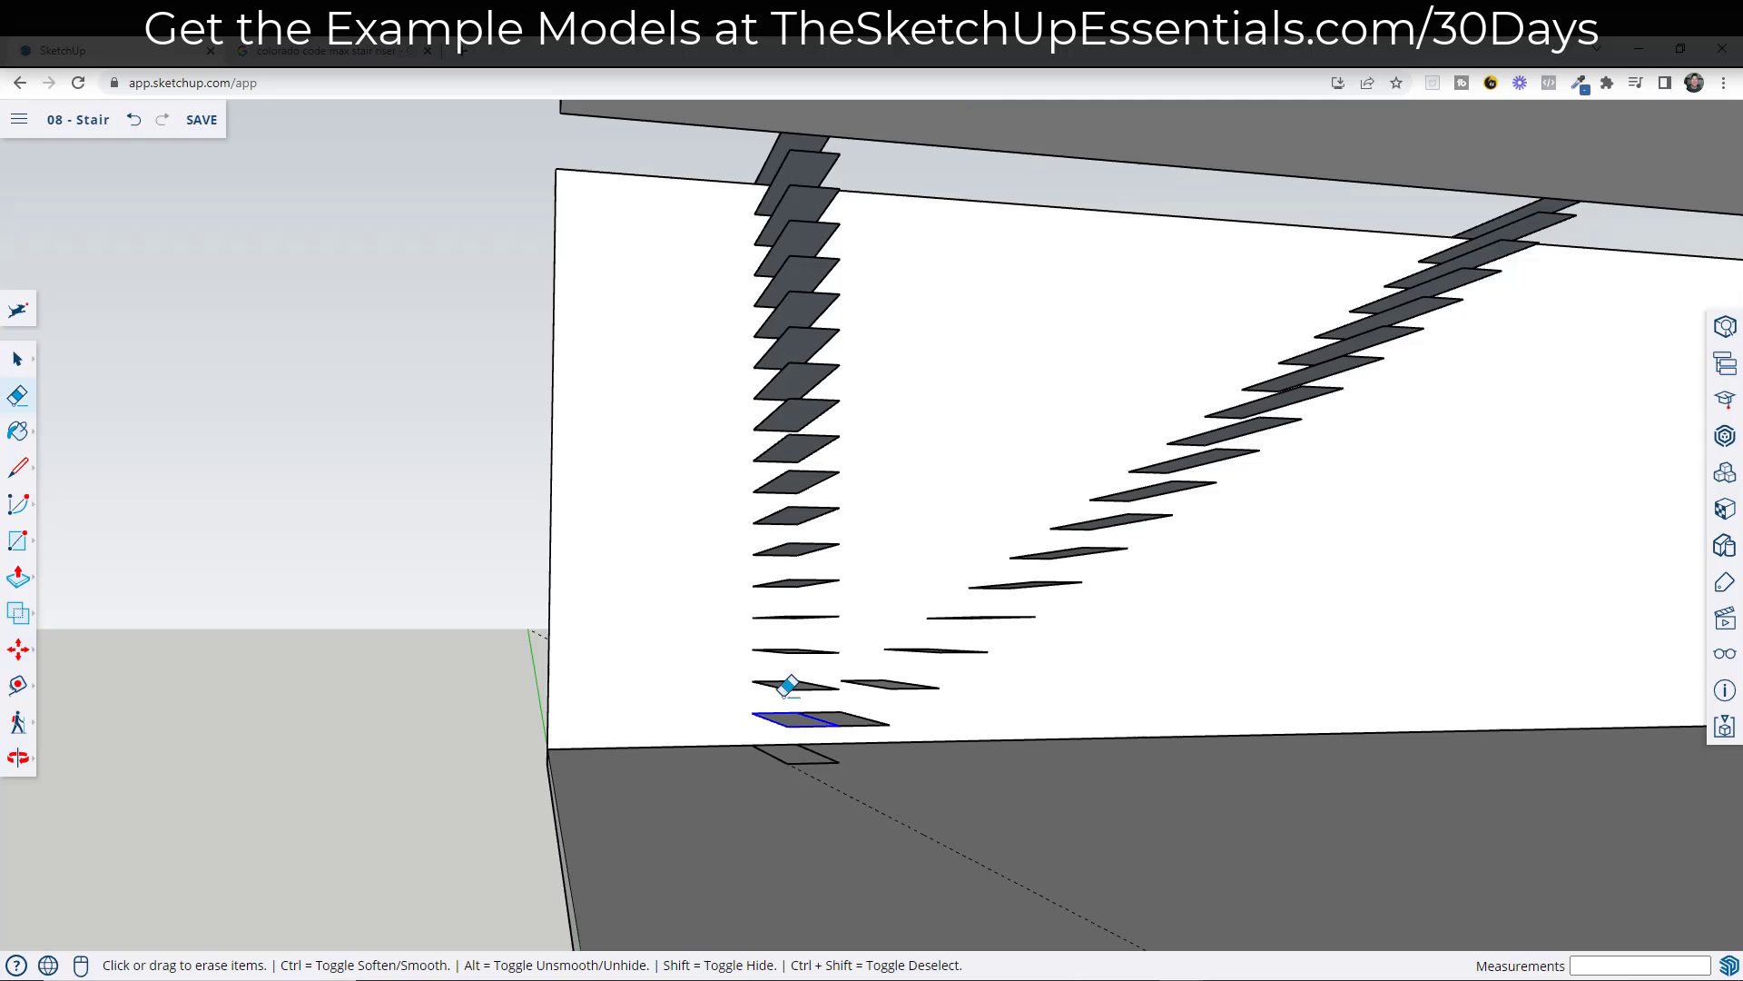
{"action": "left_click_drag", "start_coordinate": [788, 685], "coordinate": [797, 290]}
{"action": "mouse_move", "coordinate": [798, 286]}
{"action": "middle_mouse_down"}
{"action": "mouse_move", "coordinate": [887, 673]}
{"action": "mouse_move", "coordinate": [1179, 673]}
{"action": "mouse_move", "coordinate": [1096, 626]}
{"action": "middle_mouse_up"}
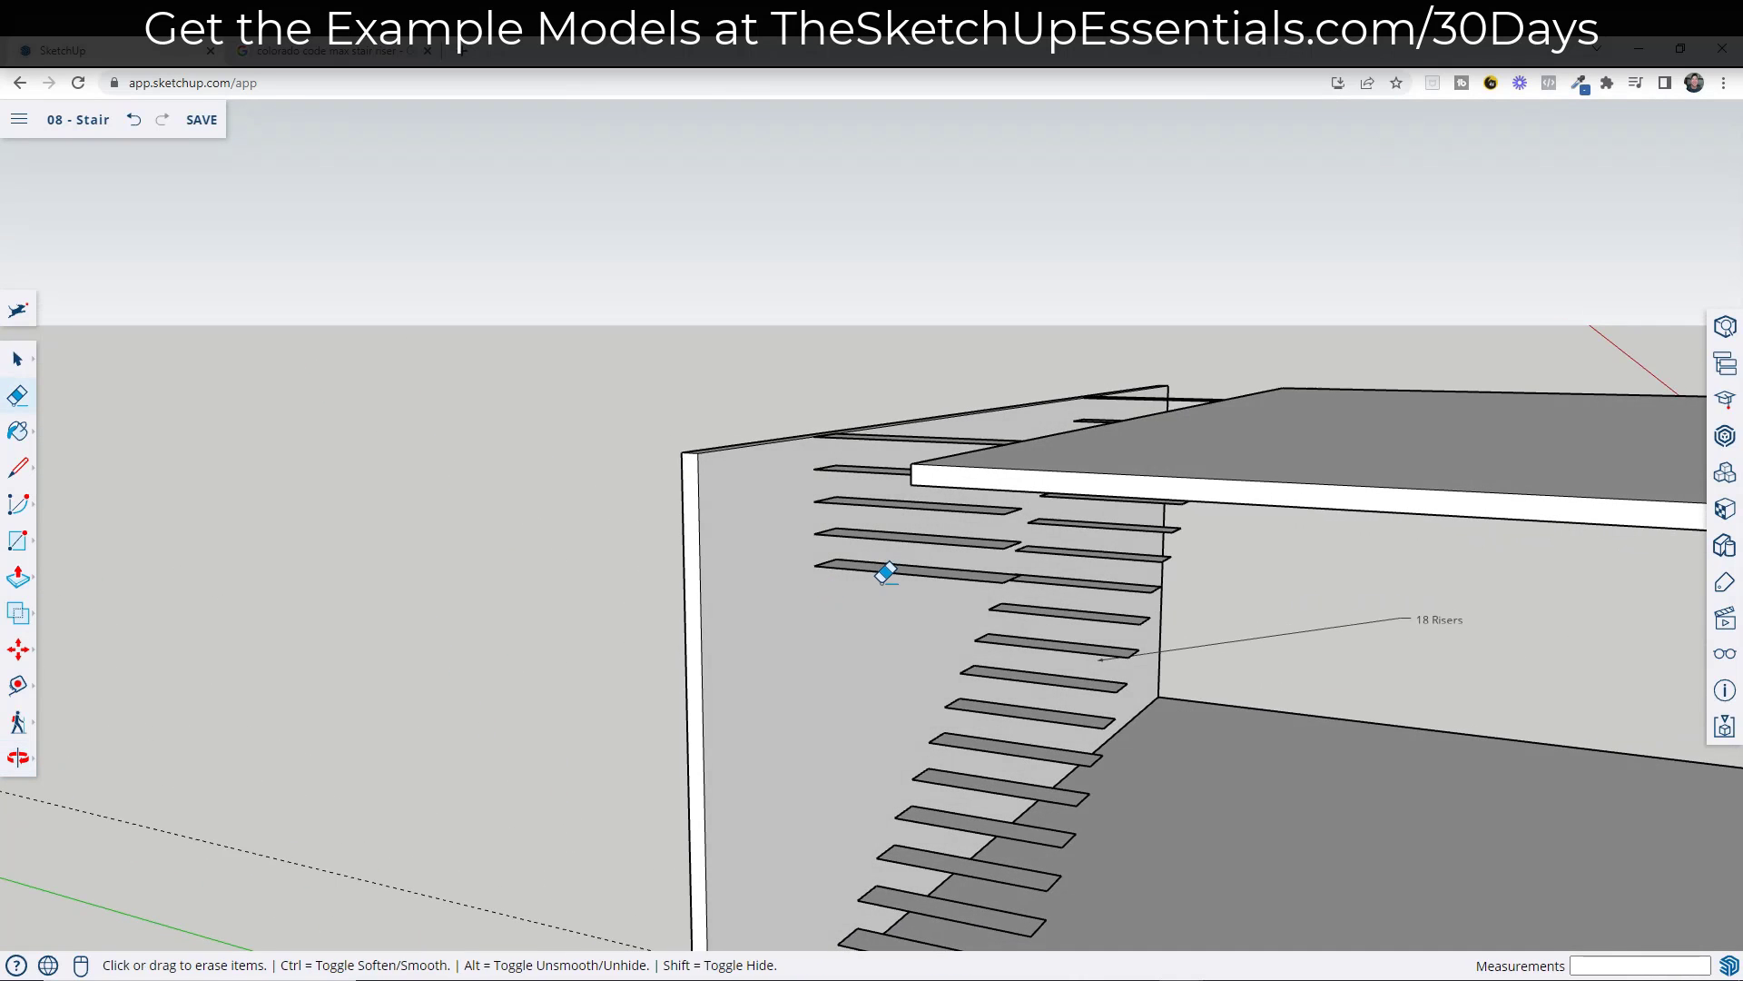
{"action": "left_click_drag", "start_coordinate": [886, 573], "coordinate": [899, 436]}
- Edit one of the upper tread components and Push/Pull its face downward to a thickness of about 1 1/8"
{"action": "mouse_move", "coordinate": [1211, 638]}
{"action": "middle_mouse_down"}
{"action": "mouse_move", "coordinate": [1204, 695]}
{"action": "mouse_move", "coordinate": [794, 711]}
{"action": "mouse_move", "coordinate": [1058, 623]}
{"action": "mouse_move", "coordinate": [1094, 549]}
{"action": "middle_mouse_up"}
{"action": "middle_click_drag", "start_coordinate": [1220, 617], "coordinate": [1290, 641]}
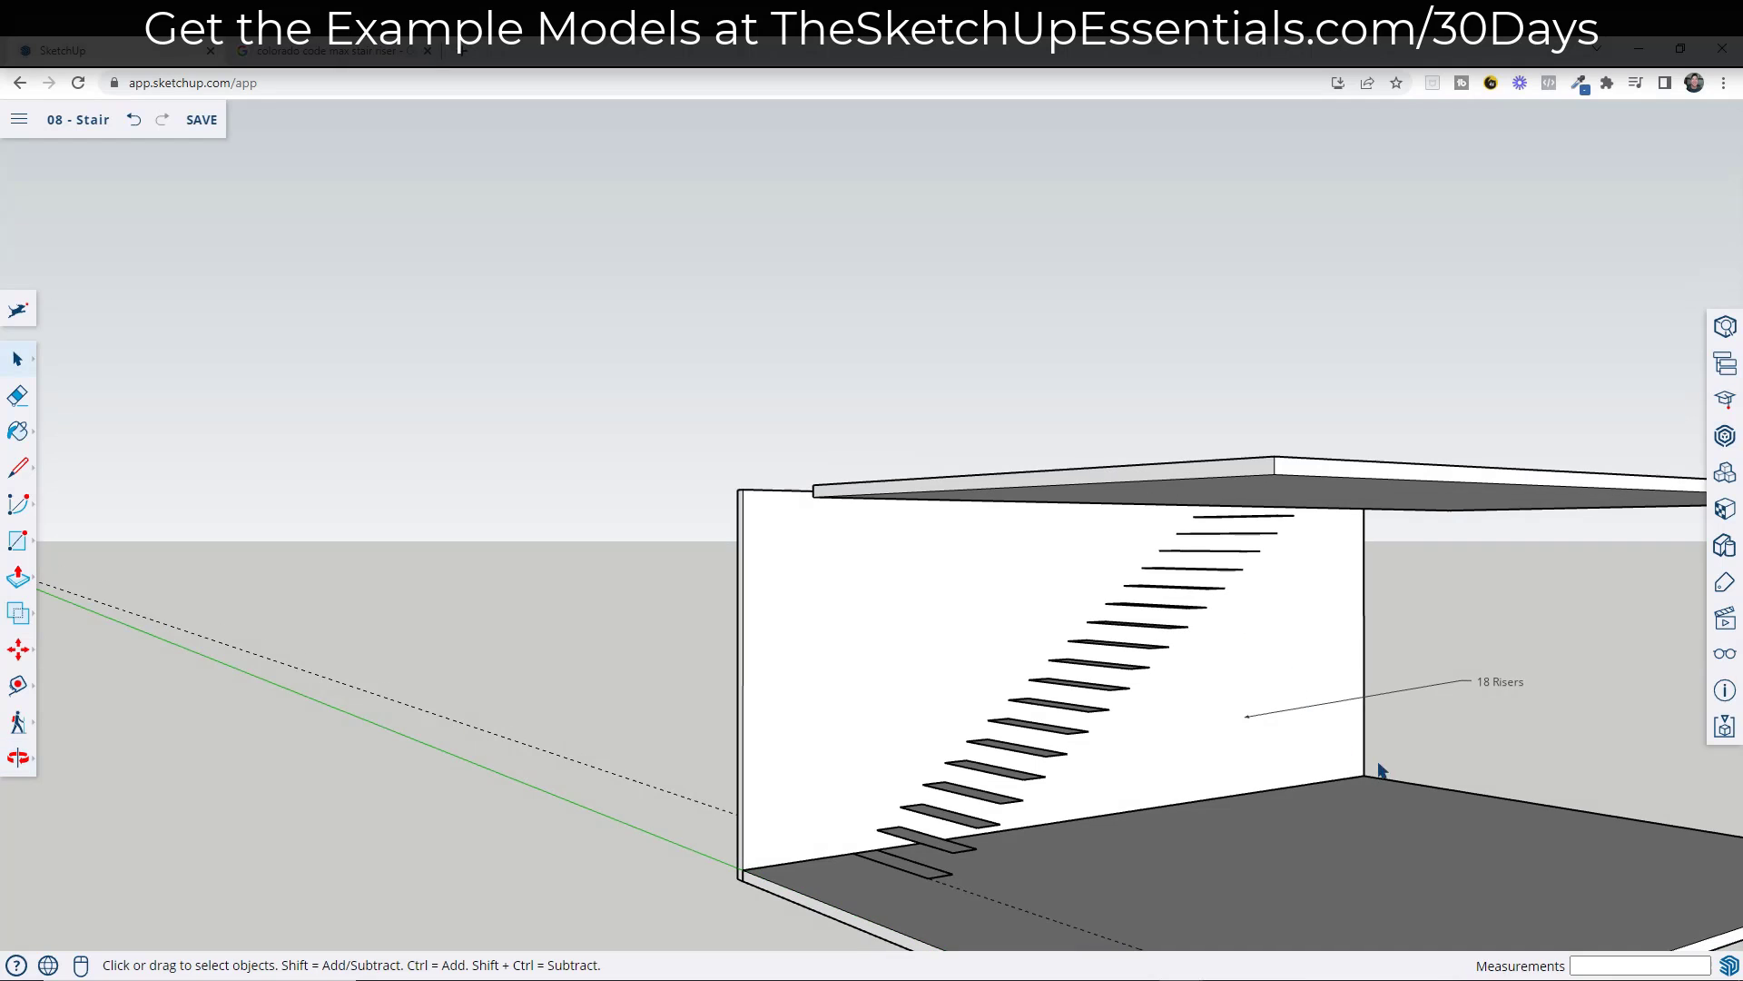
{"action": "scroll", "coordinate": [1384, 483], "scroll_direction": "up", "scroll_amount": 5}
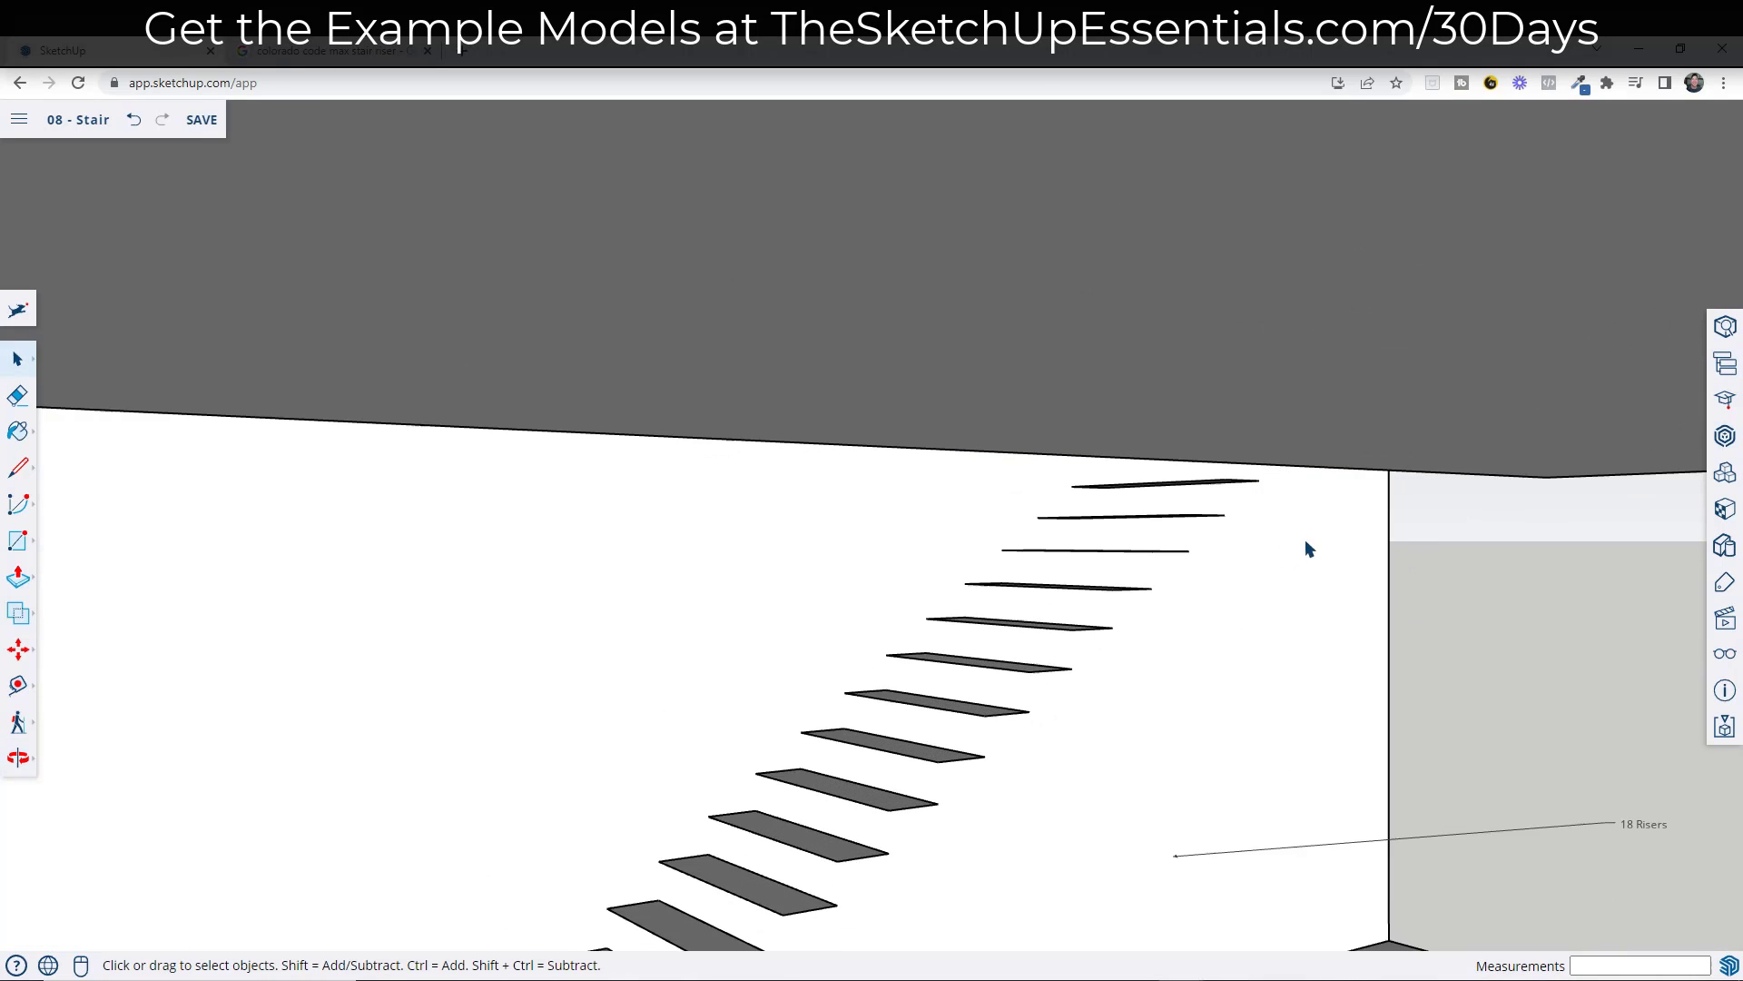
{"action": "middle_click_drag", "start_coordinate": [1307, 545], "coordinate": [972, 615]}
{"action": "scroll", "coordinate": [1081, 623], "scroll_direction": "down", "scroll_amount": 6}
{"action": "scroll", "coordinate": [959, 613], "scroll_direction": "up", "scroll_amount": 6}
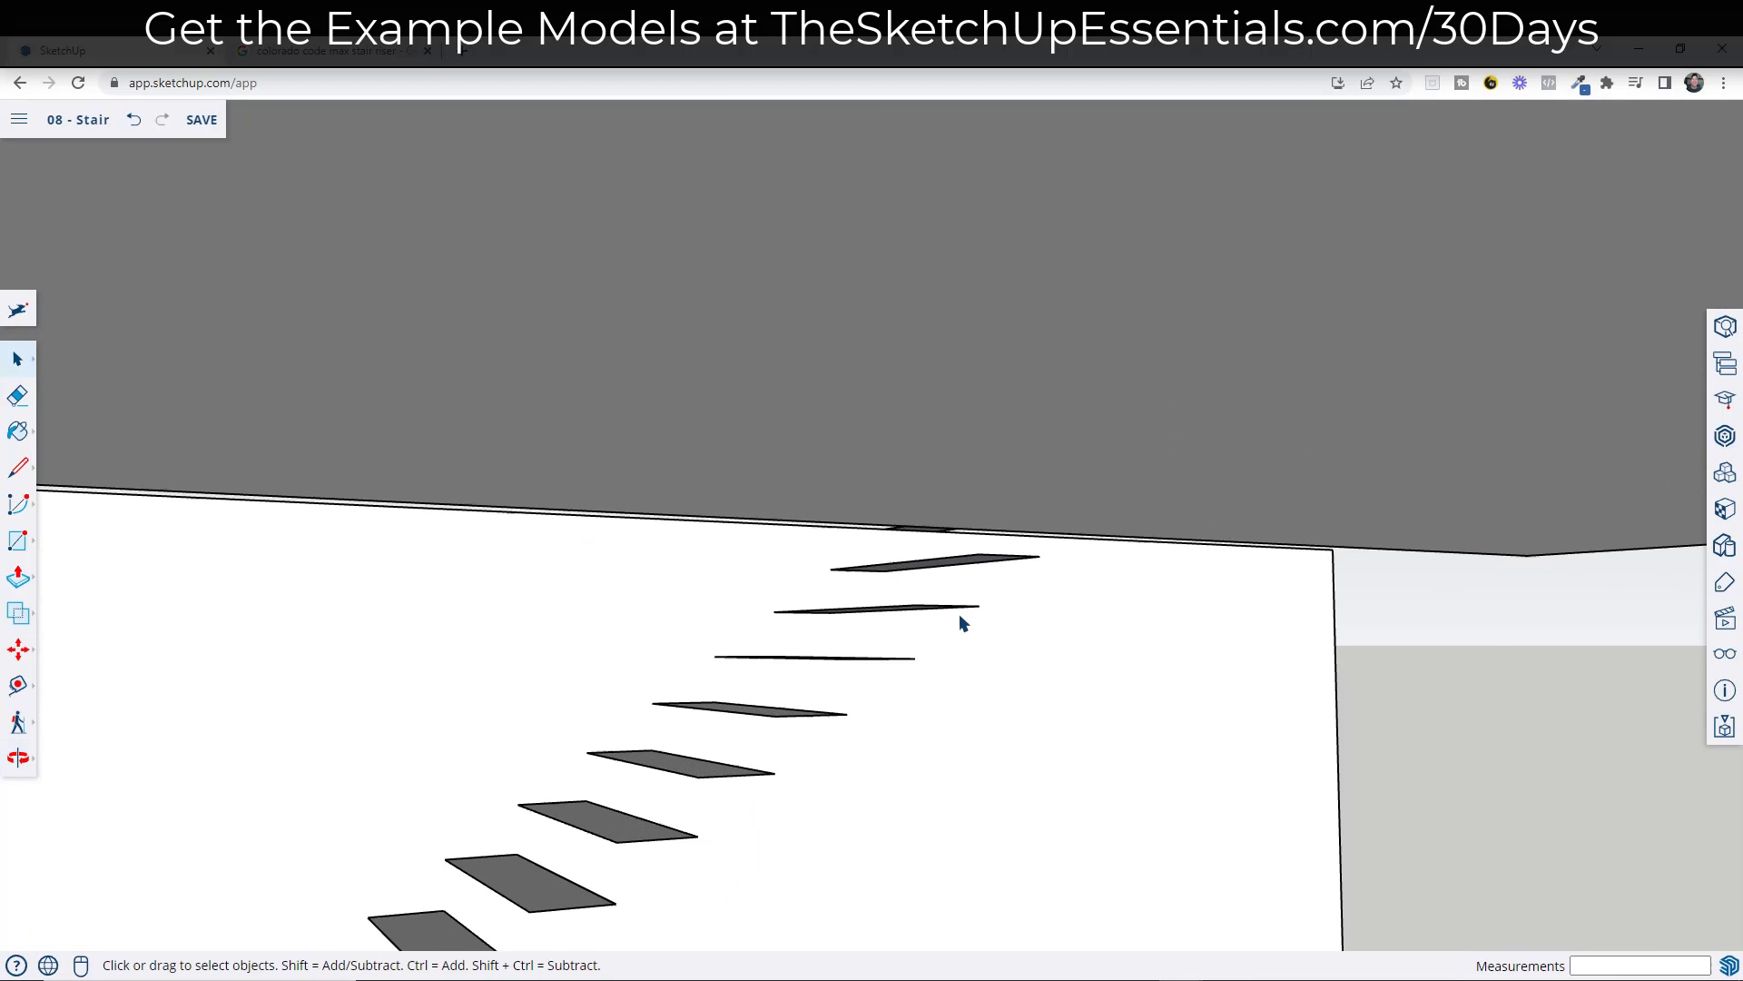
{"action": "double_click", "coordinate": [906, 606]}
{"action": "key", "text": "p"}
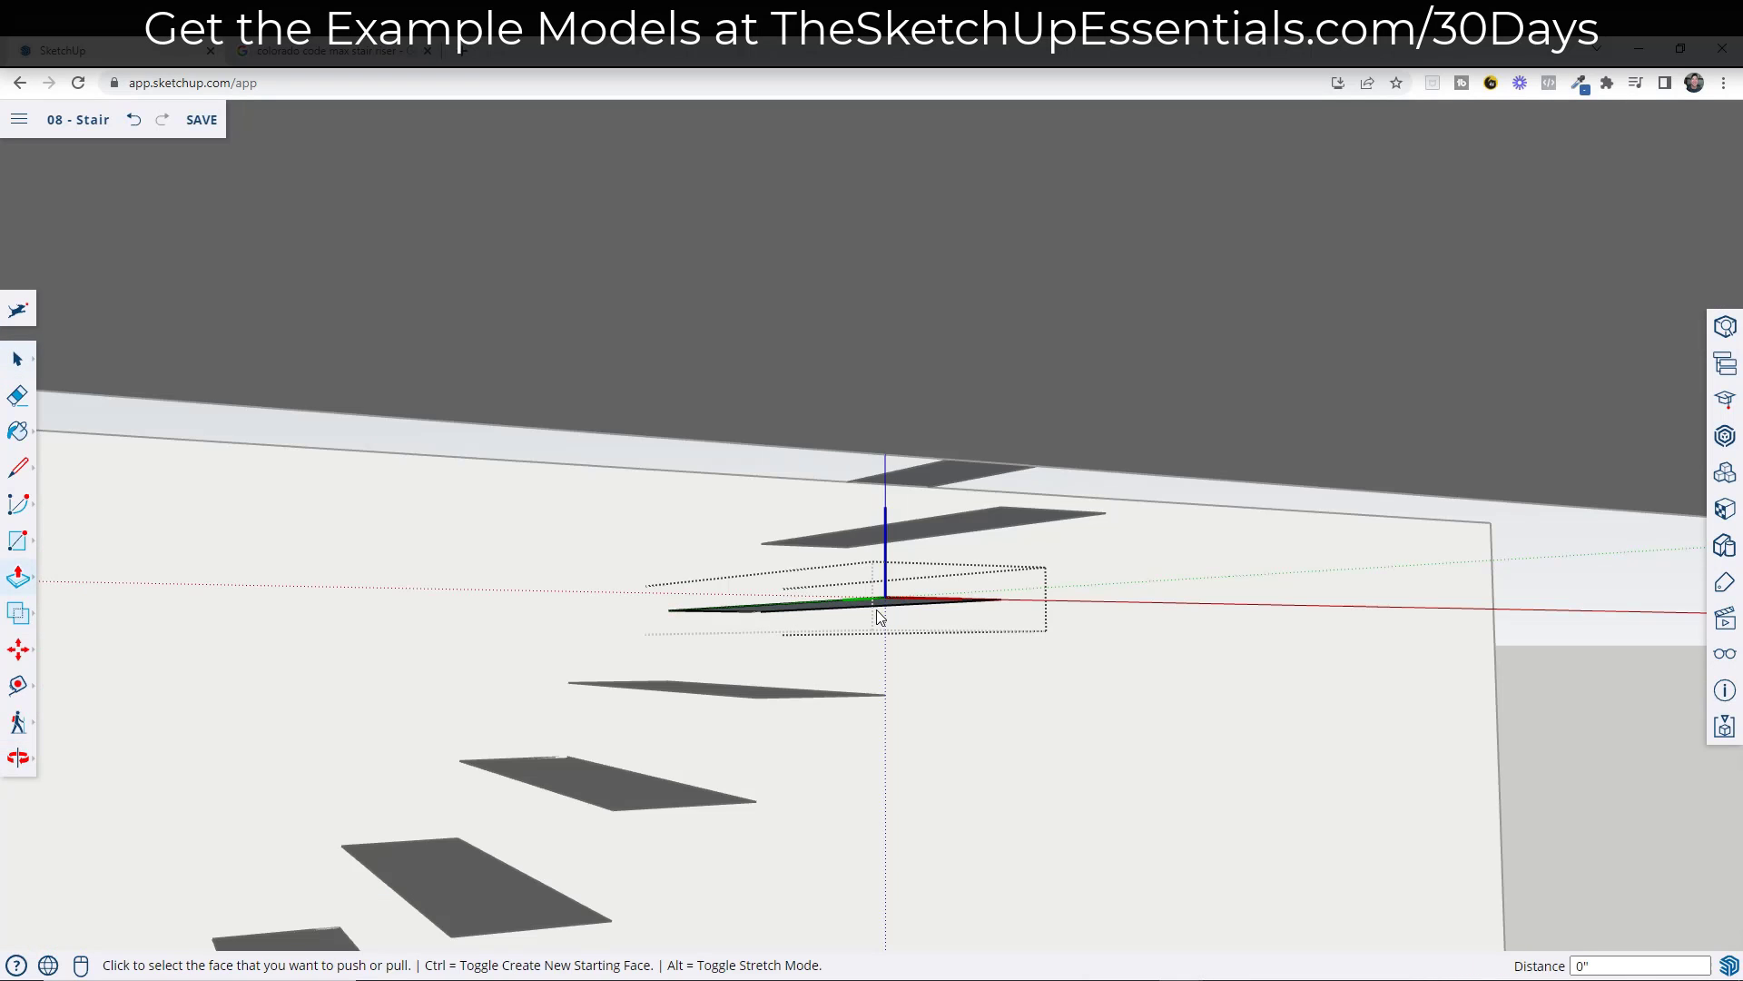
{"action": "left_click", "coordinate": [874, 607]}
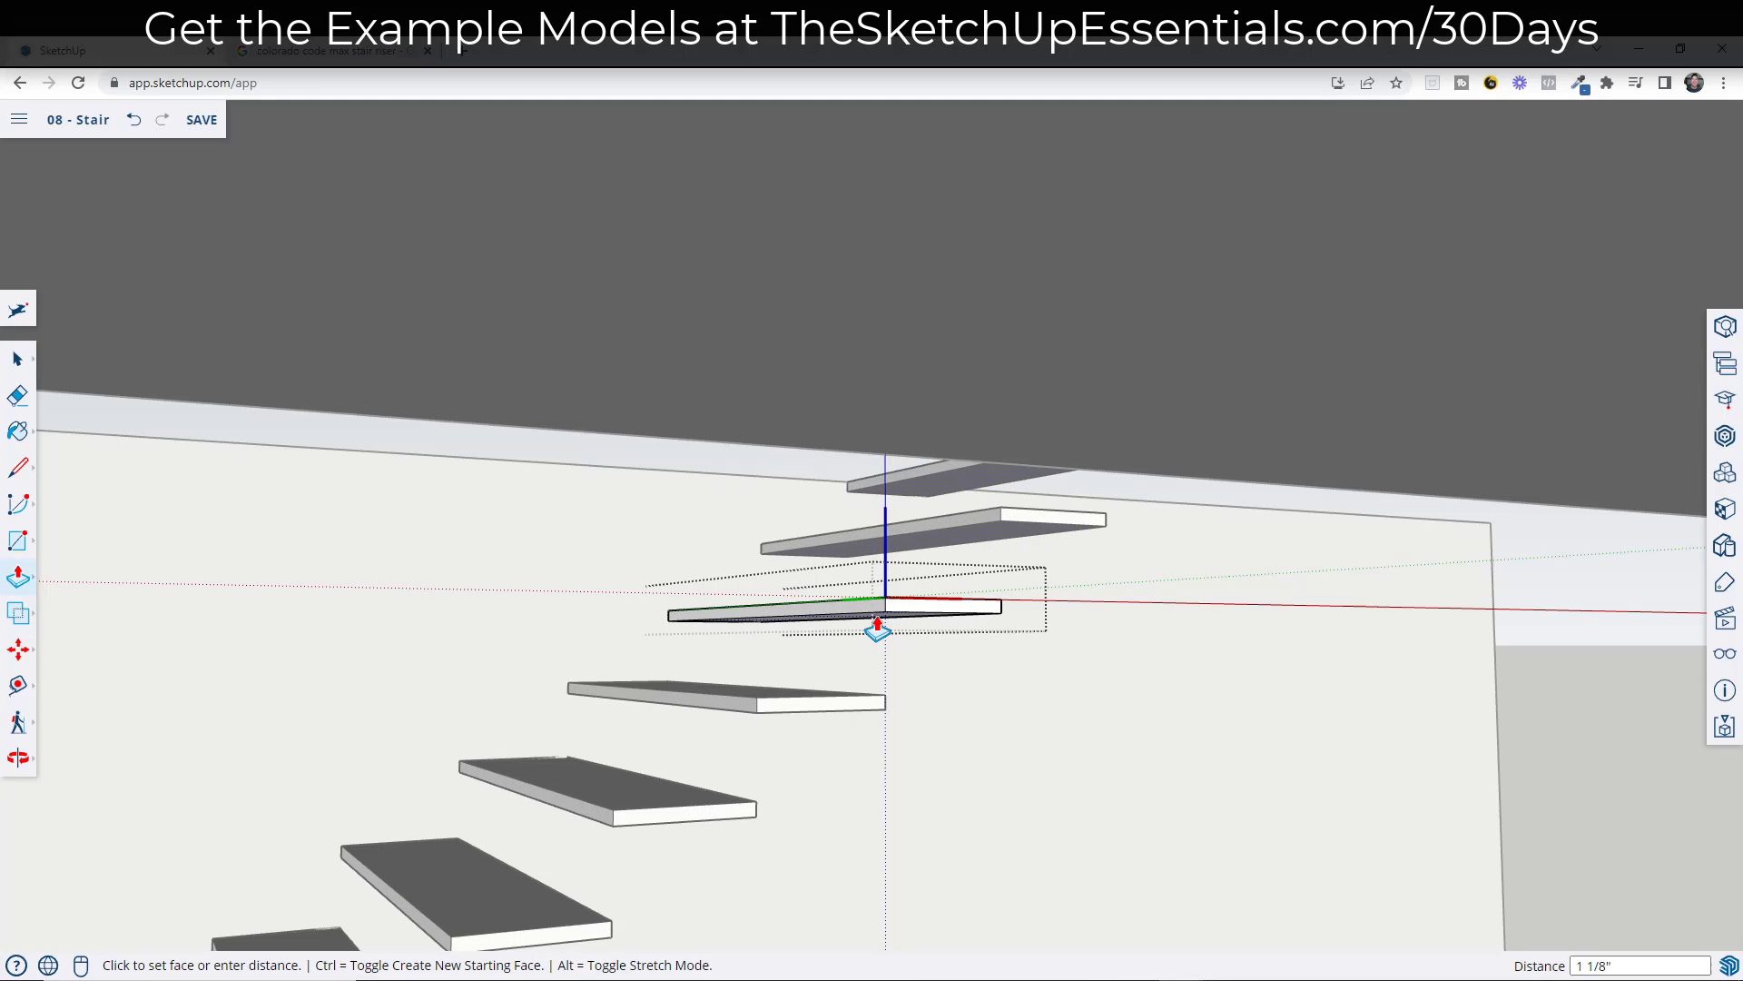
{"action": "left_click", "coordinate": [877, 627]}
{"action": "key", "text": "space"}
- Examine the thickened staircase as a whole and the lowest treads near the floor
{"action": "scroll", "coordinate": [1051, 766], "scroll_direction": "down", "scroll_amount": 5}
{"action": "middle_click_drag", "start_coordinate": [1051, 767], "coordinate": [1101, 625]}
{"action": "scroll", "coordinate": [1104, 627], "scroll_direction": "down", "scroll_amount": 3}
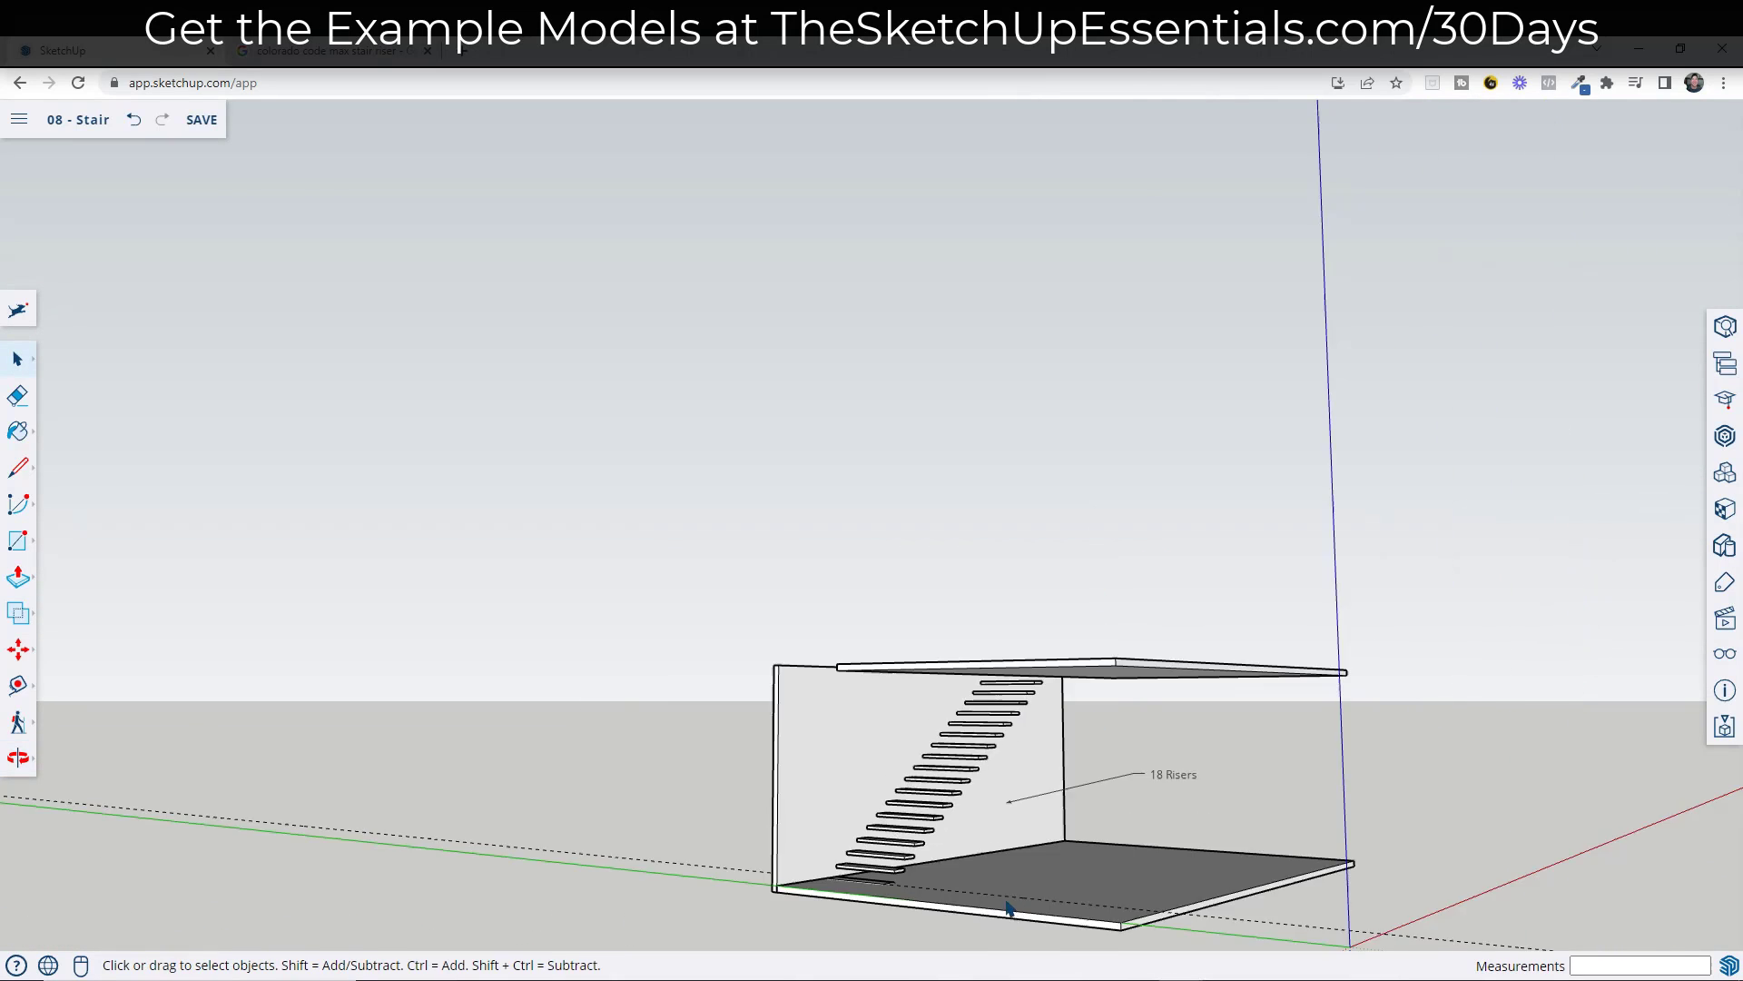
{"action": "scroll", "coordinate": [1003, 899], "scroll_direction": "up", "scroll_amount": 5}
{"action": "middle_click_drag", "start_coordinate": [880, 894], "coordinate": [513, 826]}
{"action": "scroll", "coordinate": [610, 832], "scroll_direction": "up", "scroll_amount": 2}
{"action": "scroll", "coordinate": [610, 833], "scroll_direction": "up", "scroll_amount": 3}
{"action": "scroll", "coordinate": [567, 835], "scroll_direction": "down", "scroll_amount": 2}
{"action": "scroll", "coordinate": [1070, 740], "scroll_direction": "down", "scroll_amount": 5}
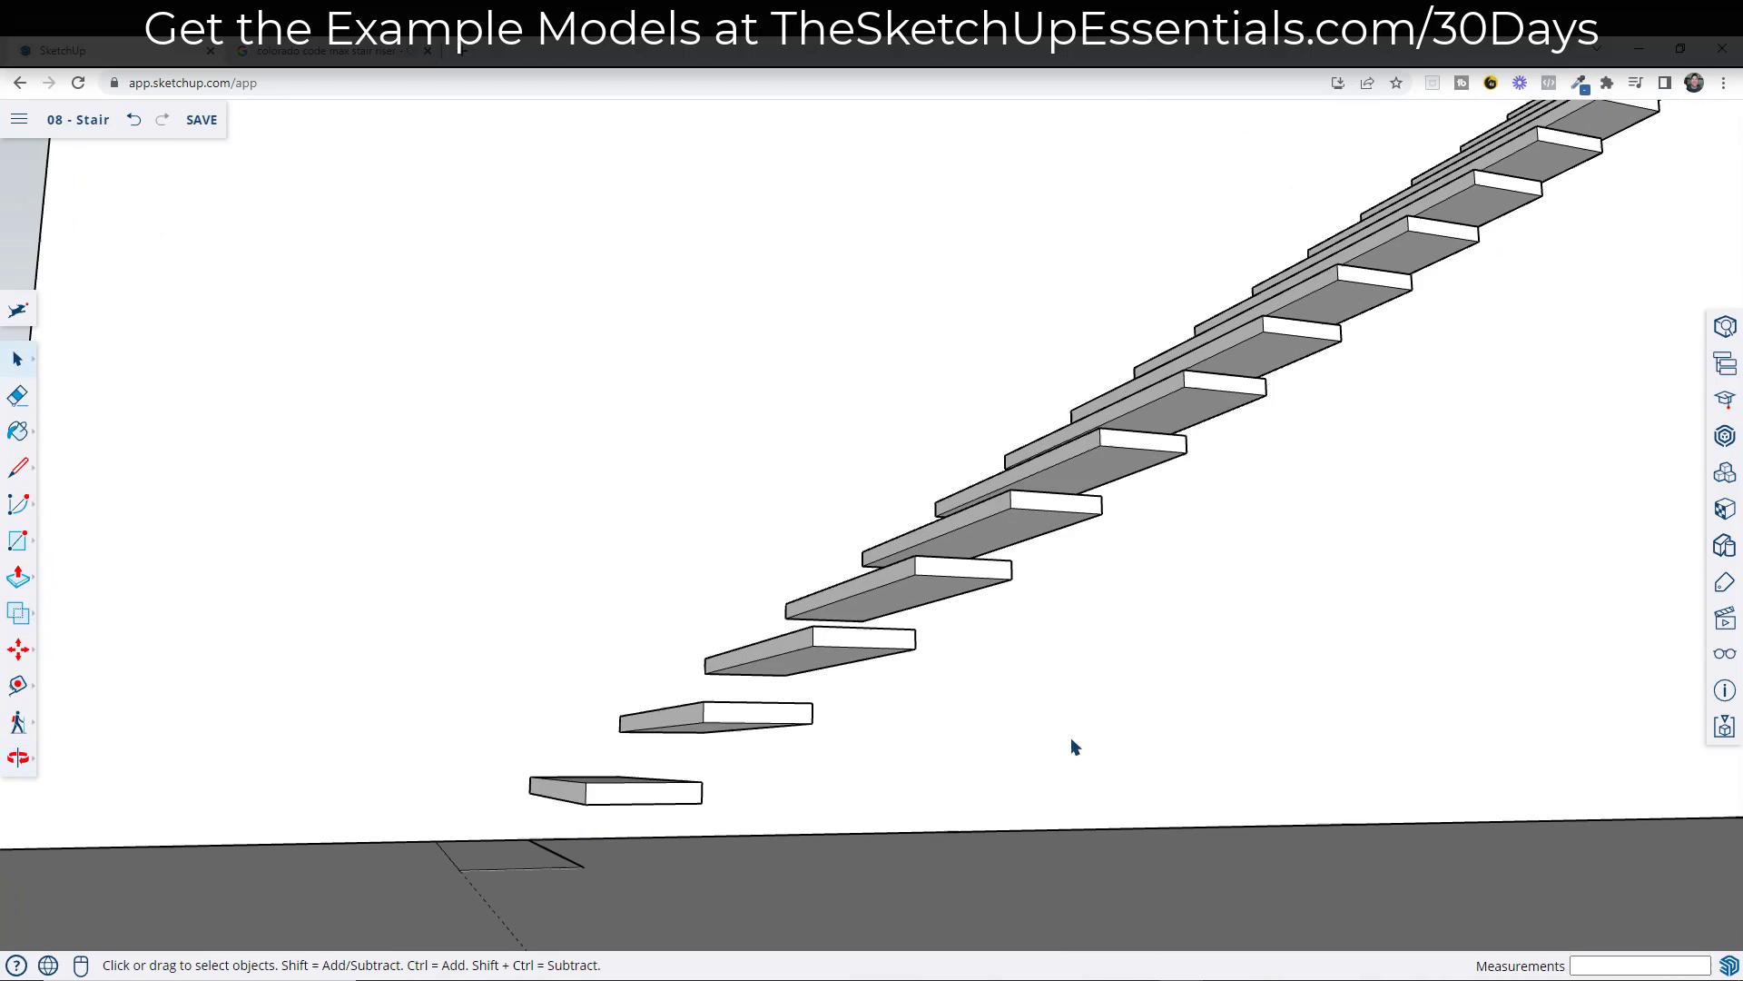
- Open a tread in the lower half of the staircase for editing and make all its geometry a group
{"action": "middle_click_drag", "start_coordinate": [1373, 534], "coordinate": [826, 770]}
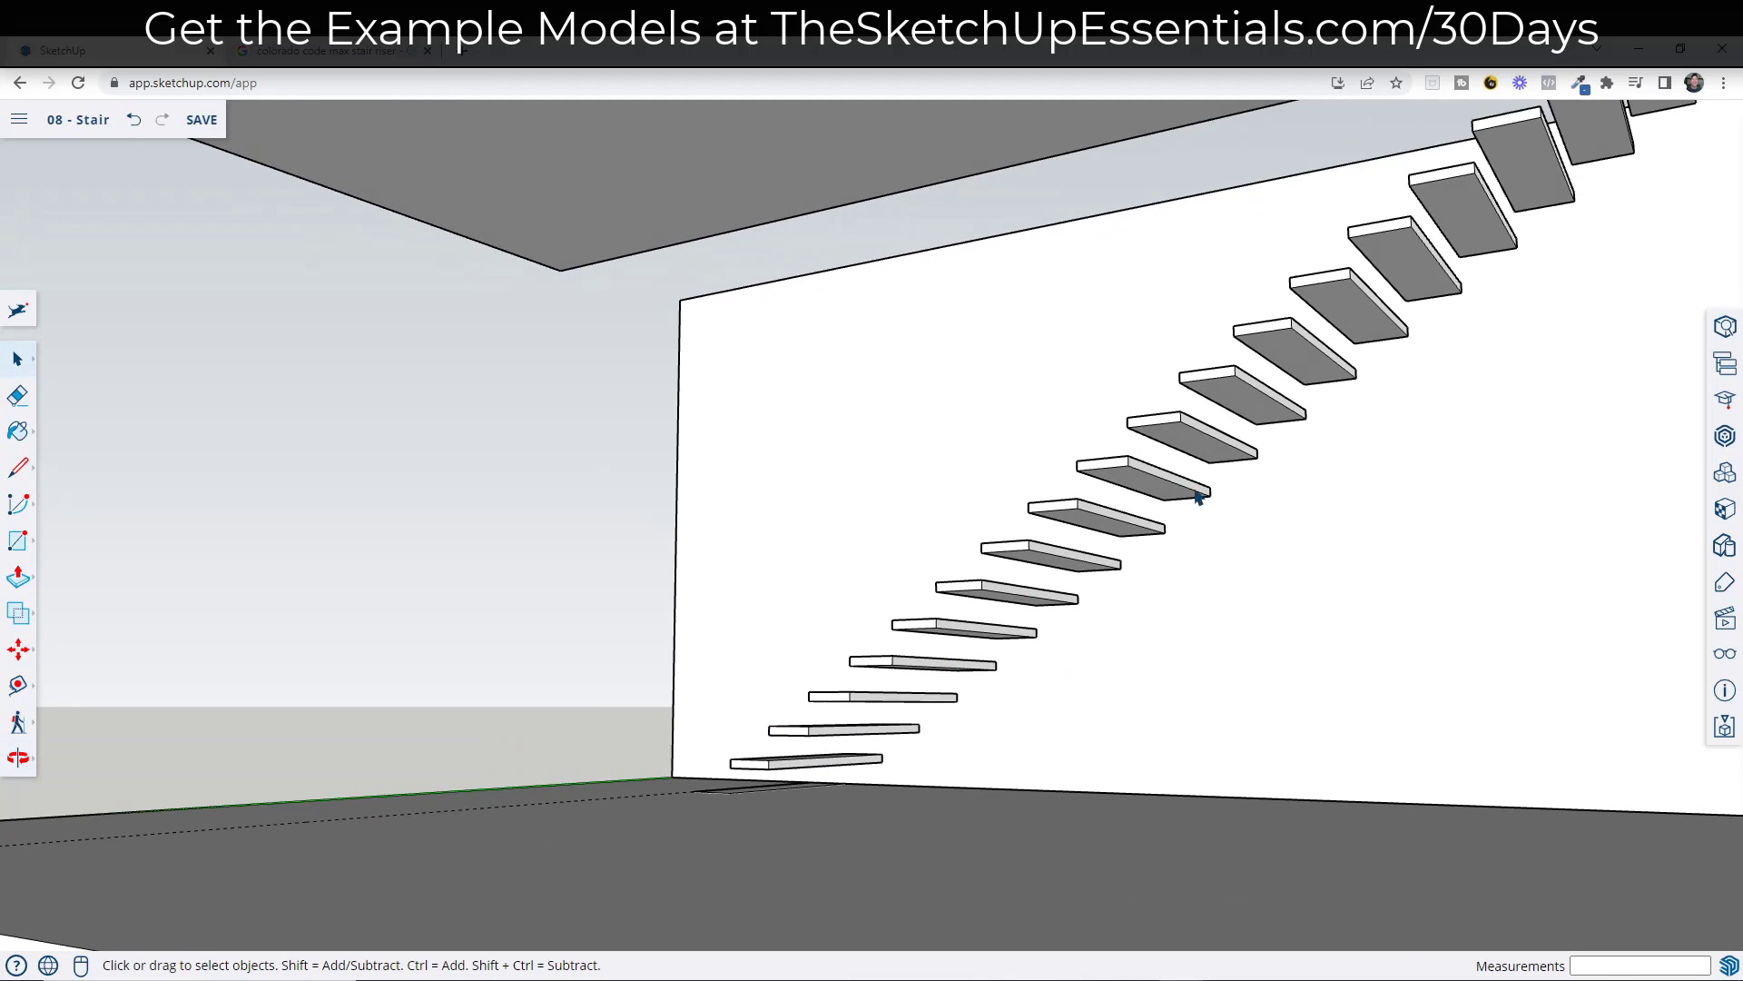
{"action": "middle_click_drag", "start_coordinate": [826, 770], "coordinate": [898, 771]}
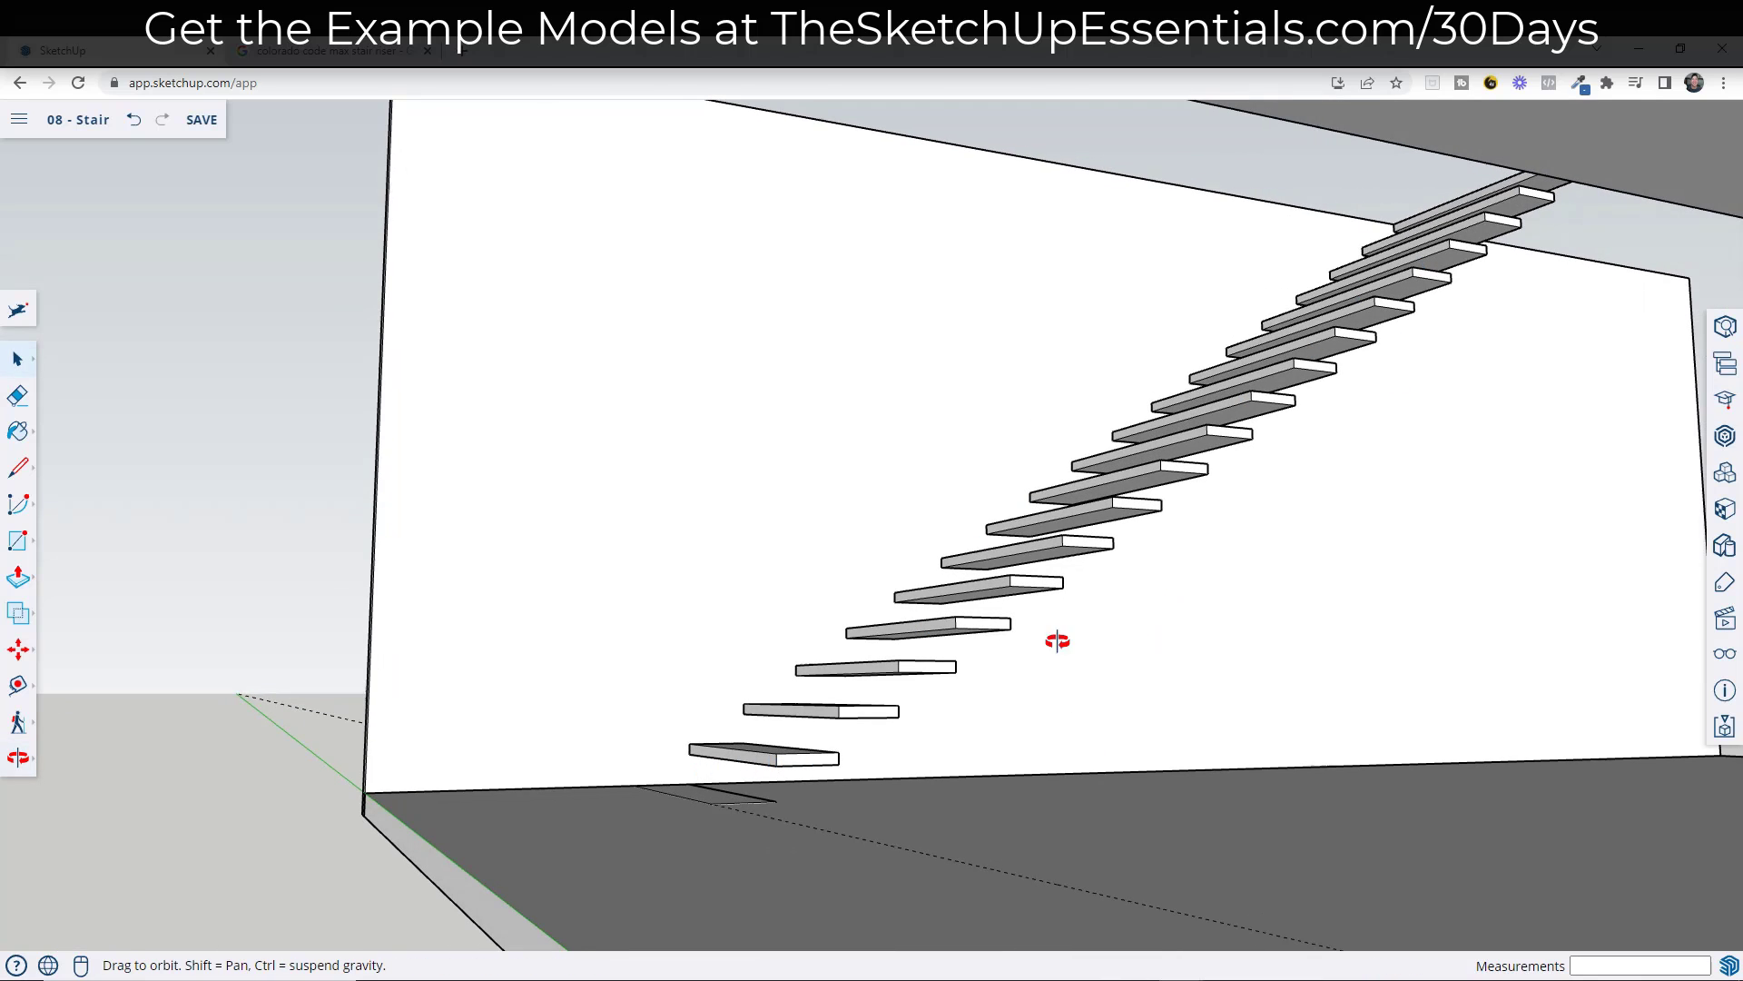
{"action": "middle_click_drag", "start_coordinate": [1059, 635], "coordinate": [911, 630]}
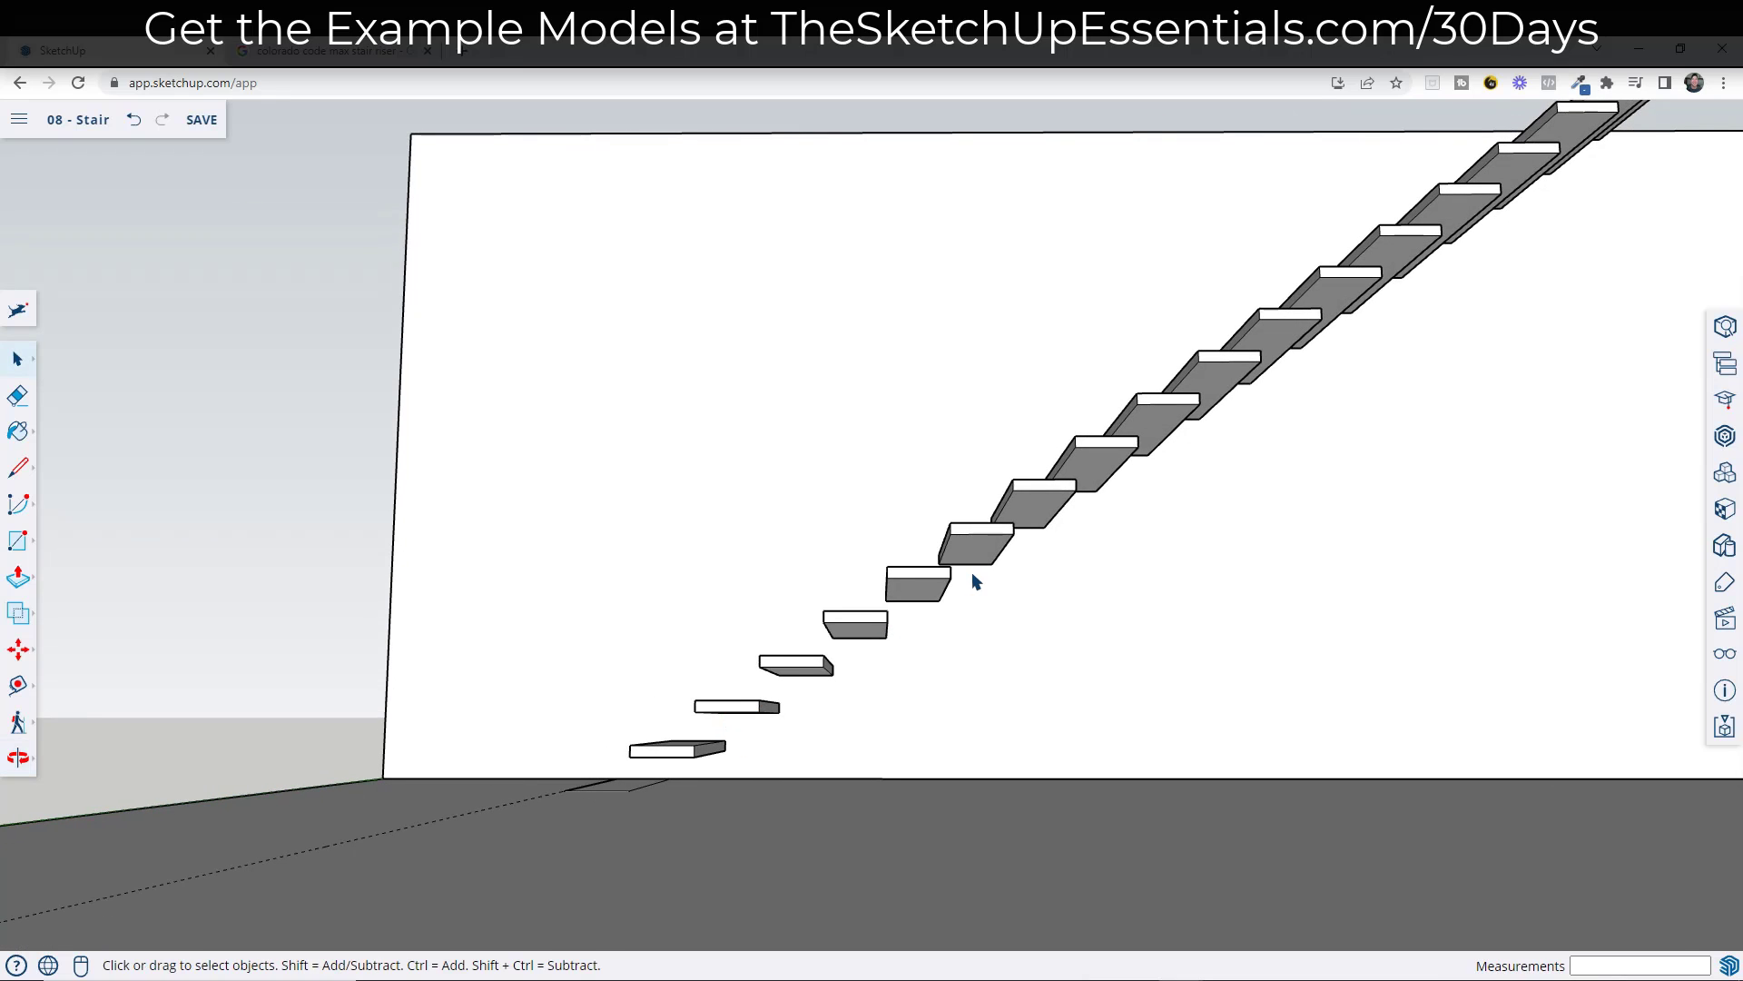
{"action": "mouse_move", "coordinate": [972, 576]}
{"action": "middle_mouse_down"}
{"action": "mouse_move", "coordinate": [903, 587]}
{"action": "mouse_move", "coordinate": [967, 545]}
{"action": "middle_mouse_up"}
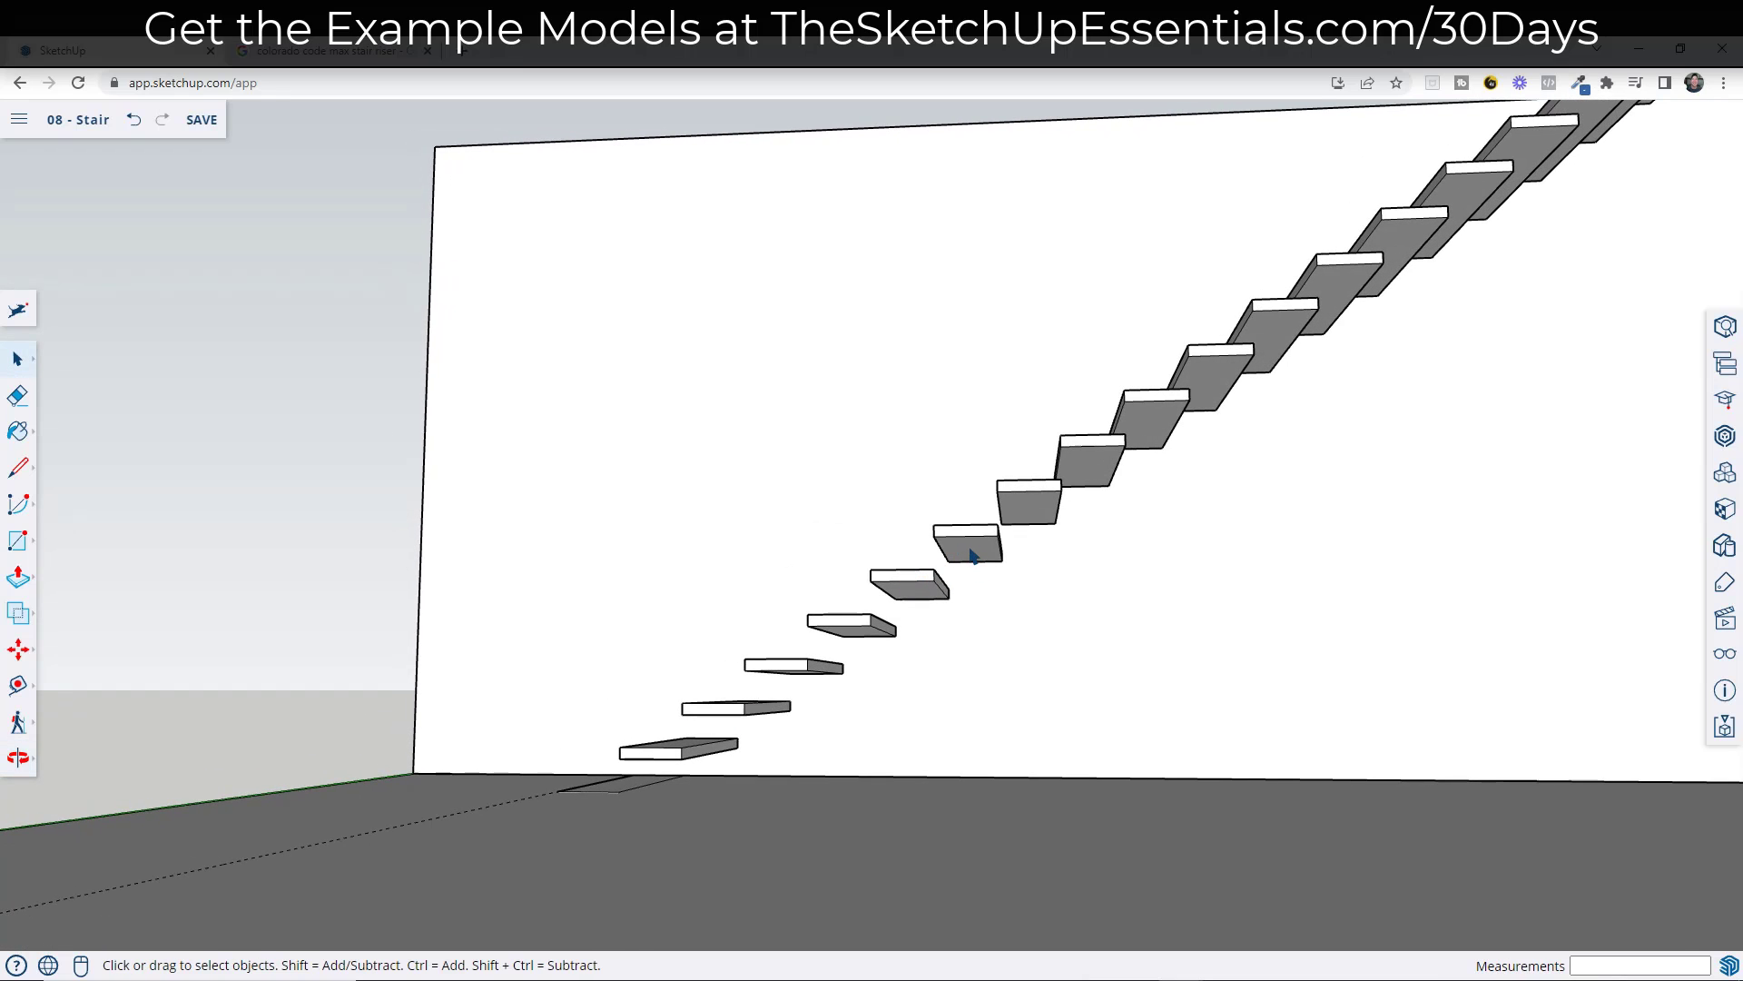
{"action": "double_click", "coordinate": [971, 556]}
{"action": "scroll", "coordinate": [972, 554], "scroll_direction": "up", "scroll_amount": 5}
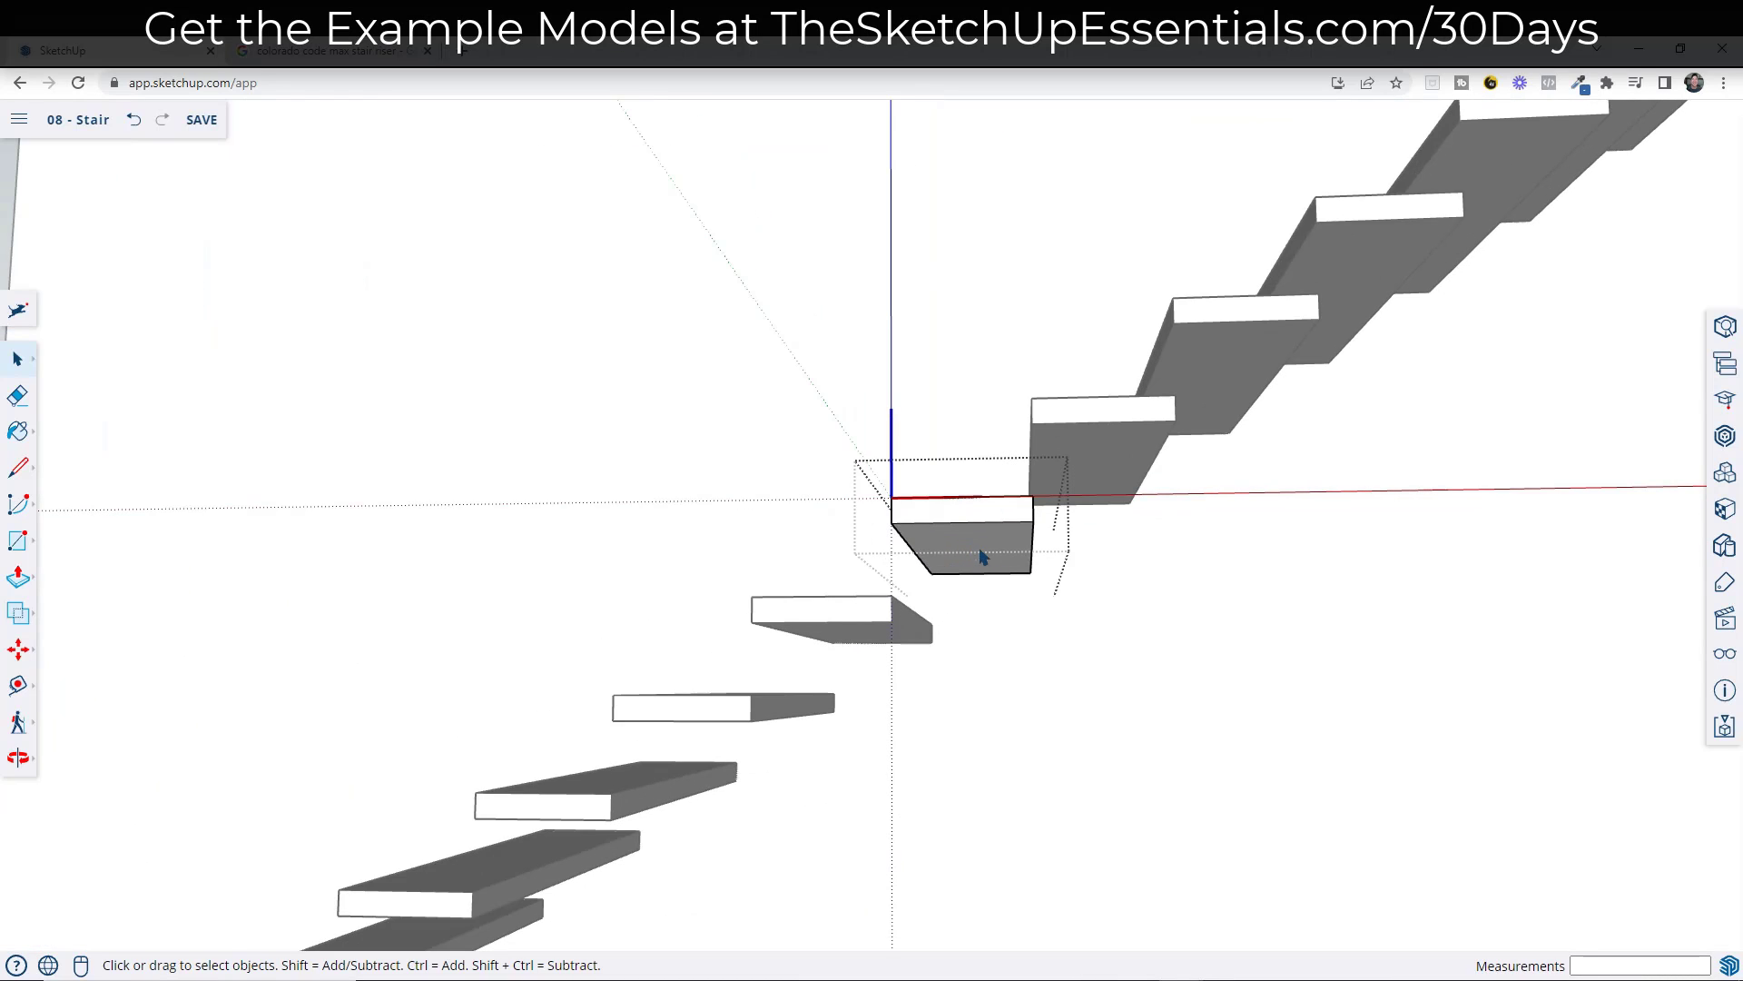
{"action": "key", "text": "l"}
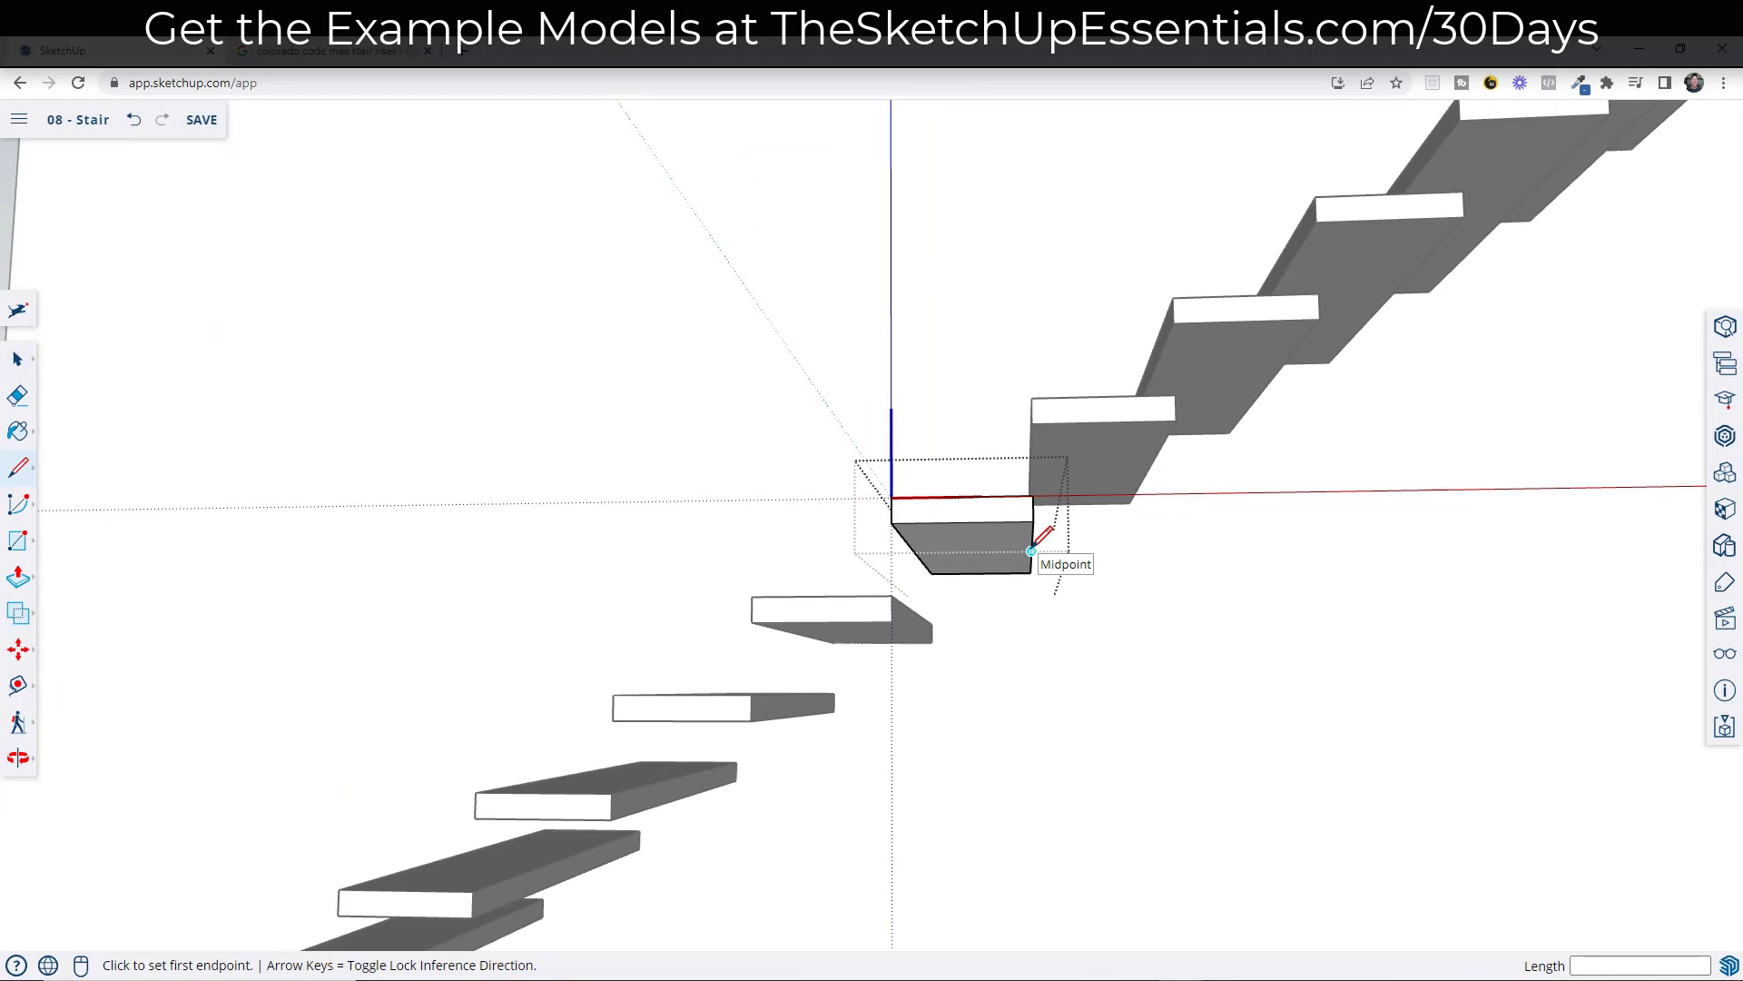
{"action": "key", "text": "space"}
{"action": "key", "text": "ctrl+a"}
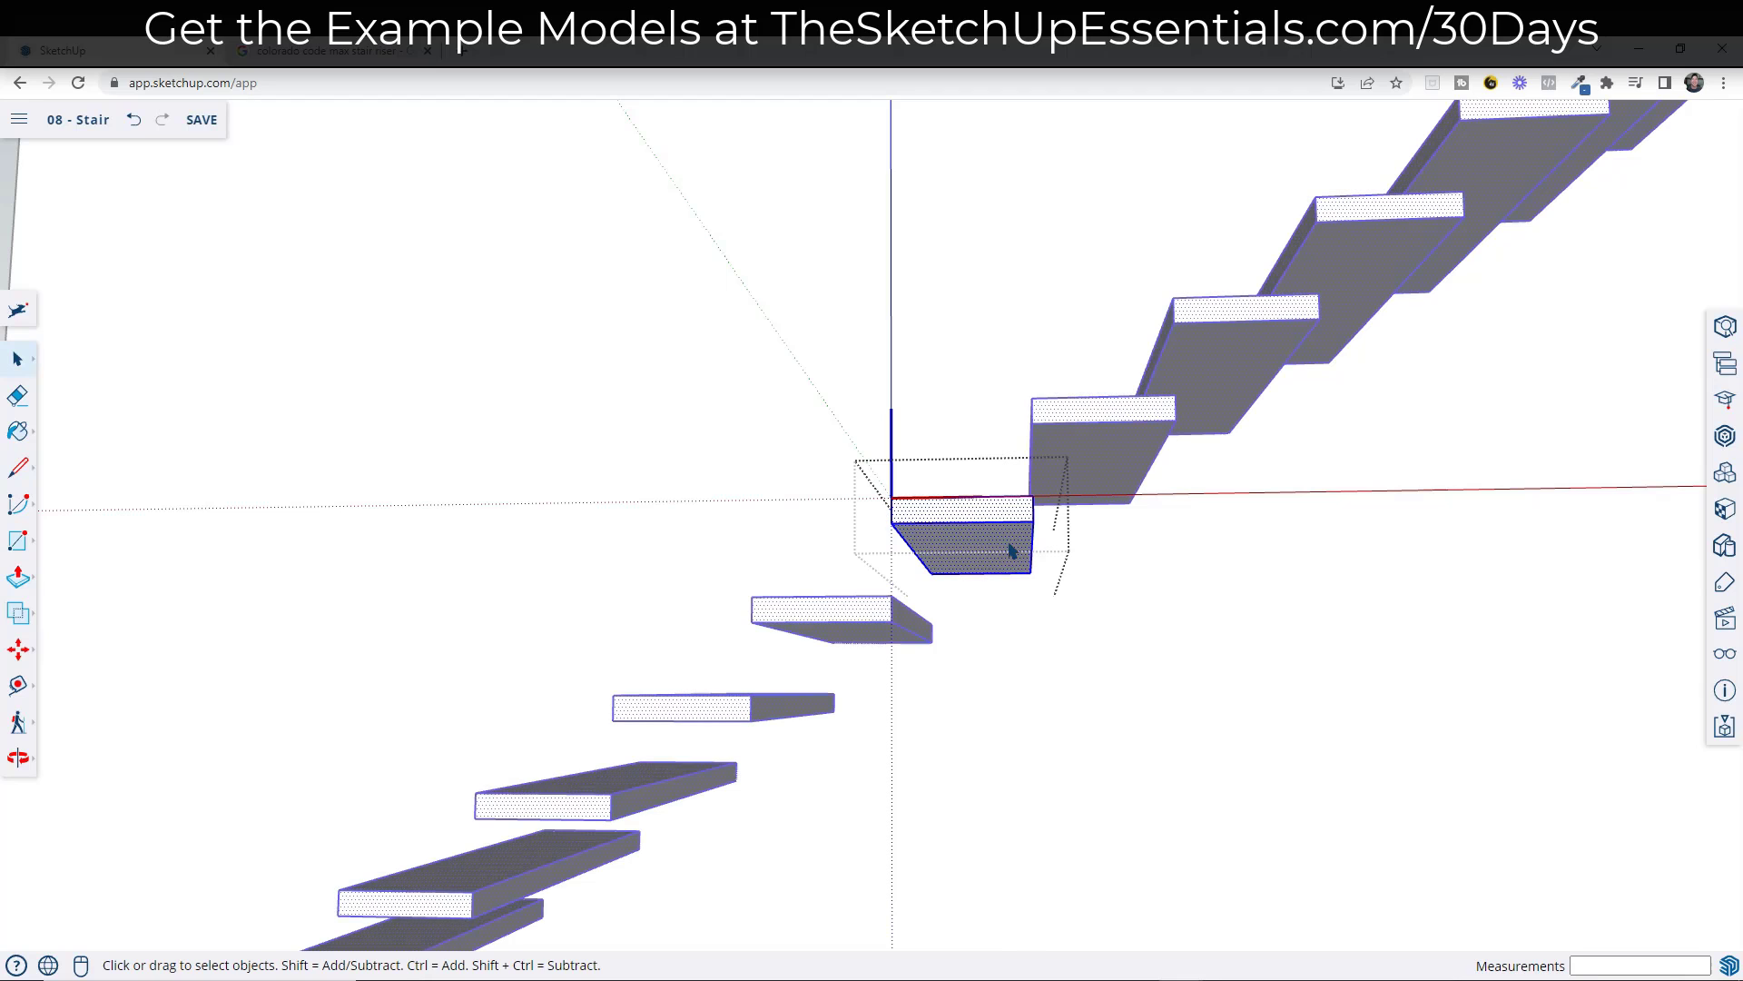
{"action": "right_click", "coordinate": [1010, 551]}
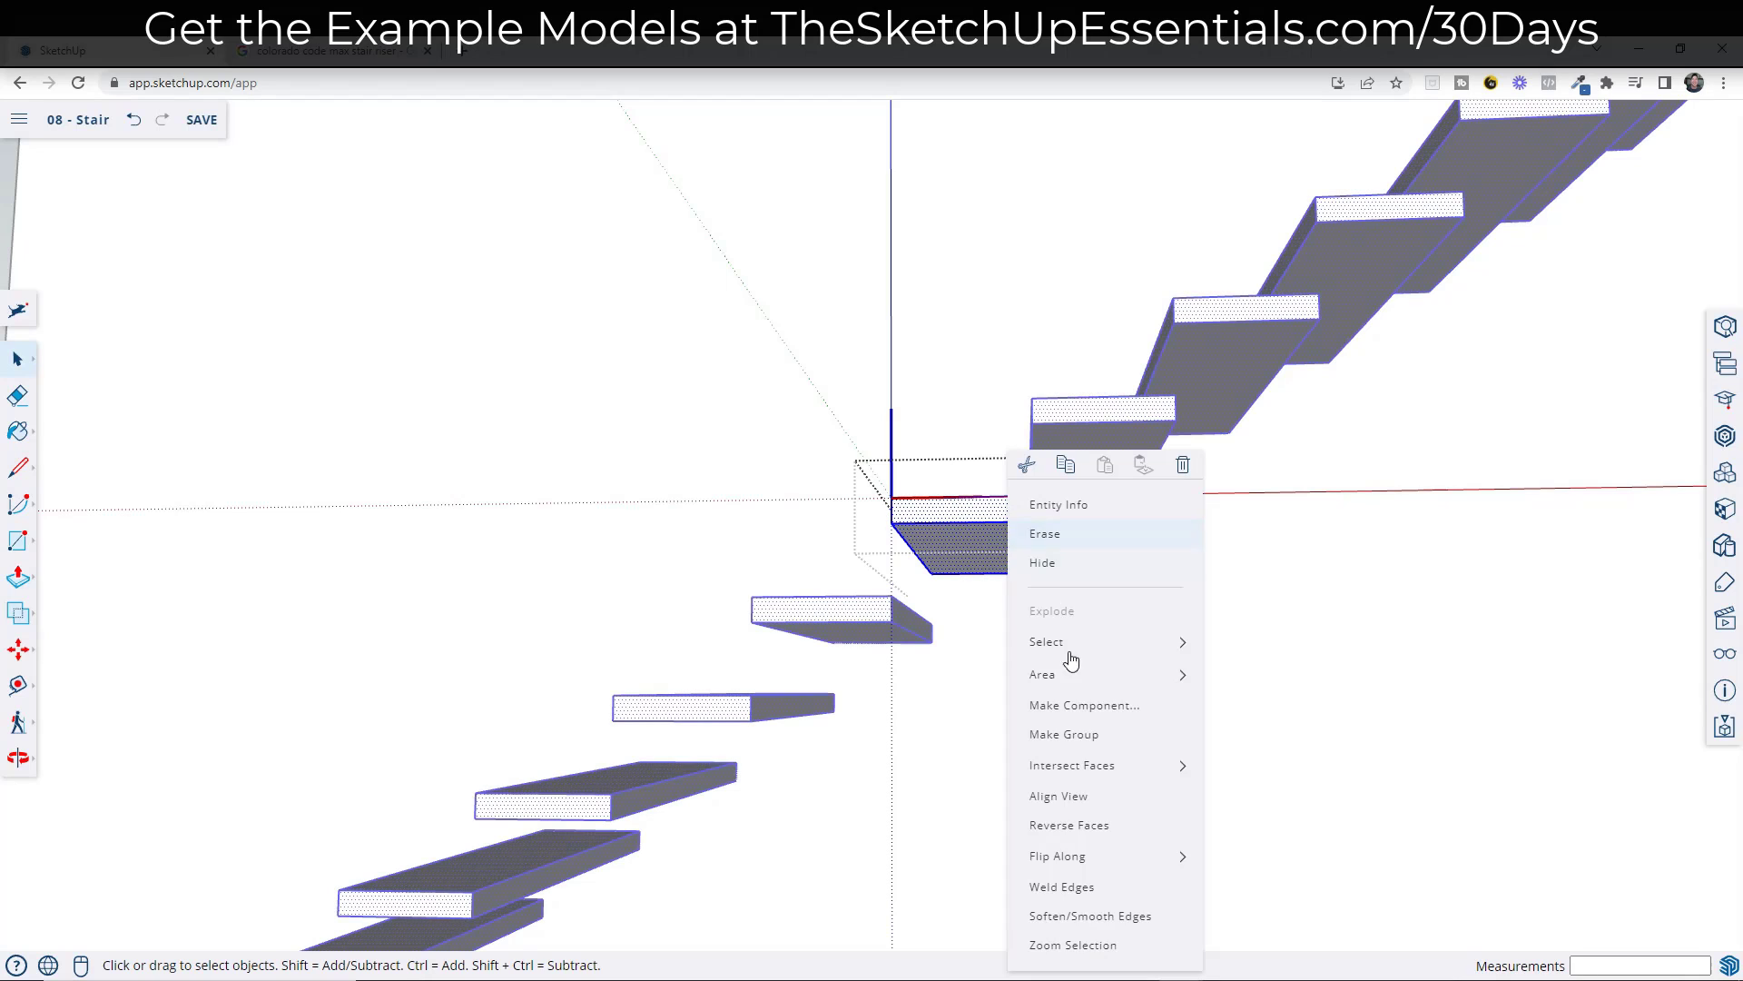
{"action": "left_click", "coordinate": [1080, 743]}
{"action": "scroll", "coordinate": [1144, 545], "scroll_direction": "up", "scroll_amount": 5}
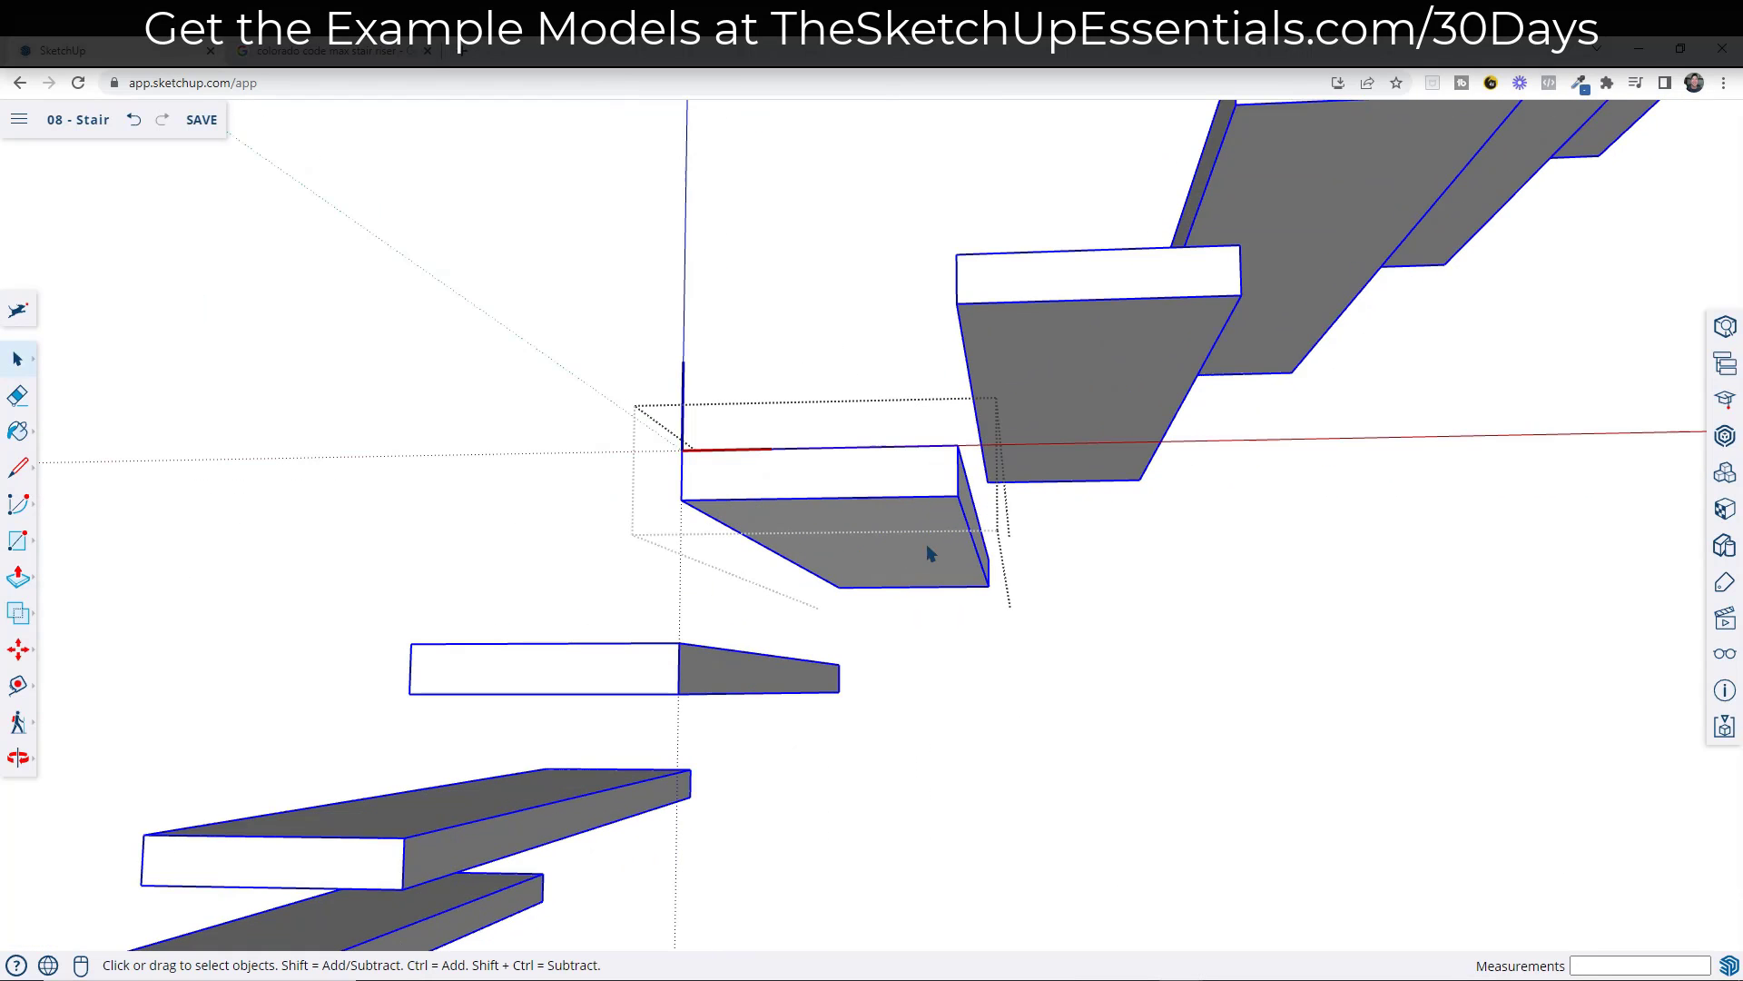
- Draw a line along the red axis inward from the midpoint of the tread's long underside edge, marking a point 2" from its inner end
{"action": "key", "text": "l"}
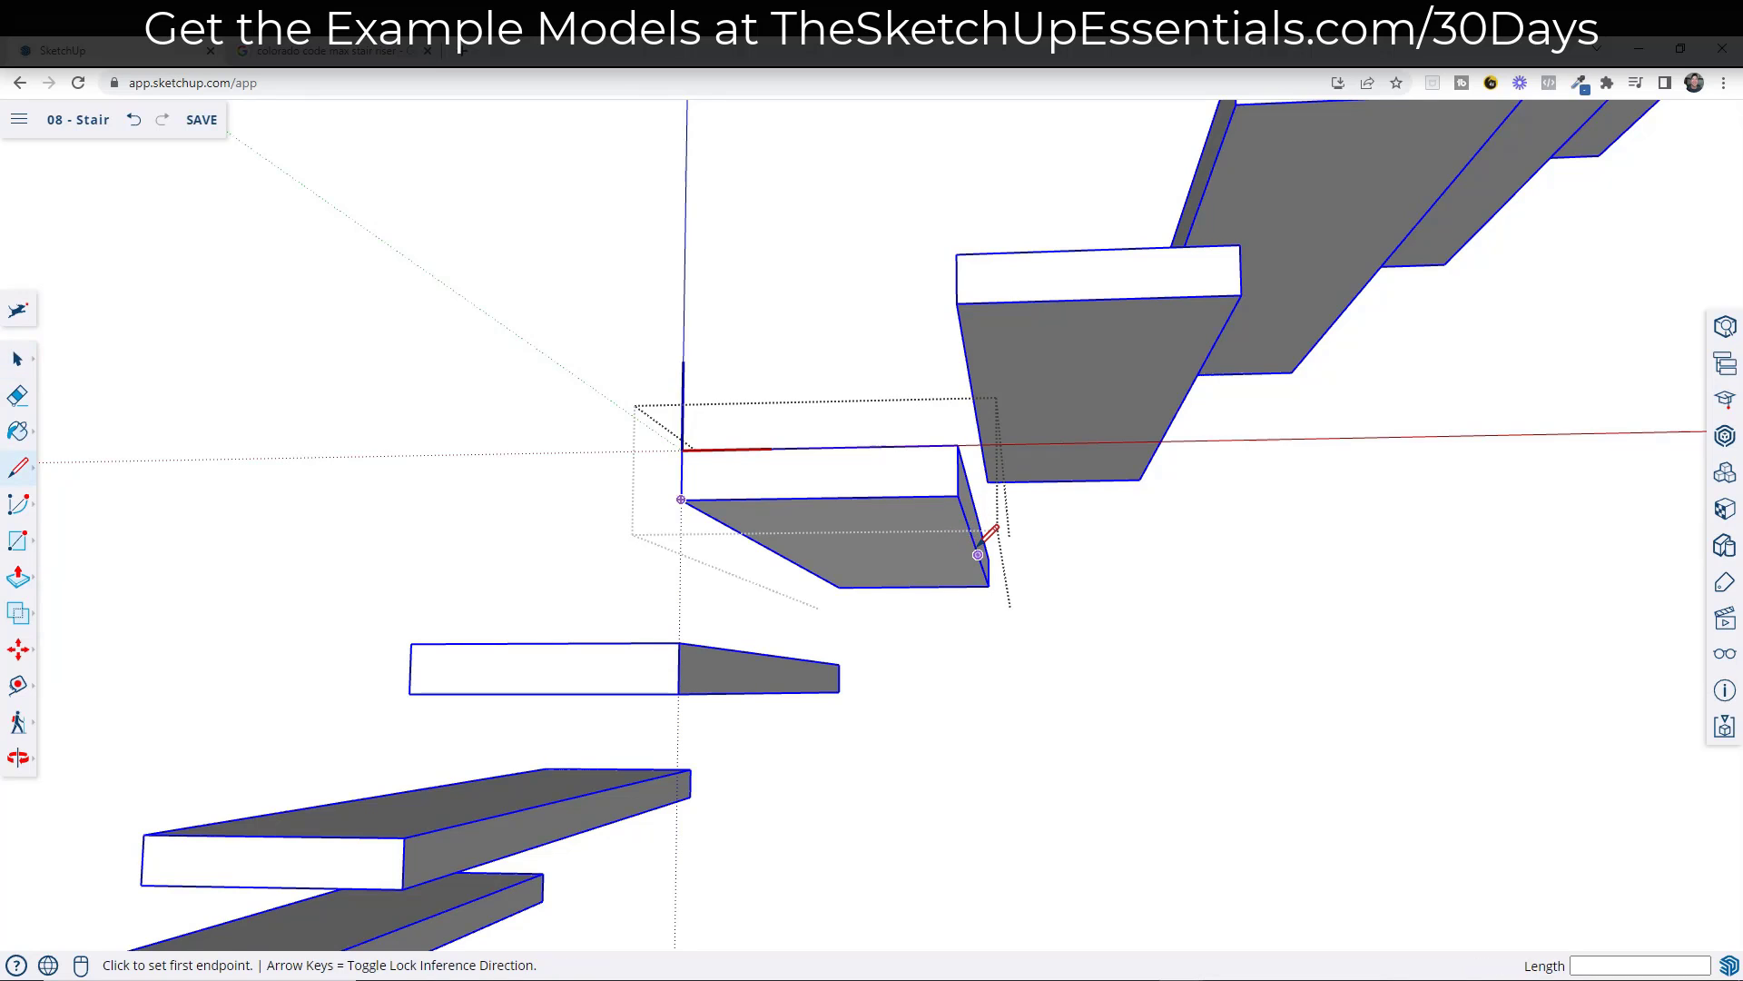
{"action": "left_click", "coordinate": [977, 555]}
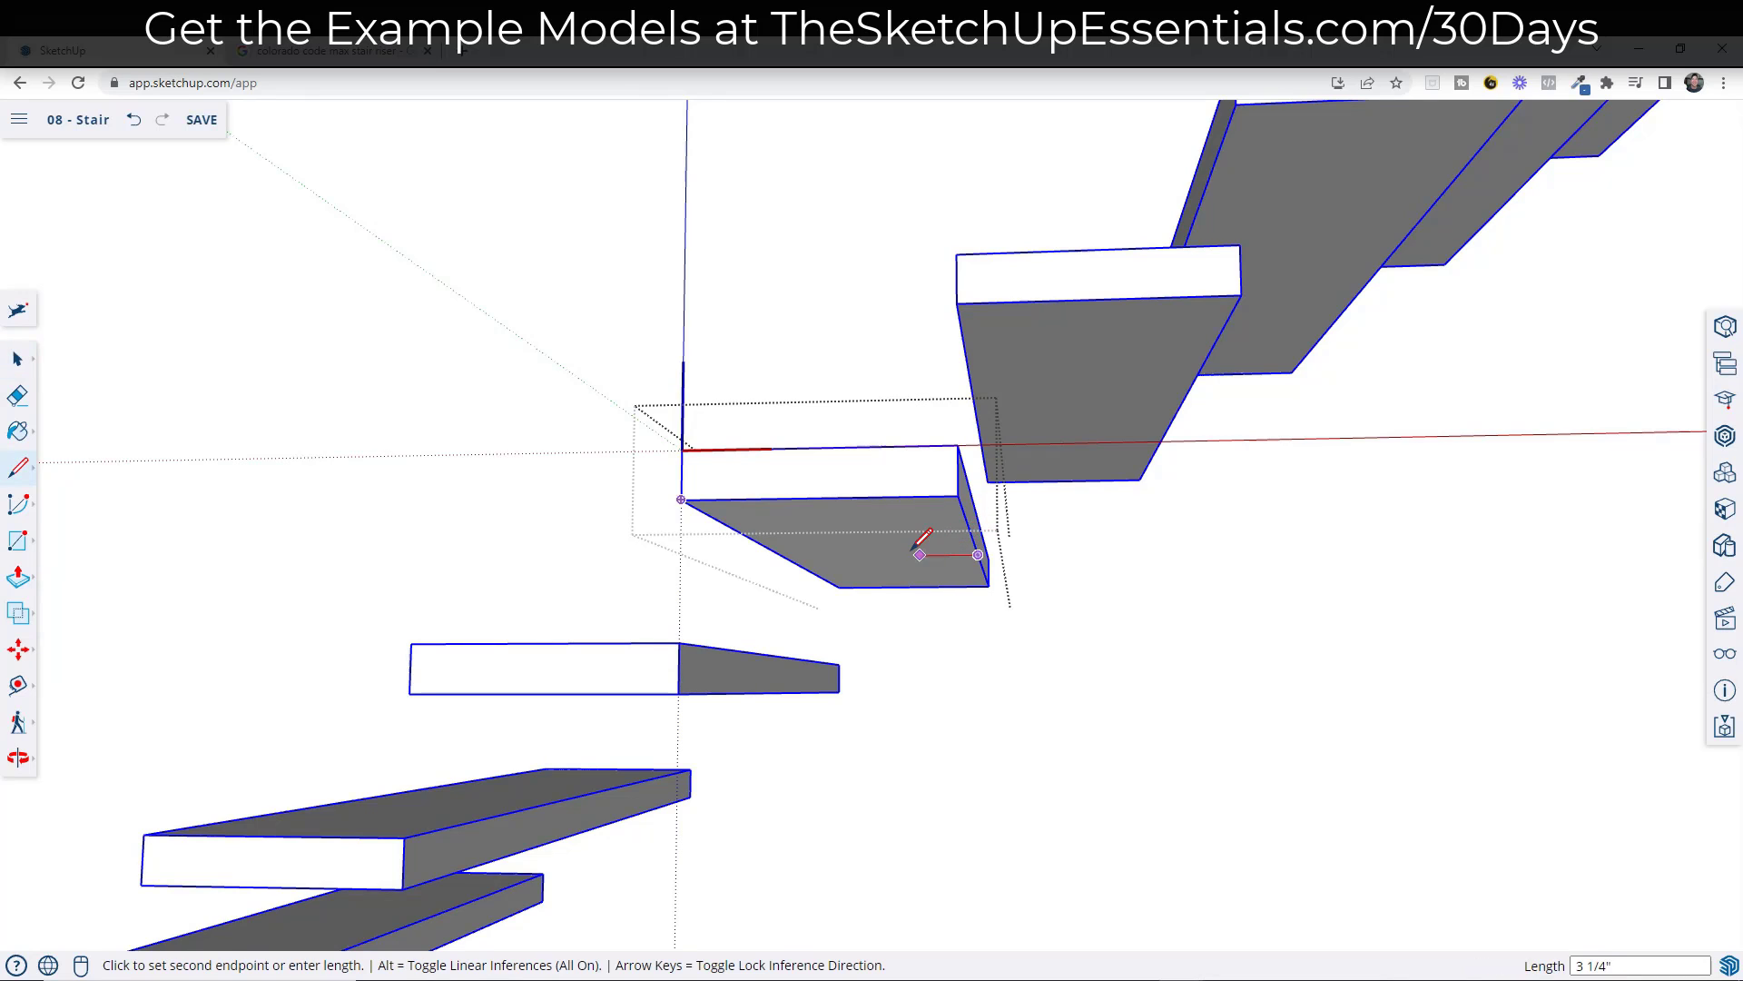
{"action": "key", "text": "Right"}
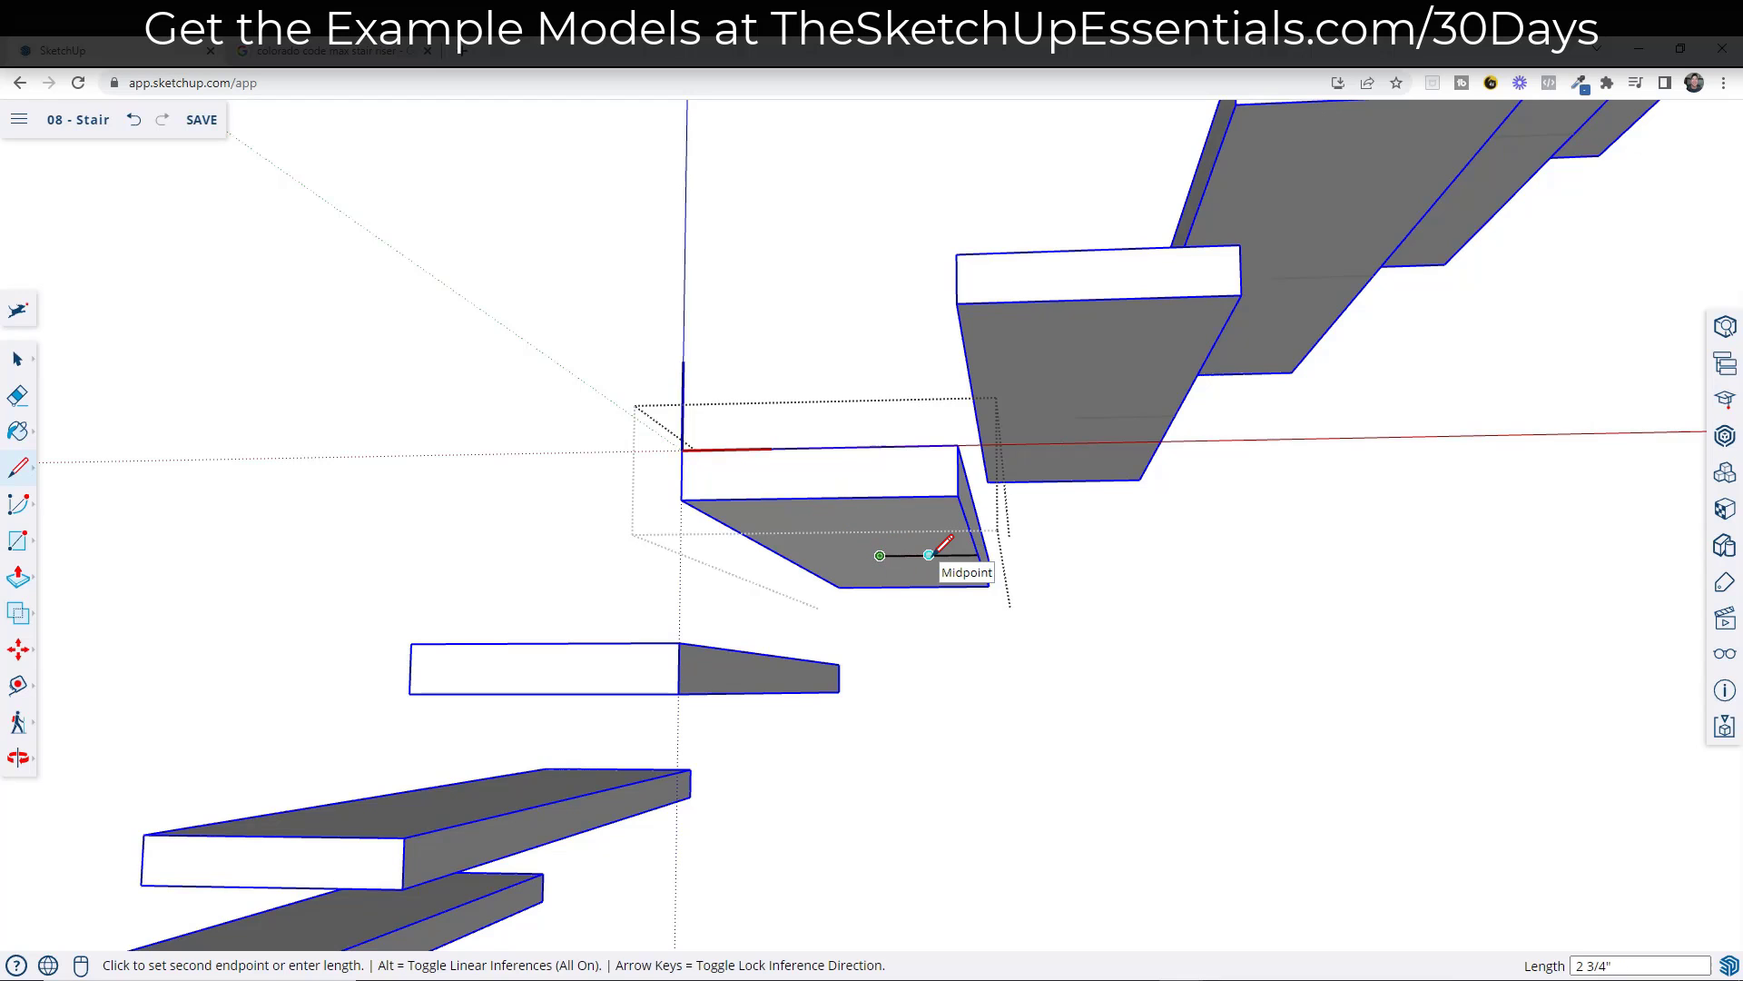
{"action": "type", "text": "2"}
{"action": "key", "text": "Return"}
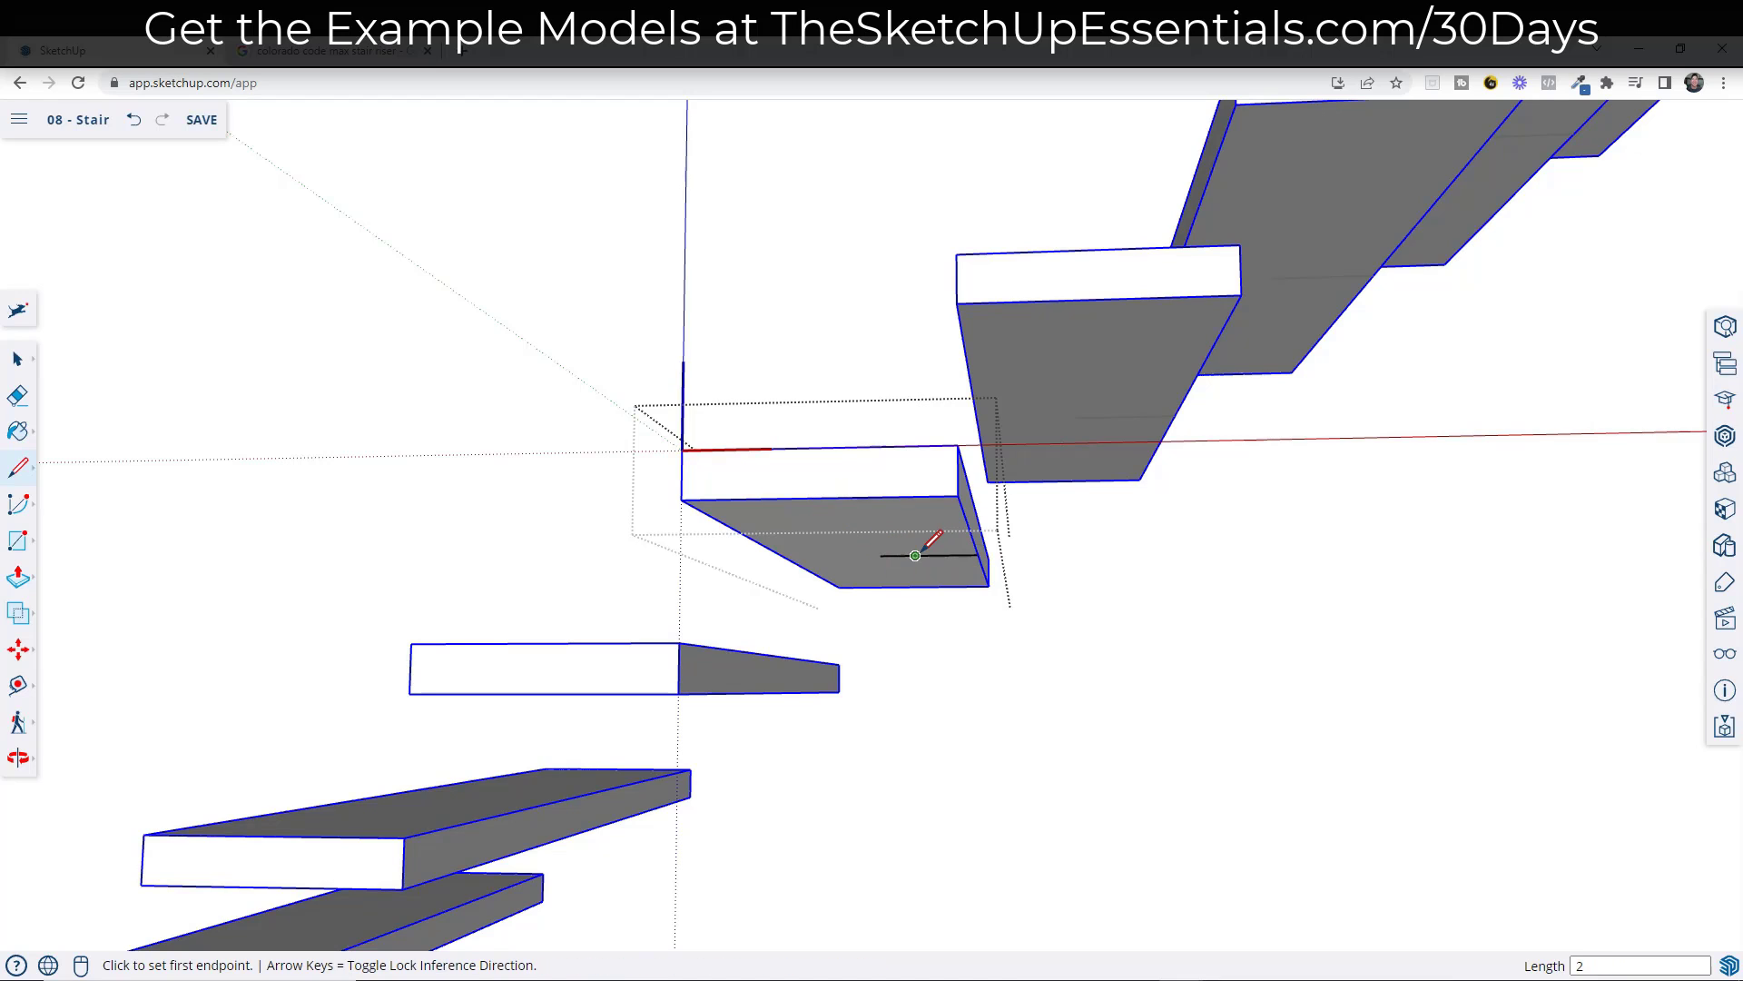
{"action": "left_click", "coordinate": [916, 555]}
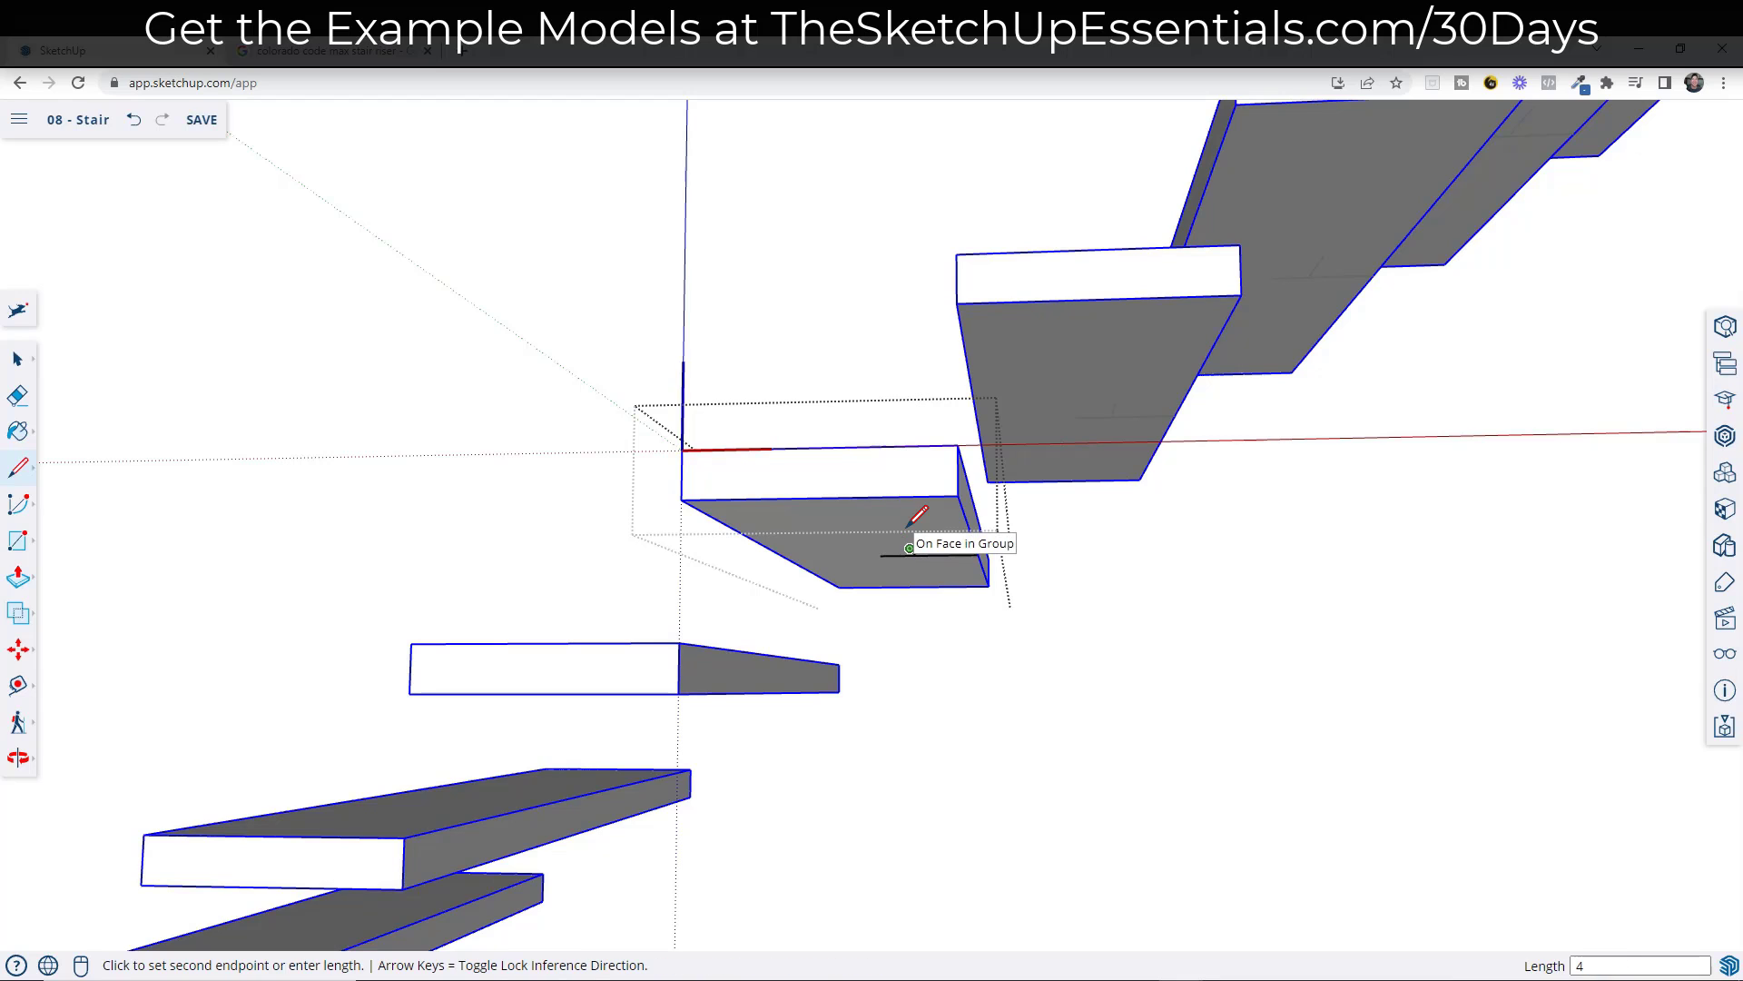
{"action": "key", "text": "Return"}
{"action": "key", "text": "Escape"}
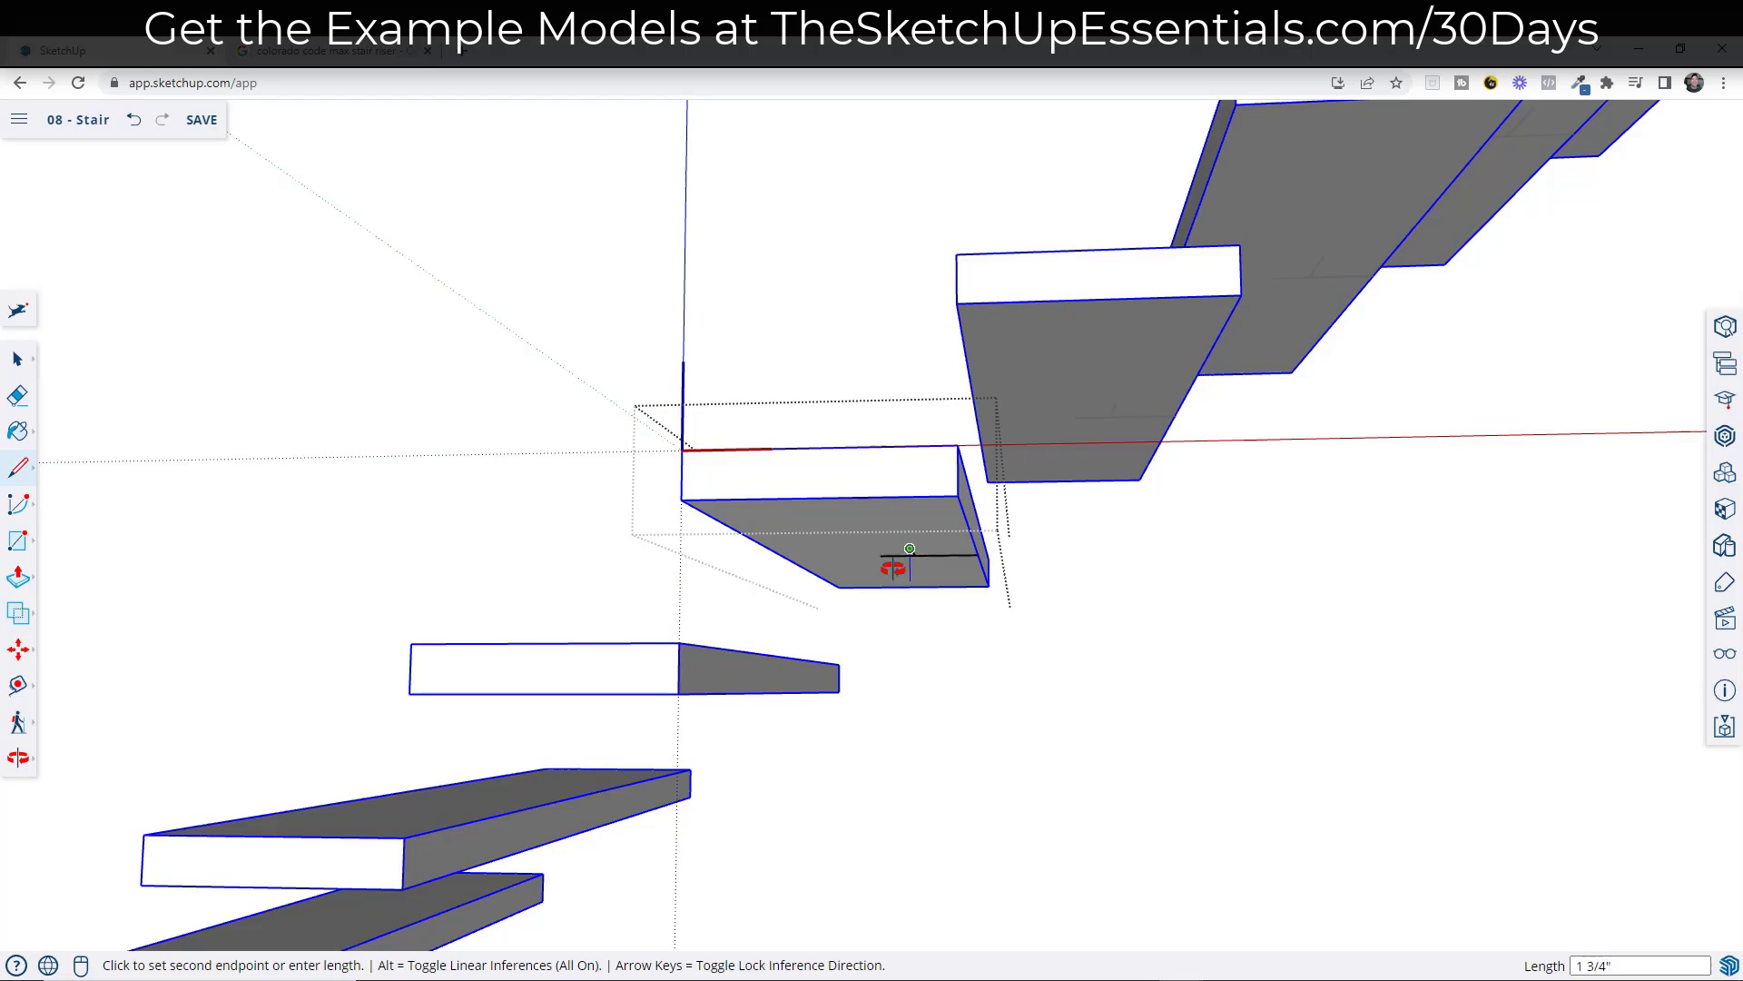
{"action": "middle_click_drag", "start_coordinate": [896, 564], "coordinate": [773, 499]}
- Outline a 4" deep rectangle on the tread's underside, extending 2" to each side of the centre line
{"action": "left_click", "coordinate": [881, 532]}
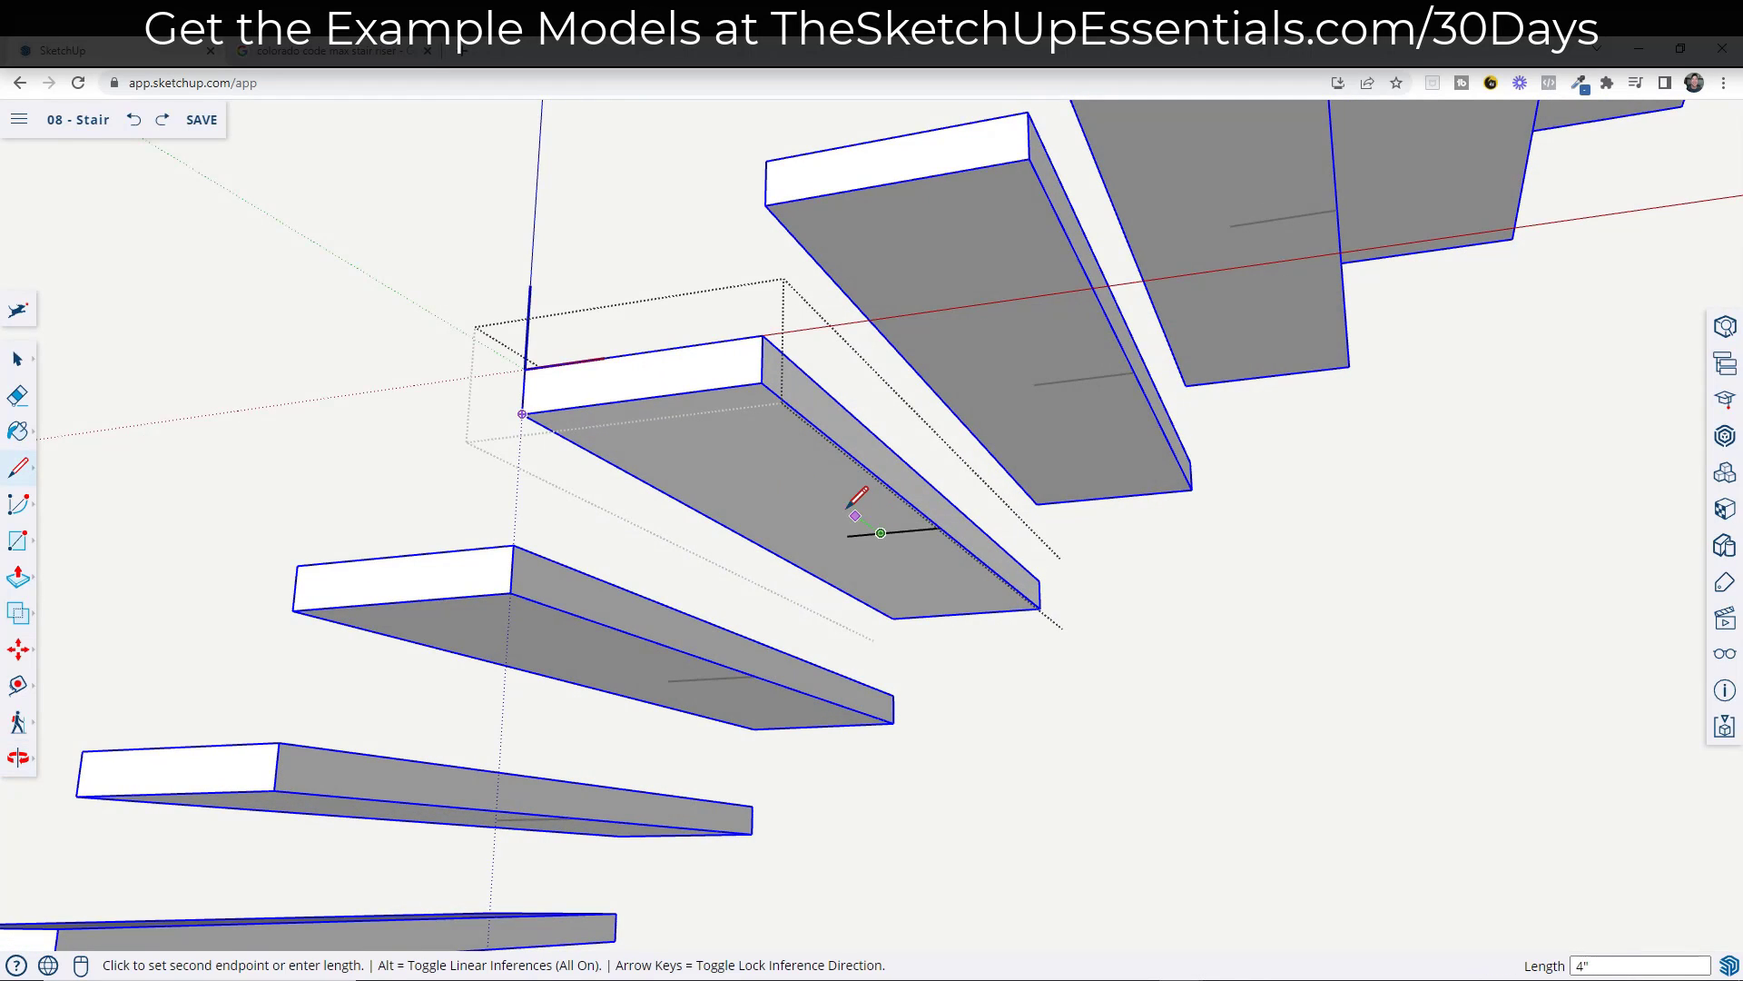
{"action": "type", "text": "2"}
{"action": "key", "text": "Return"}
{"action": "left_click", "coordinate": [800, 529]}
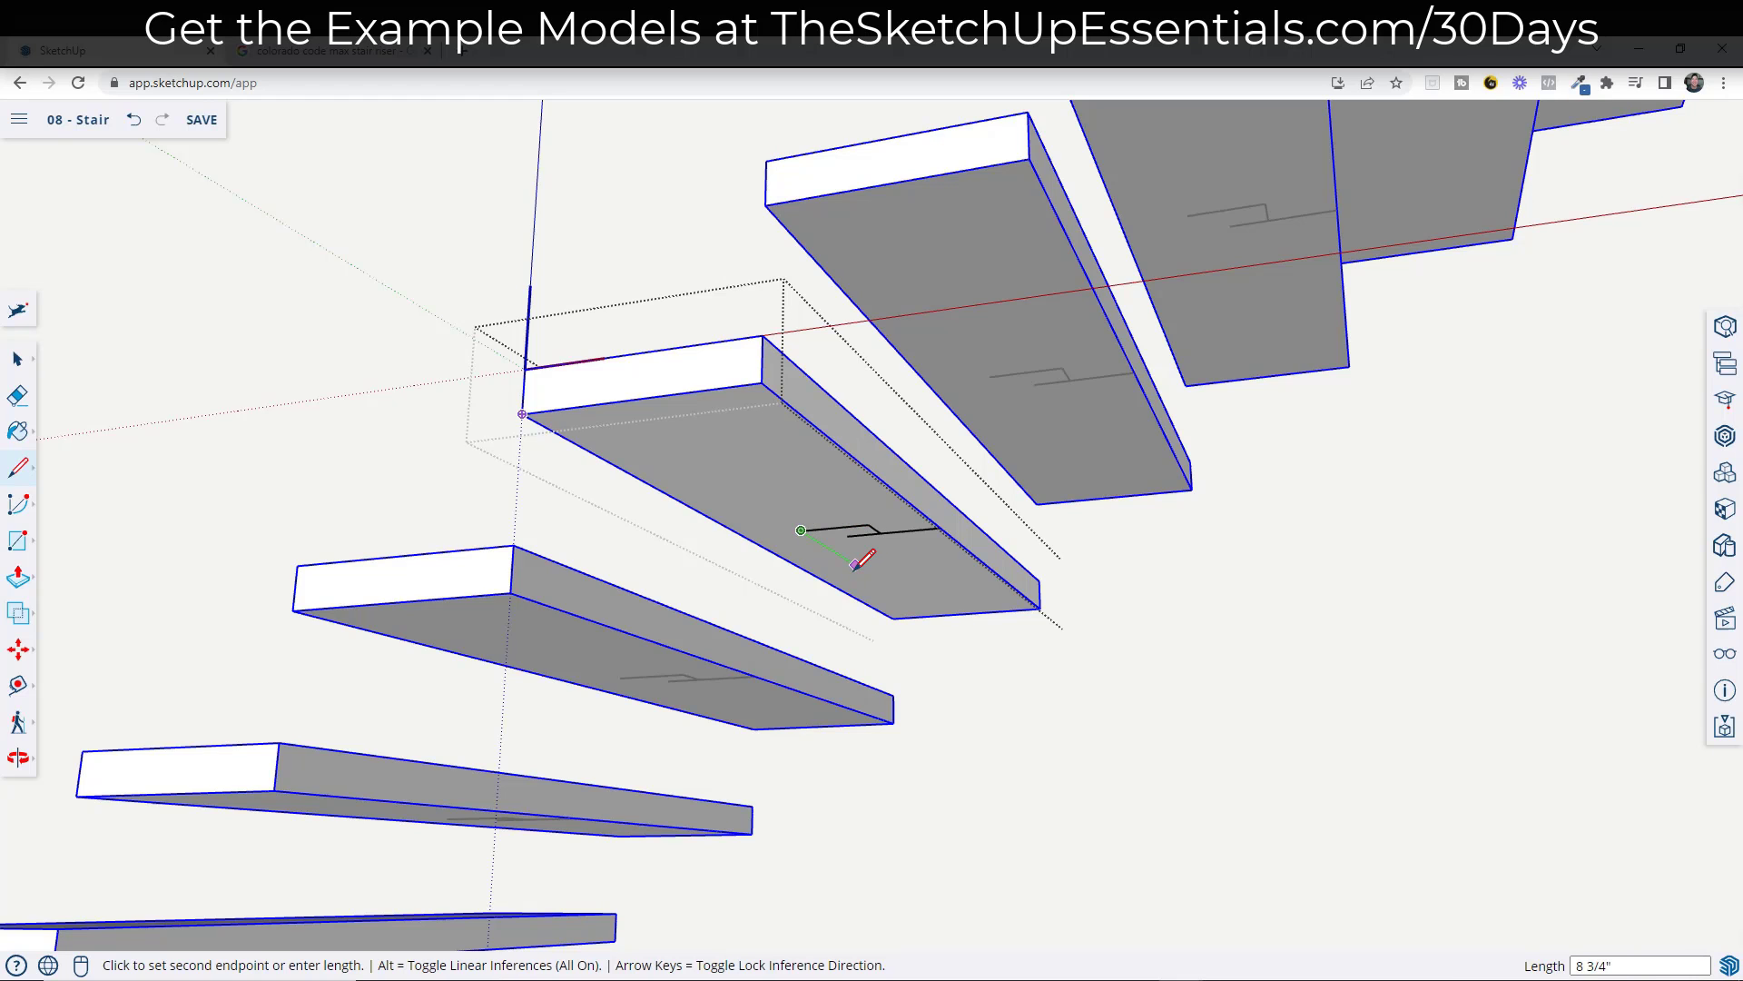
{"action": "type", "text": "4"}
{"action": "key", "text": "Return"}
{"action": "scroll", "coordinate": [873, 542], "scroll_direction": "up", "scroll_amount": 5}
{"action": "left_click", "coordinate": [907, 537]}
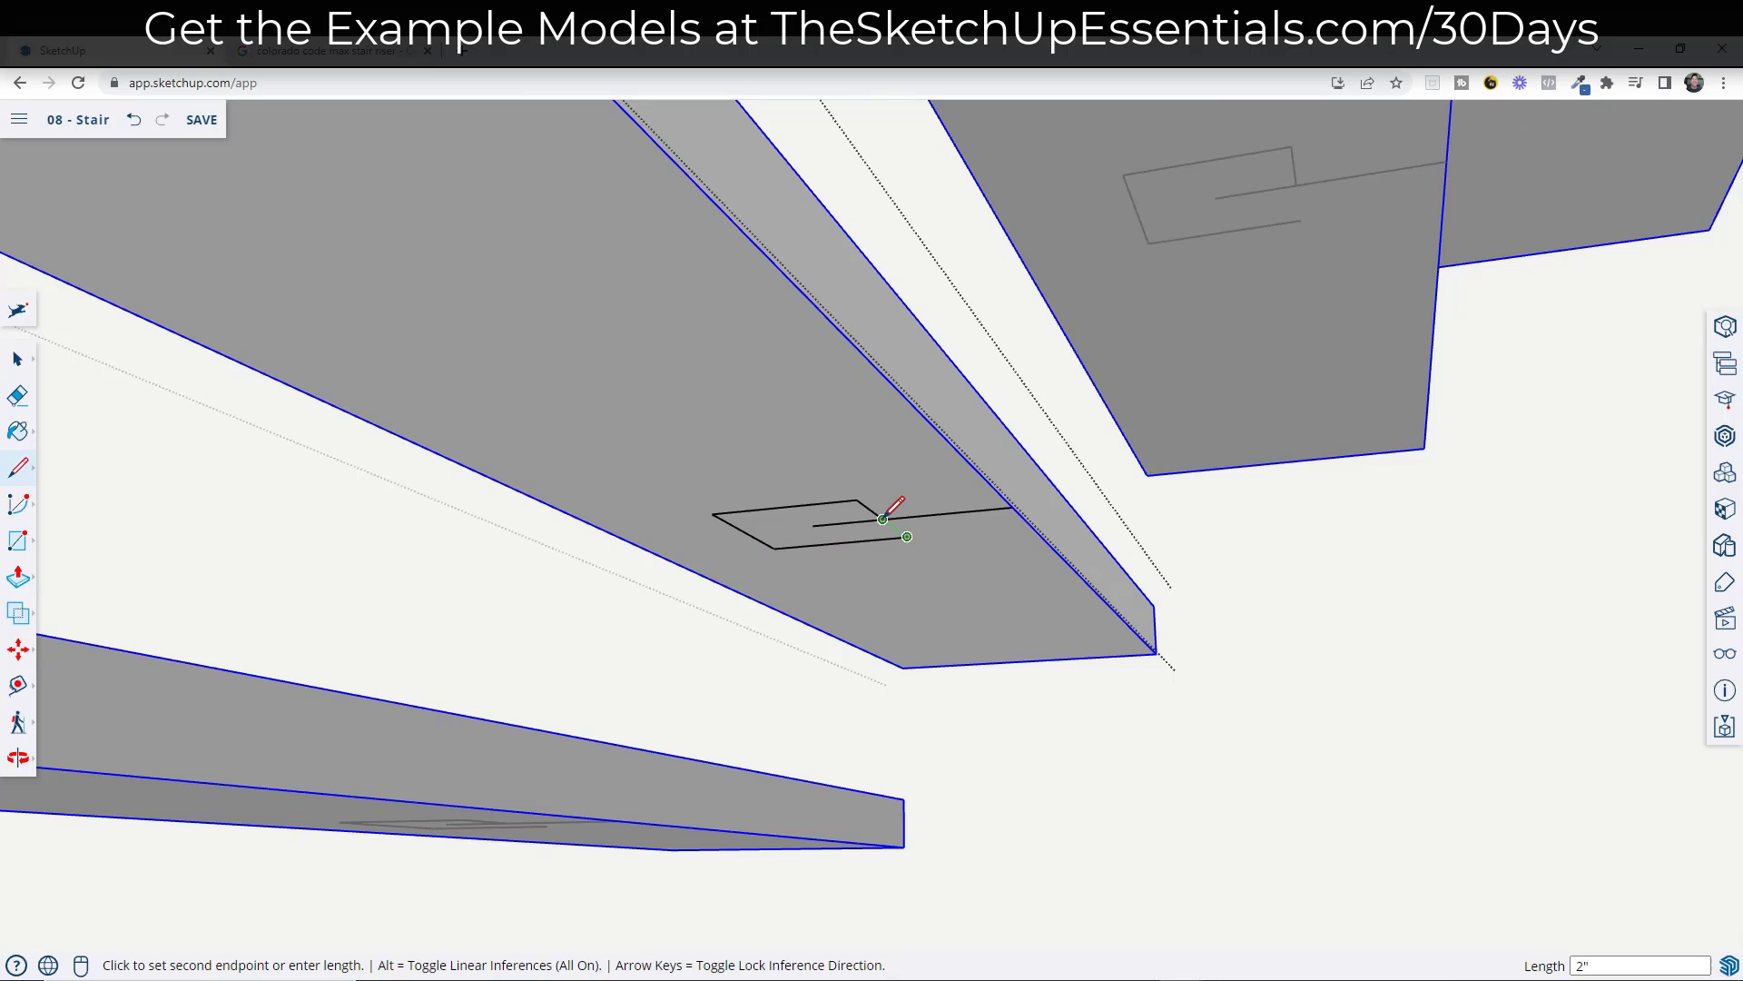
{"action": "left_click", "coordinate": [856, 500]}
- Erase the centre line segments inside and beside the underside rectangle
{"action": "key", "text": "e"}
{"action": "left_click", "coordinate": [834, 522]}
{"action": "left_click", "coordinate": [917, 514]}
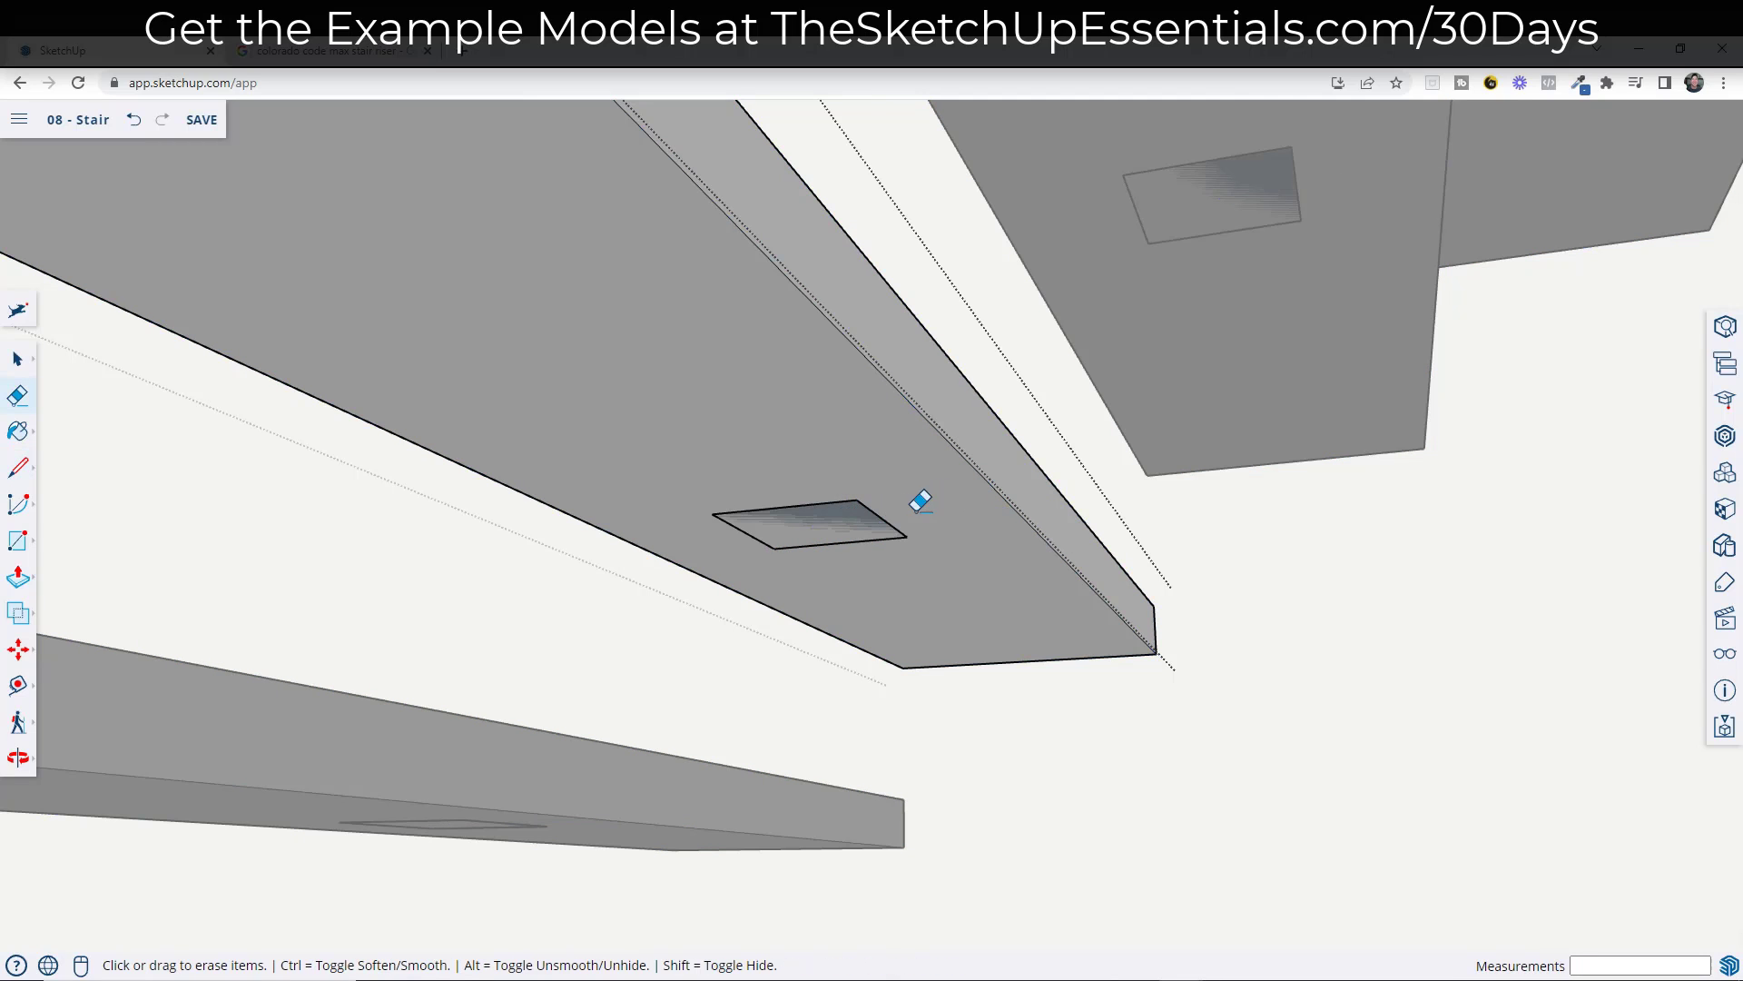
{"action": "key", "text": "space"}
- Push/Pull the underside rectangle downward into a plate about 3/16" thick and make it a group
{"action": "key", "text": "p"}
{"action": "left_click", "coordinate": [840, 547]}
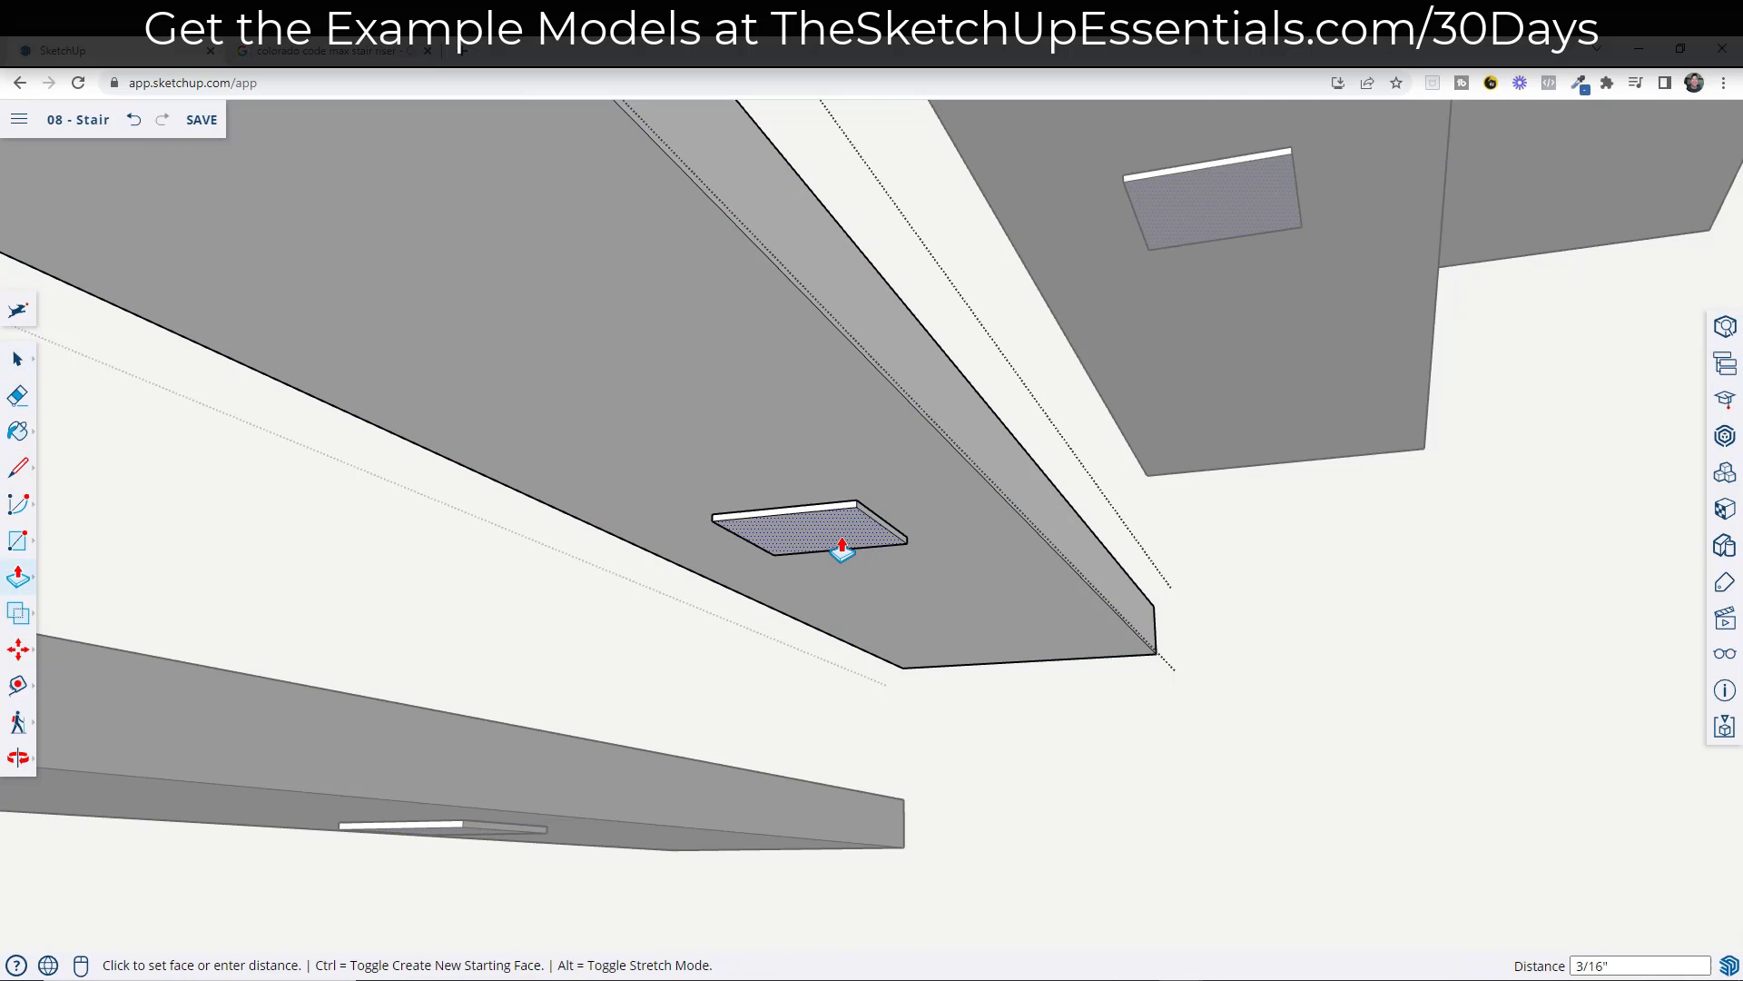
{"action": "left_click", "coordinate": [840, 546]}
{"action": "key", "text": "space"}
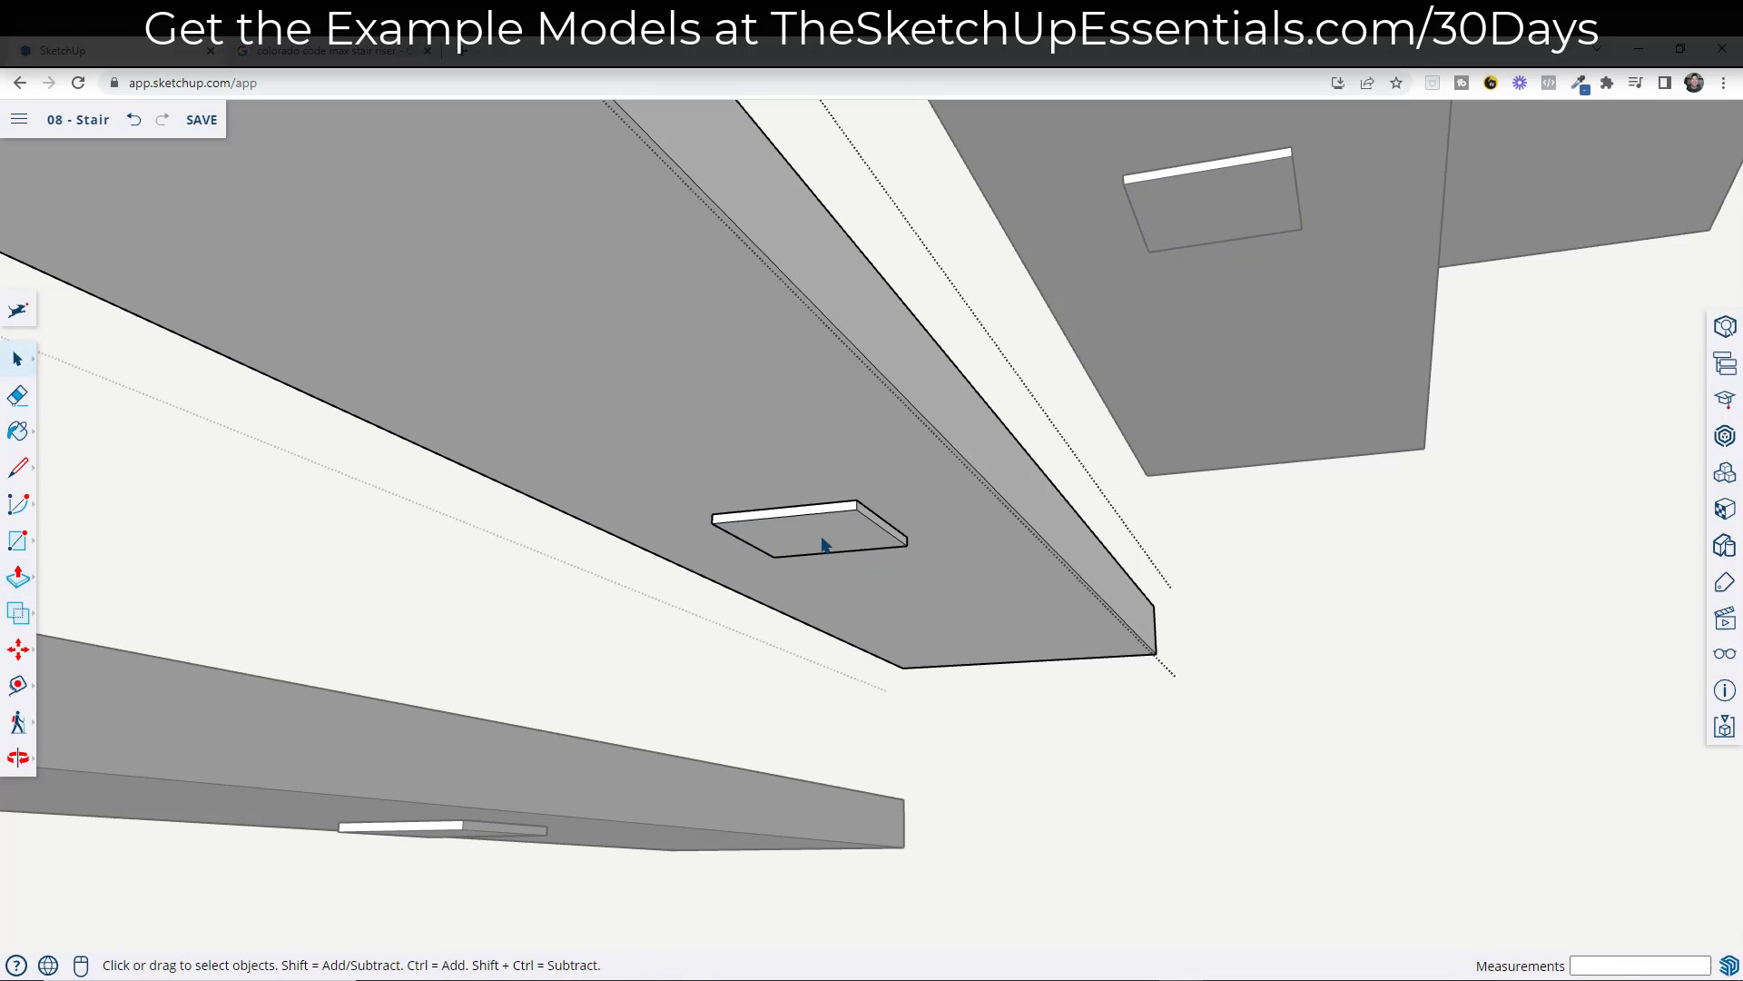
{"action": "triple_click", "coordinate": [824, 545]}
{"action": "right_click", "coordinate": [822, 545]}
{"action": "left_click", "coordinate": [890, 735]}
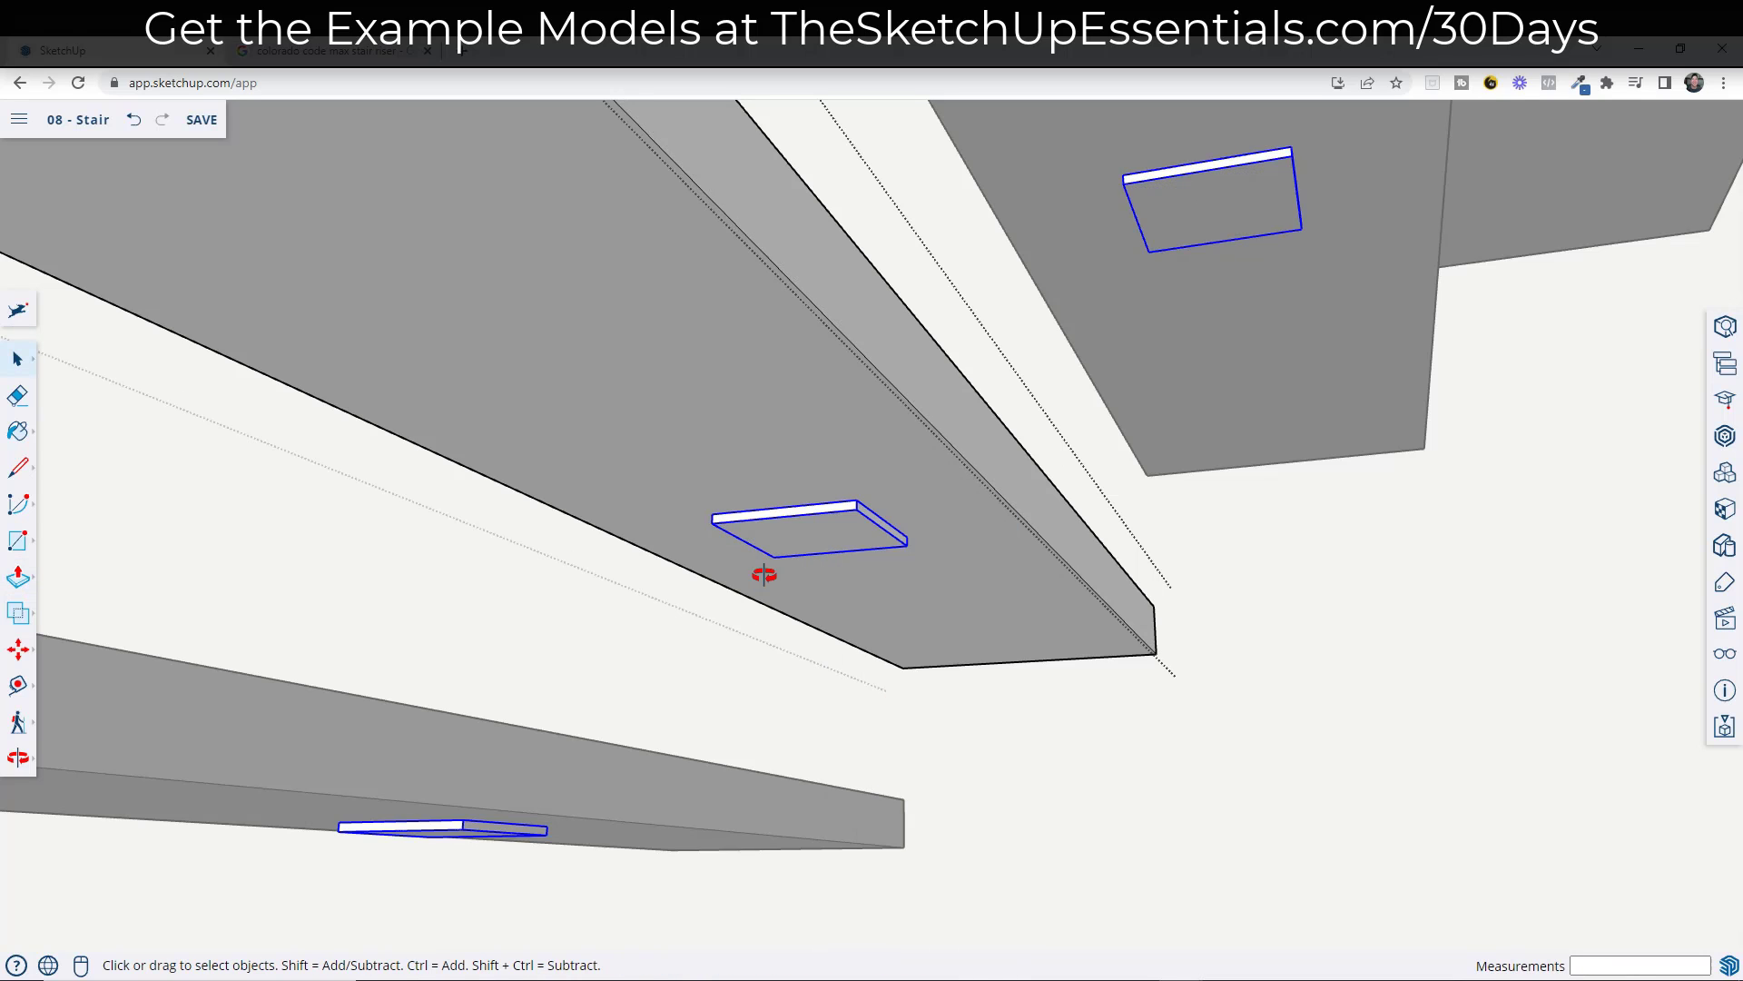
- Draw a sloped line from the midpoint of the lower tread's long underside edge to the matching midpoint on the edited tread
{"action": "middle_click_drag", "start_coordinate": [763, 577], "coordinate": [865, 627]}
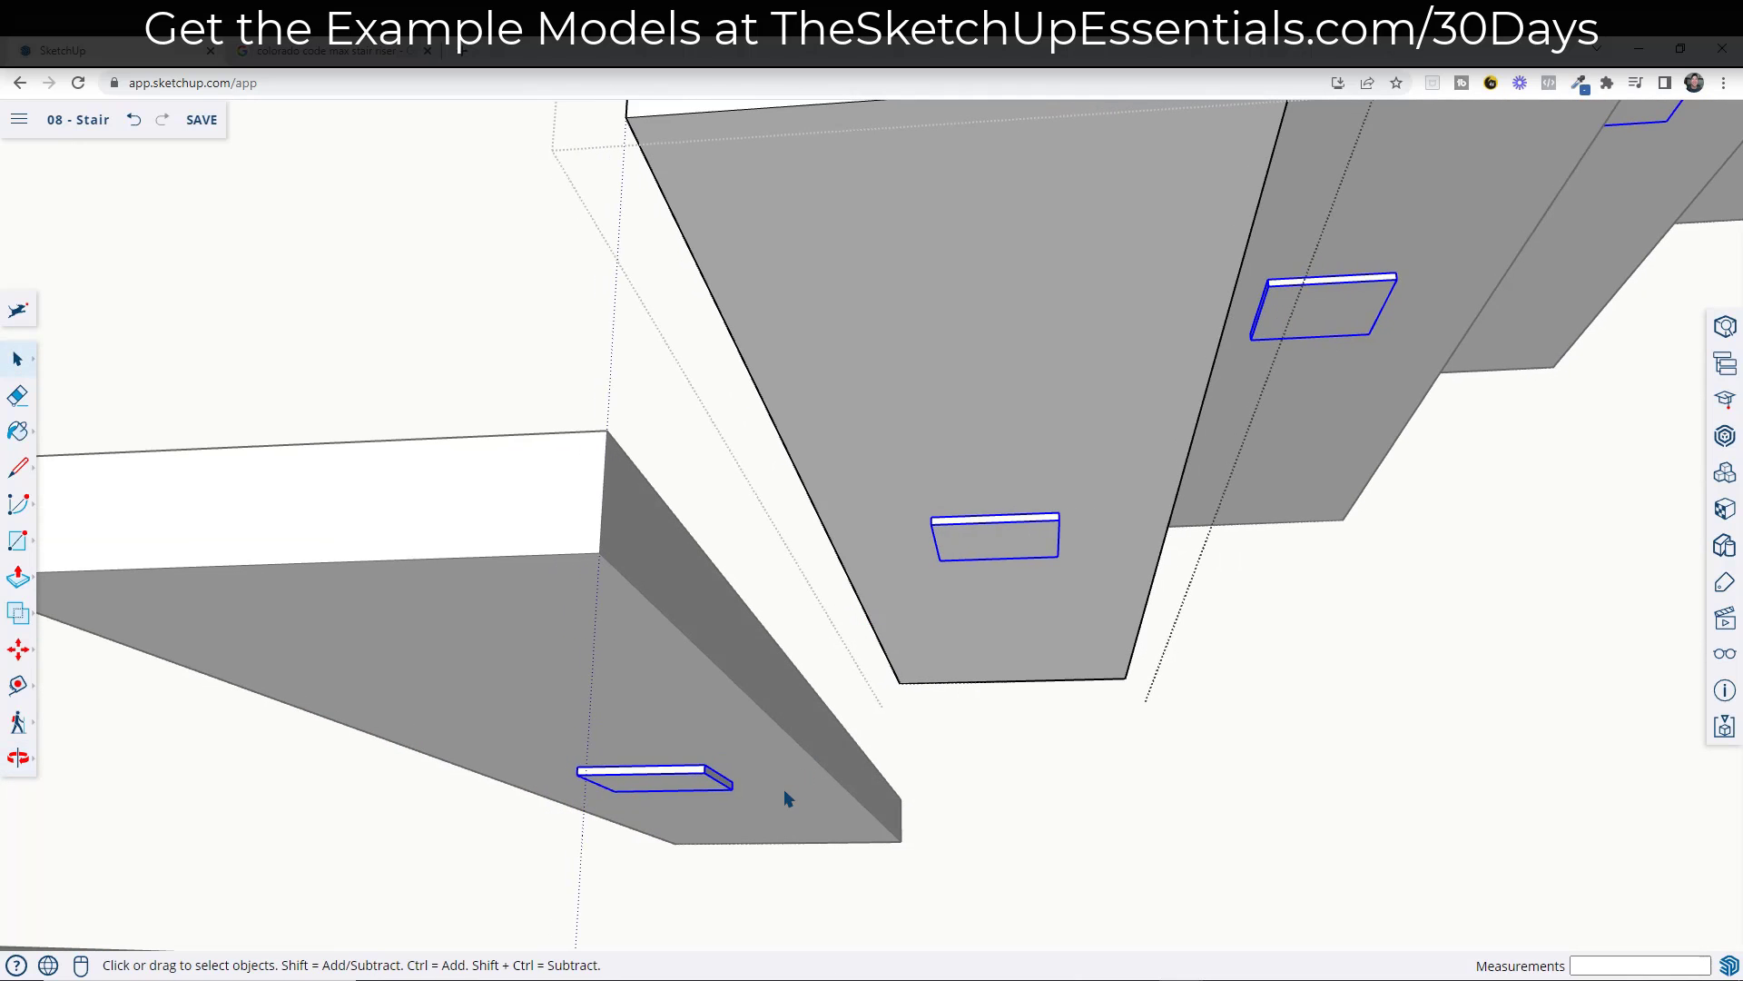
{"action": "key", "text": "l"}
{"action": "scroll", "coordinate": [727, 774], "scroll_direction": "up", "scroll_amount": 3}
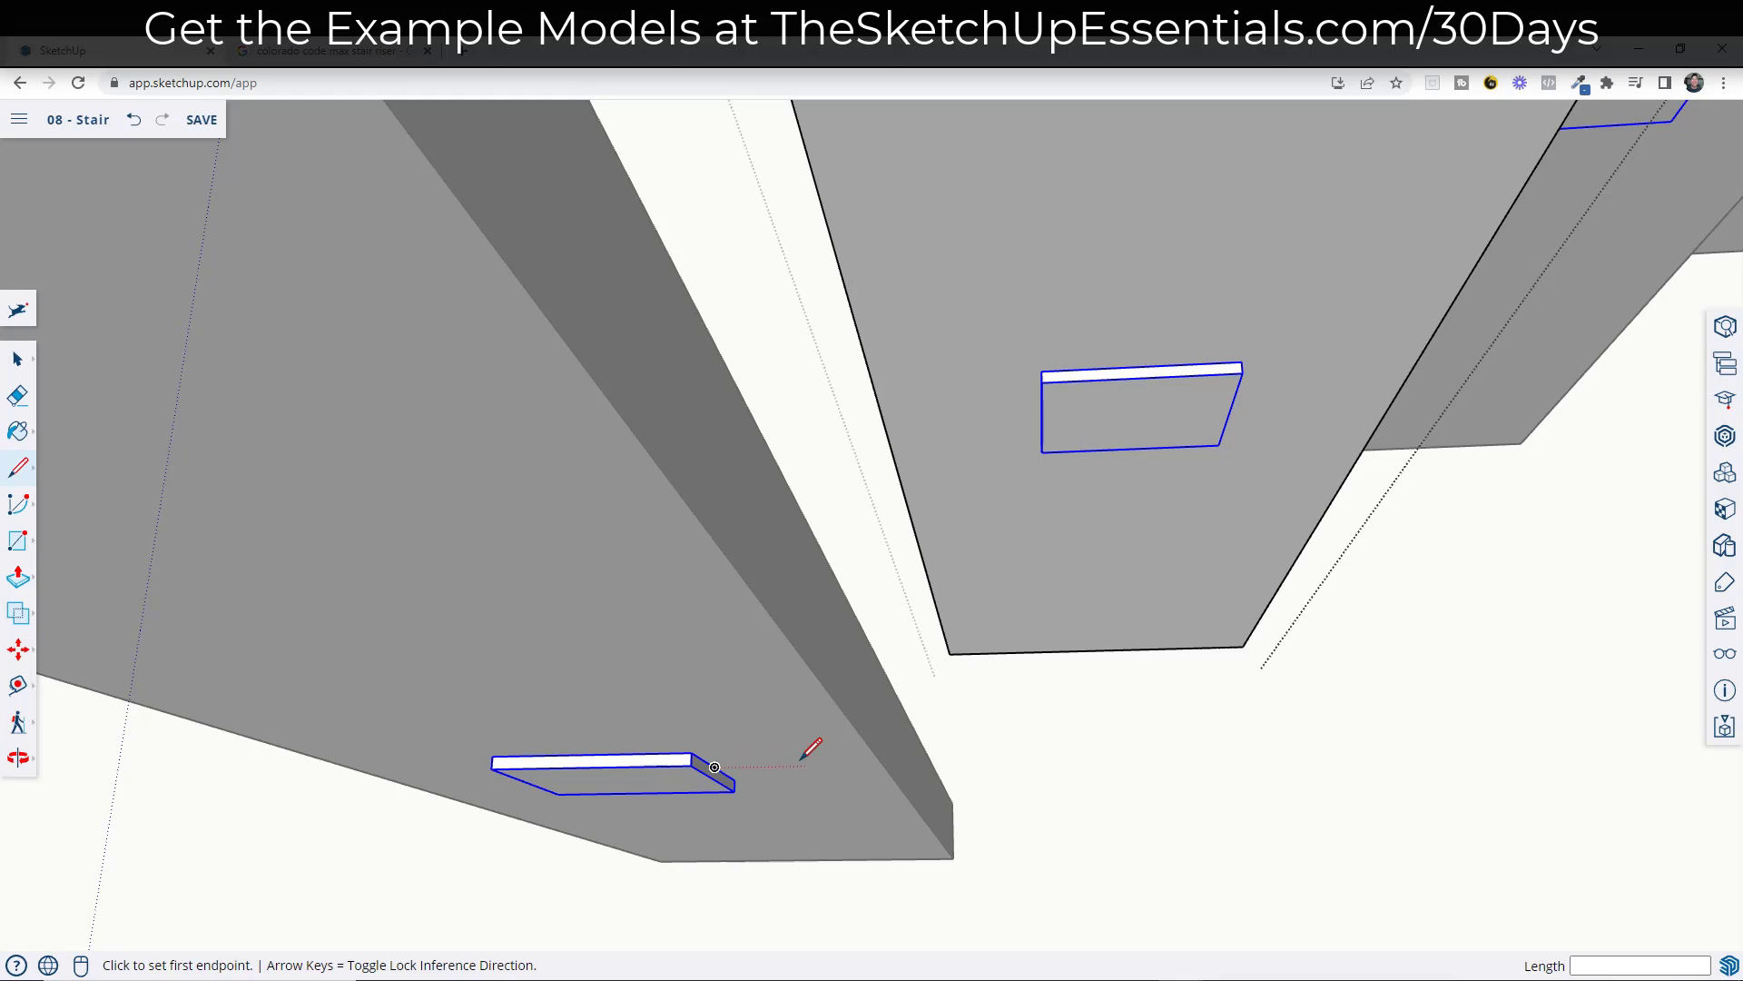
{"action": "left_click", "coordinate": [882, 764]}
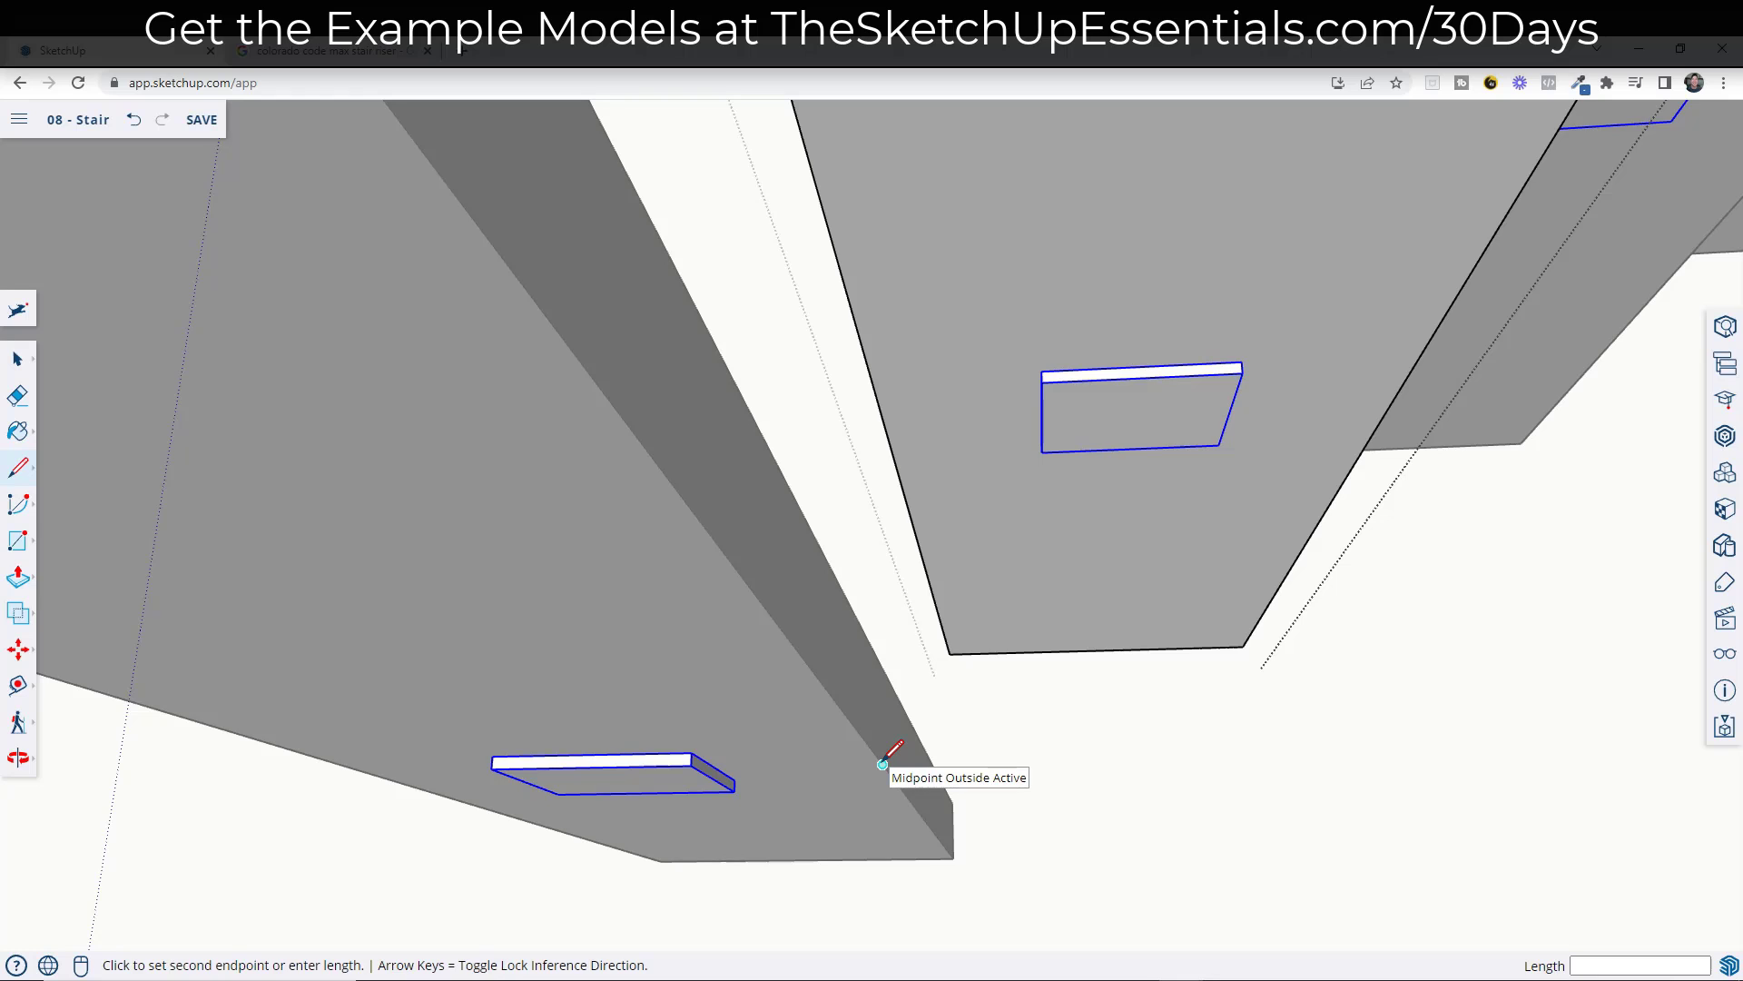
{"action": "scroll", "coordinate": [883, 765], "scroll_direction": "down", "scroll_amount": 3}
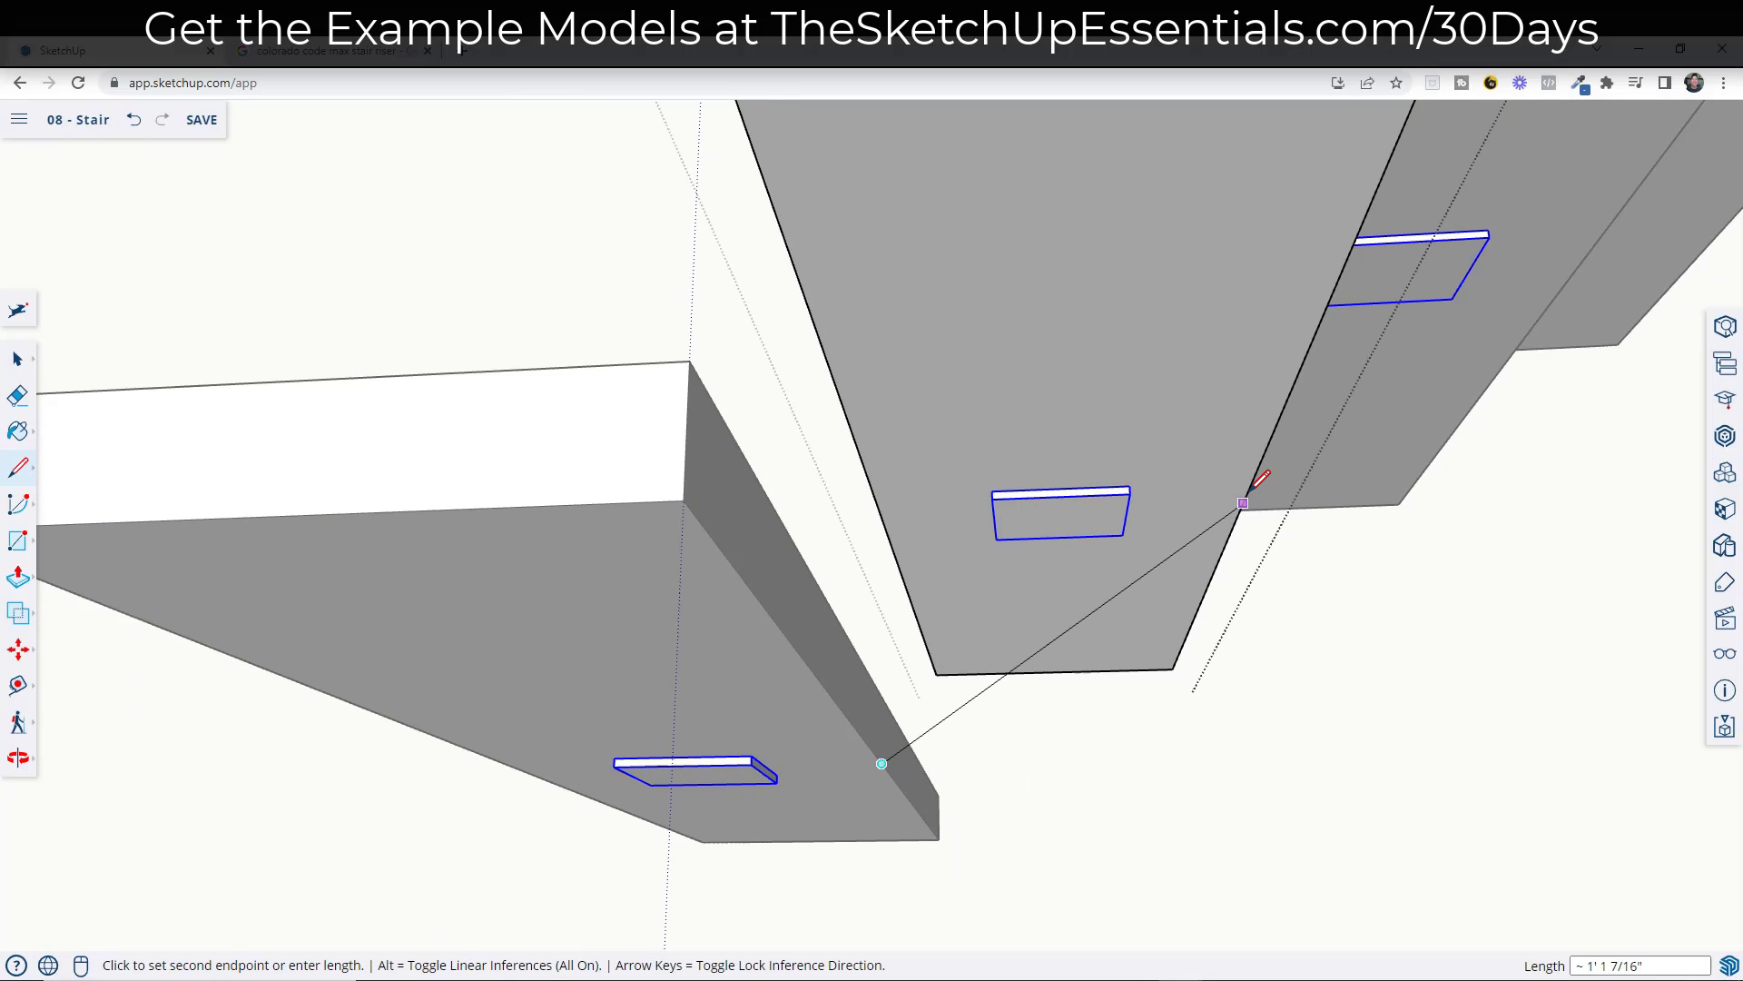
{"action": "middle_click_drag", "start_coordinate": [1244, 502], "coordinate": [1080, 547]}
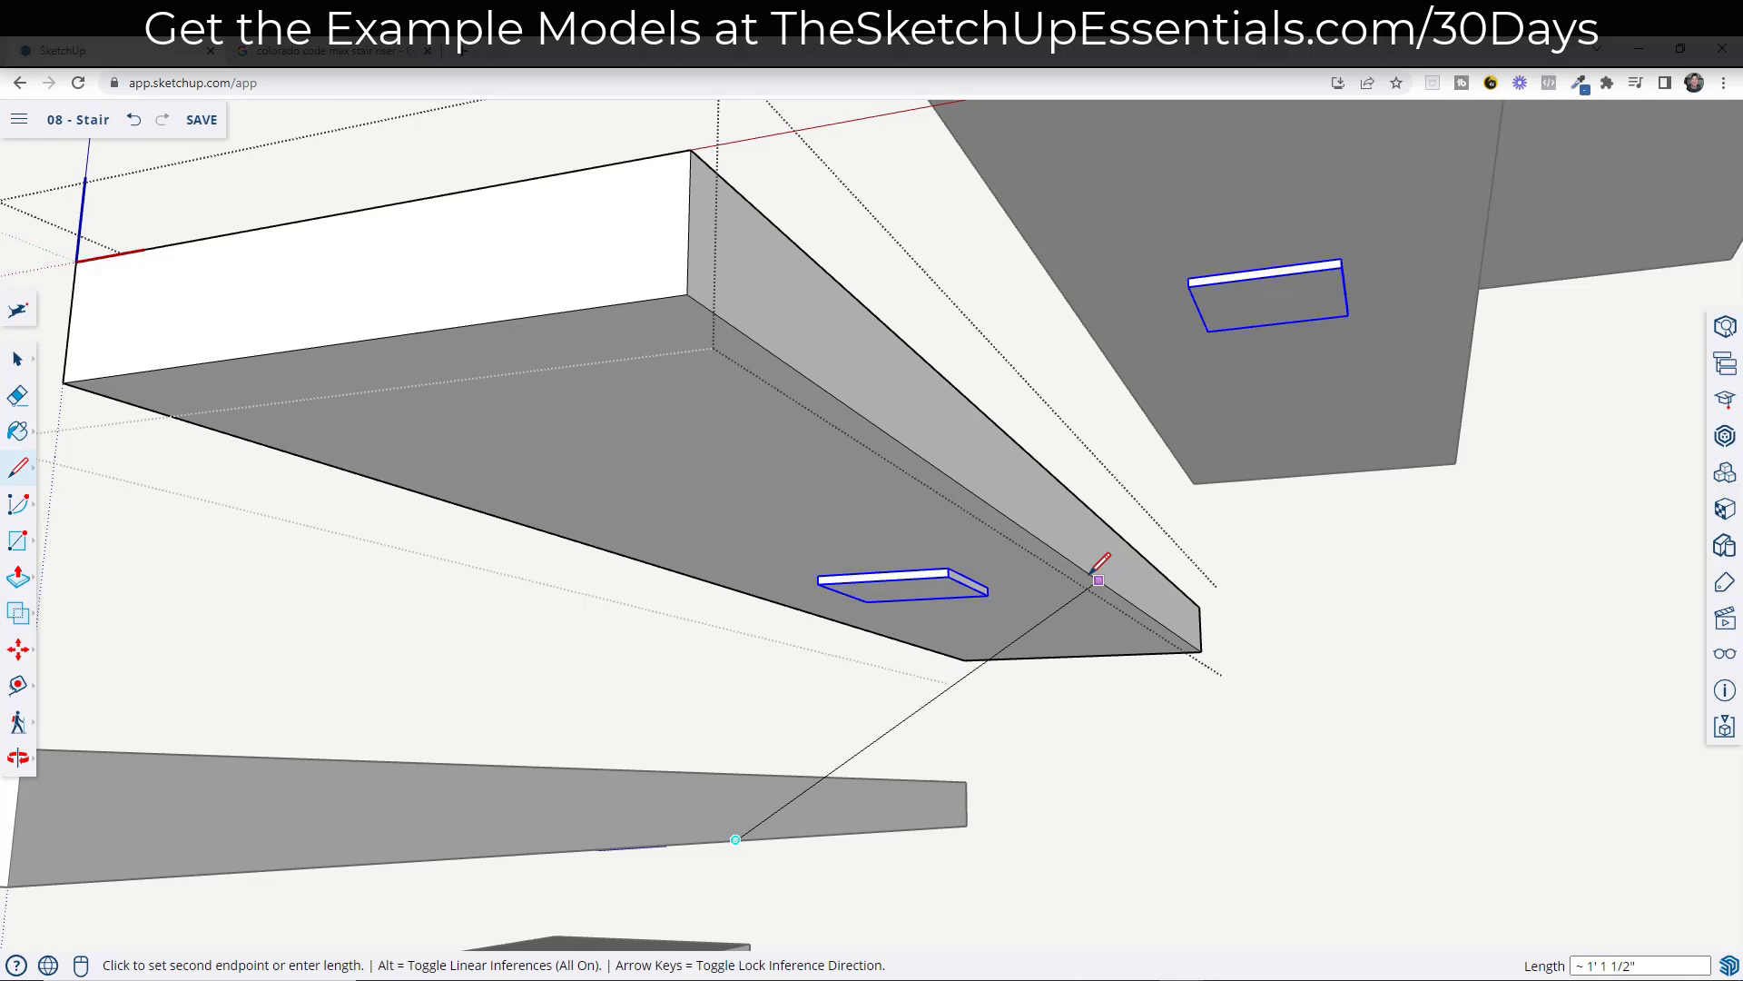
{"action": "left_click", "coordinate": [1086, 570]}
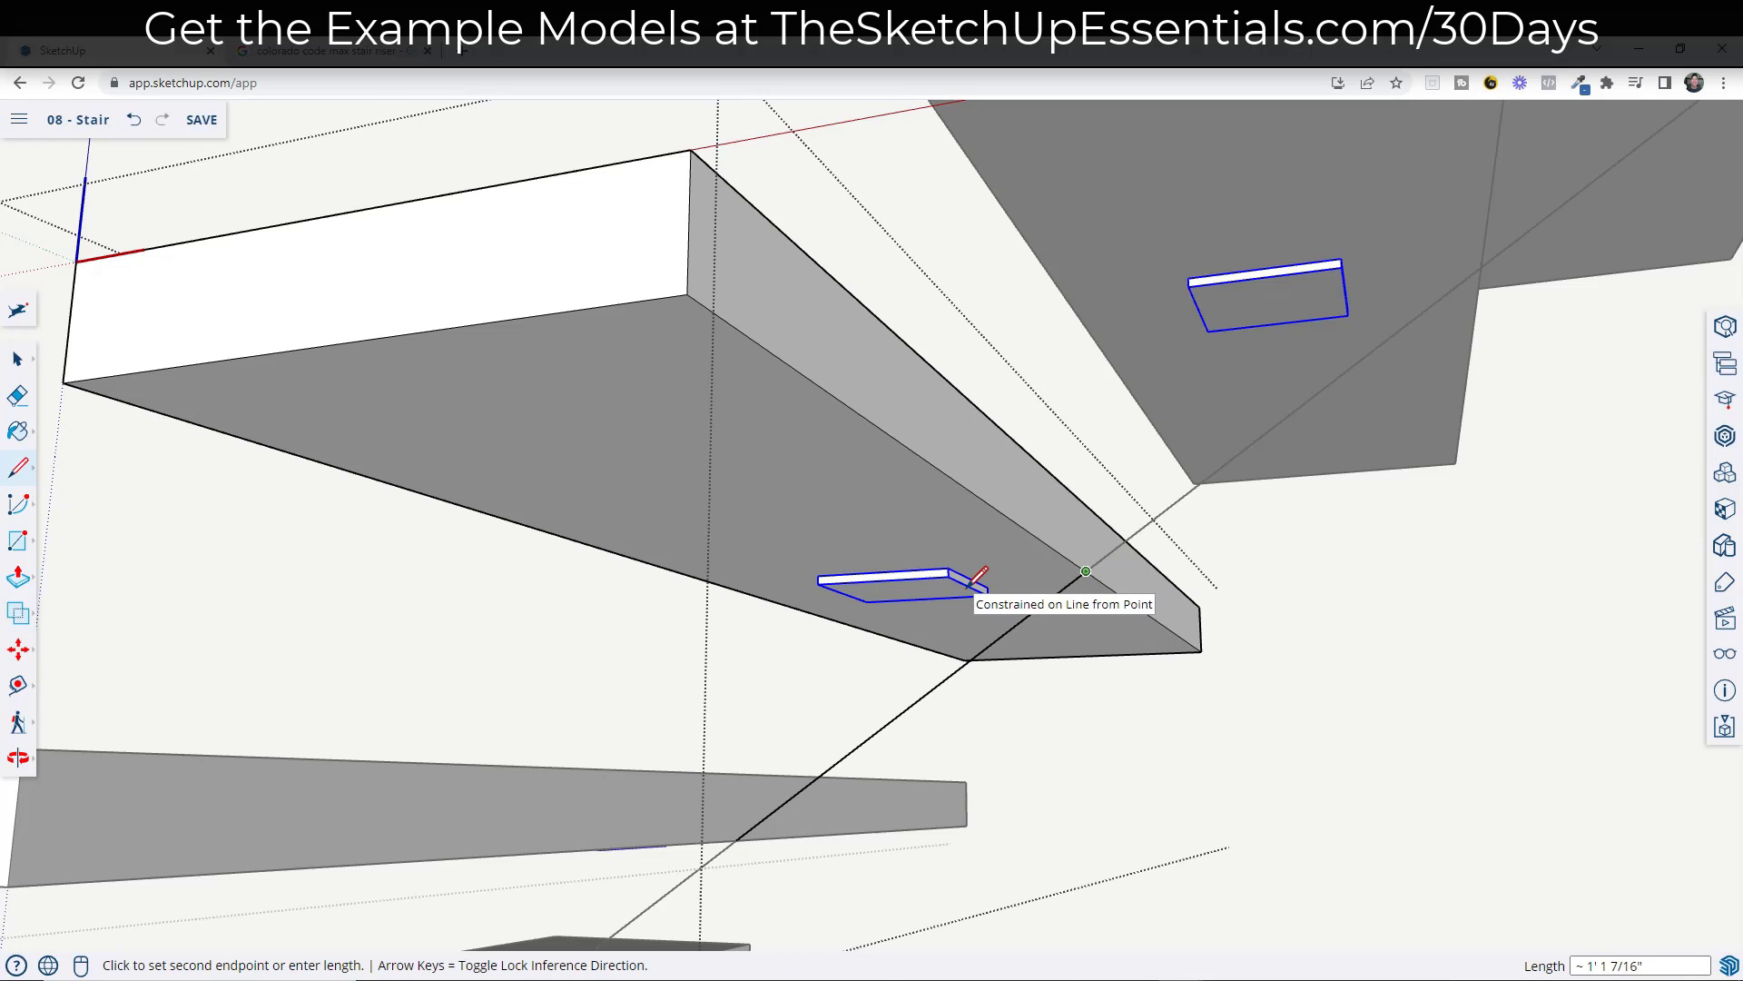
- Draw a 4" line downward from the upper end of the sloped line, perpendicular to it
{"action": "scroll", "coordinate": [1069, 626], "scroll_direction": "down", "scroll_amount": 6}
{"action": "key", "text": "space"}
{"action": "middle_click_drag", "start_coordinate": [1055, 667], "coordinate": [1166, 691]}
{"action": "scroll", "coordinate": [1044, 643], "scroll_direction": "up", "scroll_amount": 3}
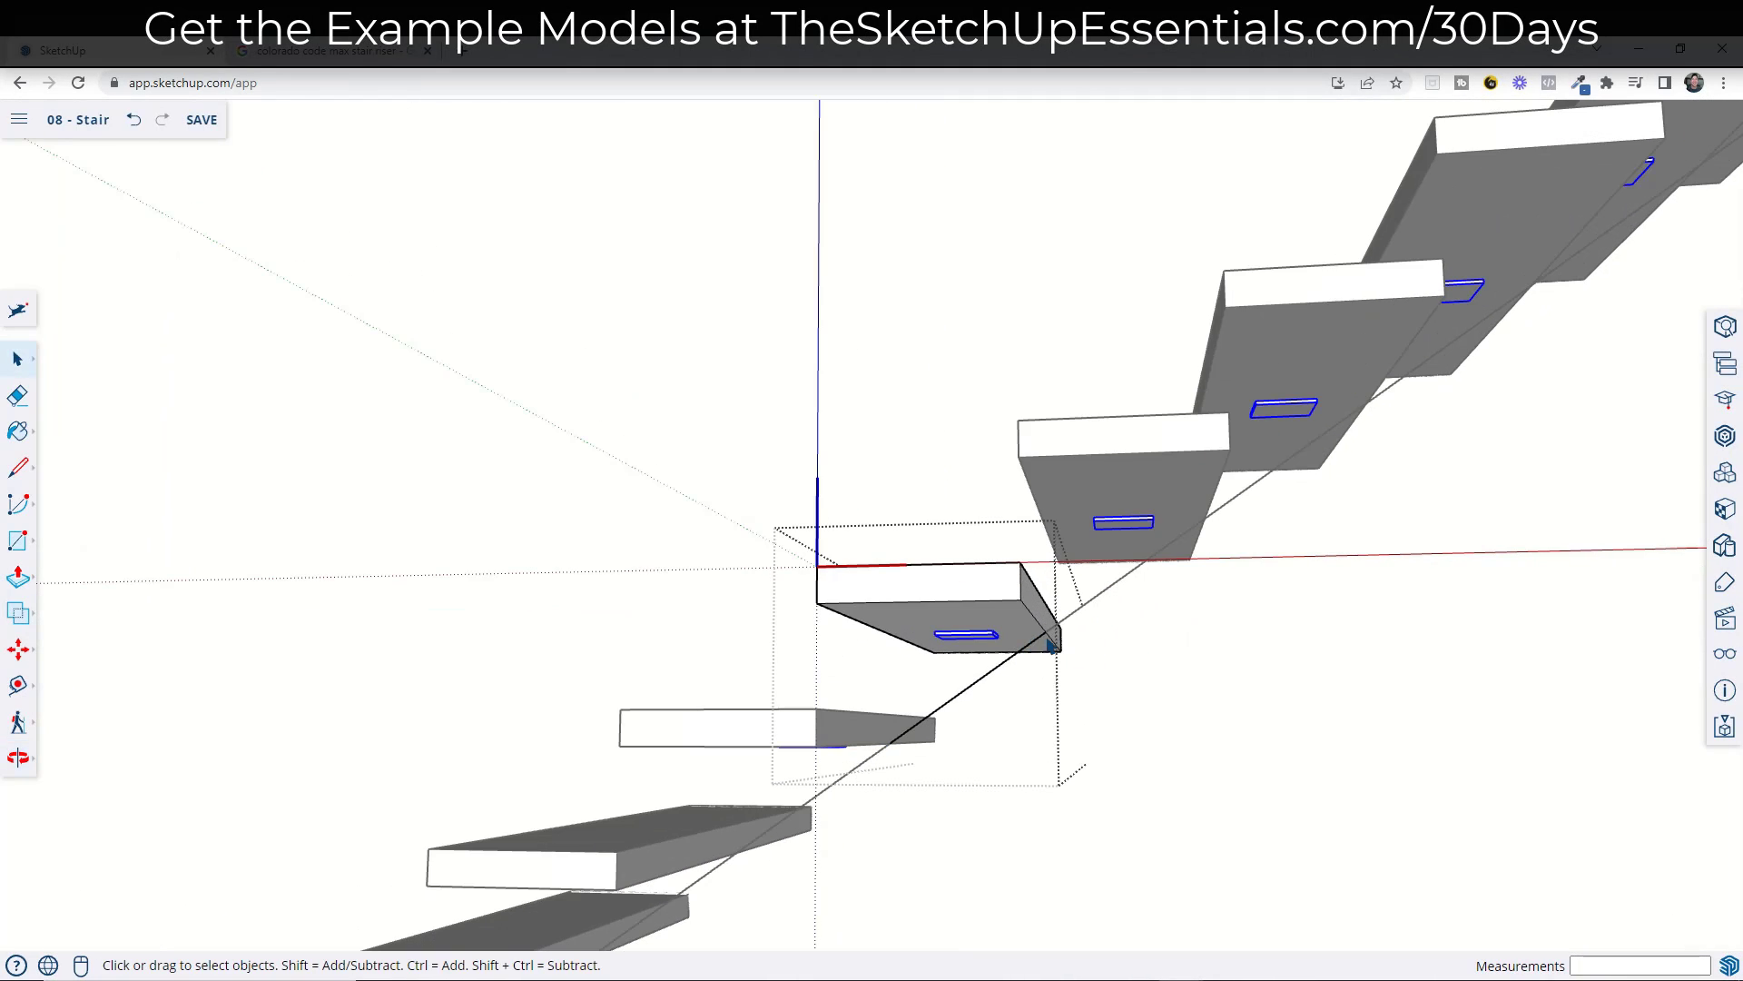
{"action": "scroll", "coordinate": [1052, 643], "scroll_direction": "up", "scroll_amount": 3}
{"action": "key", "text": "l"}
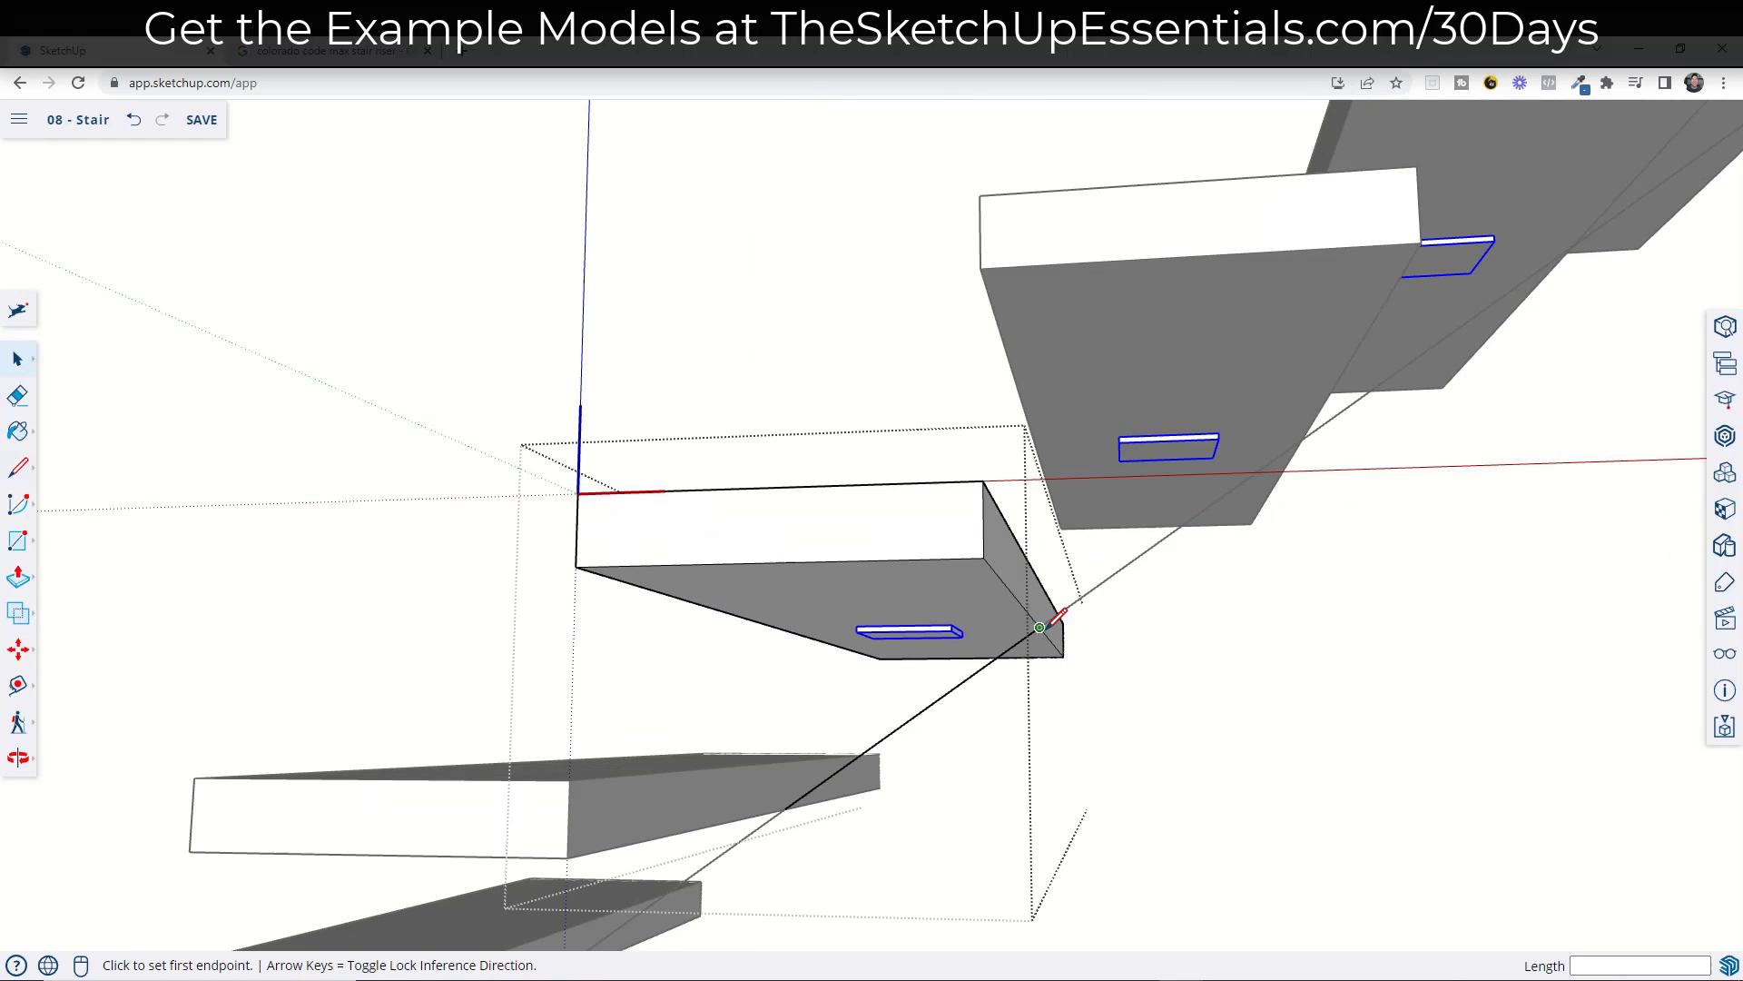
{"action": "left_click", "coordinate": [1039, 627]}
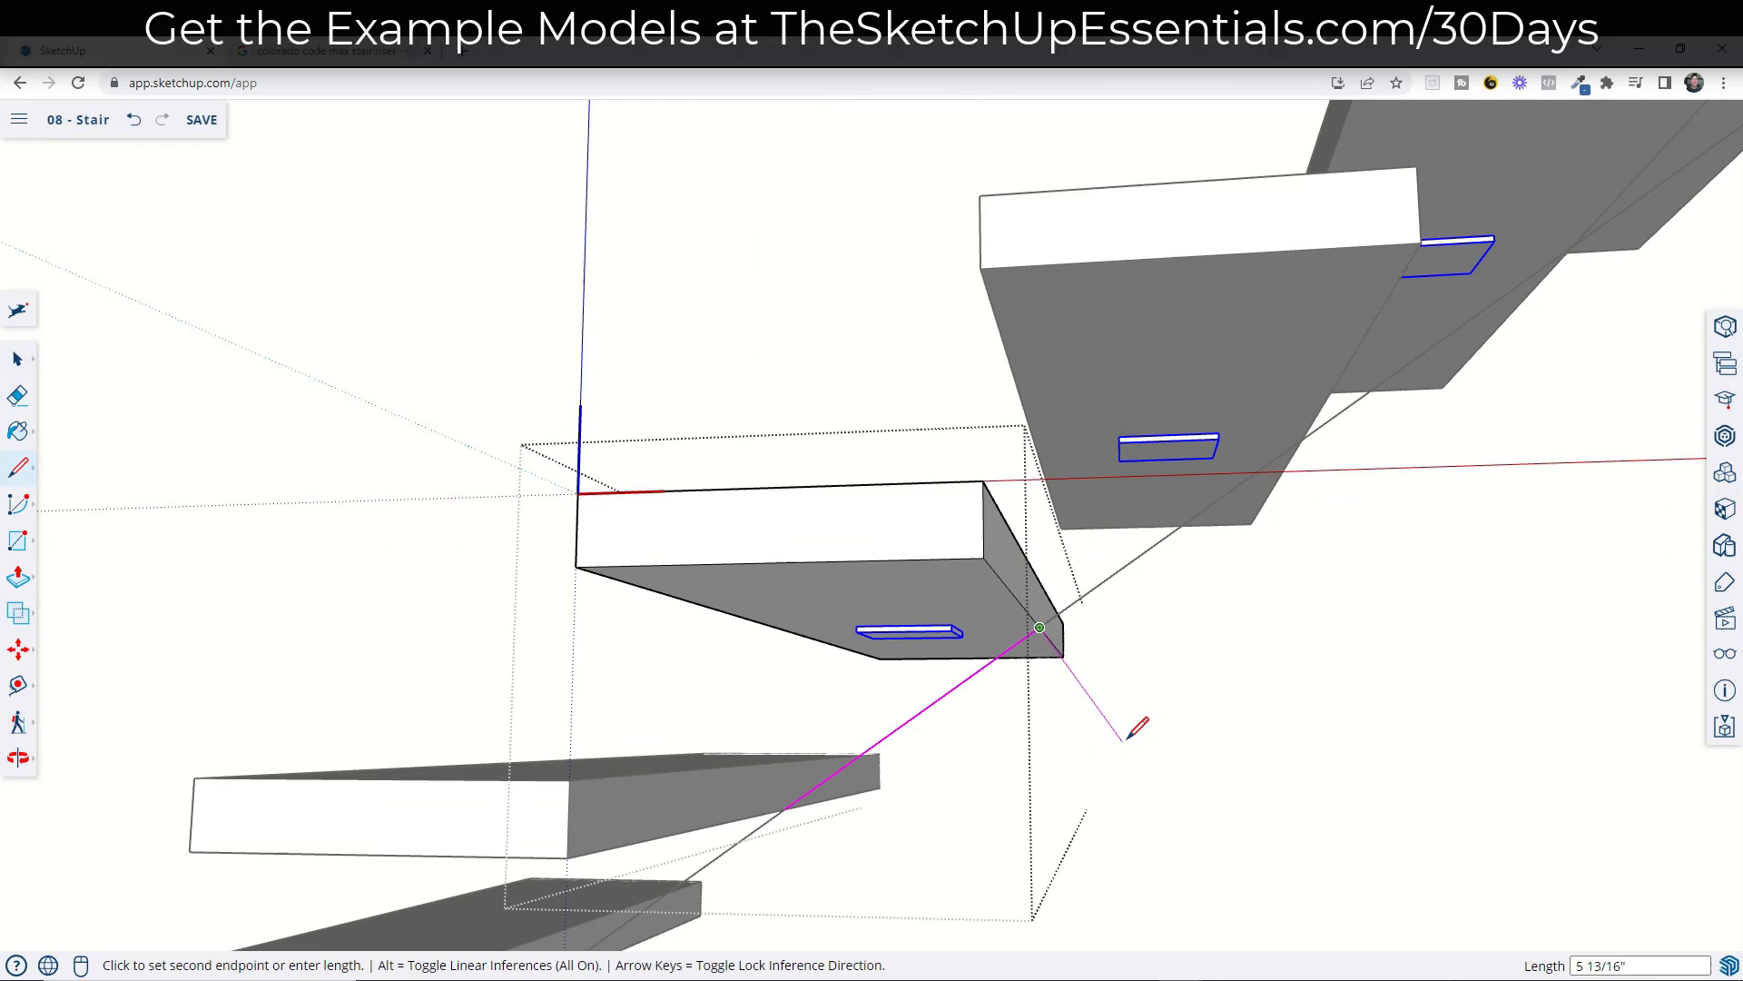
{"action": "key", "text": "Escape"}
{"action": "middle_click_drag", "start_coordinate": [1117, 731], "coordinate": [1076, 729]}
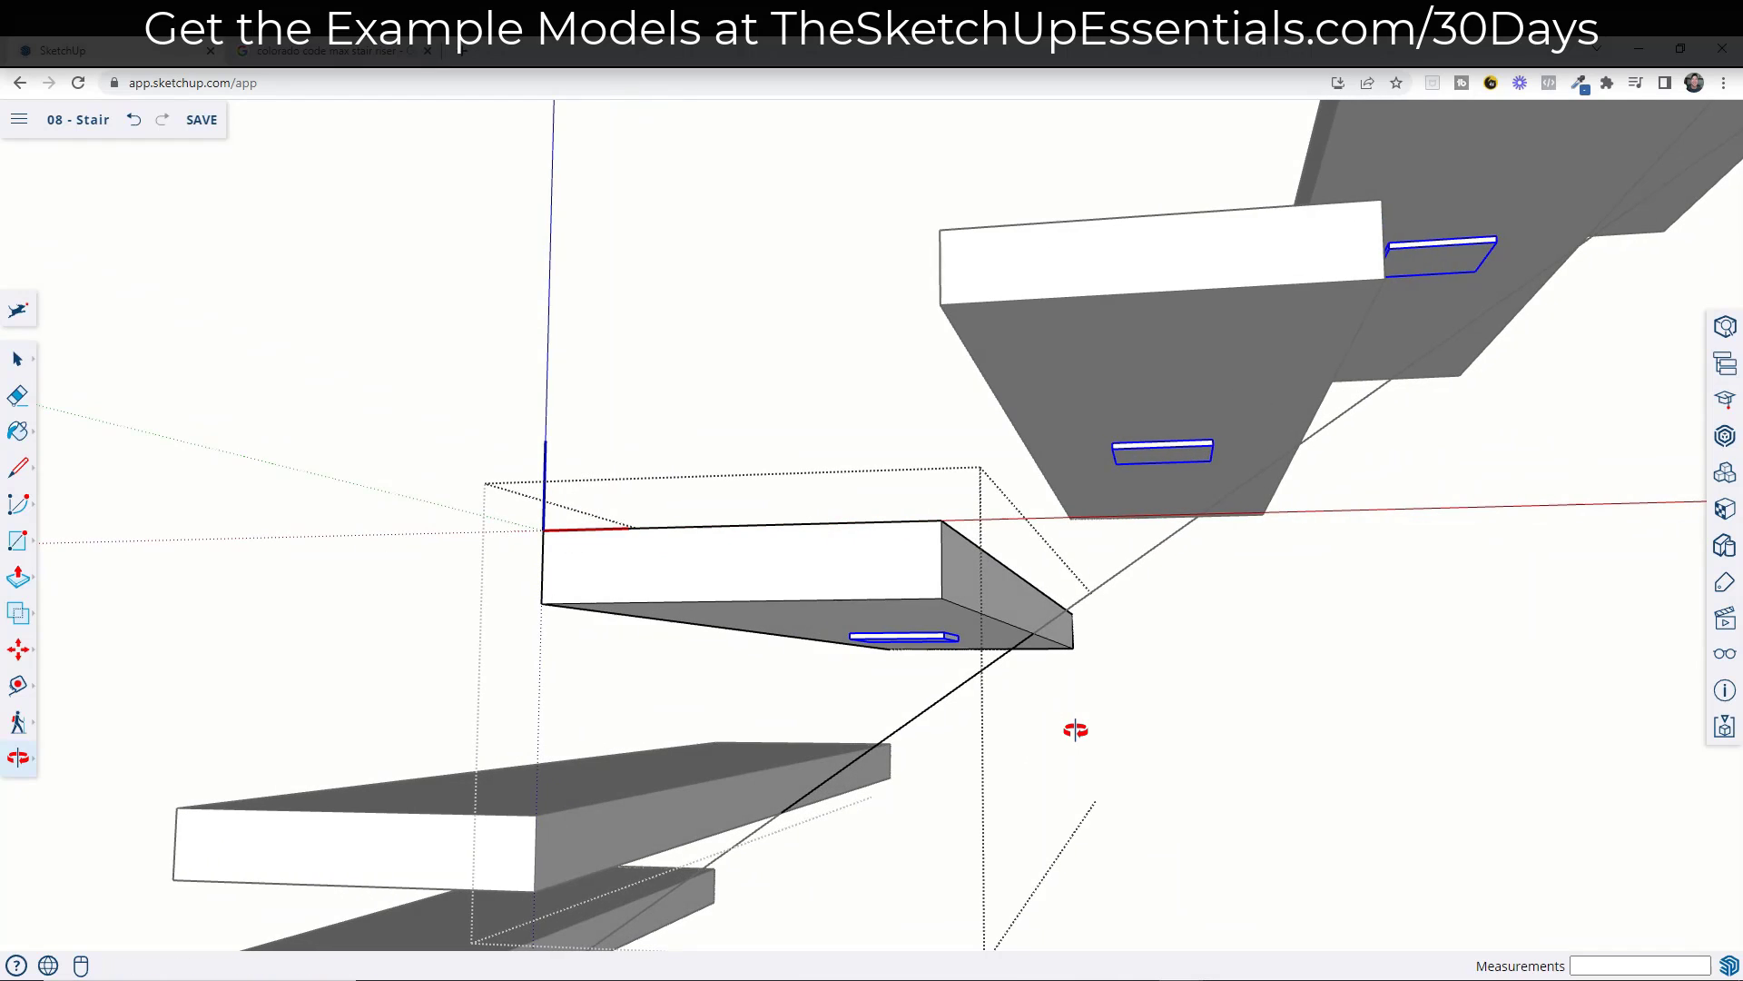
{"action": "left_click", "coordinate": [1034, 632]}
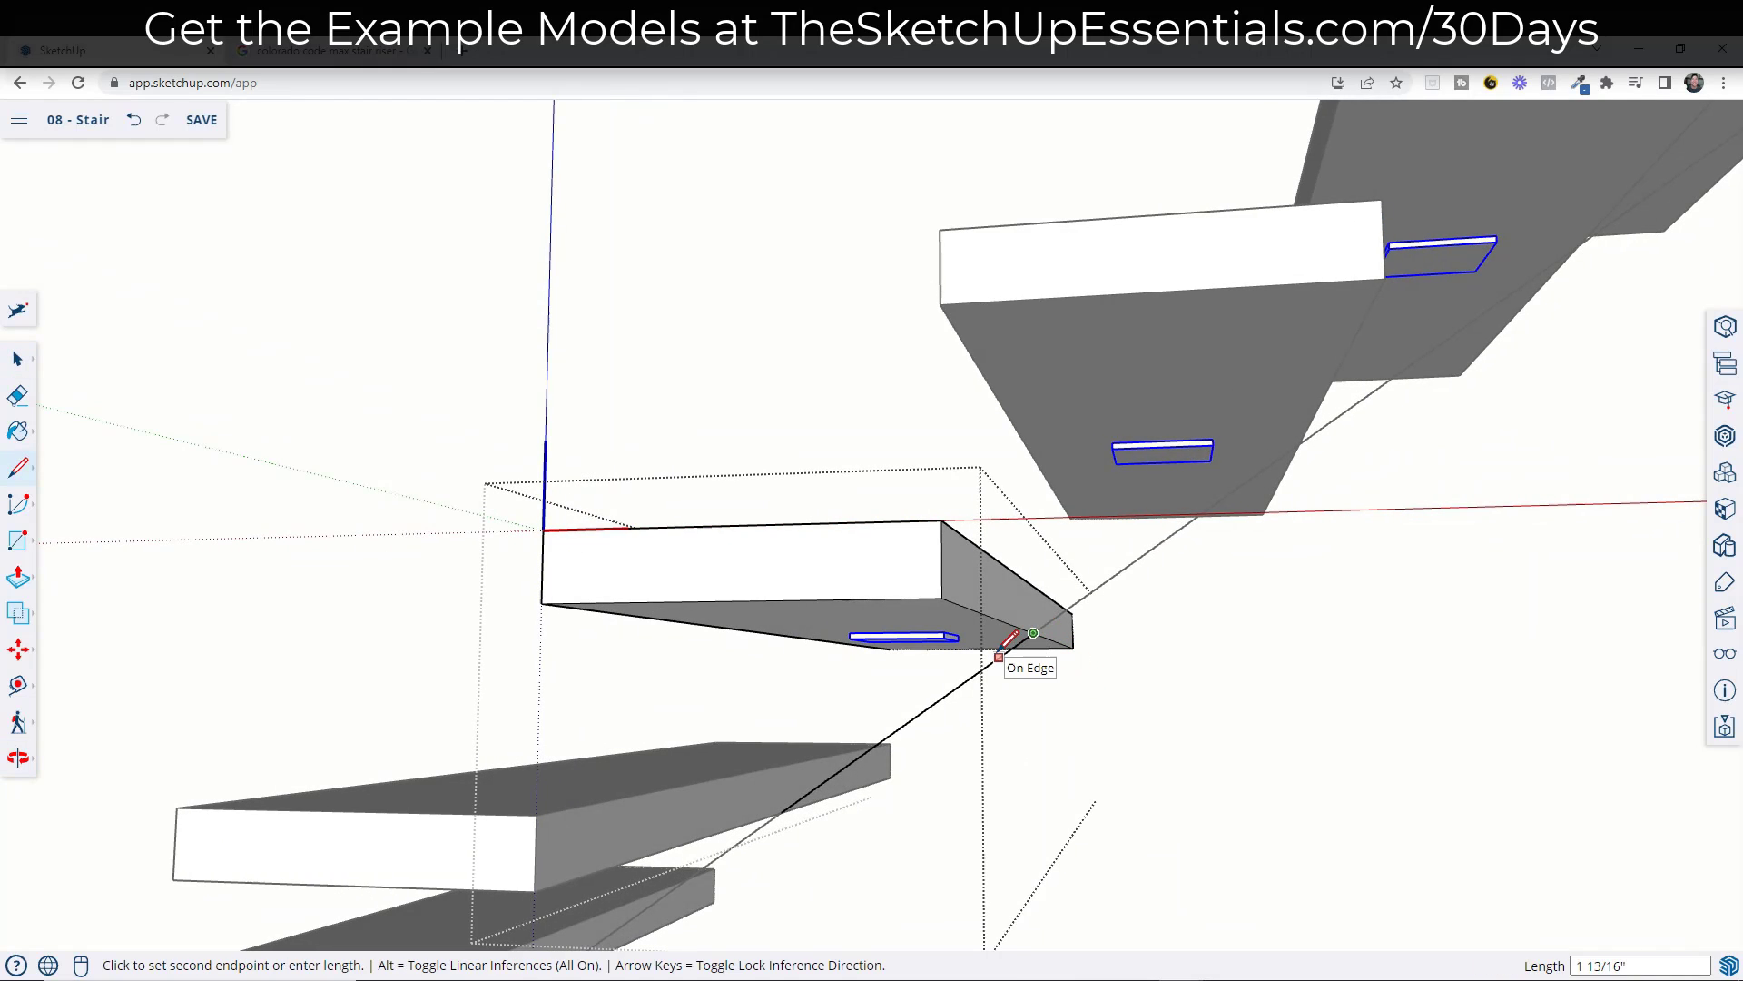
{"action": "left_click", "coordinate": [1090, 711]}
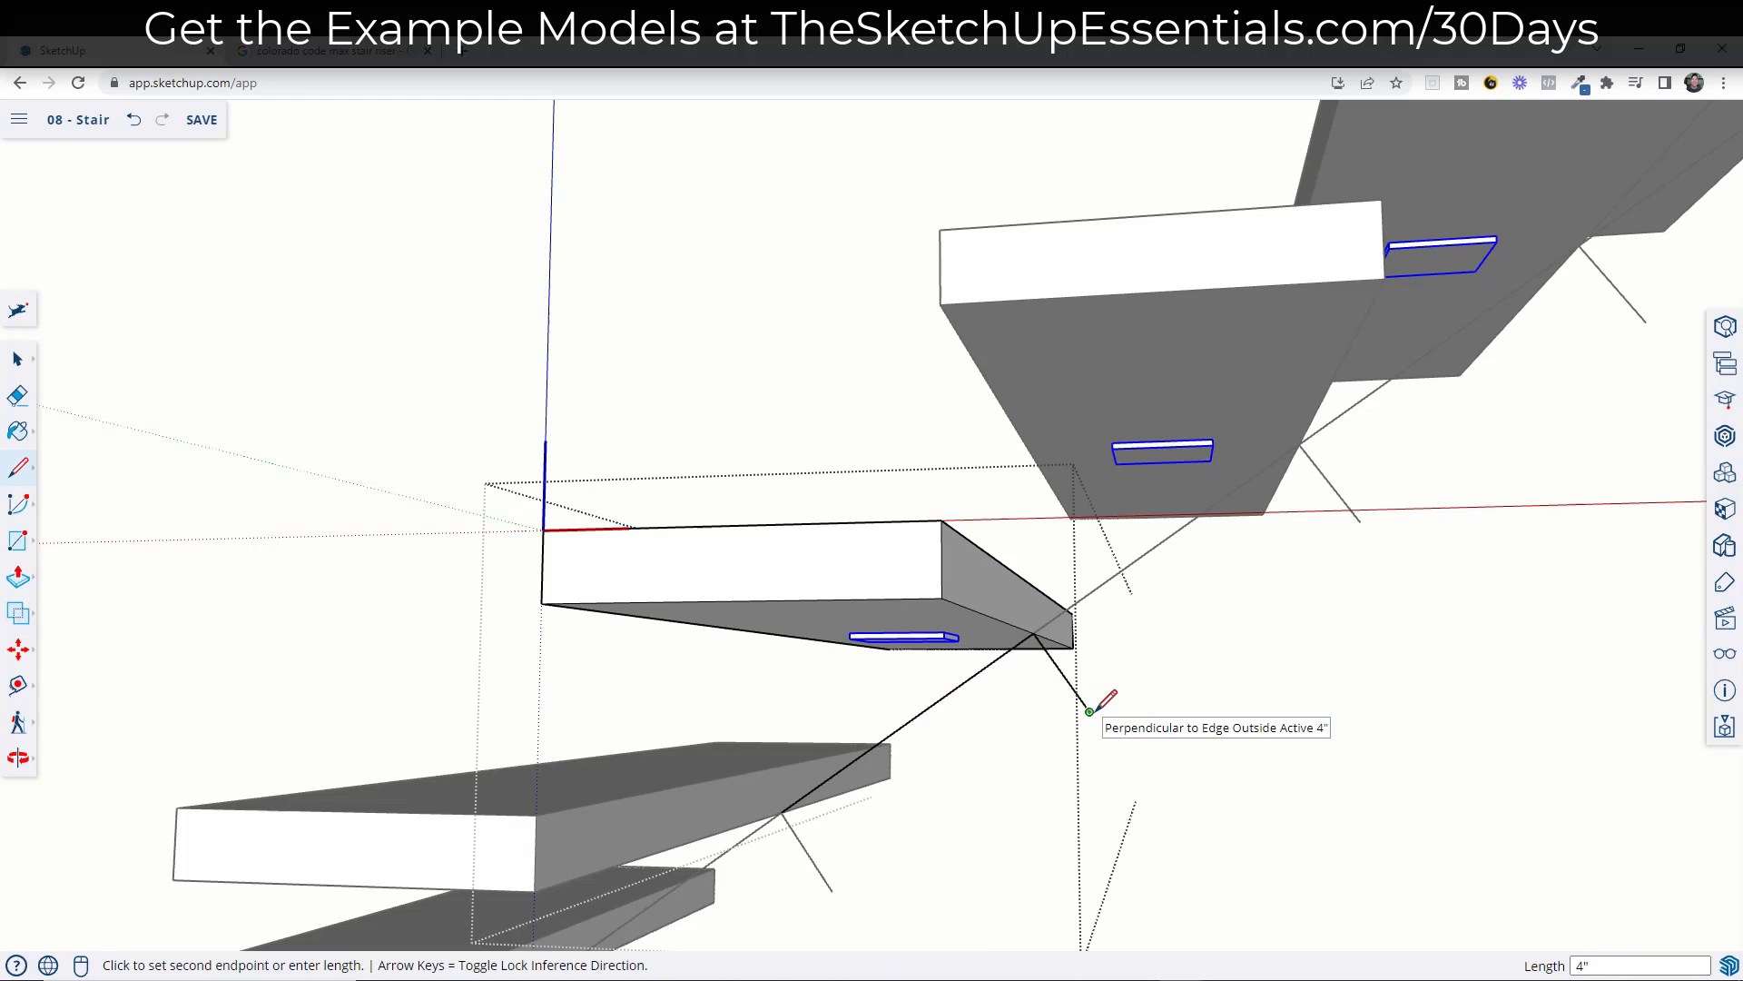
- Close the stringer segment's face by connecting the 4" line's lower end to the matching points at the lower tread
{"action": "left_click", "coordinate": [831, 891]}
{"action": "left_click", "coordinate": [781, 812]}
{"action": "key", "text": "space"}
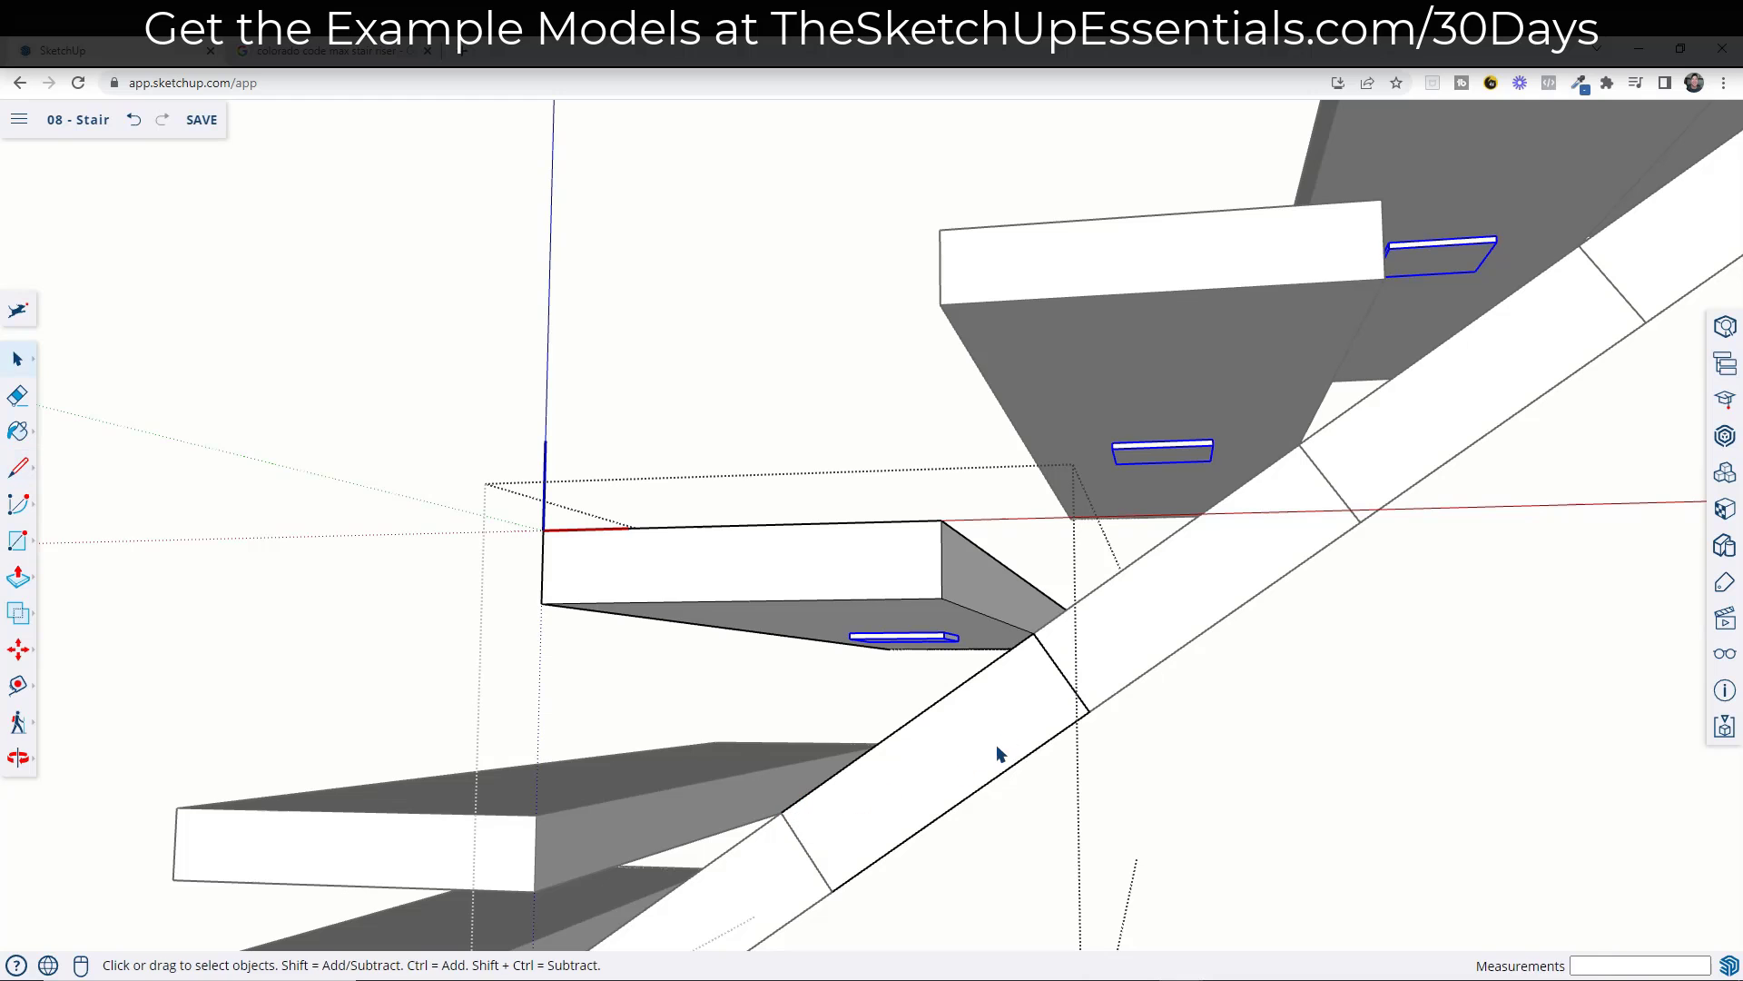
- Push/Pull the side face of the stringer segment outward to give the stringer thickness
{"action": "middle_click_drag", "start_coordinate": [1004, 754], "coordinate": [832, 732]}
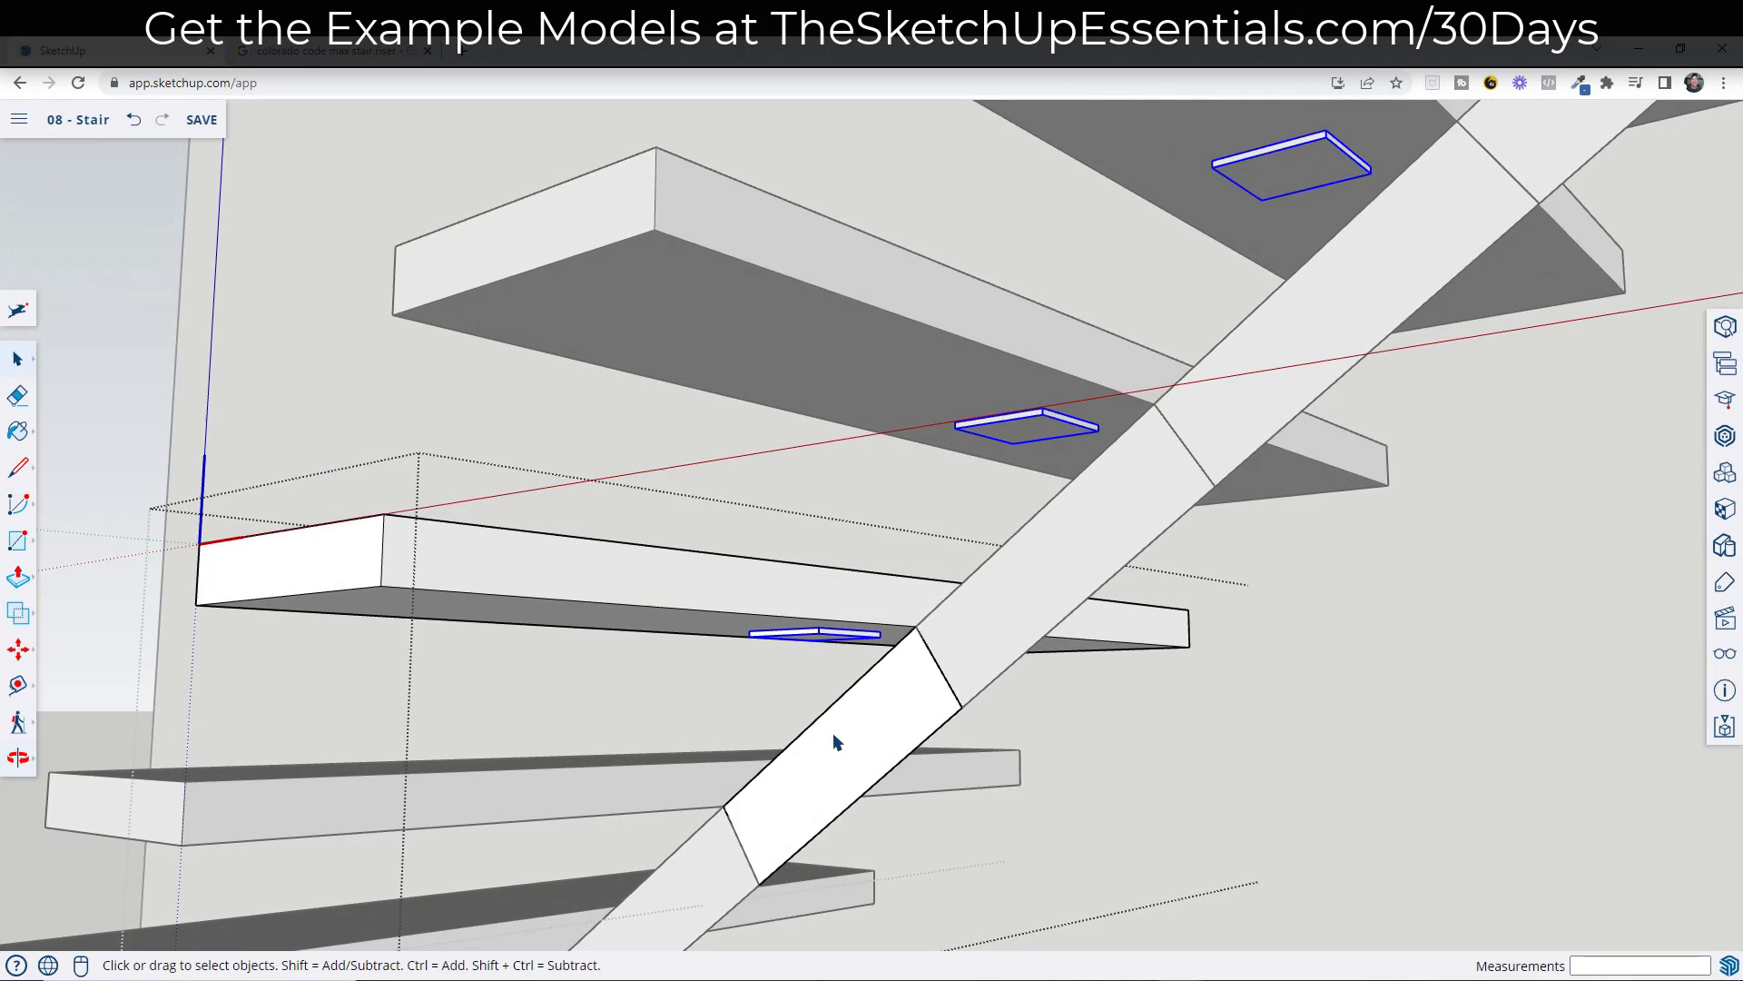
{"action": "key", "text": "p"}
{"action": "left_click", "coordinate": [844, 726]}
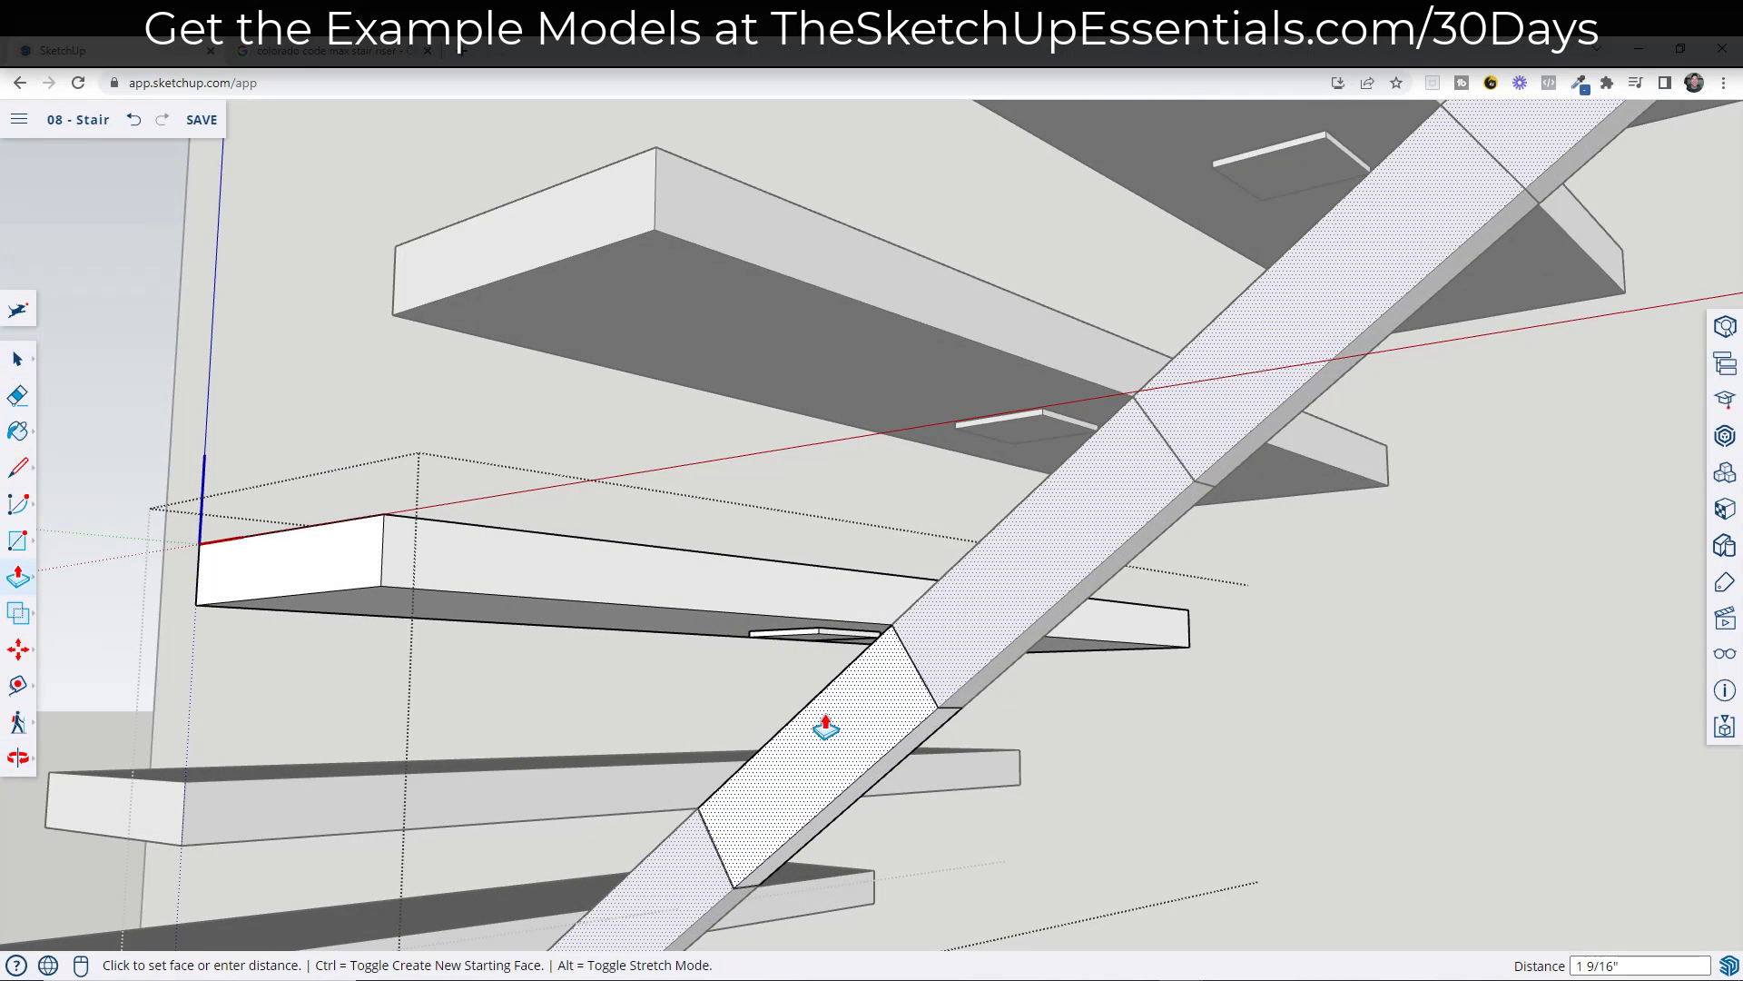
{"action": "key", "text": "Return"}
- Push/Pull the opposite side face of the stringer segment outward to widen the stringer in the other direction
{"action": "middle_click_drag", "start_coordinate": [1063, 753], "coordinate": [774, 775]}
{"action": "left_click", "coordinate": [809, 767]}
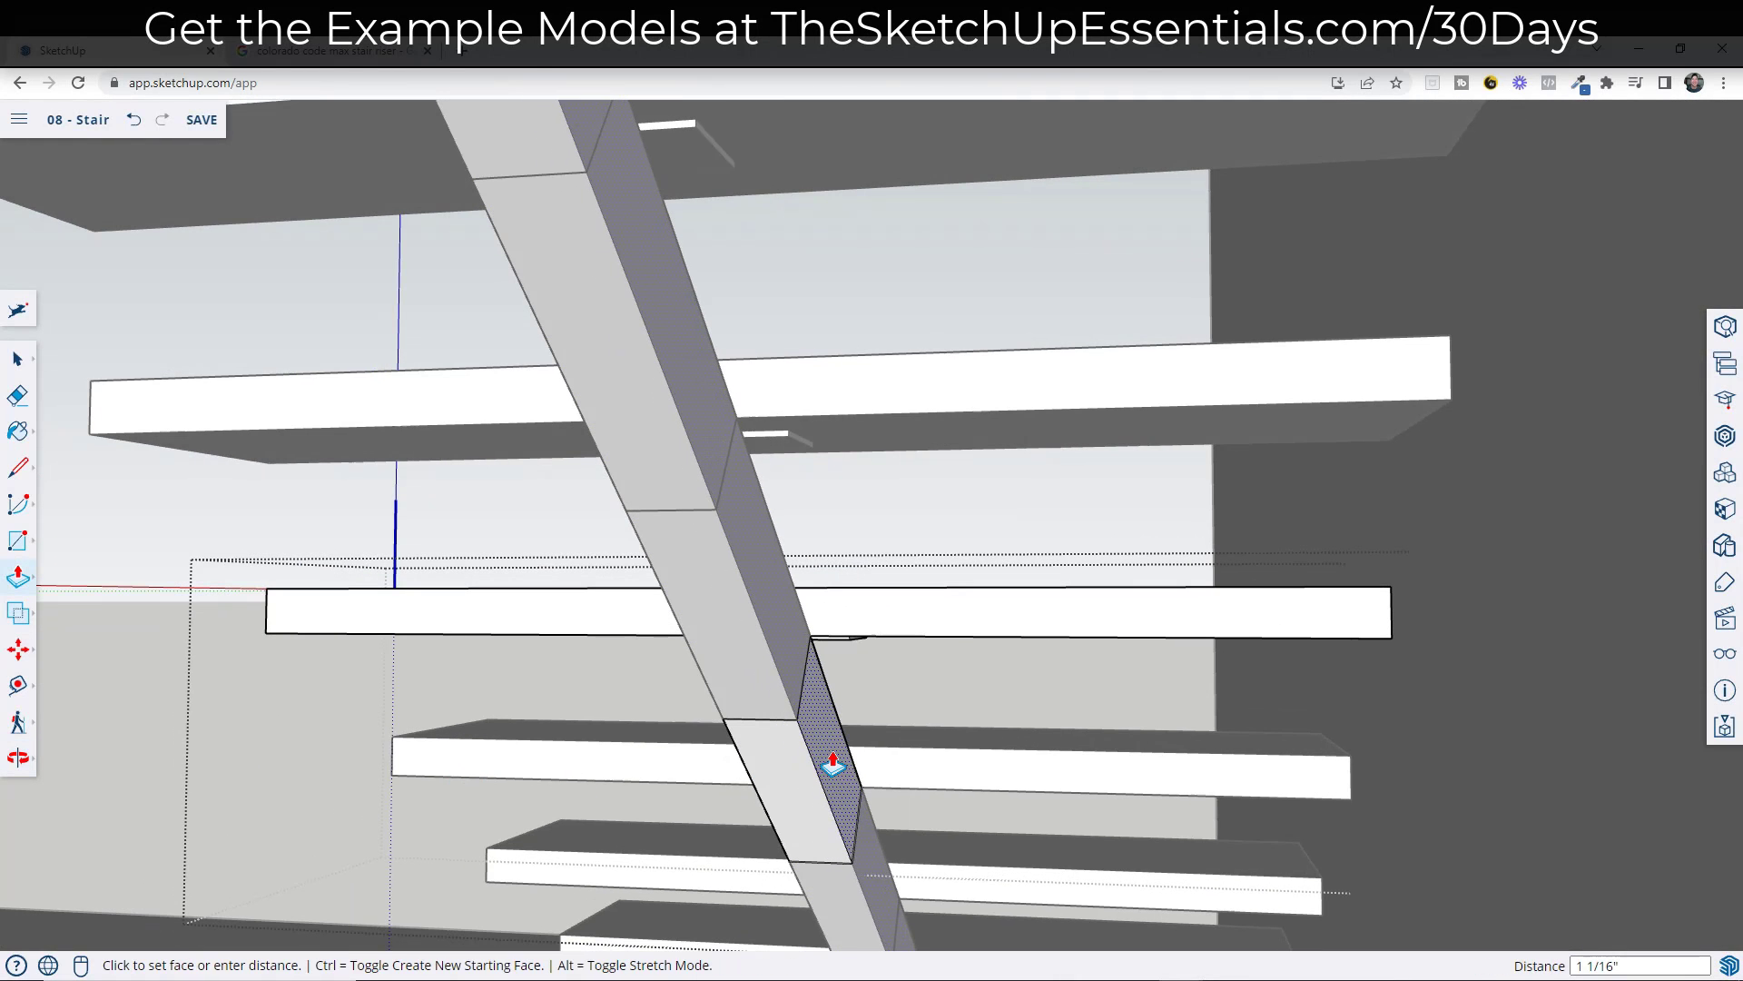
{"action": "key", "text": "space"}
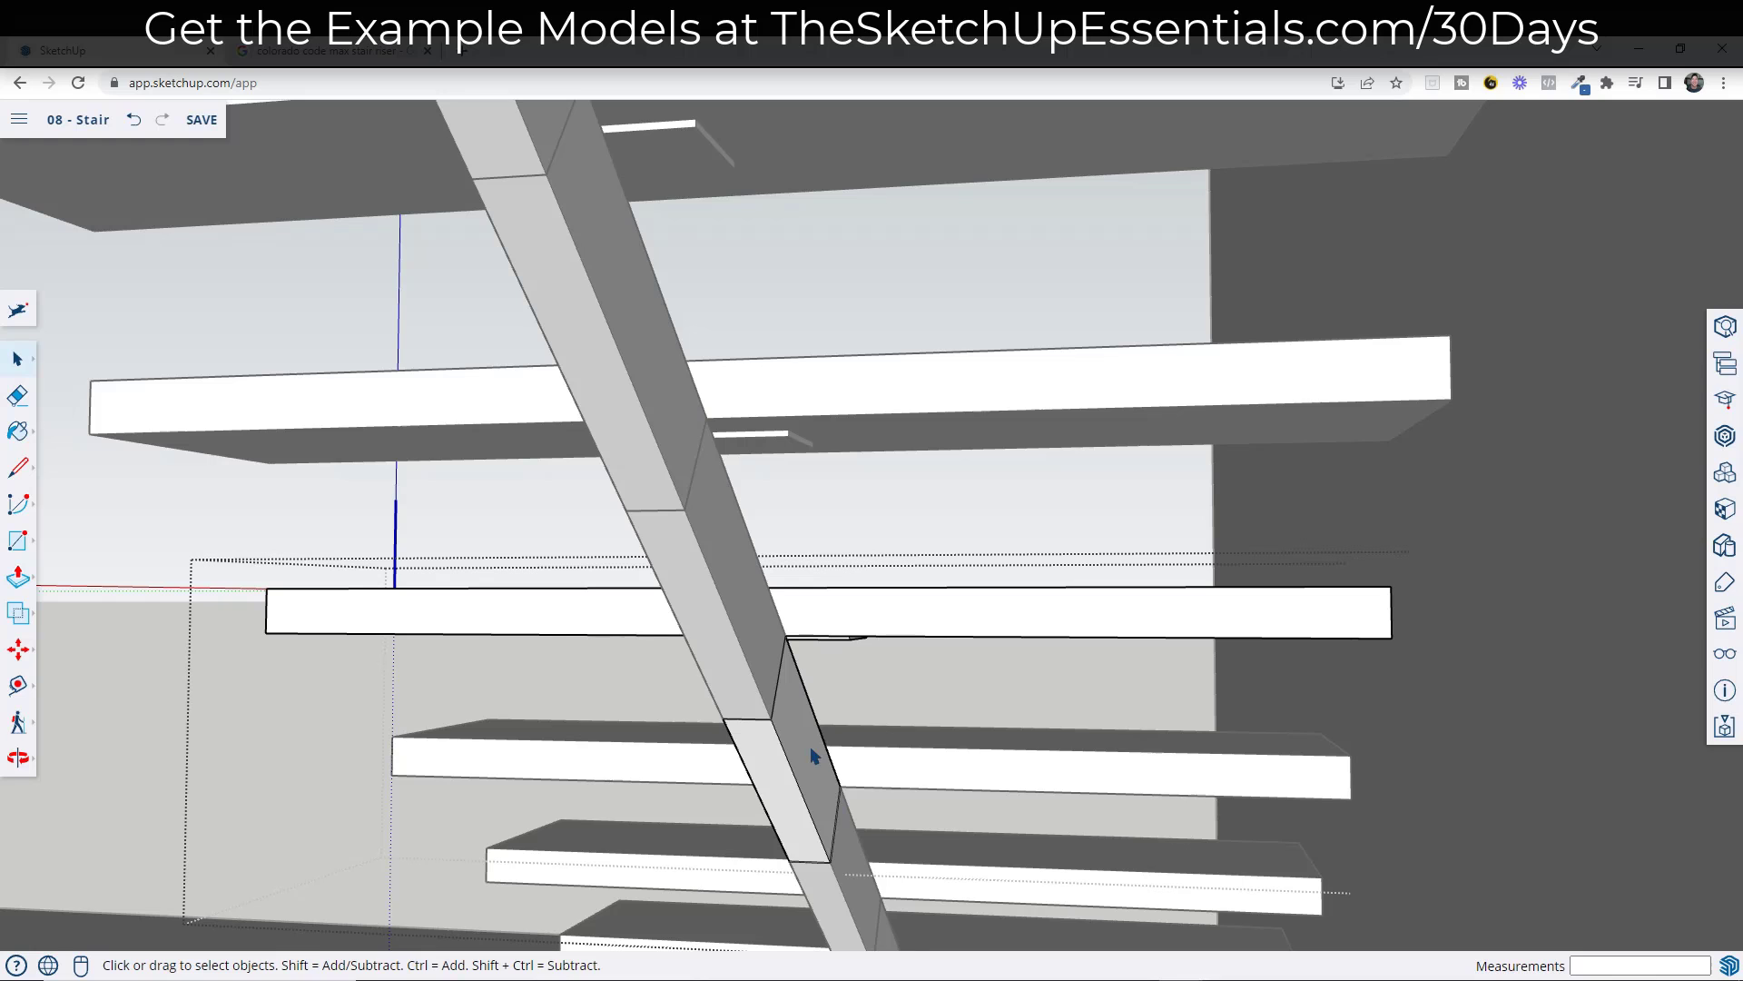
{"action": "key", "text": "p"}
{"action": "left_click", "coordinate": [798, 741]}
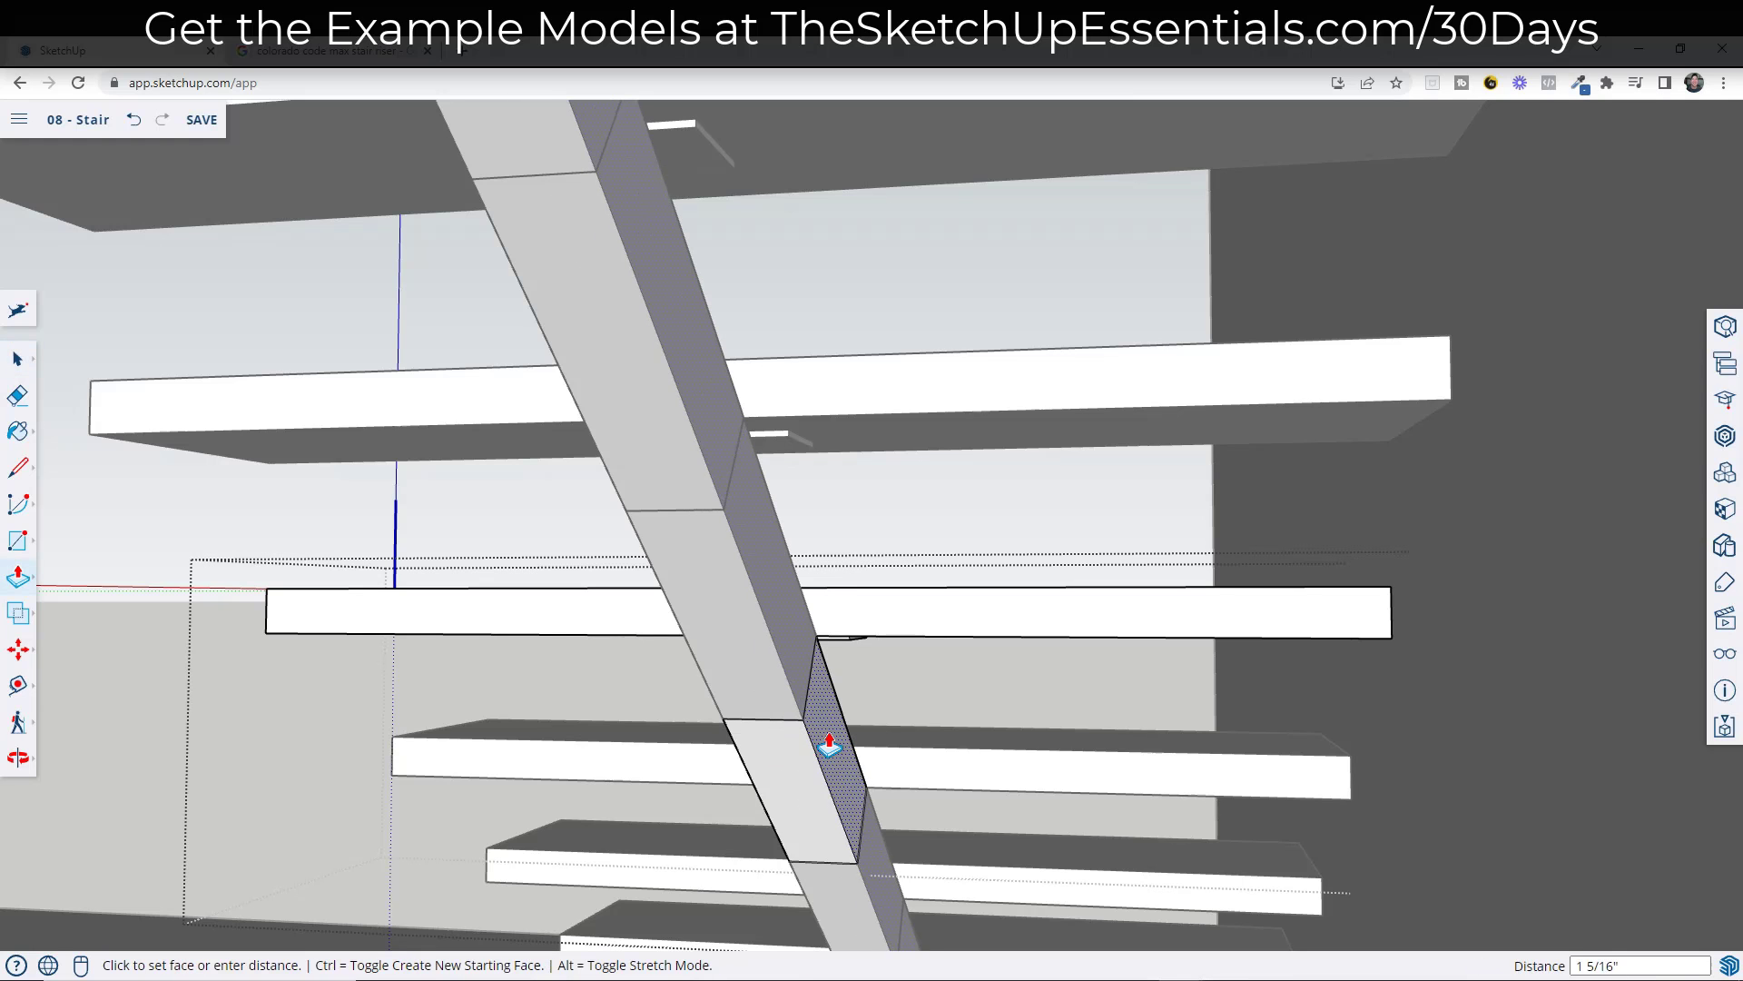
{"action": "key", "text": "o"}
{"action": "left_click_drag", "start_coordinate": [825, 732], "coordinate": [1291, 722]}
{"action": "middle_click_drag", "start_coordinate": [1290, 722], "coordinate": [1412, 713]}
{"action": "key", "text": "space"}
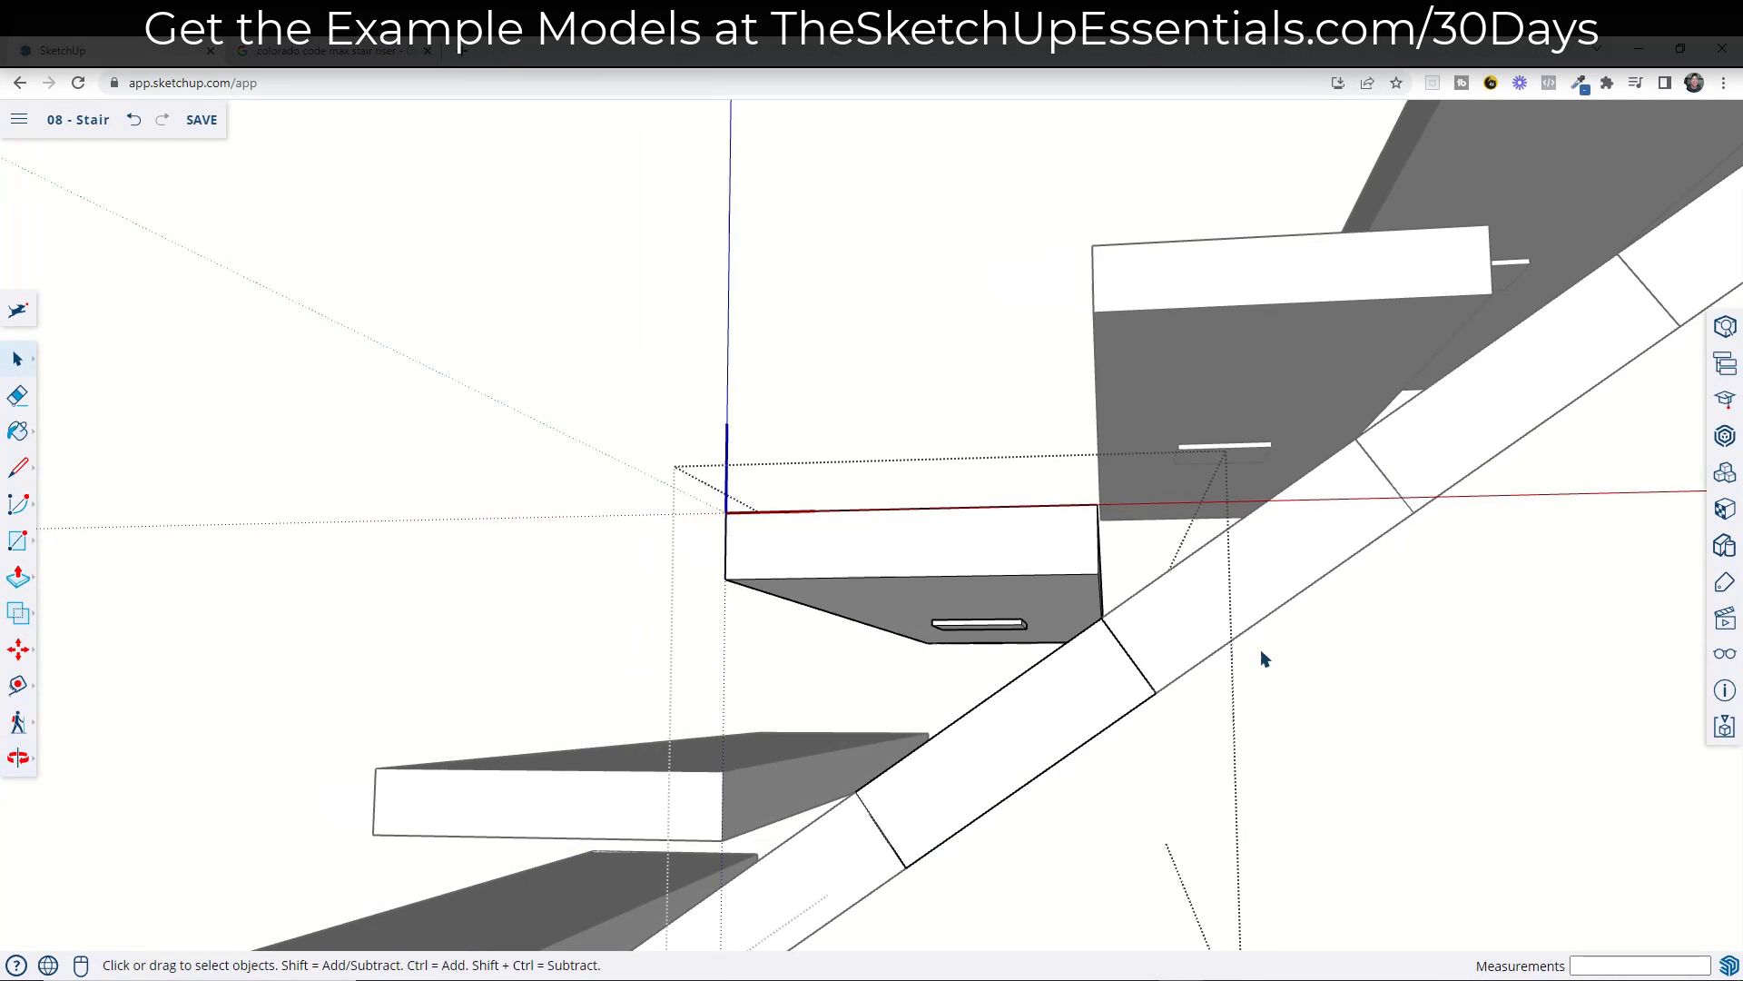
- Hide the seam edge across the stringer's side at the upper end of the edited segment
{"action": "scroll", "coordinate": [1217, 656], "scroll_direction": "down", "scroll_amount": 6}
{"action": "scroll", "coordinate": [1215, 699], "scroll_direction": "down", "scroll_amount": 1}
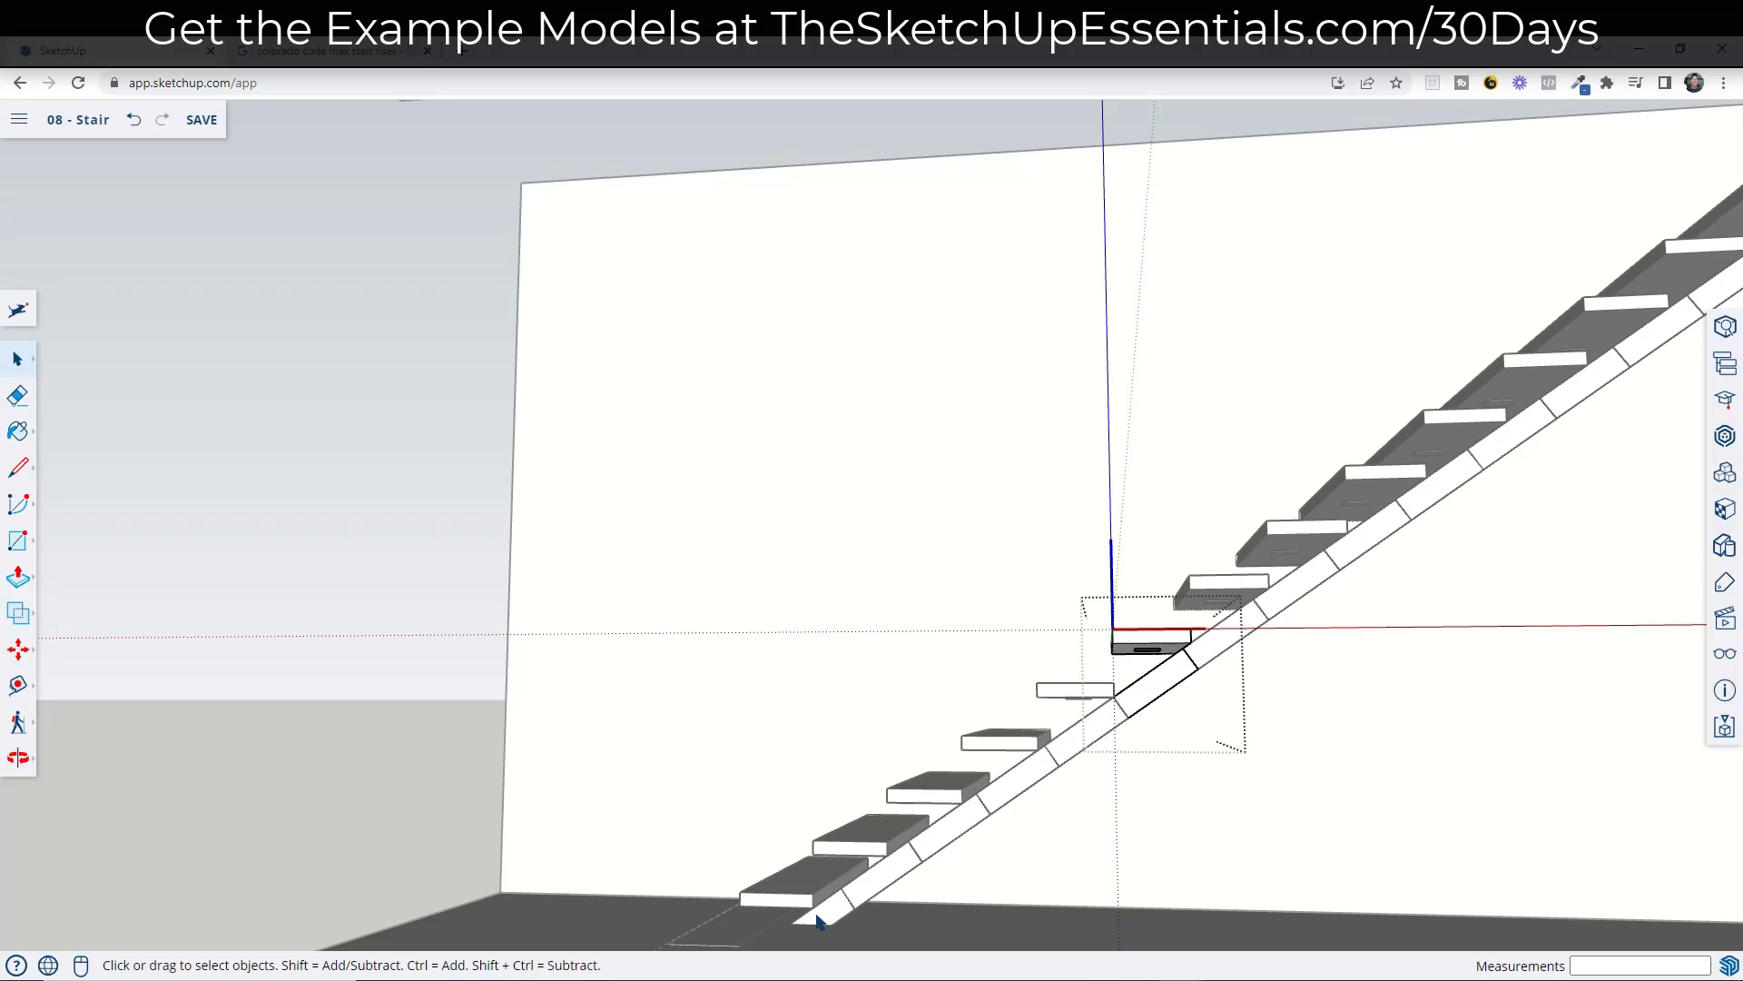
{"action": "middle_click_drag", "start_coordinate": [822, 922], "coordinate": [862, 879]}
{"action": "scroll", "coordinate": [1364, 610], "scroll_direction": "up", "scroll_amount": 3}
{"action": "scroll", "coordinate": [1147, 654], "scroll_direction": "up", "scroll_amount": 2}
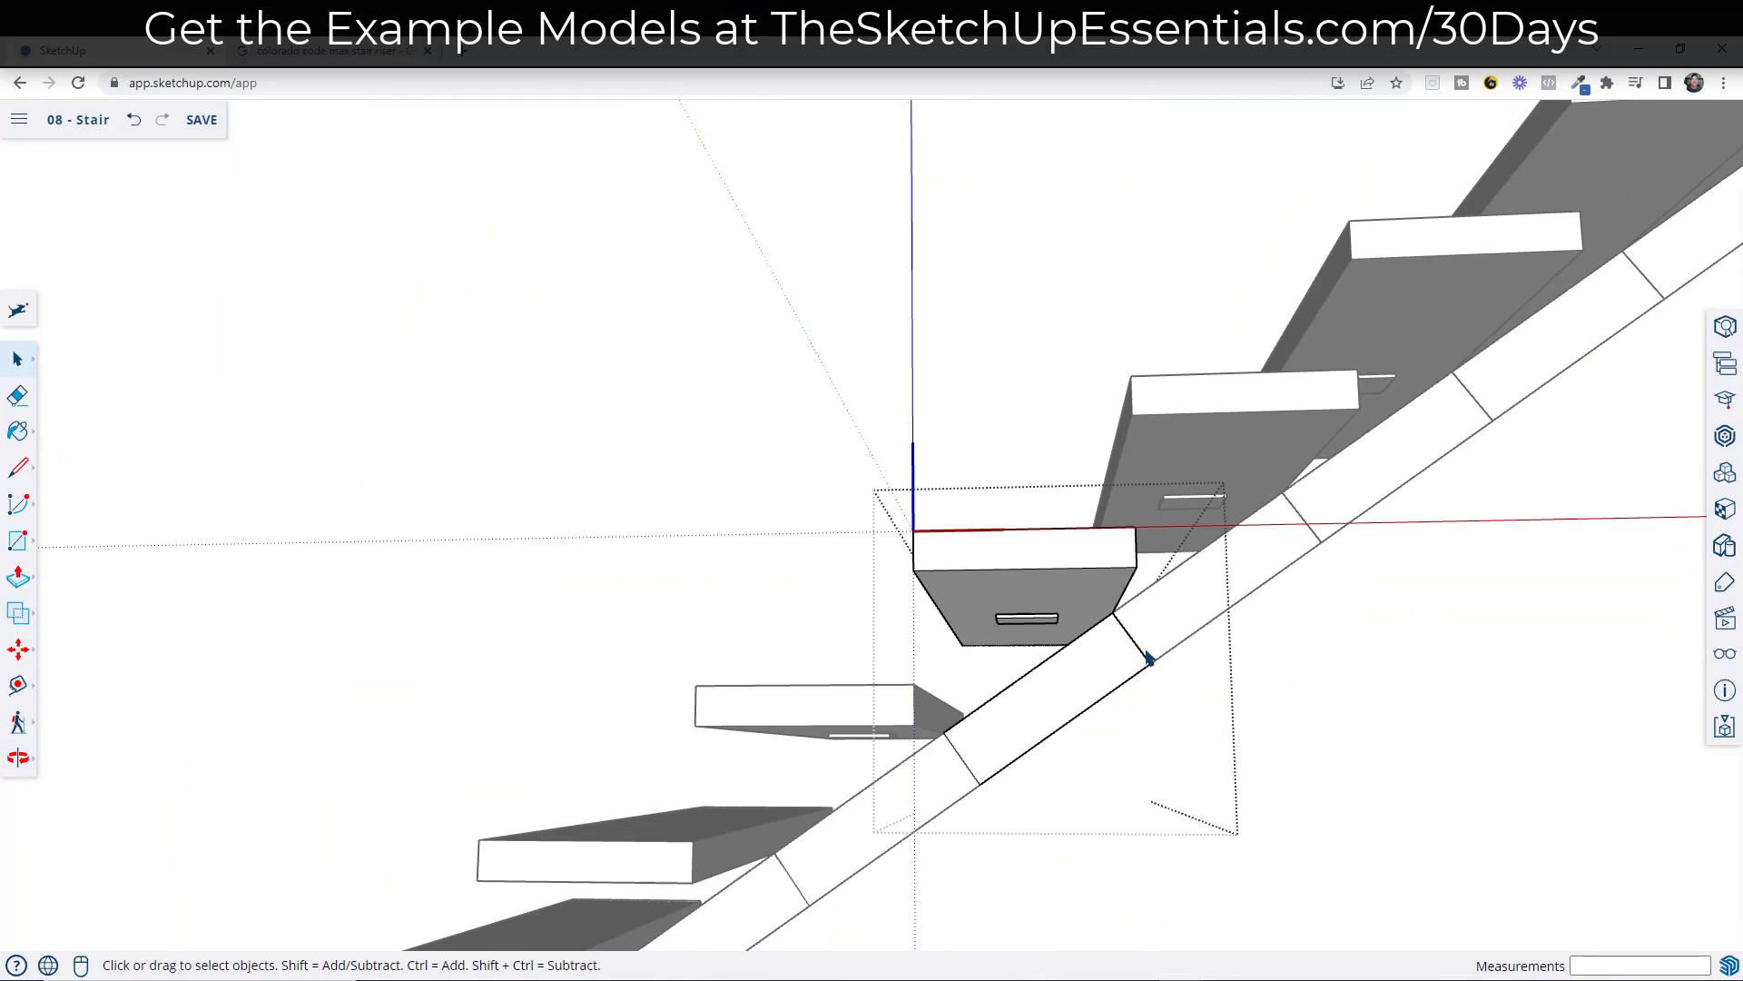
{"action": "mouse_move", "coordinate": [1148, 658]}
{"action": "middle_mouse_down"}
{"action": "mouse_move", "coordinate": [1118, 661]}
{"action": "mouse_move", "coordinate": [1165, 673]}
{"action": "mouse_move", "coordinate": [1146, 688]}
{"action": "middle_mouse_up"}
{"action": "scroll", "coordinate": [950, 744], "scroll_direction": "down", "scroll_amount": 5}
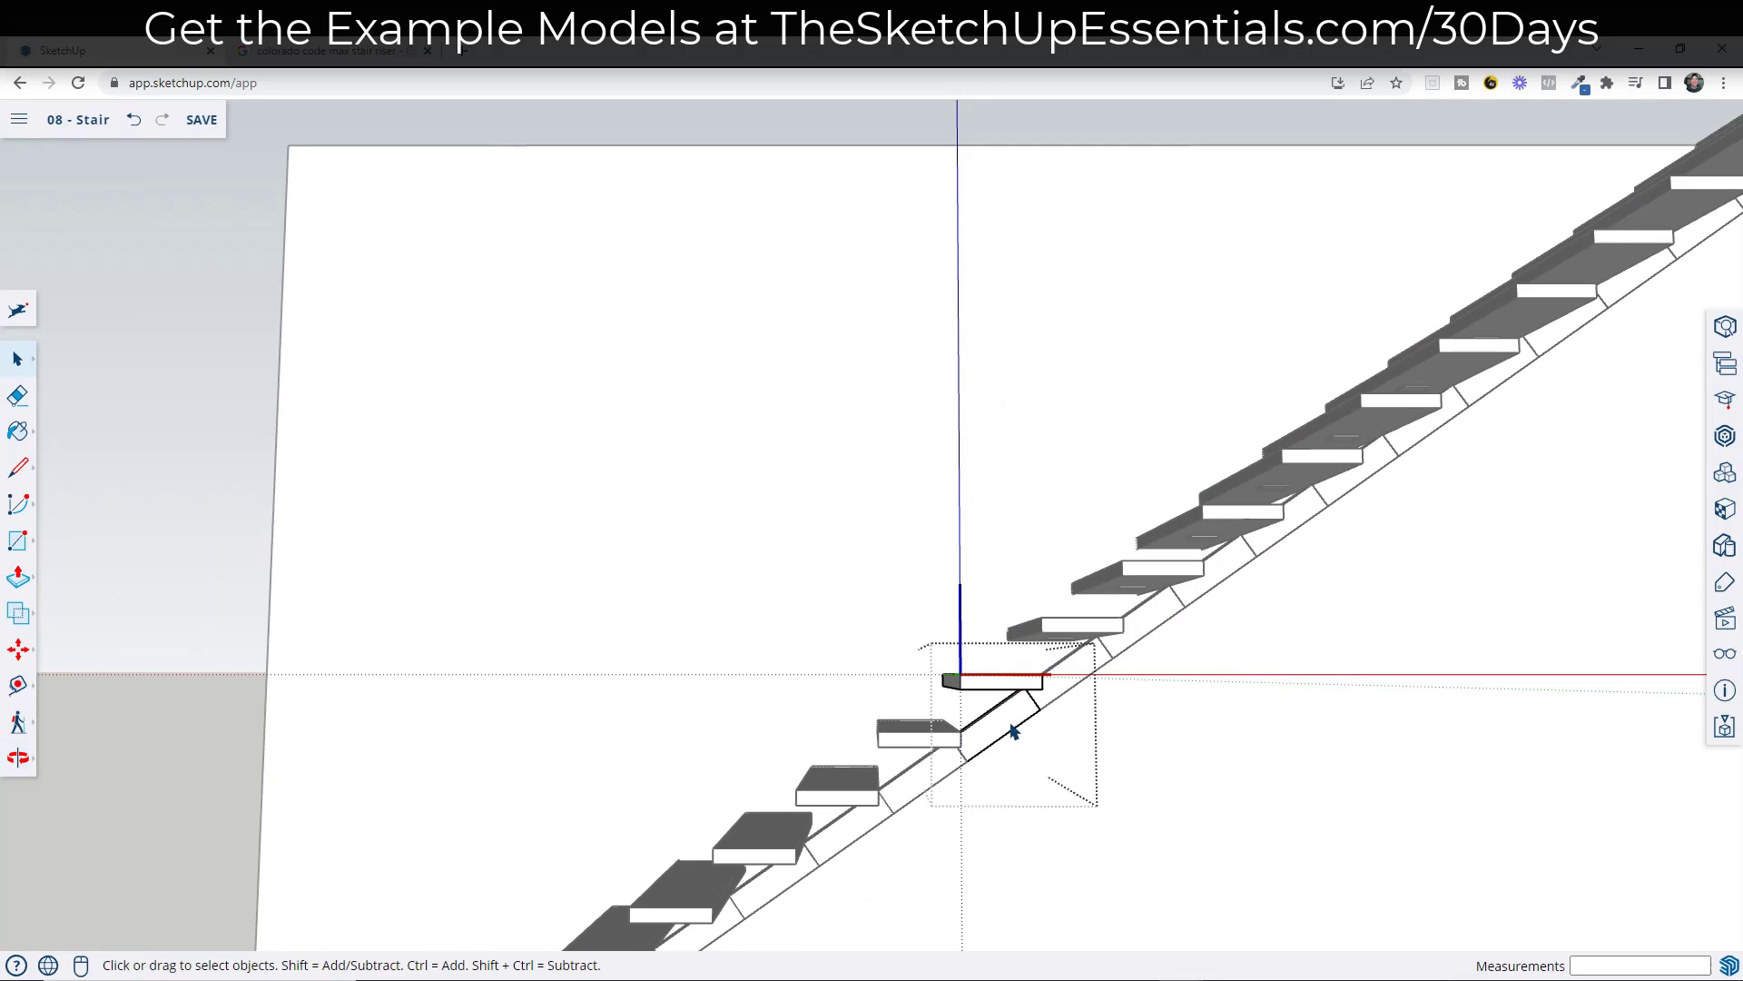
{"action": "scroll", "coordinate": [1053, 701], "scroll_direction": "up", "scroll_amount": 5}
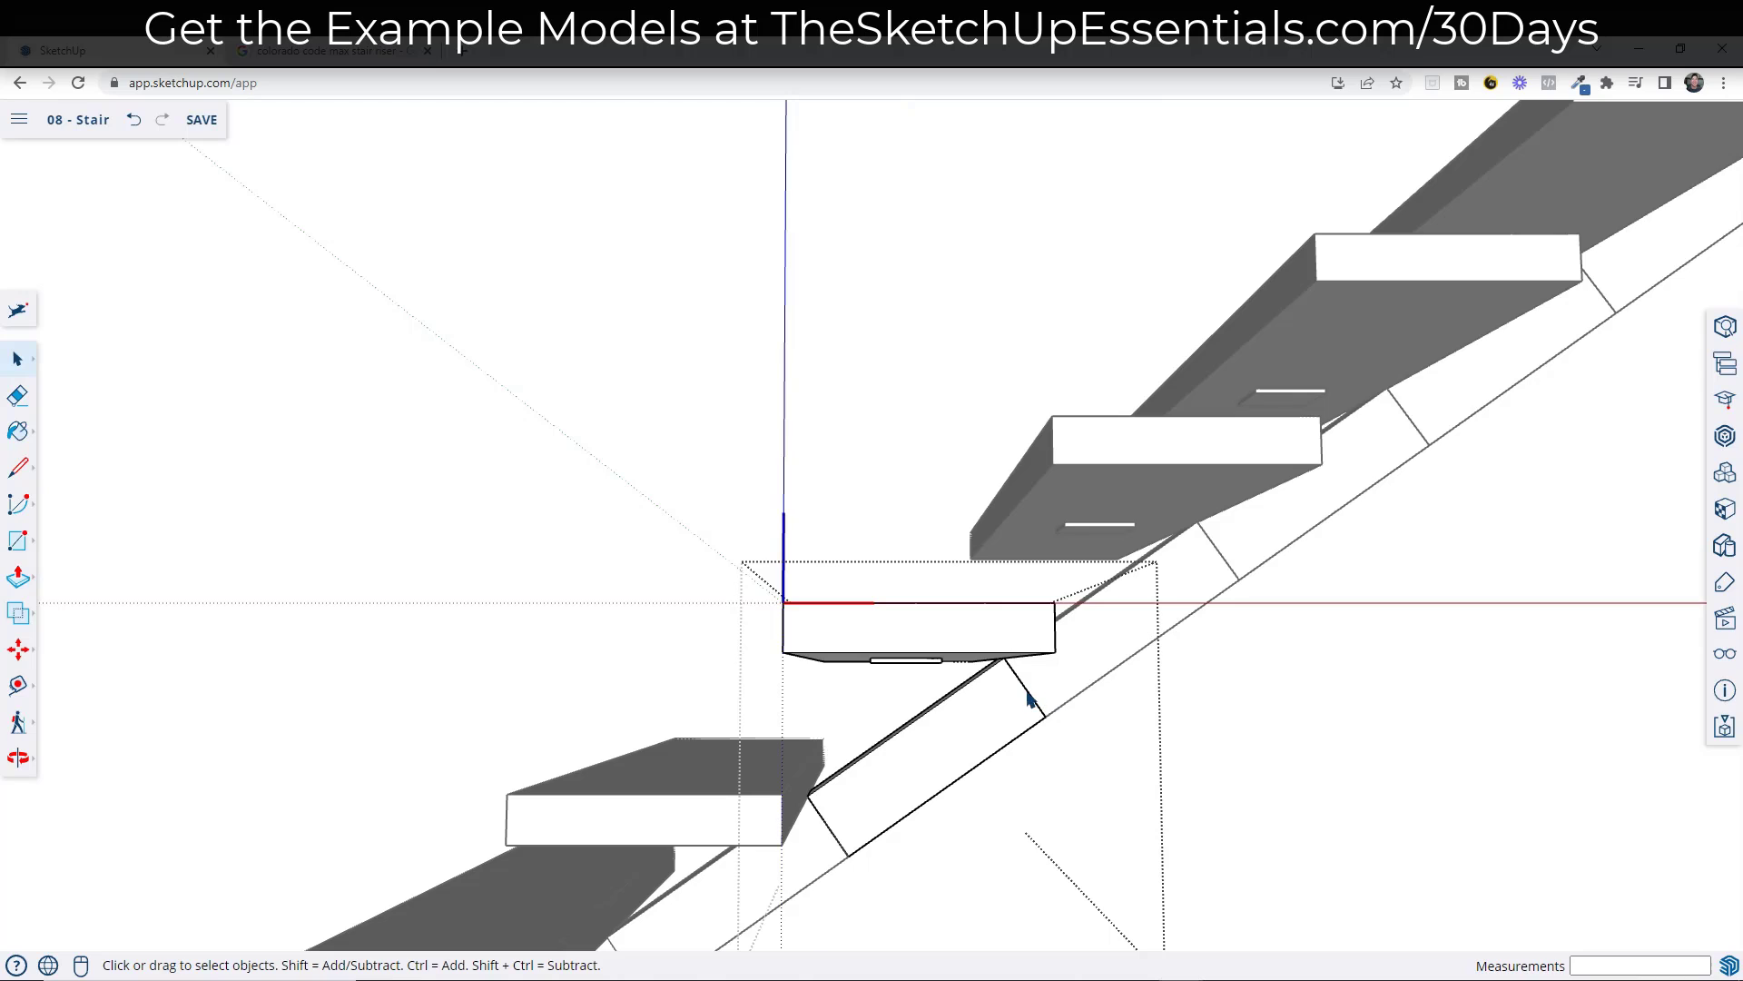
{"action": "key", "text": "e"}
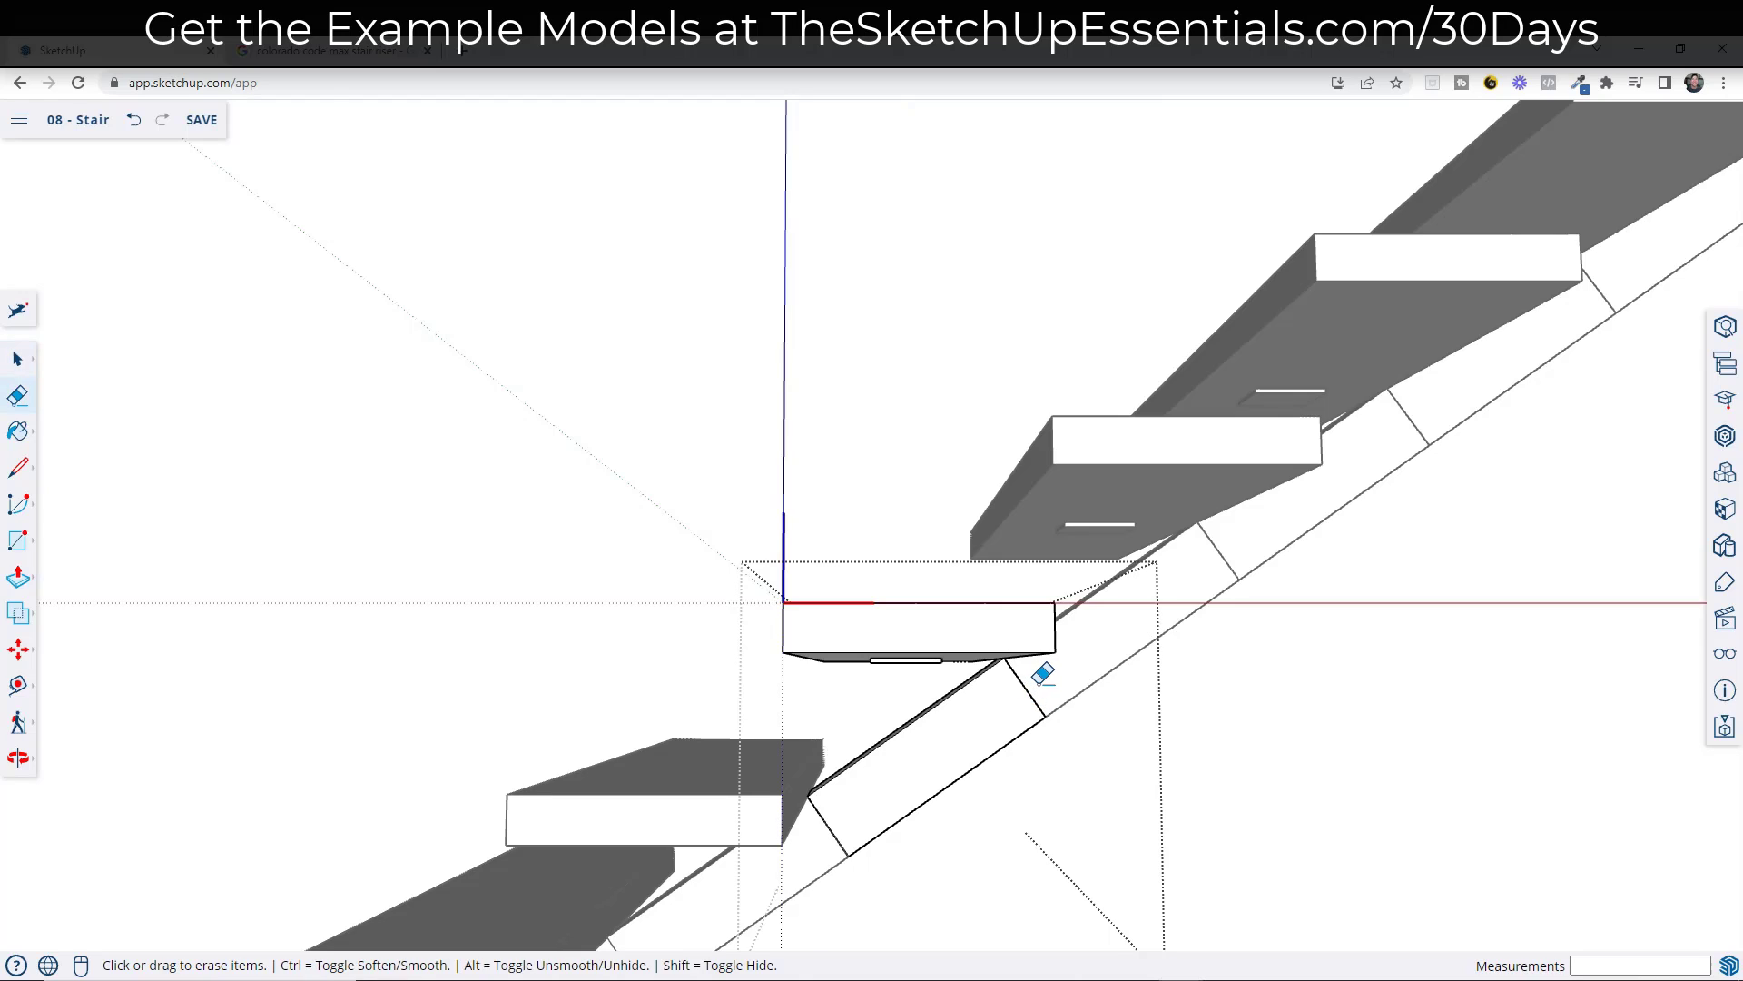
{"action": "key", "text": "shift"}
{"action": "left_click", "coordinate": [1023, 670], "text": "shift"}
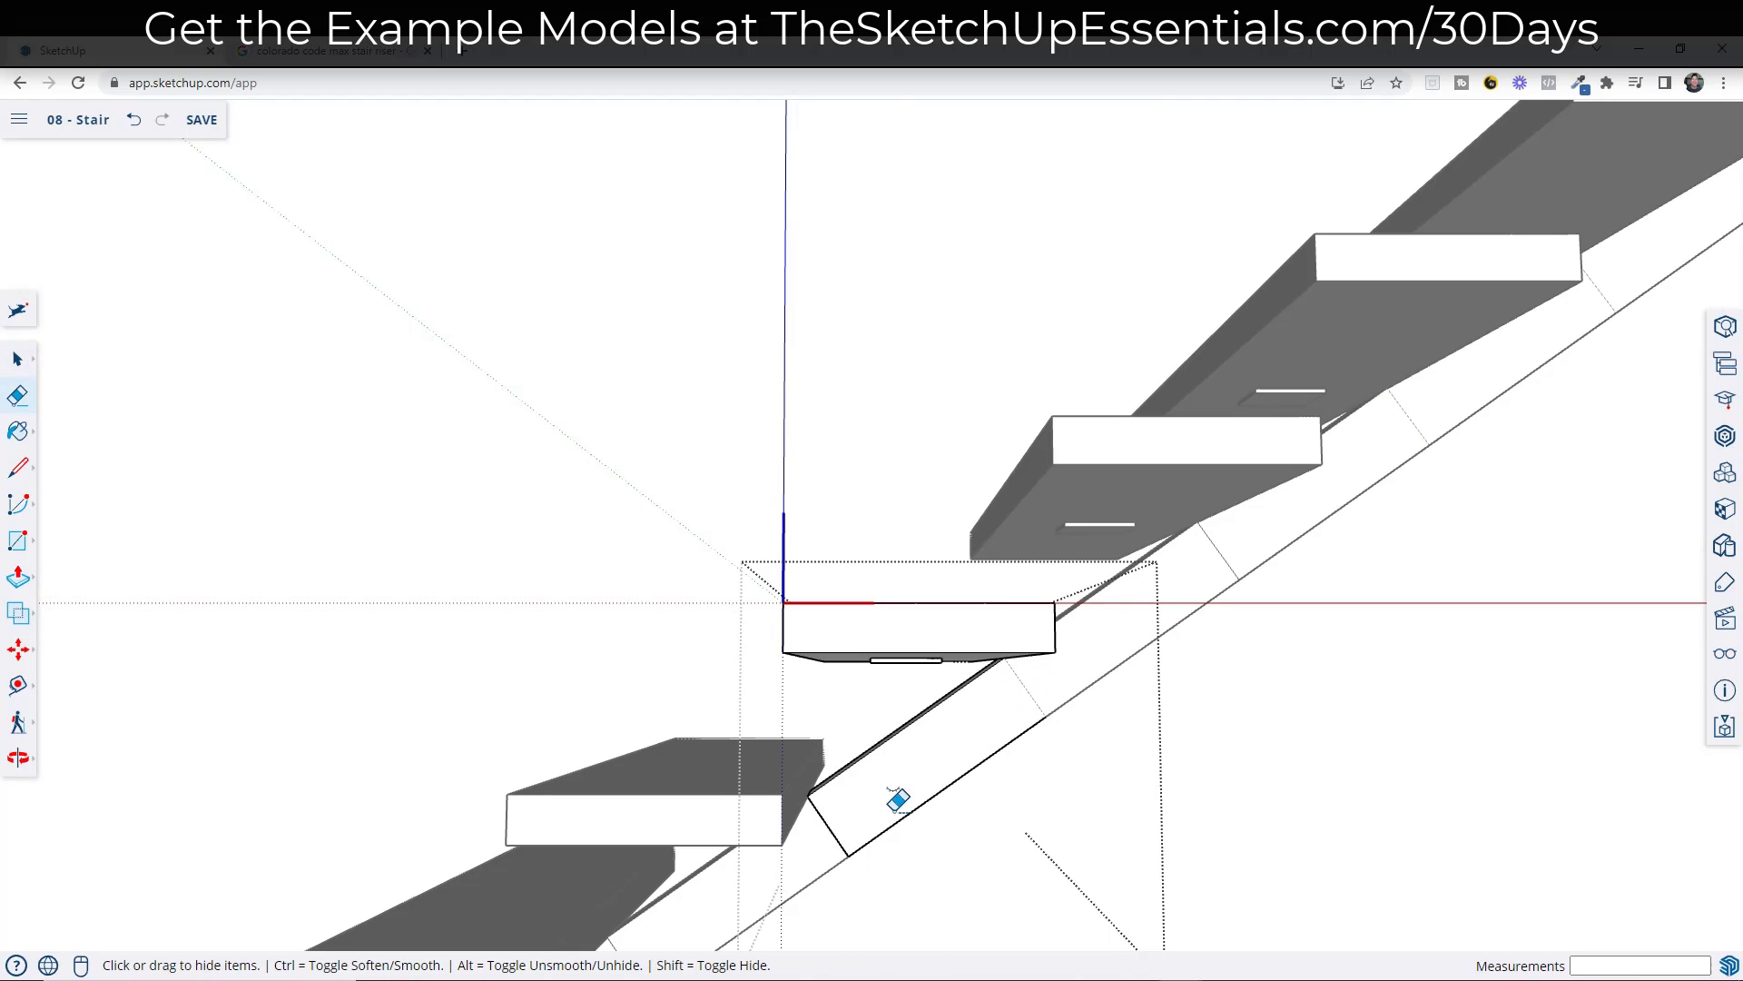
- Hide the seam edges on the stringer's other side and leave the tread component
{"action": "mouse_move", "coordinate": [875, 817]}
{"action": "middle_mouse_down"}
{"action": "mouse_move", "coordinate": [1503, 854]}
{"action": "mouse_move", "coordinate": [805, 794]}
{"action": "mouse_move", "coordinate": [1105, 798]}
{"action": "mouse_move", "coordinate": [817, 805]}
{"action": "mouse_move", "coordinate": [1096, 720]}
{"action": "mouse_move", "coordinate": [1020, 684]}
{"action": "mouse_move", "coordinate": [1090, 798]}
{"action": "middle_mouse_up"}
{"action": "scroll", "coordinate": [1096, 720], "scroll_direction": "up", "scroll_amount": 5}
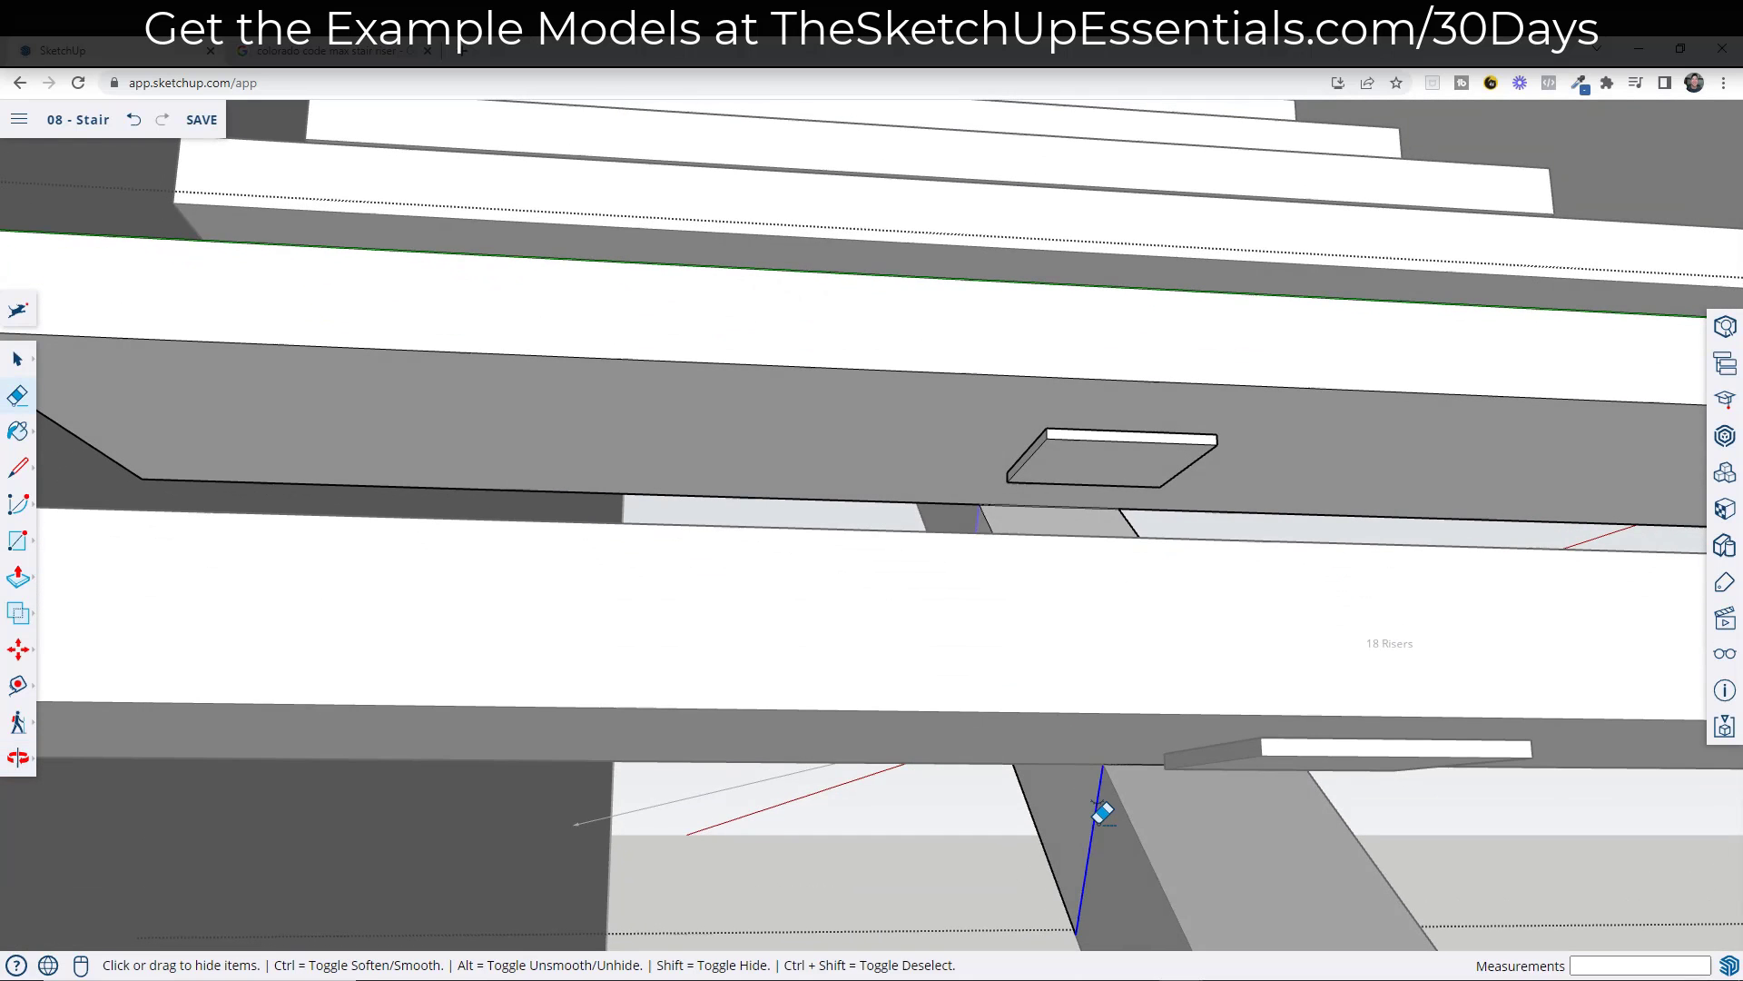
{"action": "scroll", "coordinate": [1226, 814], "scroll_direction": "down", "scroll_amount": 1}
{"action": "mouse_move", "coordinate": [1359, 785]}
{"action": "middle_mouse_down"}
{"action": "mouse_move", "coordinate": [1070, 836]}
{"action": "mouse_move", "coordinate": [580, 718]}
{"action": "mouse_move", "coordinate": [490, 722]}
{"action": "middle_mouse_up"}
{"action": "scroll", "coordinate": [899, 802], "scroll_direction": "down", "scroll_amount": 2}
{"action": "key", "text": "space"}
{"action": "left_click", "coordinate": [927, 783]}
{"action": "scroll", "coordinate": [931, 785], "scroll_direction": "down", "scroll_amount": 3}
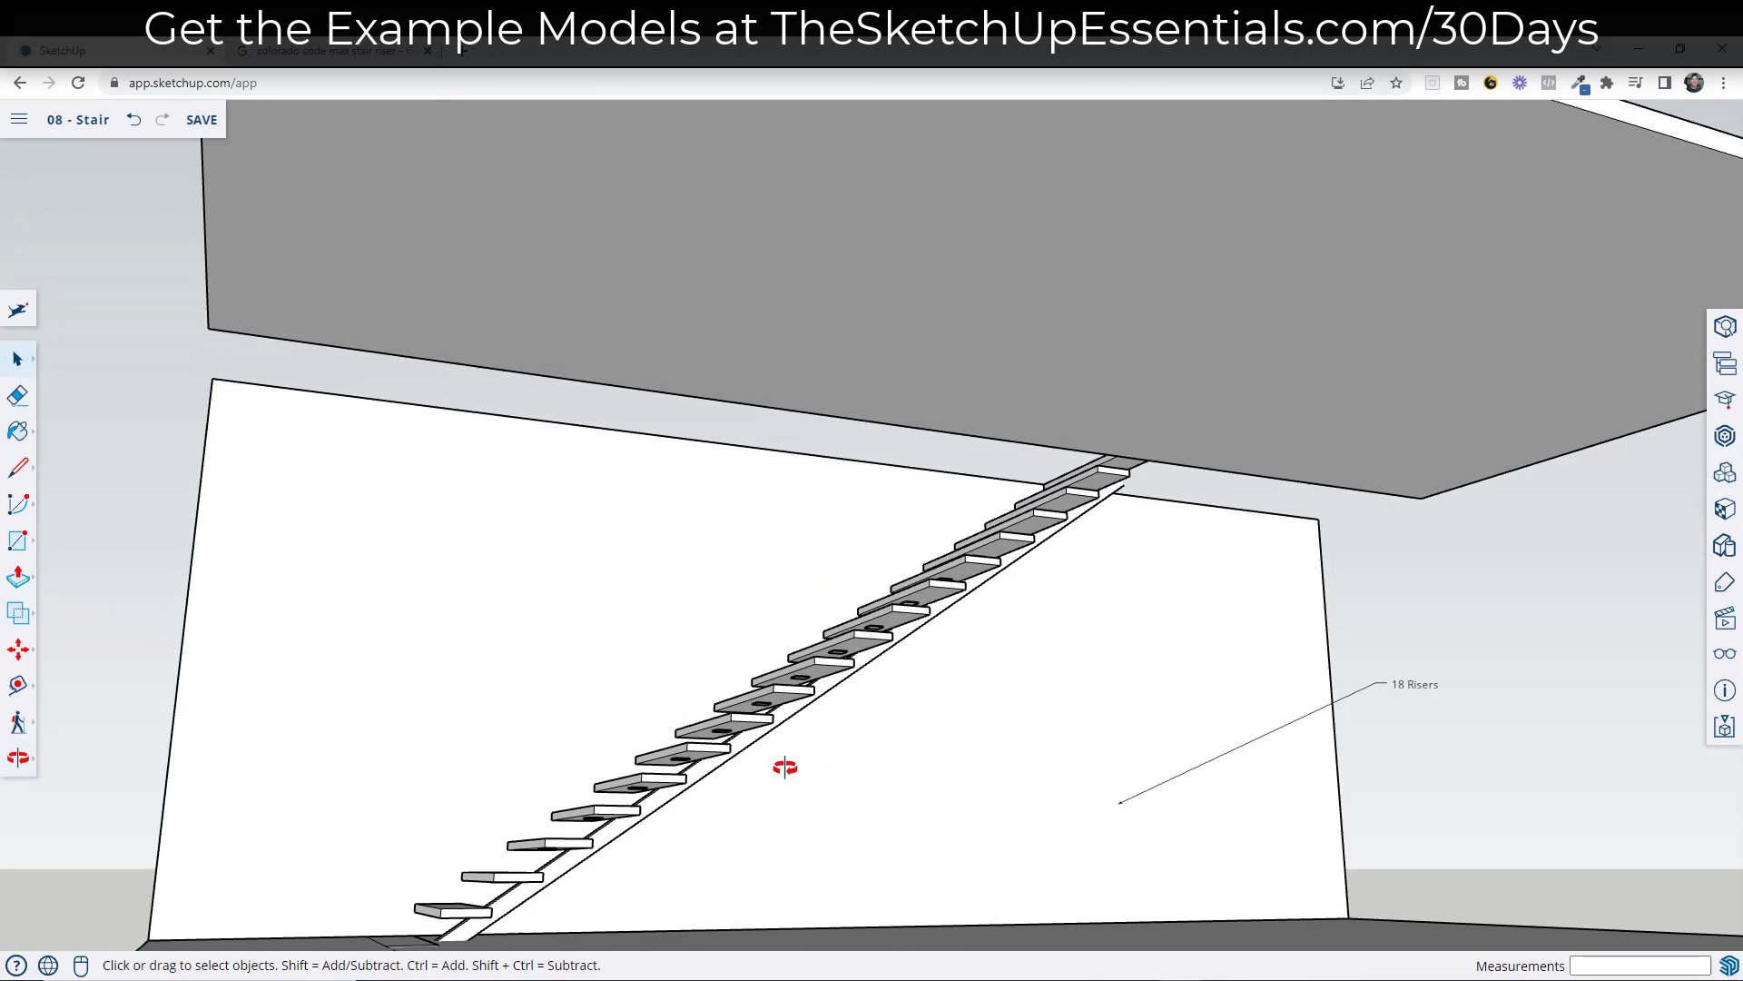
- Open a lower tread component for editing, close to the support plate on its underside
{"action": "middle_click_drag", "start_coordinate": [784, 766], "coordinate": [716, 768]}
{"action": "scroll", "coordinate": [699, 792], "scroll_direction": "up", "scroll_amount": 6}
{"action": "scroll", "coordinate": [716, 768], "scroll_direction": "up", "scroll_amount": 5}
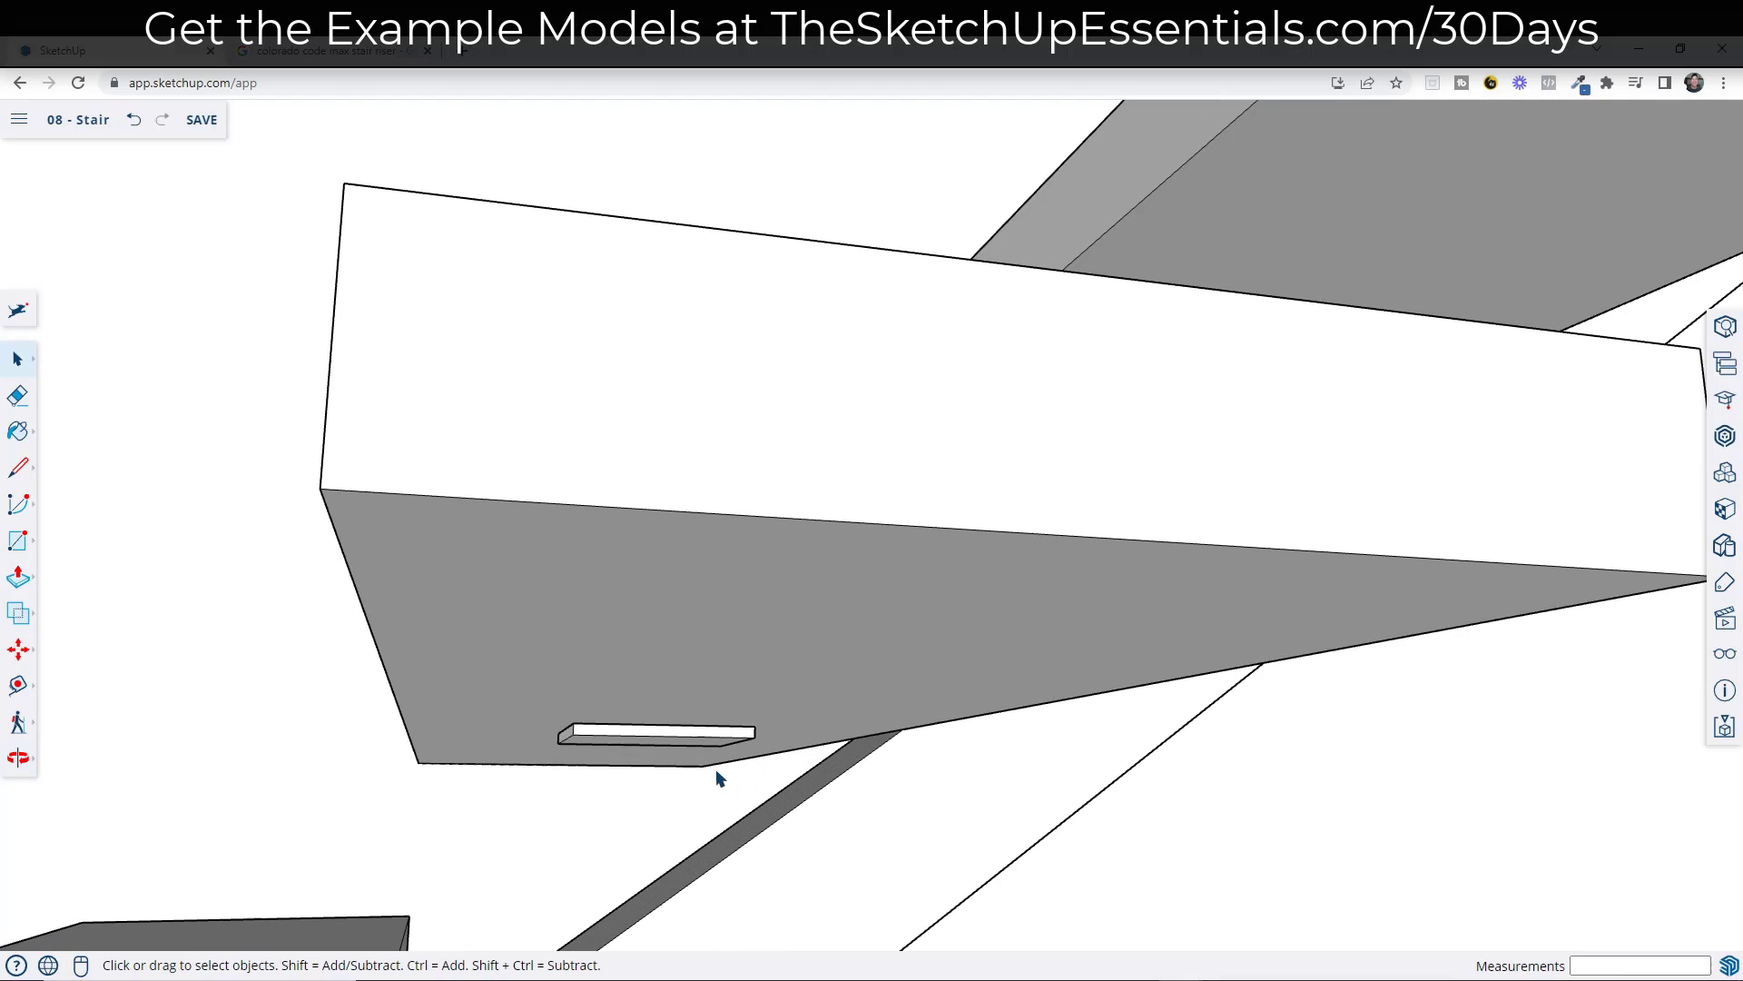
{"action": "scroll", "coordinate": [715, 769], "scroll_direction": "down", "scroll_amount": 4}
{"action": "left_click", "coordinate": [739, 722]}
{"action": "scroll", "coordinate": [739, 722], "scroll_direction": "down", "scroll_amount": 4}
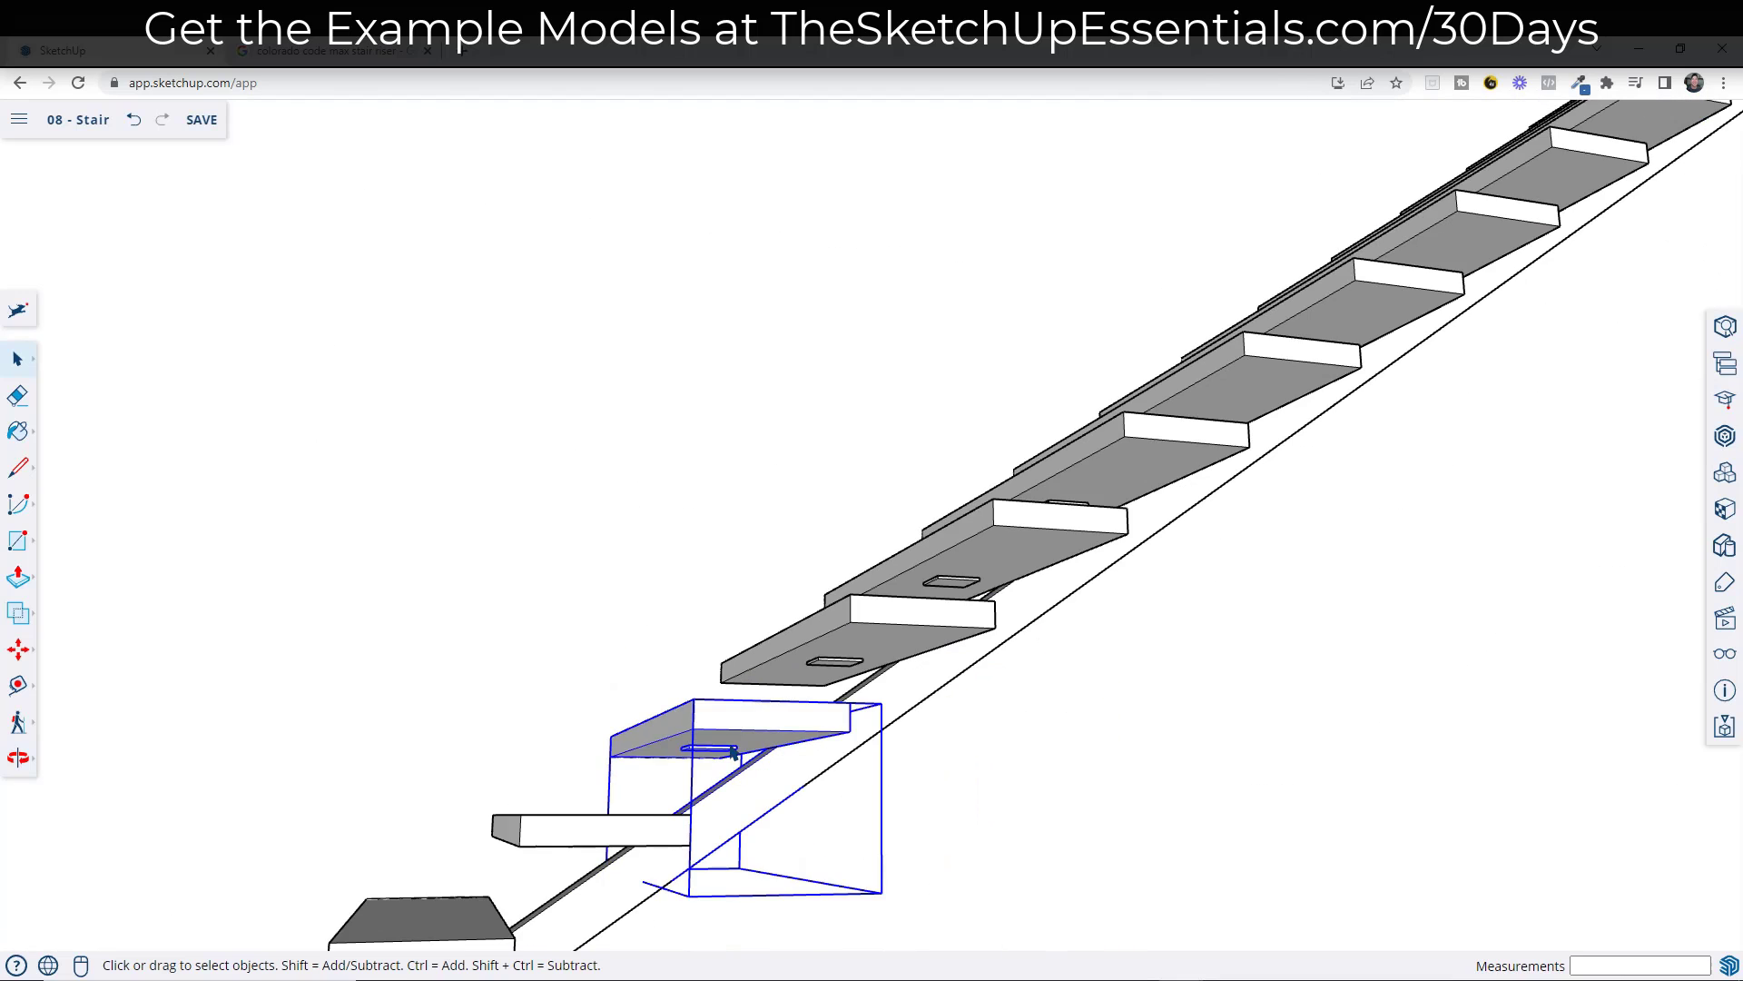
{"action": "scroll", "coordinate": [727, 754], "scroll_direction": "up", "scroll_amount": 1}
{"action": "scroll", "coordinate": [732, 749], "scroll_direction": "up", "scroll_amount": 8}
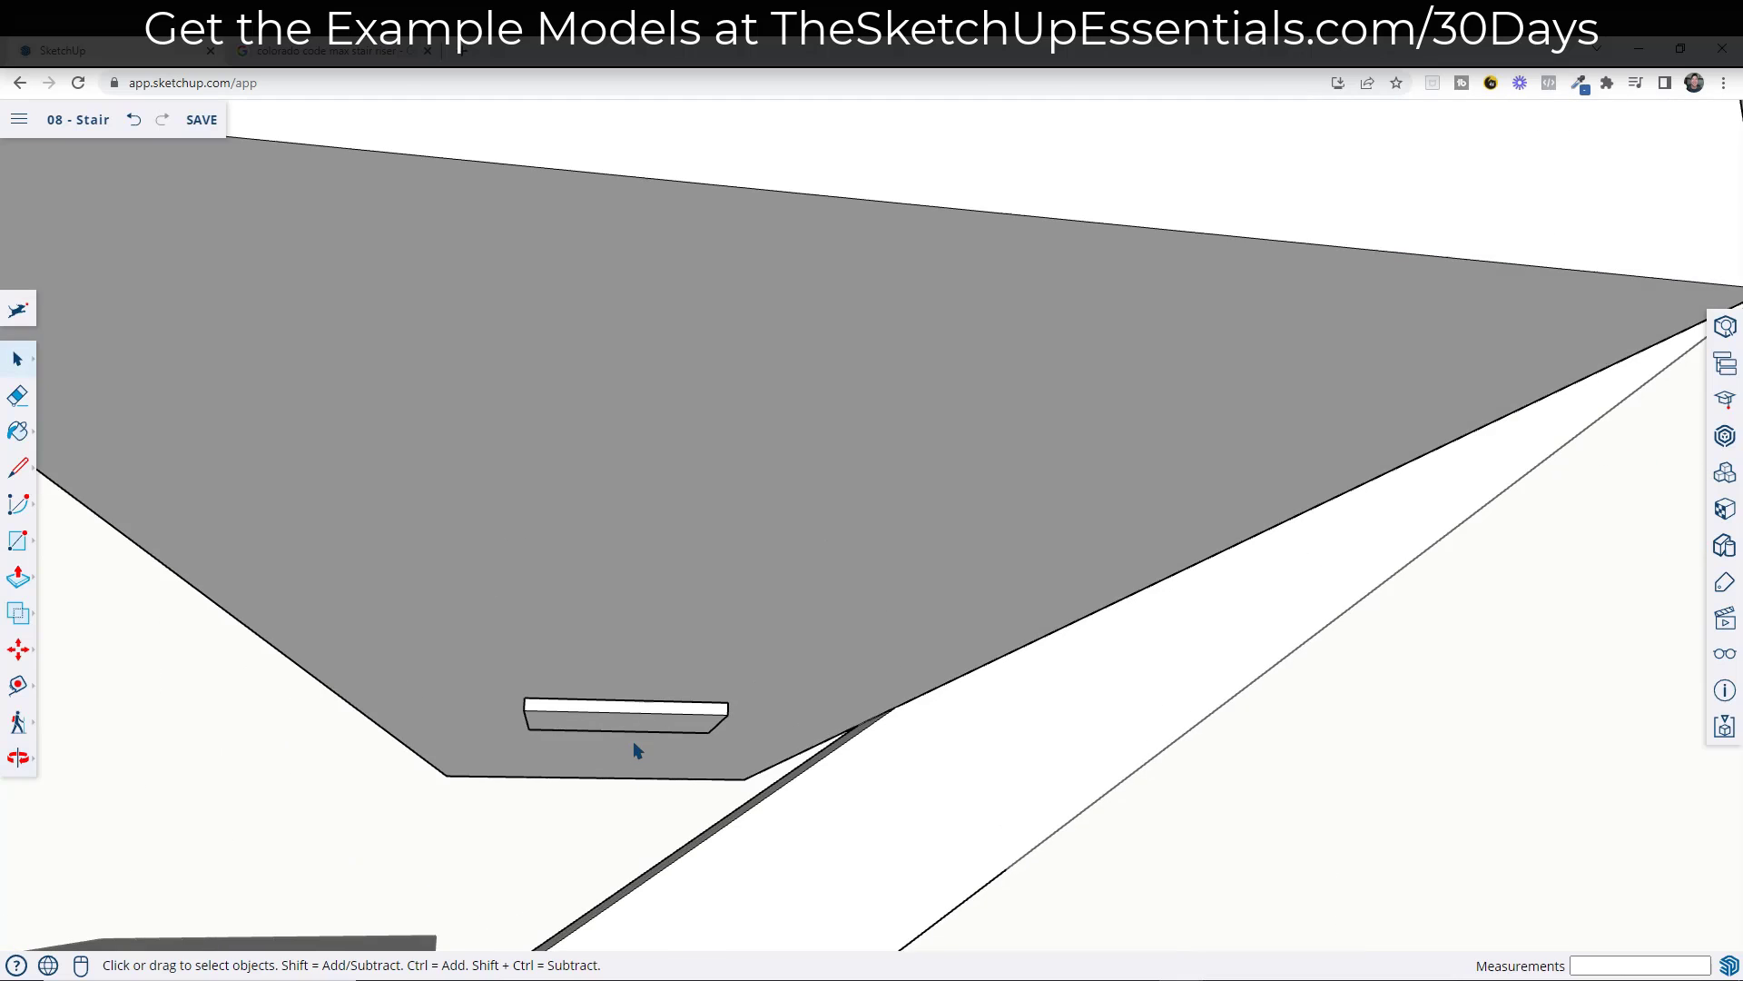
{"action": "middle_click_drag", "start_coordinate": [634, 744], "coordinate": [695, 711]}
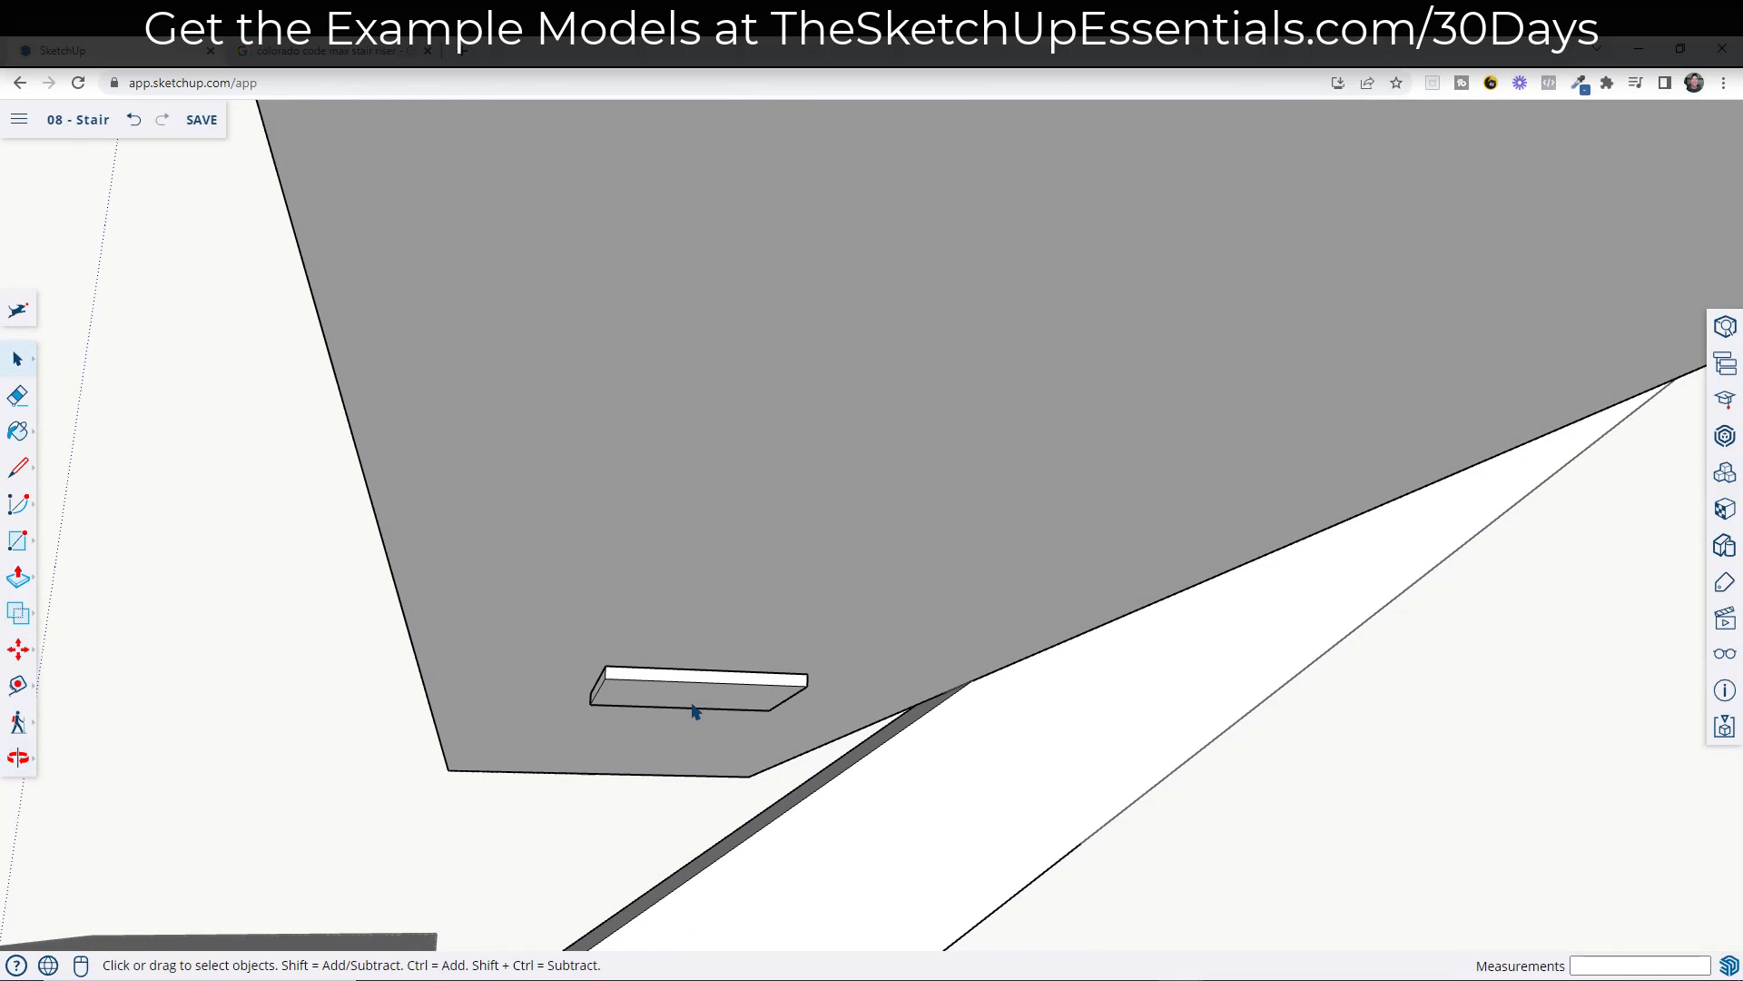
- Draw a 4" by 4" rectangle over the support plate's underside from corner to opposite corner
{"action": "left_click", "coordinate": [714, 702]}
{"action": "scroll", "coordinate": [701, 713], "scroll_direction": "up", "scroll_amount": 2}
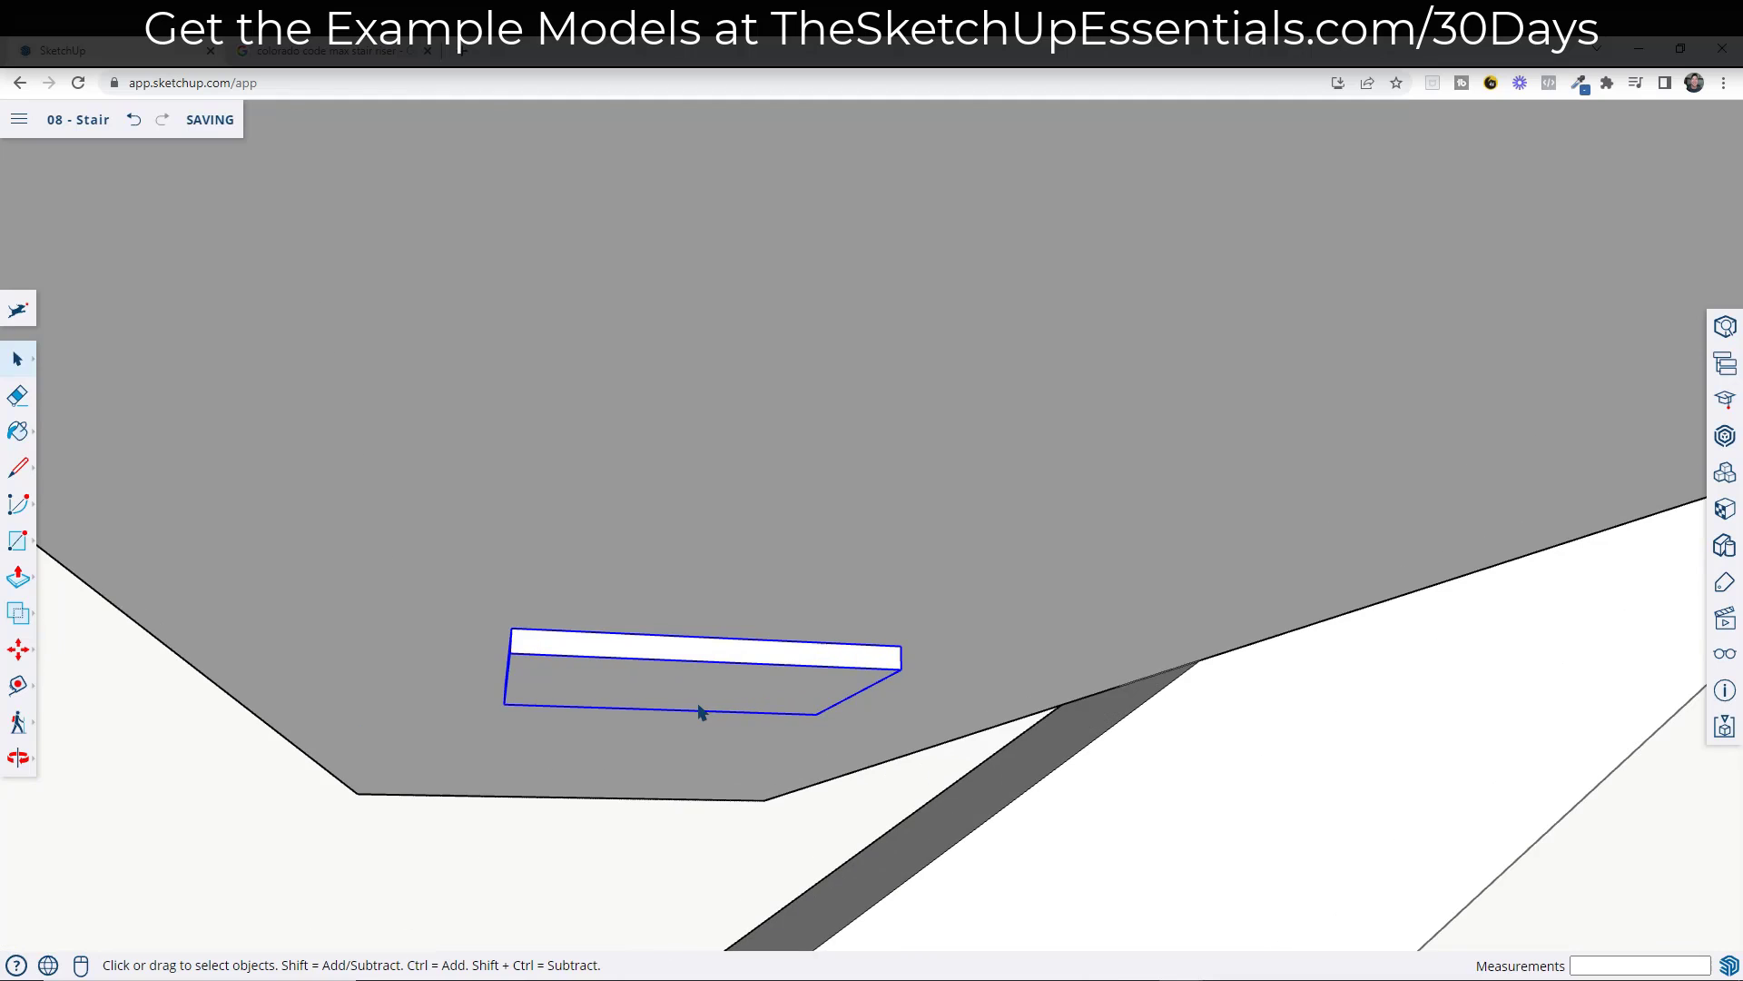
{"action": "key", "text": "r"}
{"action": "left_click", "coordinate": [509, 652]}
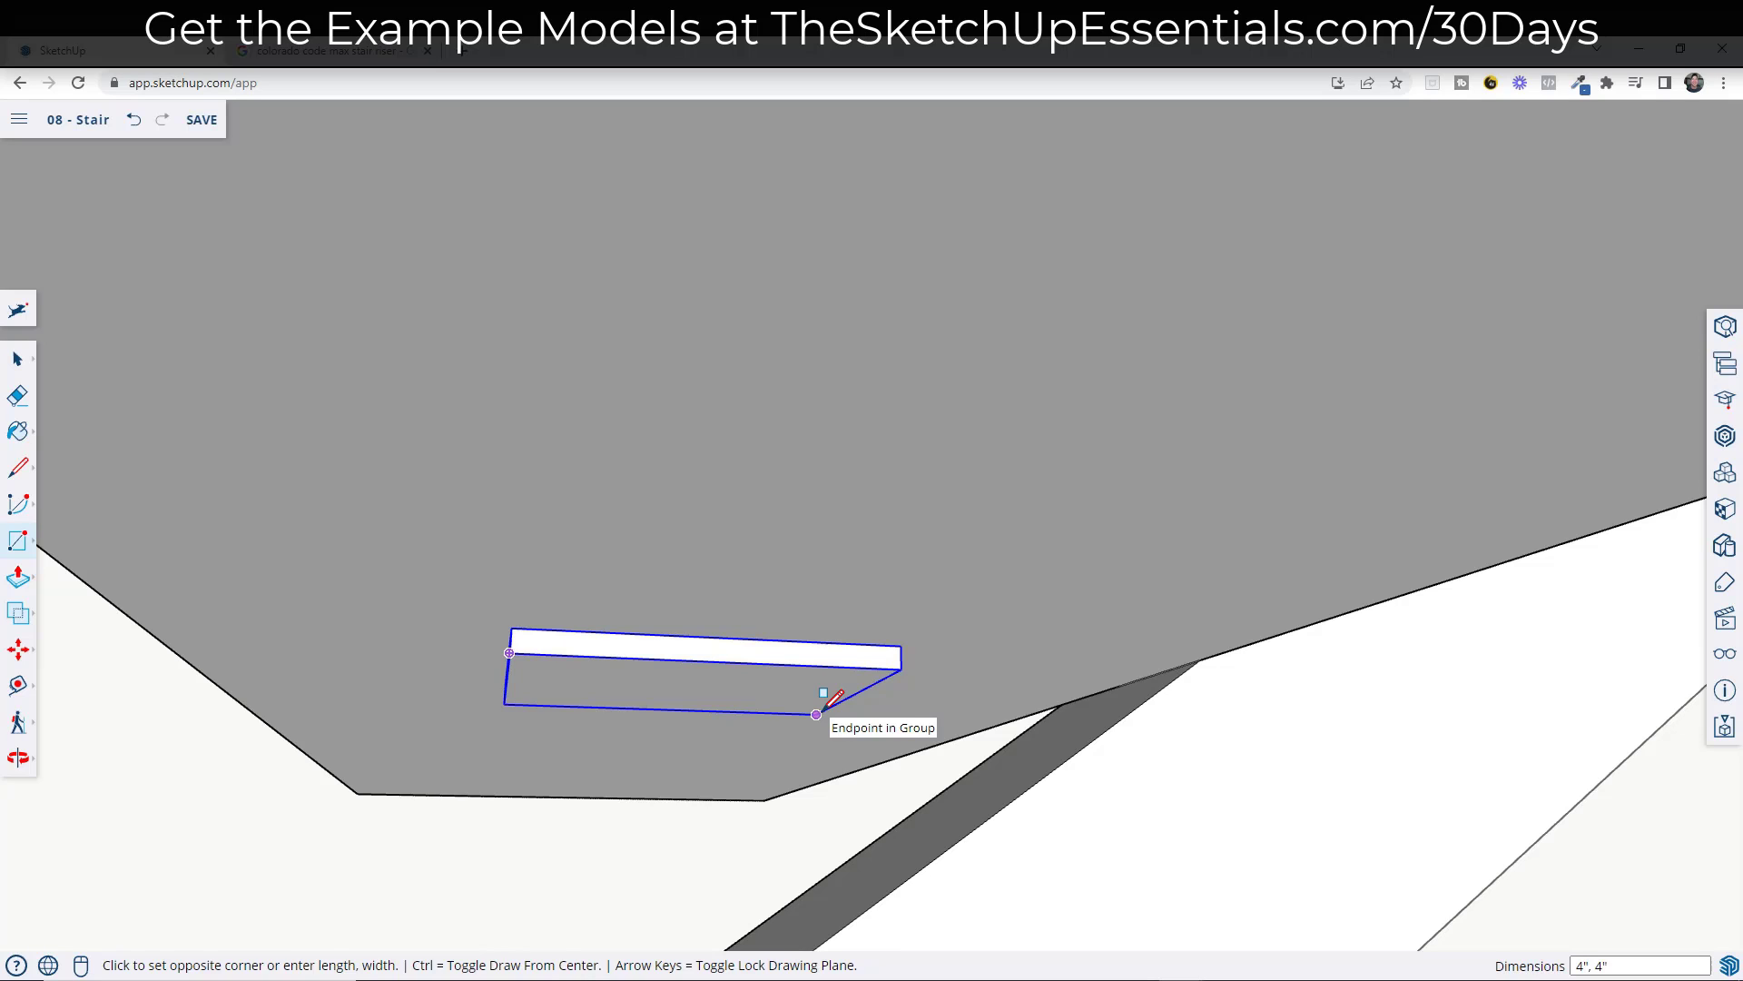
{"action": "left_click", "coordinate": [821, 708]}
{"action": "key", "text": "space"}
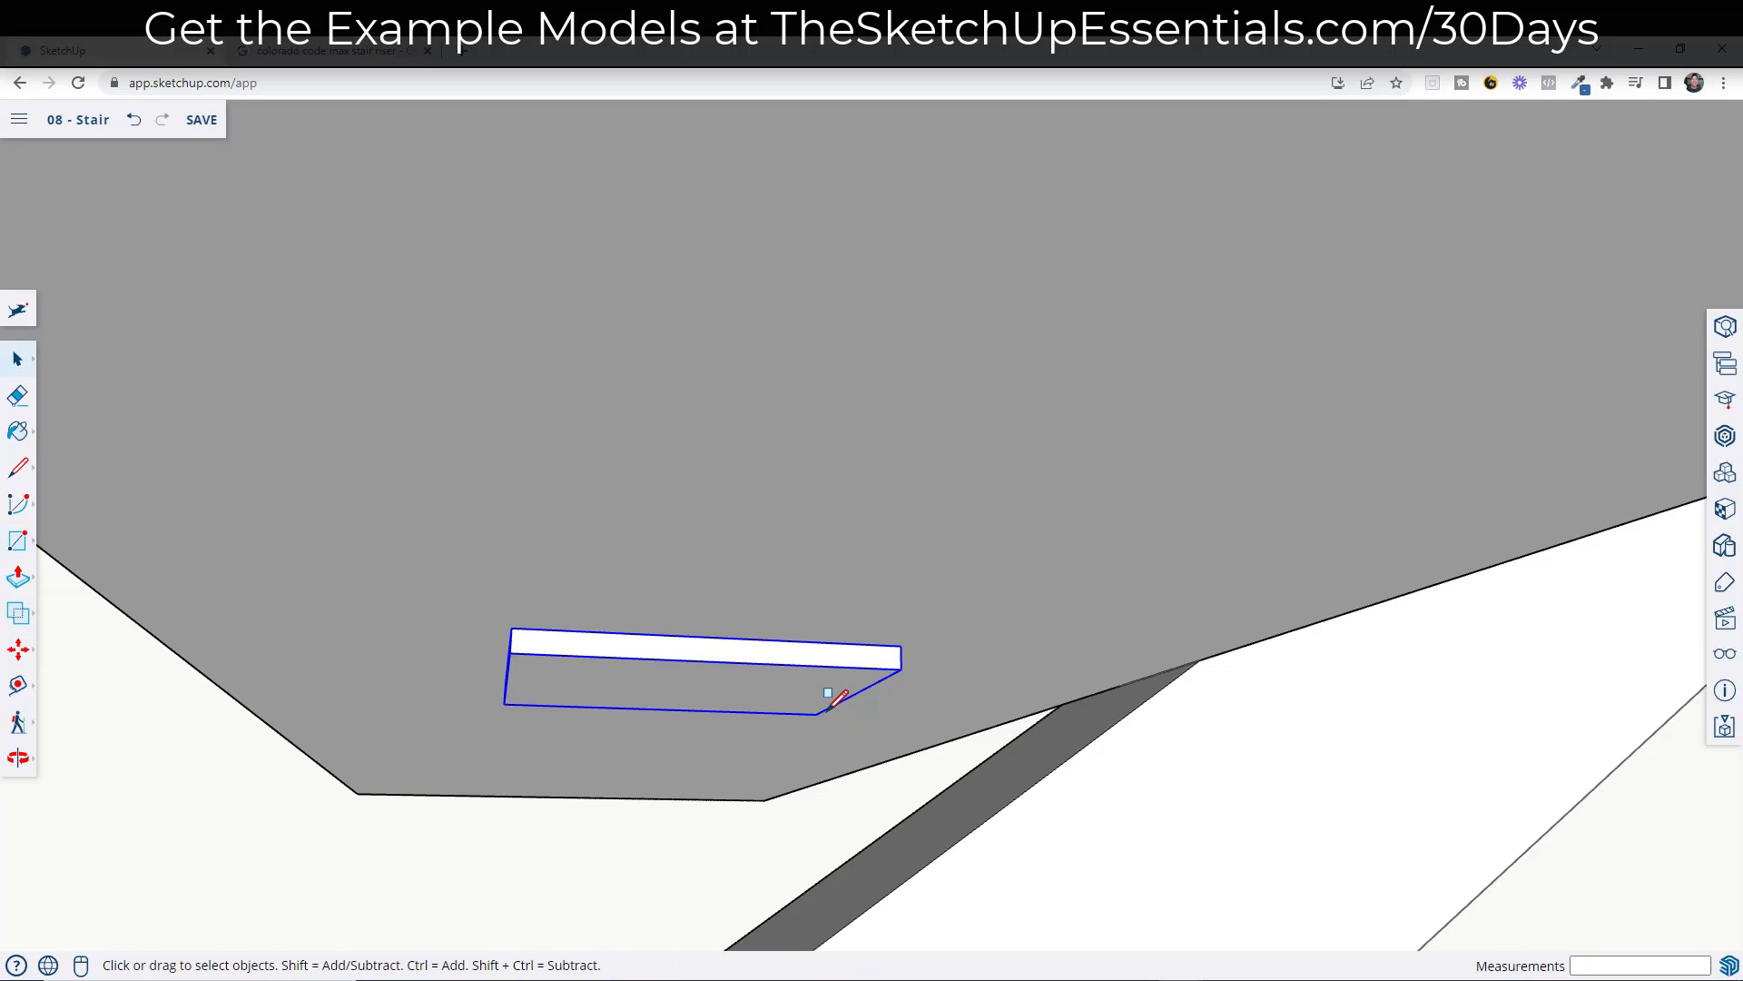
- Offset the edges of the square on the plate's underside inward by 1"
{"action": "key", "text": "f"}
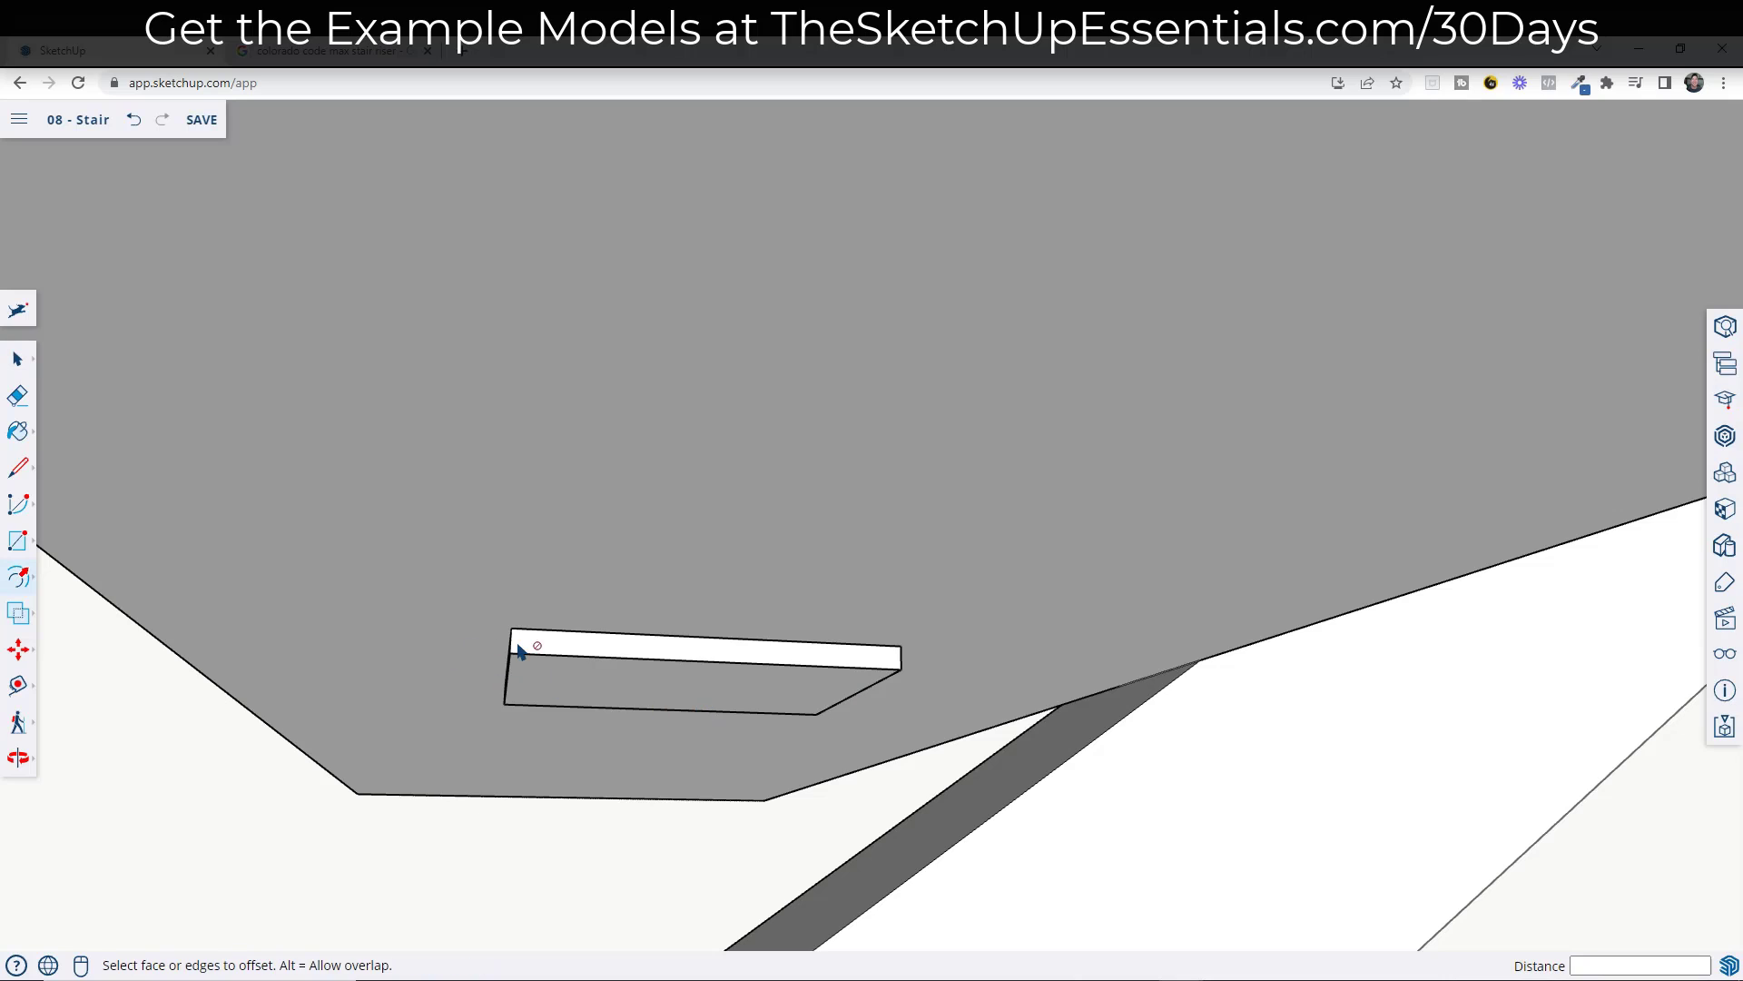
{"action": "left_click", "coordinate": [859, 692]}
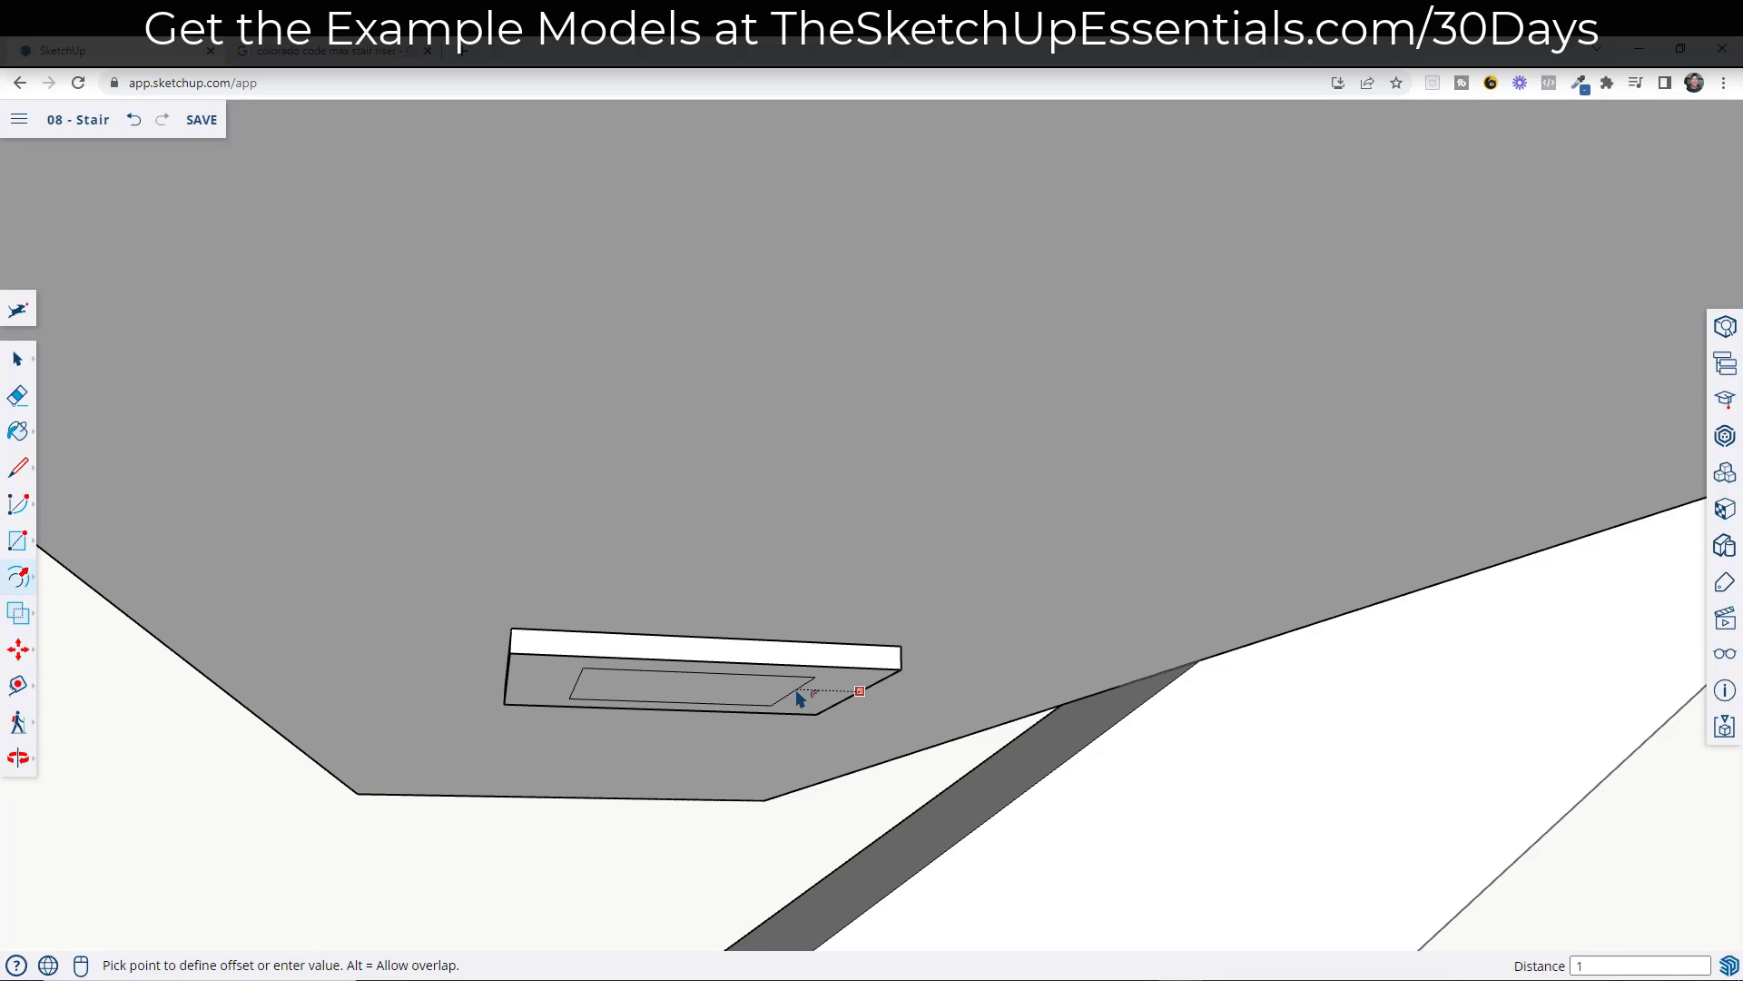
{"action": "type", "text": "1"}
{"action": "key", "text": "Return"}
{"action": "key", "text": "space"}
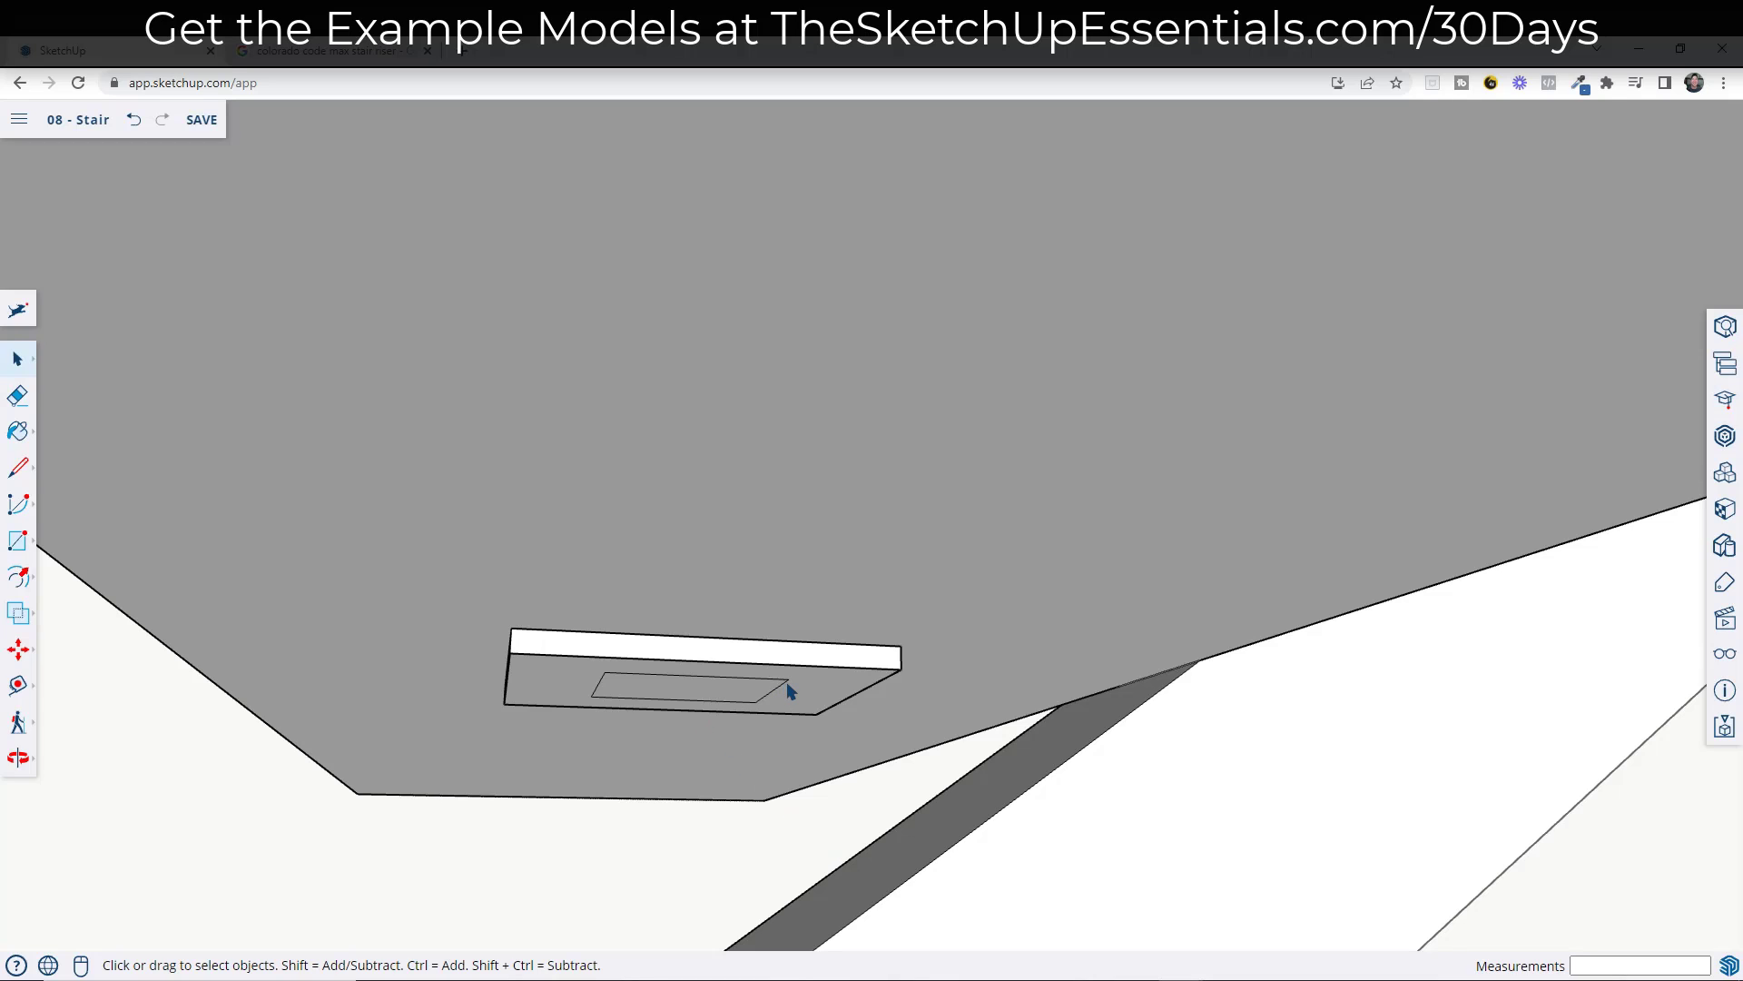
{"action": "middle_click_drag", "start_coordinate": [893, 829], "coordinate": [873, 822]}
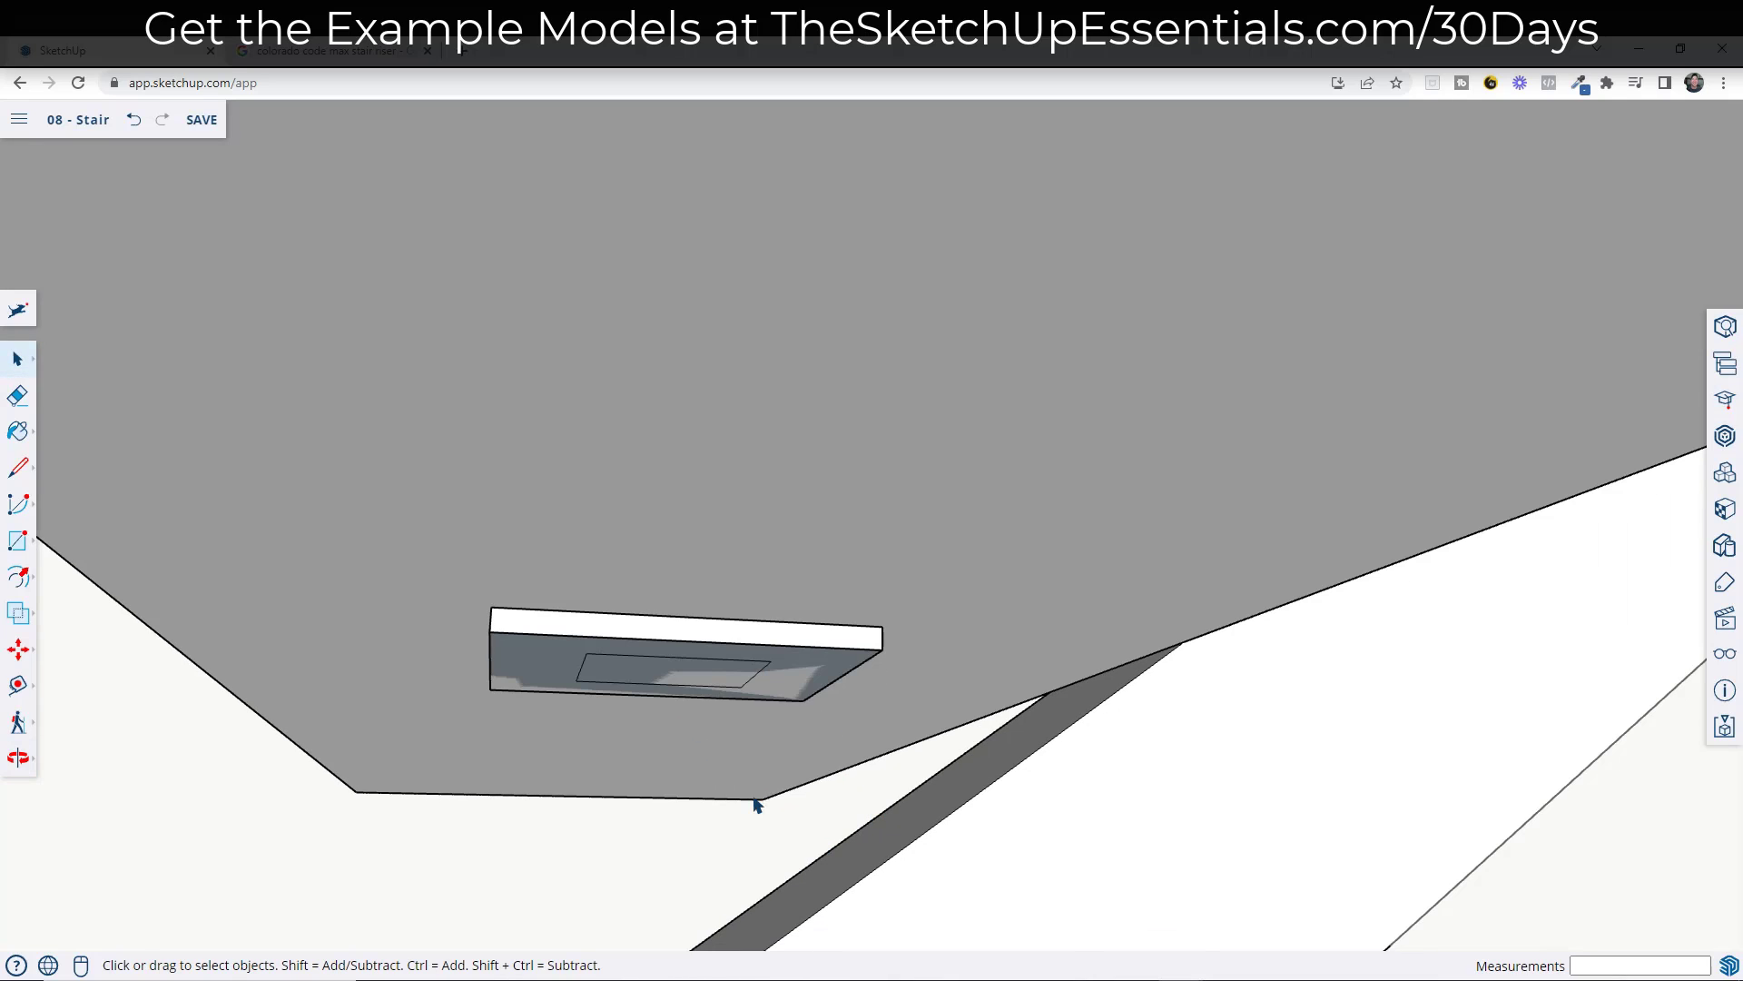
{"action": "scroll", "coordinate": [756, 805], "scroll_direction": "down", "scroll_amount": 2}
{"action": "middle_click_drag", "start_coordinate": [767, 778], "coordinate": [773, 729]}
{"action": "key", "text": "p"}
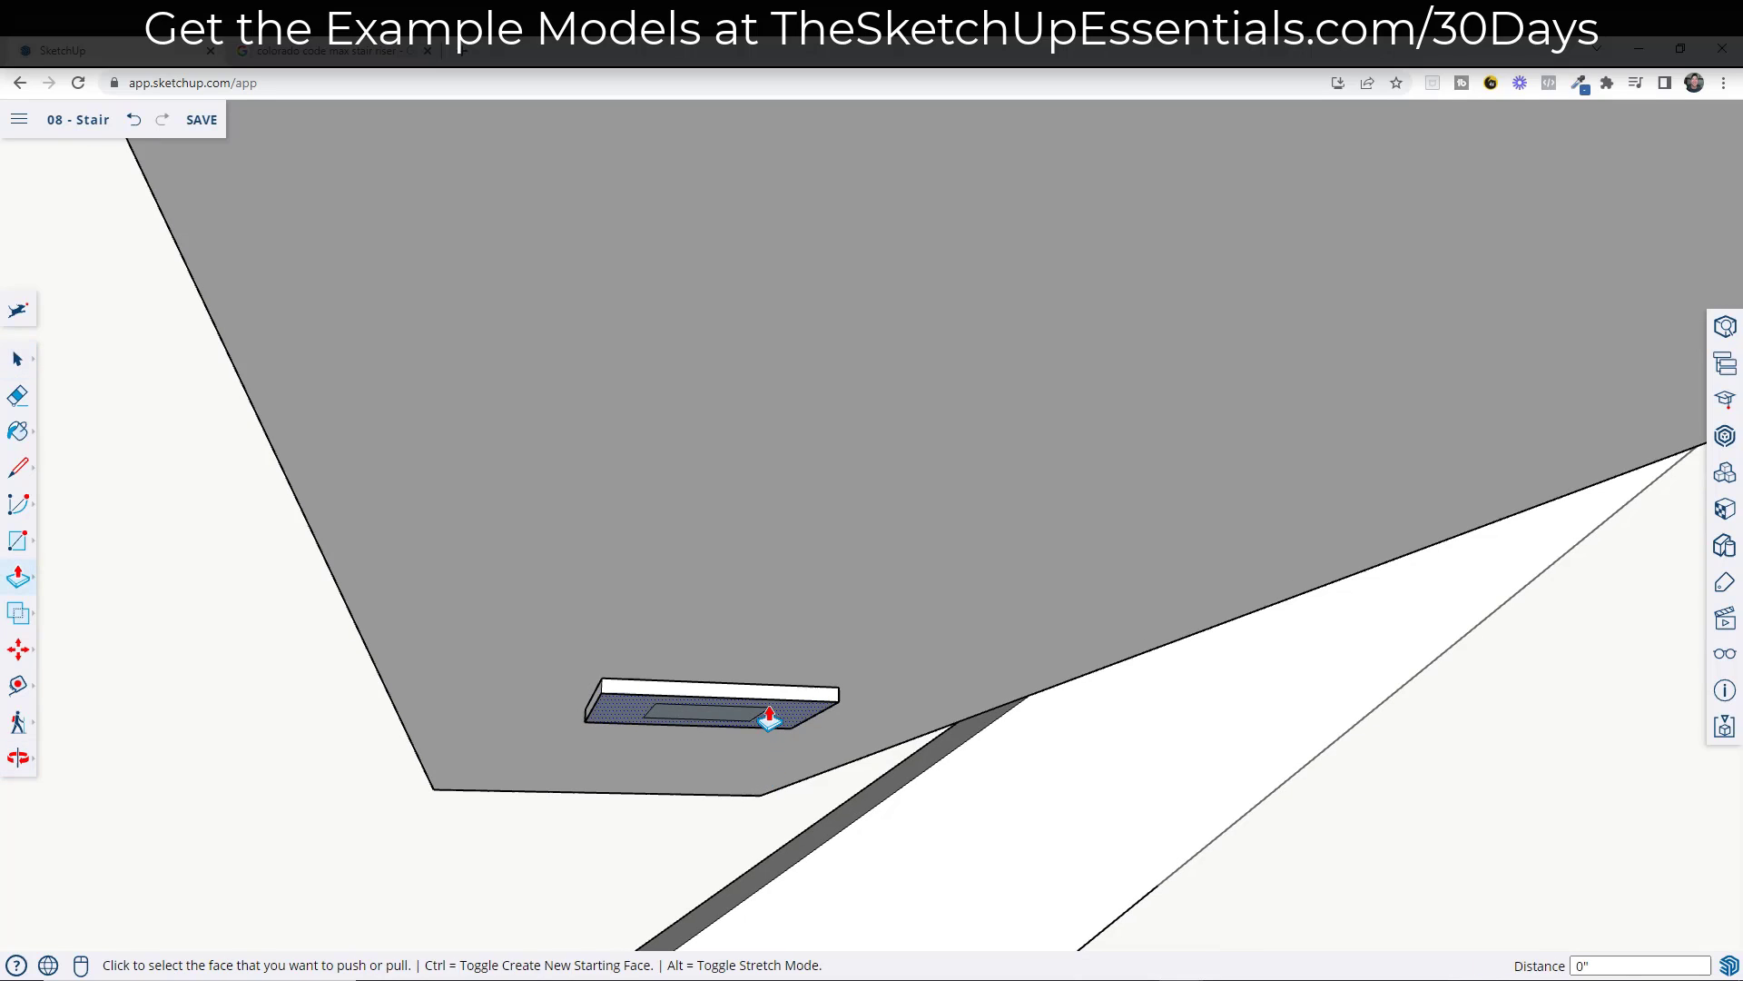
{"action": "key", "text": "space"}
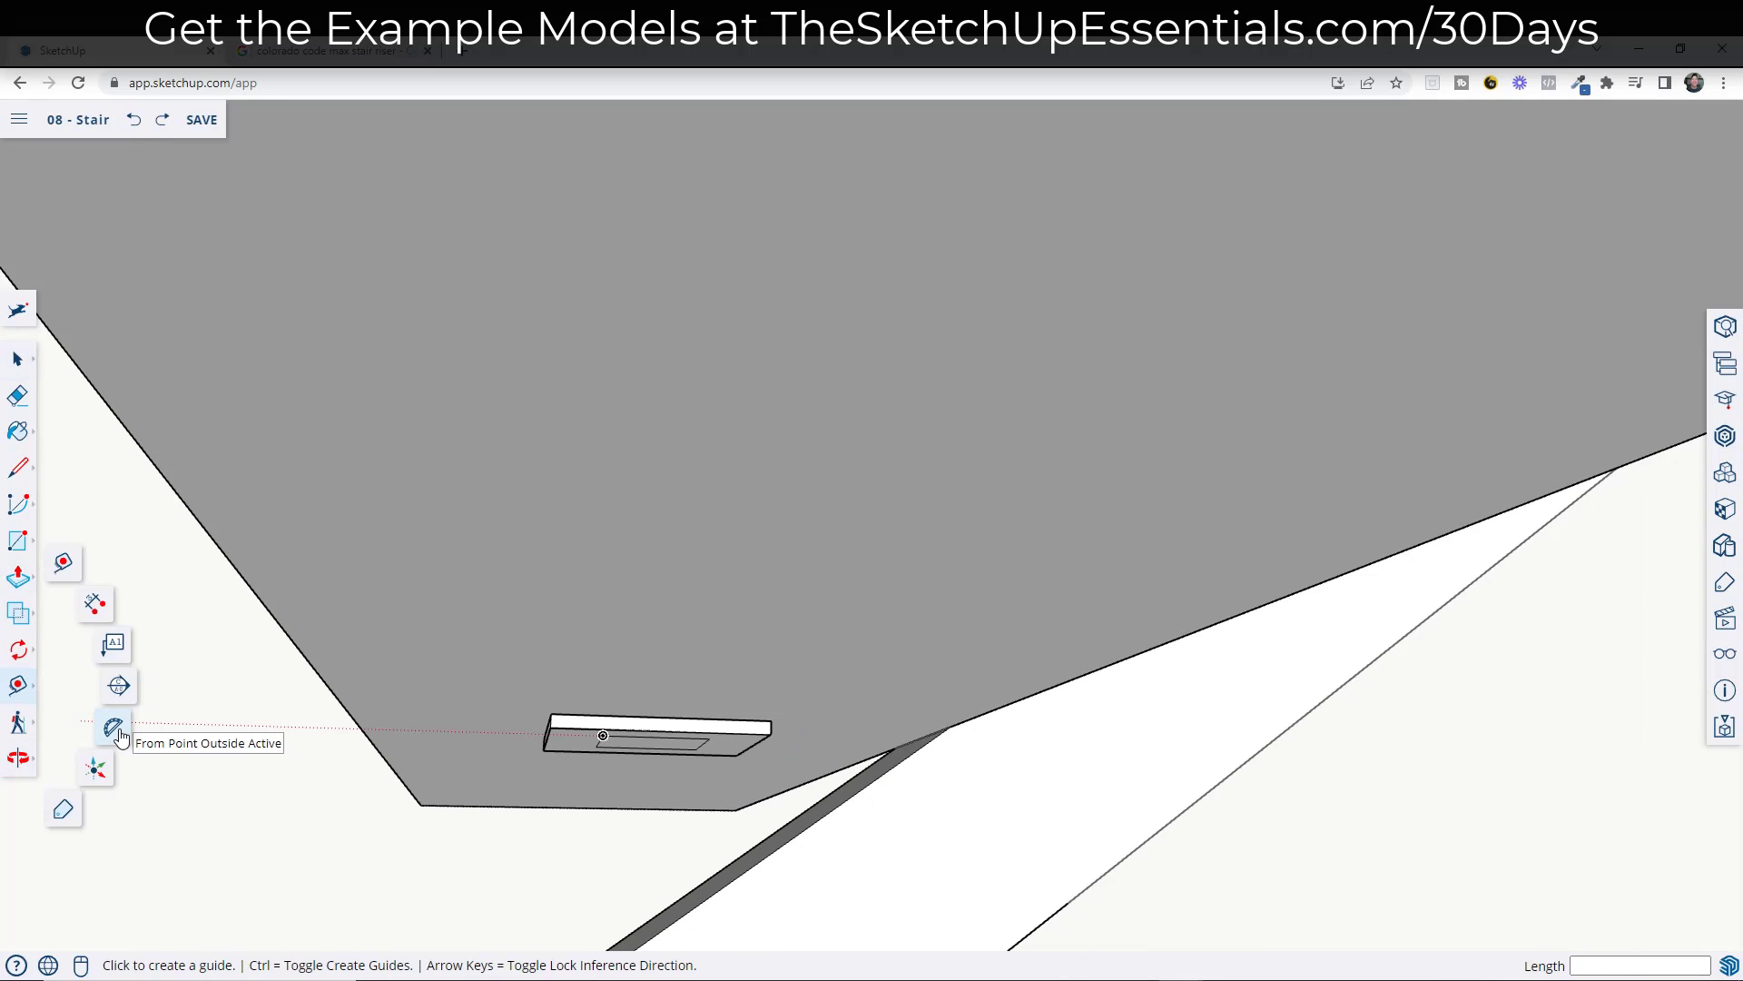
- Create a 45° Protractor guide from the inner square's corner down toward the stringer, locked to the green axis plane
{"action": "left_click", "coordinate": [116, 730]}
{"action": "scroll", "coordinate": [694, 737], "scroll_direction": "up", "scroll_amount": 1}
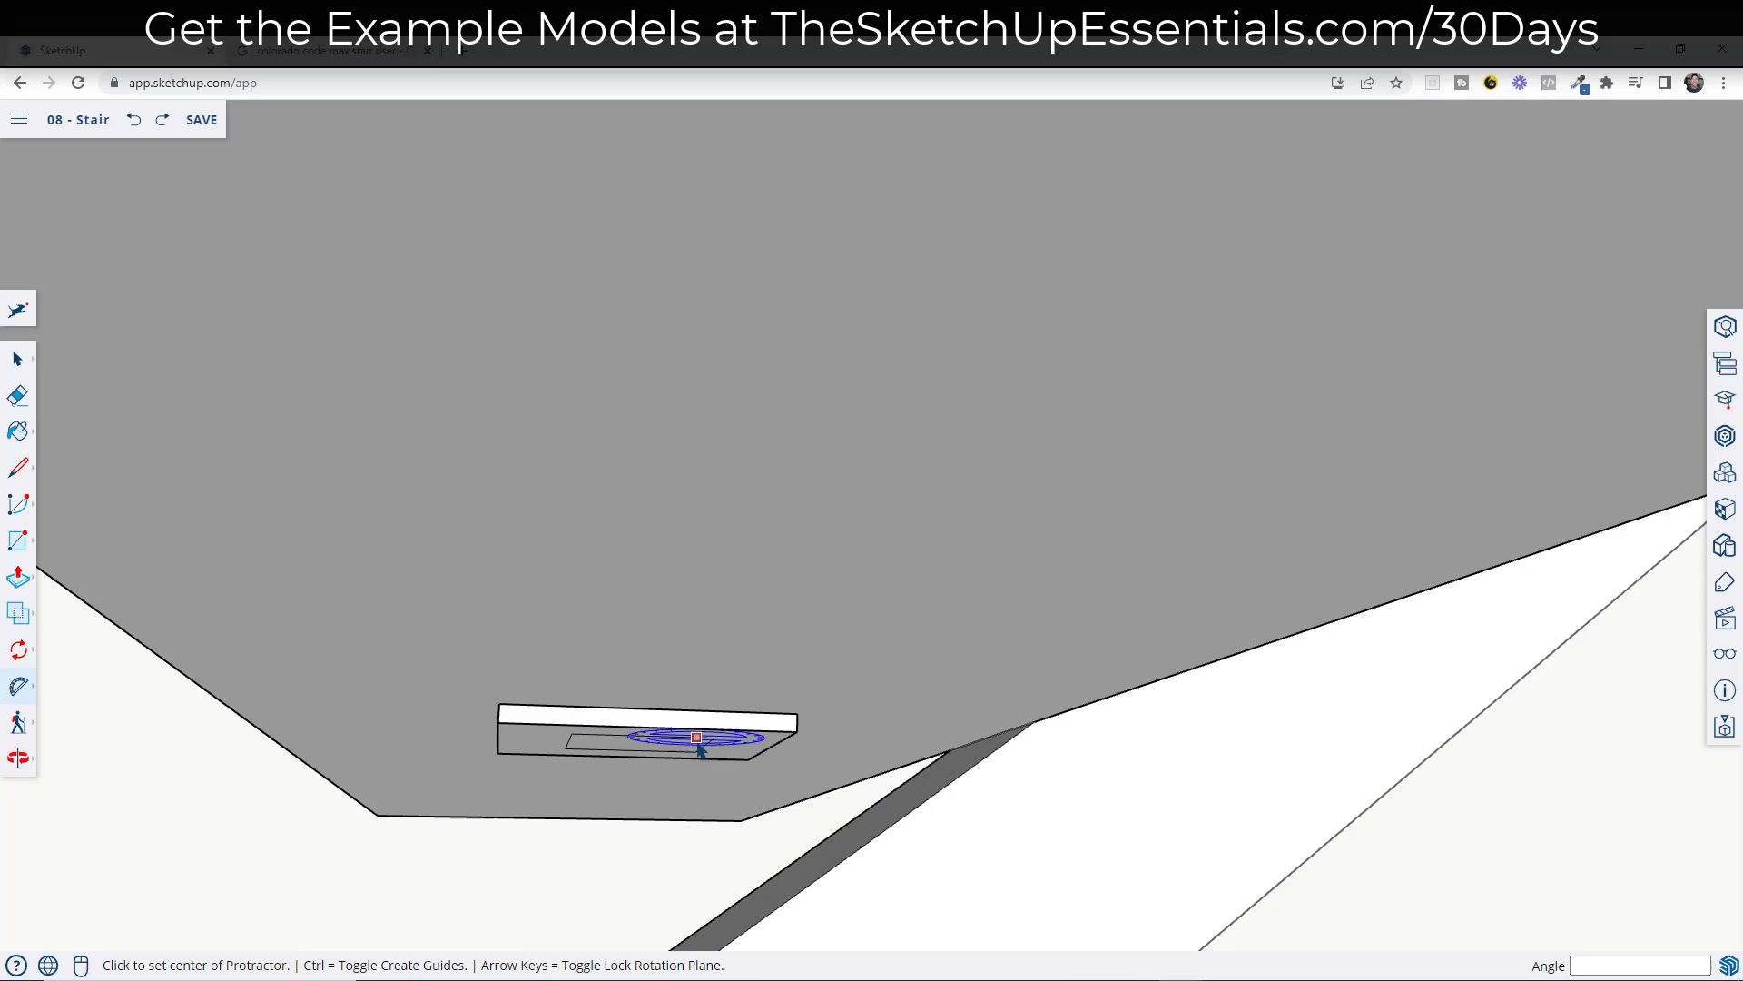
{"action": "key", "text": "Left"}
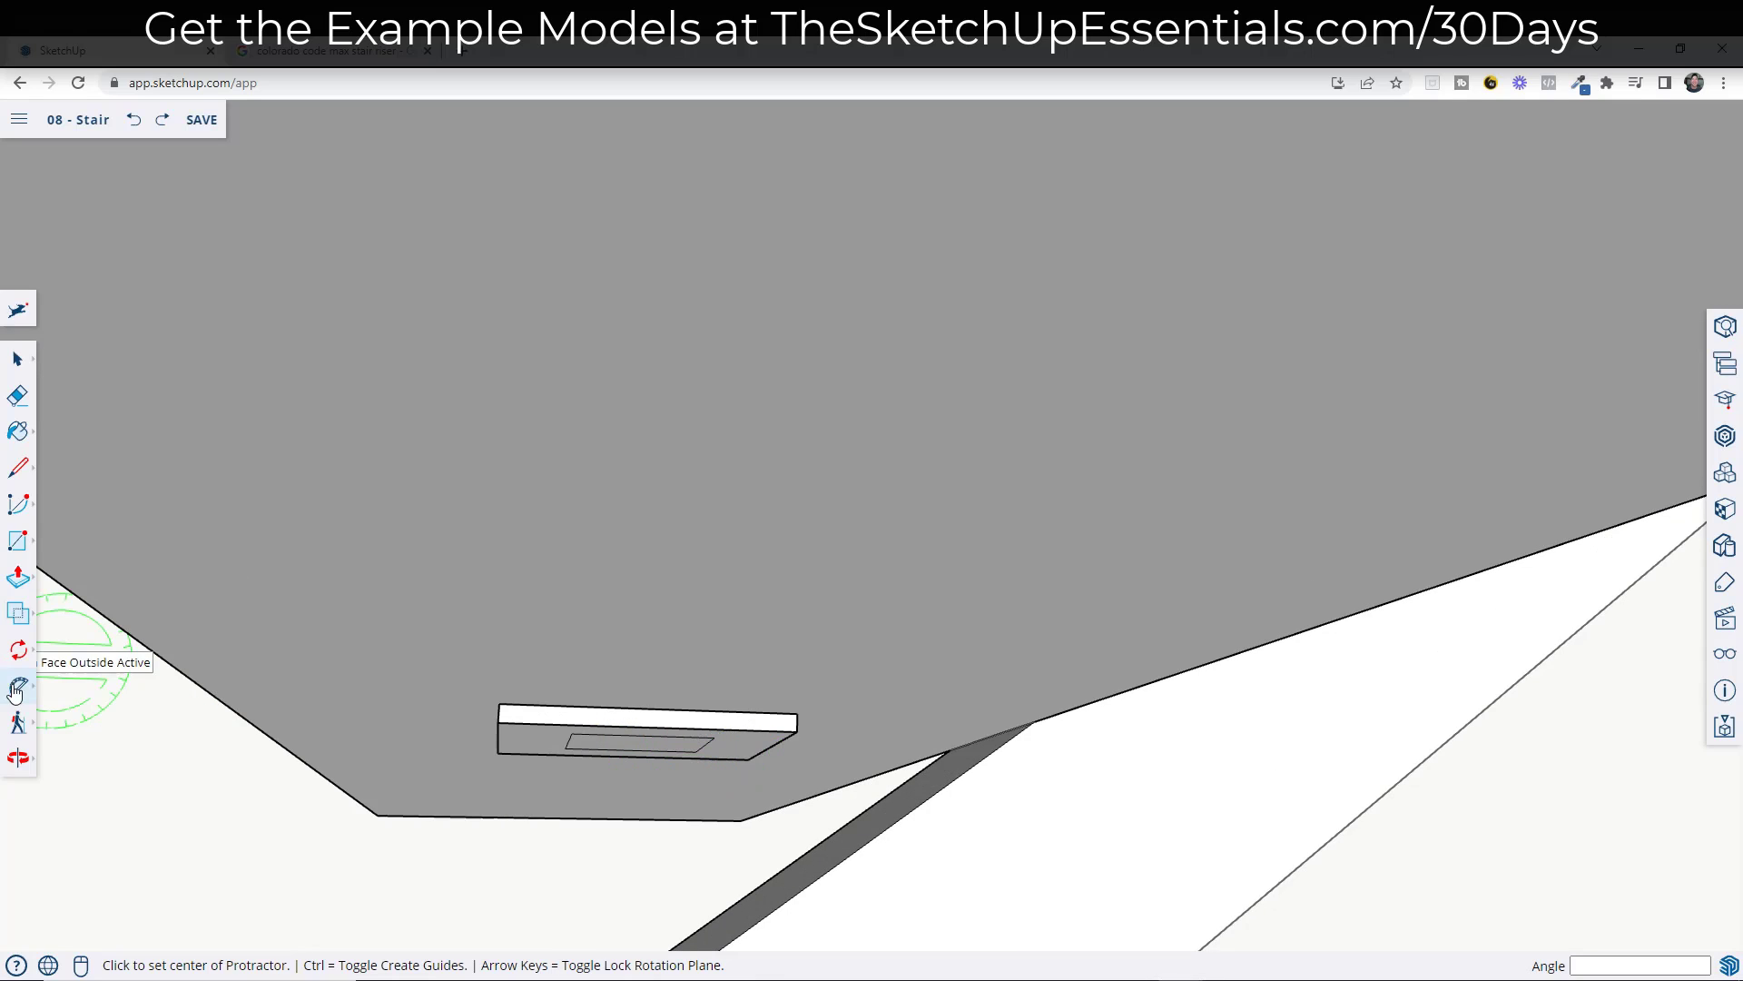
{"action": "mouse_move", "coordinate": [23, 692]}
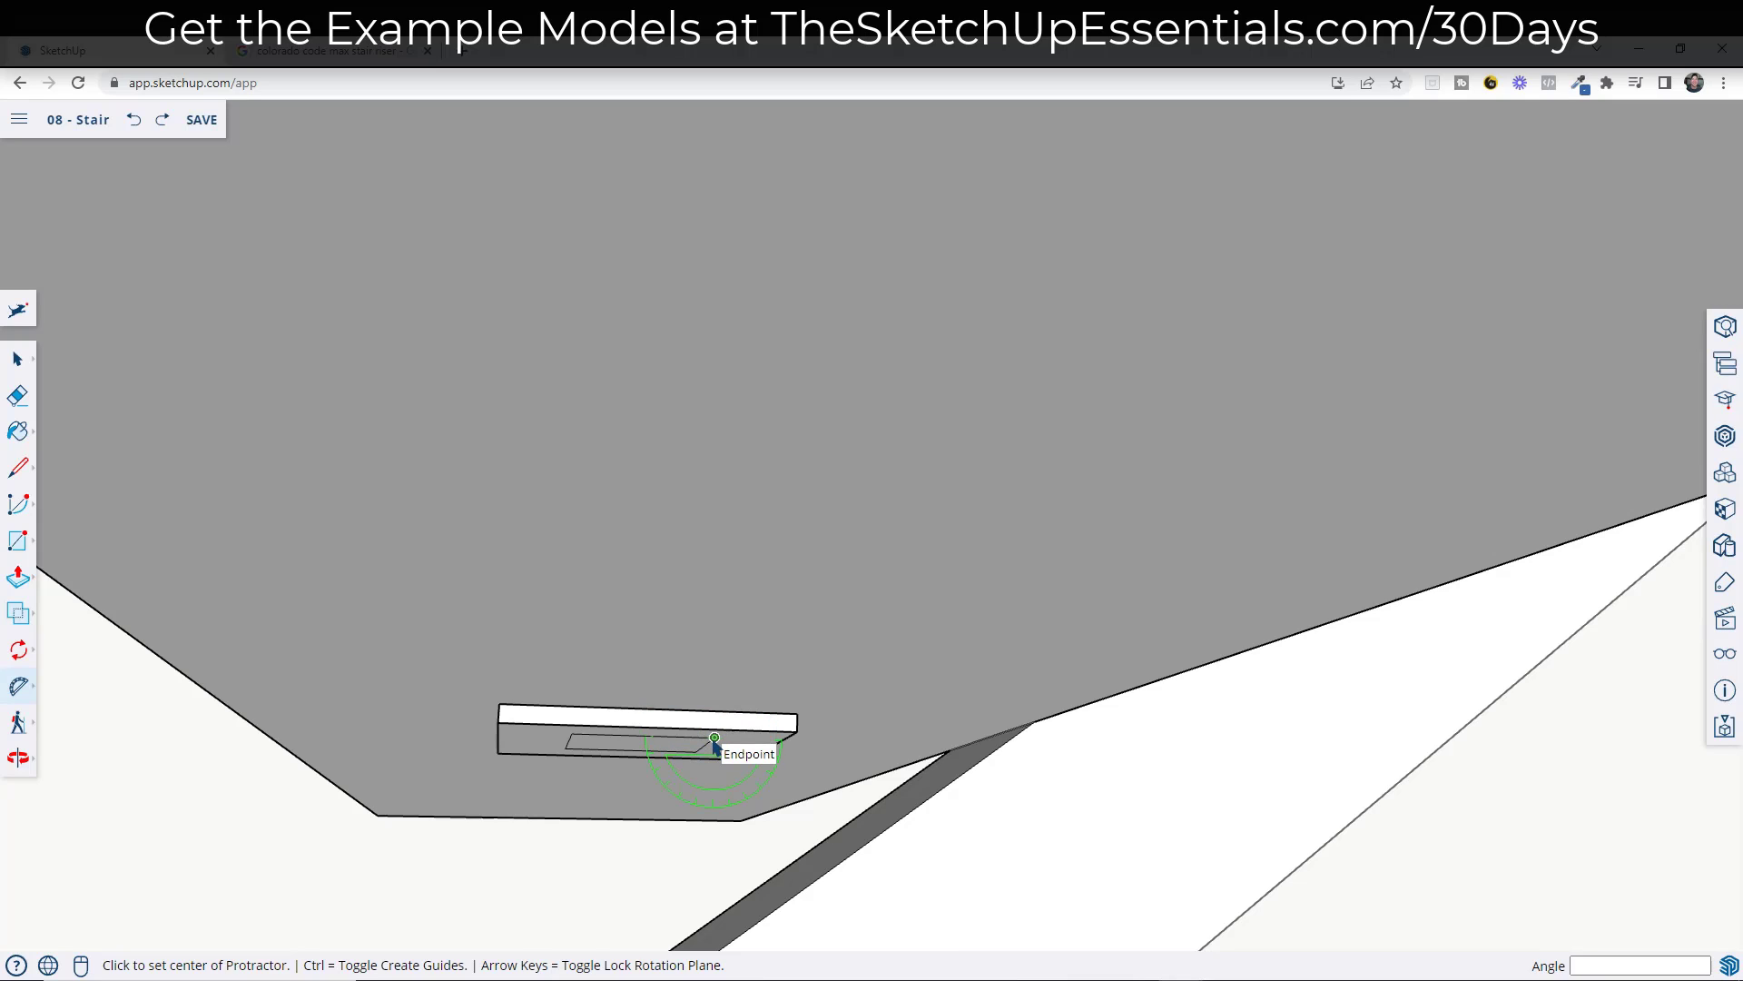
{"action": "left_click", "coordinate": [715, 744]}
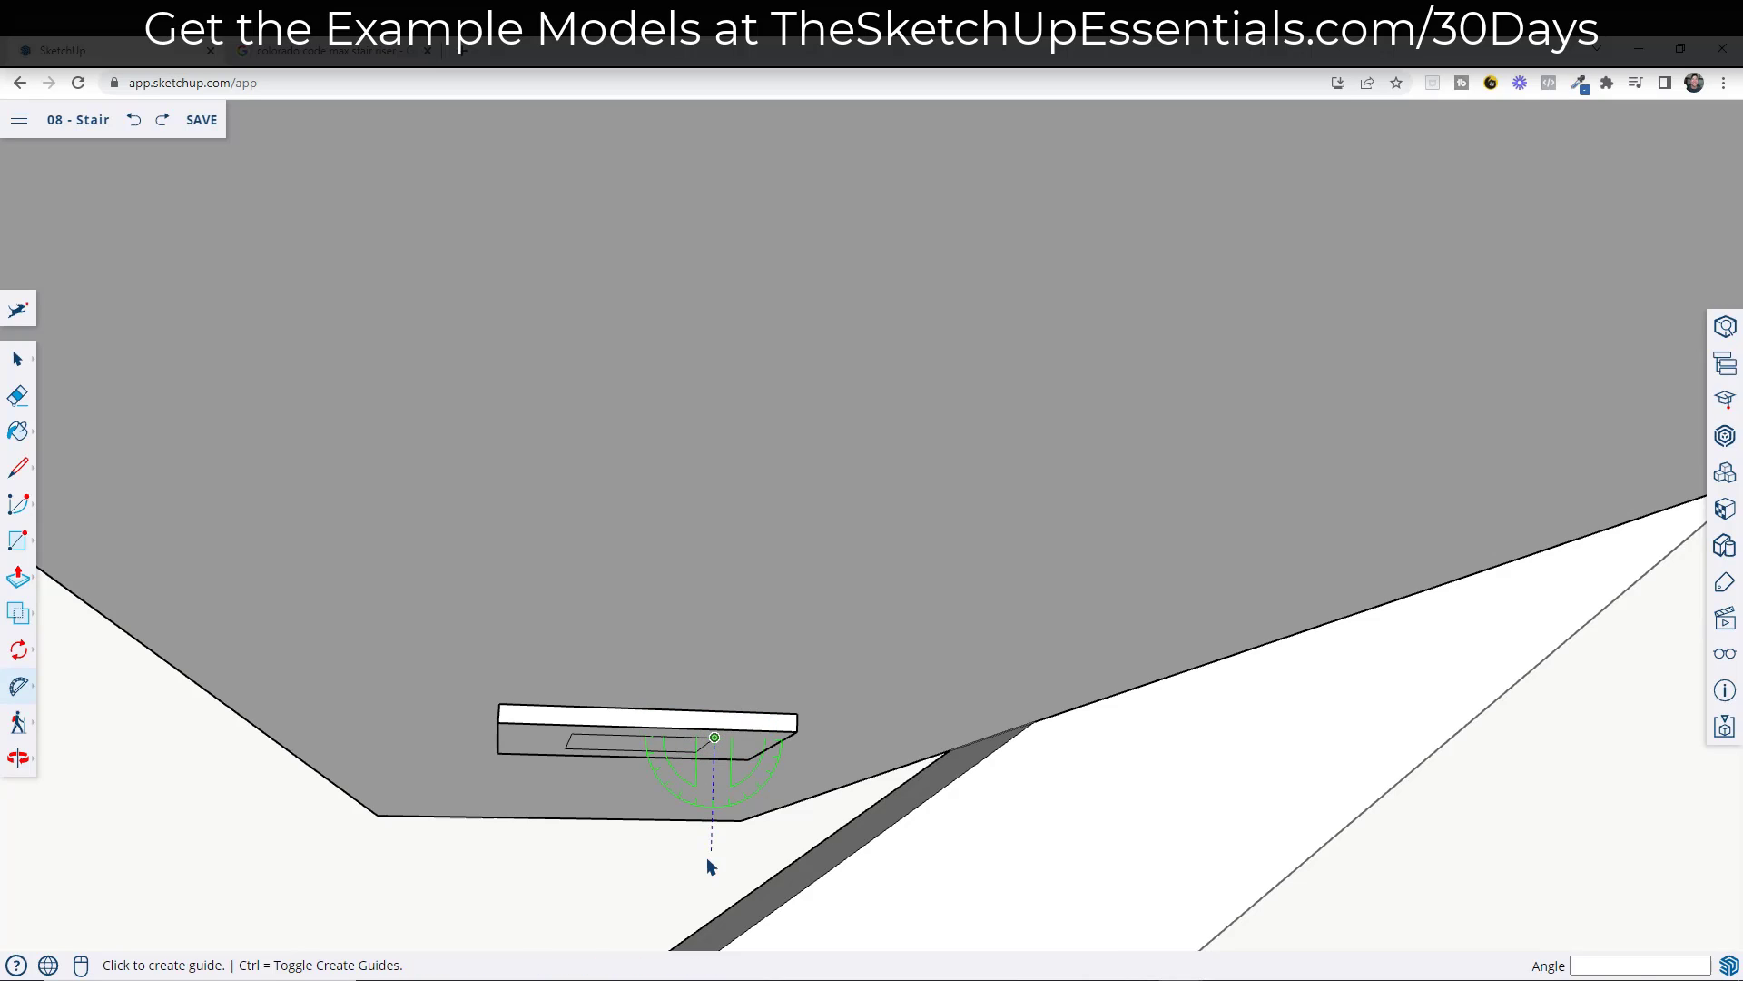
{"action": "left_click", "coordinate": [700, 863]}
{"action": "left_click", "coordinate": [815, 846]}
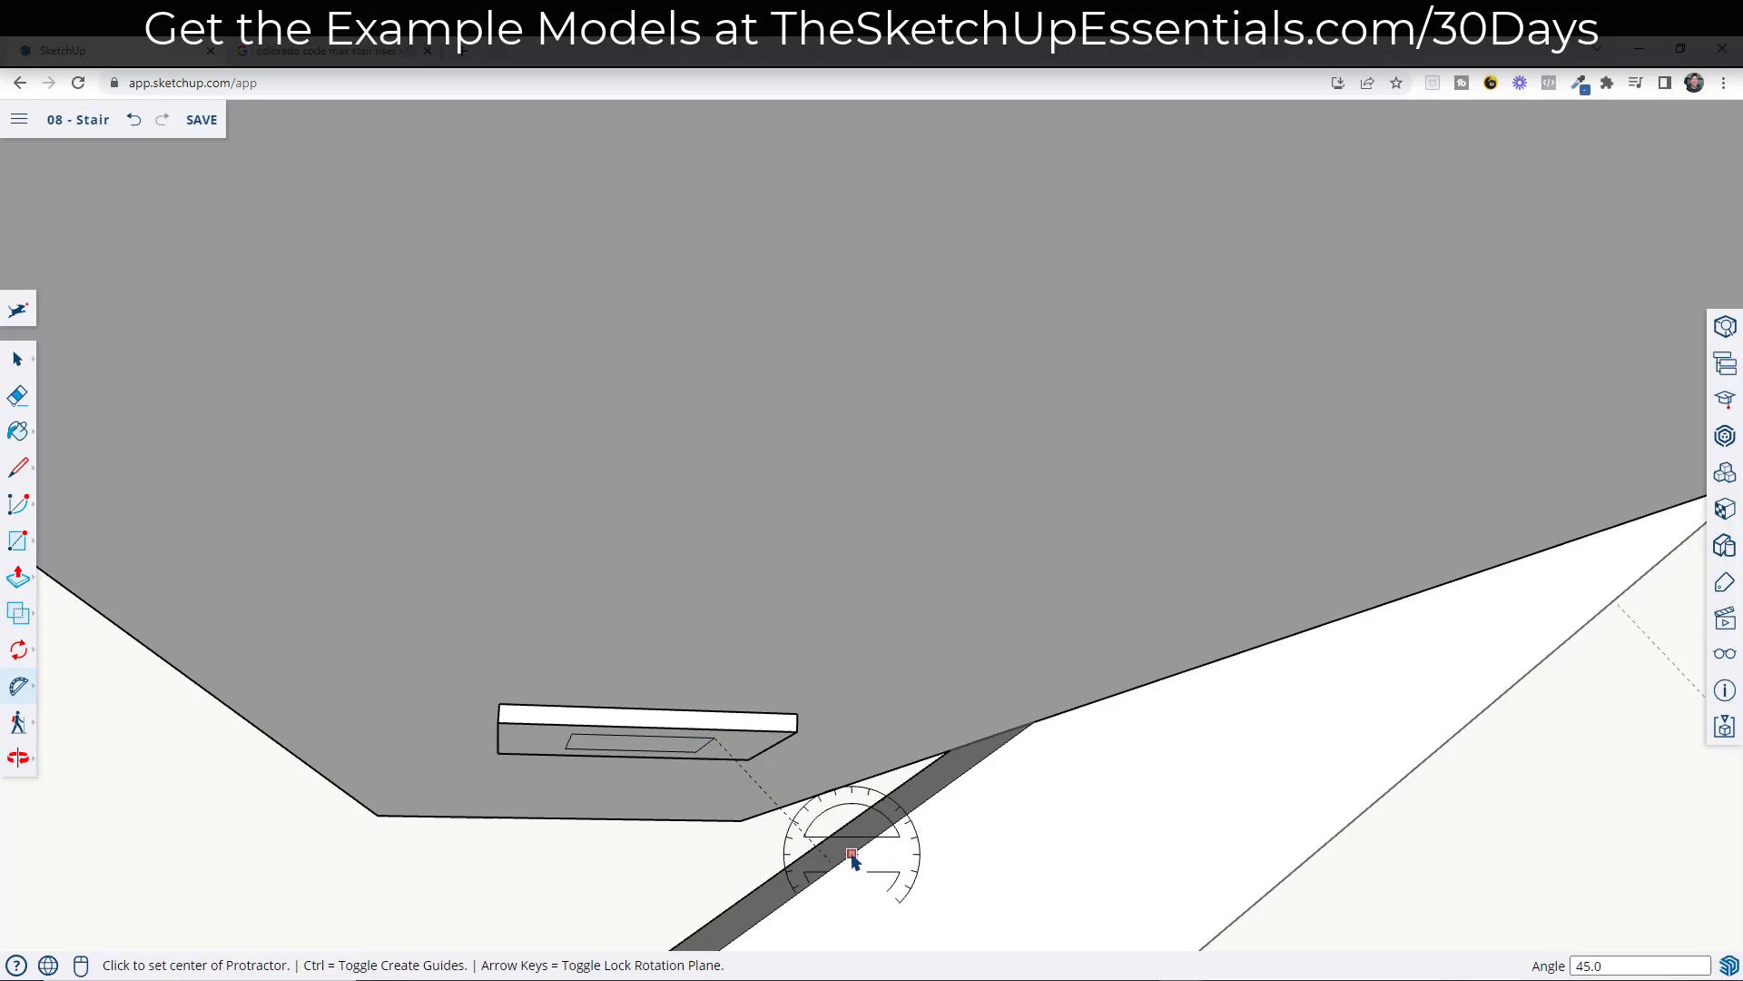
{"action": "key", "text": "space"}
- Draw a line about 2 3/8" long along the guide from the inner square's corner to its intersection at the stringer
{"action": "key", "text": "l"}
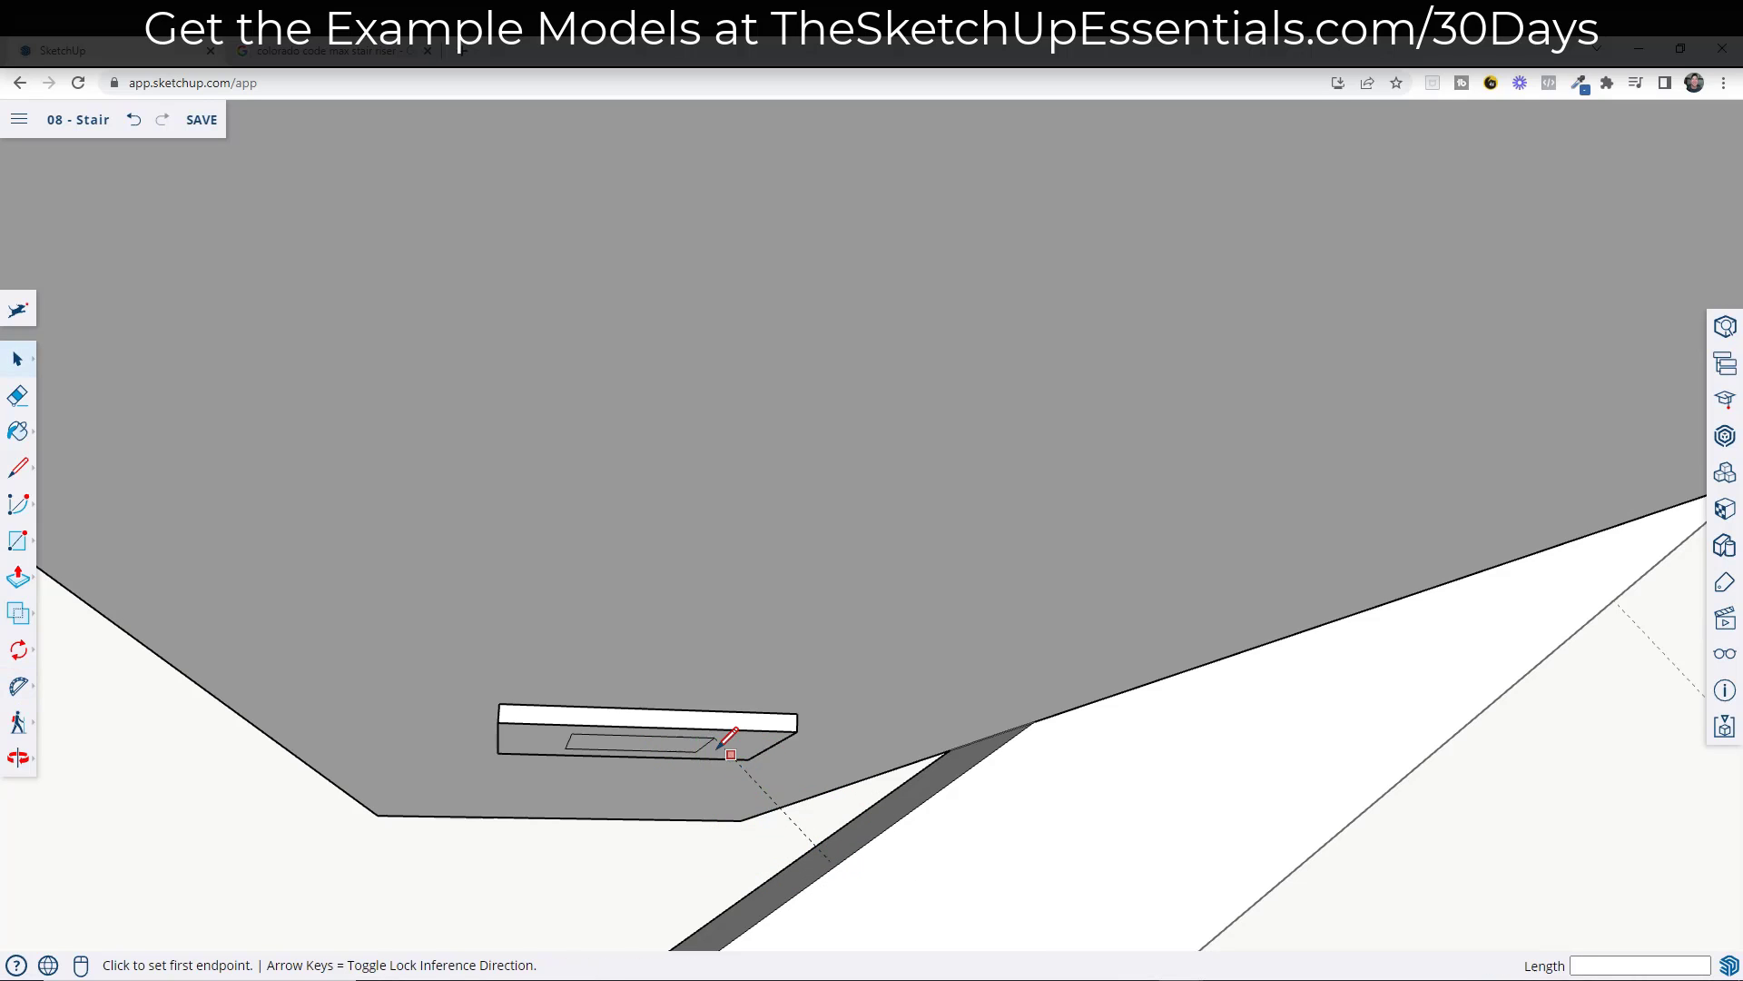
{"action": "left_click", "coordinate": [714, 736]}
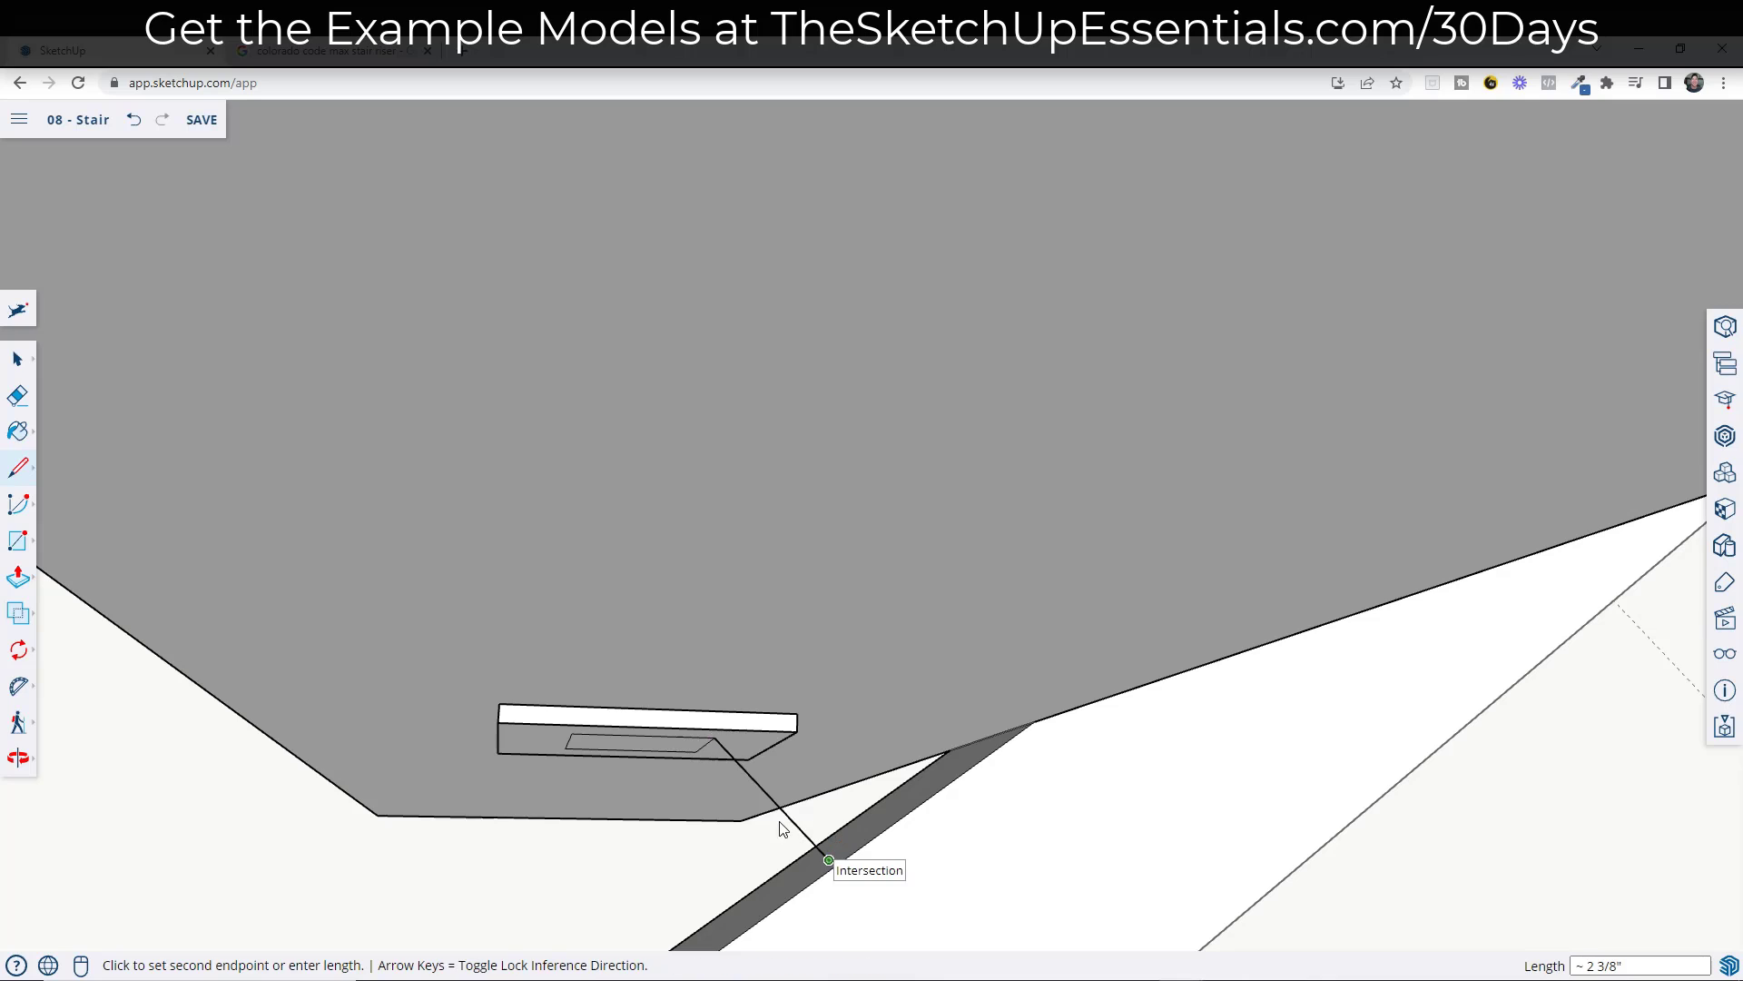
{"action": "left_click", "coordinate": [828, 859]}
{"action": "key", "text": "space"}
- Draw a parallel line from the inner square's adjacent corner to the stringer and connect it to the first line's end, closing the support's side face
{"action": "key", "text": "l"}
{"action": "left_click", "coordinate": [696, 751]}
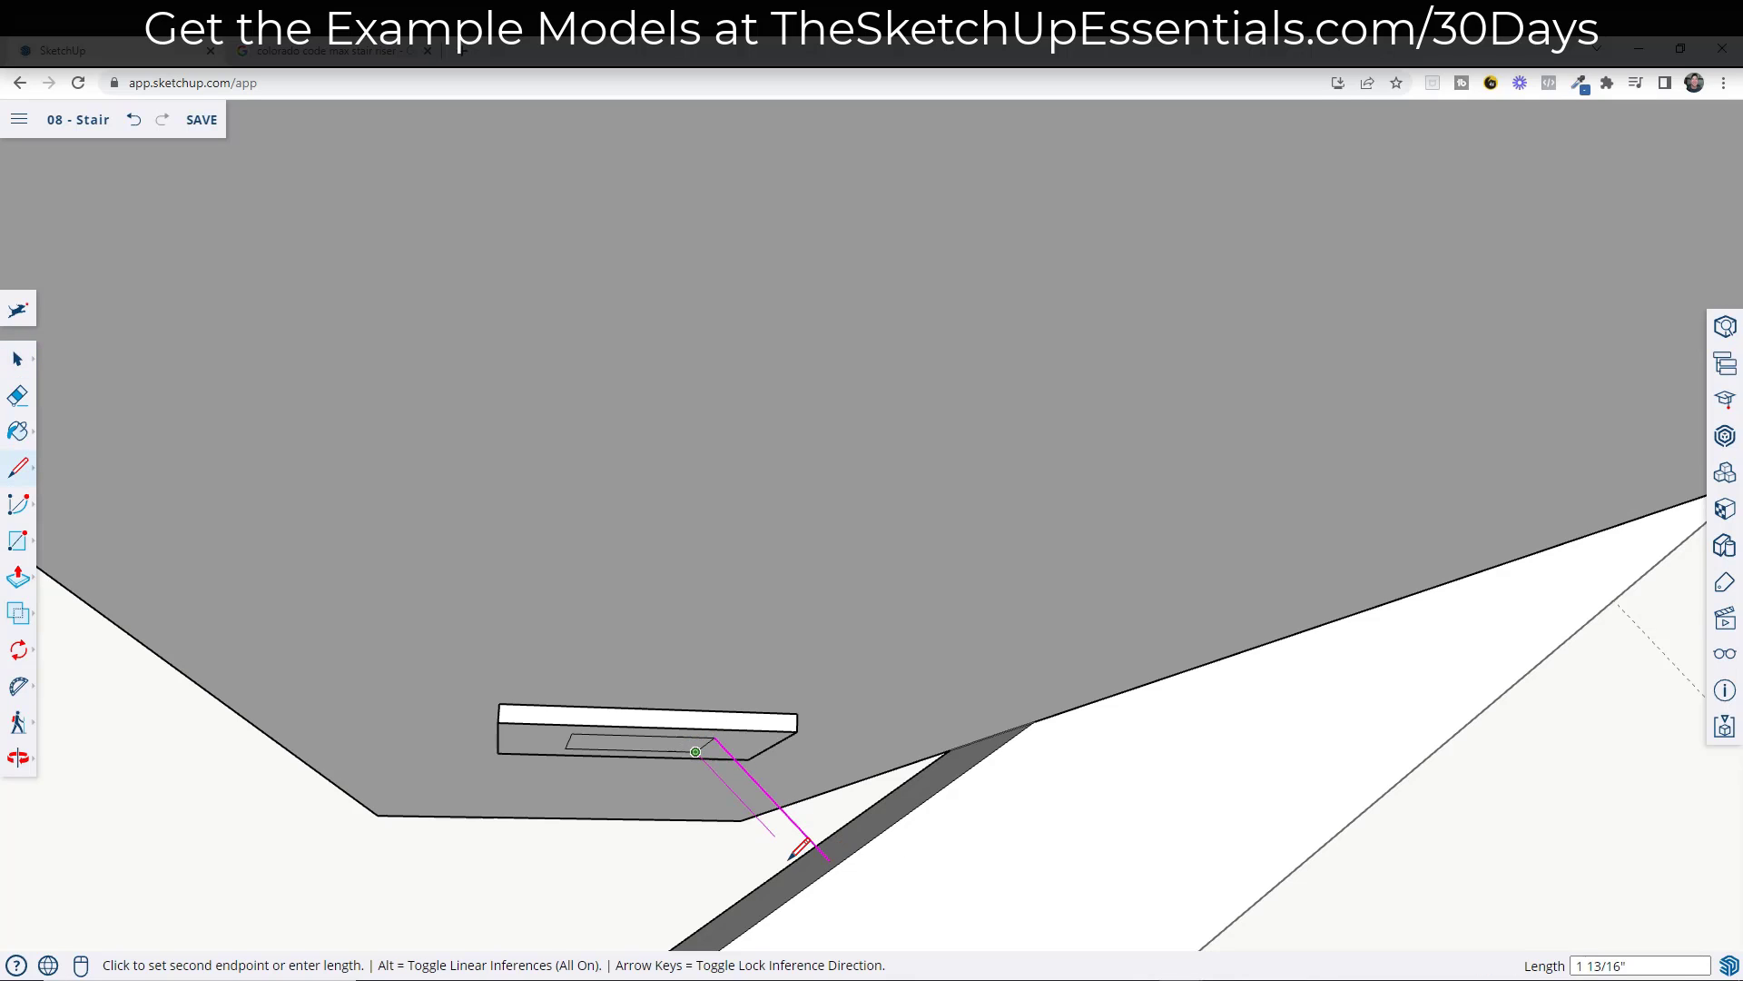
{"action": "left_click", "coordinate": [801, 863]}
{"action": "left_click", "coordinate": [829, 859]}
{"action": "left_click", "coordinate": [564, 748]}
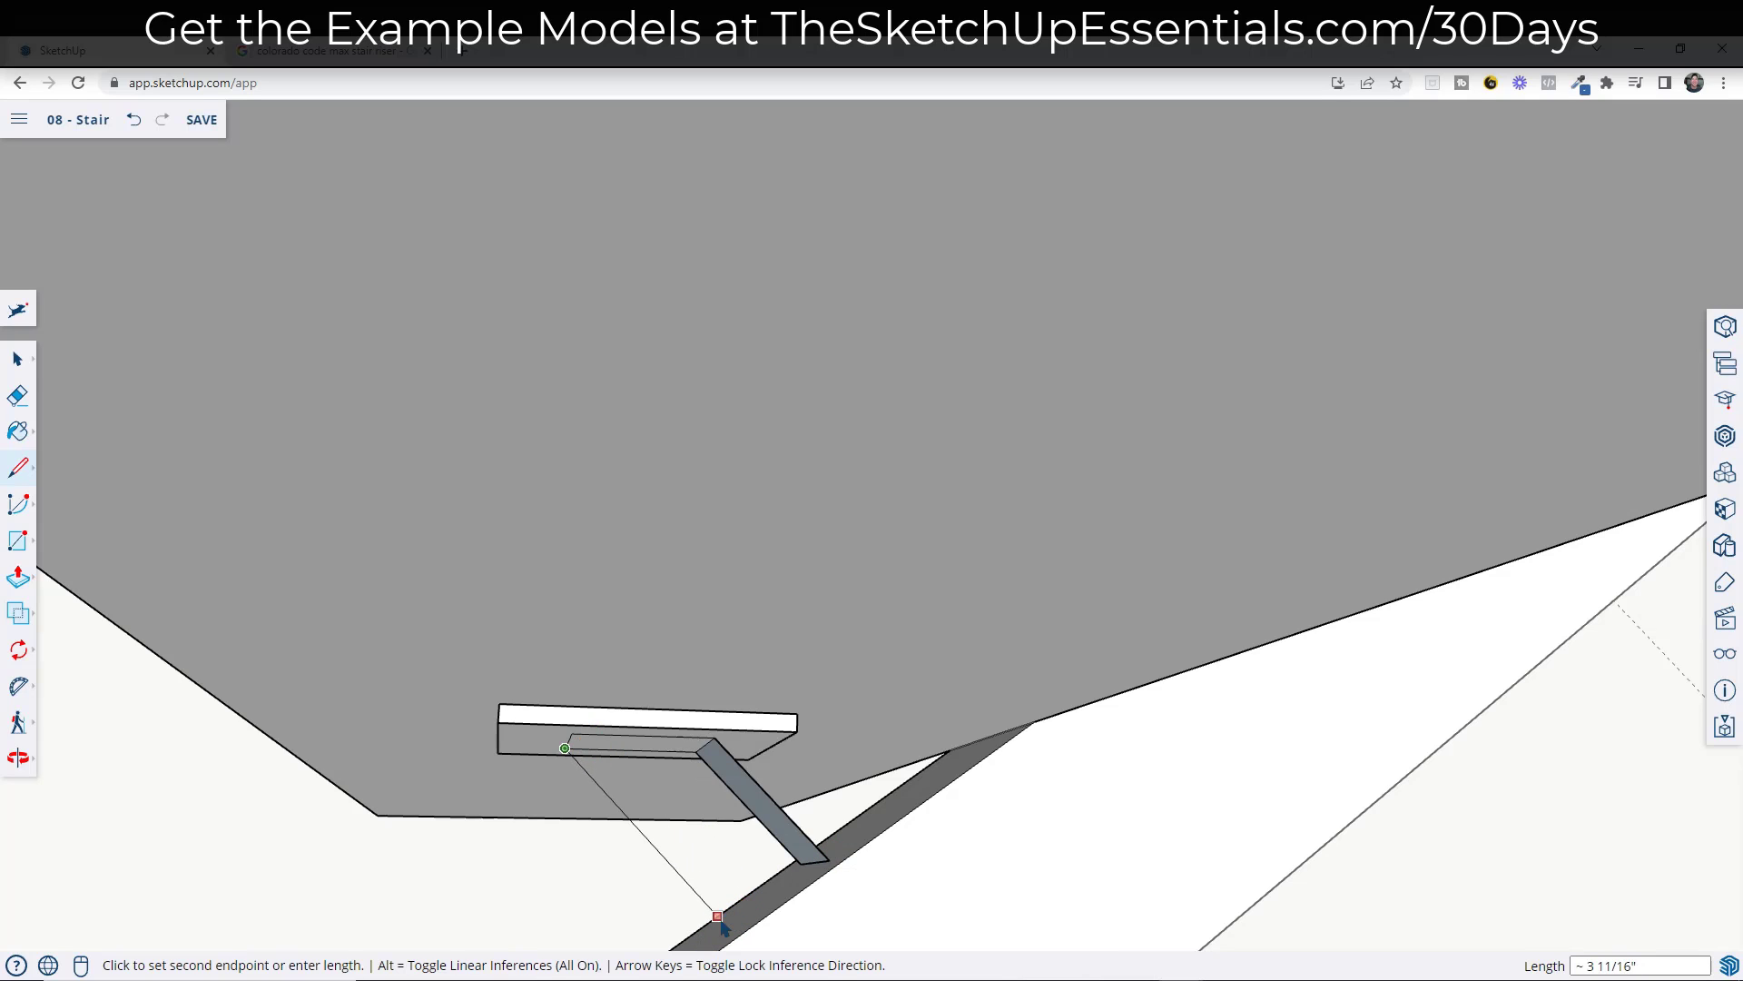
{"action": "key", "text": "space"}
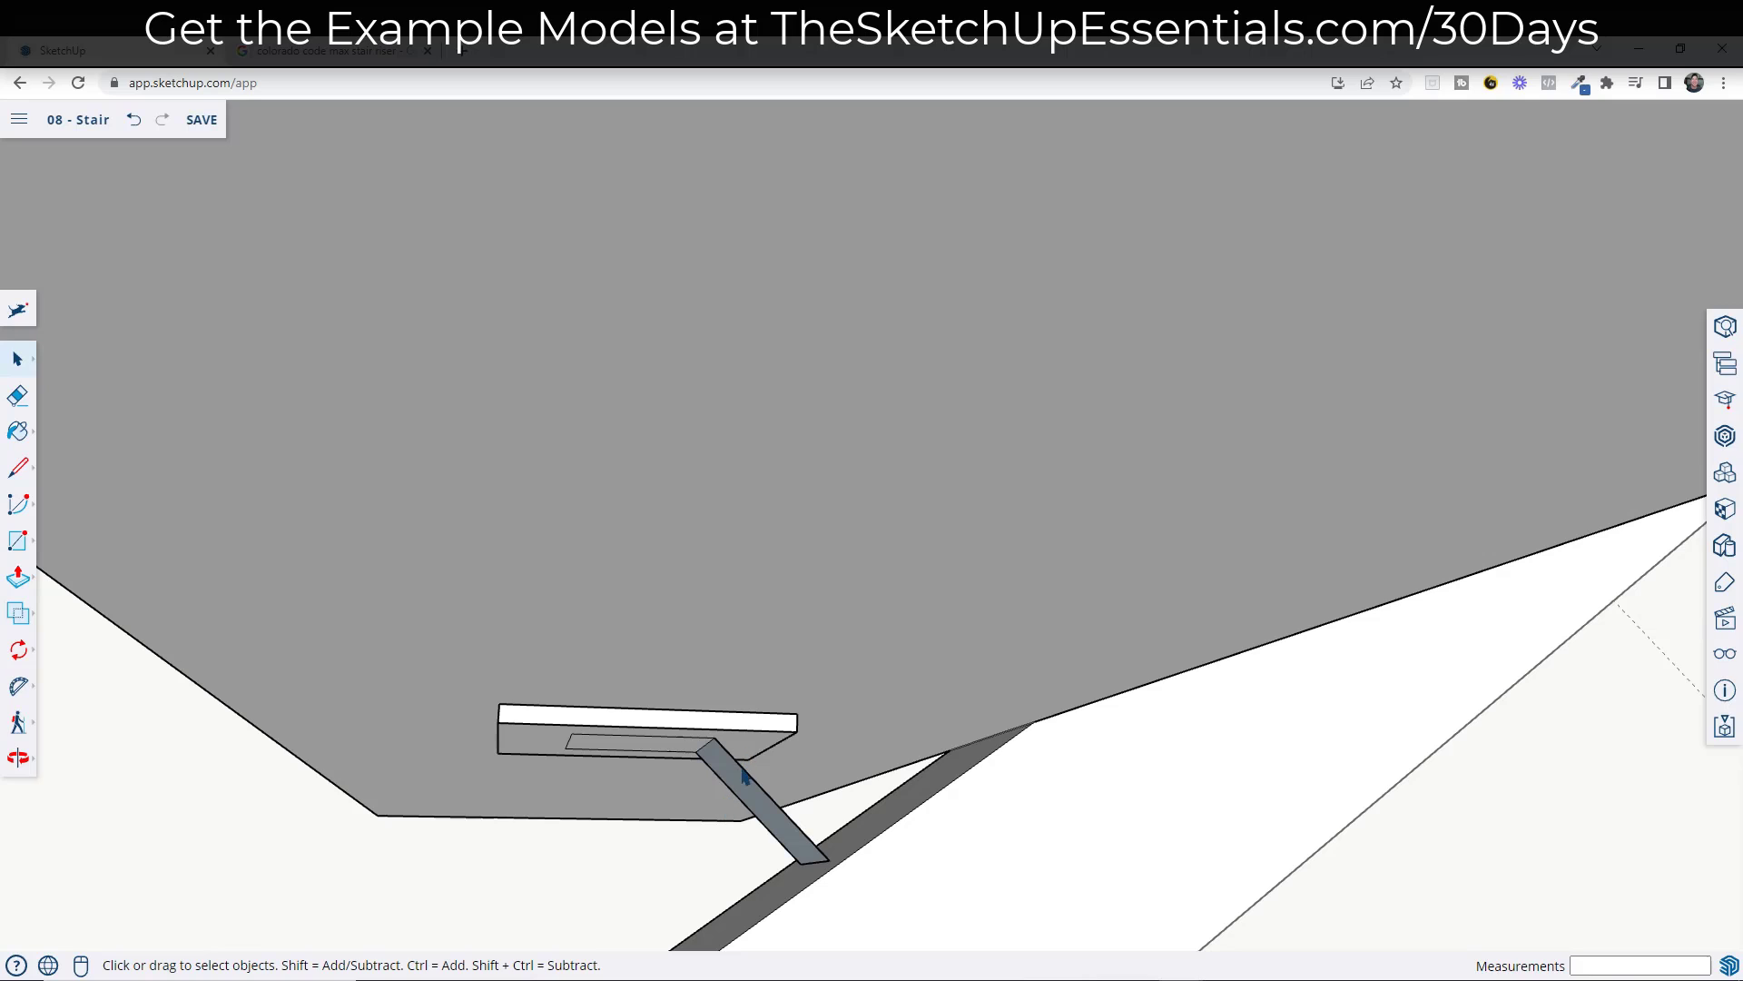
{"action": "key", "text": "m"}
{"action": "left_click", "coordinate": [697, 752]}
{"action": "key", "text": "ctrl"}
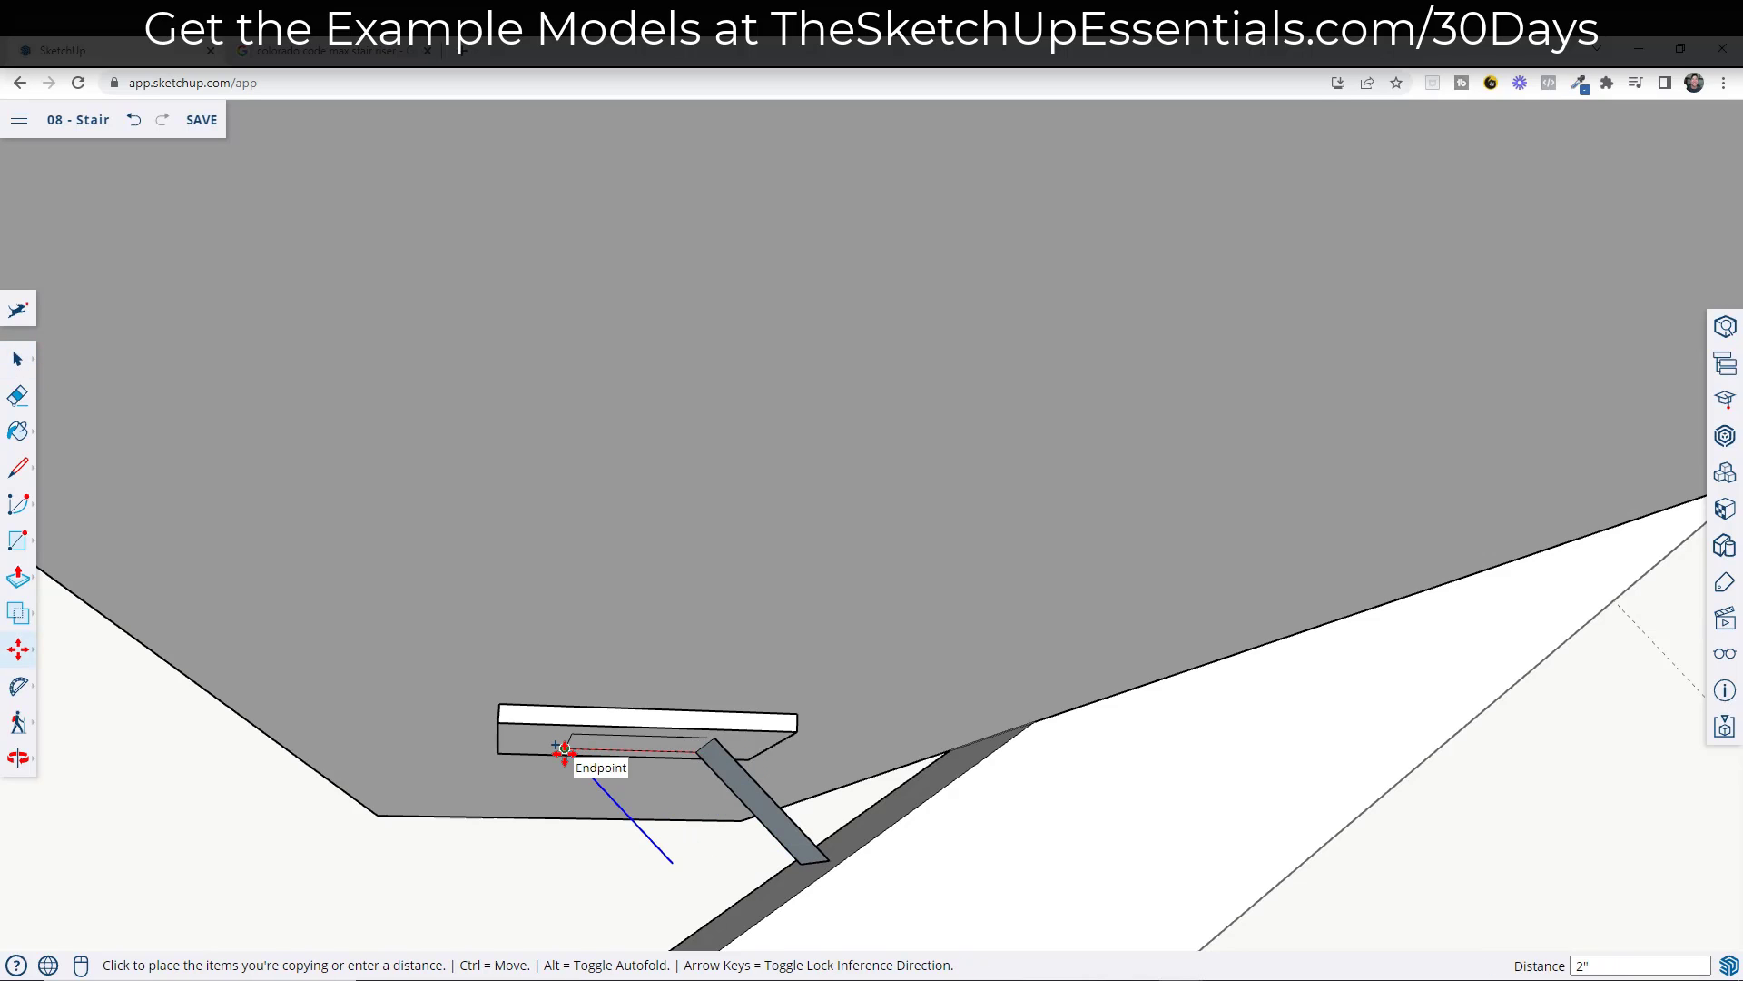
{"action": "key", "text": "space"}
{"action": "key", "text": "l"}
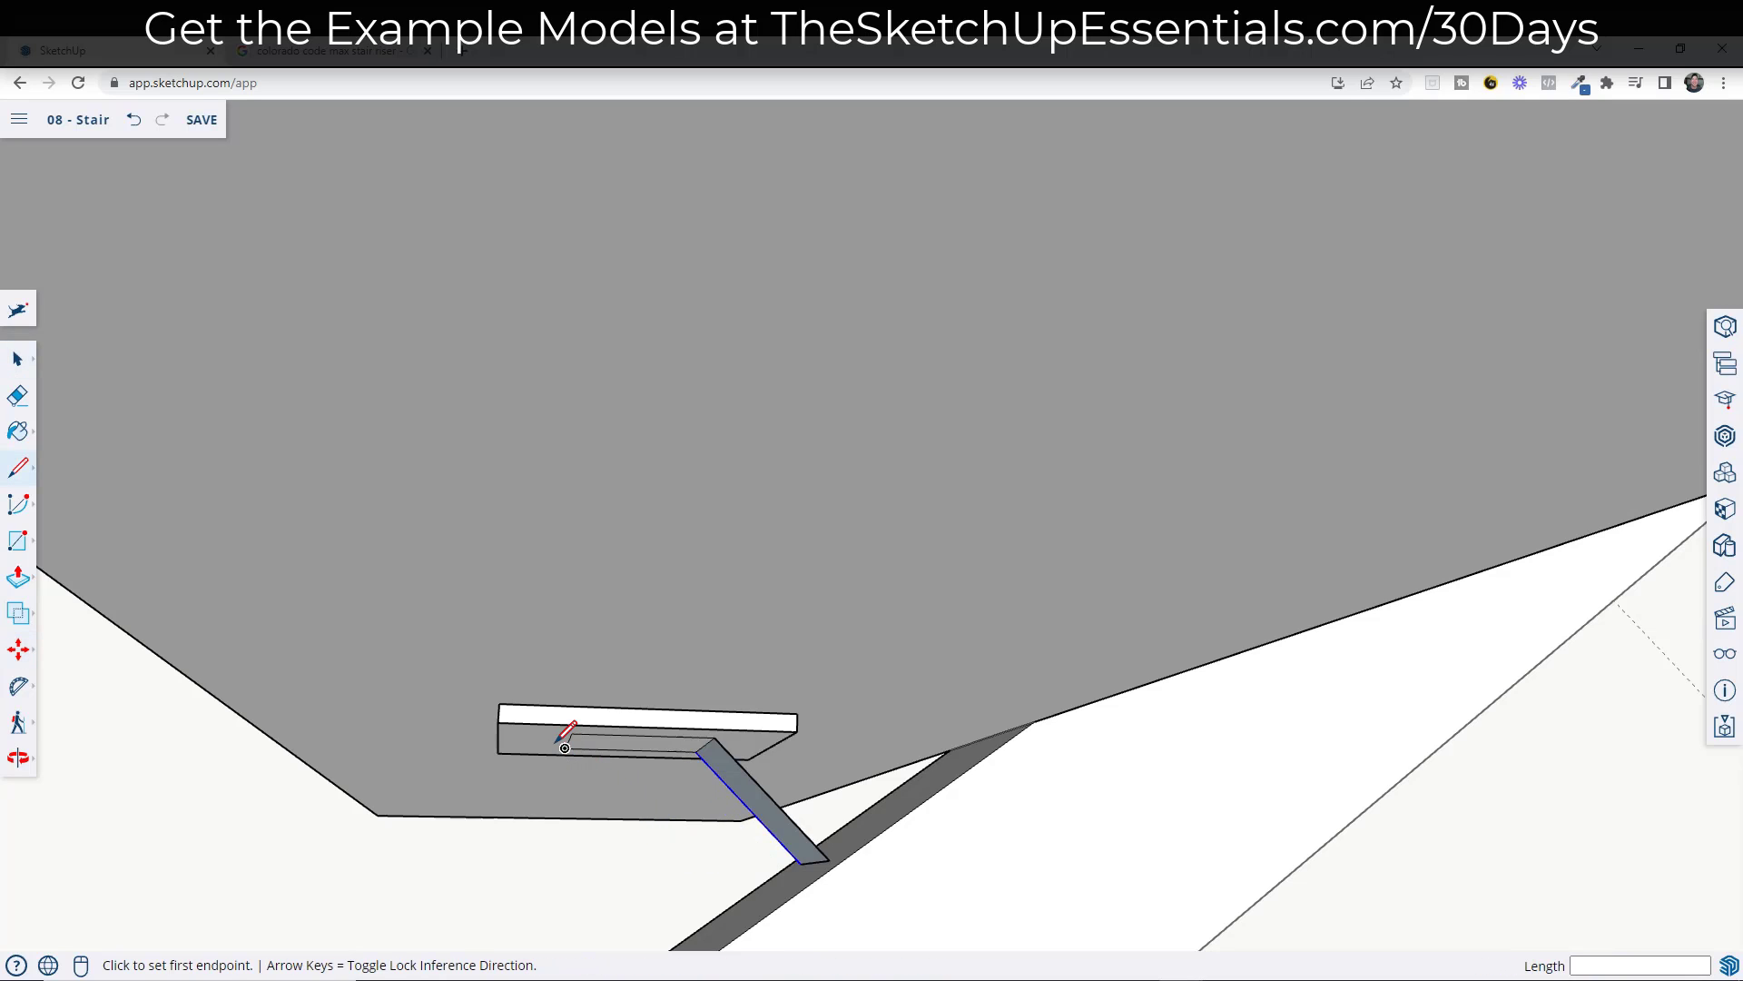
{"action": "left_click", "coordinate": [565, 747]}
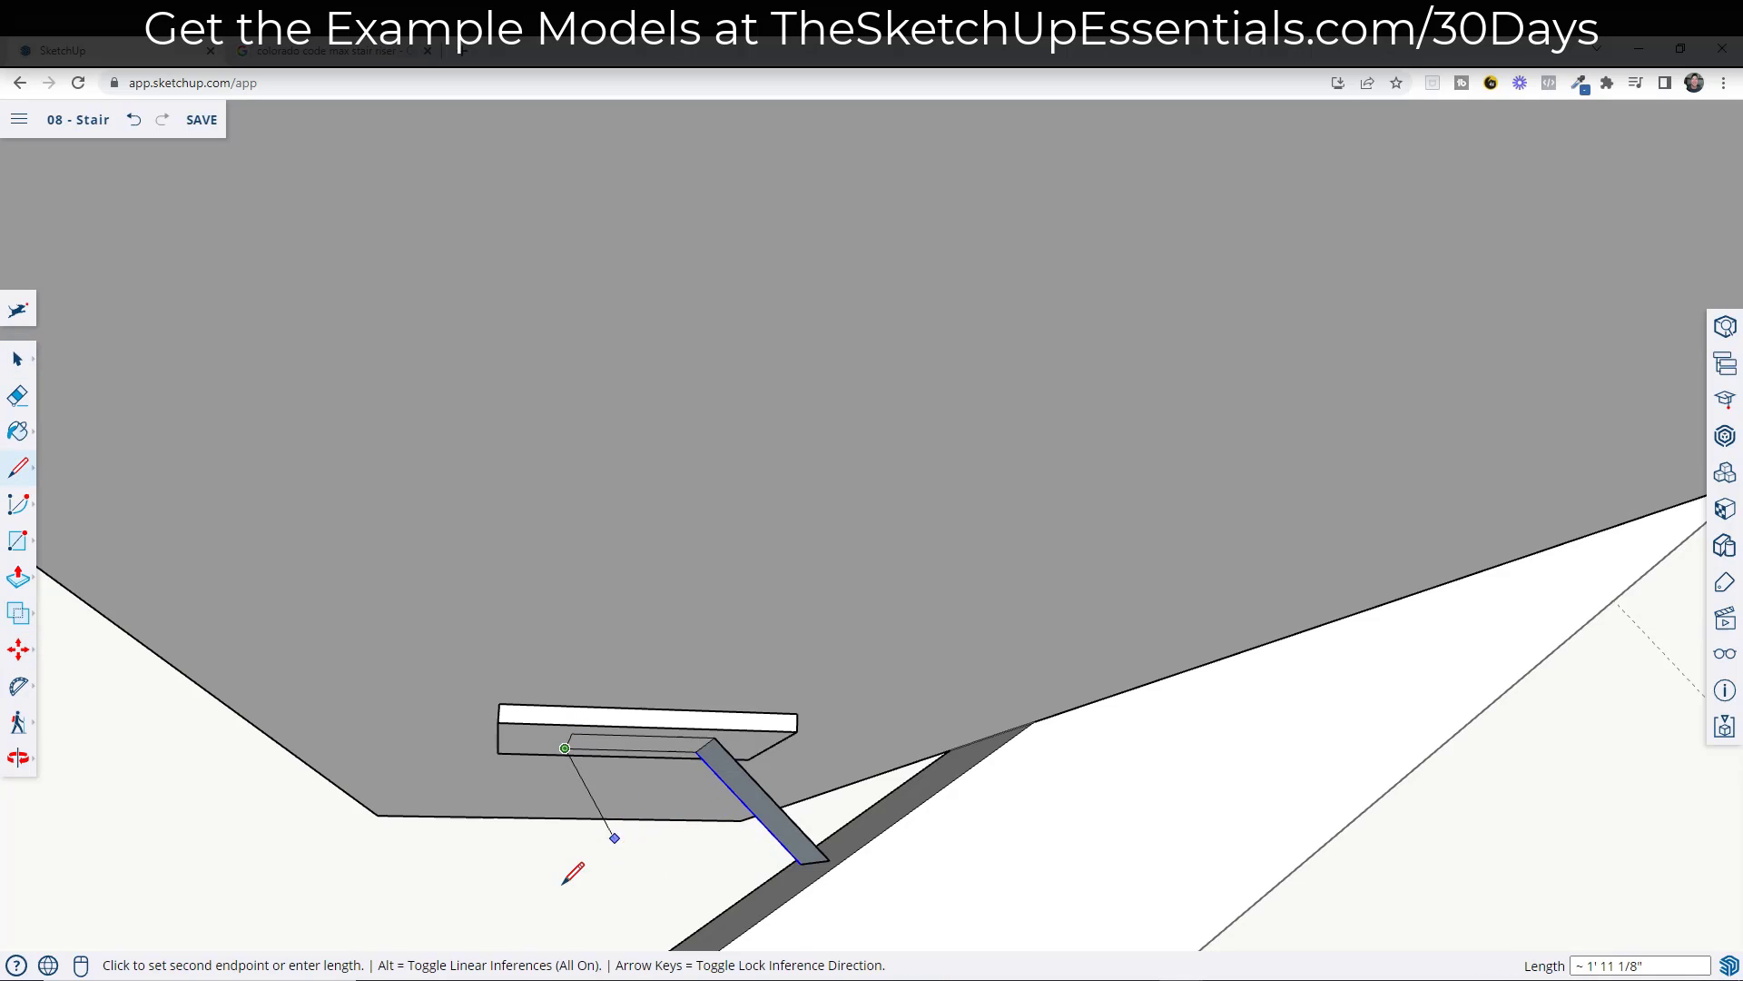
{"action": "scroll", "coordinate": [670, 800], "scroll_direction": "down", "scroll_amount": 3}
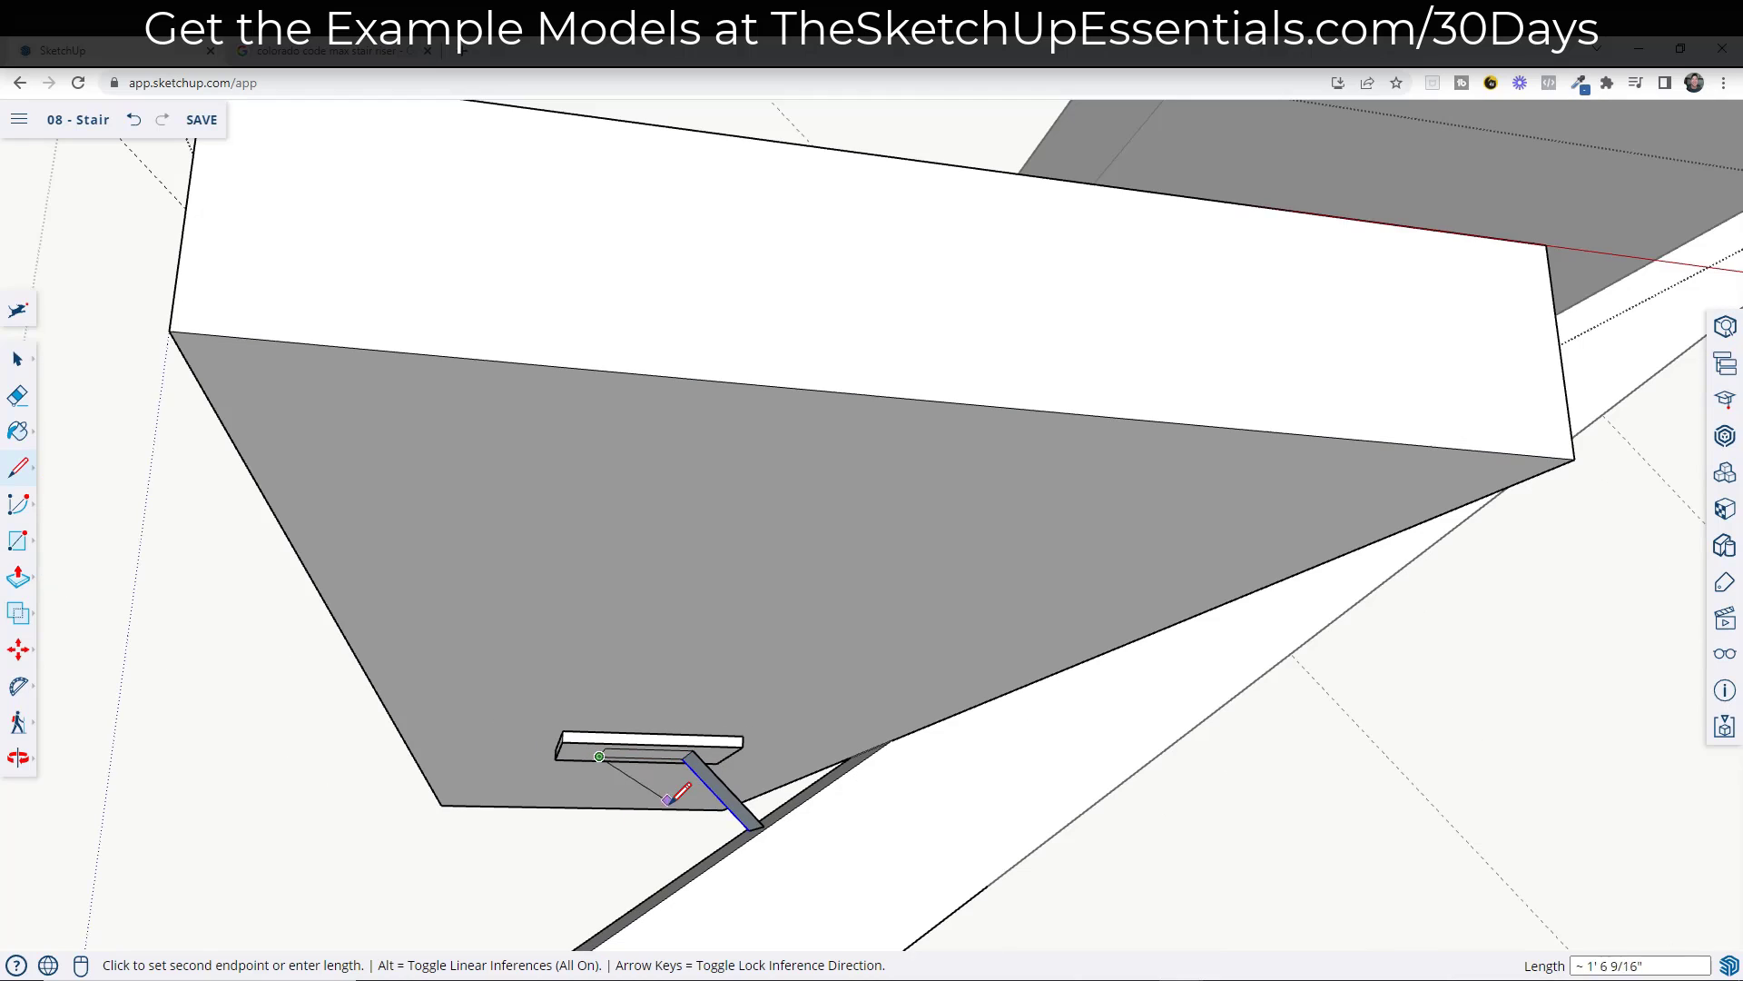
{"action": "key", "text": "space"}
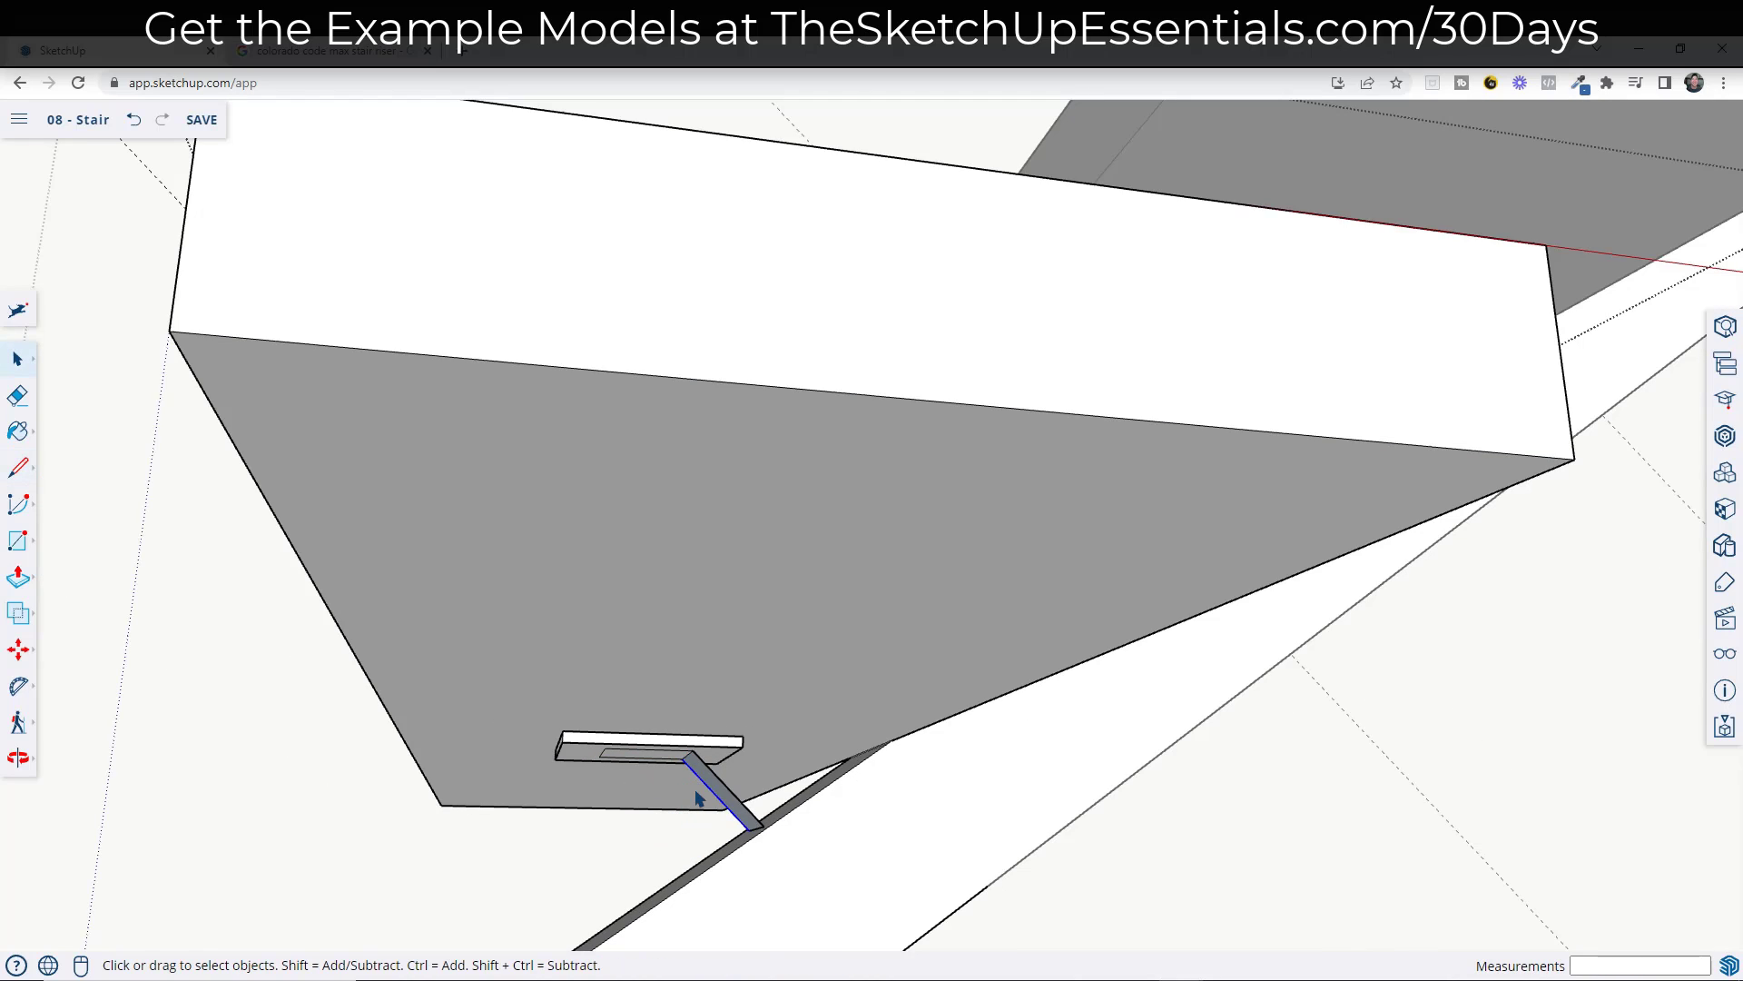
- Copy the support's angled front edge 2" across to the inner square's opposite corner
{"action": "scroll", "coordinate": [685, 781], "scroll_direction": "up", "scroll_amount": 3}
{"action": "key", "text": "m"}
{"action": "left_click", "coordinate": [680, 755]}
{"action": "key", "text": "ctrl"}
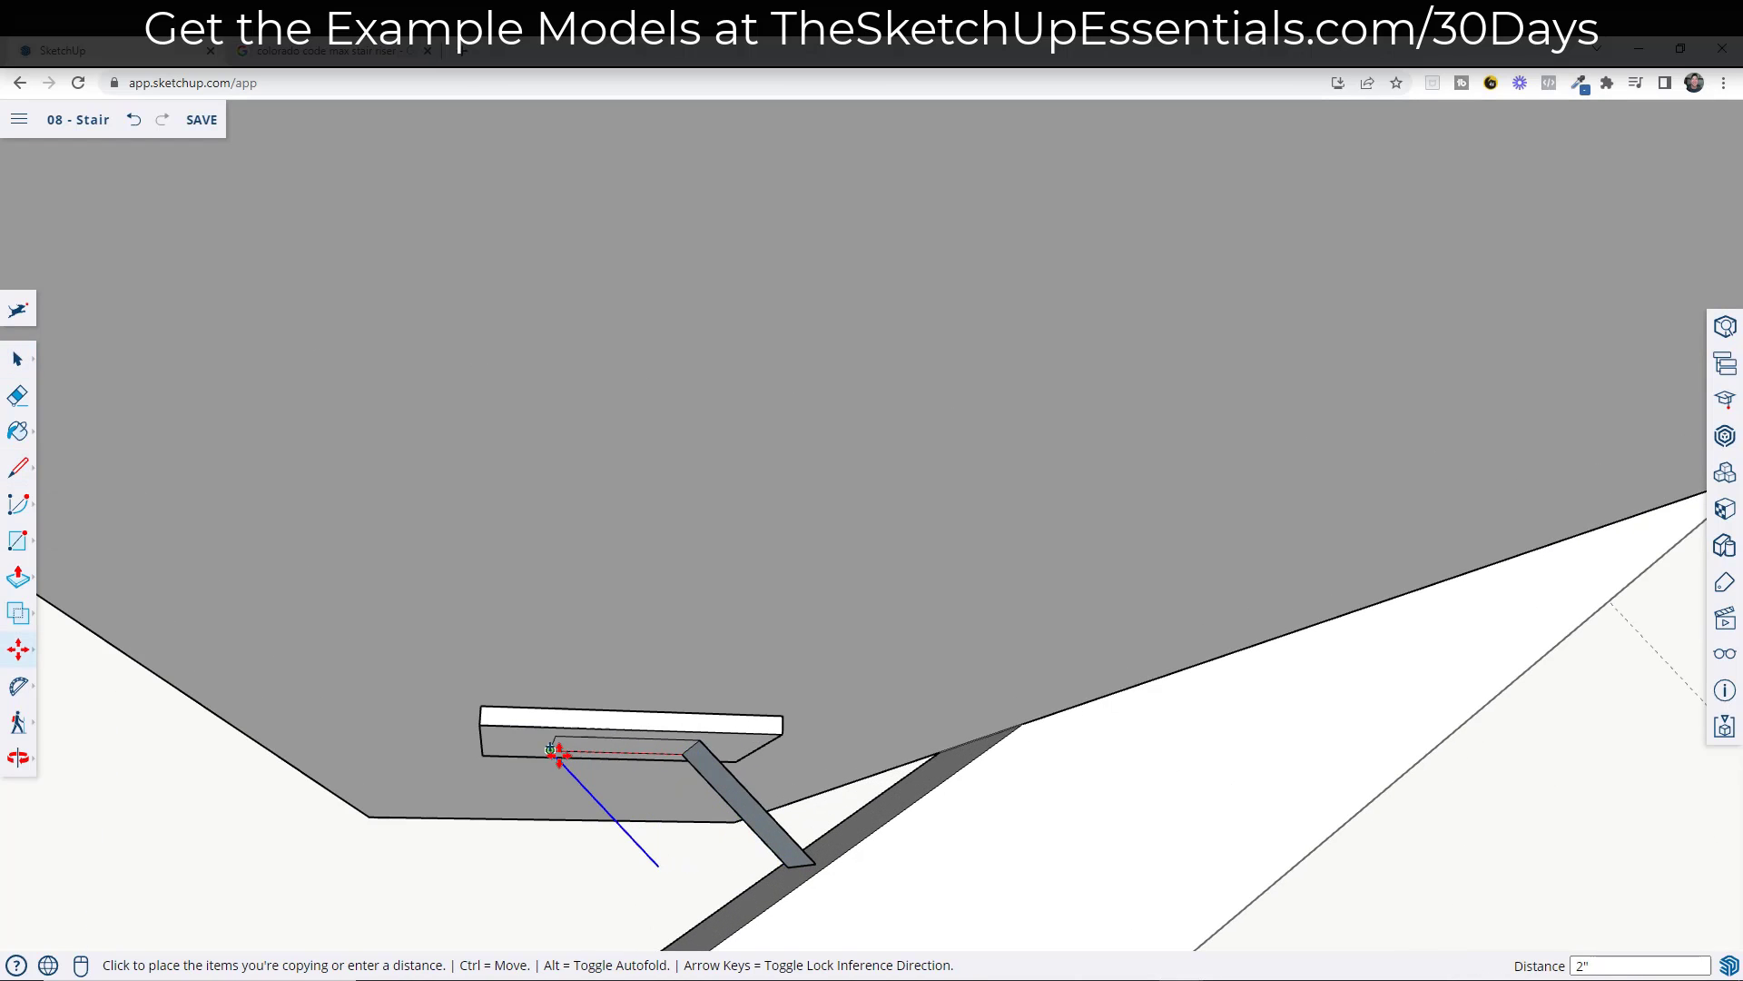
{"action": "left_click", "coordinate": [578, 771]}
{"action": "key", "text": "space"}
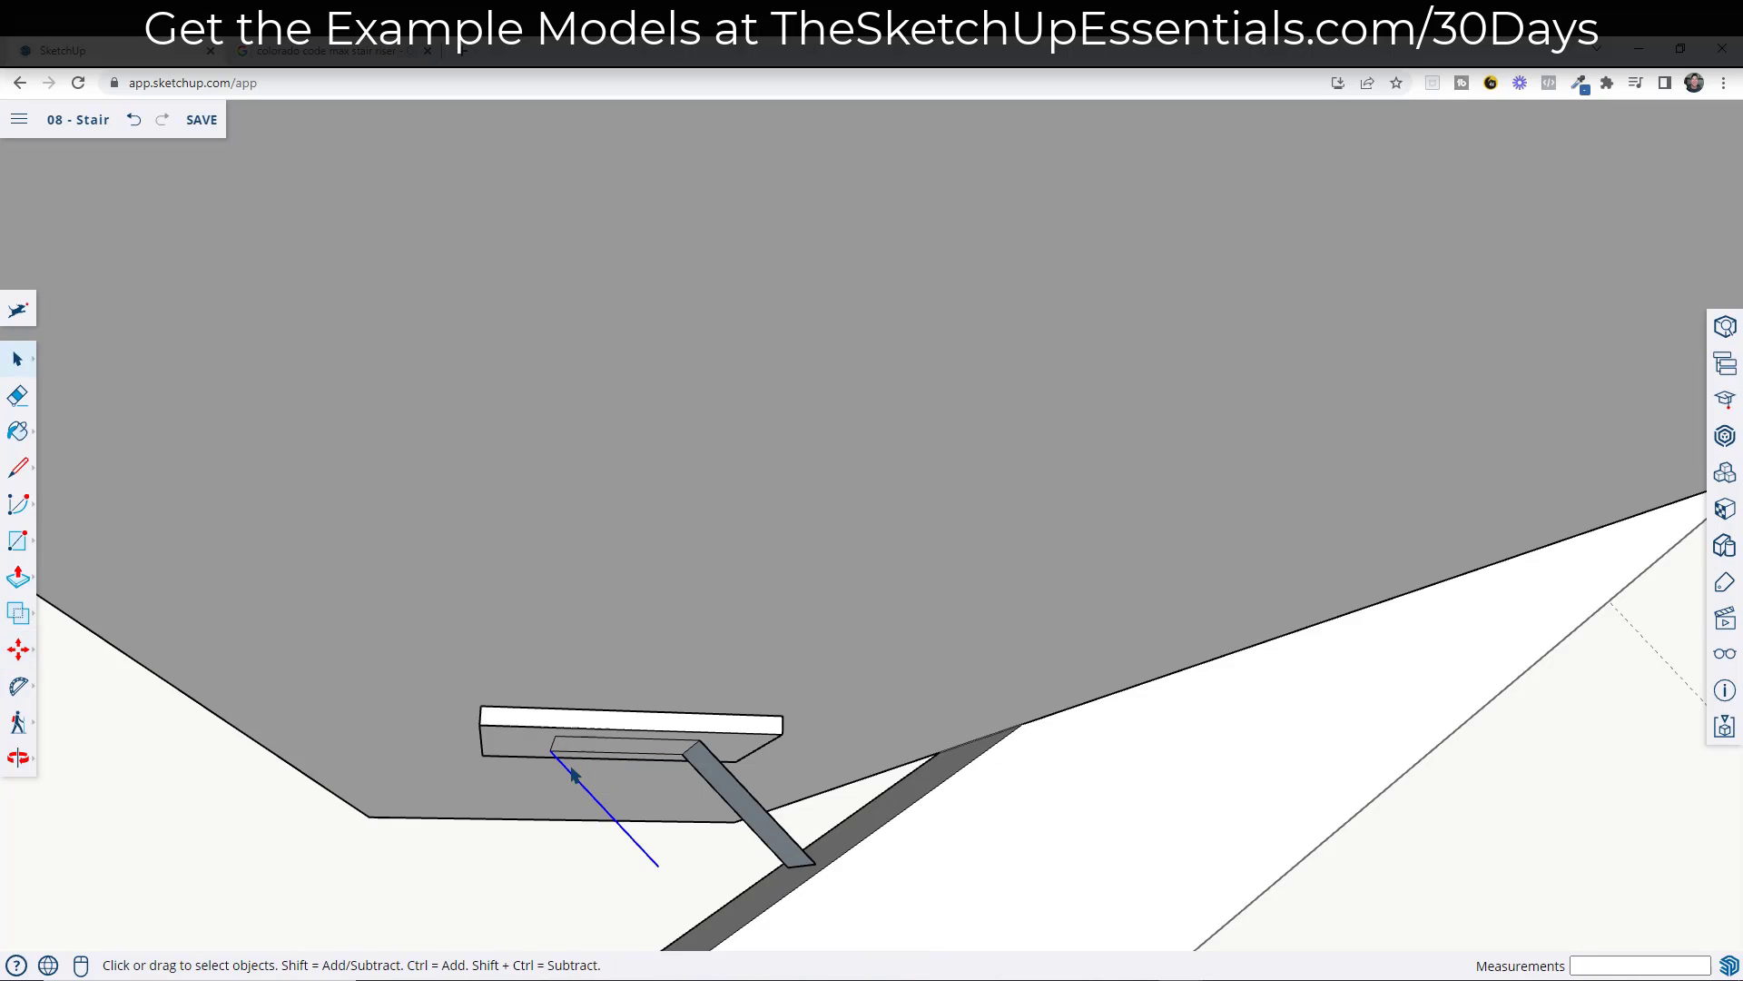
- Extend the copied edge down to the stringer and connect it to the first side's lower corner, closing the support's front face
{"action": "key", "text": "l"}
{"action": "left_click", "coordinate": [550, 750]}
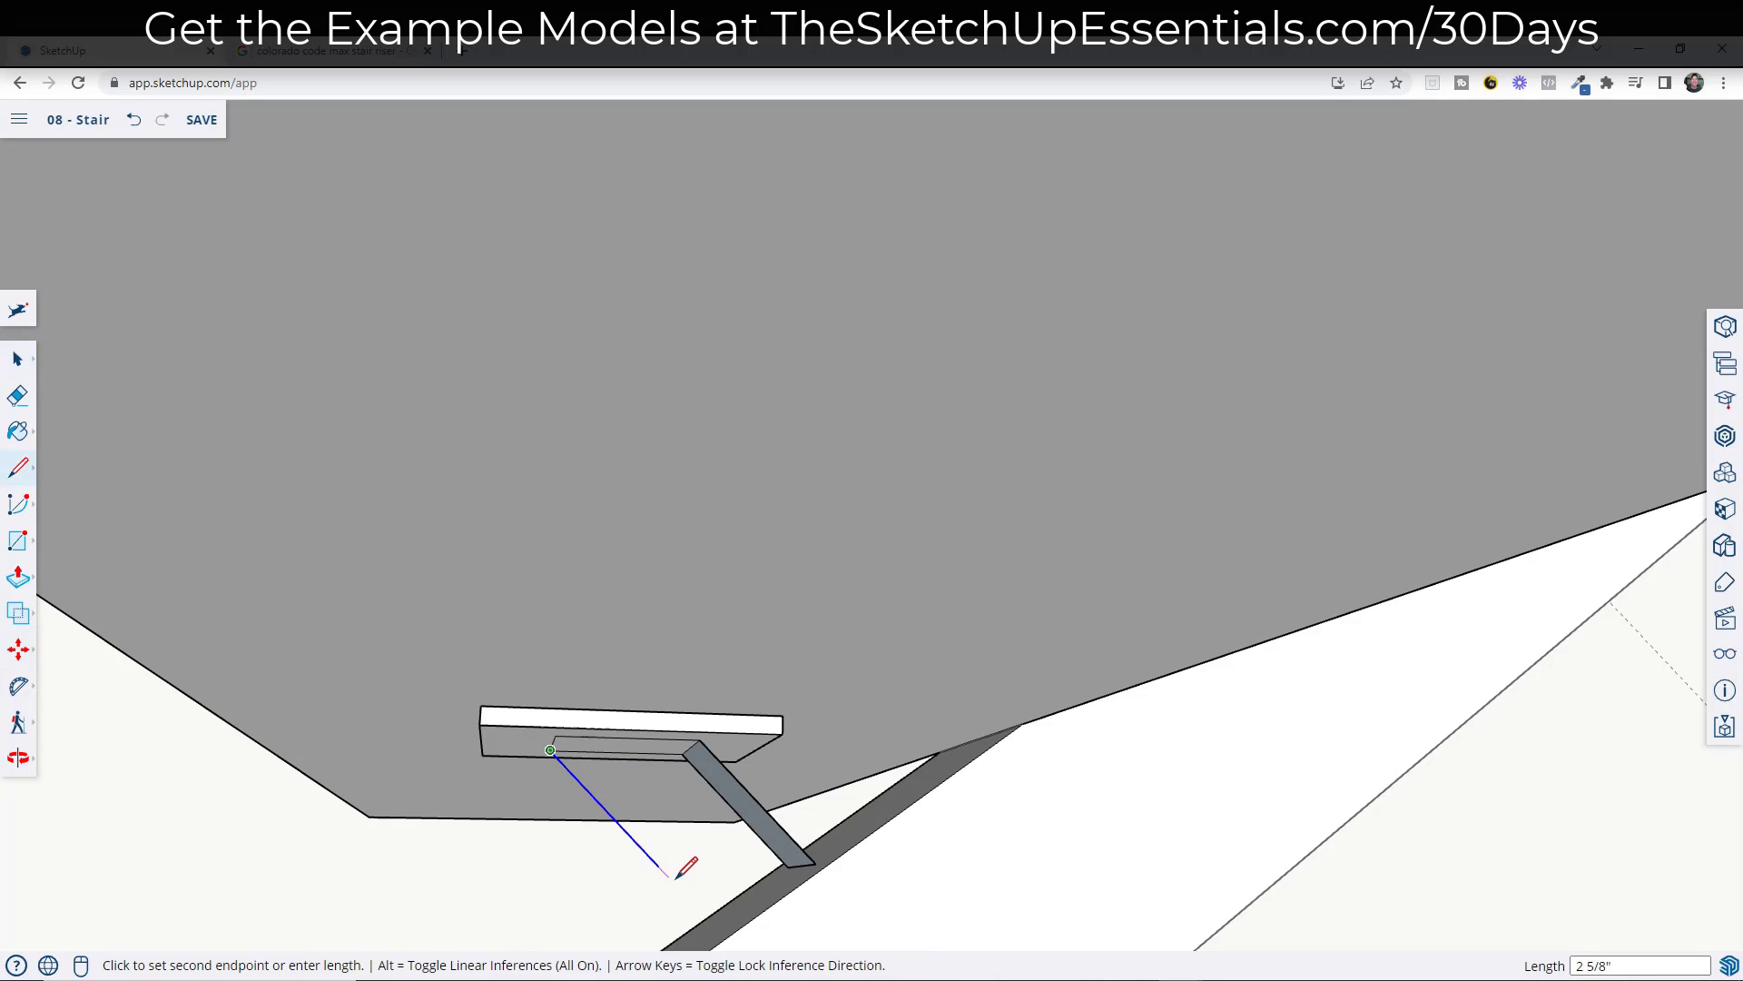
{"action": "left_click", "coordinate": [713, 921]}
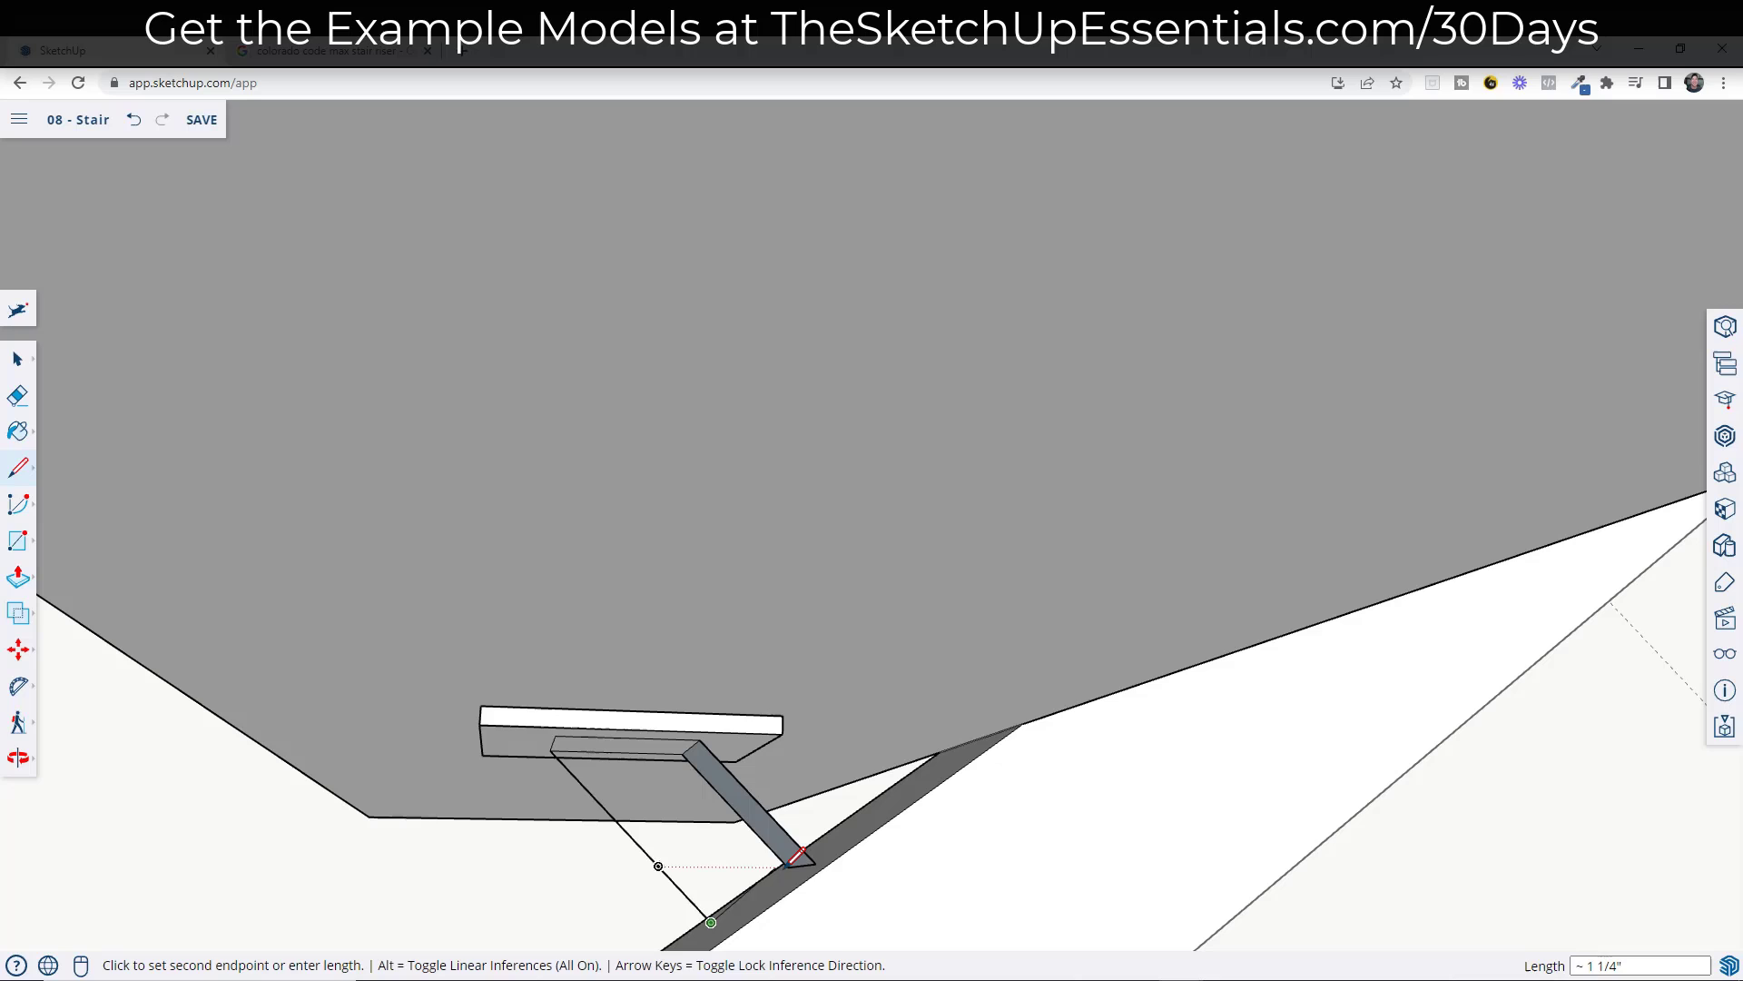
{"action": "left_click", "coordinate": [788, 866]}
{"action": "key", "text": "space"}
{"action": "key", "text": "l"}
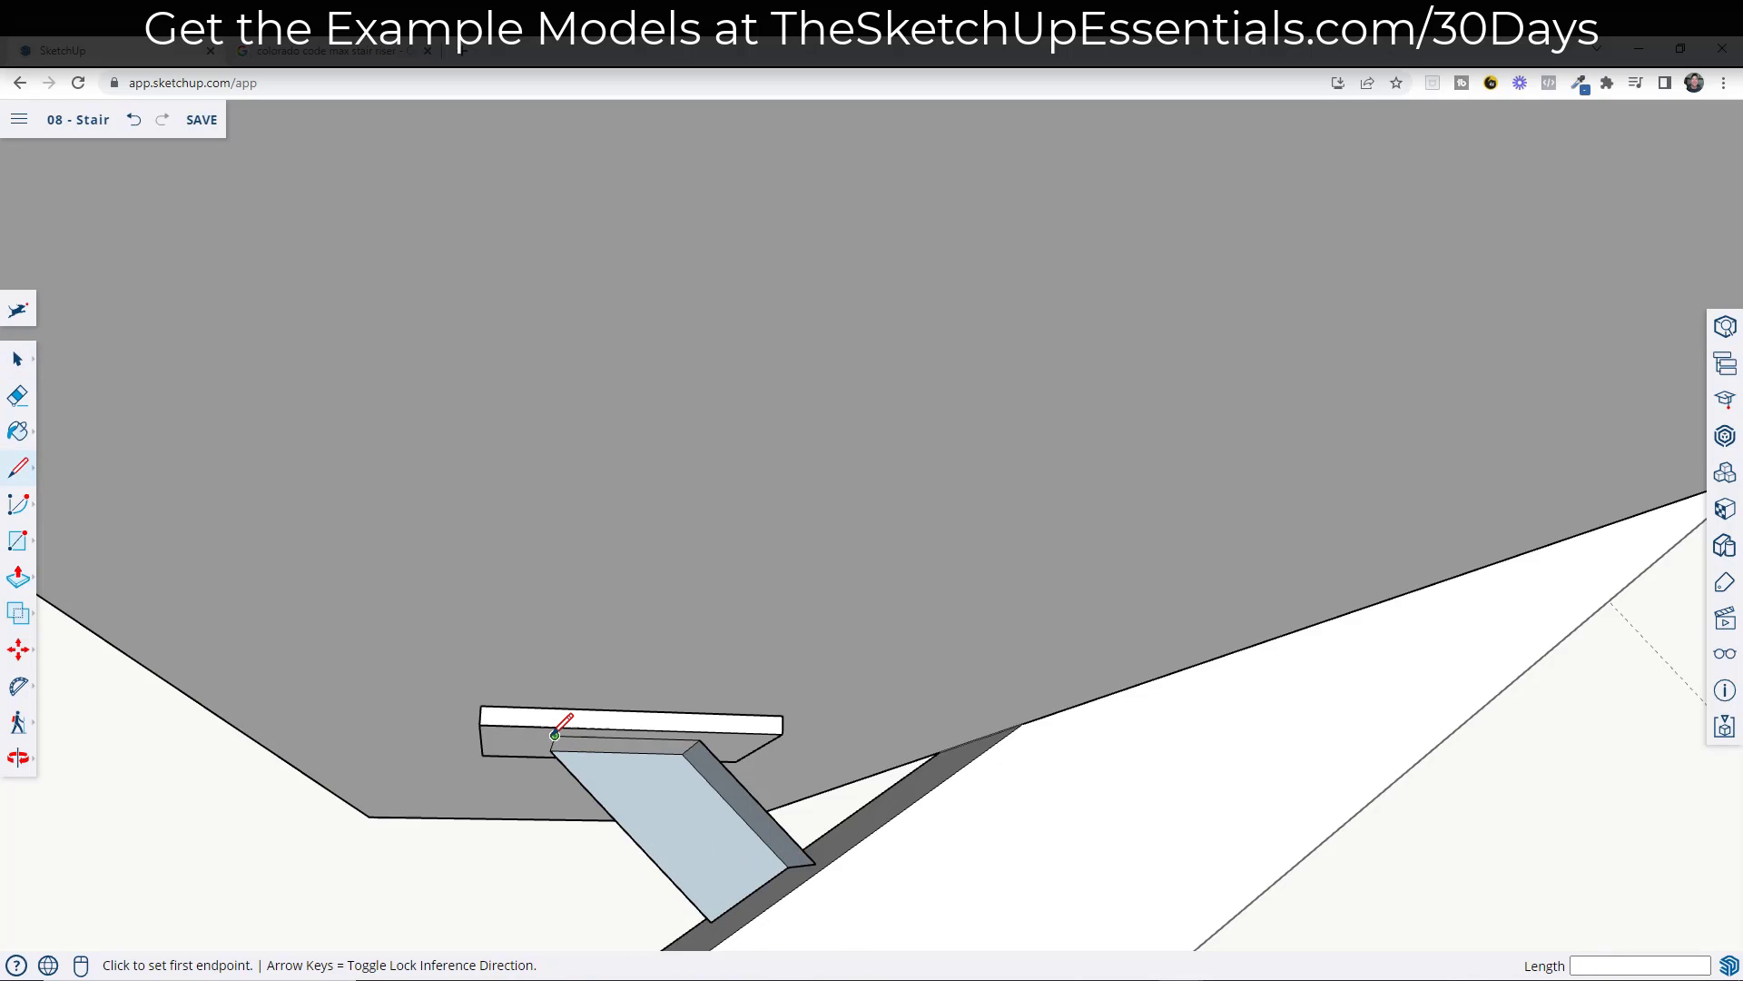
- Copy the support's extended angled edge 2" back to the inner square's remaining corner
{"action": "left_click", "coordinate": [555, 734]}
{"action": "key", "text": "space"}
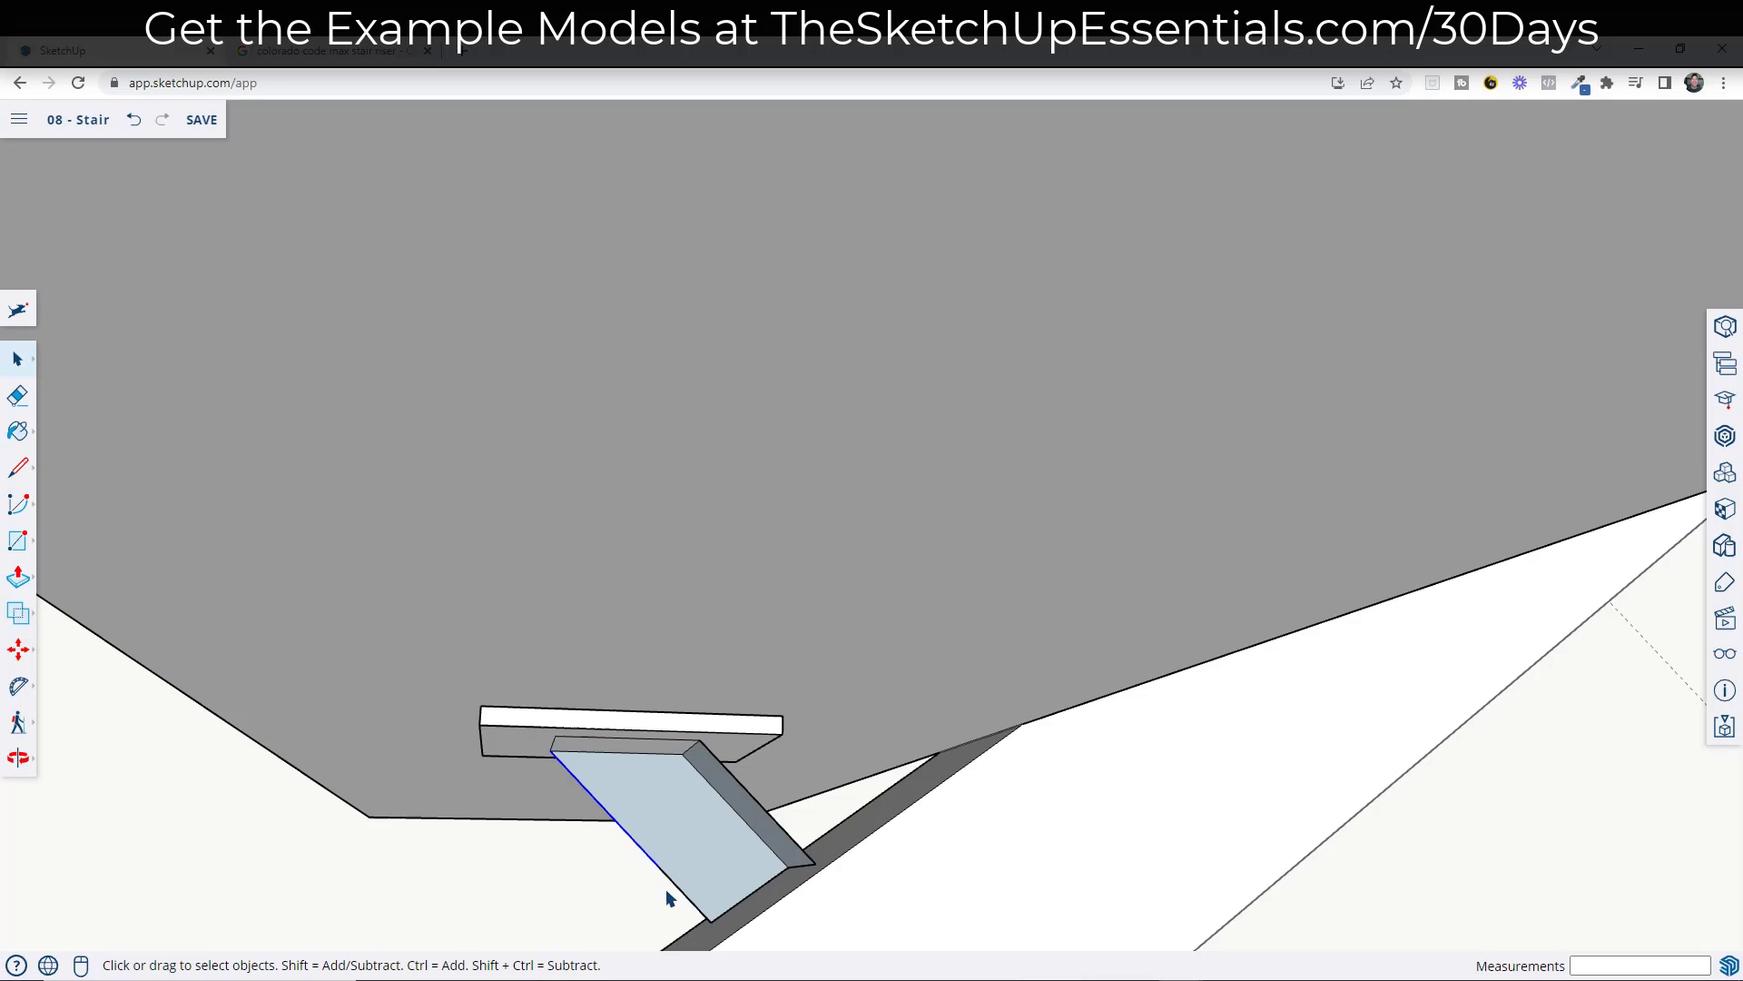
{"action": "key", "text": "m"}
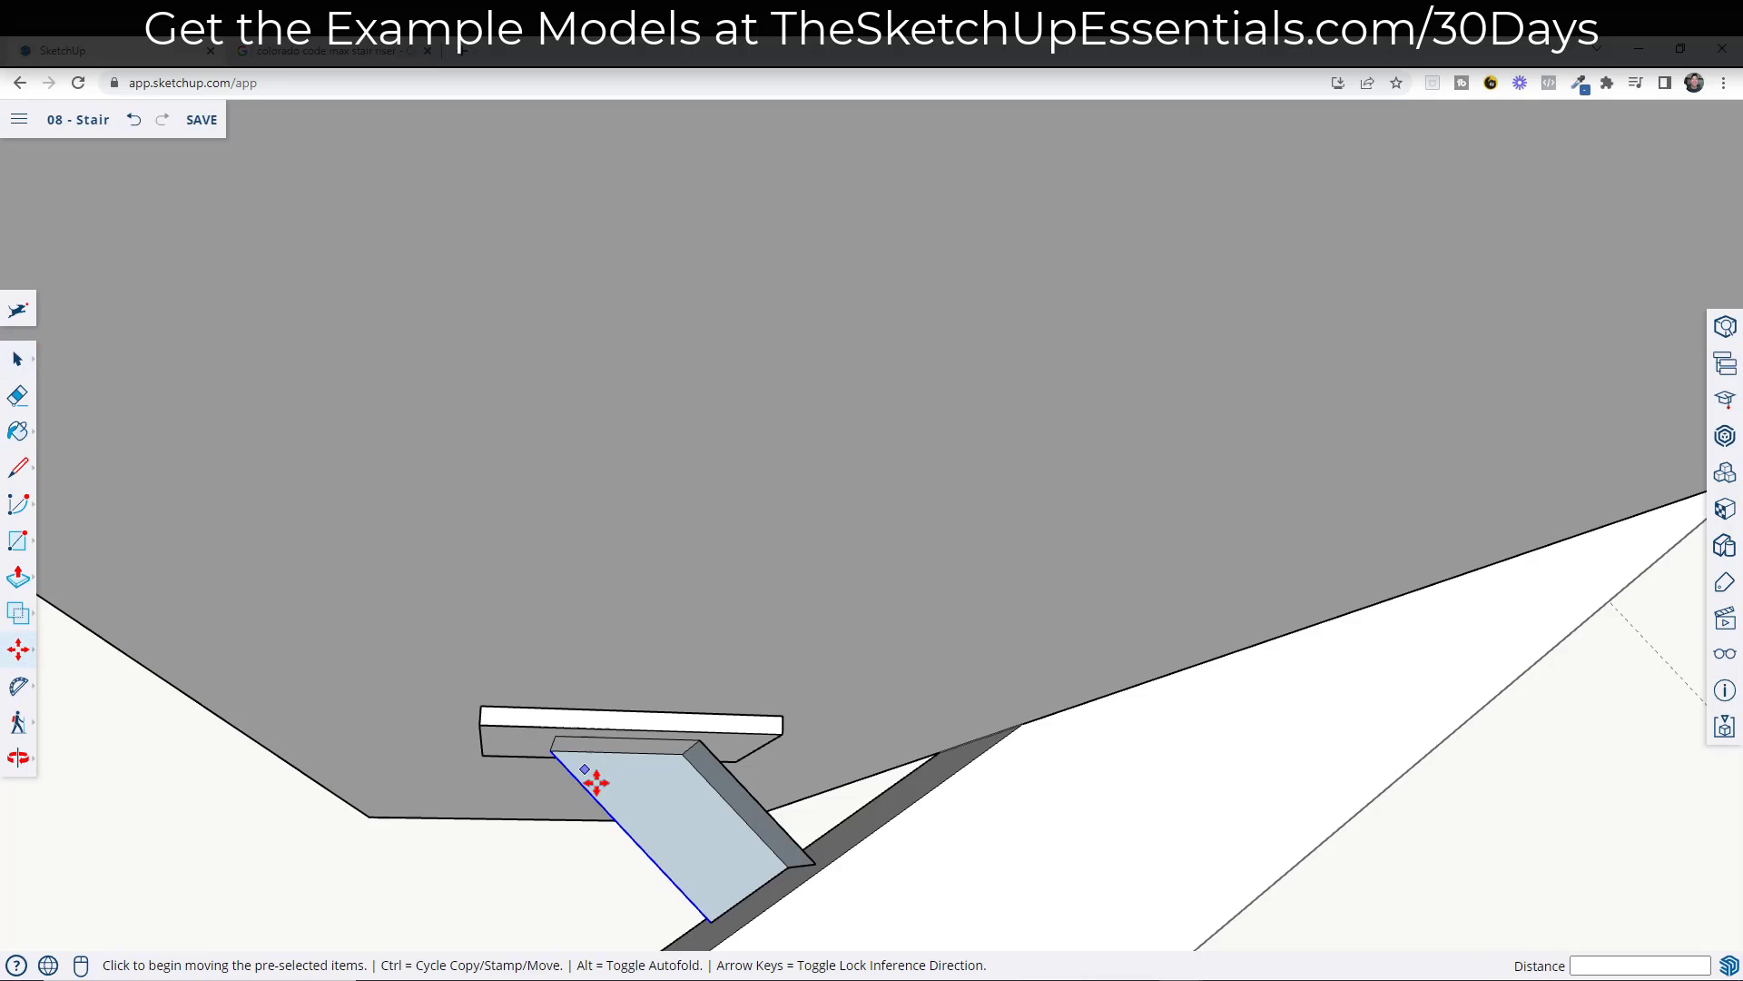
{"action": "left_click", "coordinate": [551, 753]}
{"action": "key", "text": "ctrl"}
{"action": "left_click", "coordinate": [560, 736]}
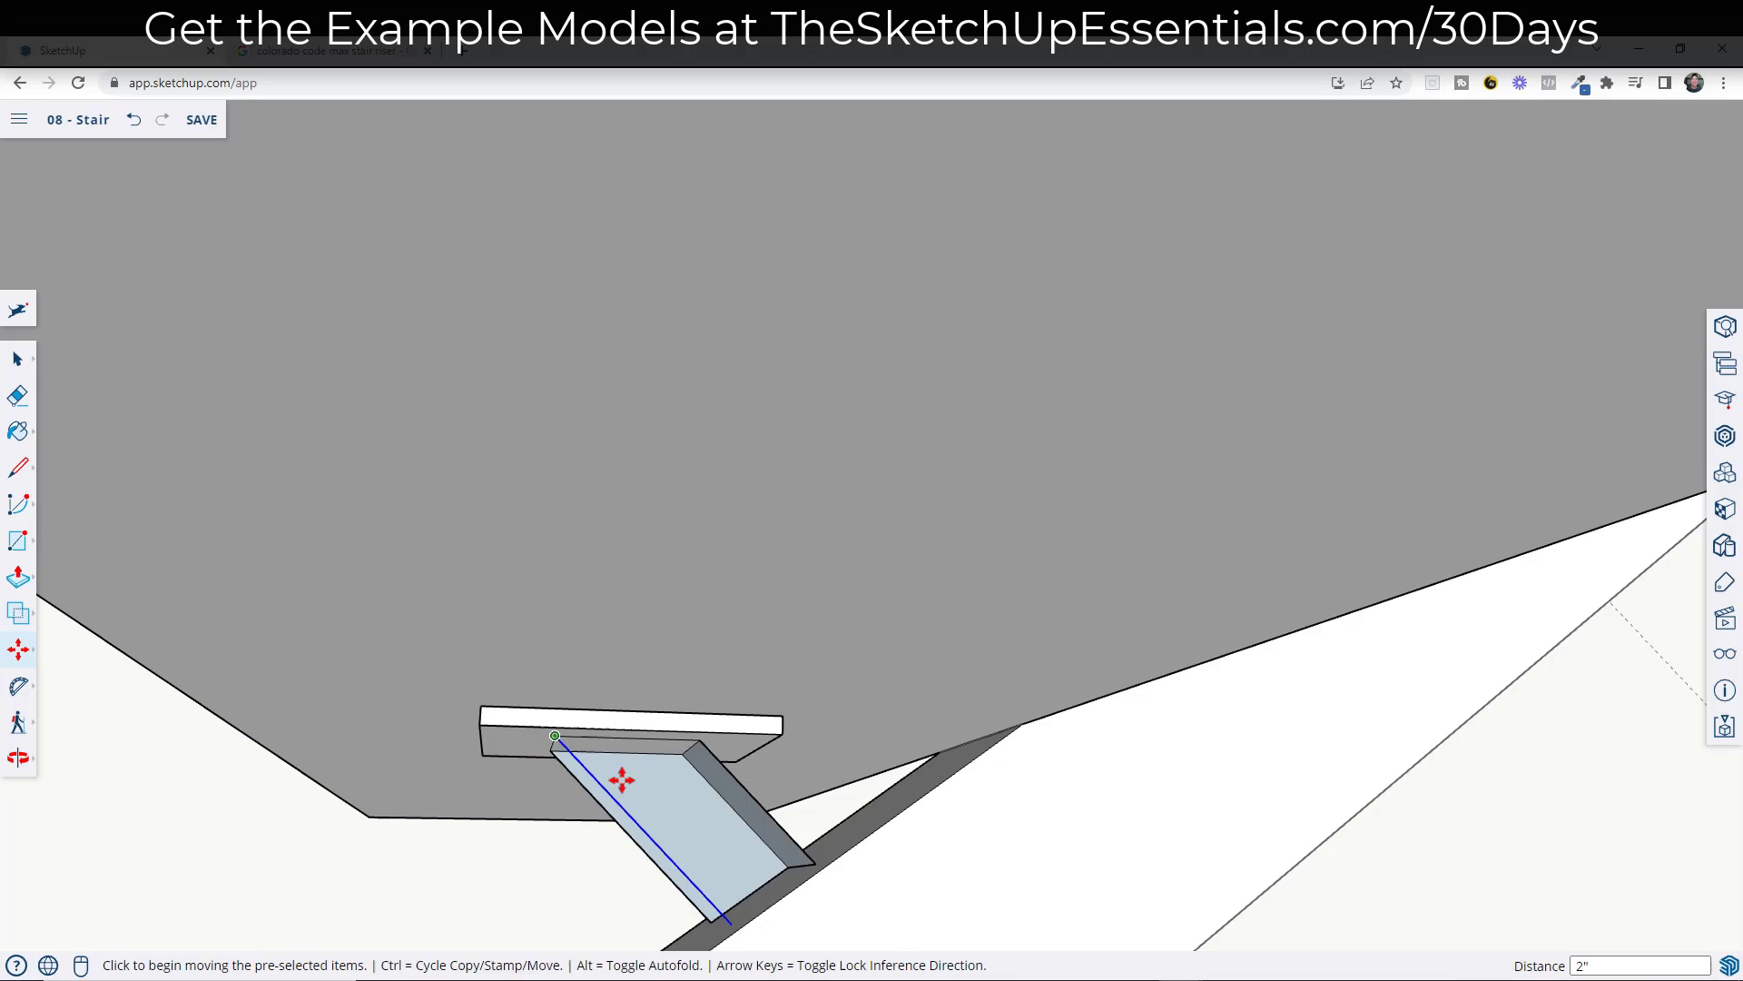
- Draw edges along the stringer joining the copied edge's lower end to the adjacent support corners, closing the remaining faces
{"action": "key", "text": "space"}
{"action": "key", "text": "l"}
{"action": "left_click", "coordinate": [739, 928]}
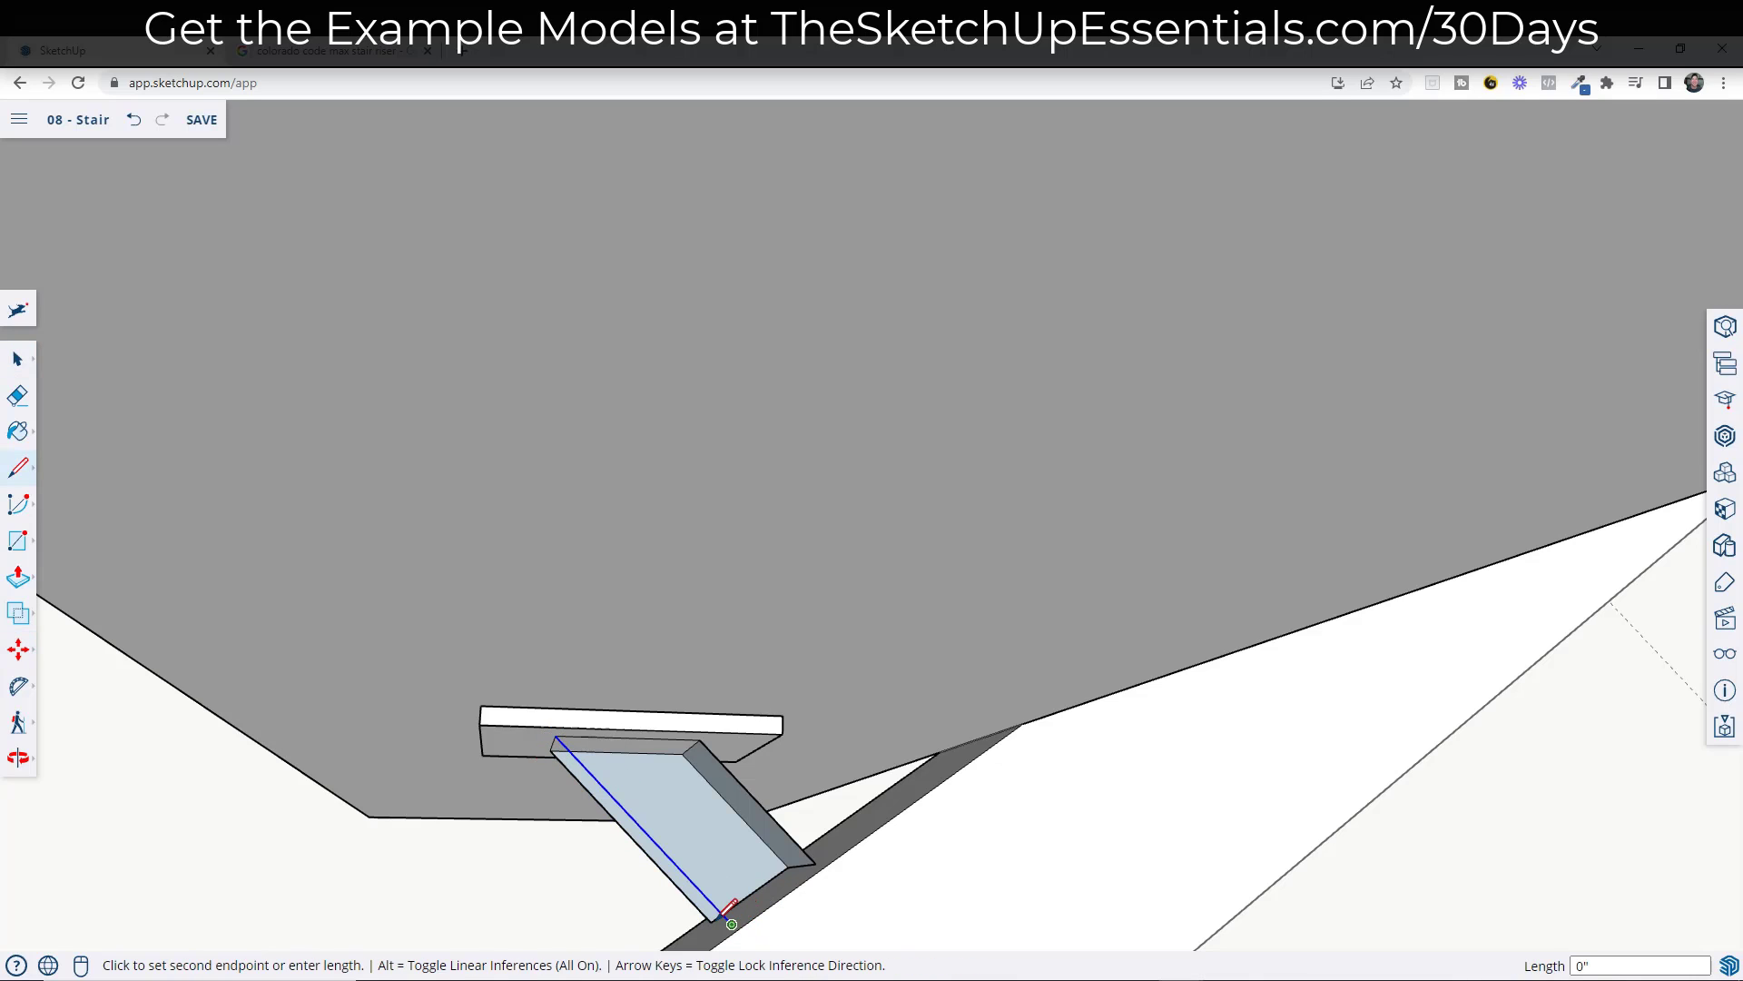
{"action": "left_click", "coordinate": [722, 913]}
{"action": "left_click", "coordinate": [732, 923]}
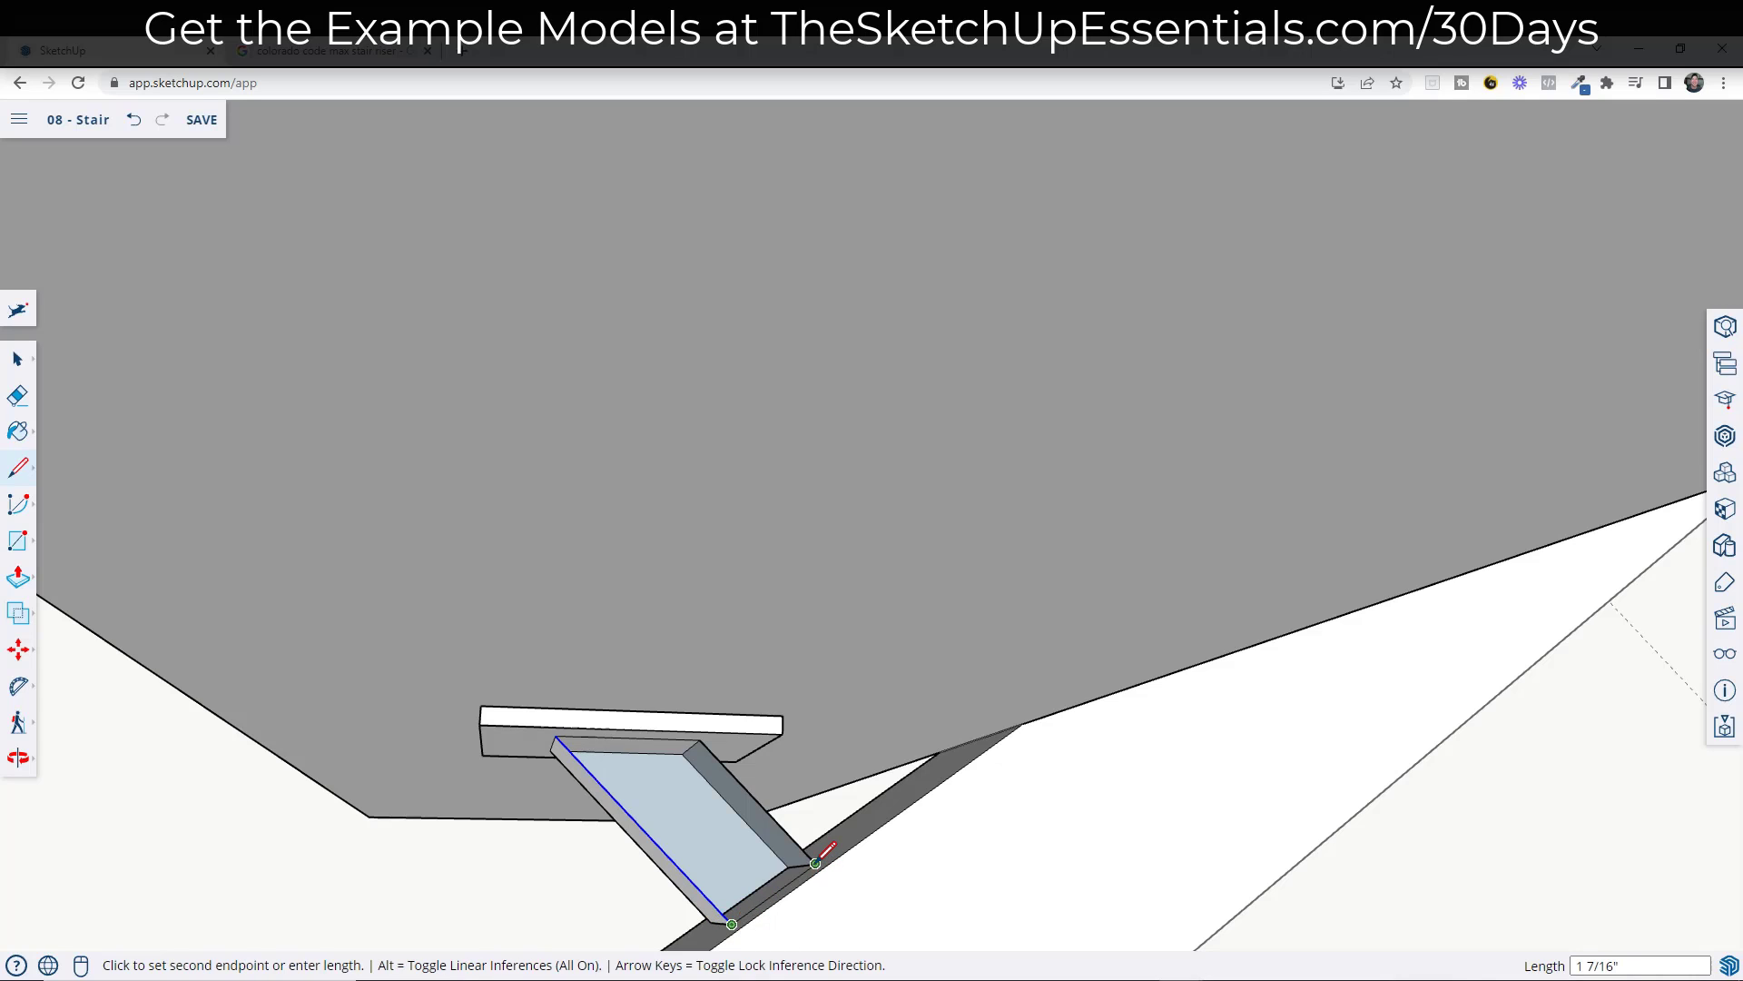
{"action": "left_click", "coordinate": [819, 850]}
- Erase the 45° guide line inside the tread component
{"action": "key", "text": "space"}
{"action": "scroll", "coordinate": [806, 879], "scroll_direction": "down", "scroll_amount": 5}
{"action": "scroll", "coordinate": [806, 879], "scroll_direction": "down", "scroll_amount": 6}
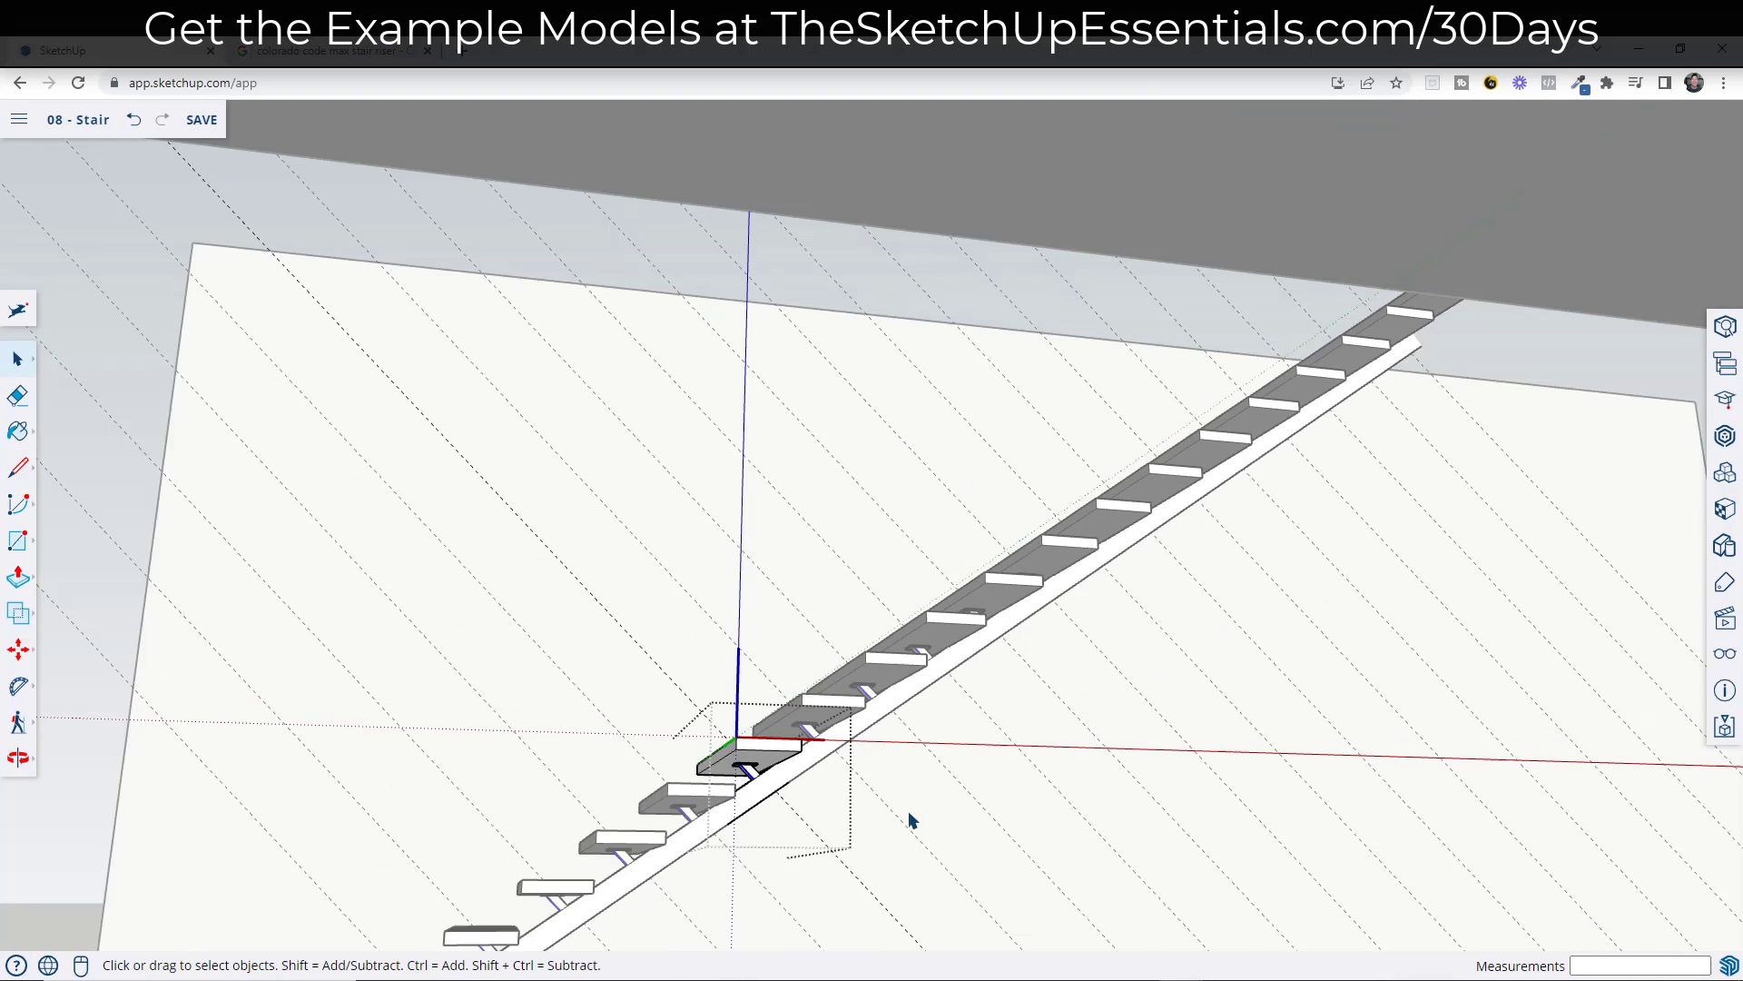
{"action": "middle_click_drag", "start_coordinate": [907, 817], "coordinate": [805, 826]}
{"action": "scroll", "coordinate": [858, 836], "scroll_direction": "up", "scroll_amount": 3}
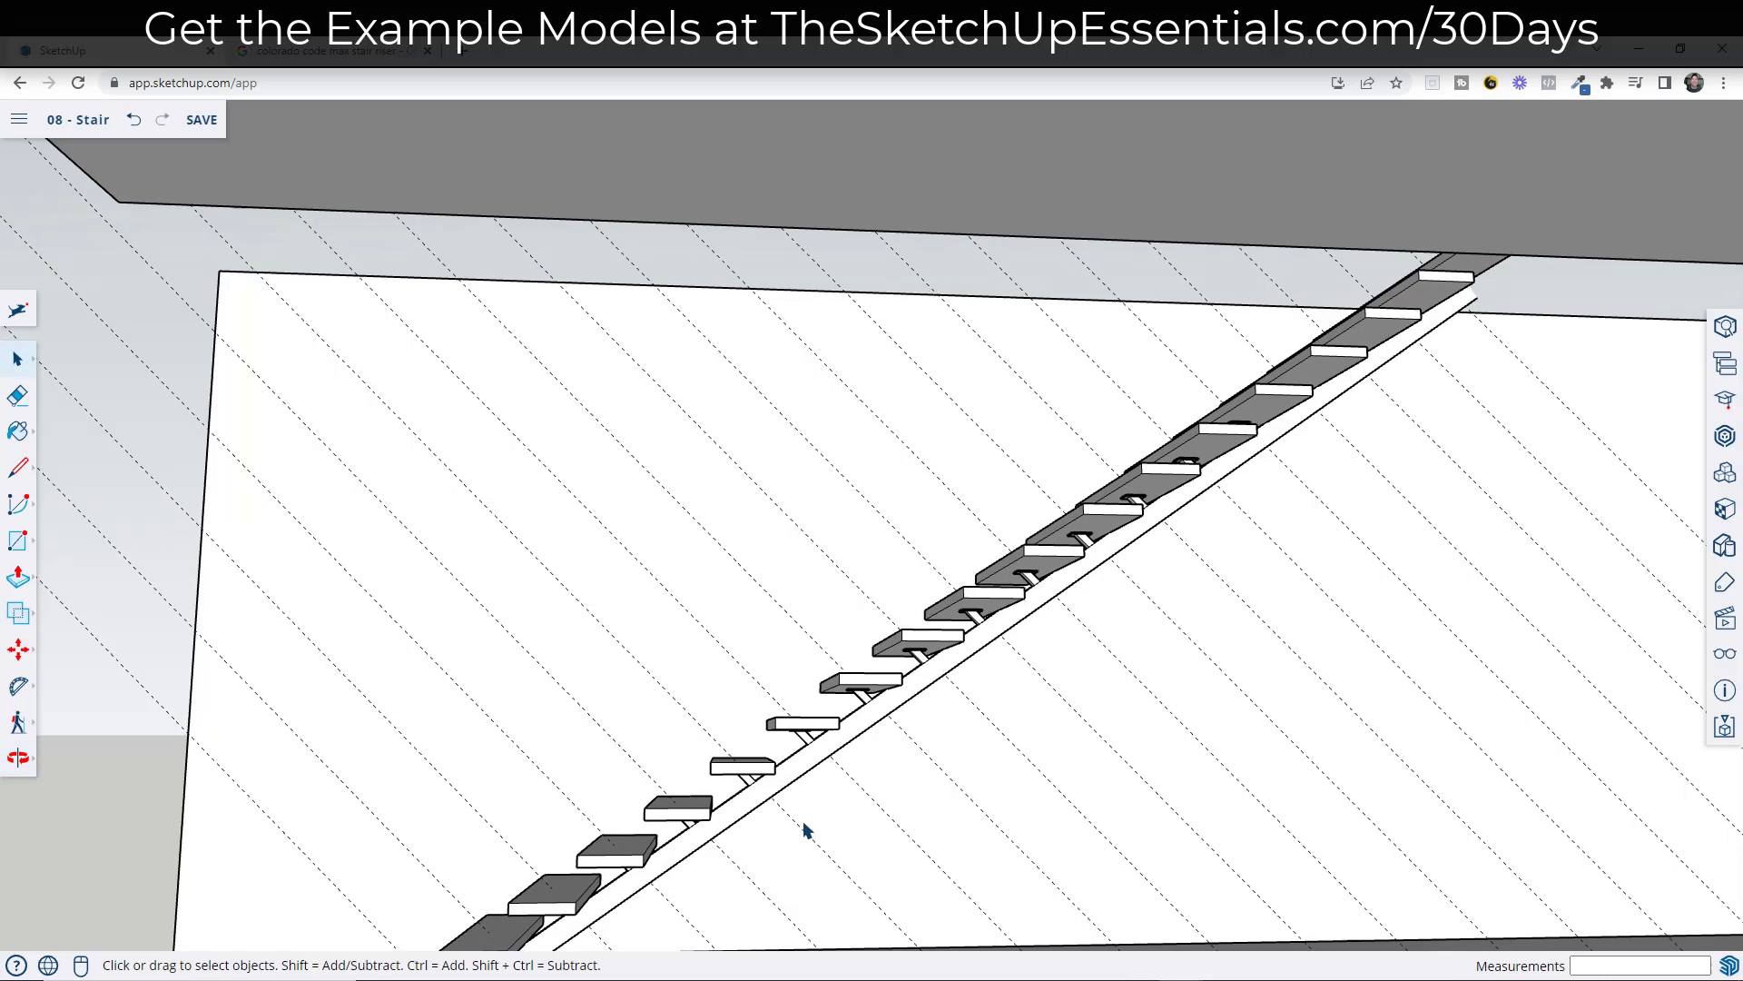
{"action": "double_click", "coordinate": [803, 834]}
{"action": "key", "text": "e"}
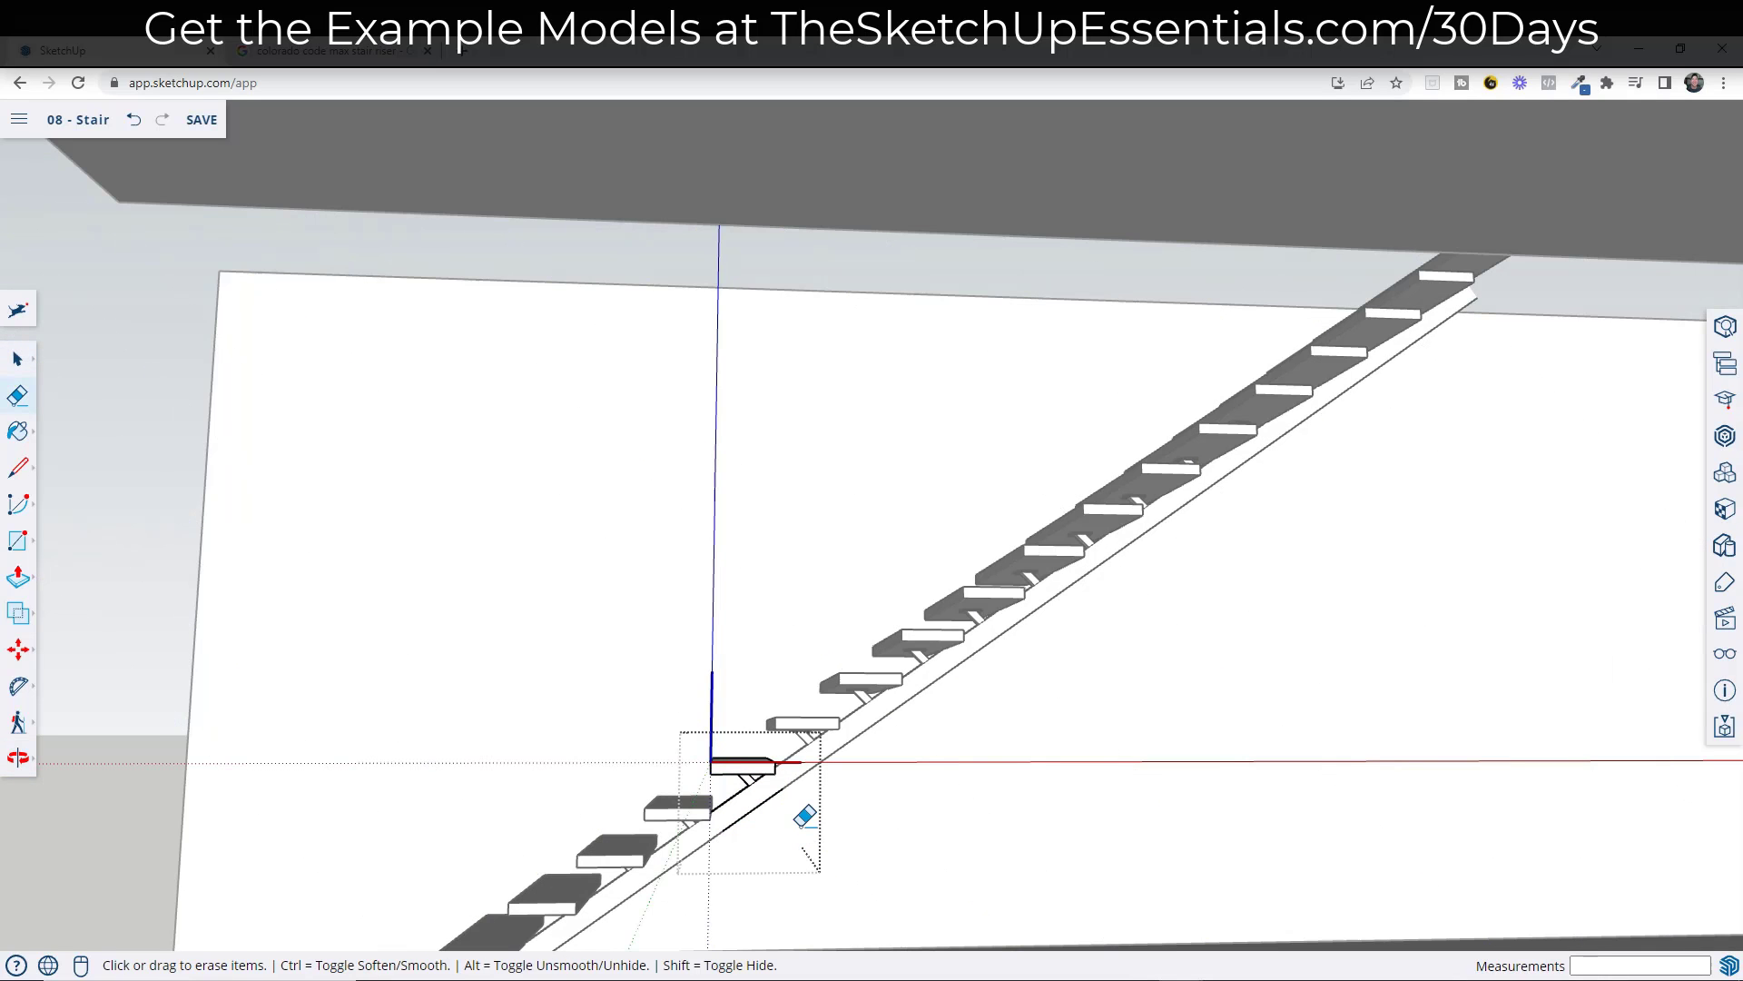
{"action": "key", "text": "space"}
- Make the topmost tread component unique, separate from the other stair treads
{"action": "scroll", "coordinate": [854, 808], "scroll_direction": "down", "scroll_amount": 6}
{"action": "mouse_move", "coordinate": [847, 797]}
{"action": "middle_mouse_down"}
{"action": "mouse_move", "coordinate": [864, 782]}
{"action": "mouse_move", "coordinate": [1106, 808]}
{"action": "mouse_move", "coordinate": [1117, 778]}
{"action": "mouse_move", "coordinate": [1074, 751]}
{"action": "mouse_move", "coordinate": [759, 717]}
{"action": "mouse_move", "coordinate": [926, 704]}
{"action": "mouse_move", "coordinate": [1078, 732]}
{"action": "mouse_move", "coordinate": [1117, 782]}
{"action": "middle_mouse_up"}
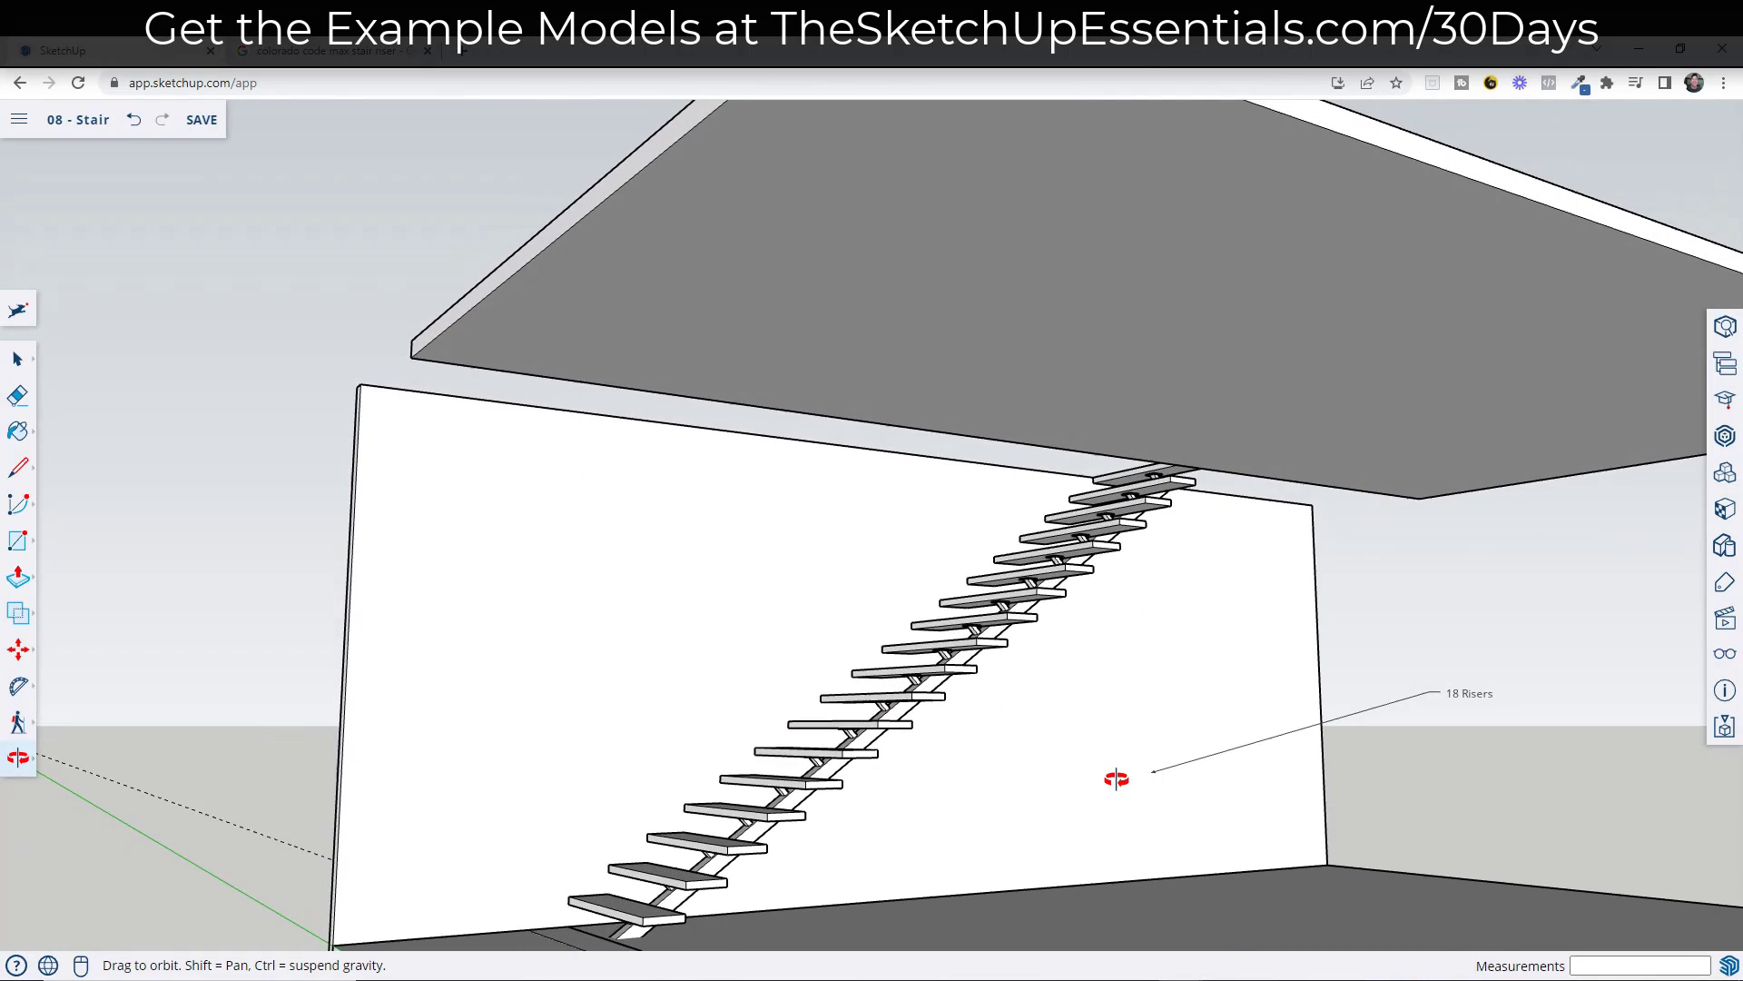
{"action": "scroll", "coordinate": [835, 819], "scroll_direction": "down", "scroll_amount": 8}
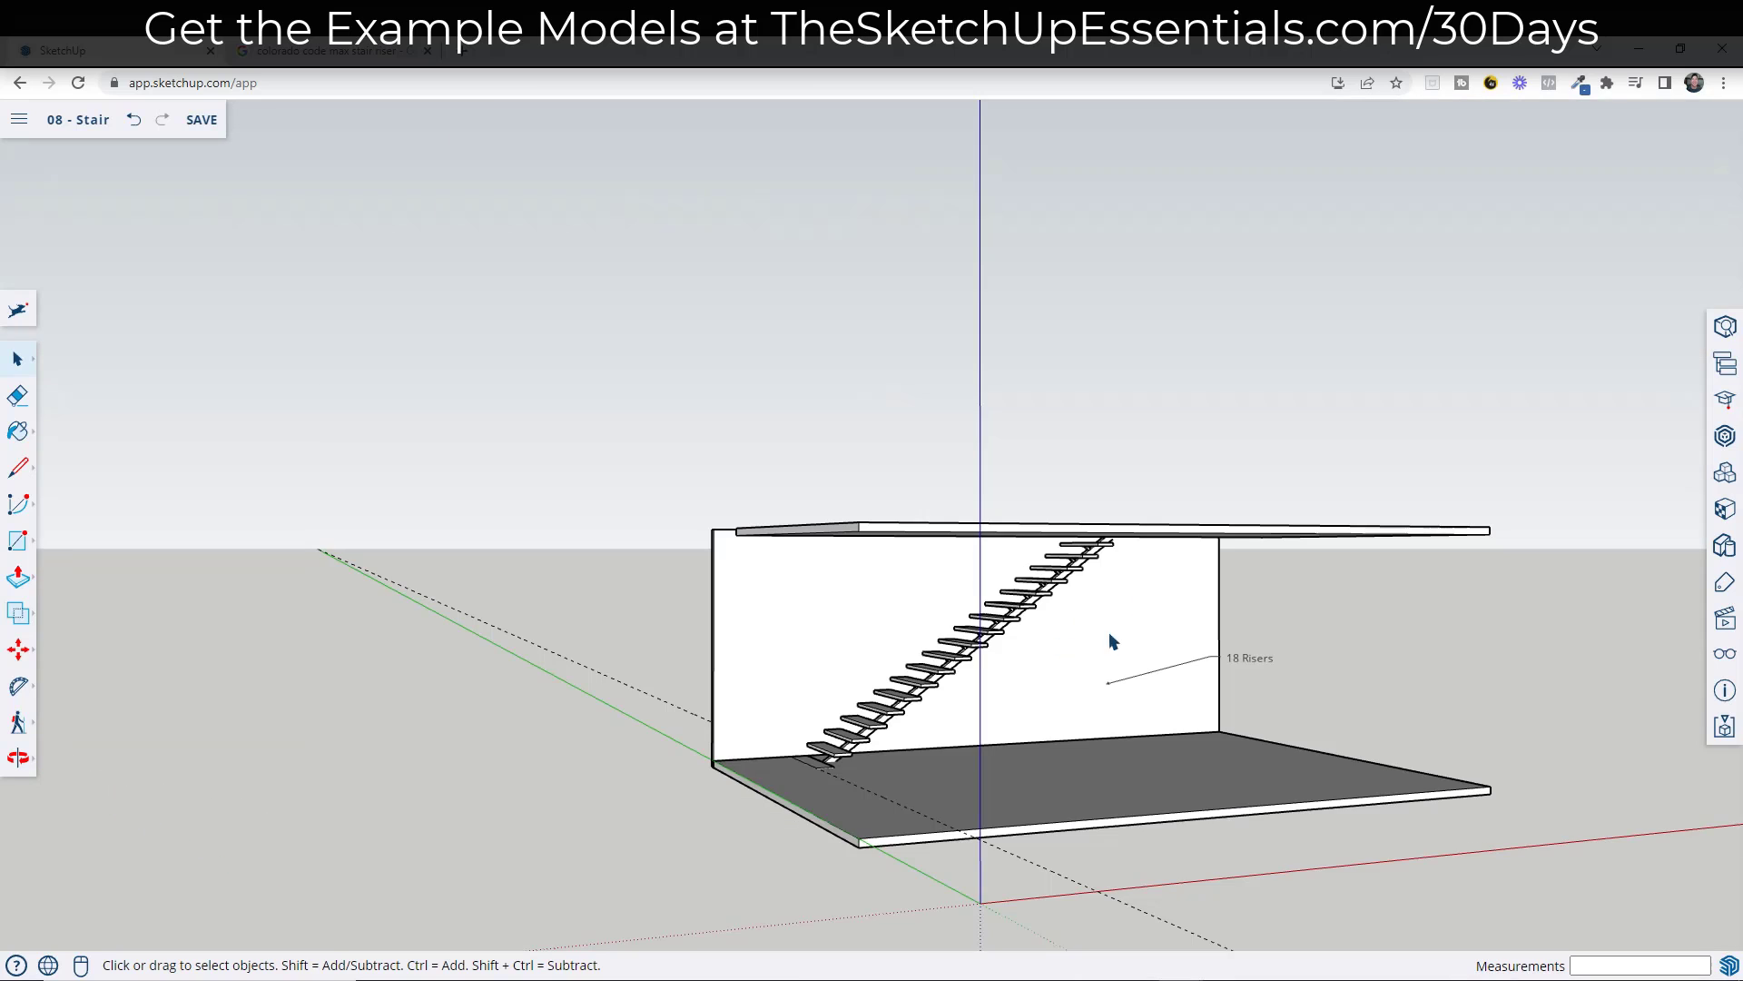
{"action": "scroll", "coordinate": [1123, 531], "scroll_direction": "up", "scroll_amount": 6}
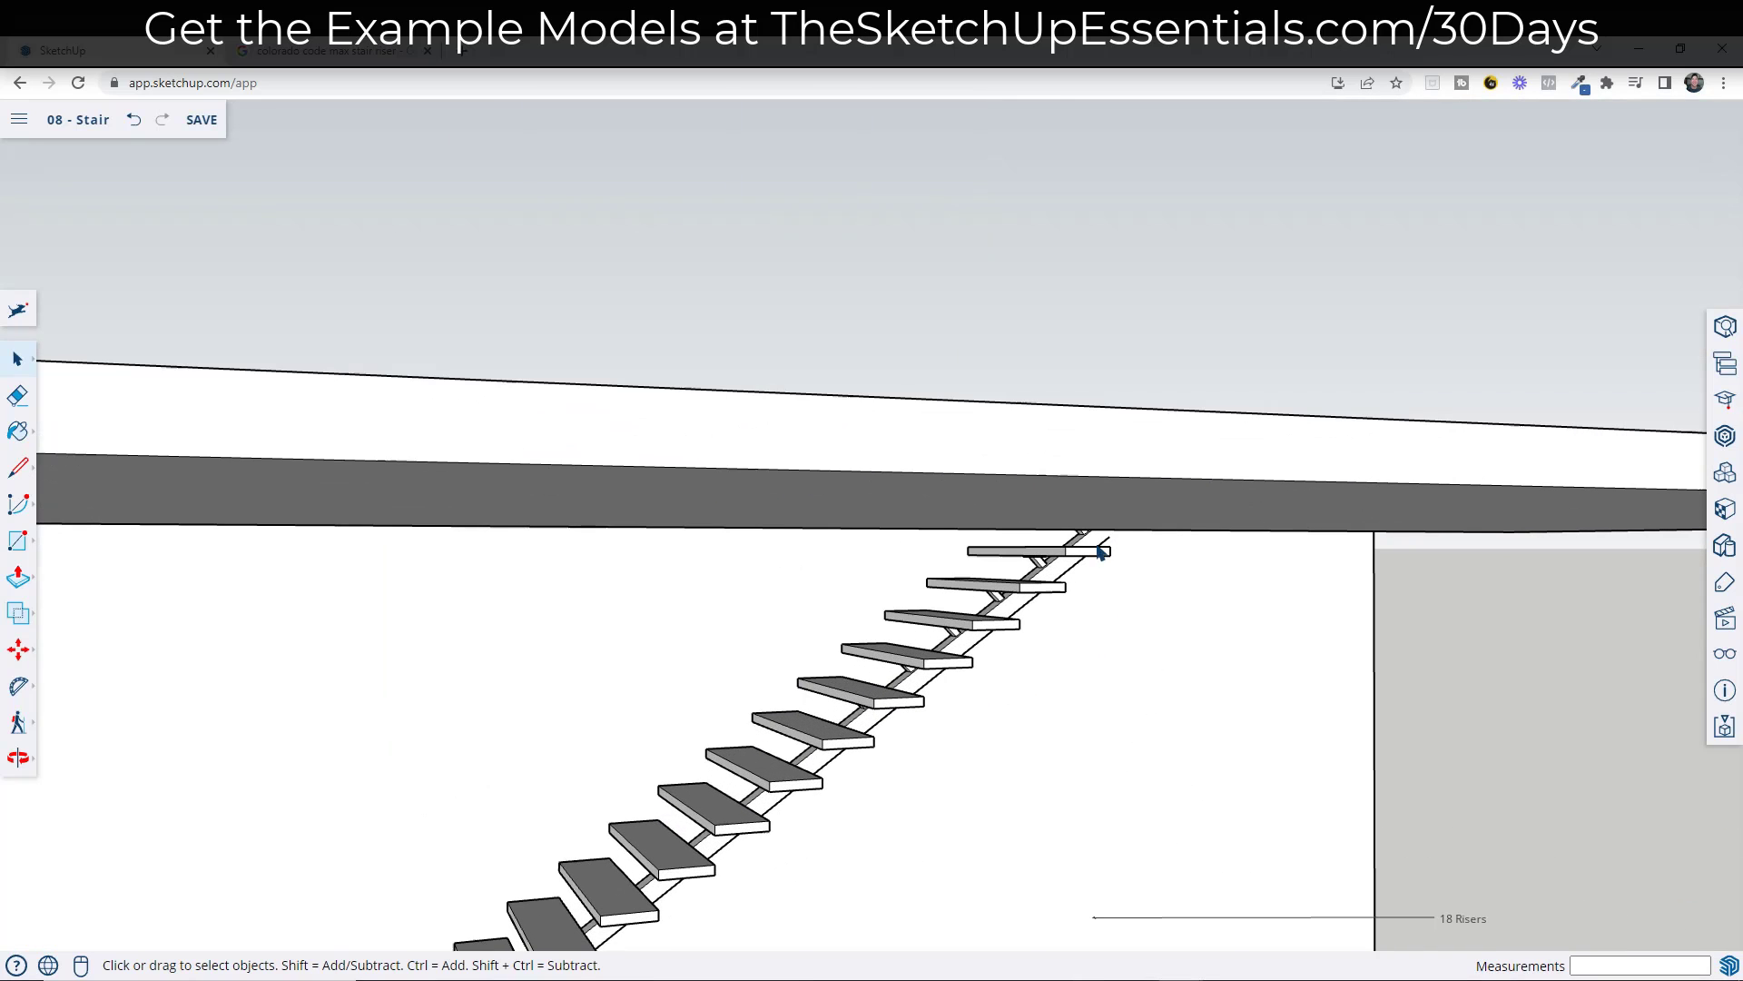
{"action": "left_click", "coordinate": [1095, 536]}
{"action": "scroll", "coordinate": [902, 626], "scroll_direction": "down", "scroll_amount": 3}
{"action": "scroll", "coordinate": [1017, 572], "scroll_direction": "up", "scroll_amount": 3}
{"action": "middle_click_drag", "start_coordinate": [973, 584], "coordinate": [908, 622]}
{"action": "scroll", "coordinate": [739, 599], "scroll_direction": "up", "scroll_amount": 2}
{"action": "middle_click_drag", "start_coordinate": [739, 599], "coordinate": [778, 572]}
{"action": "right_click", "coordinate": [765, 601]}
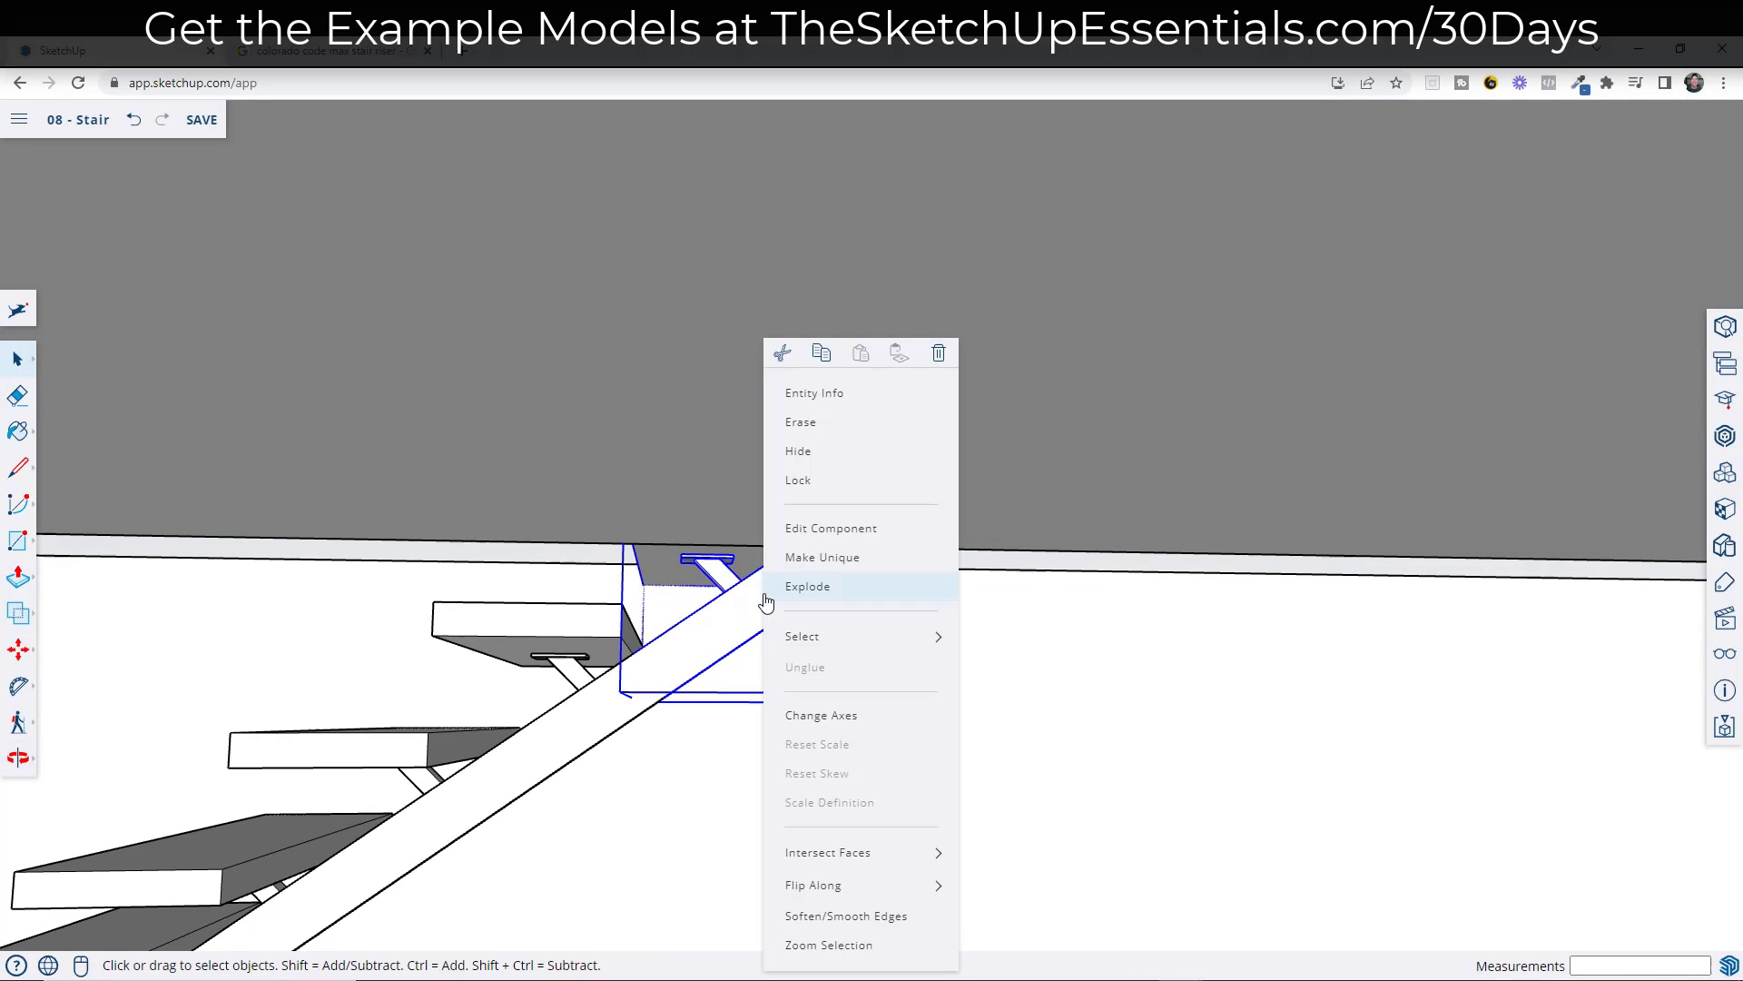
{"action": "left_click", "coordinate": [829, 568]}
- Inside the topmost tread component, draw a vertical line down the stringer's side face from its upper end corner to the lower edge
{"action": "middle_click_drag", "start_coordinate": [708, 617], "coordinate": [748, 632]}
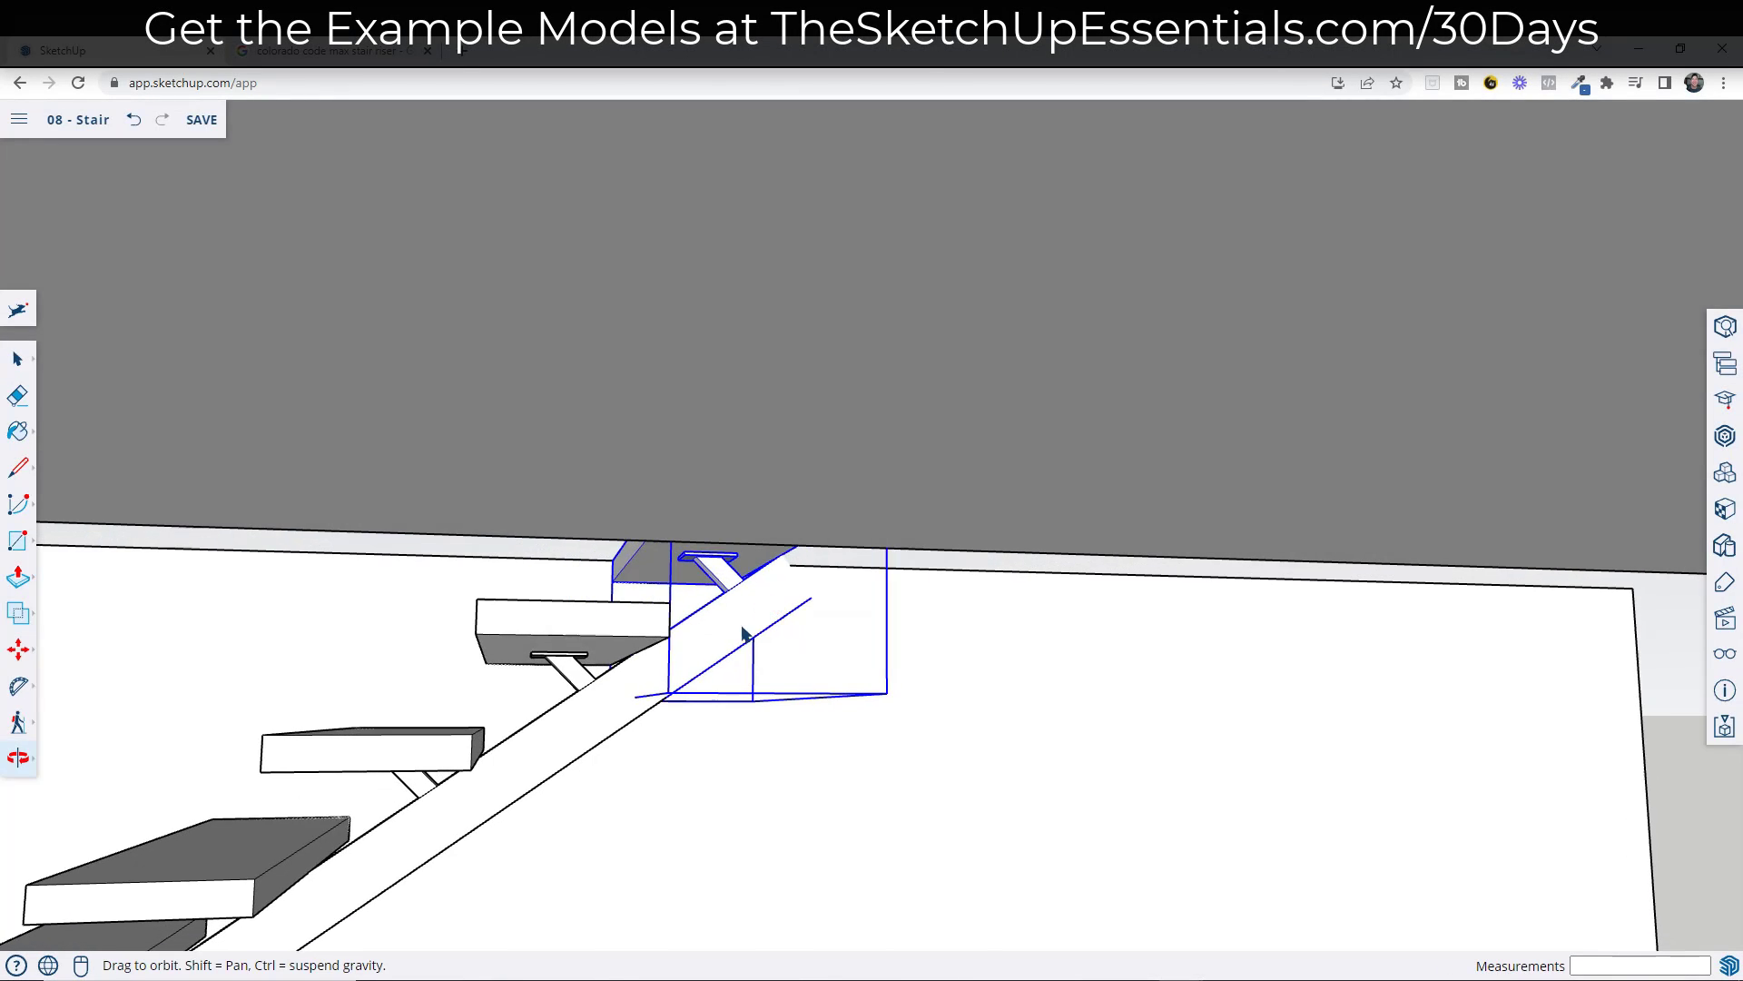
{"action": "double_click", "coordinate": [770, 602]}
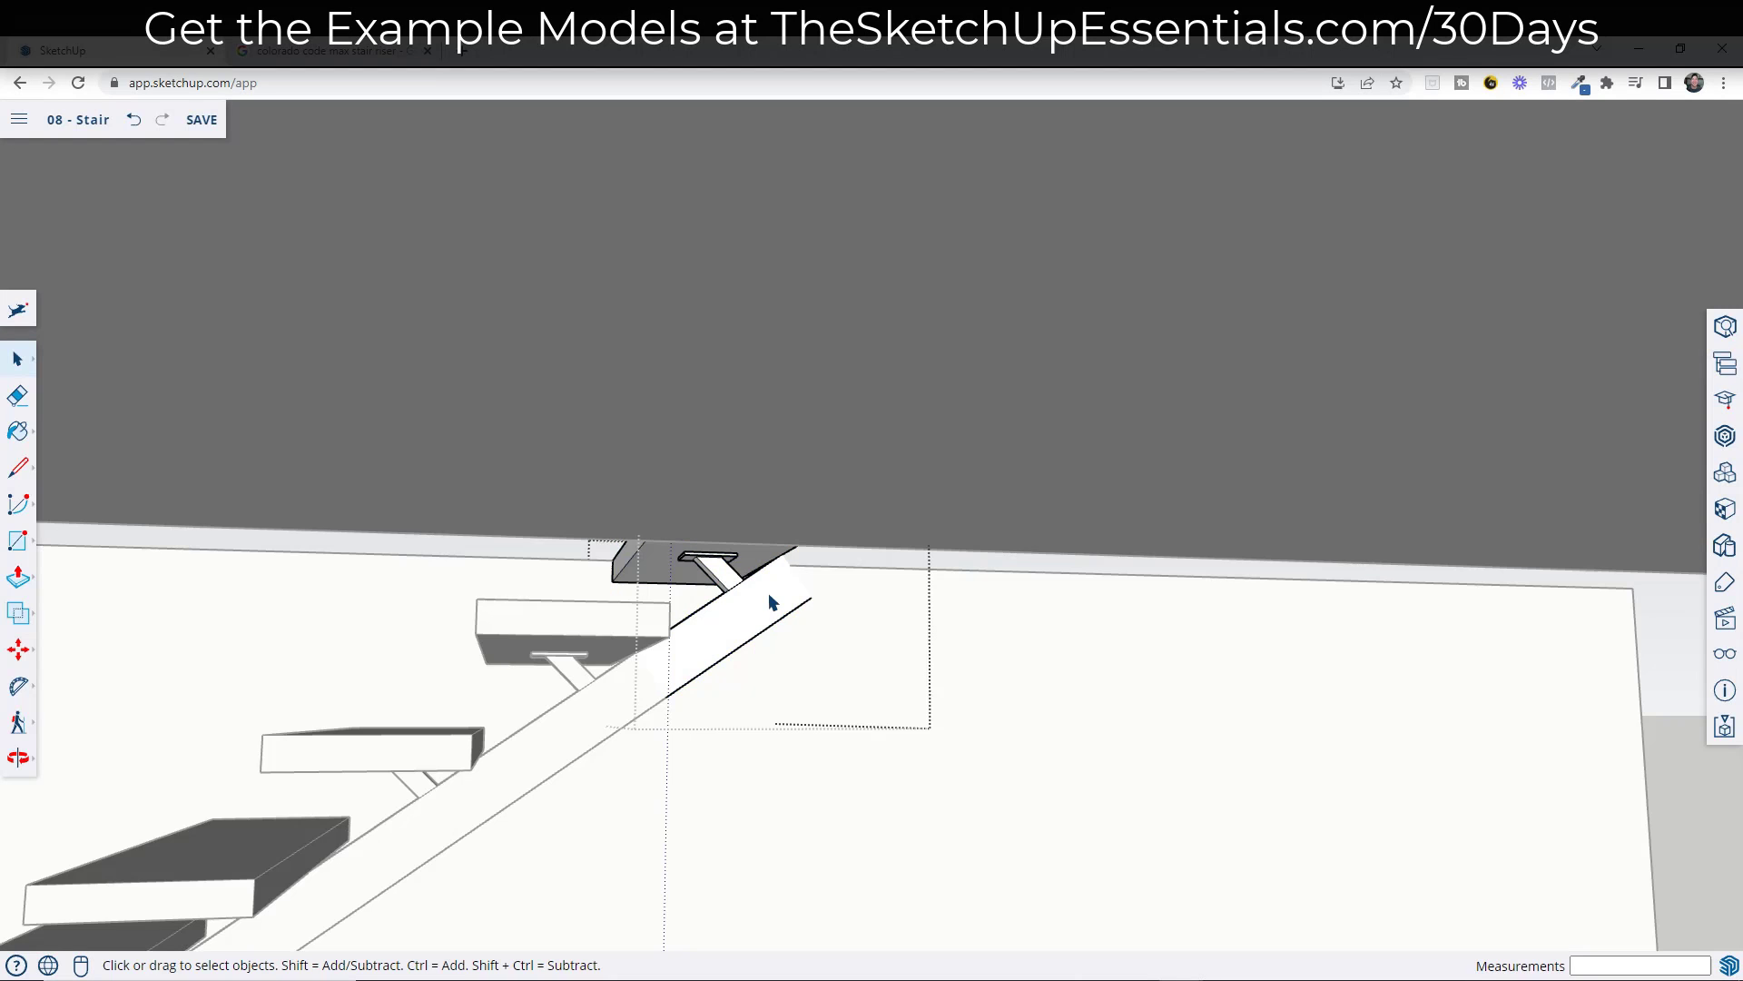
{"action": "scroll", "coordinate": [770, 593], "scroll_direction": "up", "scroll_amount": 2}
{"action": "key", "text": "l"}
{"action": "left_click", "coordinate": [794, 529]}
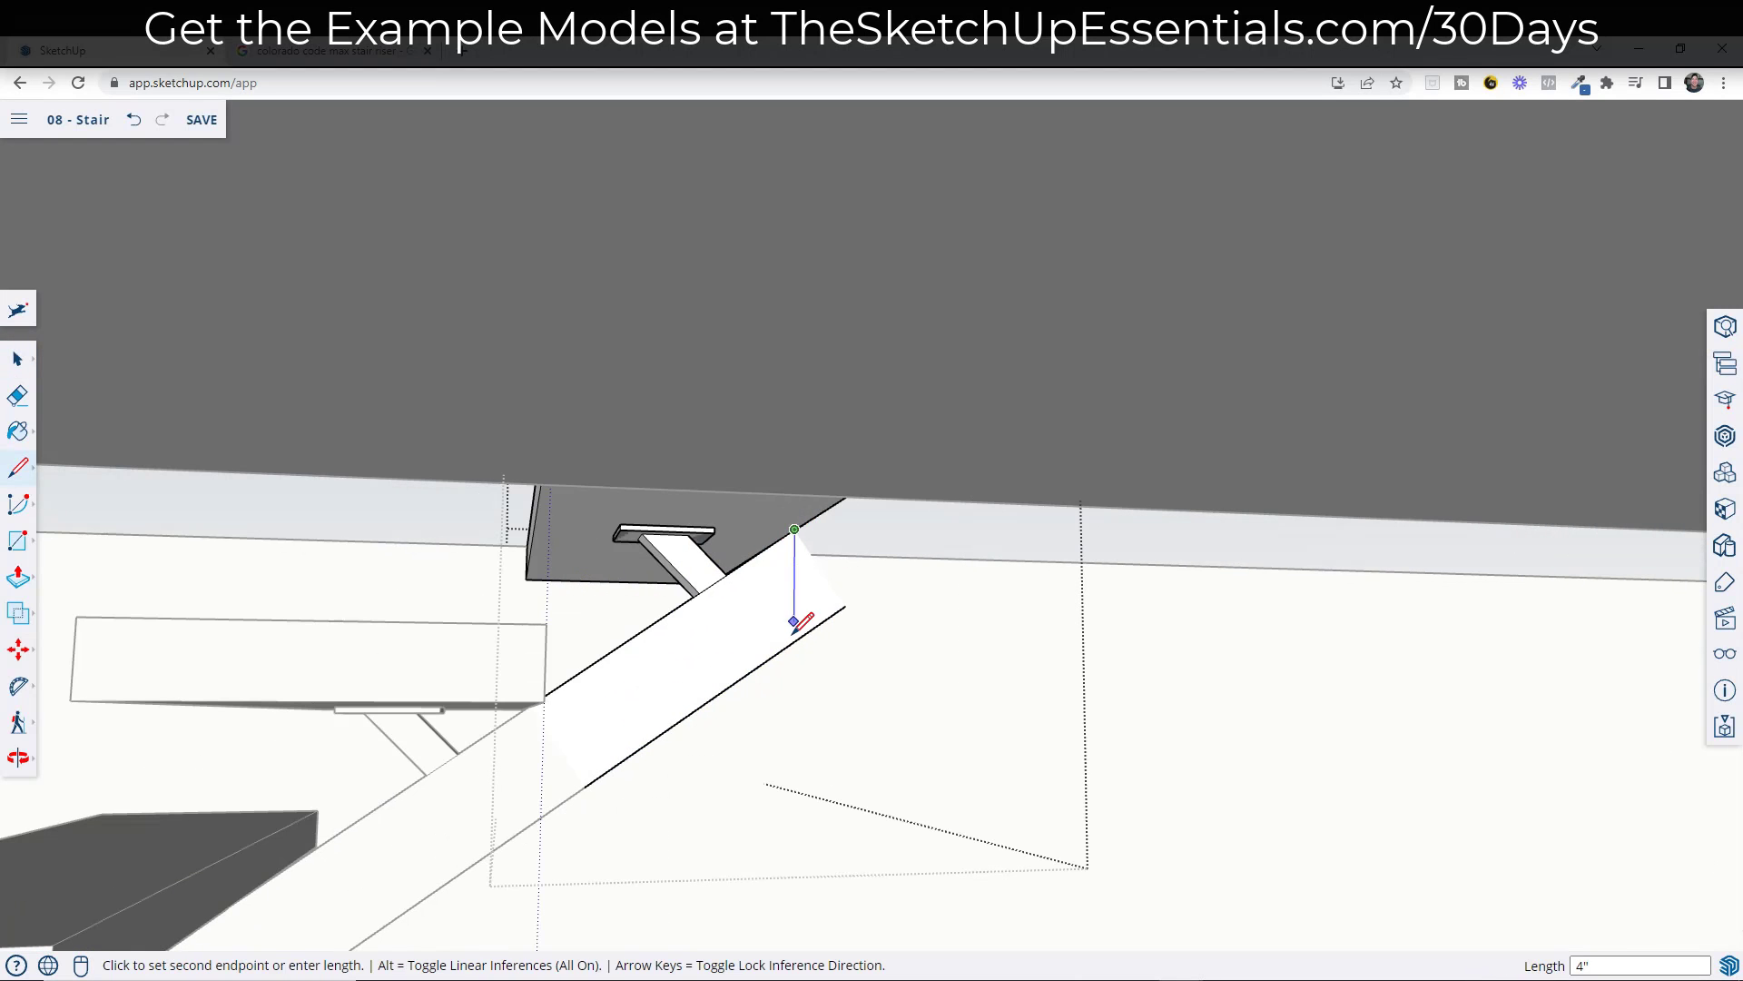
{"action": "left_click", "coordinate": [794, 639]}
{"action": "key", "text": "space"}
- Push the triangular piece at the stringer's top end back 4" to cut the end off vertically
{"action": "middle_click_drag", "start_coordinate": [863, 650], "coordinate": [727, 669]}
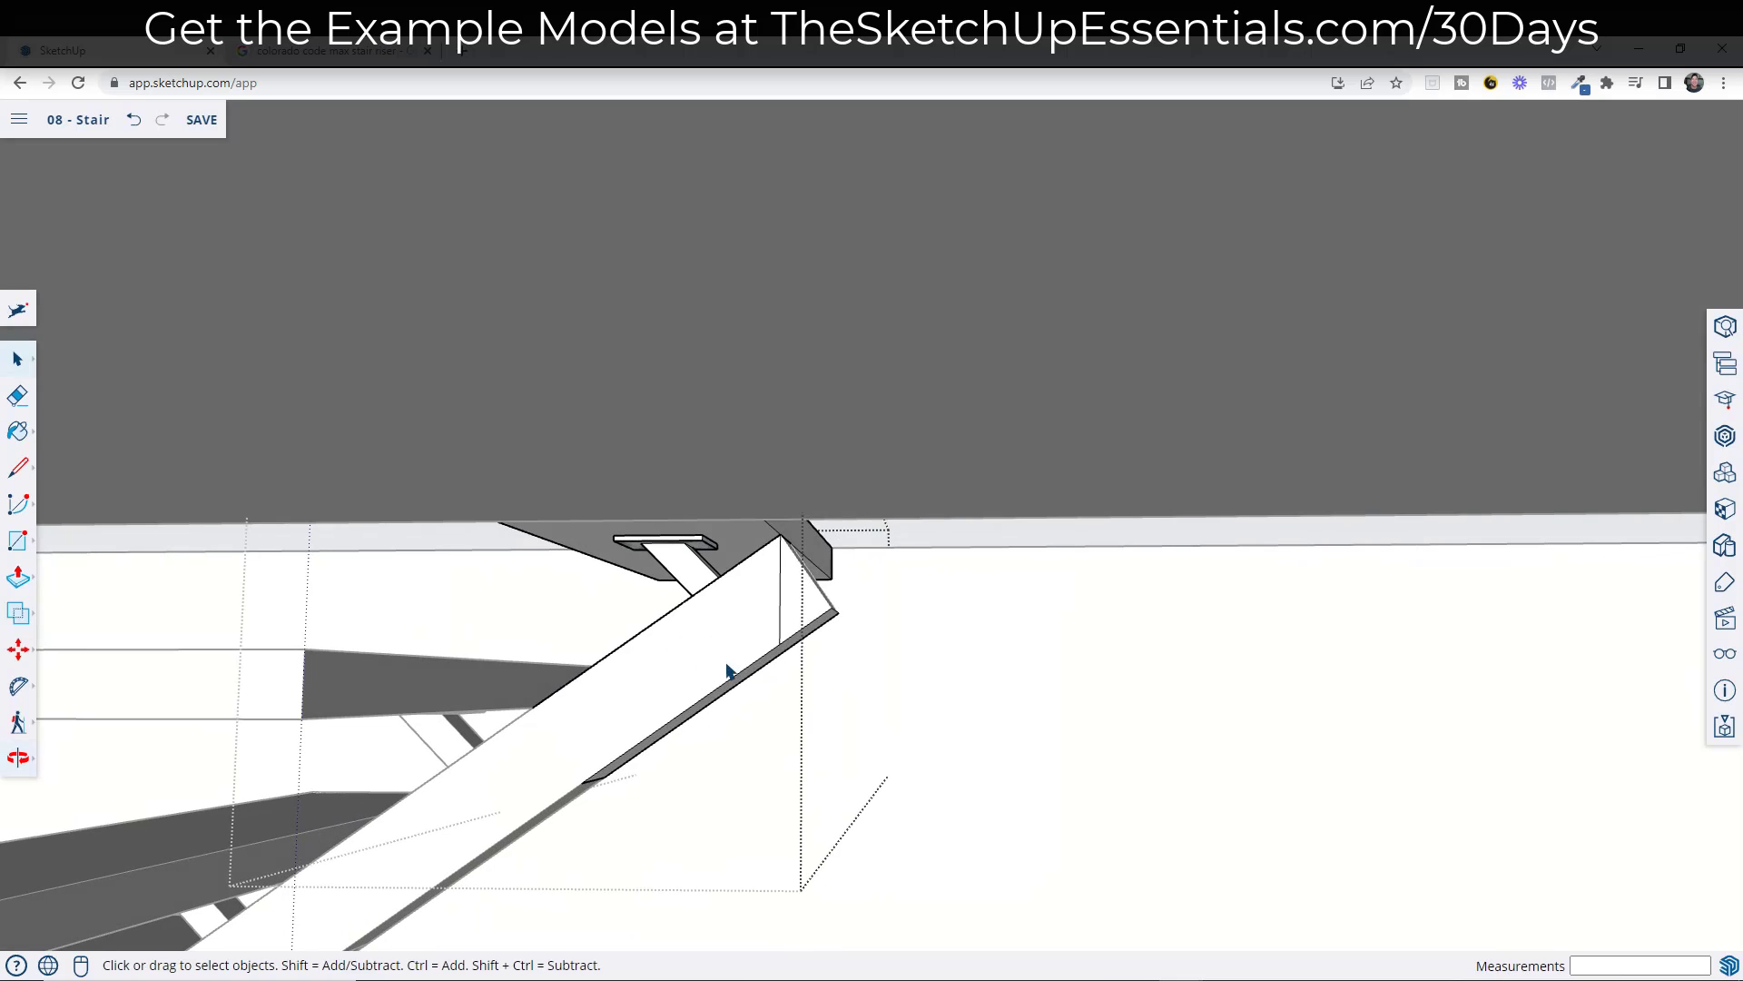
{"action": "key", "text": "p"}
{"action": "left_click", "coordinate": [802, 604]}
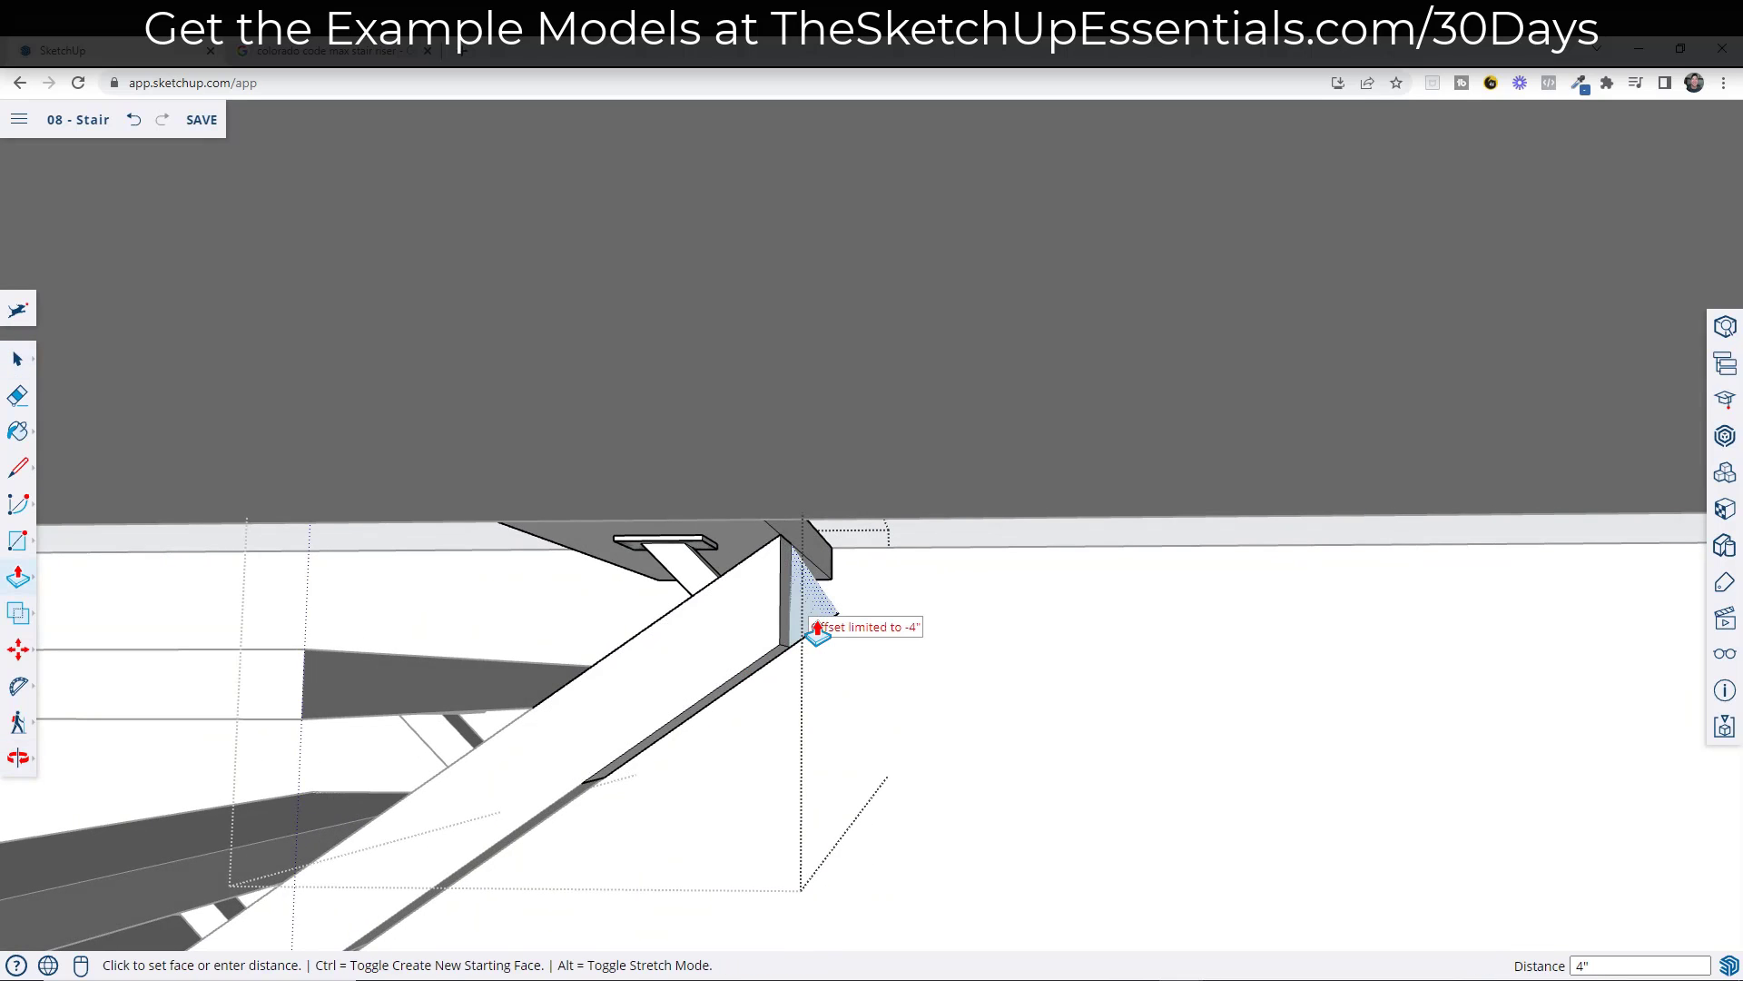
{"action": "left_click", "coordinate": [834, 642]}
{"action": "key", "text": "space"}
- Delete the leftover flat tread component lying on the floor at the foot of the stair
{"action": "scroll", "coordinate": [973, 599], "scroll_direction": "down", "scroll_amount": 10}
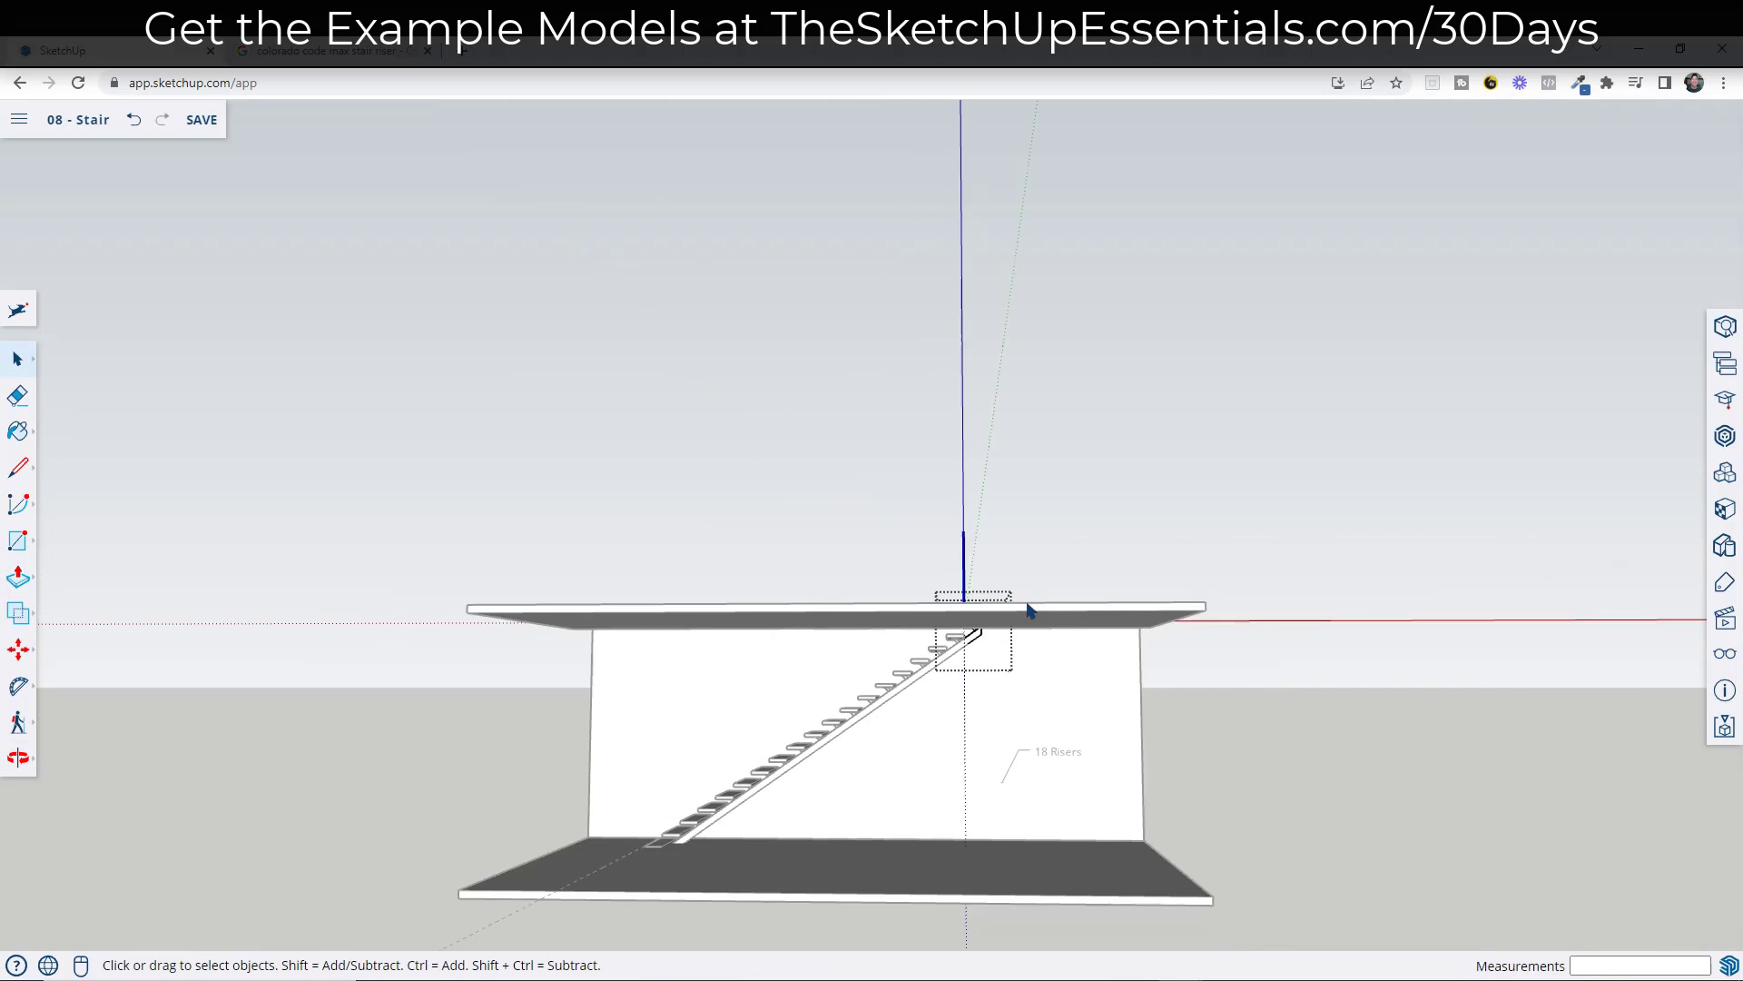
{"action": "scroll", "coordinate": [742, 796], "scroll_direction": "up", "scroll_amount": 10}
{"action": "middle_click_drag", "start_coordinate": [920, 740], "coordinate": [782, 759]}
{"action": "left_click", "coordinate": [906, 724]}
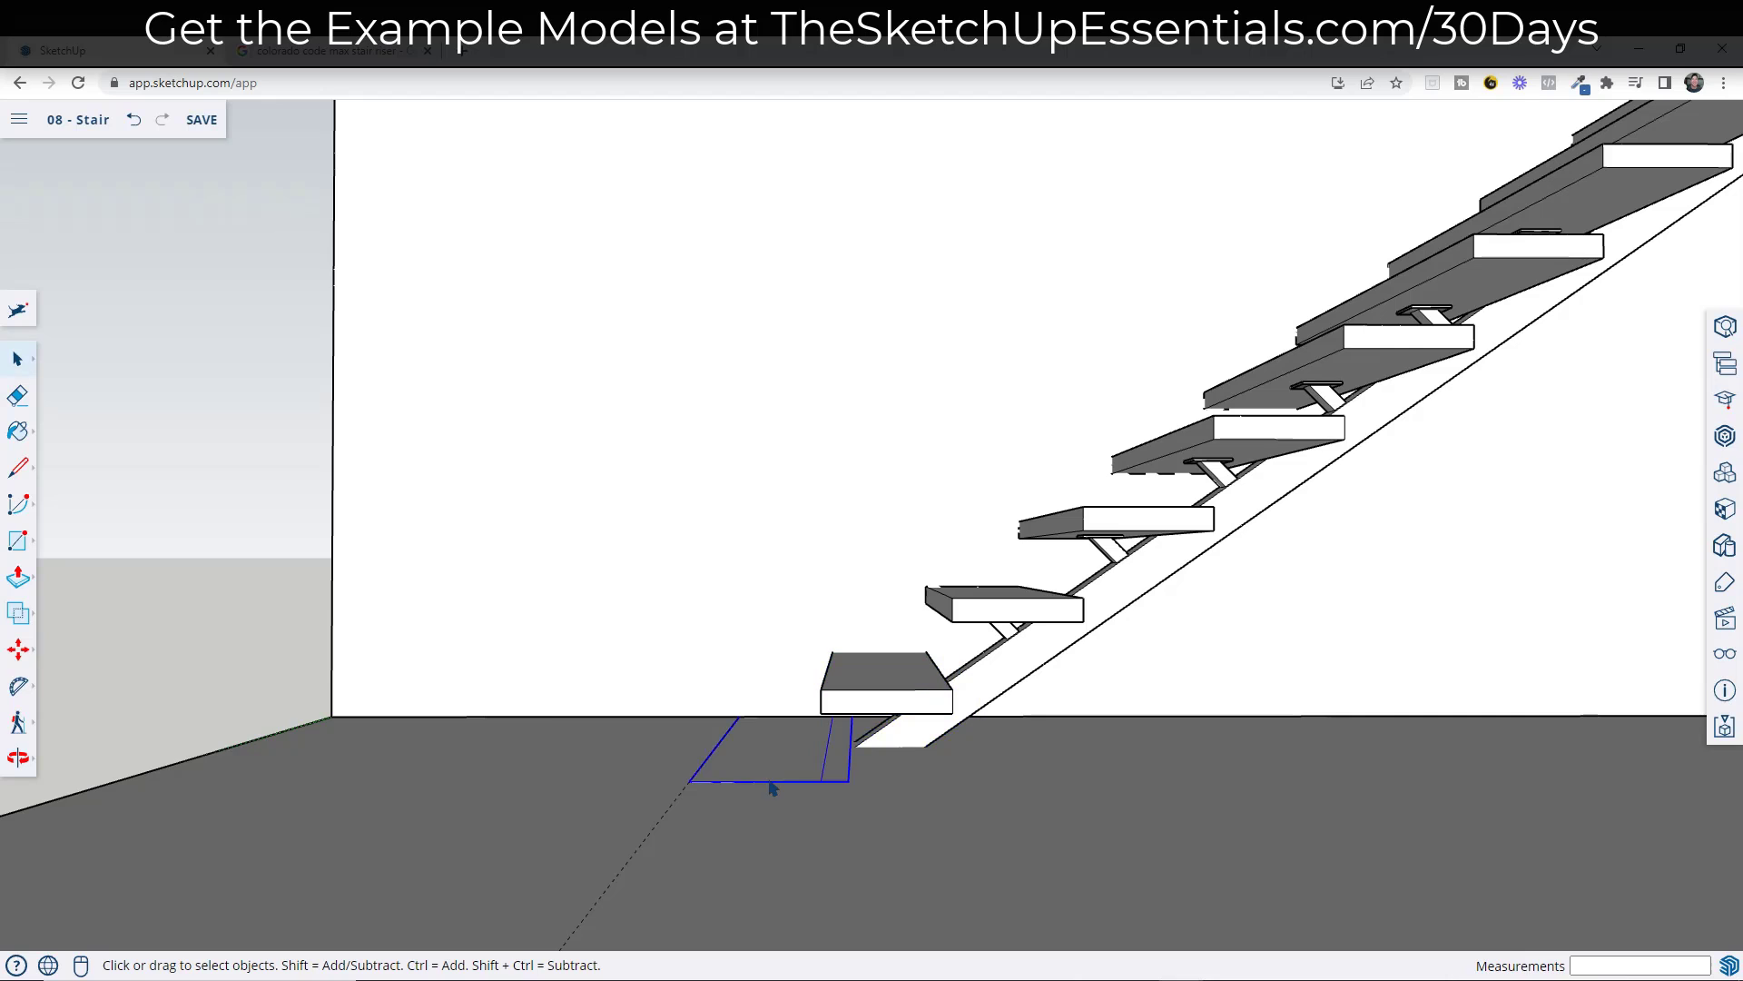
{"action": "key", "text": "Delete"}
- Make the lowest tread component unique and open it for editing
{"action": "middle_click_drag", "start_coordinate": [895, 742], "coordinate": [905, 732]}
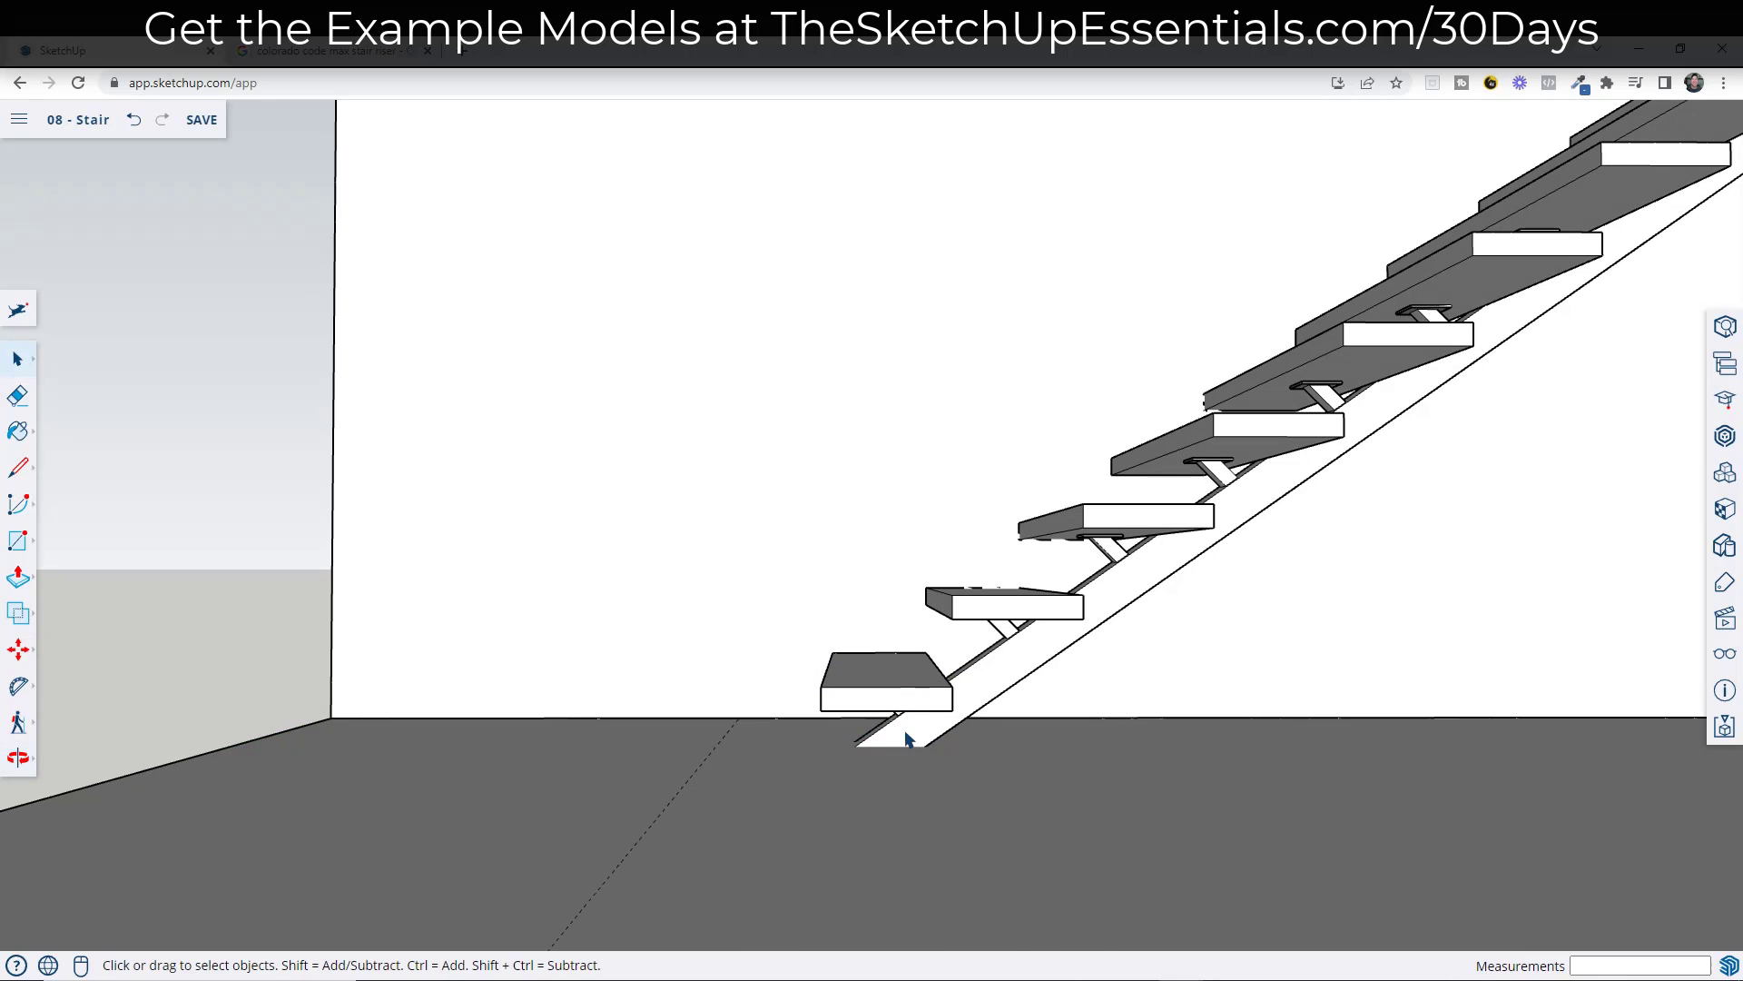
{"action": "left_click", "coordinate": [905, 731]}
{"action": "right_click", "coordinate": [905, 737]}
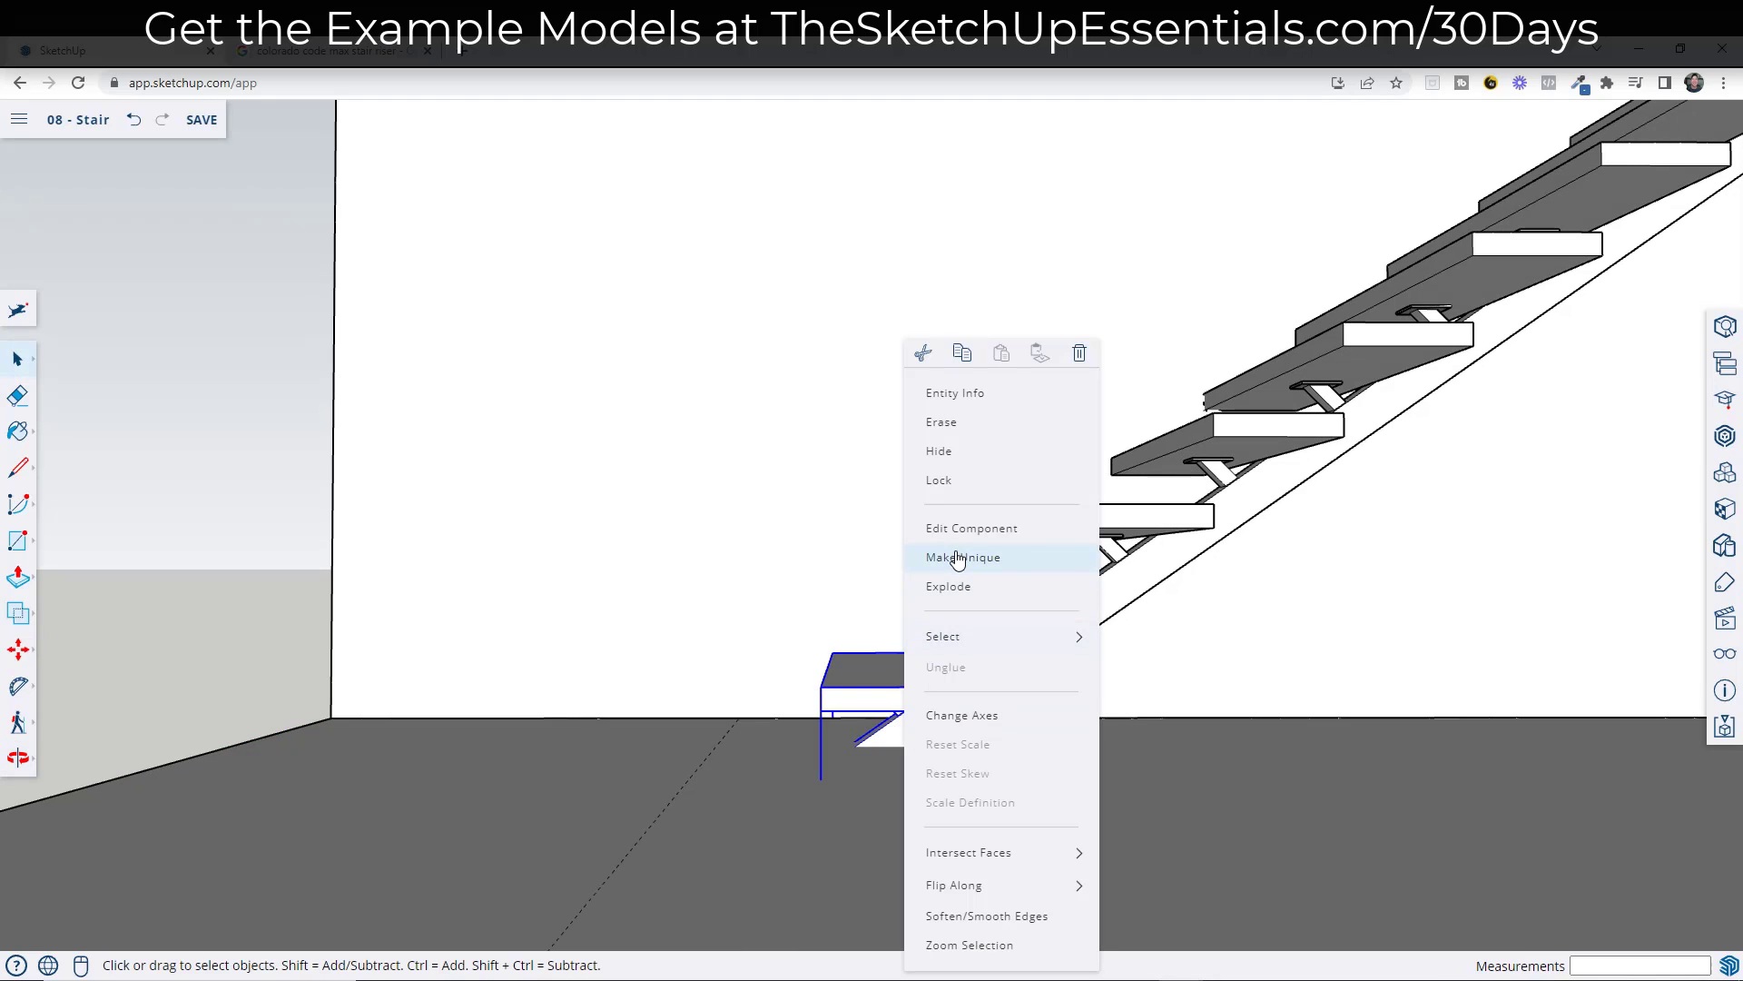
{"action": "left_click", "coordinate": [958, 558]}
{"action": "double_click", "coordinate": [905, 730]}
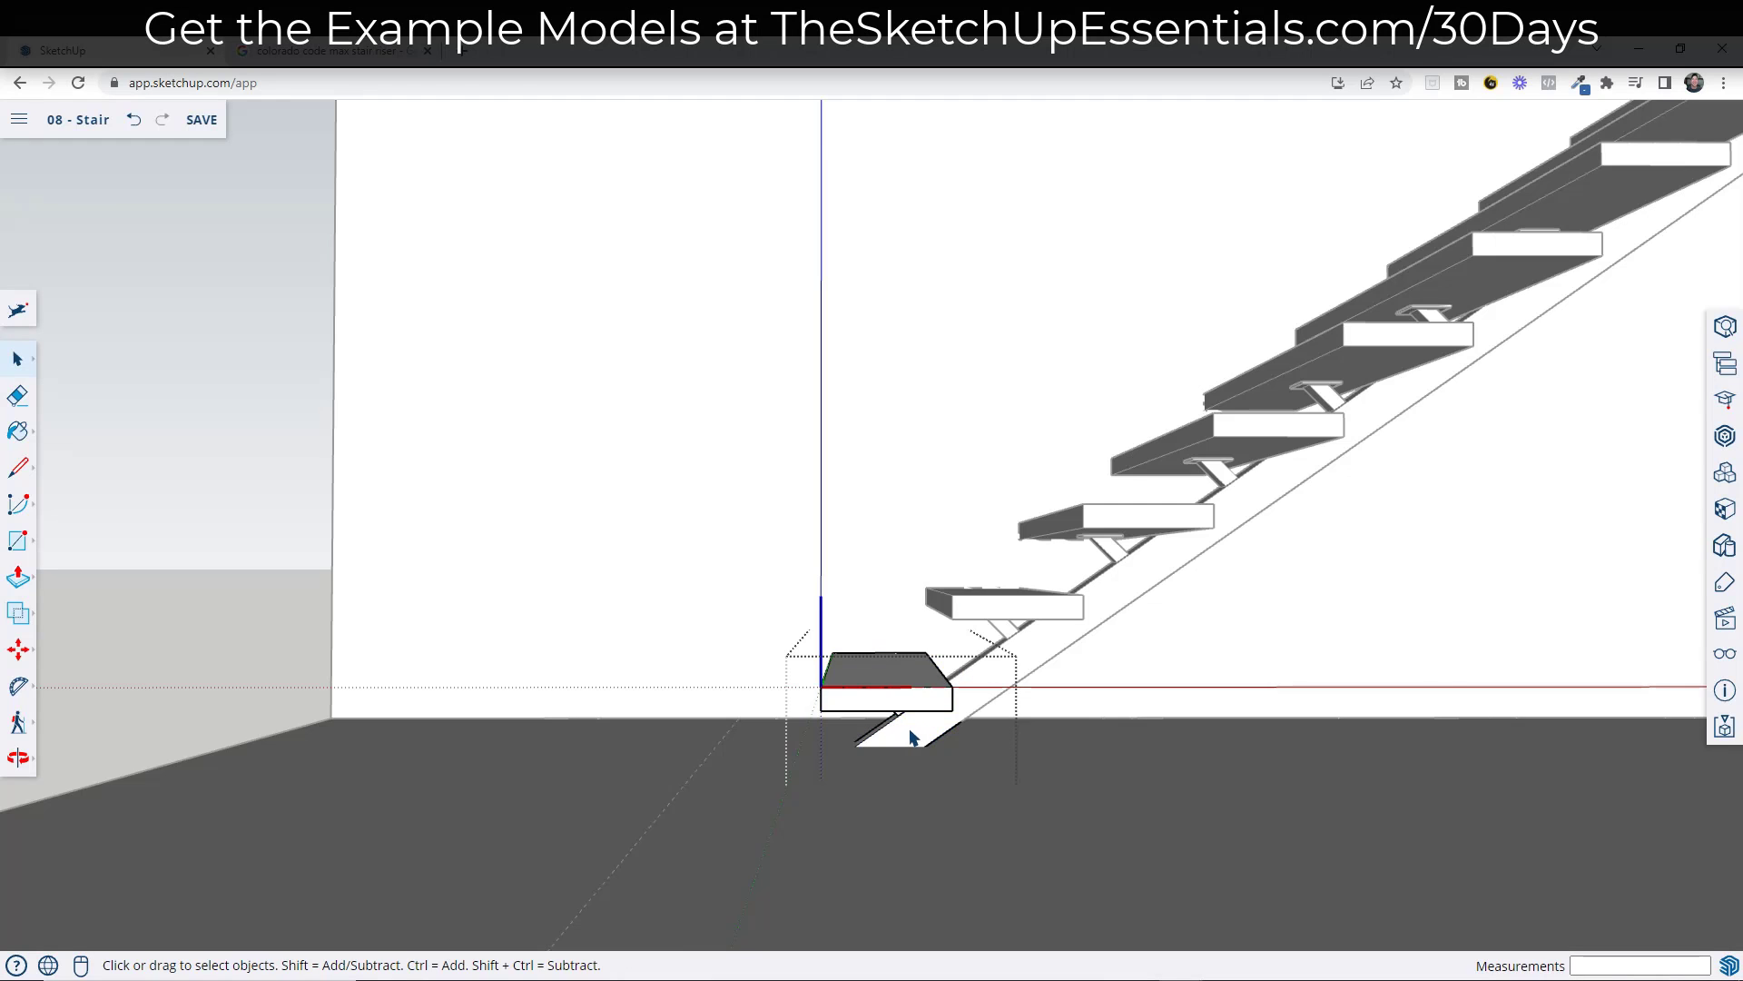
- Inside the lowest tread component, draw a vertical line about 1 13/16" long across the pointed tip at the stringer's foot
{"action": "scroll", "coordinate": [899, 731], "scroll_direction": "up", "scroll_amount": 5}
{"action": "key", "text": "l"}
{"action": "scroll", "coordinate": [885, 730], "scroll_direction": "up", "scroll_amount": 3}
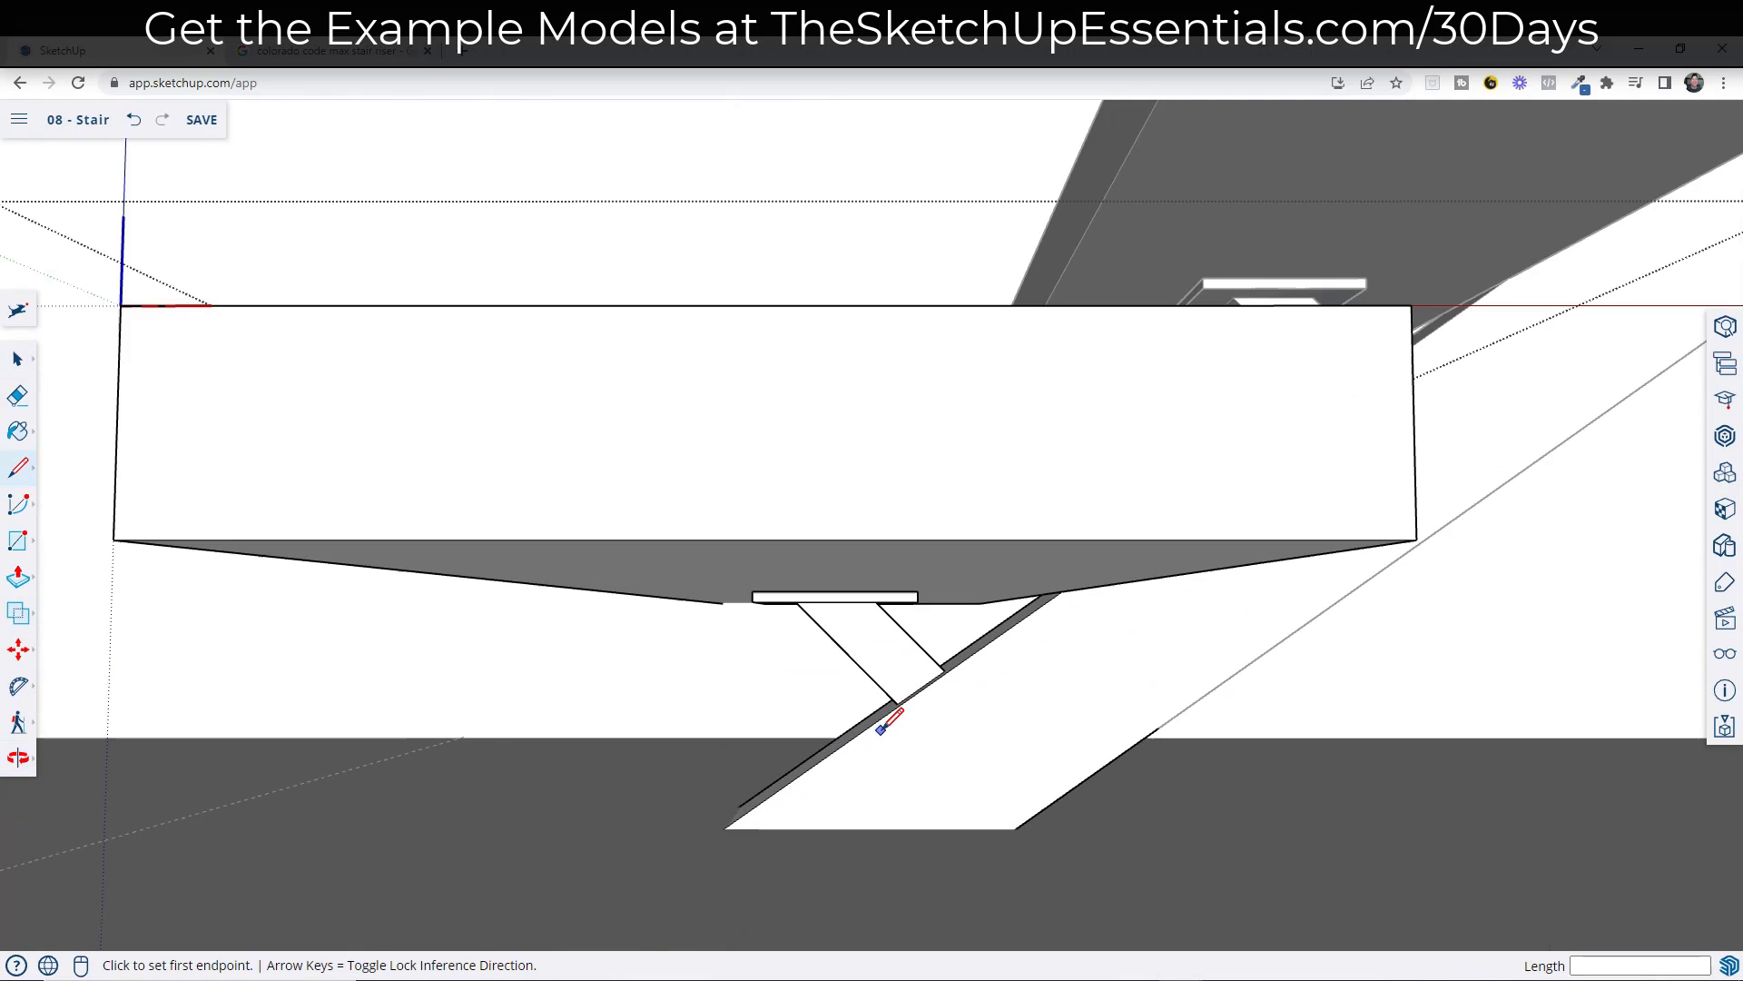
{"action": "left_click", "coordinate": [1016, 827]}
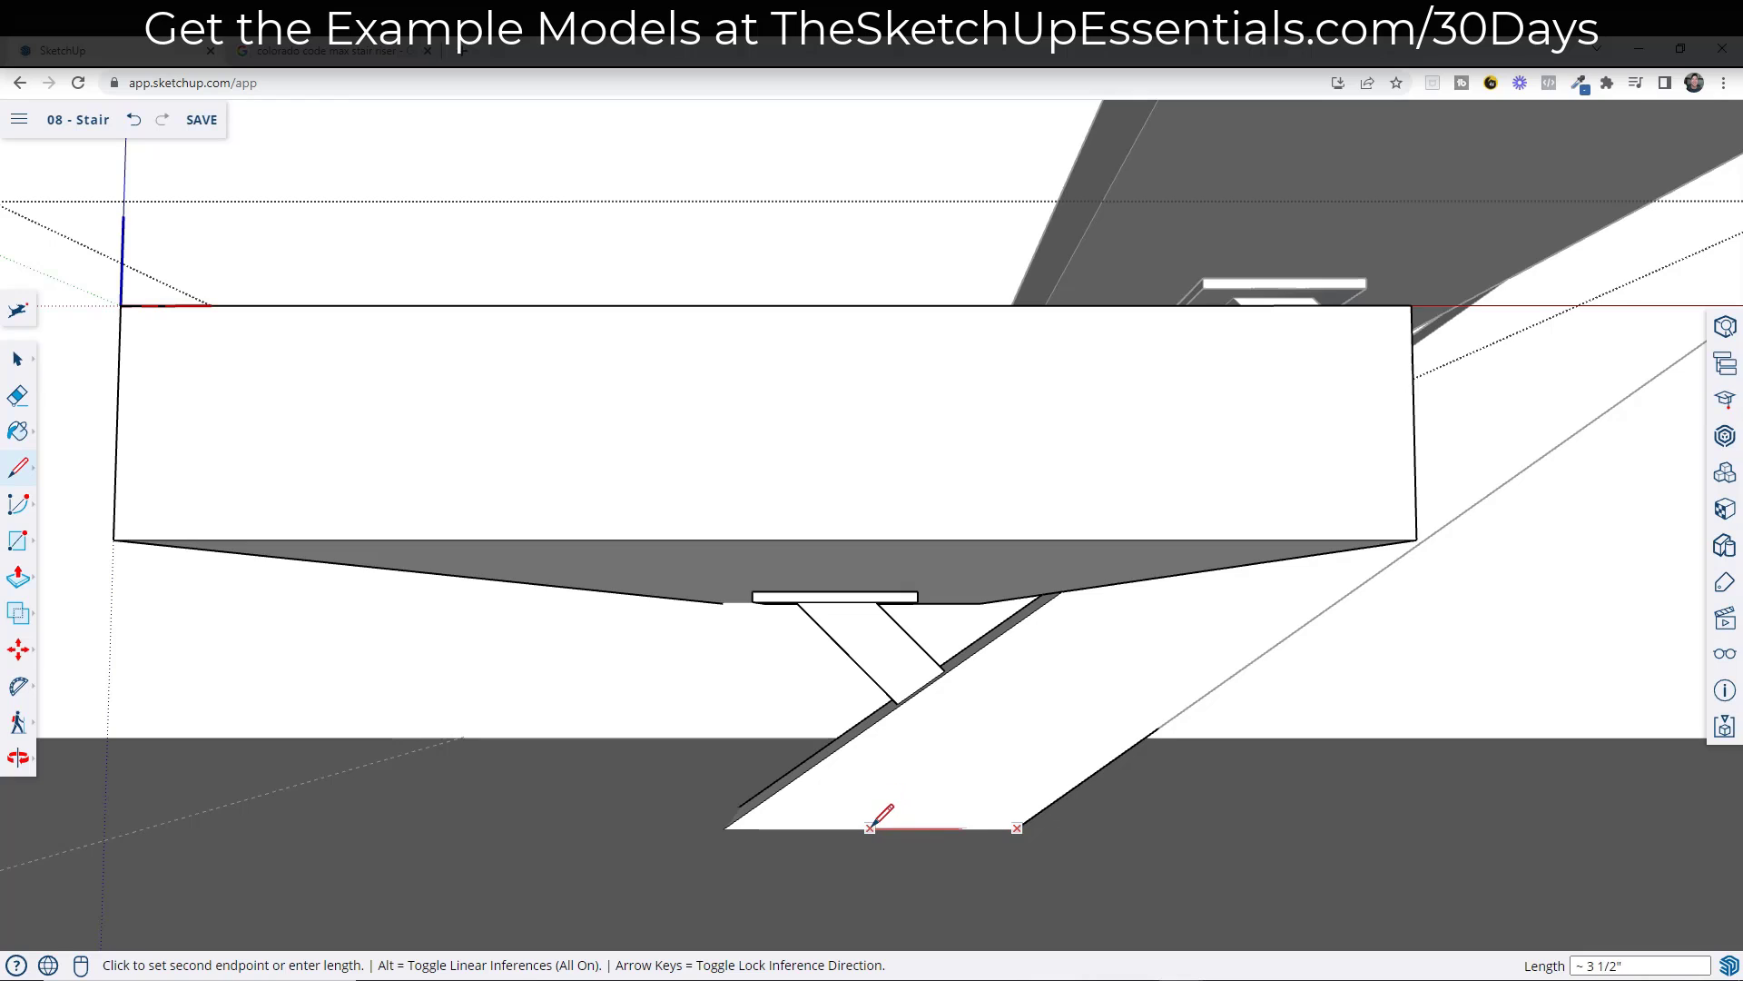
{"action": "left_click", "coordinate": [835, 750]}
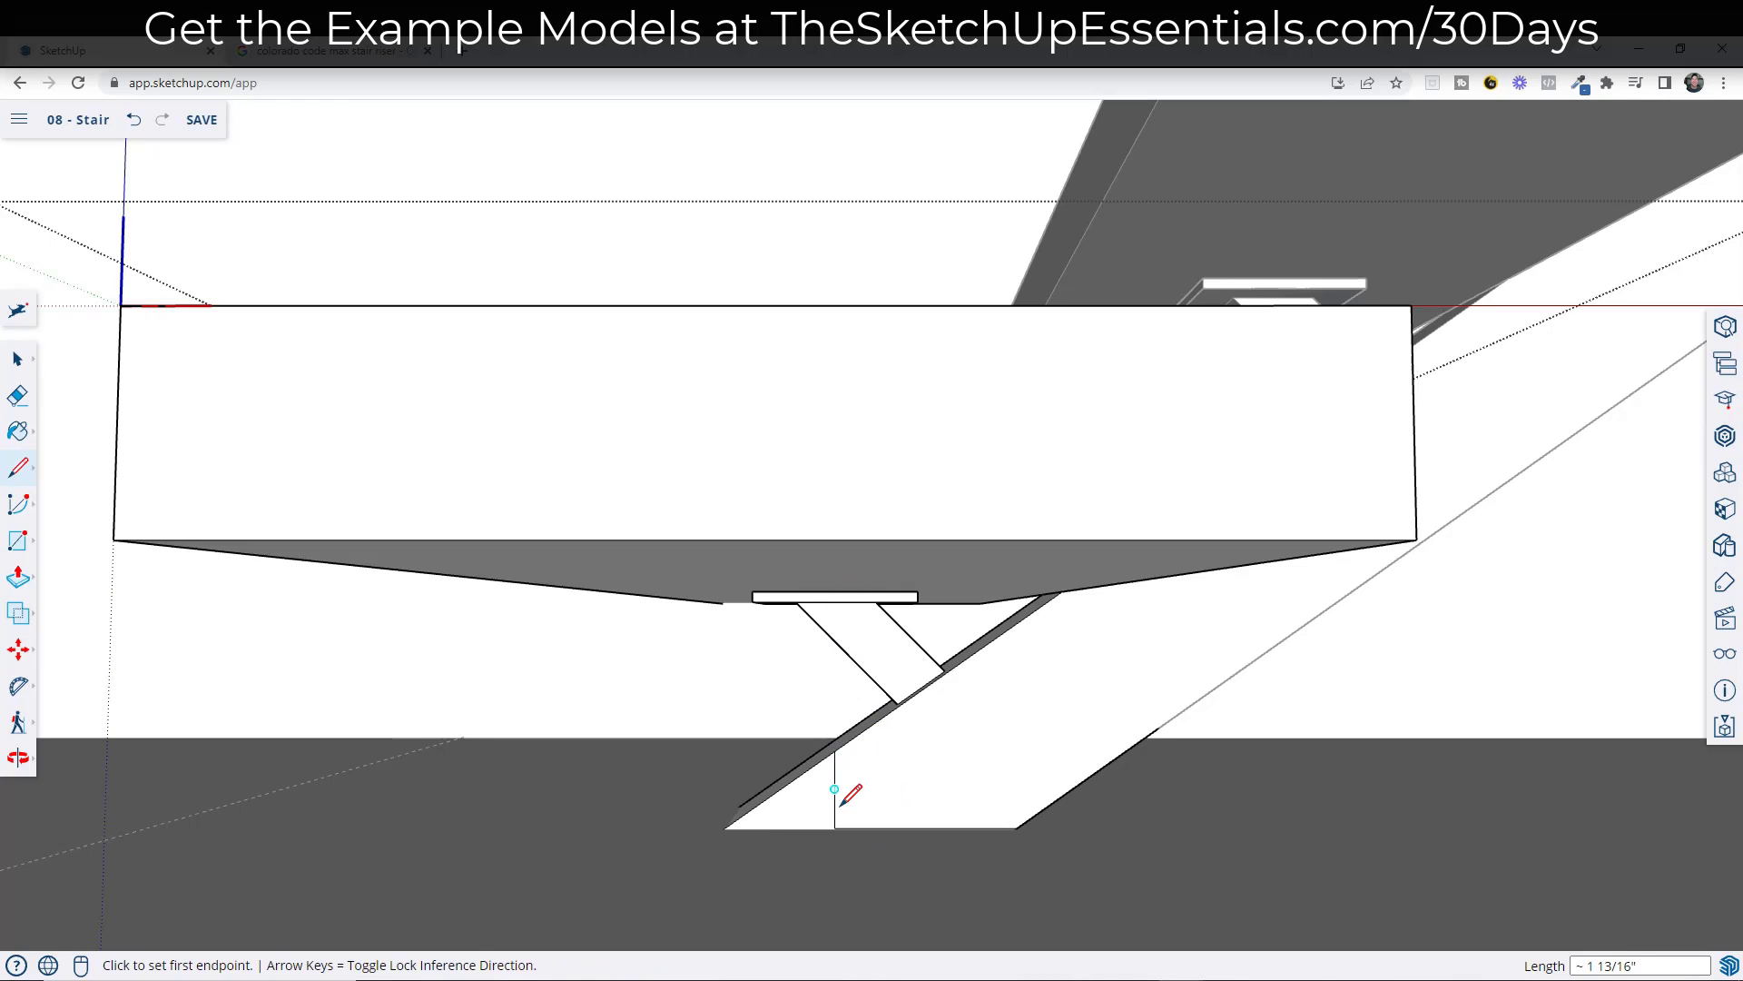
- Push the triangular piece at the stringer's foot back through its full width to cut the tip off vertically
{"action": "key", "text": "space"}
{"action": "key", "text": "p"}
{"action": "left_click", "coordinate": [800, 834]}
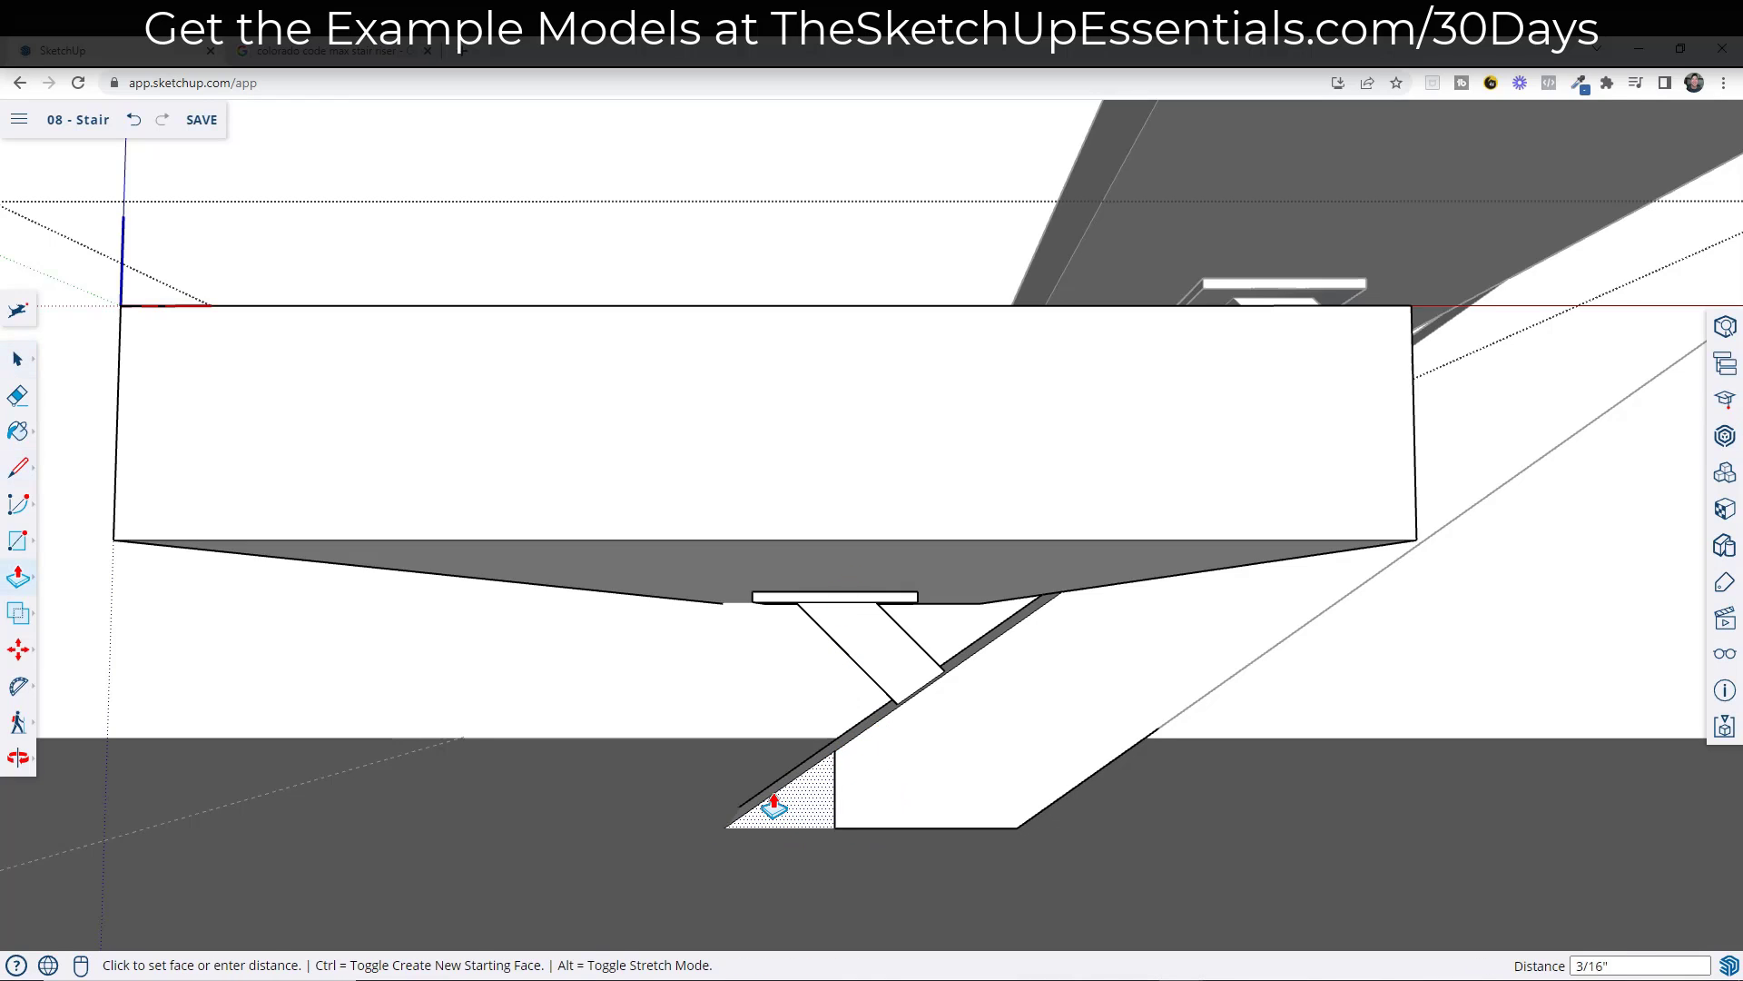
{"action": "mouse_move", "coordinate": [771, 805]}
{"action": "middle_mouse_down"}
{"action": "mouse_move", "coordinate": [1281, 827]}
{"action": "mouse_move", "coordinate": [1199, 744]}
{"action": "mouse_move", "coordinate": [1098, 817]}
{"action": "mouse_move", "coordinate": [992, 822]}
{"action": "middle_mouse_up"}
{"action": "left_click", "coordinate": [1044, 797]}
{"action": "key", "text": "space"}
- Examine the whole staircase from several angles, from the trimmed stringer foot up to the upper floor
{"action": "scroll", "coordinate": [836, 668], "scroll_direction": "down", "scroll_amount": 10}
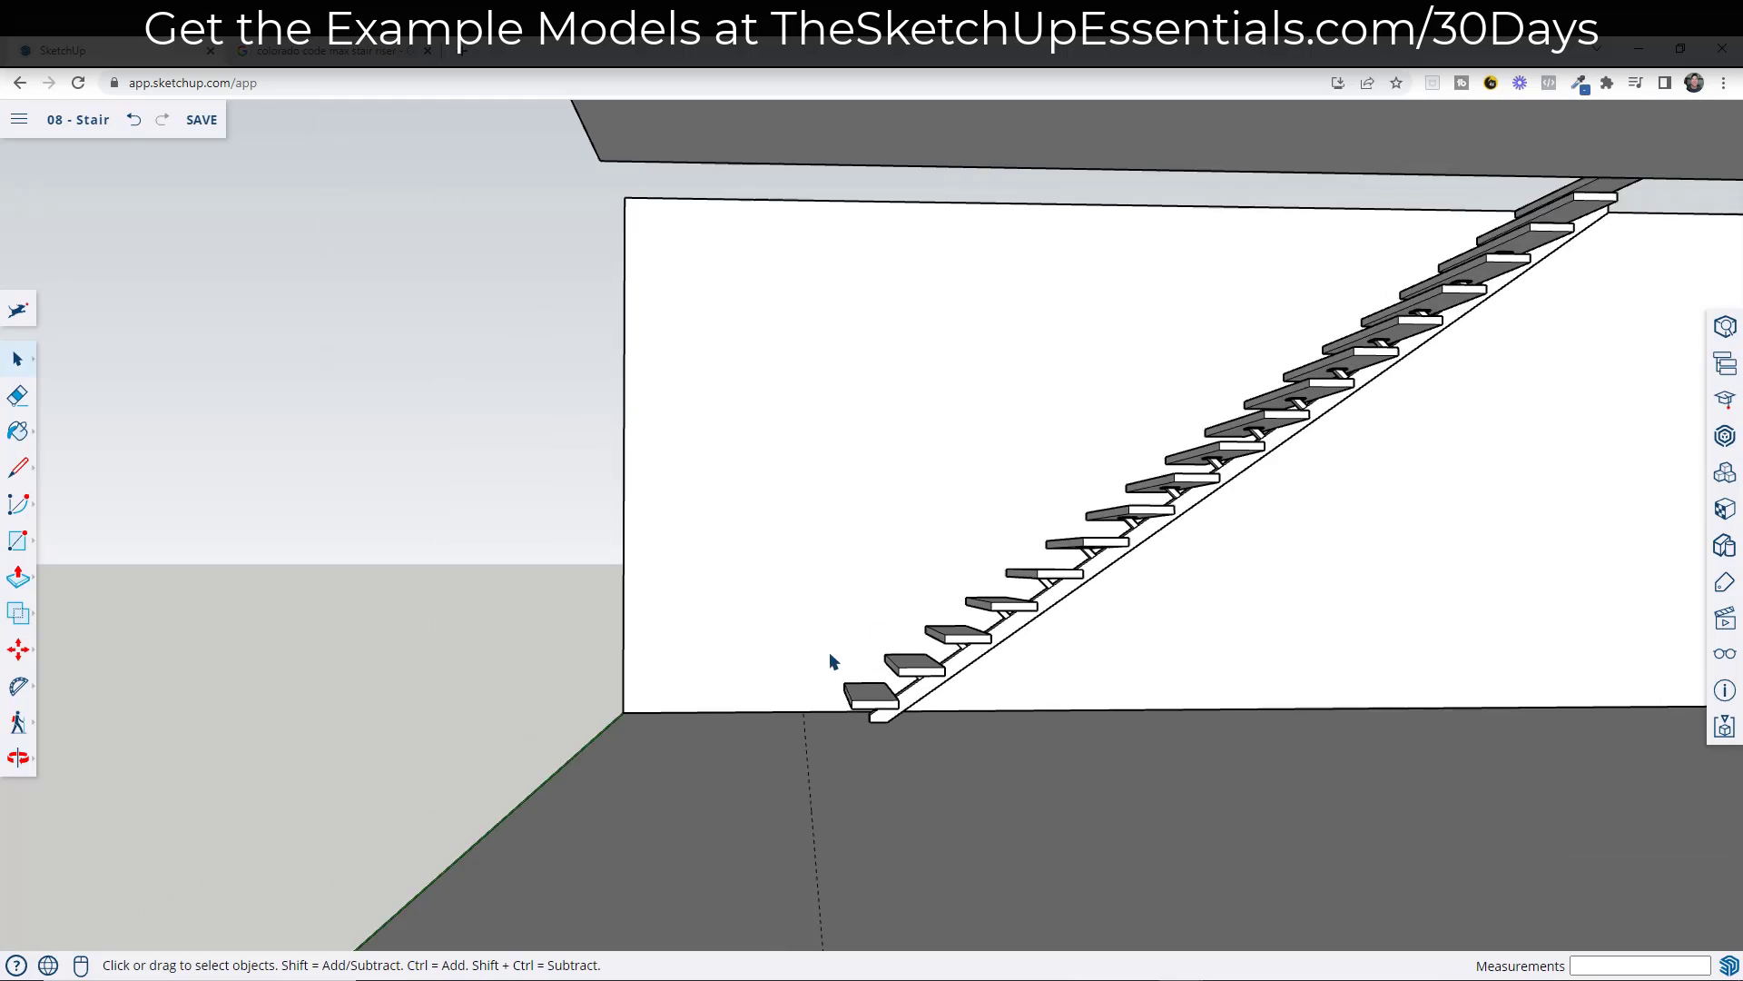
{"action": "middle_click_drag", "start_coordinate": [836, 662], "coordinate": [1014, 617]}
{"action": "scroll", "coordinate": [955, 589], "scroll_direction": "up", "scroll_amount": 4}
{"action": "scroll", "coordinate": [889, 702], "scroll_direction": "up", "scroll_amount": 3}
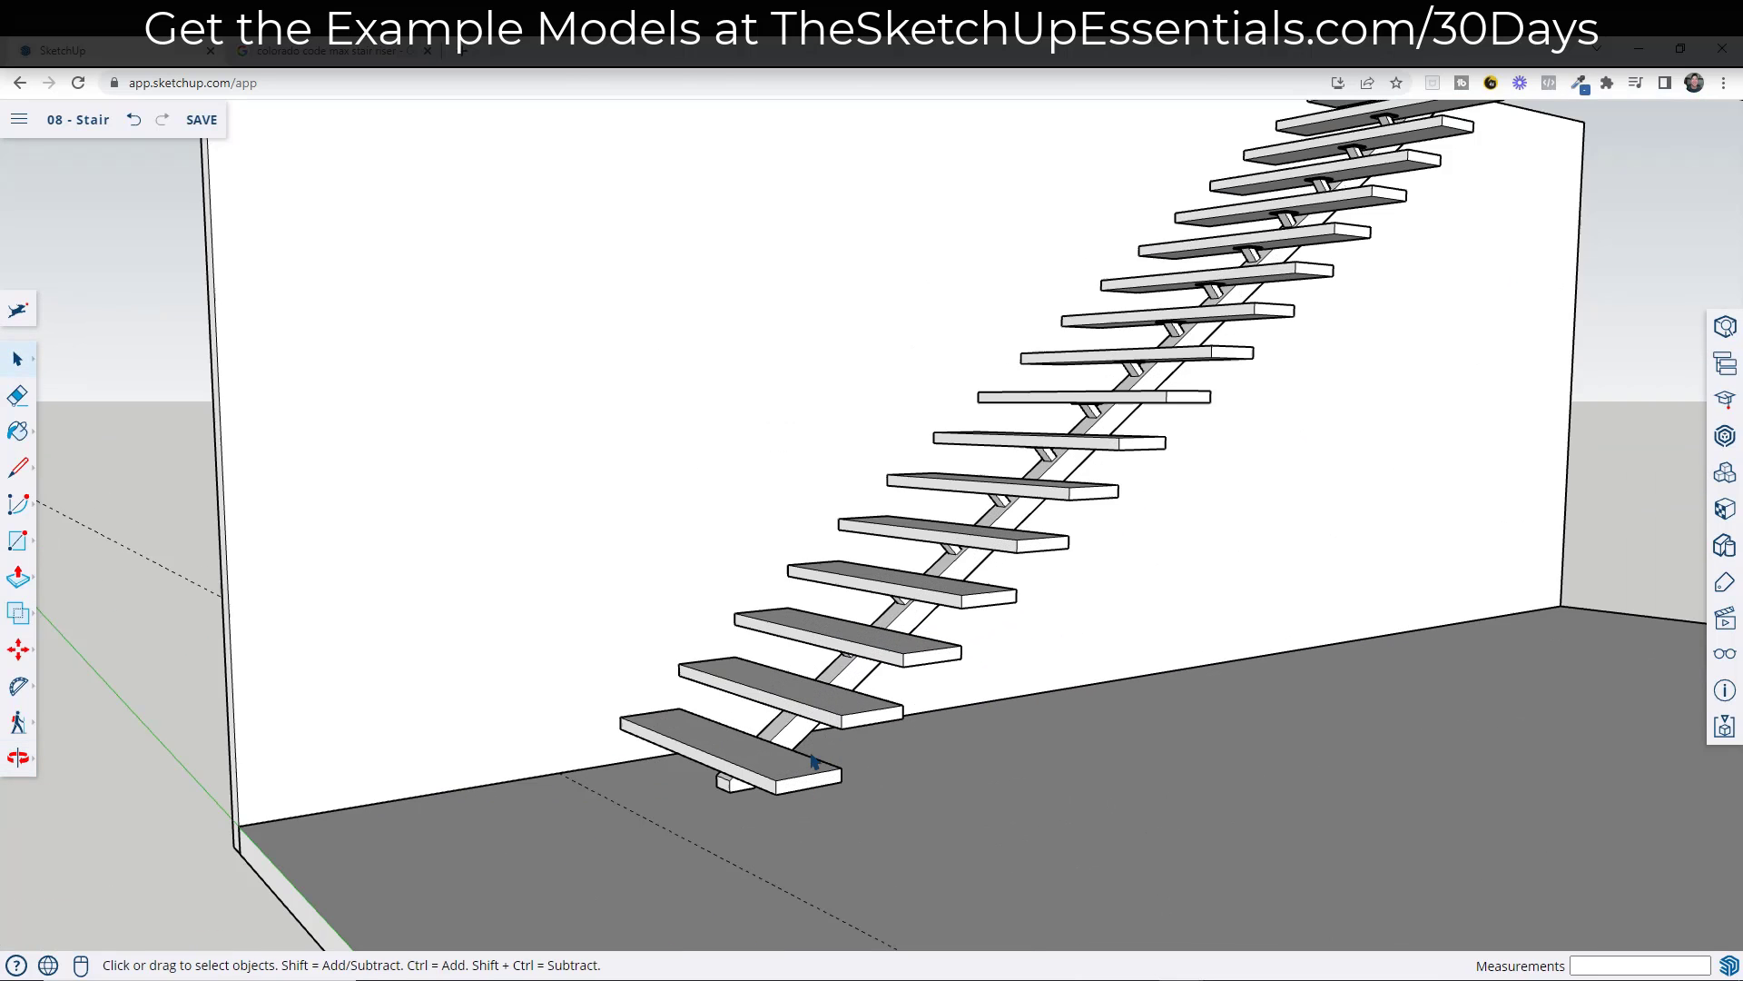
{"action": "scroll", "coordinate": [1331, 541], "scroll_direction": "down", "scroll_amount": 8}
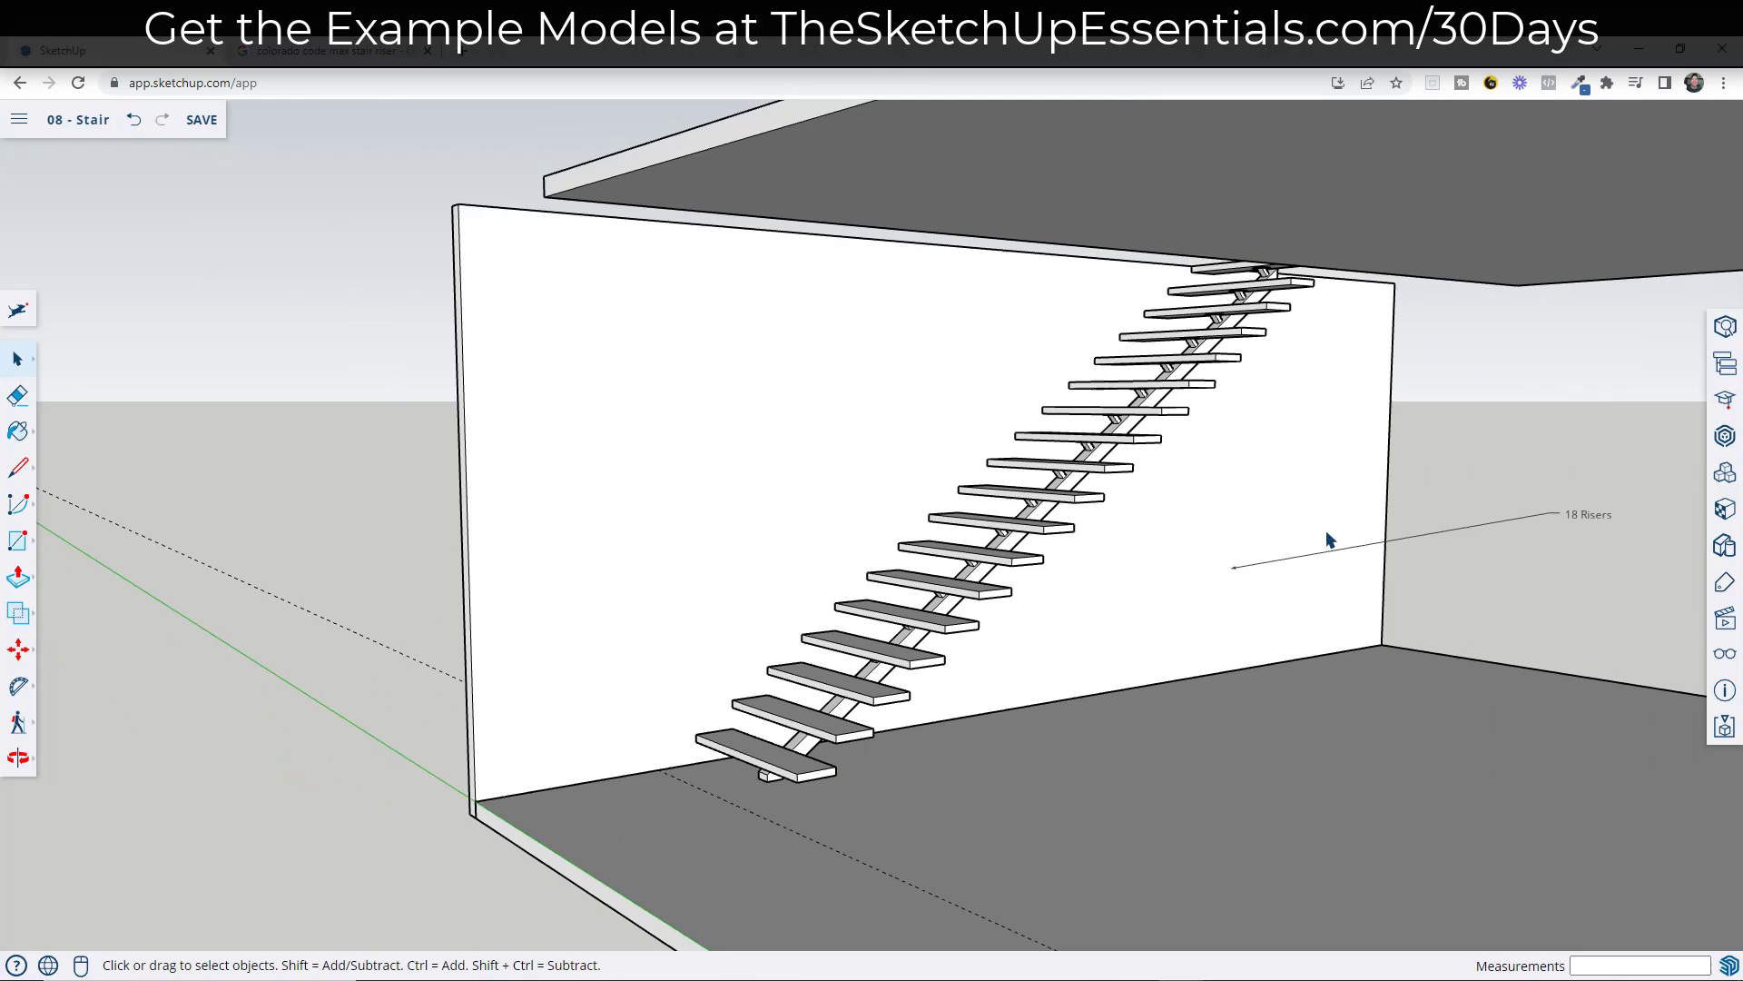
{"action": "scroll", "coordinate": [1035, 549], "scroll_direction": "up", "scroll_amount": 6}
{"action": "scroll", "coordinate": [906, 667], "scroll_direction": "down", "scroll_amount": 5}
{"action": "scroll", "coordinate": [906, 667], "scroll_direction": "up", "scroll_amount": 2}
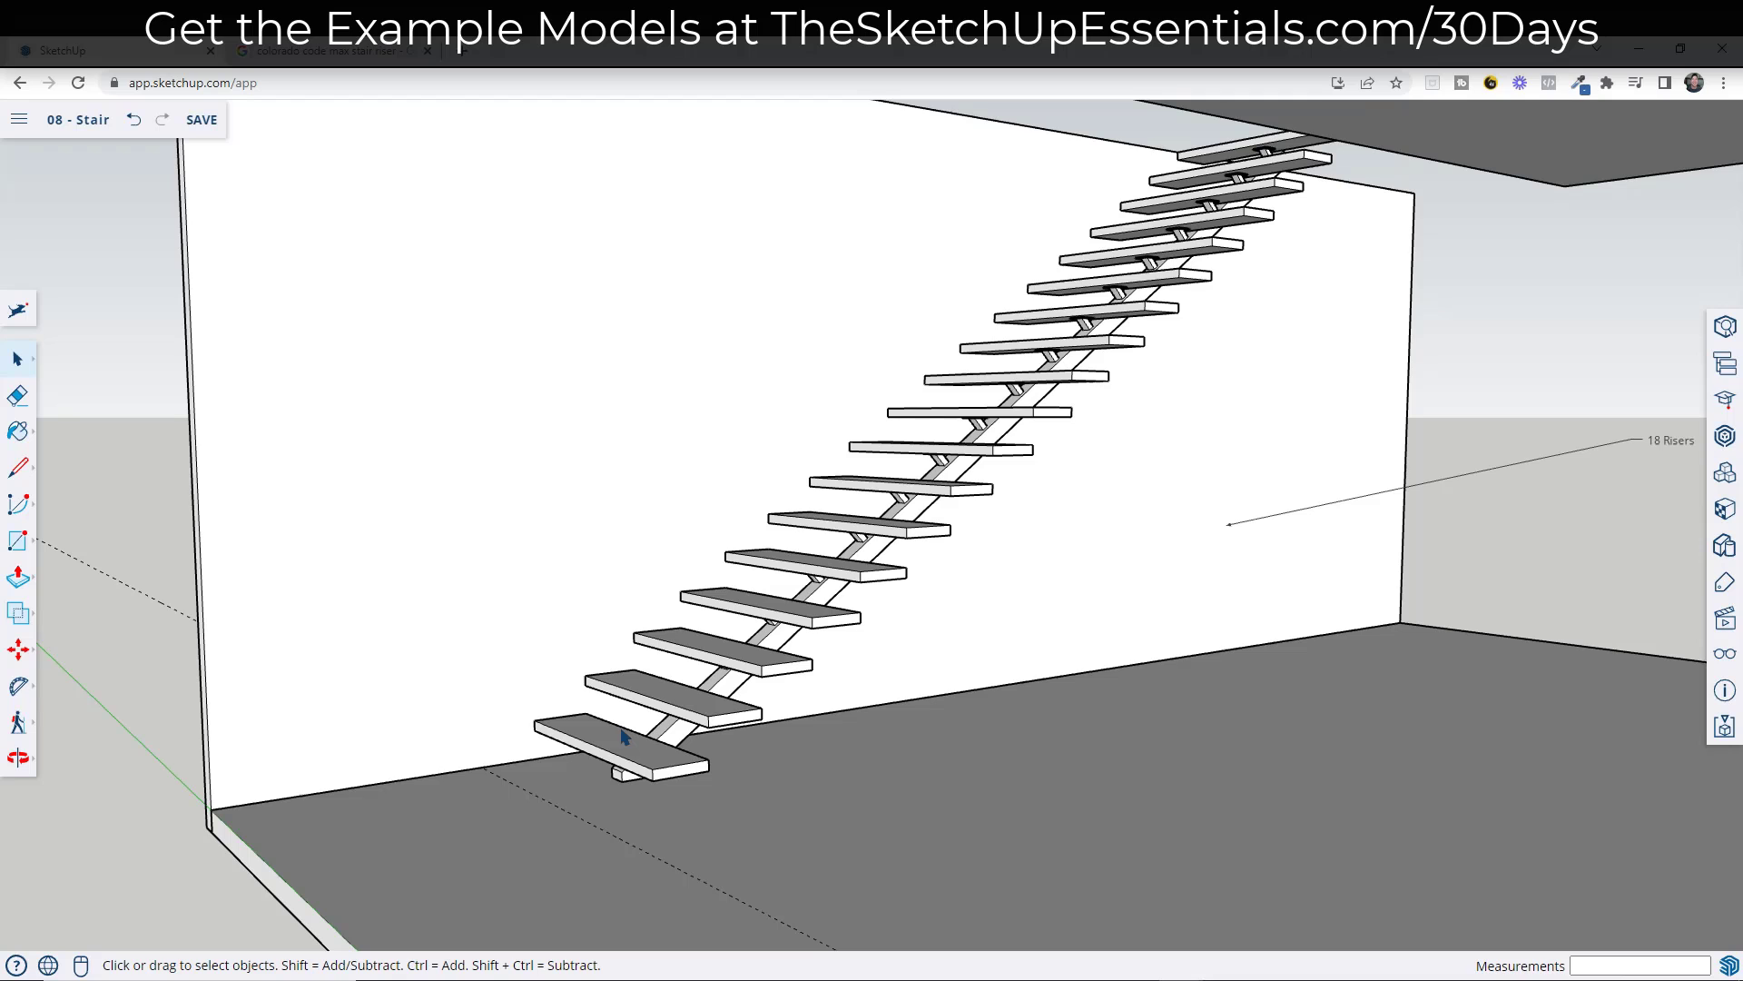
{"action": "scroll", "coordinate": [676, 710], "scroll_direction": "down", "scroll_amount": 6}
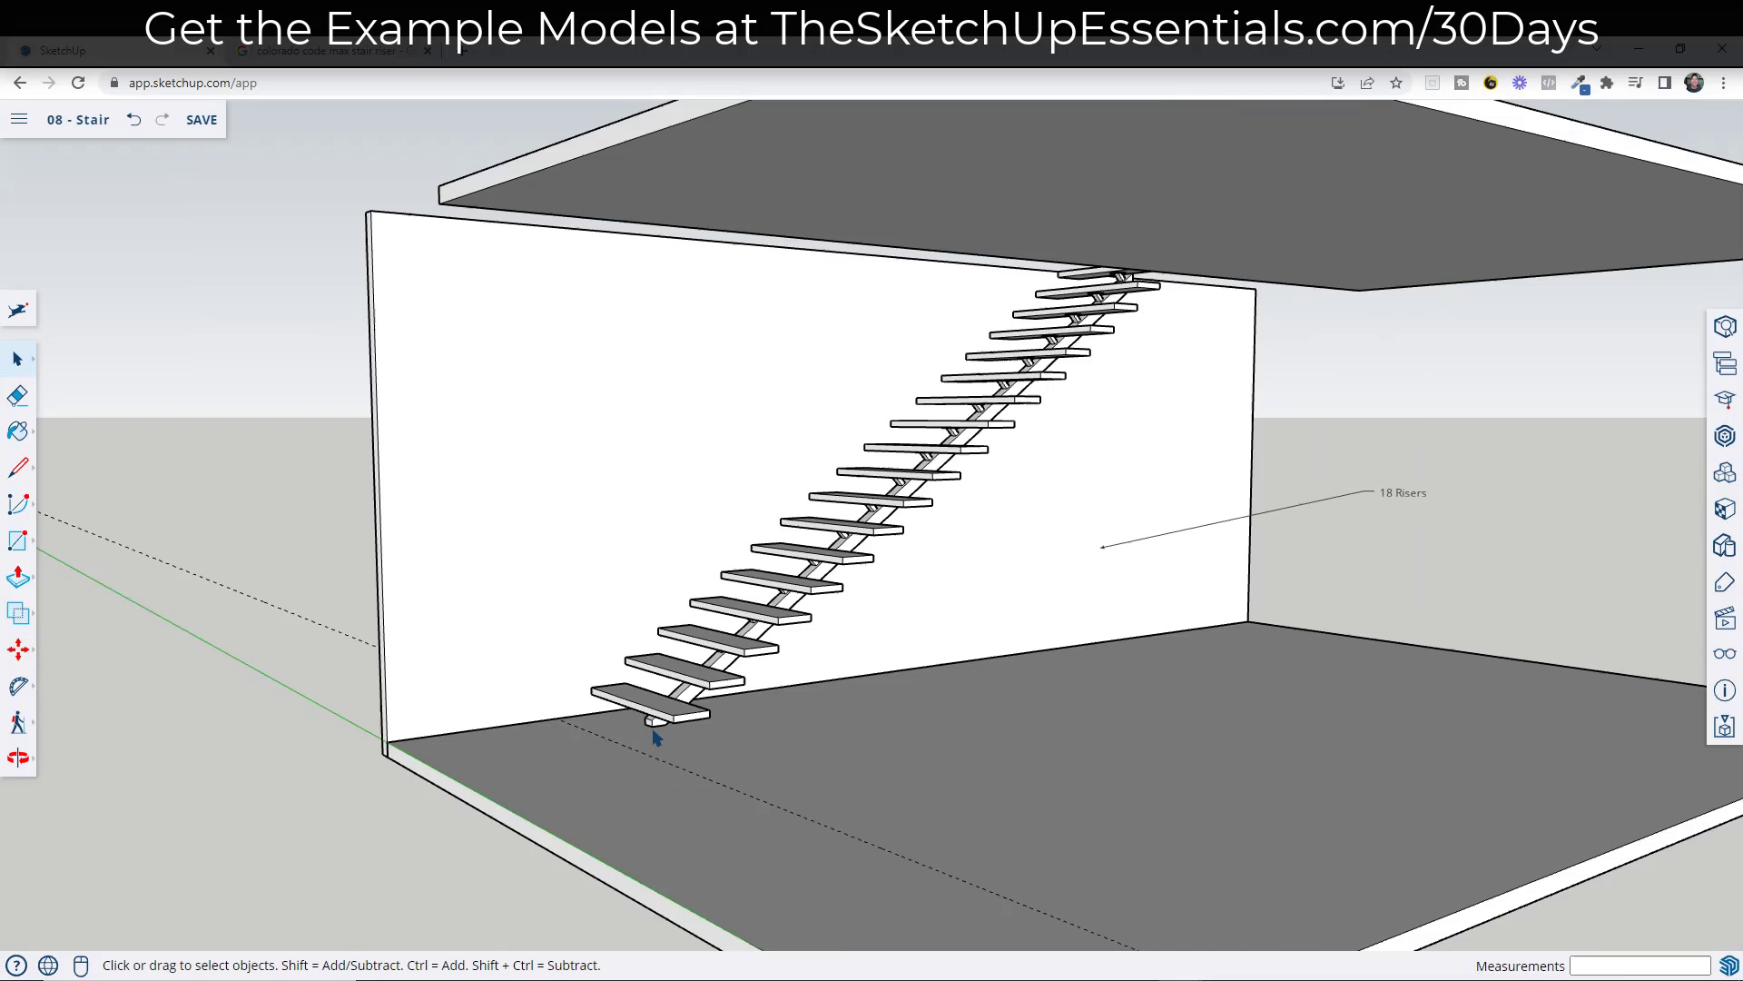
{"action": "scroll", "coordinate": [930, 483], "scroll_direction": "up", "scroll_amount": 1}
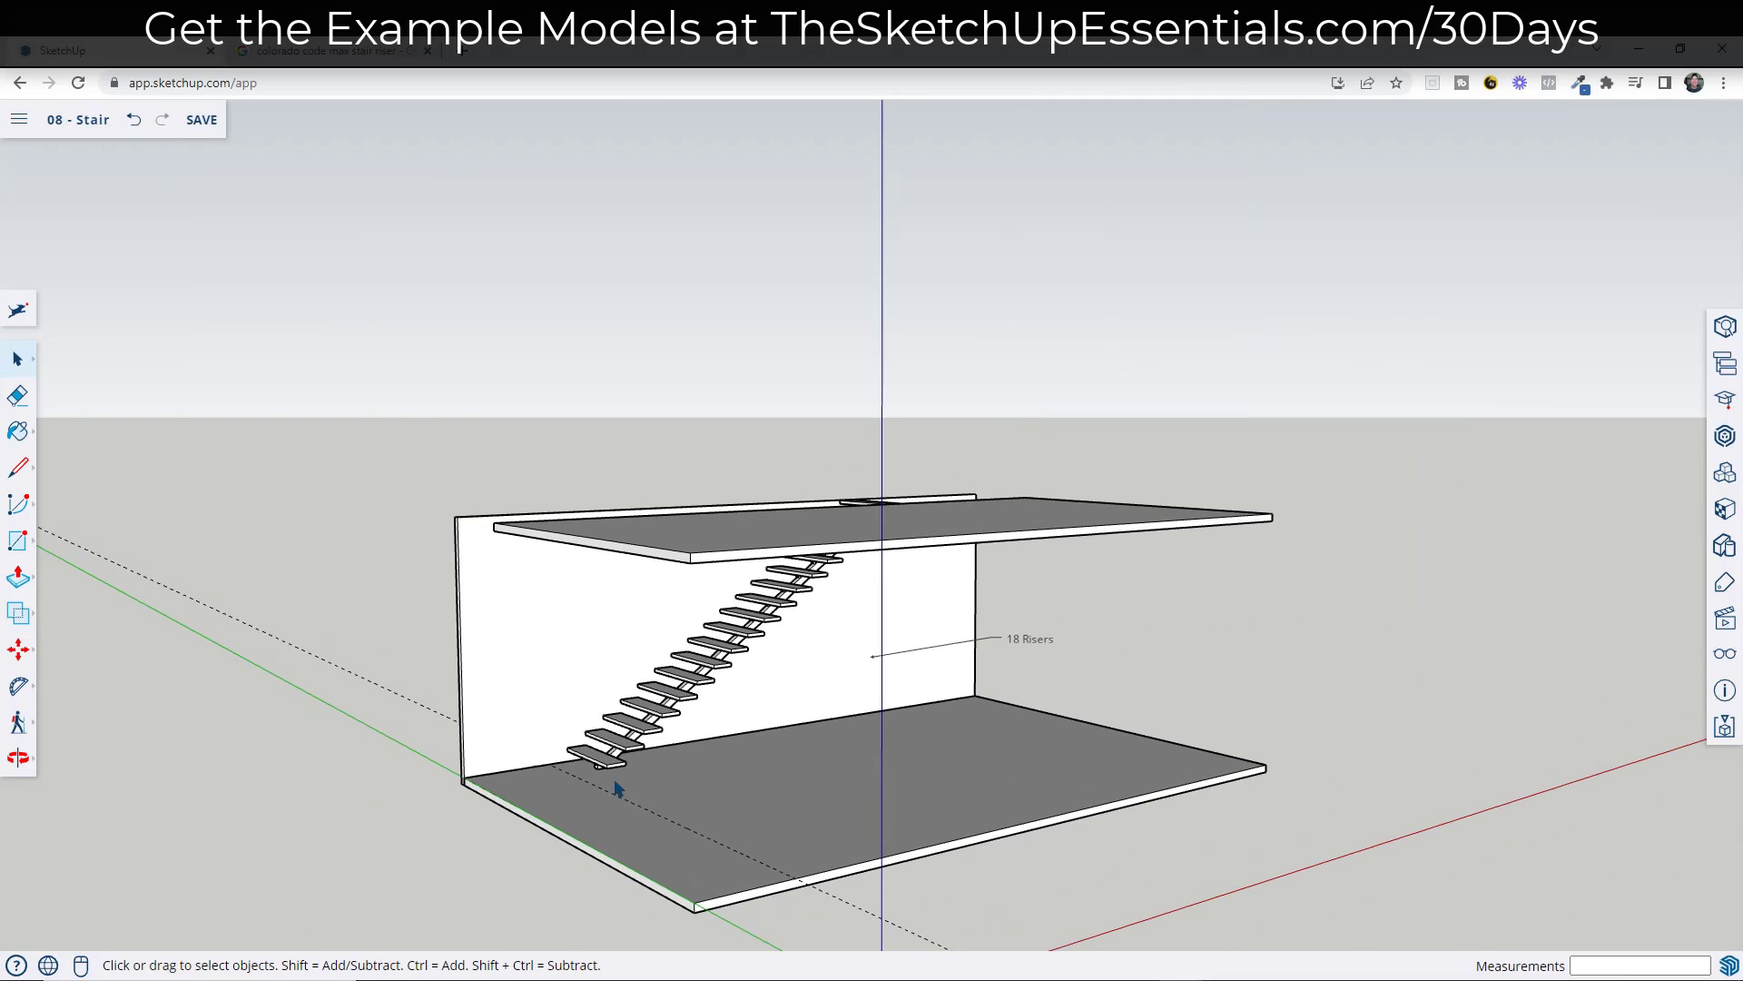
{"action": "middle_click_drag", "start_coordinate": [608, 709], "coordinate": [634, 778]}
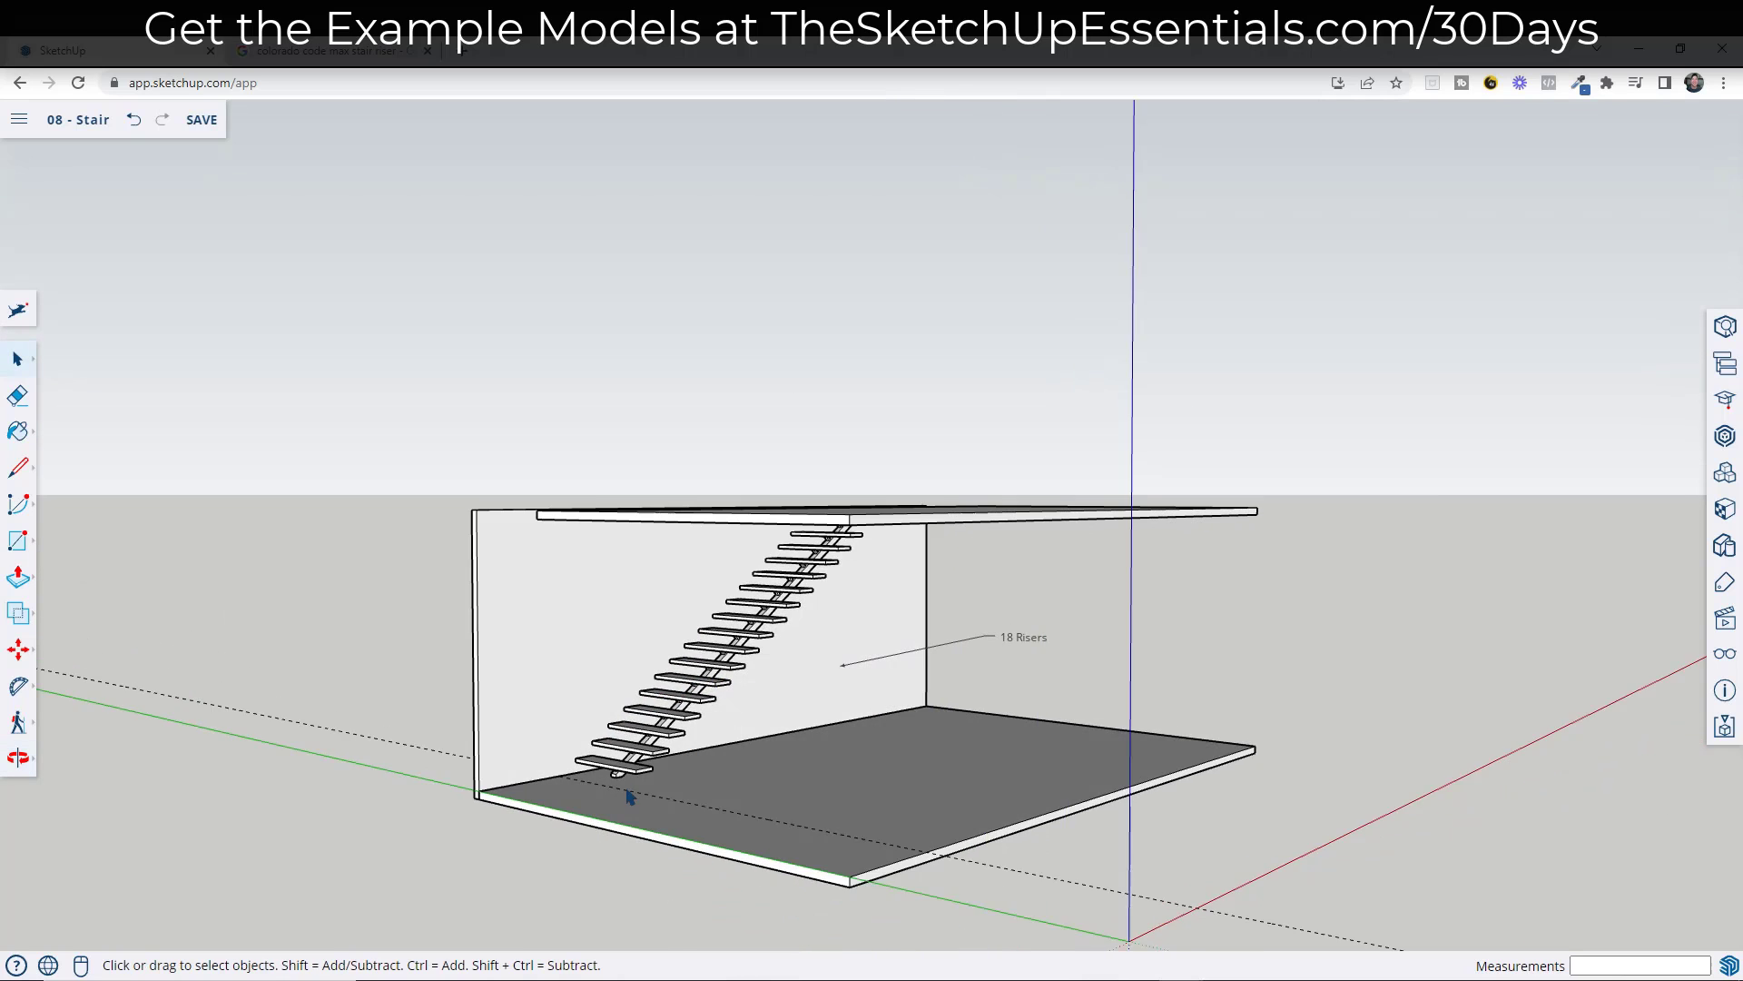
{"action": "scroll", "coordinate": [689, 745], "scroll_direction": "up", "scroll_amount": 5}
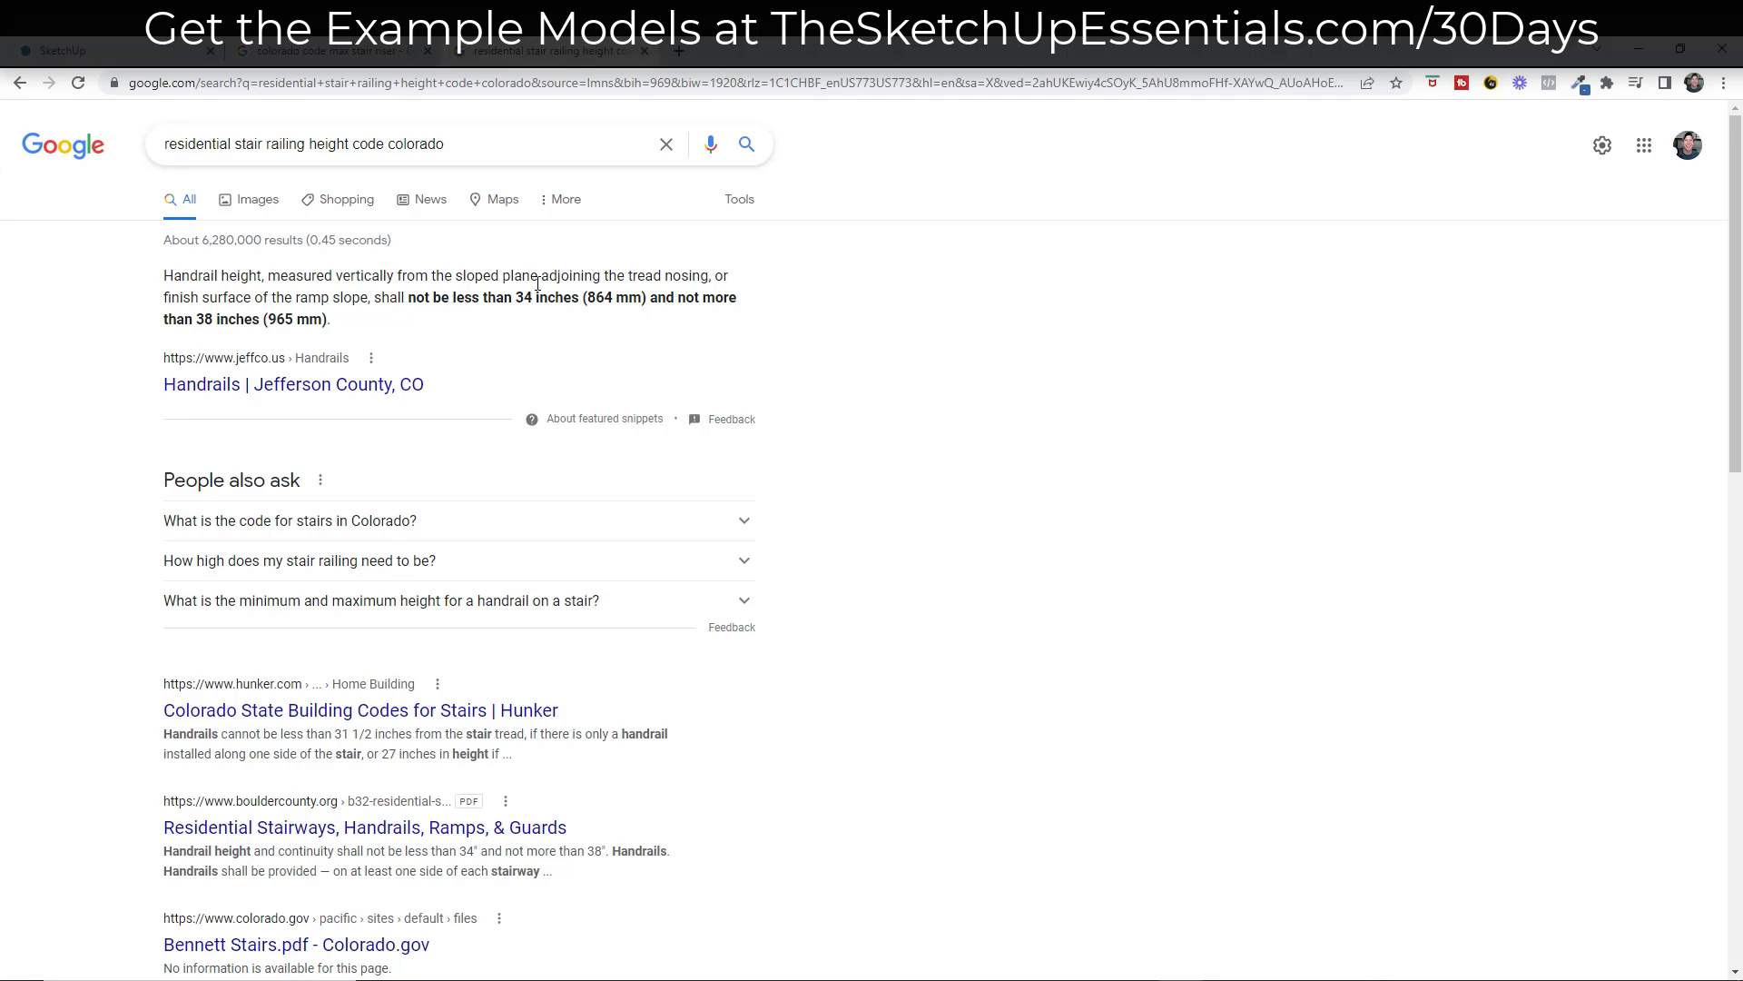
- Close the stair railing height code search results and switch back to the SketchUp model
{"action": "left_click", "coordinate": [645, 51]}
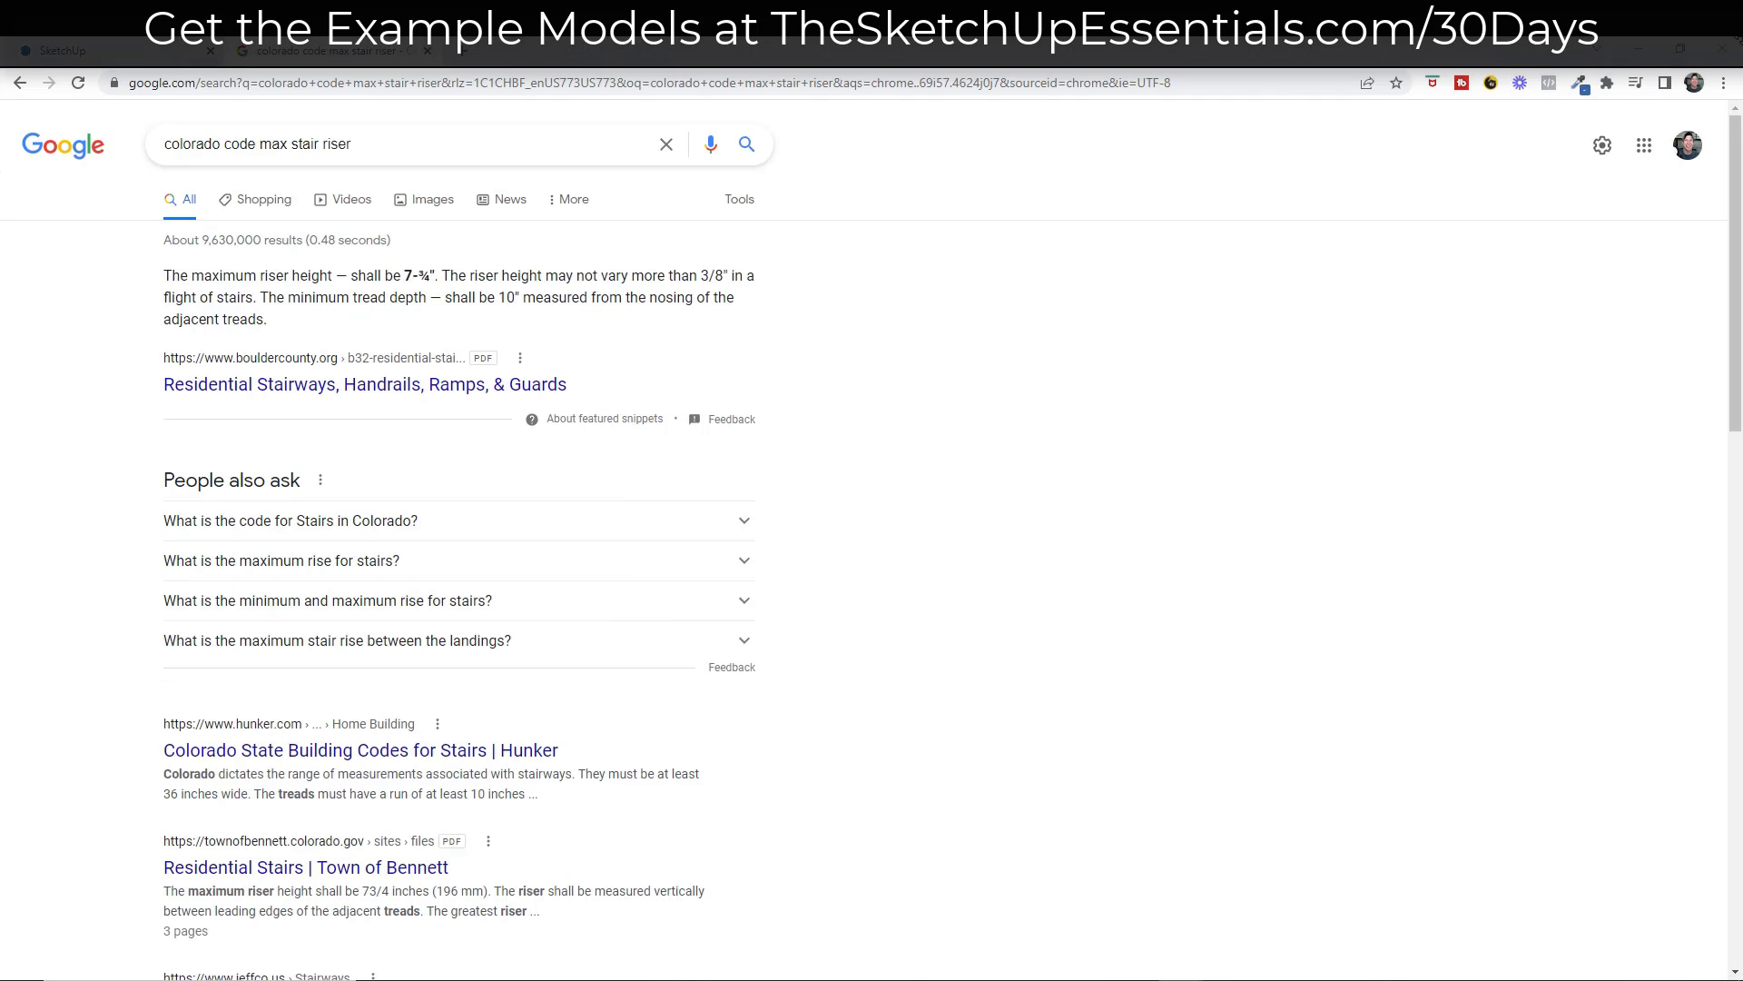
{"action": "left_click", "coordinate": [58, 40]}
- Place a guide on the lowest tread's top face, parallel to its open outer edge and slightly inside it
{"action": "mouse_move", "coordinate": [599, 768]}
{"action": "middle_mouse_down"}
{"action": "mouse_move", "coordinate": [635, 801]}
{"action": "mouse_move", "coordinate": [826, 854]}
{"action": "middle_mouse_up"}
{"action": "scroll", "coordinate": [636, 802], "scroll_direction": "up", "scroll_amount": 2}
{"action": "scroll", "coordinate": [676, 831], "scroll_direction": "up", "scroll_amount": 4}
{"action": "scroll", "coordinate": [695, 825], "scroll_direction": "down", "scroll_amount": 3}
{"action": "scroll", "coordinate": [938, 926], "scroll_direction": "up", "scroll_amount": 3}
{"action": "scroll", "coordinate": [774, 911], "scroll_direction": "down", "scroll_amount": 2}
{"action": "middle_click_drag", "start_coordinate": [763, 792], "coordinate": [748, 683], "text": "shift"}
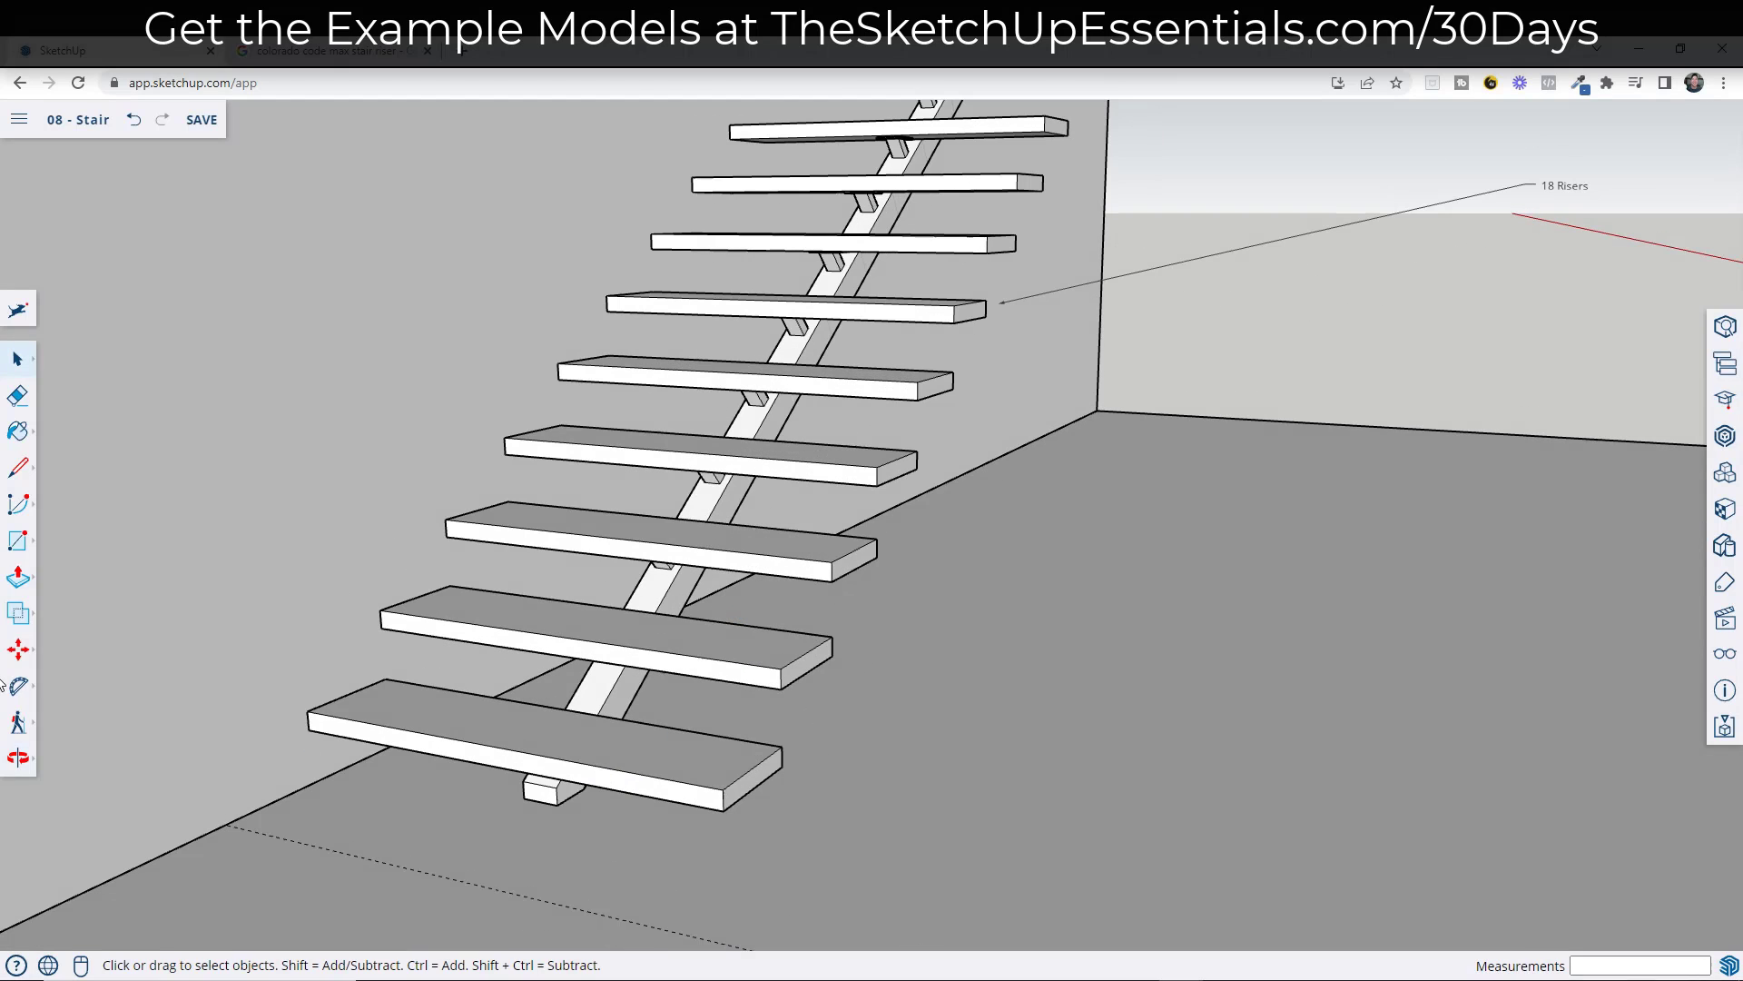
{"action": "left_click", "coordinate": [18, 685]}
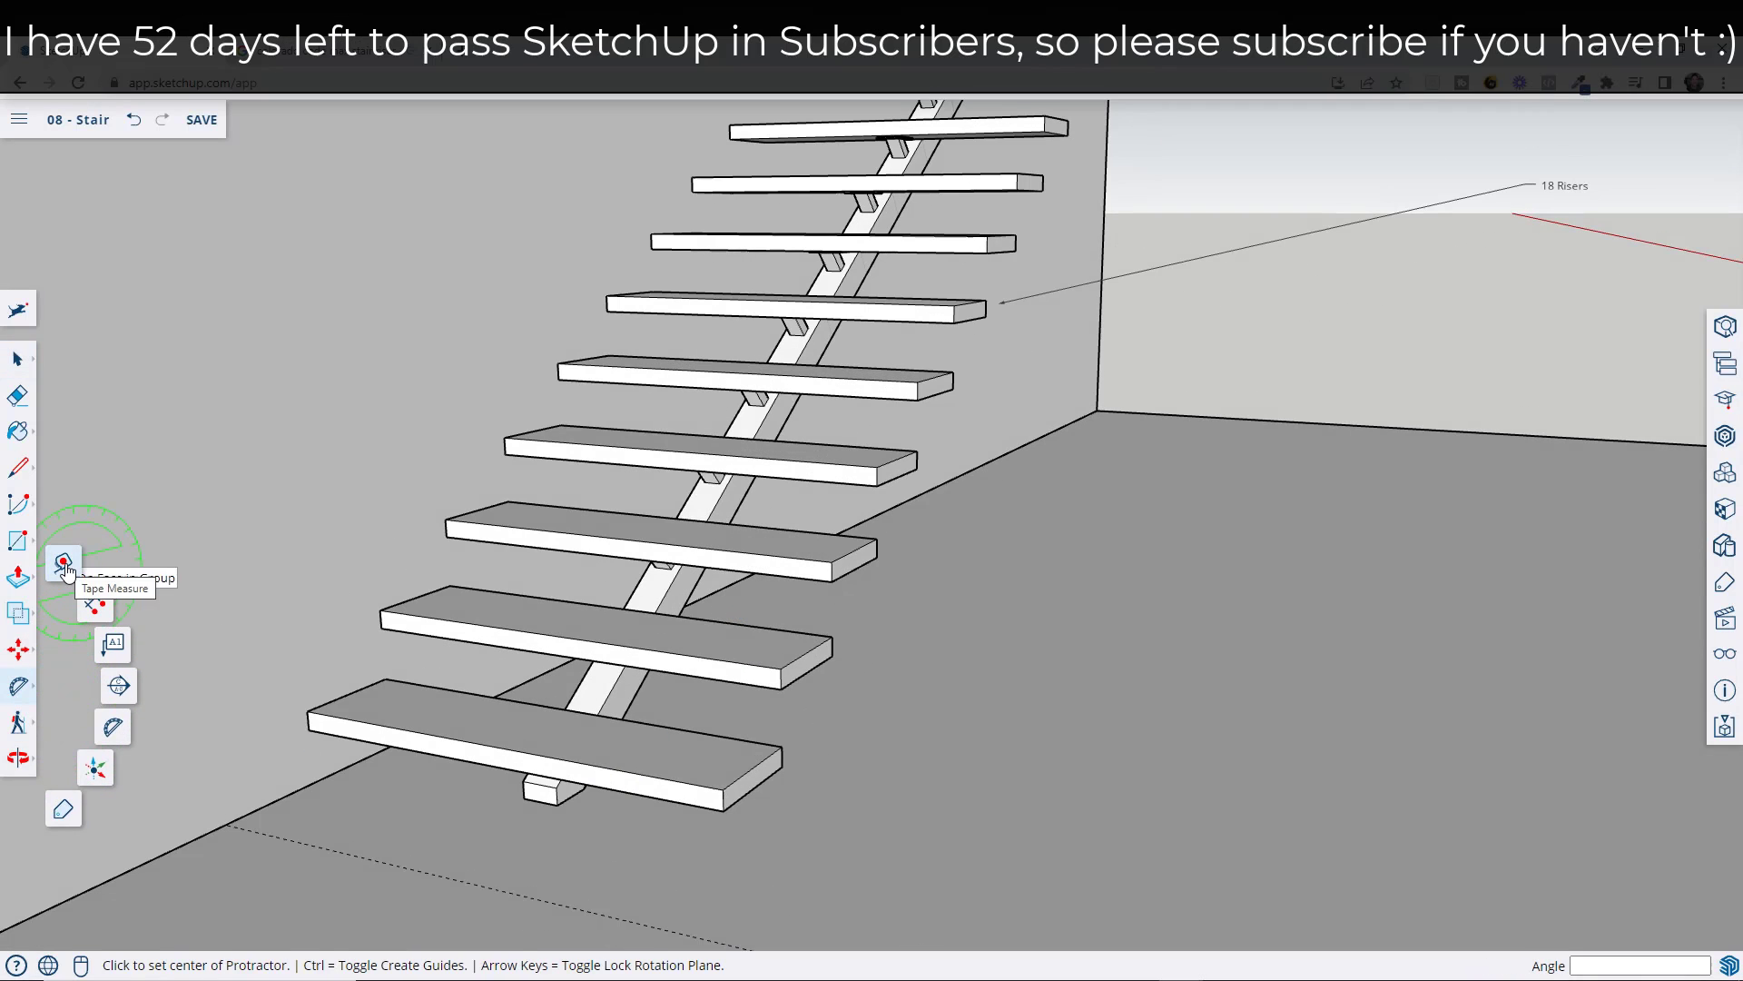
{"action": "left_click", "coordinate": [63, 565]}
{"action": "left_click", "coordinate": [754, 750]}
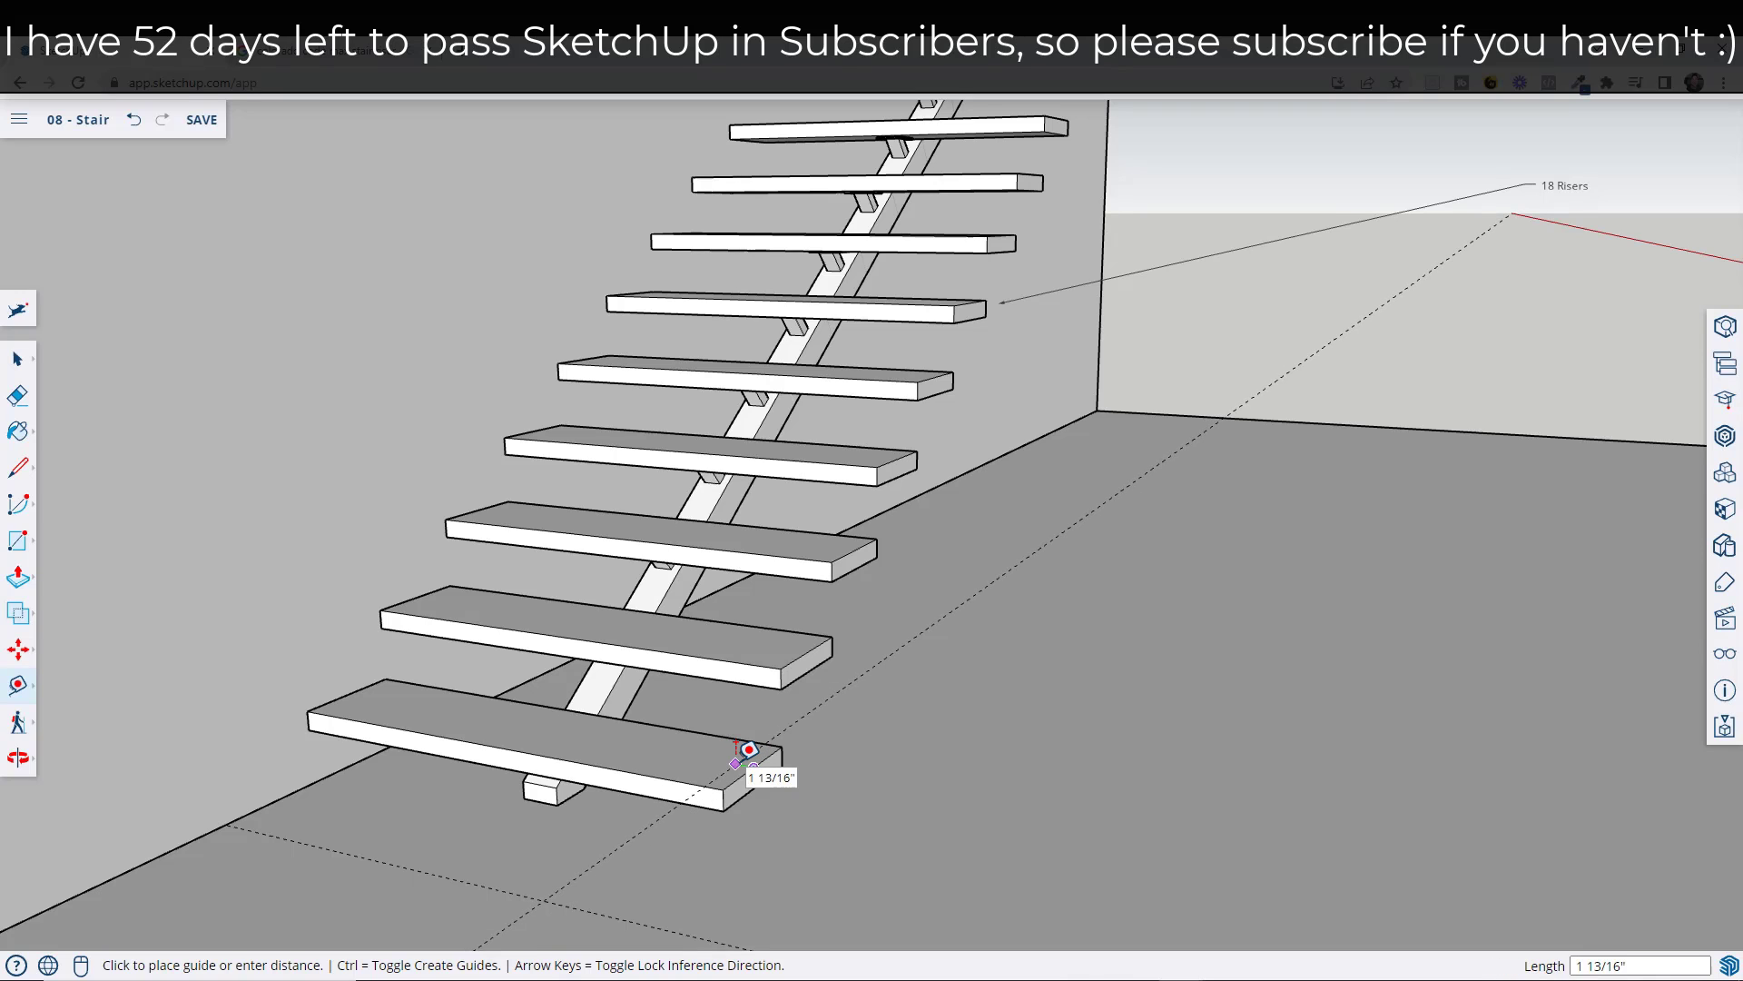
{"action": "key", "text": "space"}
- Draw a 2" square on the lowest tread along the guide, starting with a 1" line from the guide's middle and closing back on it
{"action": "scroll", "coordinate": [752, 763], "scroll_direction": "up", "scroll_amount": 3}
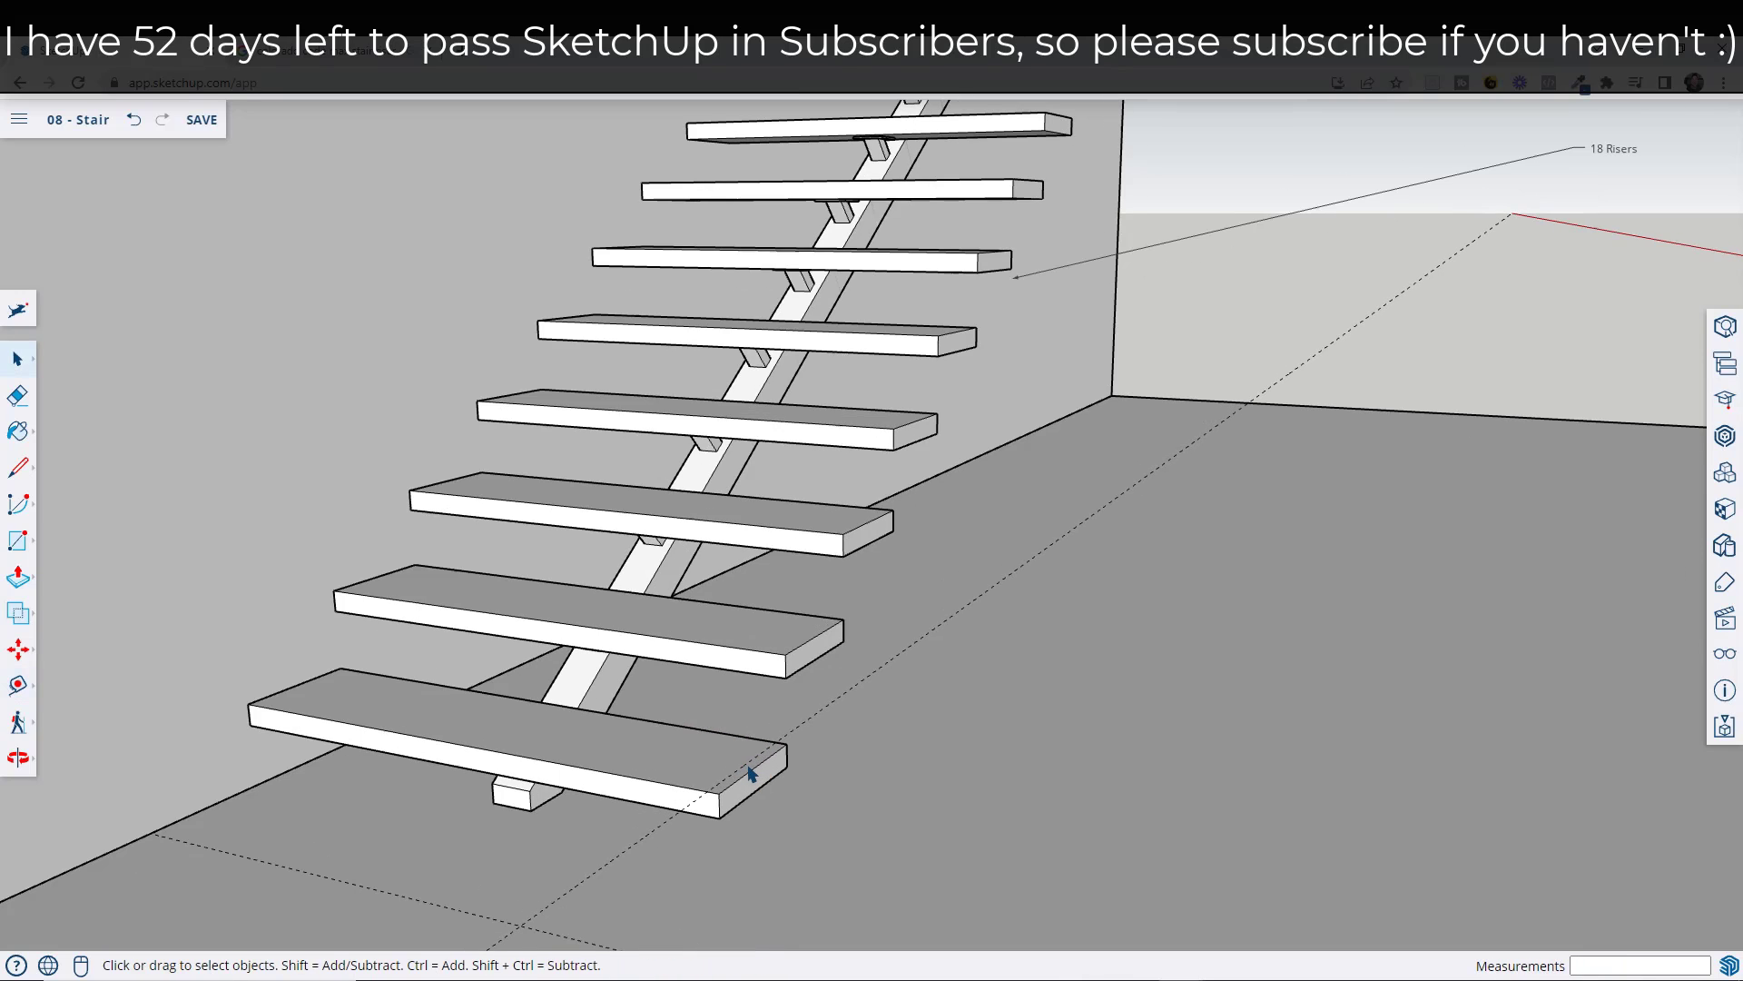
{"action": "key", "text": "l"}
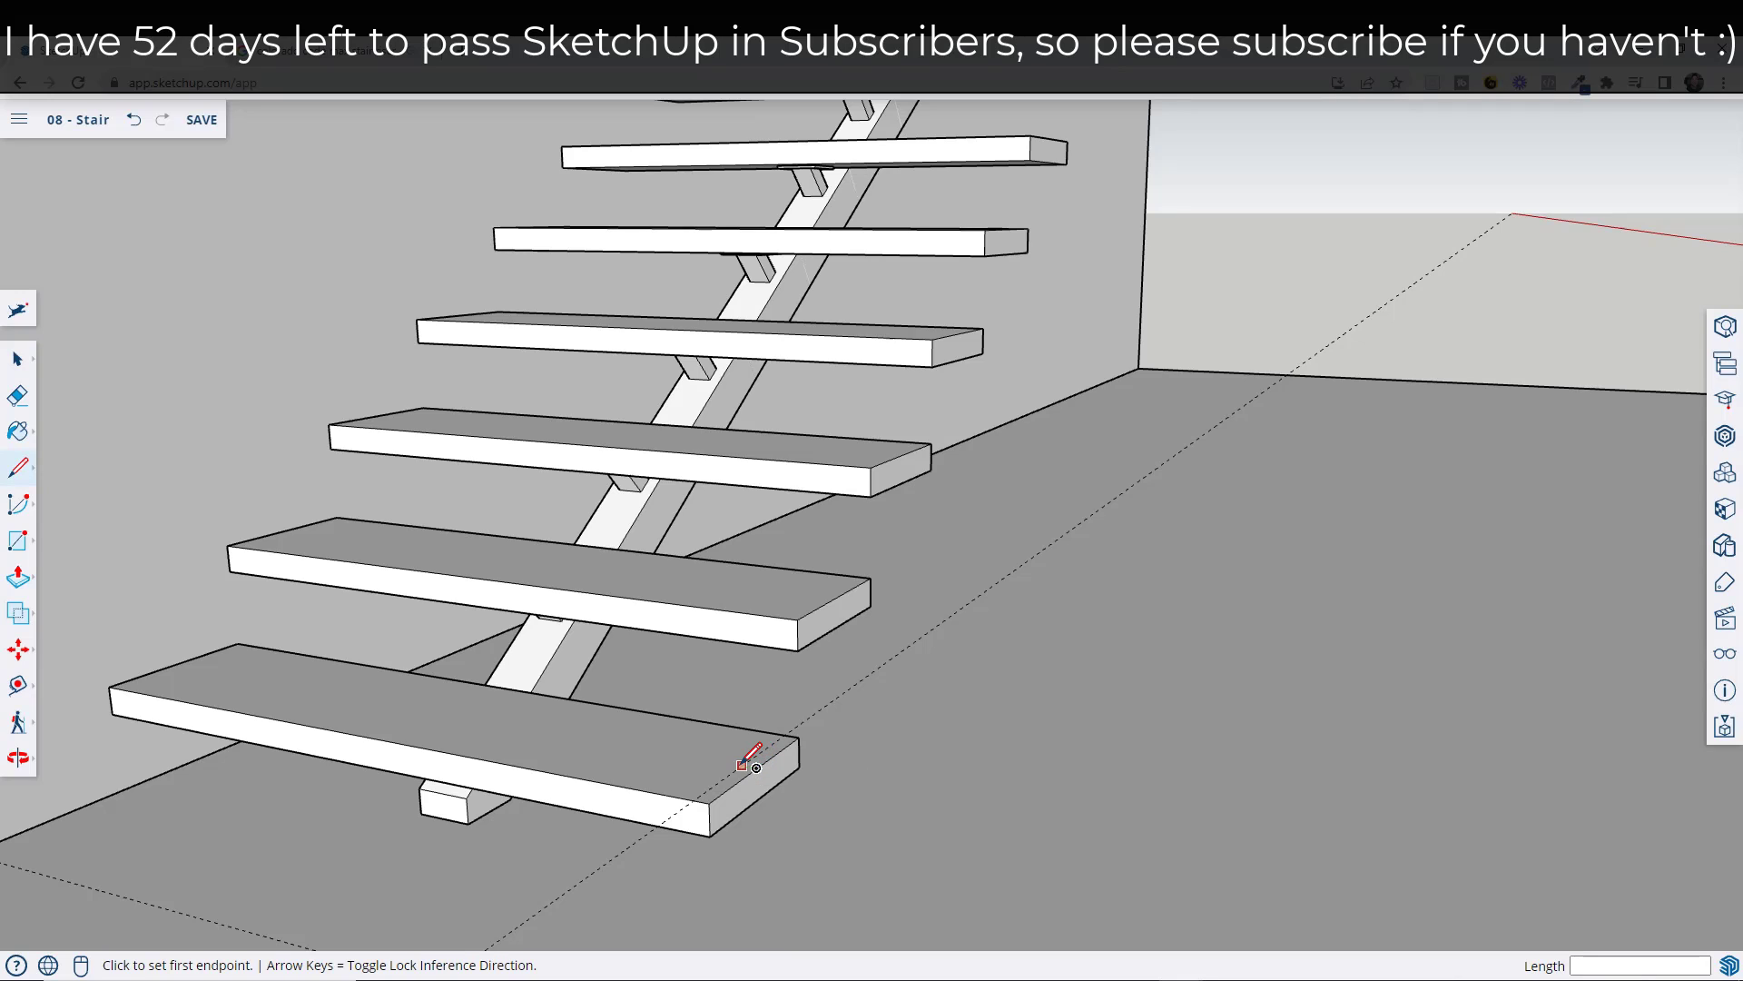
{"action": "scroll", "coordinate": [744, 762], "scroll_direction": "up", "scroll_amount": 1}
{"action": "left_click", "coordinate": [743, 764]}
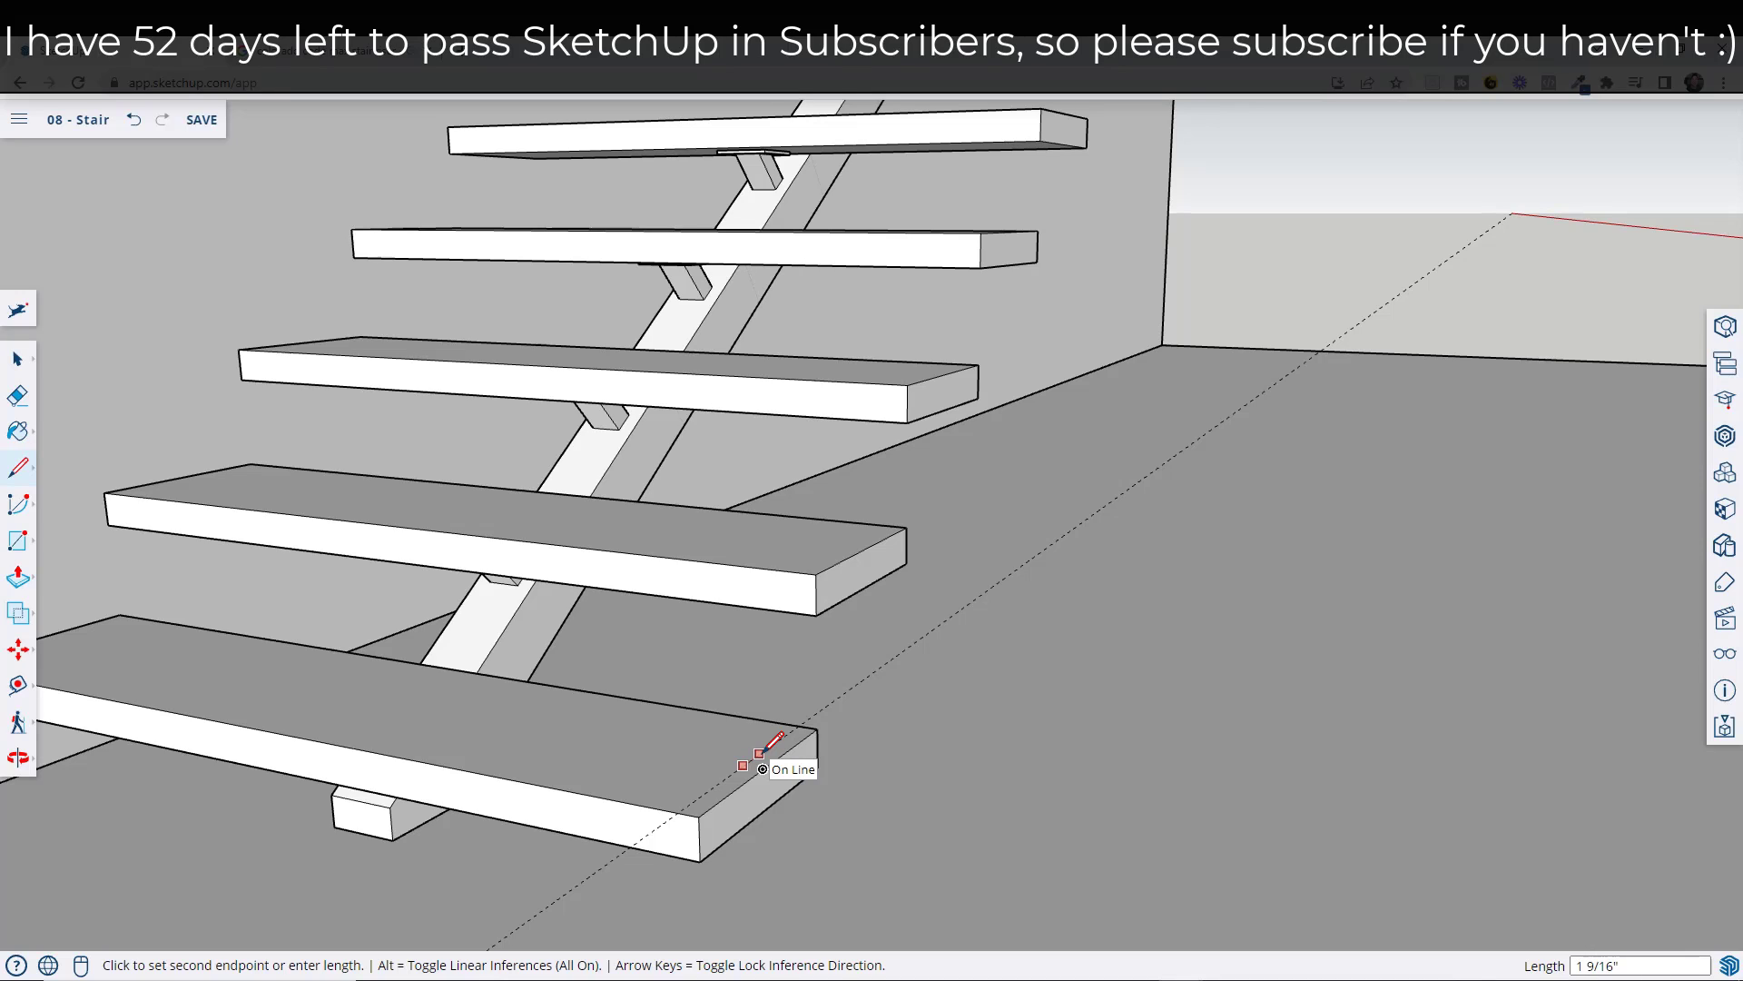
{"action": "type", "text": "1\""}
{"action": "key", "text": "Return"}
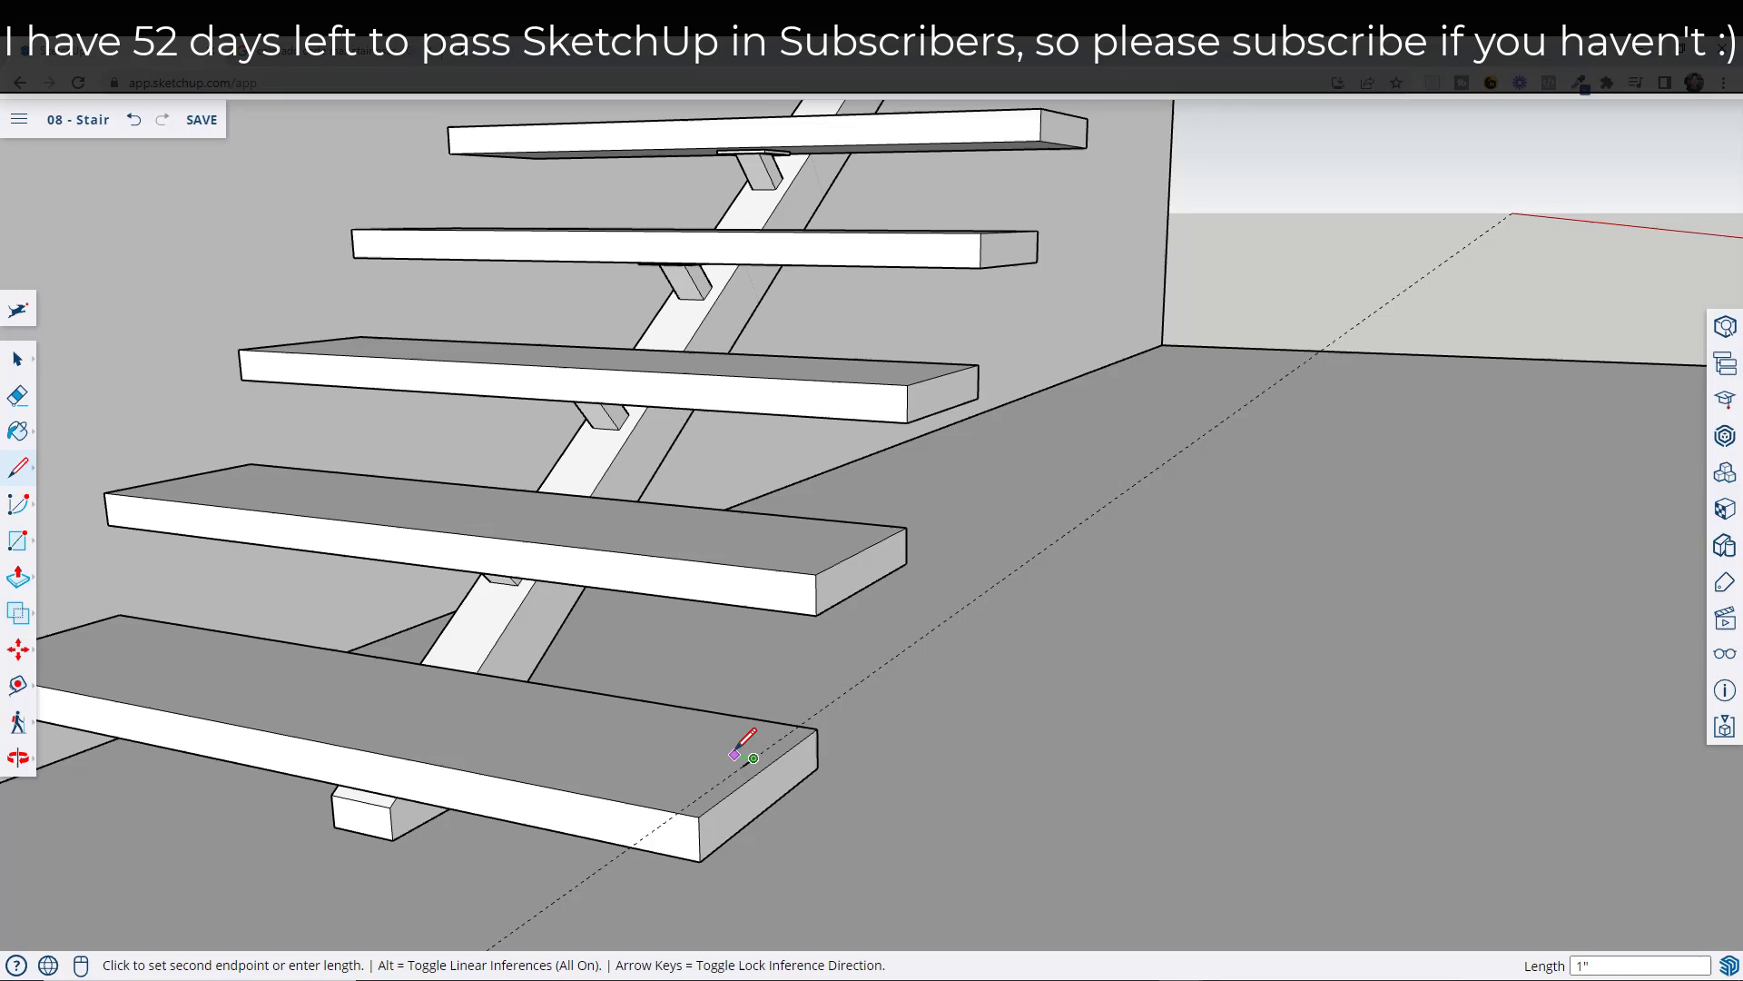
{"action": "type", "text": "2\""}
{"action": "key", "text": "Return"}
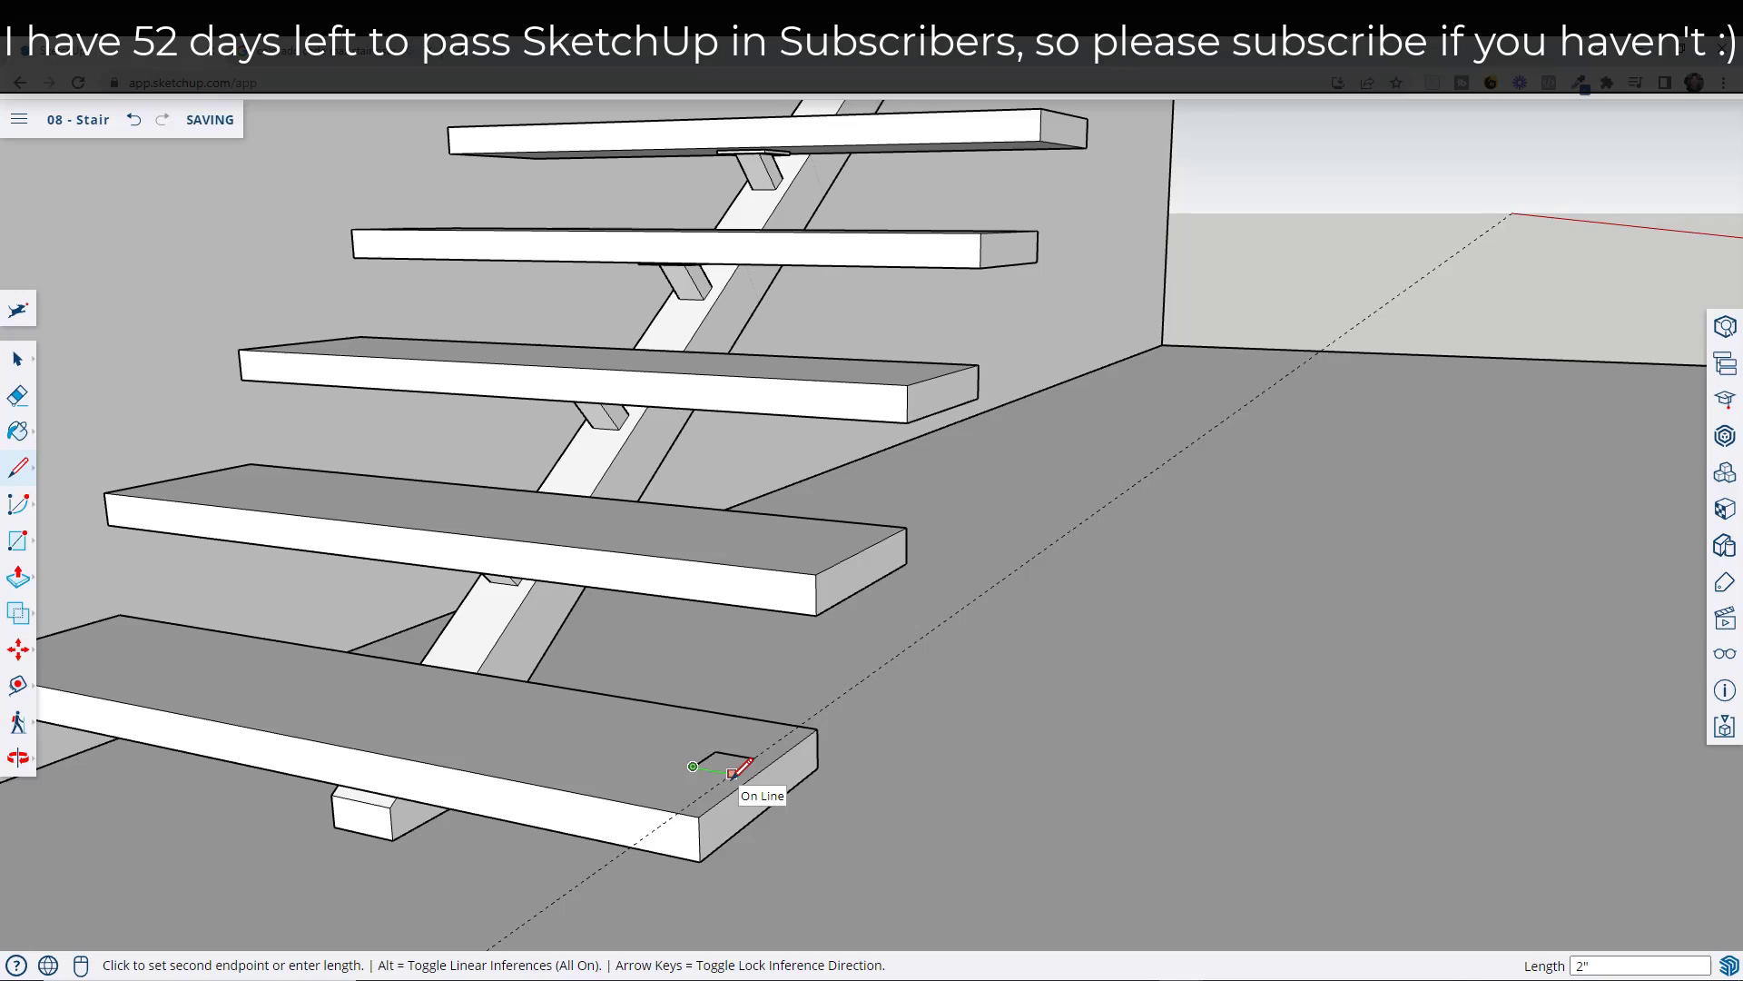
{"action": "left_click", "coordinate": [731, 773]}
{"action": "key", "text": "space"}
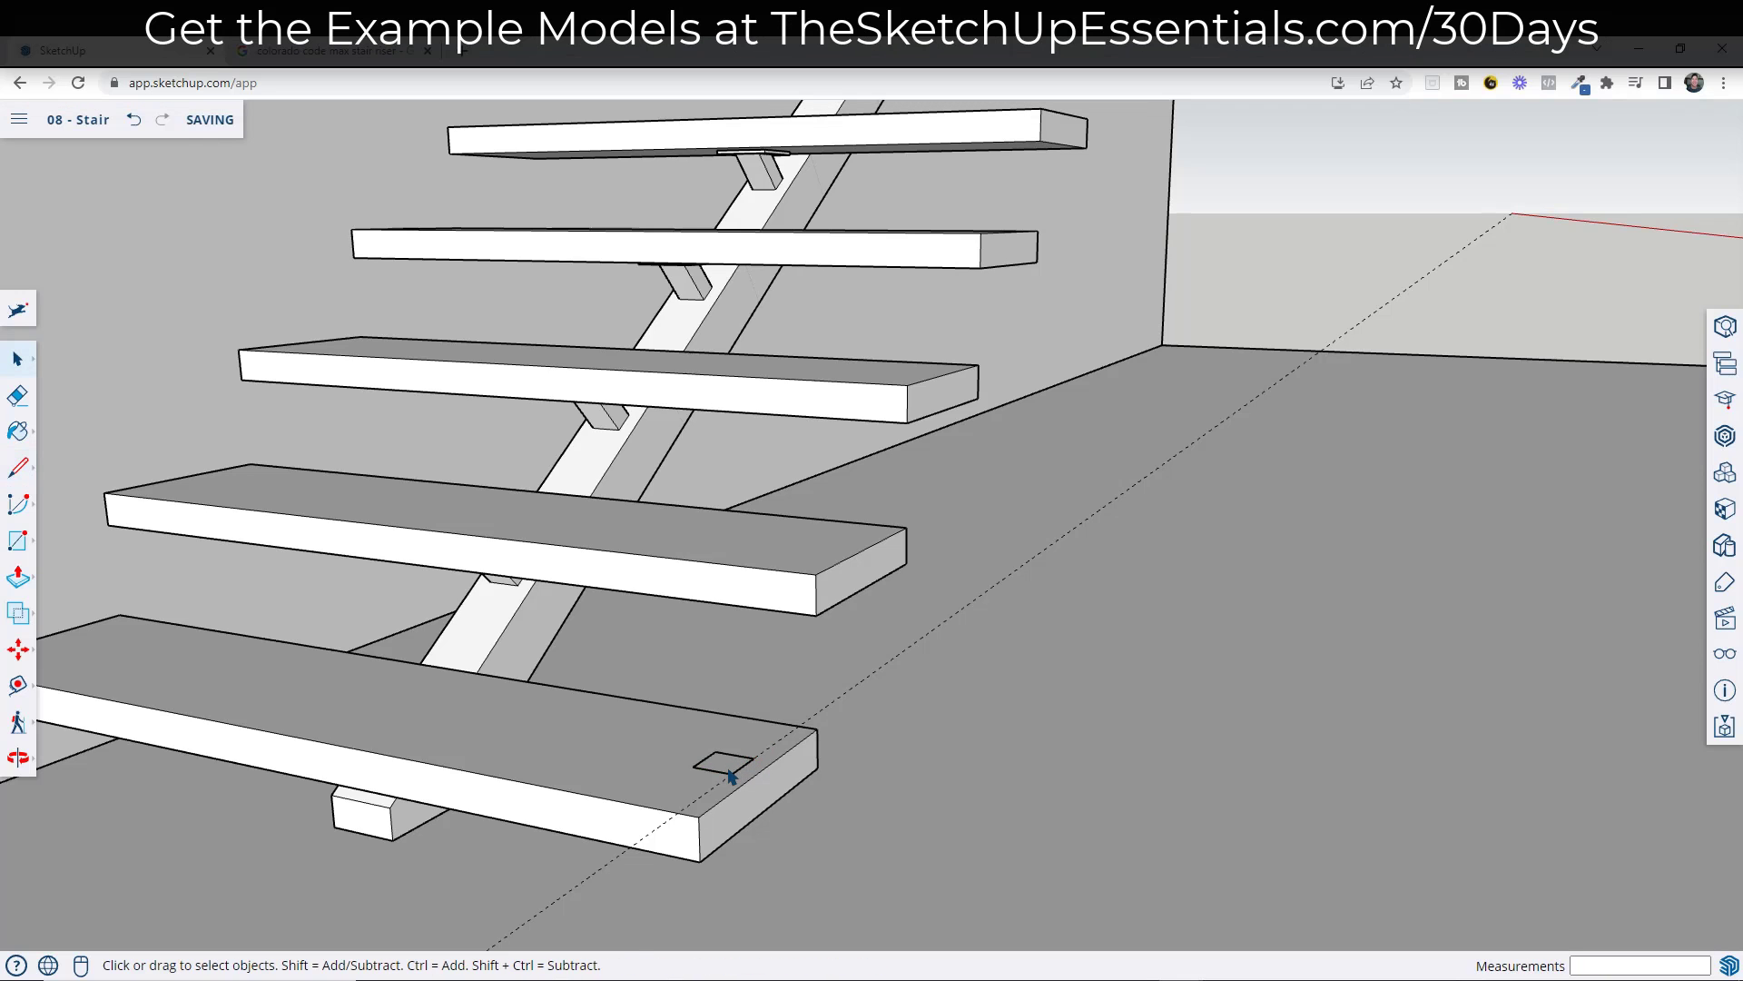
- Extrude the square up 1/8" as a base plate and erase the leftover short edge on its side
{"action": "scroll", "coordinate": [732, 772], "scroll_direction": "up", "scroll_amount": 6}
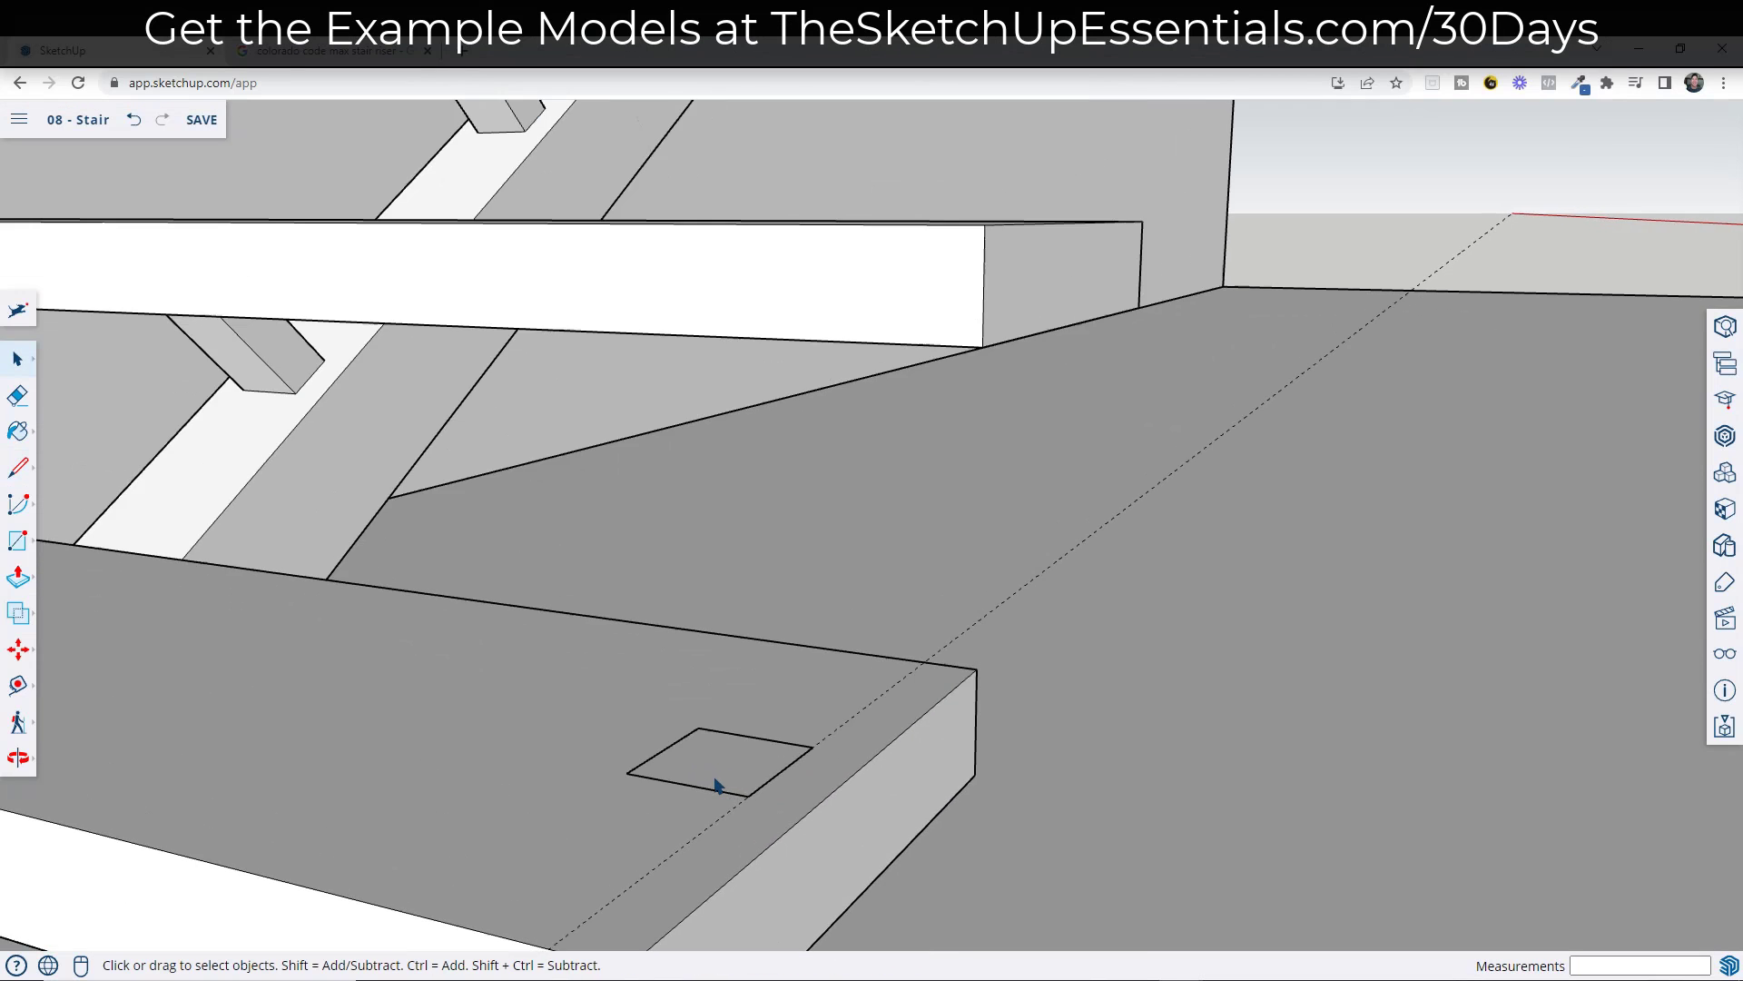
{"action": "key", "text": "p"}
{"action": "left_click", "coordinate": [726, 767]}
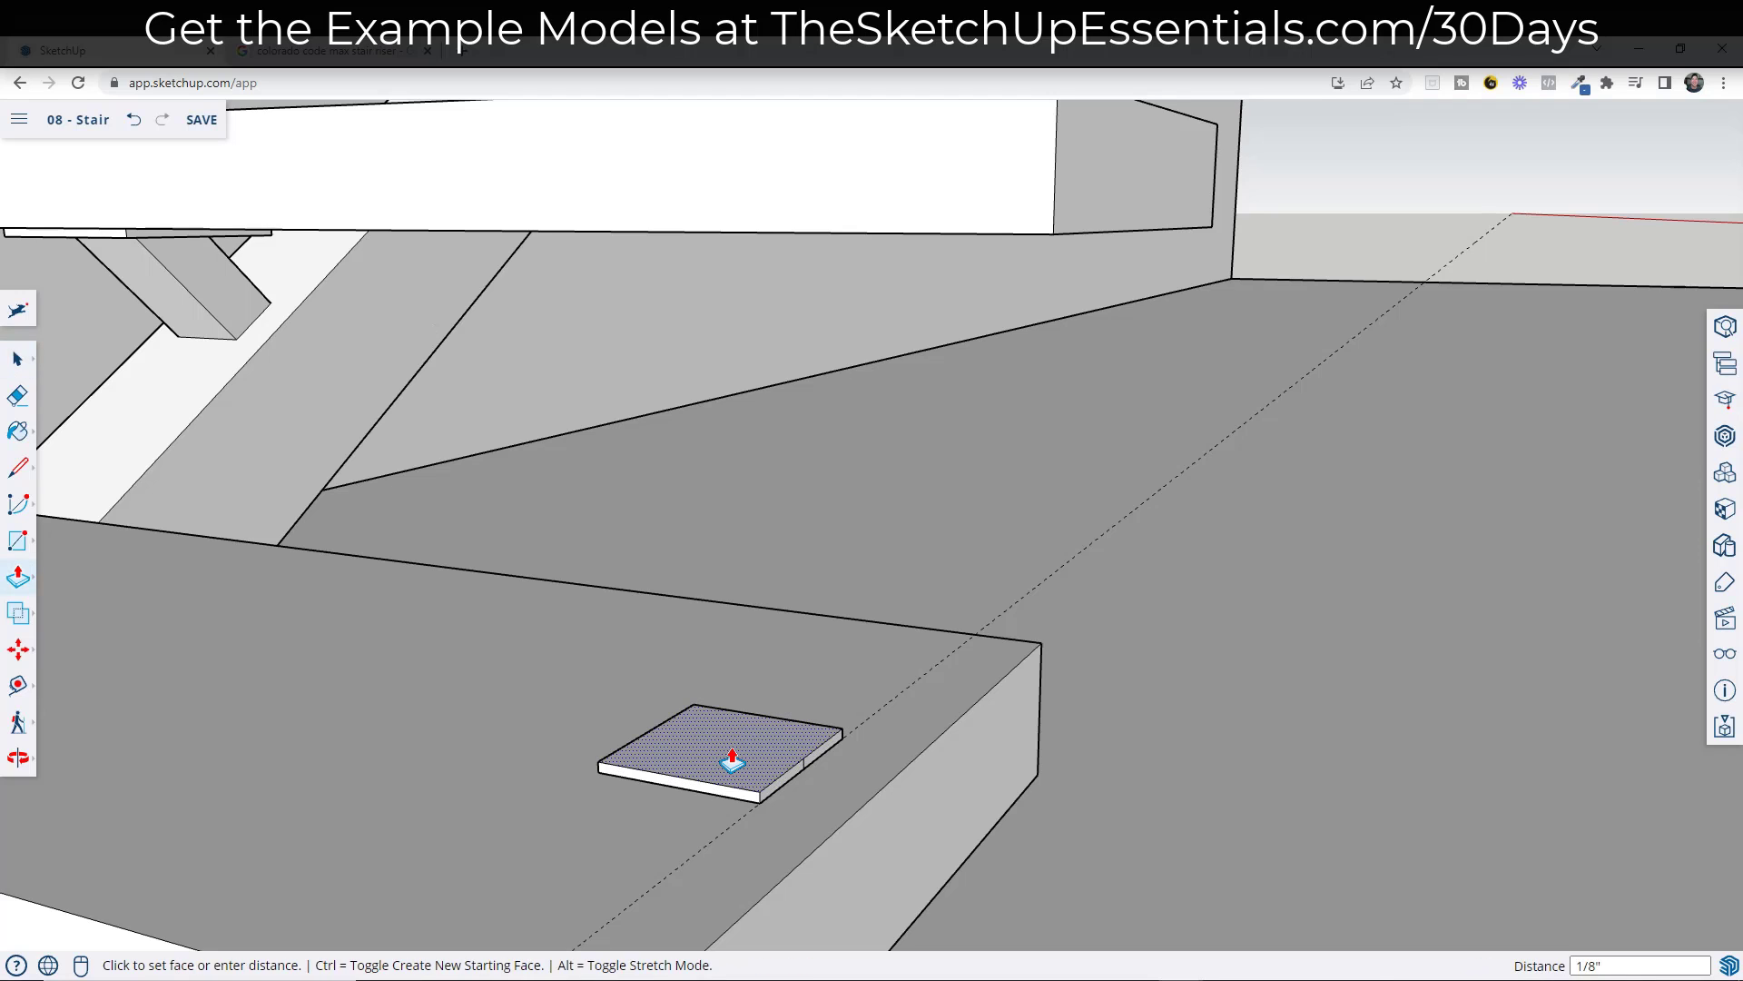
{"action": "left_click", "coordinate": [730, 762]}
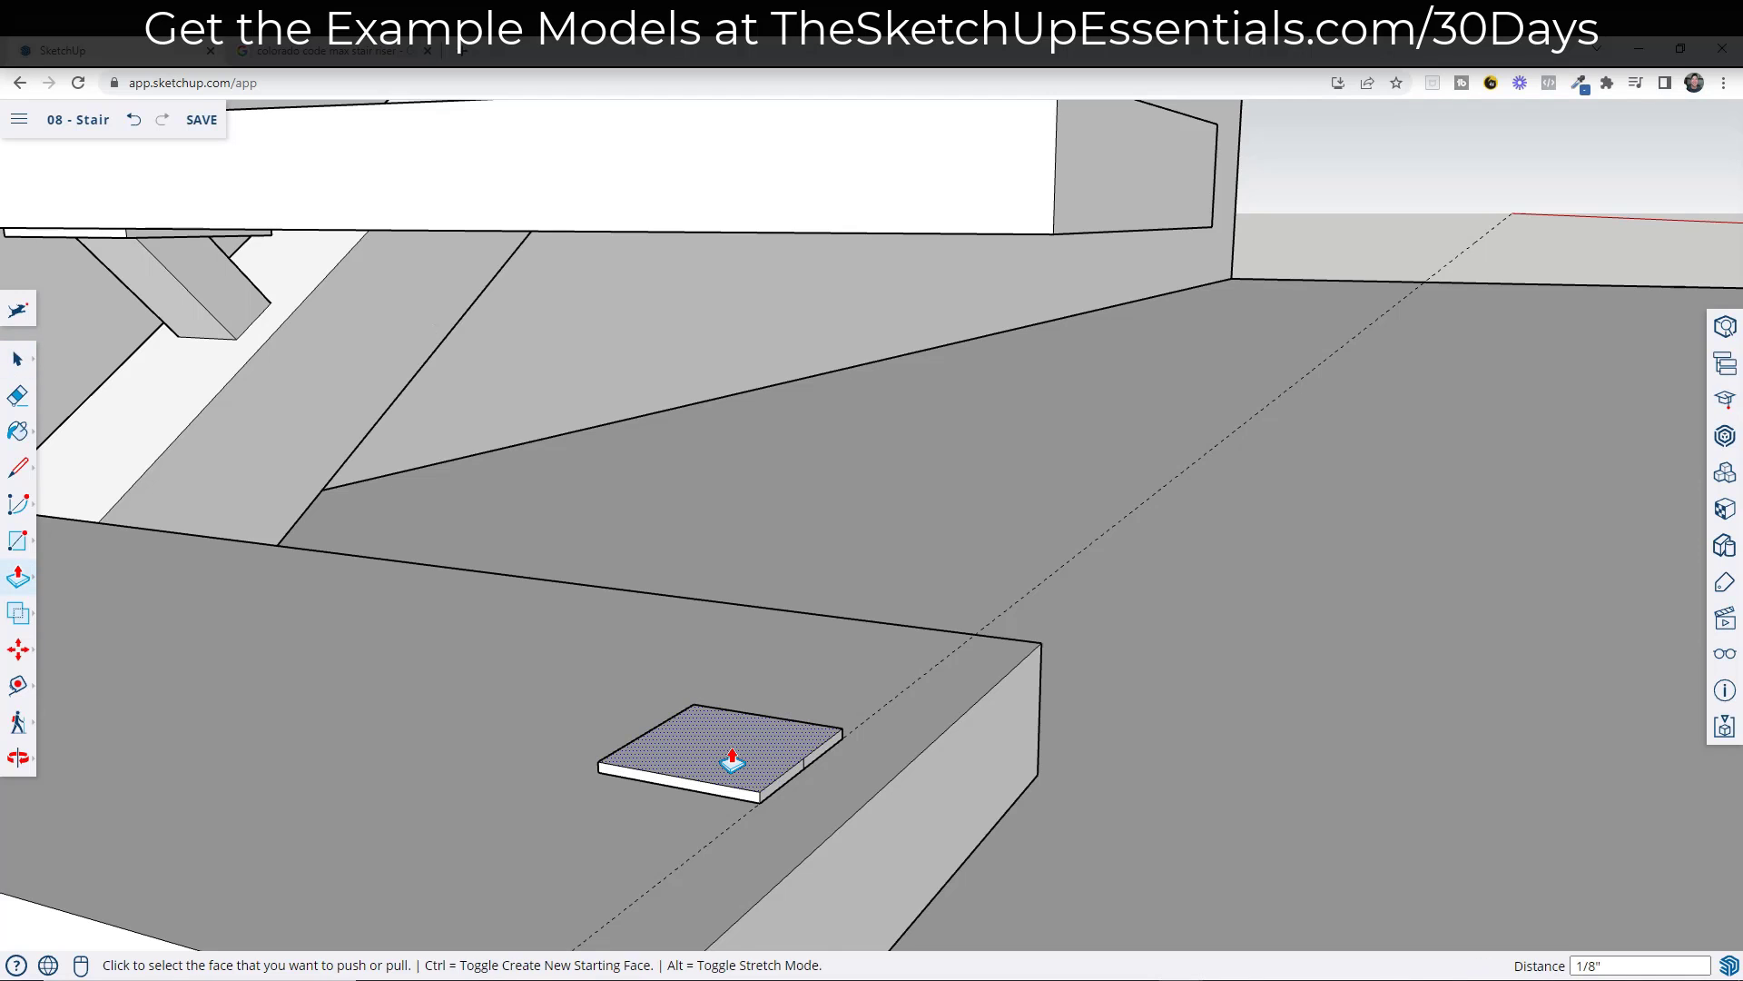
{"action": "key", "text": "space"}
{"action": "key", "text": "e"}
{"action": "scroll", "coordinate": [804, 758], "scroll_direction": "up", "scroll_amount": 3}
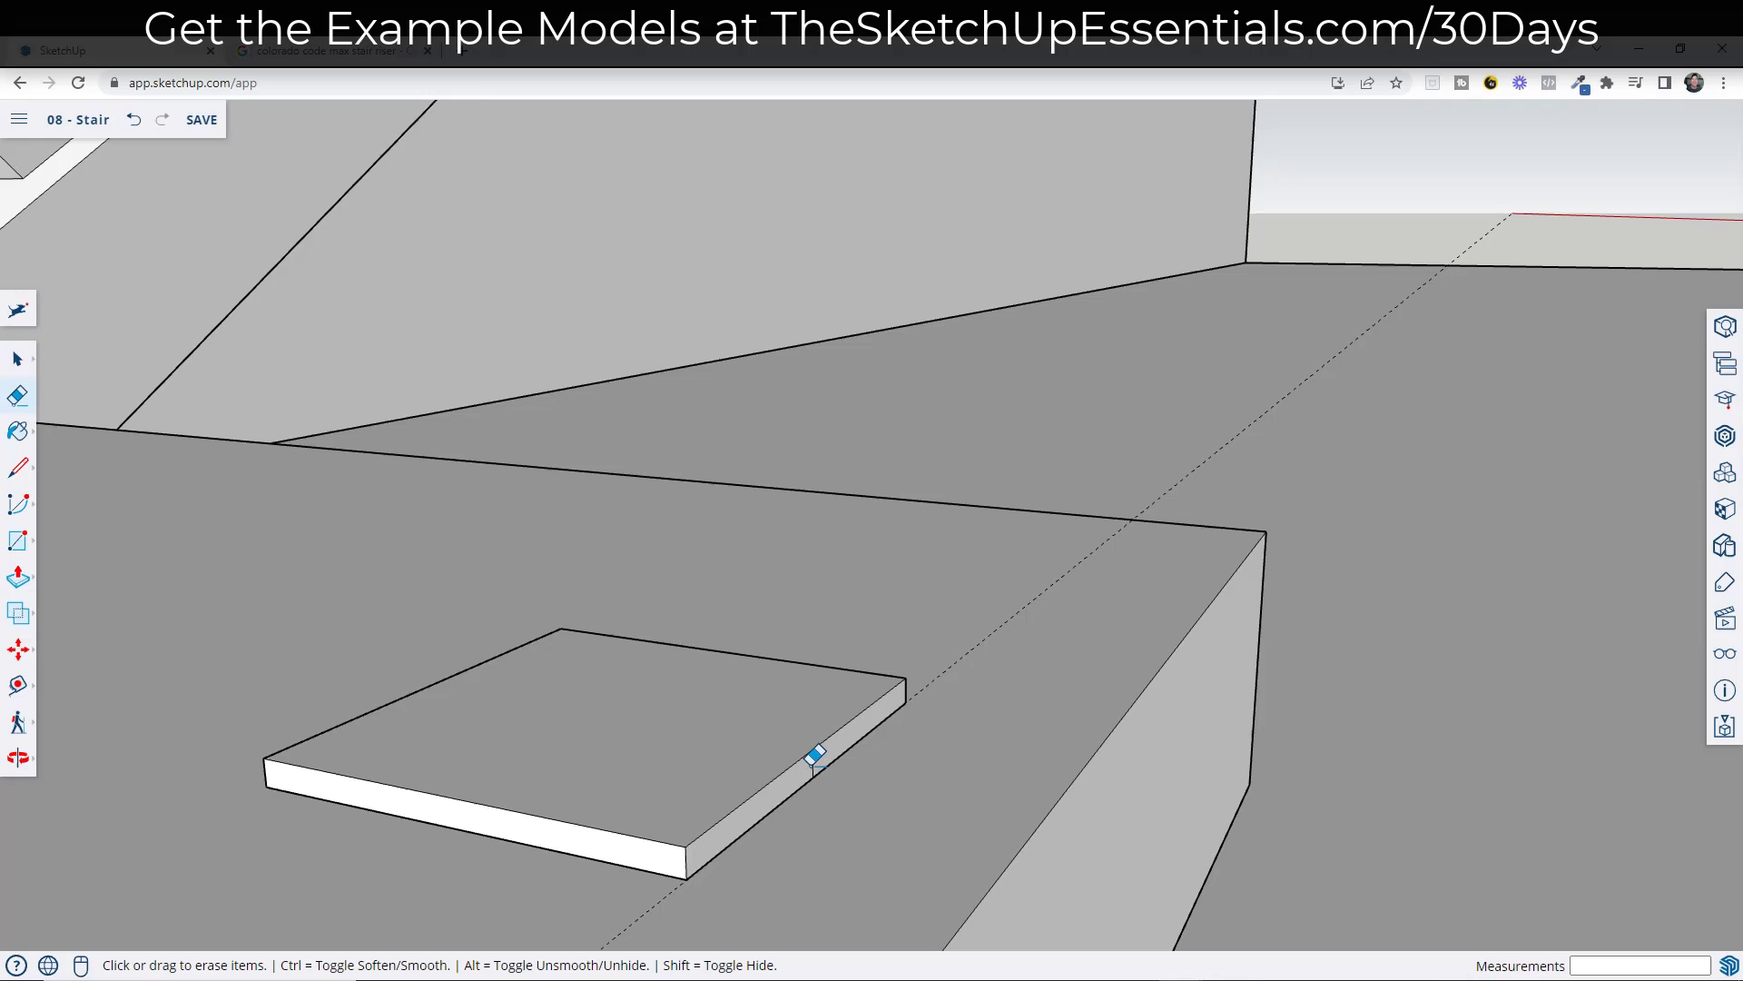
{"action": "key", "text": "space"}
- Offset the plate's top outline inward to form a square about 1 1/16" wide, and measure its width
{"action": "key", "text": "f"}
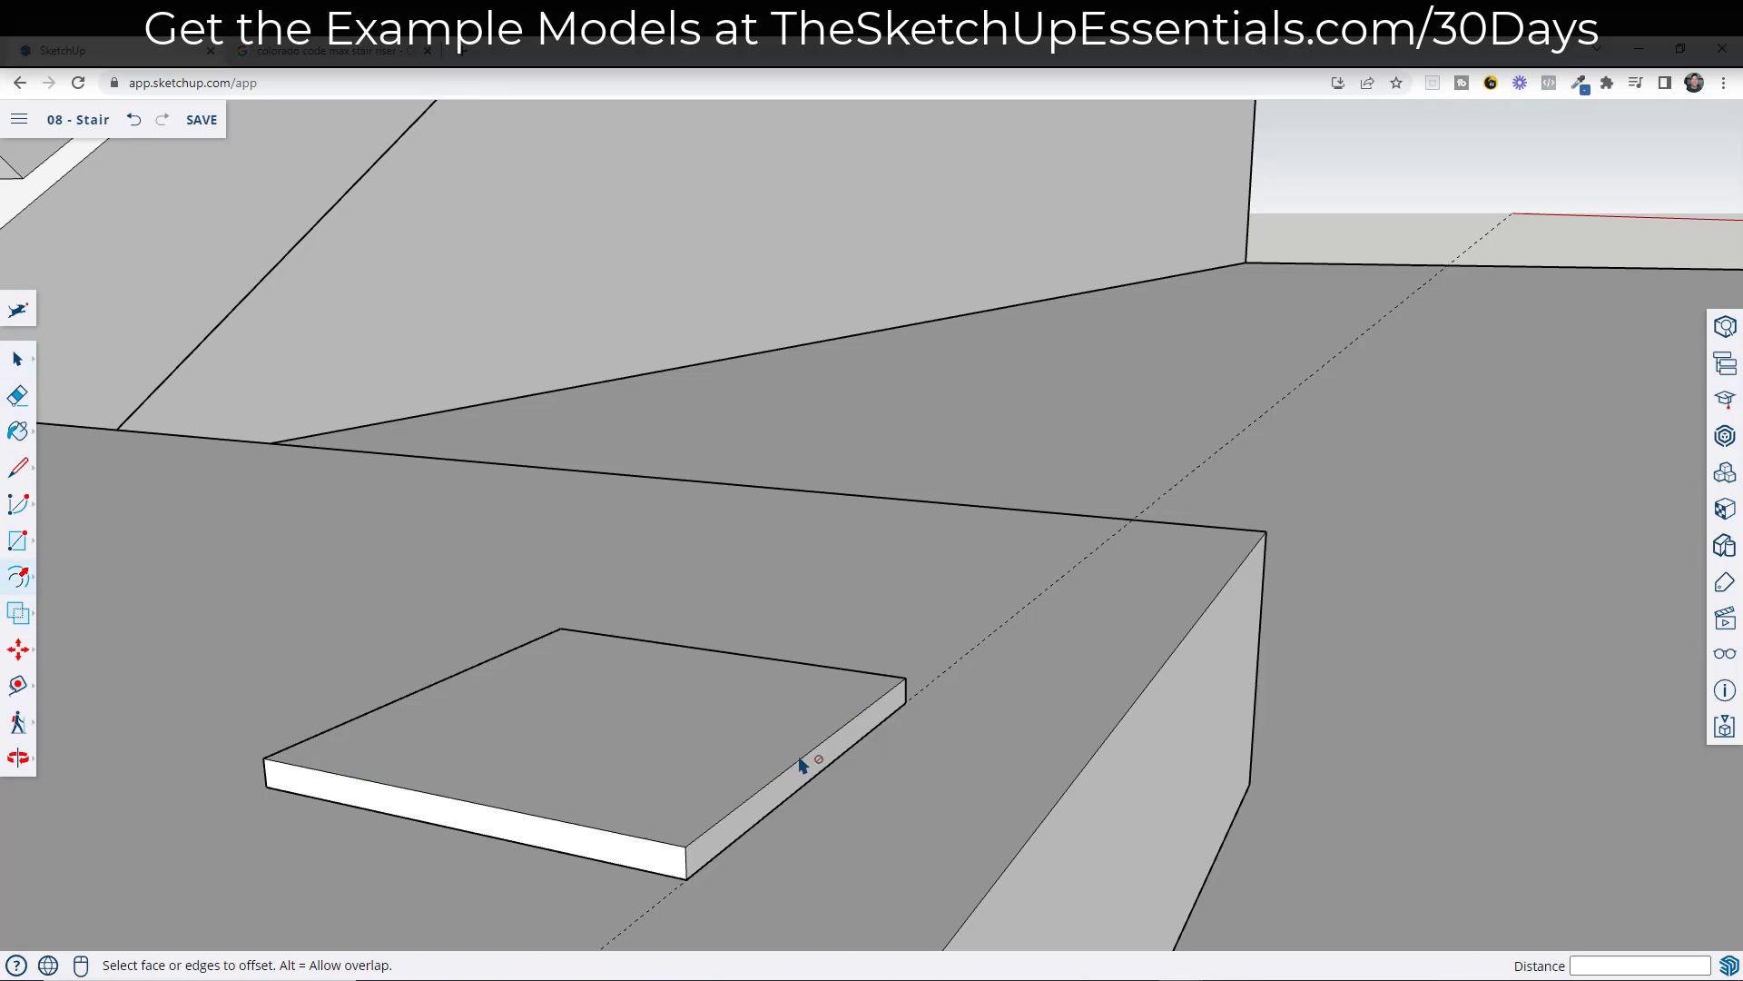
{"action": "left_click", "coordinate": [803, 766]}
{"action": "left_click", "coordinate": [438, 667]}
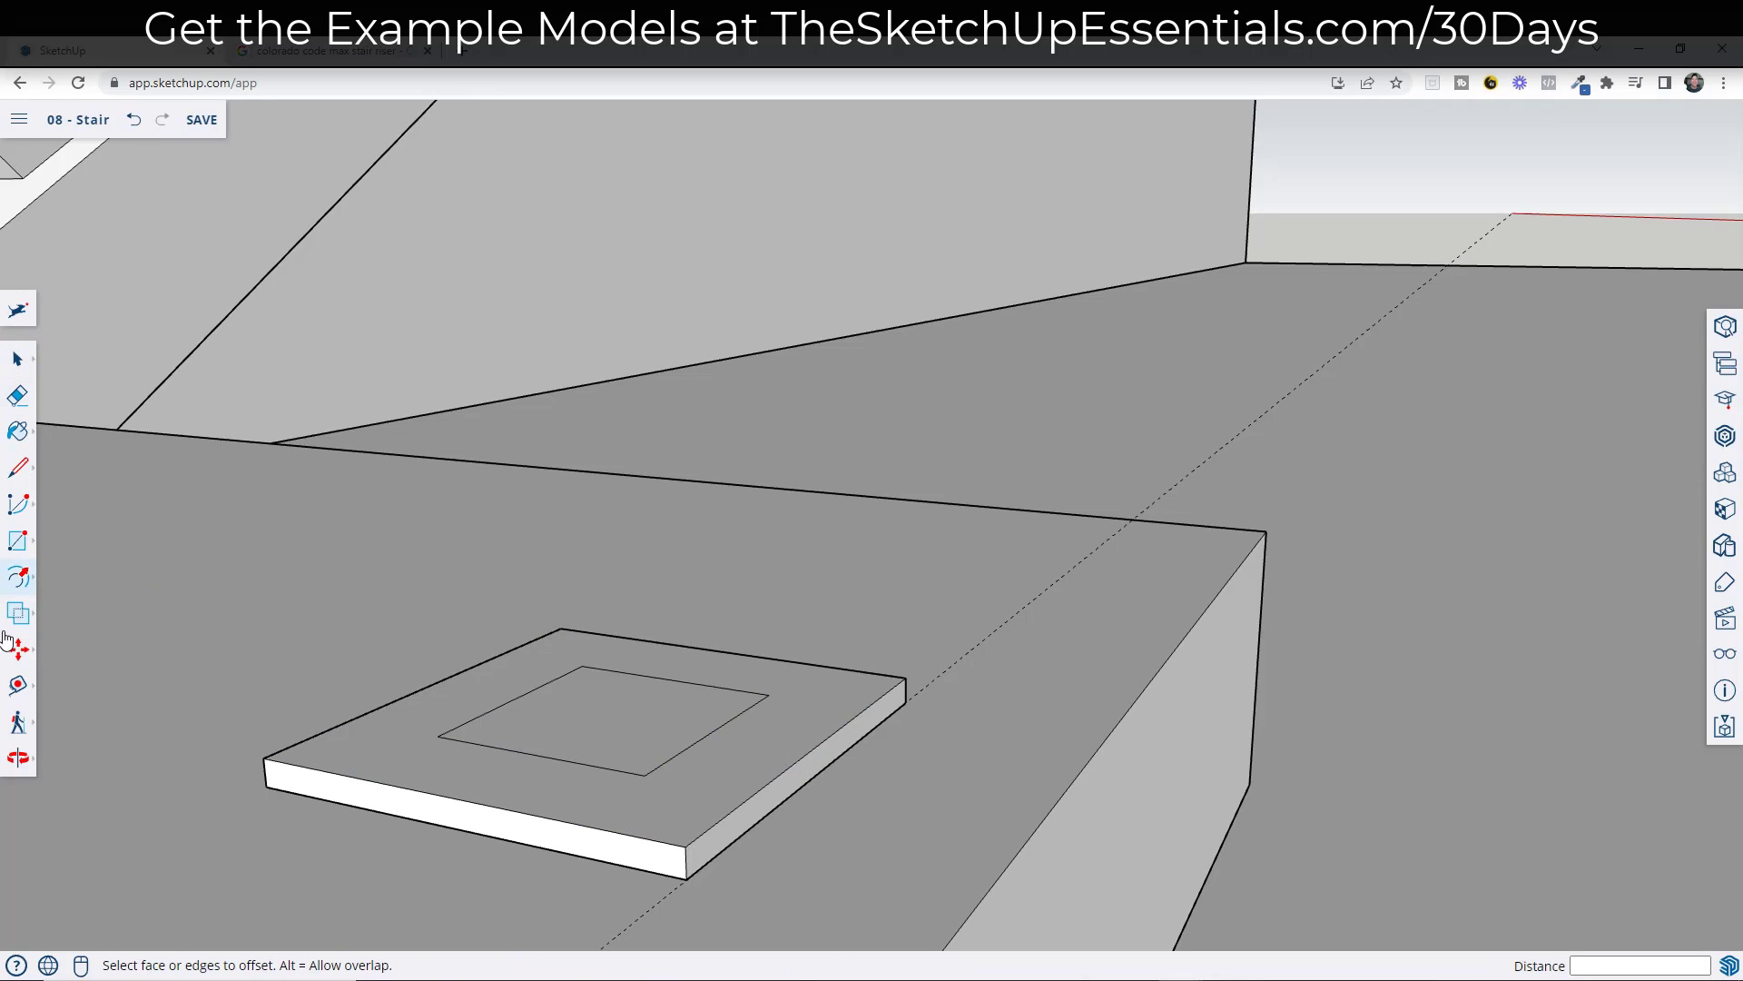
{"action": "left_click", "coordinate": [17, 685]}
{"action": "left_click", "coordinate": [515, 698]}
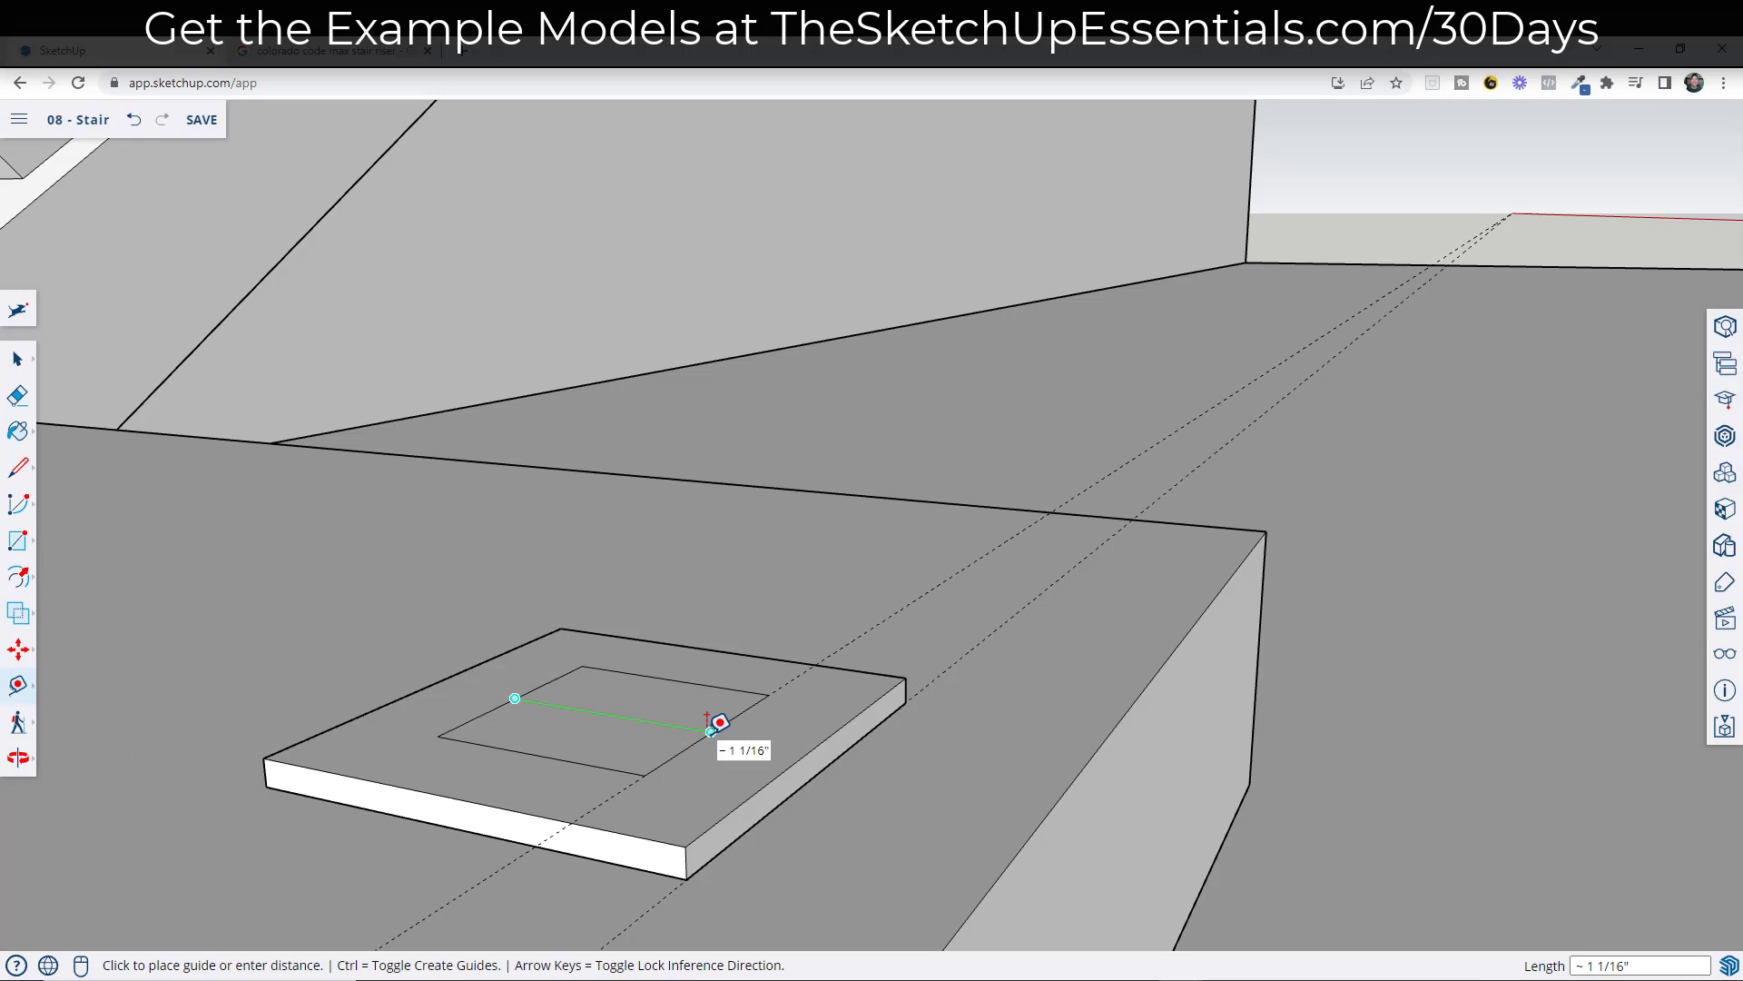
{"action": "key", "text": "space"}
{"action": "scroll", "coordinate": [667, 767], "scroll_direction": "down", "scroll_amount": 6}
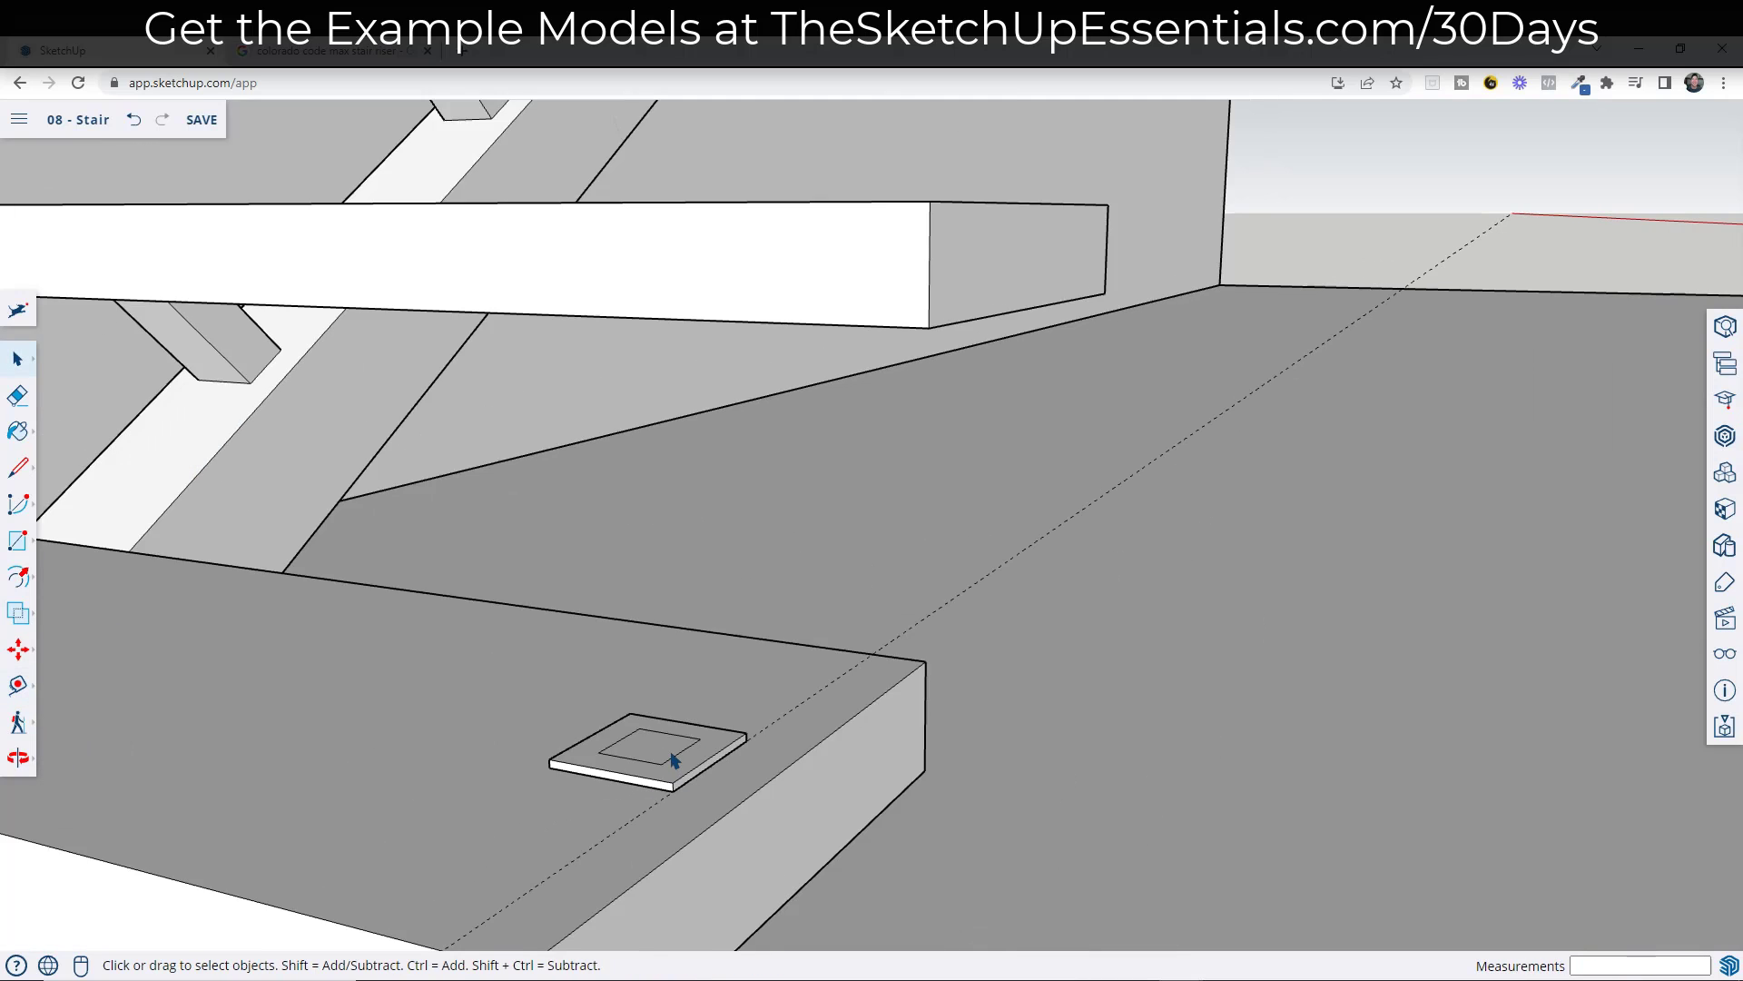
- Extrude the inner square on the base plate upward 3' to form the railing post
{"action": "key", "text": "p"}
{"action": "left_click", "coordinate": [667, 754]}
{"action": "scroll", "coordinate": [658, 752], "scroll_direction": "down", "scroll_amount": 3}
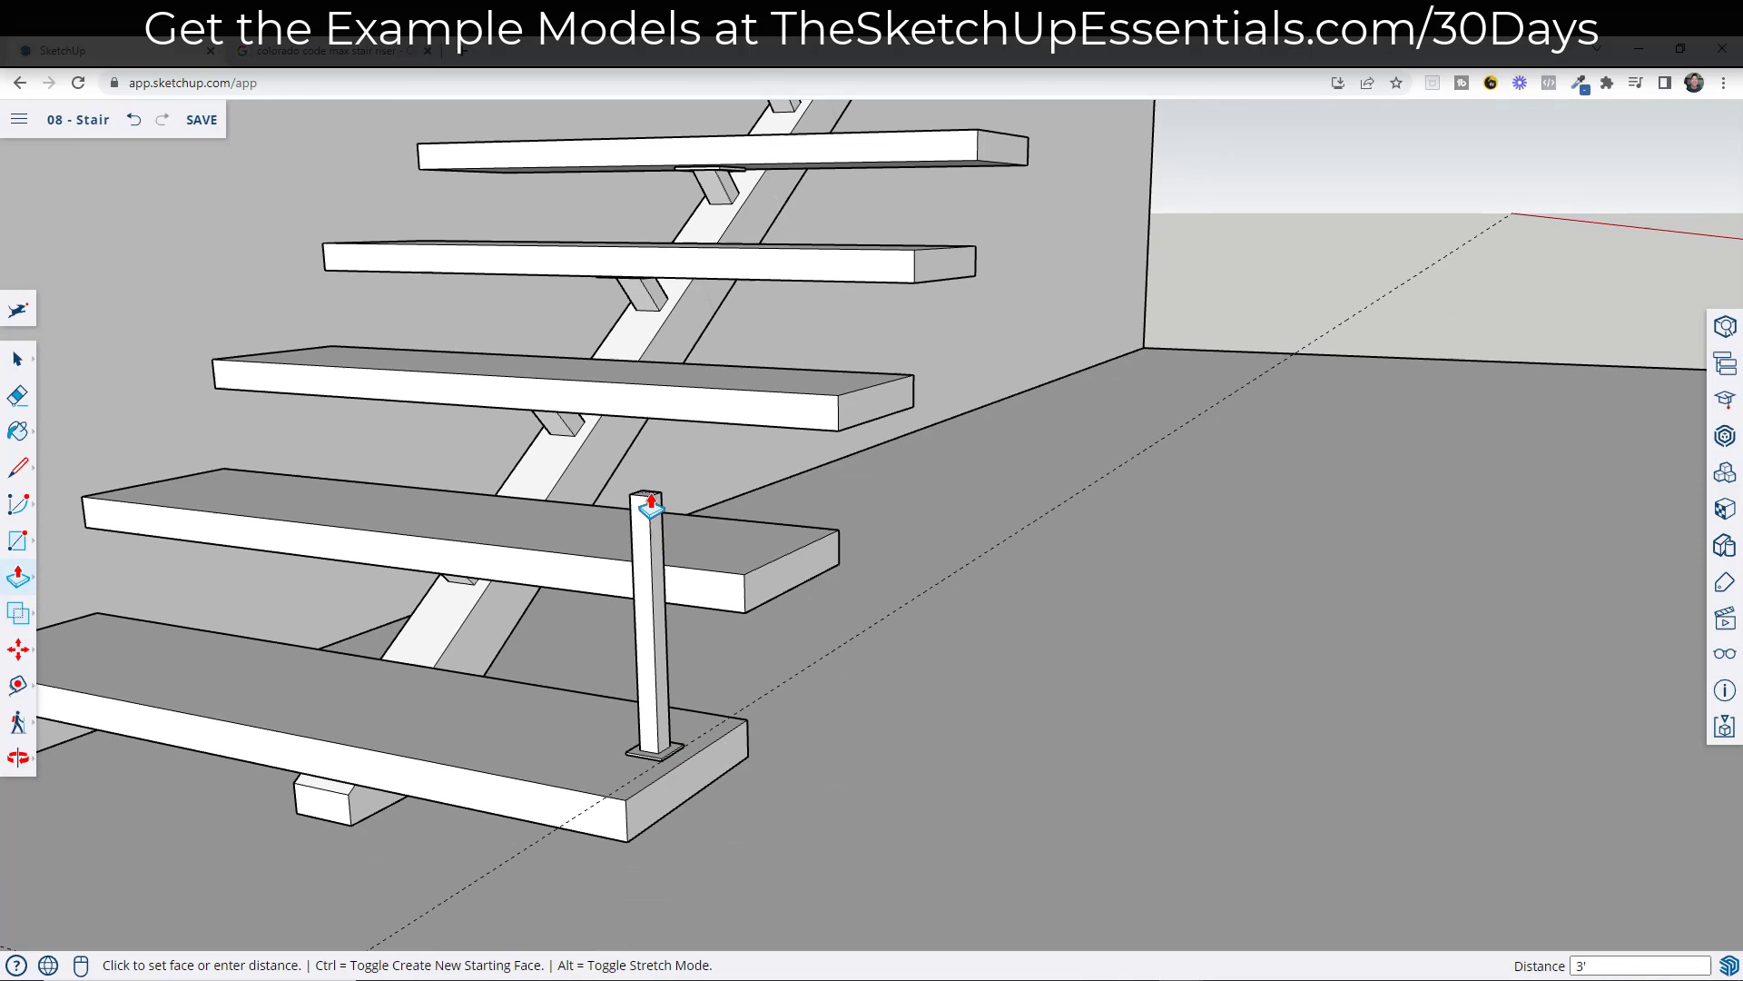
{"action": "key", "text": "Return"}
{"action": "key", "text": "space"}
- Push the top face of the railing post down 2"
{"action": "scroll", "coordinate": [799, 765], "scroll_direction": "down", "scroll_amount": 4}
{"action": "middle_click_drag", "start_coordinate": [791, 763], "coordinate": [623, 617]}
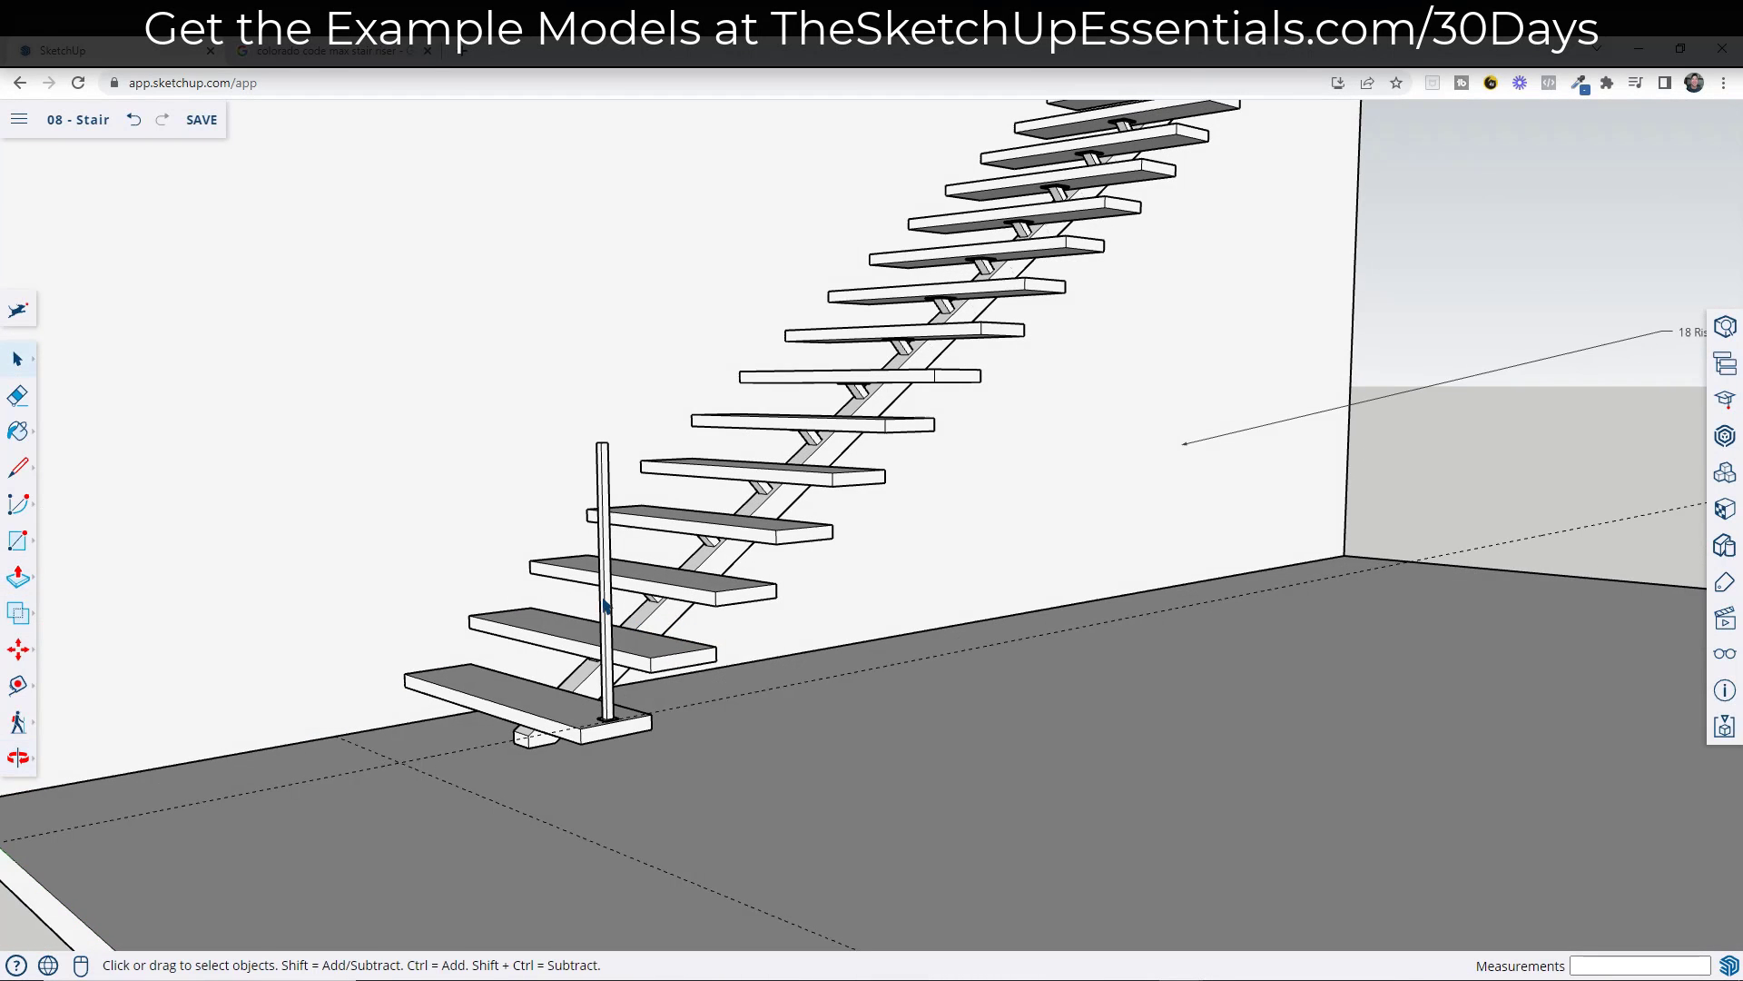
{"action": "scroll", "coordinate": [602, 453], "scroll_direction": "up", "scroll_amount": 3}
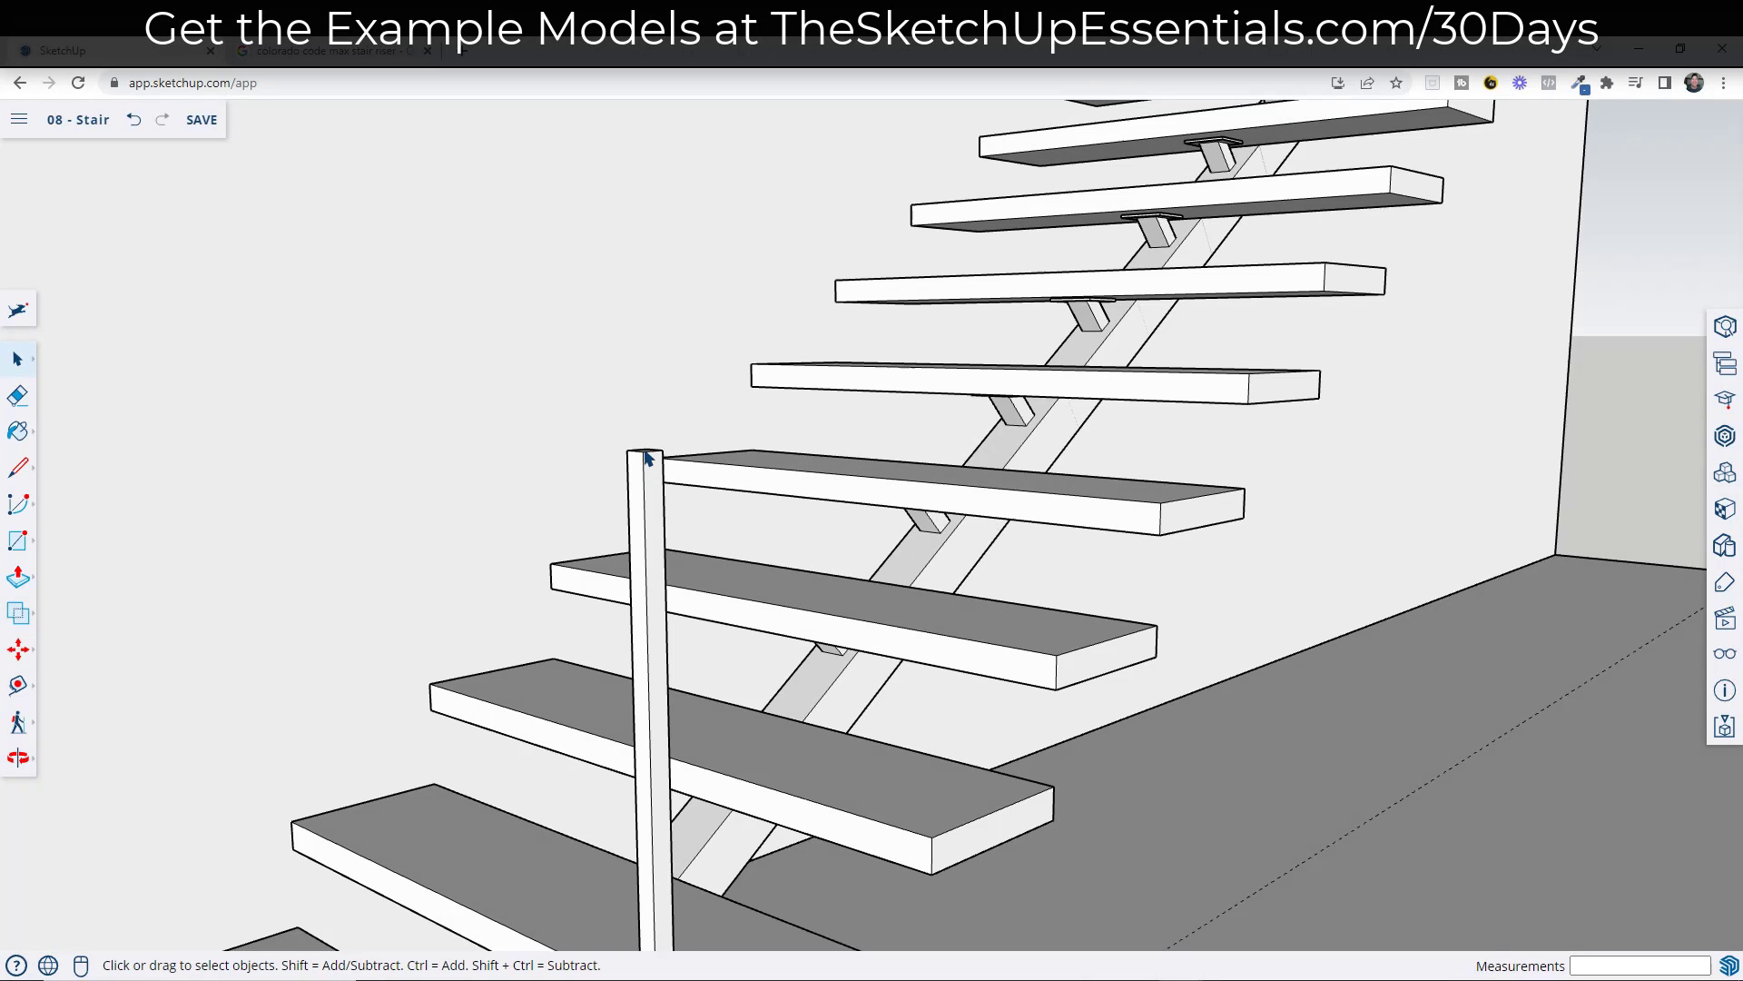
{"action": "key", "text": "m"}
{"action": "scroll", "coordinate": [647, 459], "scroll_direction": "up", "scroll_amount": 2}
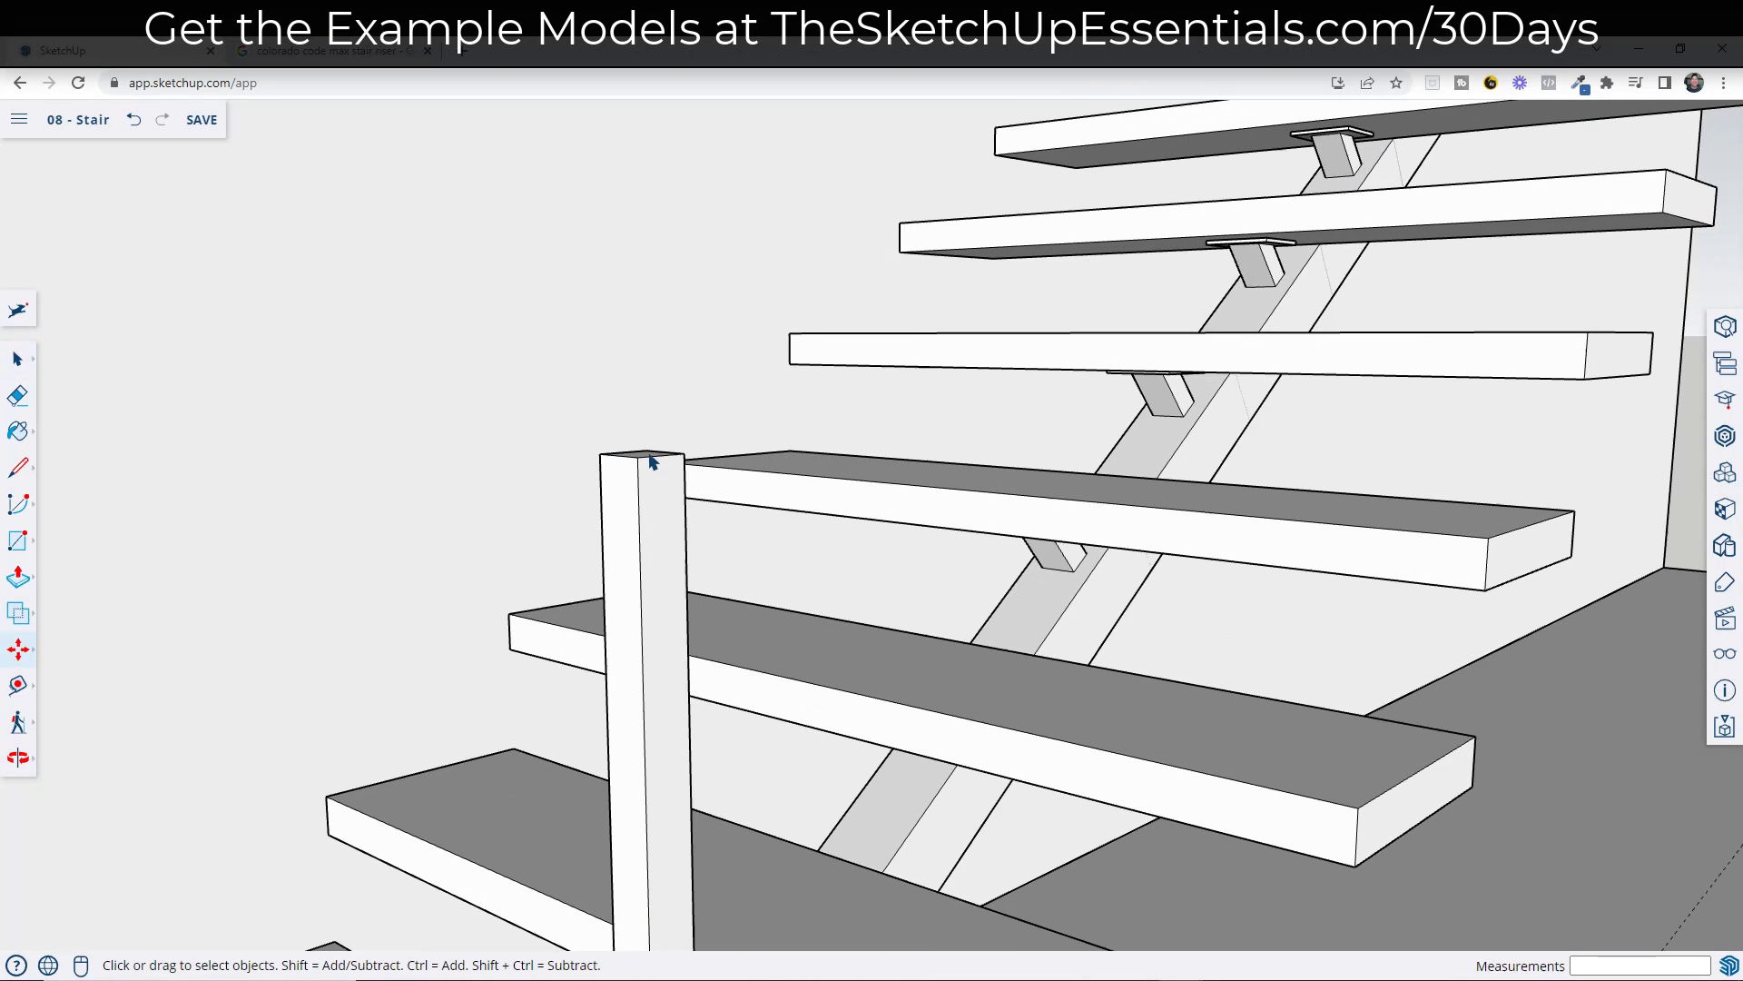
{"action": "key", "text": "p"}
{"action": "left_click", "coordinate": [637, 465]}
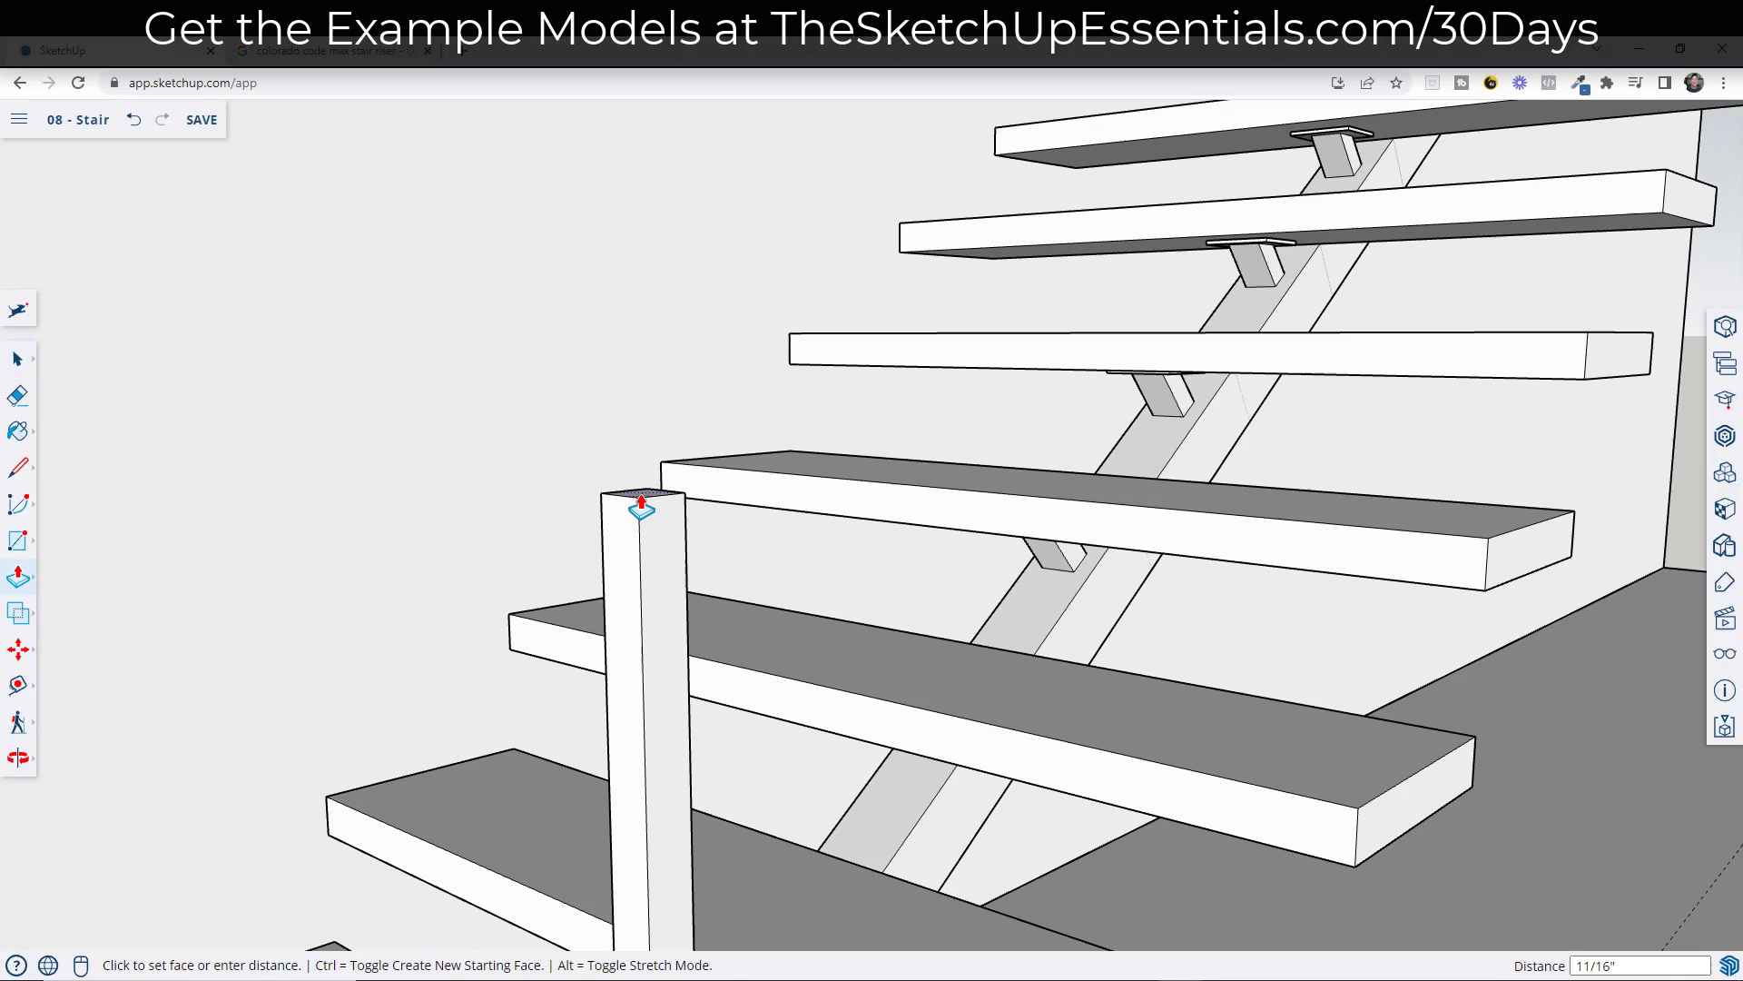
{"action": "type", "text": "2"}
{"action": "key", "text": "Return"}
{"action": "key", "text": "space"}
- Make the railing post and its base plate into a component named Rail Base
{"action": "scroll", "coordinate": [654, 531], "scroll_direction": "down", "scroll_amount": 5}
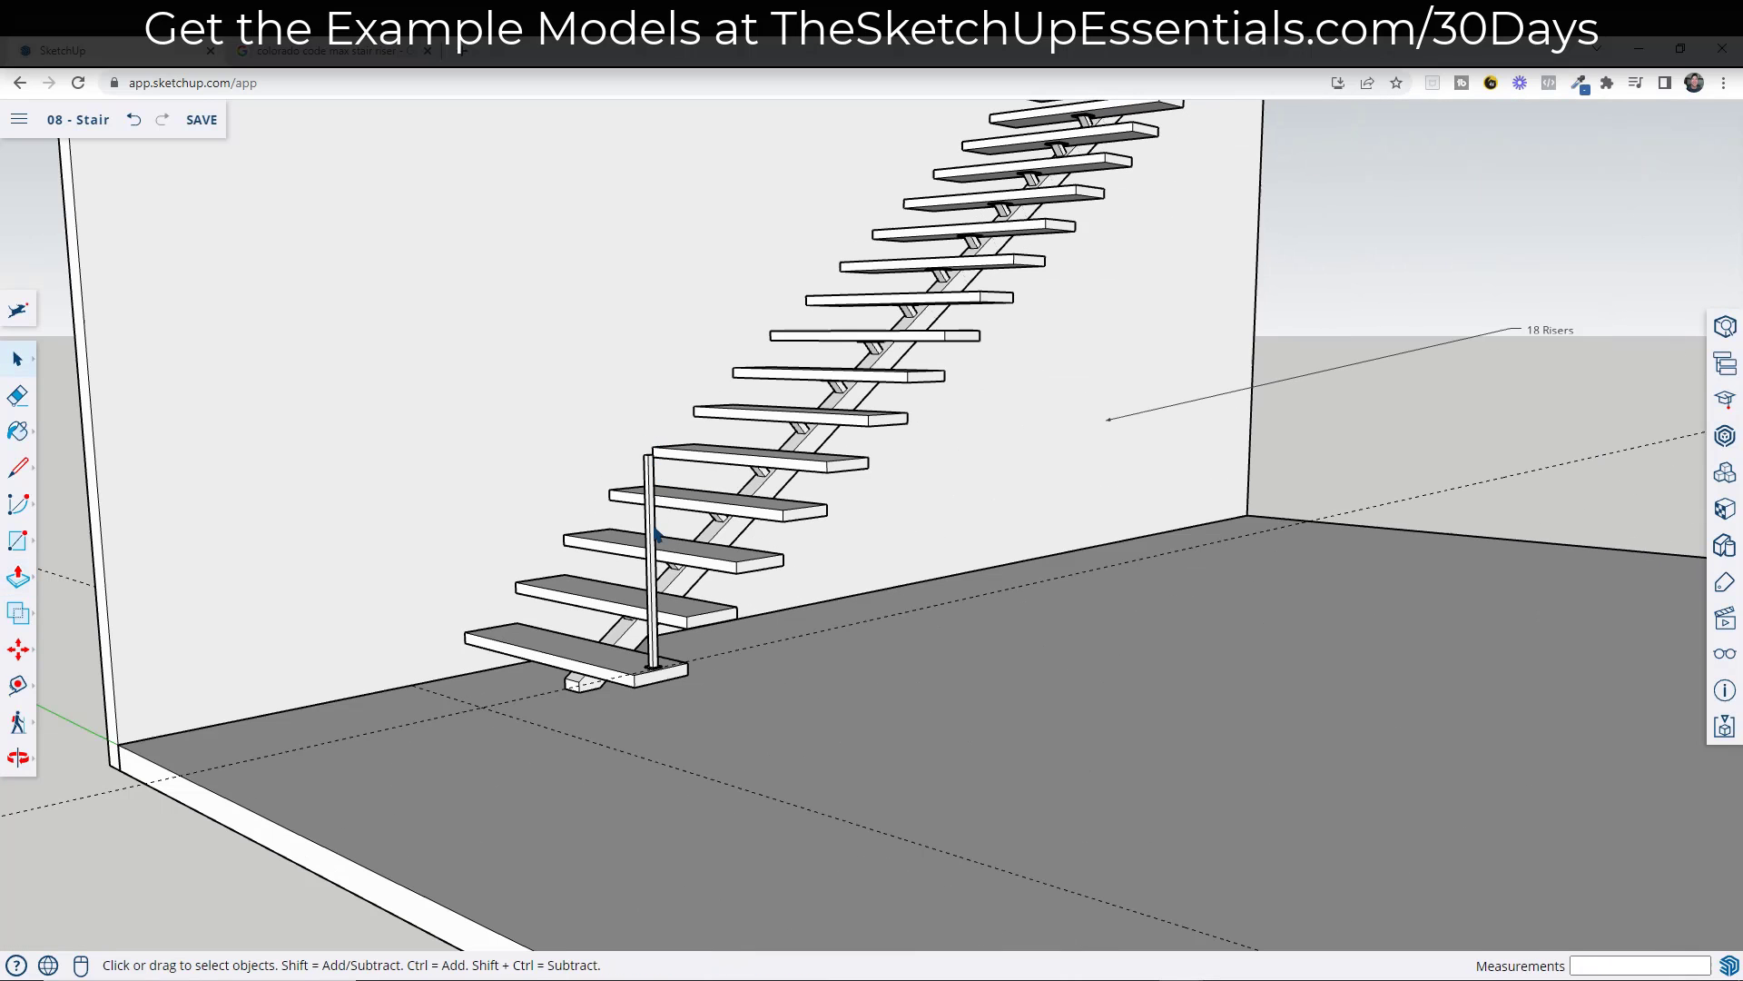
{"action": "left_click", "coordinate": [652, 534]}
{"action": "right_click", "coordinate": [653, 534]}
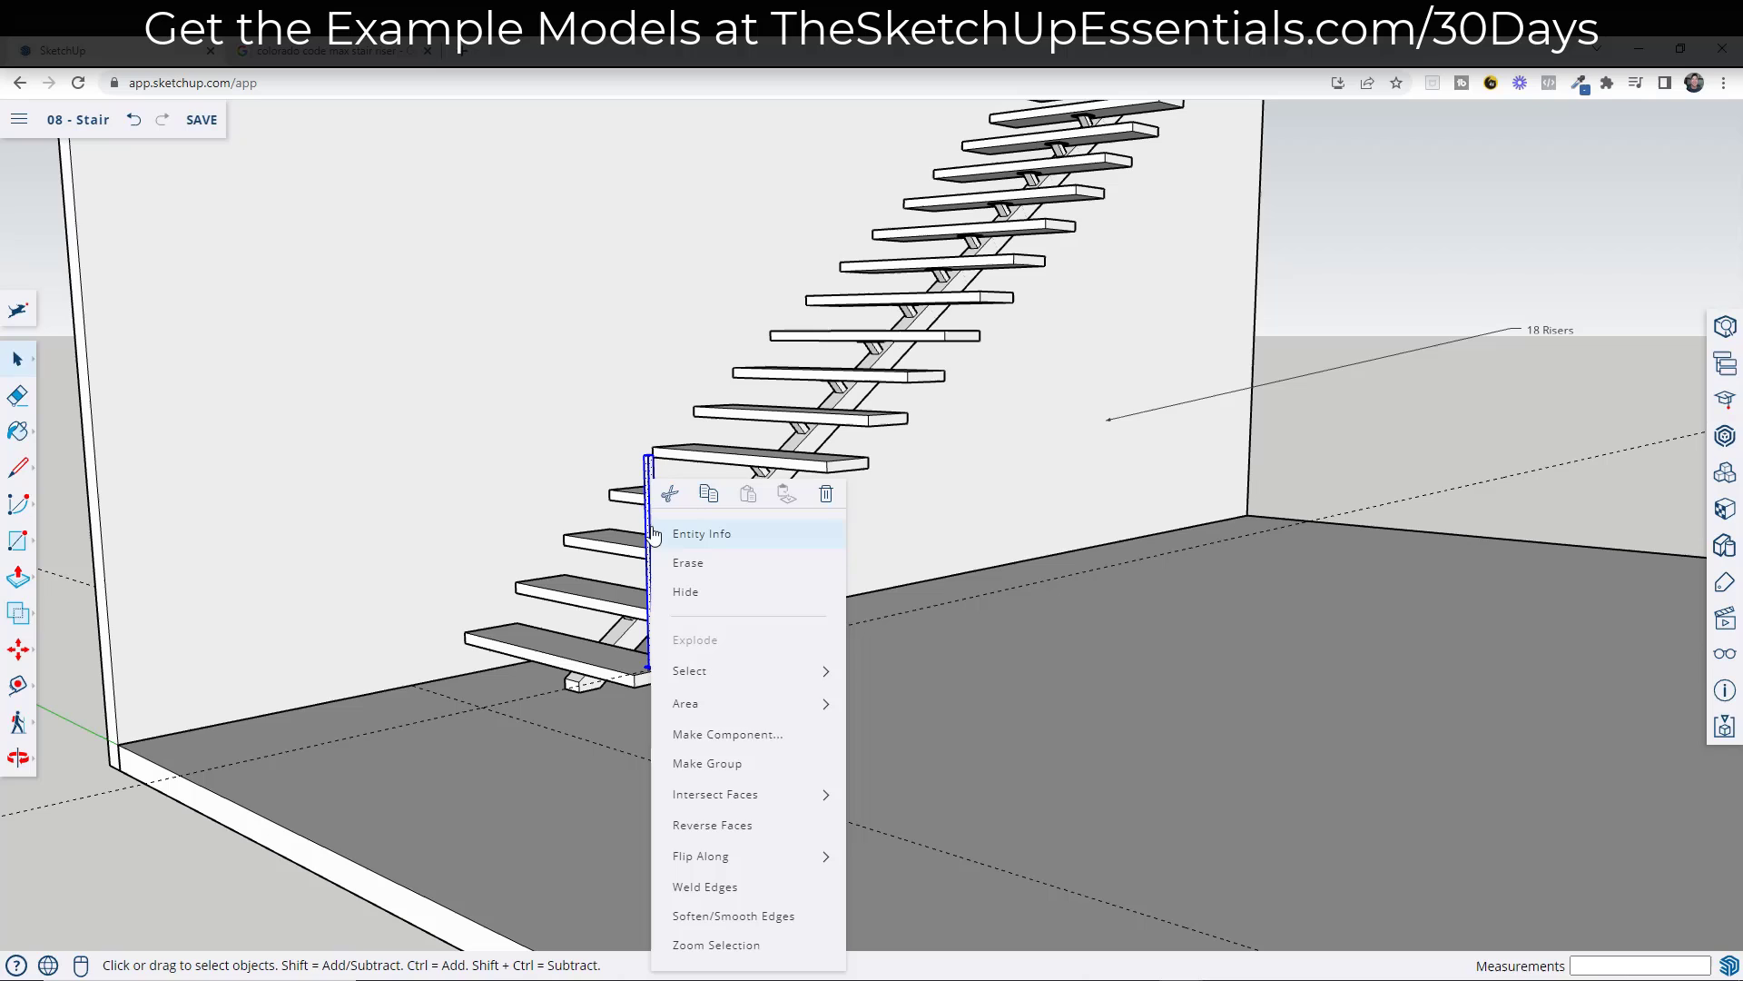
{"action": "left_click", "coordinate": [742, 732]}
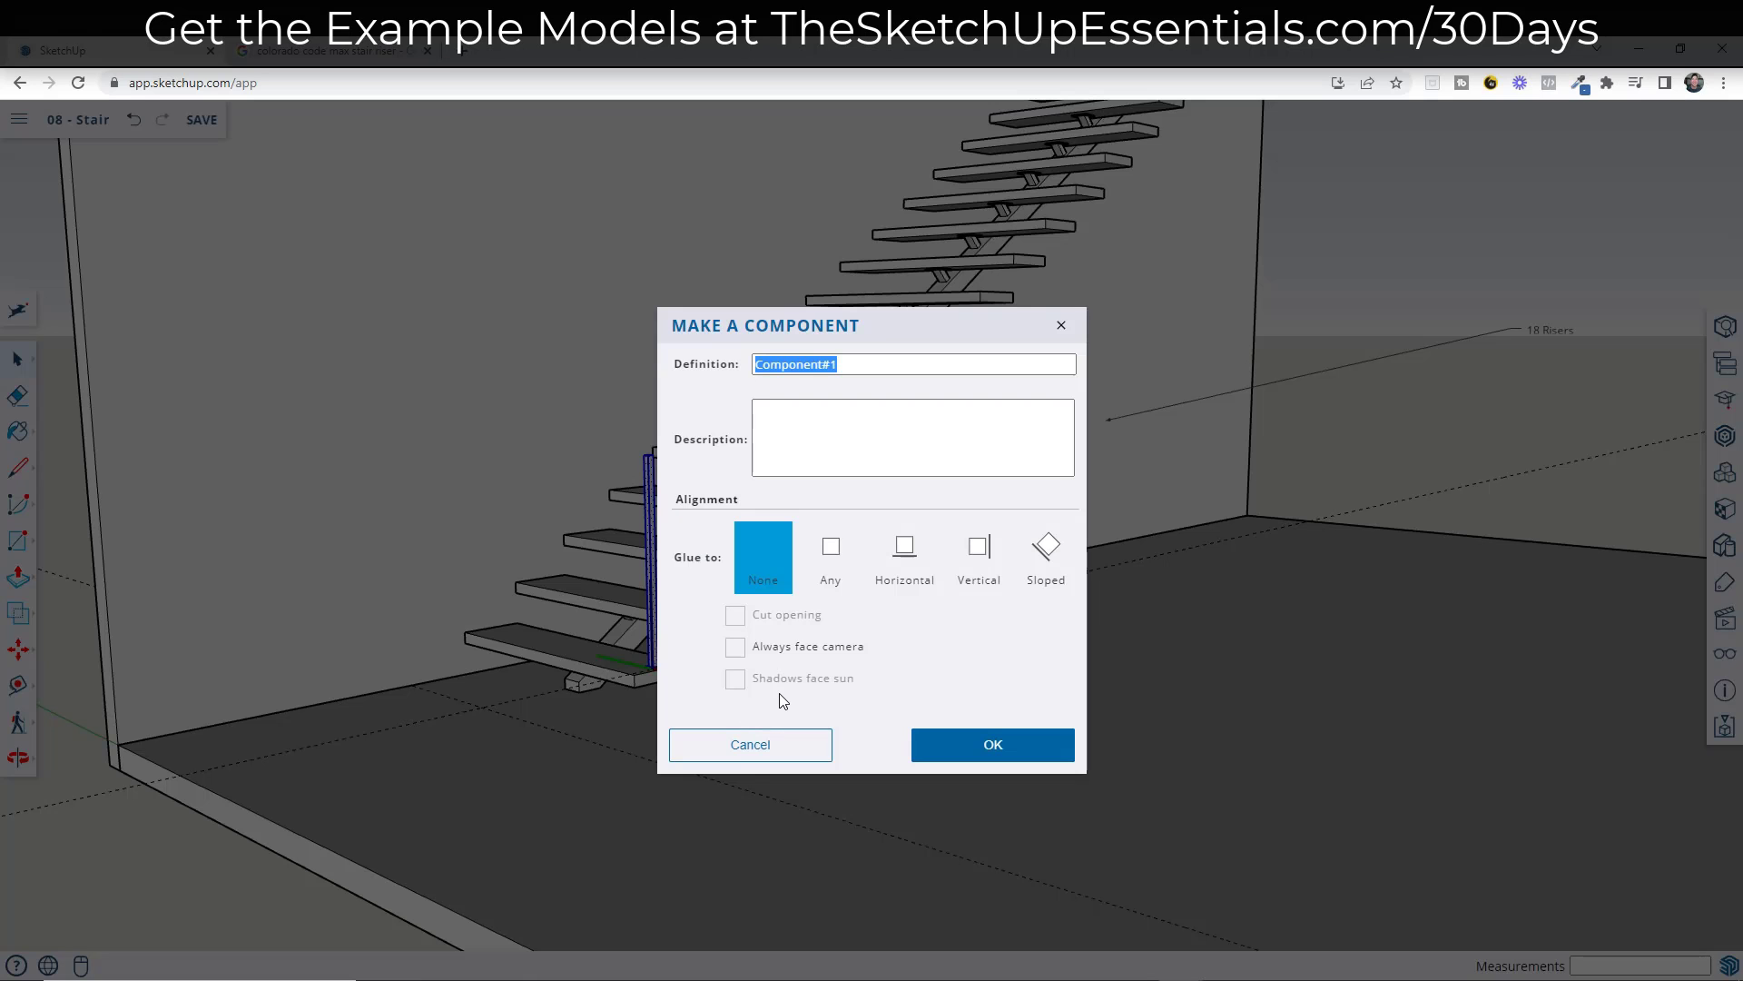
{"action": "type", "text": "Rail Base"}
{"action": "key", "text": "Return"}
{"action": "scroll", "coordinate": [744, 683], "scroll_direction": "up", "scroll_amount": 2}
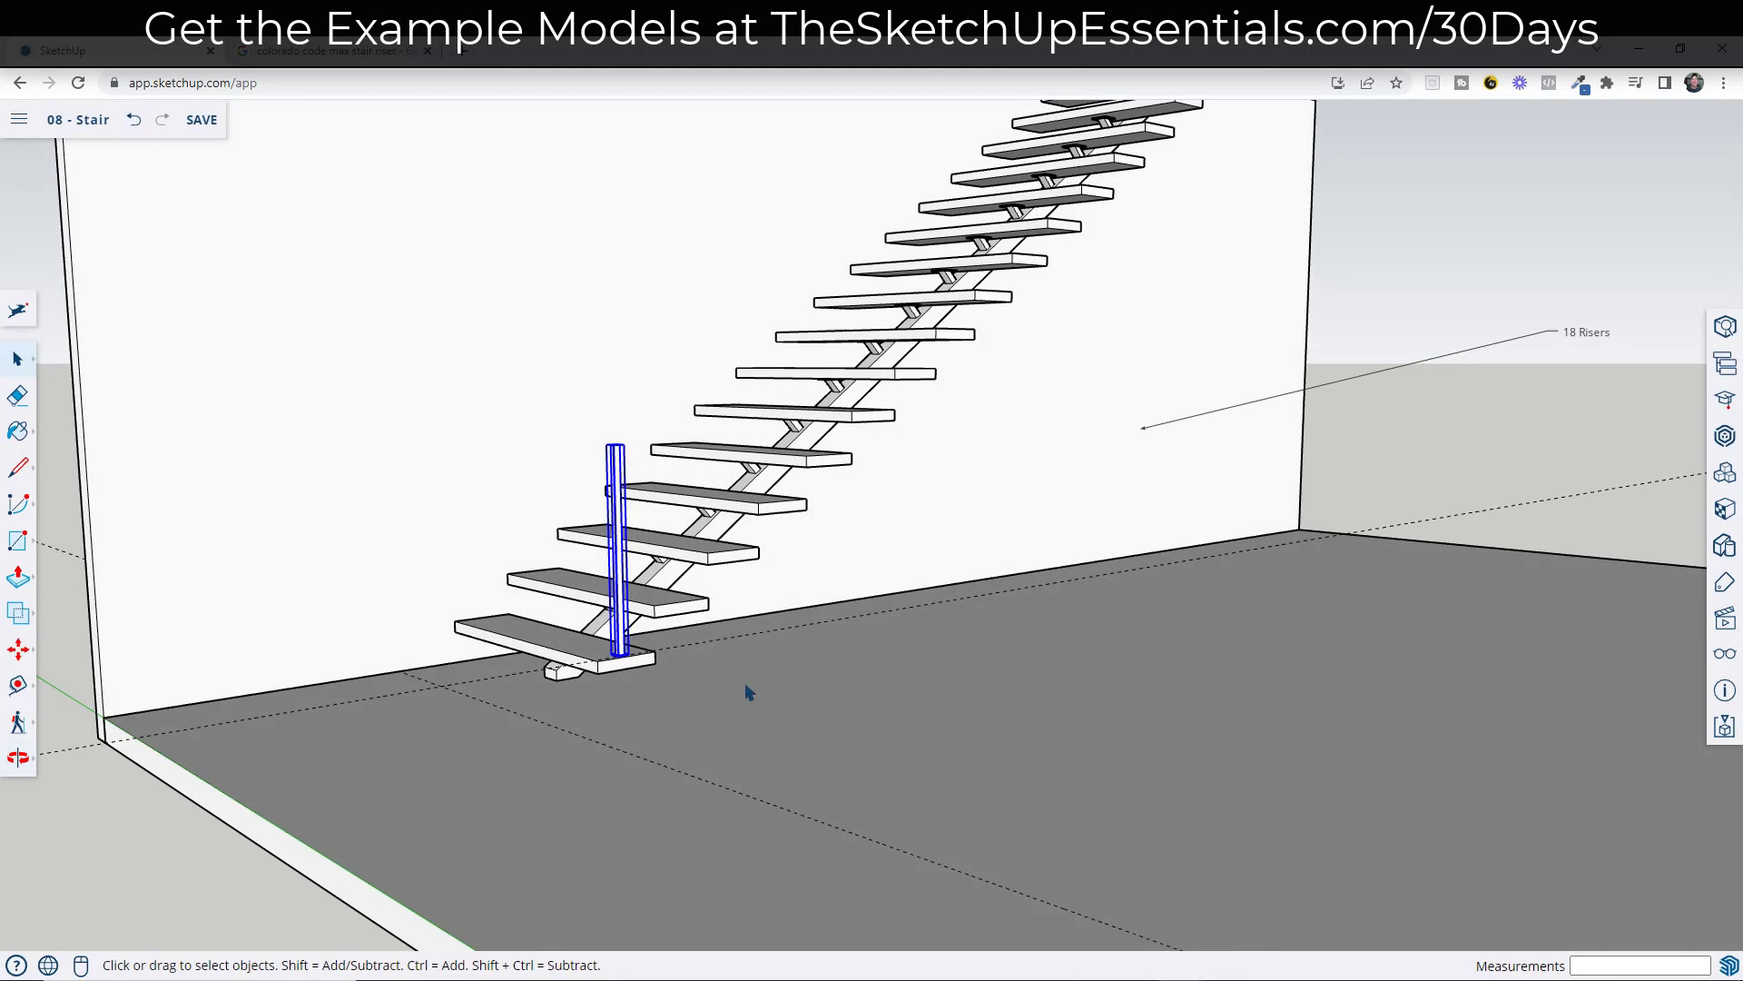
- Copy the Rail Base post from the lowest tread to the matching position on the top tread, using its base plate as reference
{"action": "key", "text": "m"}
{"action": "scroll", "coordinate": [572, 634], "scroll_direction": "up", "scroll_amount": 5}
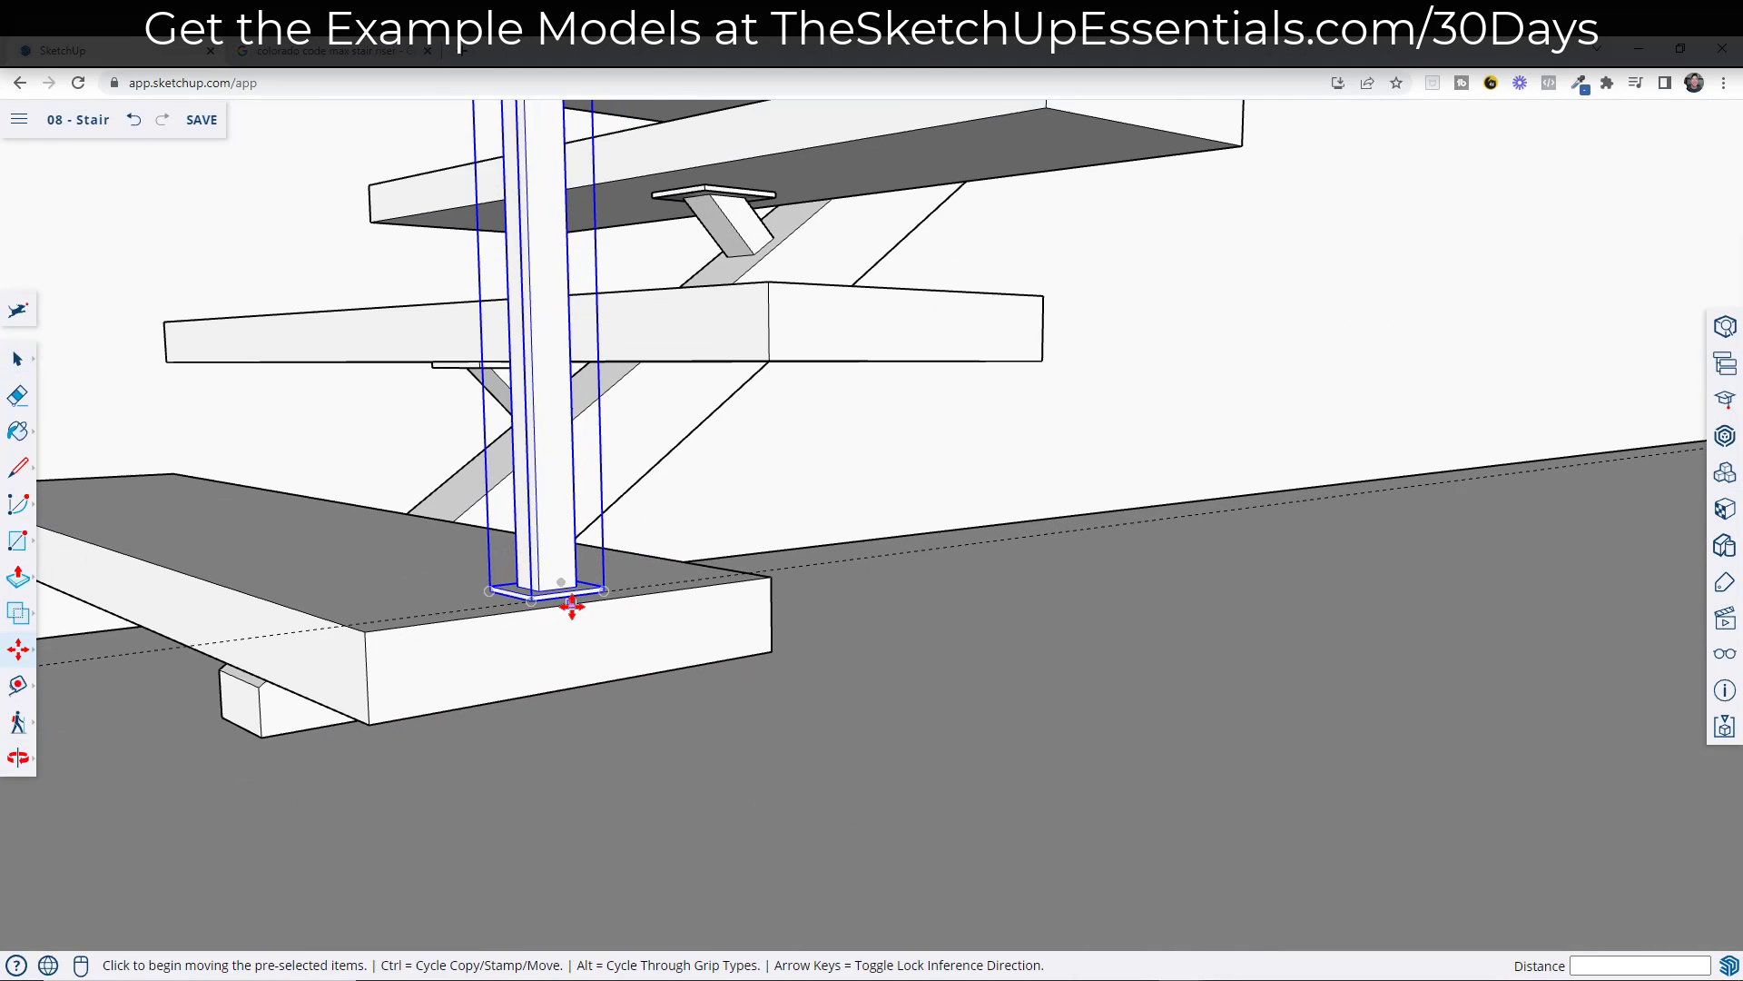
{"action": "key", "text": "ctrl"}
{"action": "left_click", "coordinate": [585, 601]}
{"action": "scroll", "coordinate": [585, 601], "scroll_direction": "down", "scroll_amount": 10}
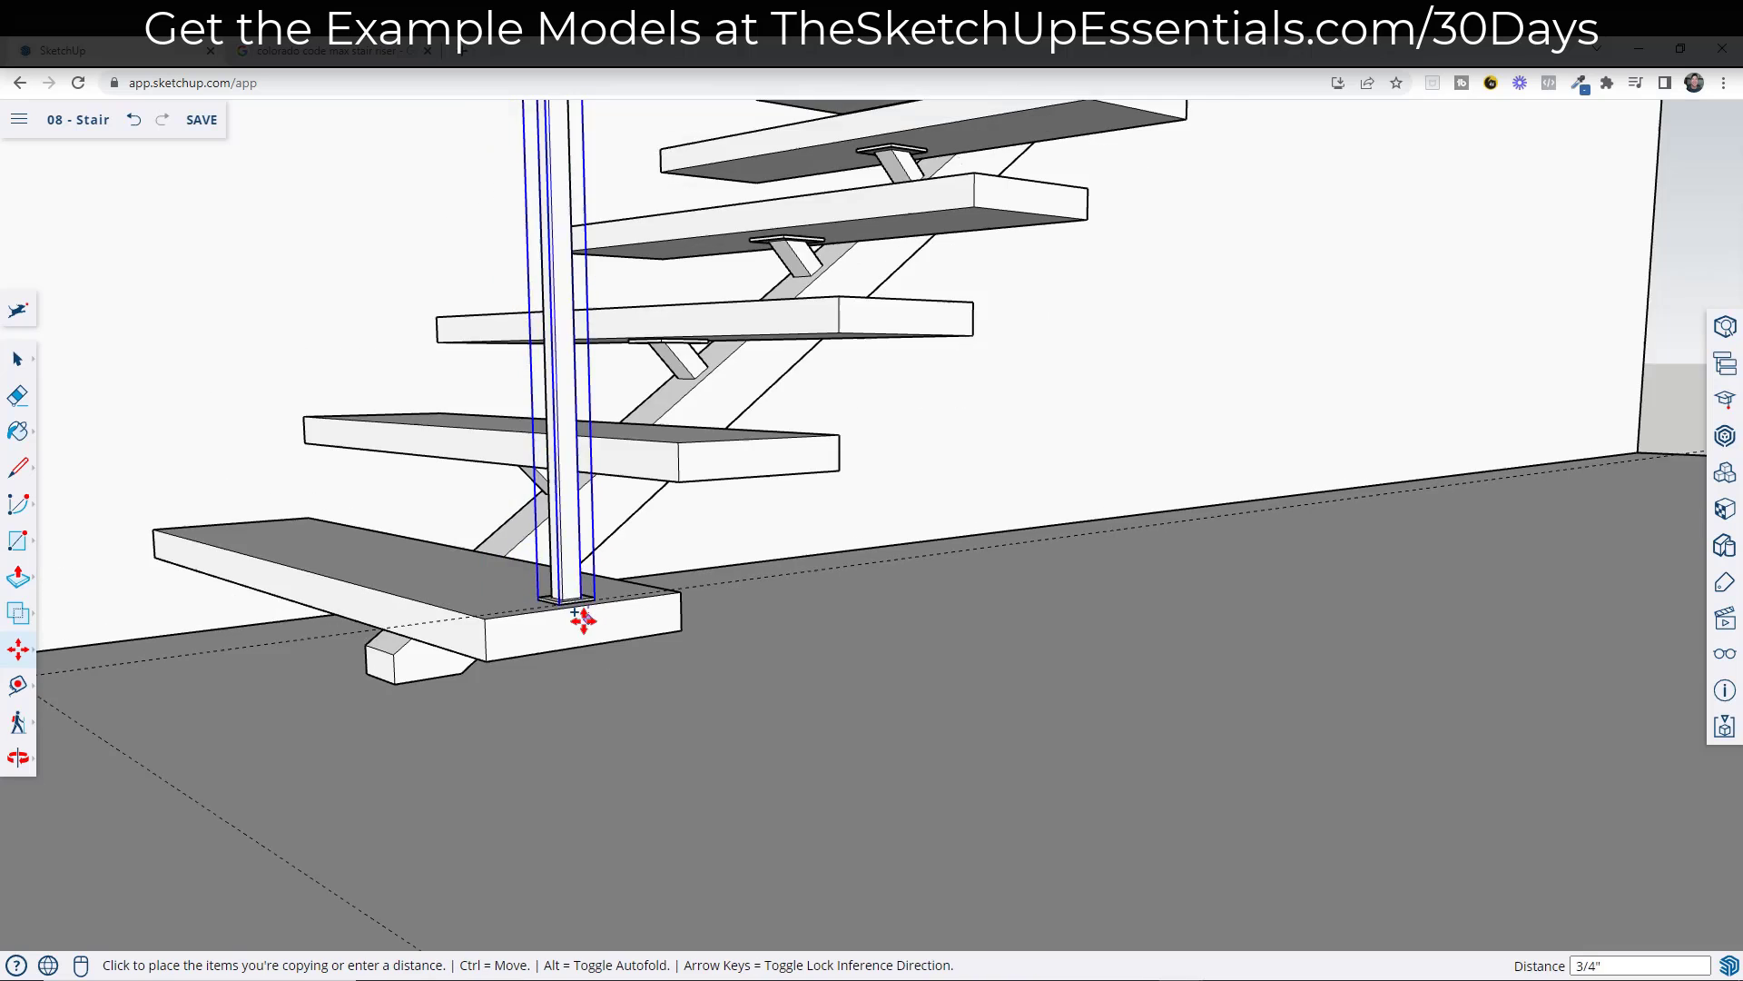
{"action": "scroll", "coordinate": [702, 439], "scroll_direction": "up", "scroll_amount": 8}
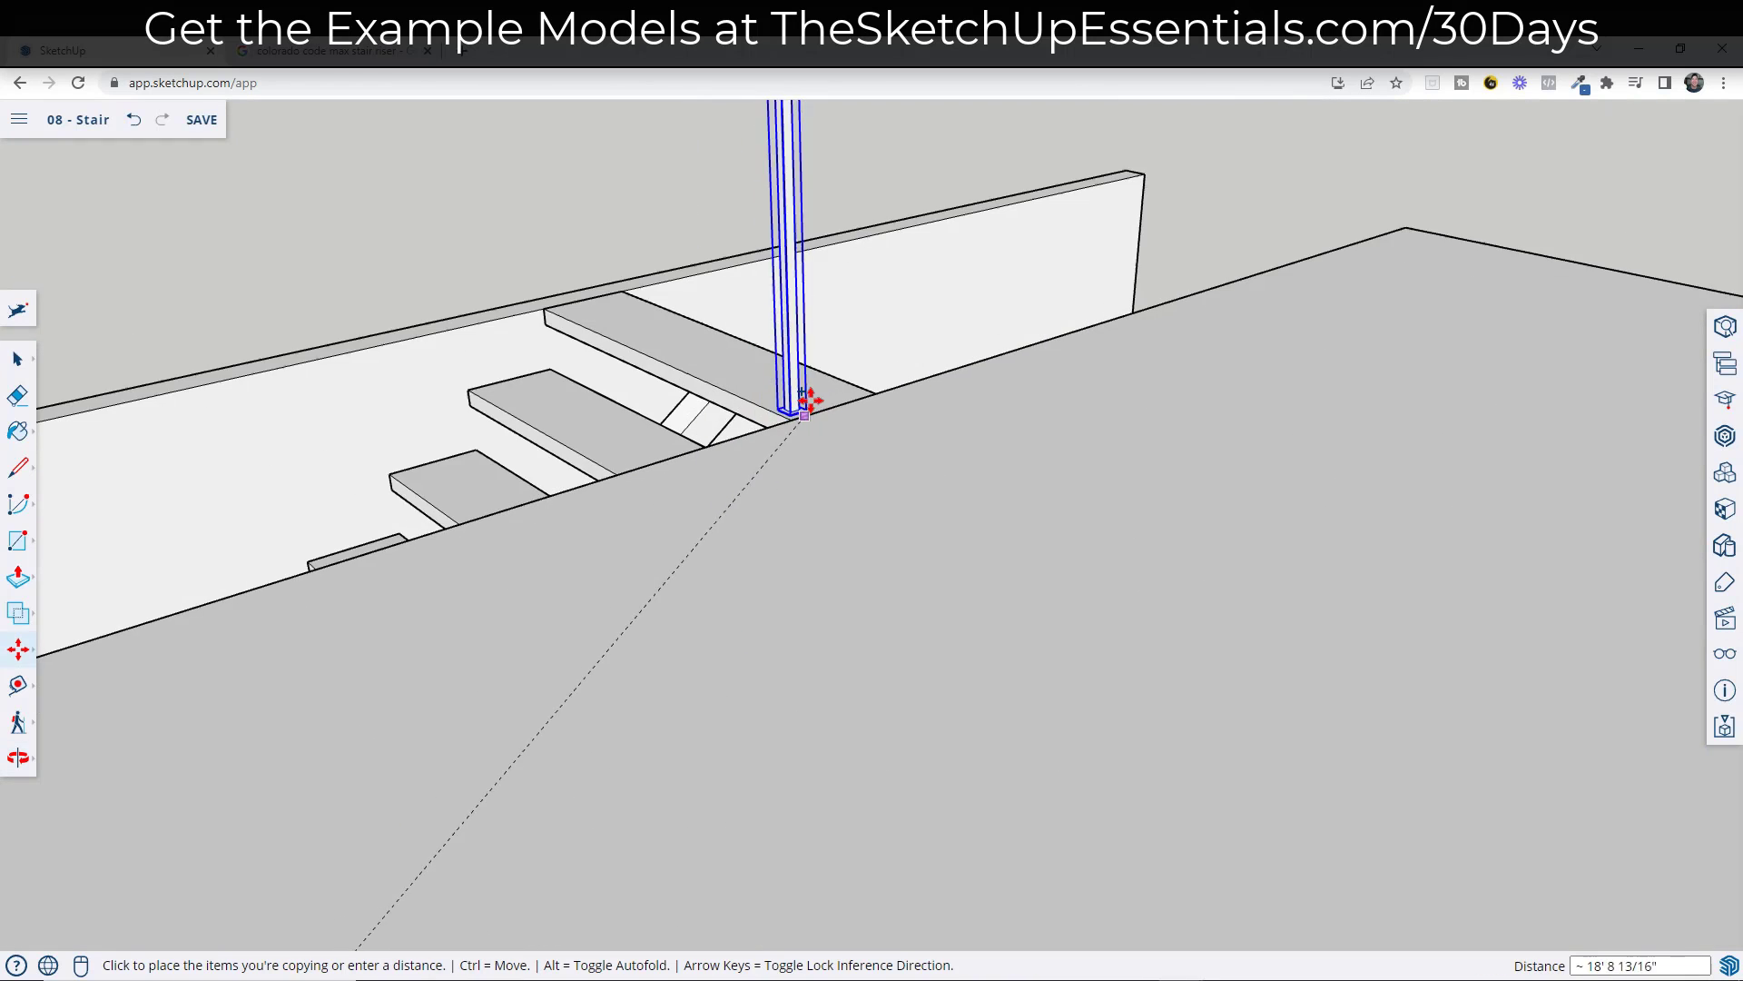
{"action": "left_click", "coordinate": [849, 413]}
{"action": "scroll", "coordinate": [1007, 349], "scroll_direction": "down", "scroll_amount": 6}
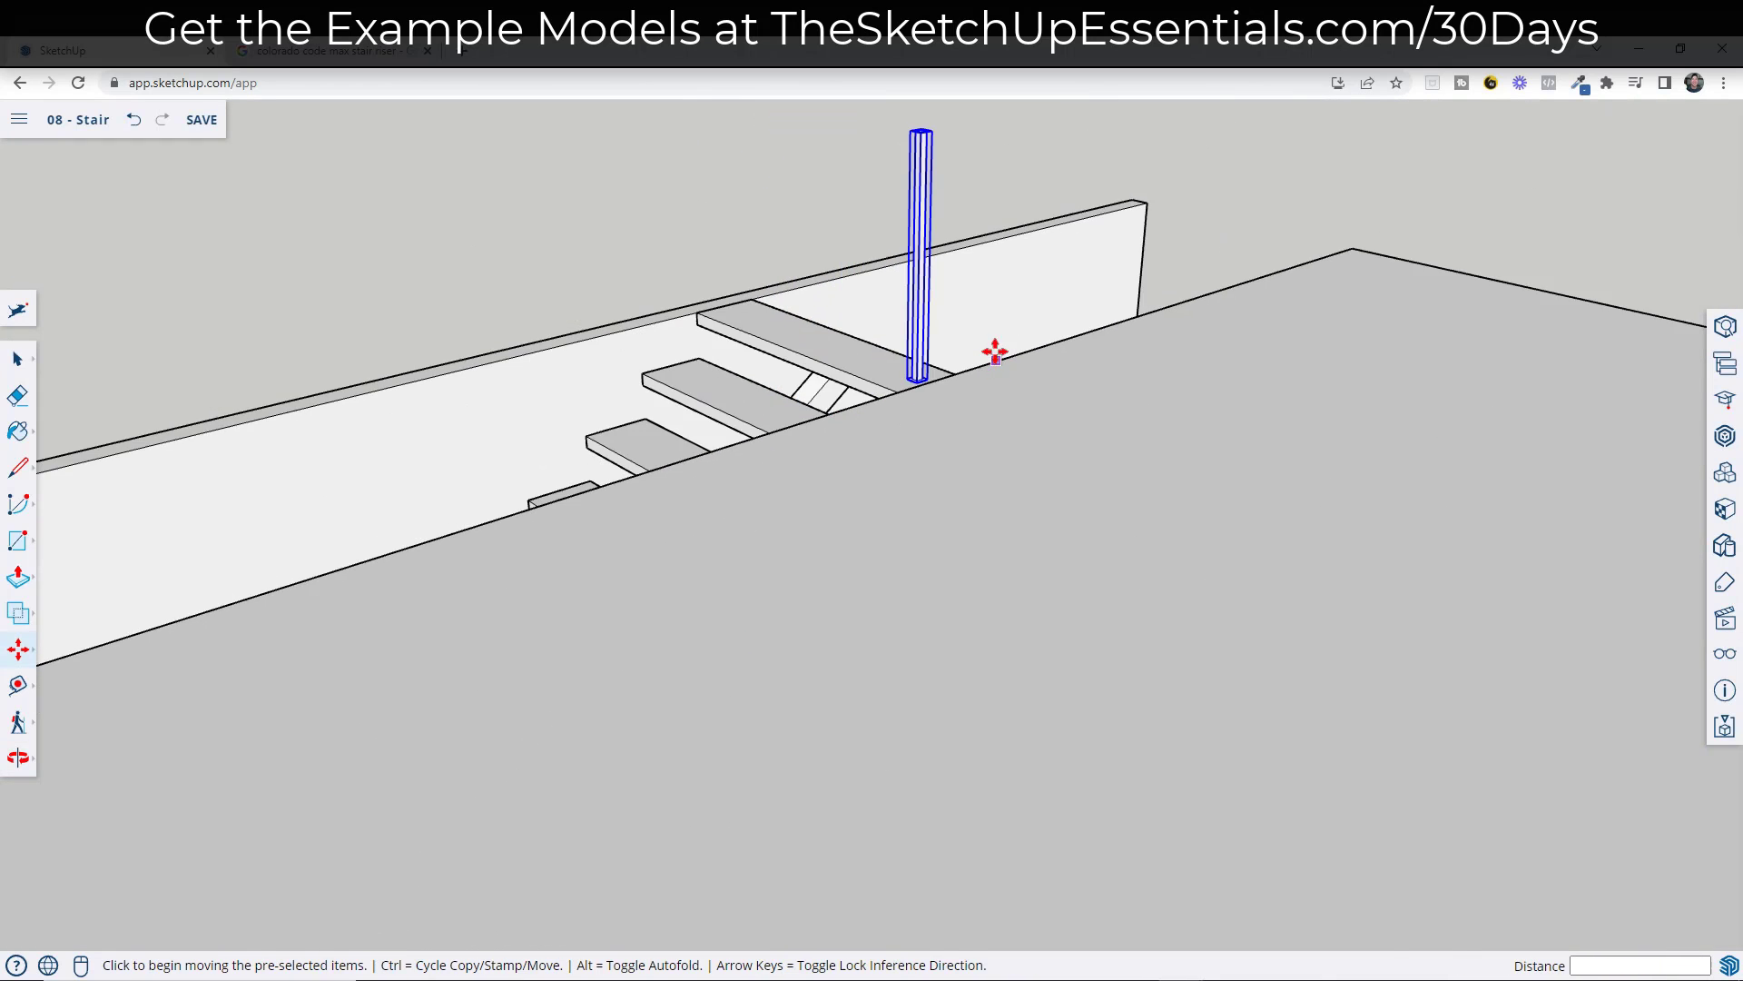
{"action": "middle_click_drag", "start_coordinate": [841, 658], "coordinate": [976, 396]}
{"action": "key", "text": "space"}
- Draw a line about 18' 11 15/16" long from the lower post's top edge midpoint to the matching midpoint on the upper post
{"action": "scroll", "coordinate": [764, 690], "scroll_direction": "up", "scroll_amount": 8}
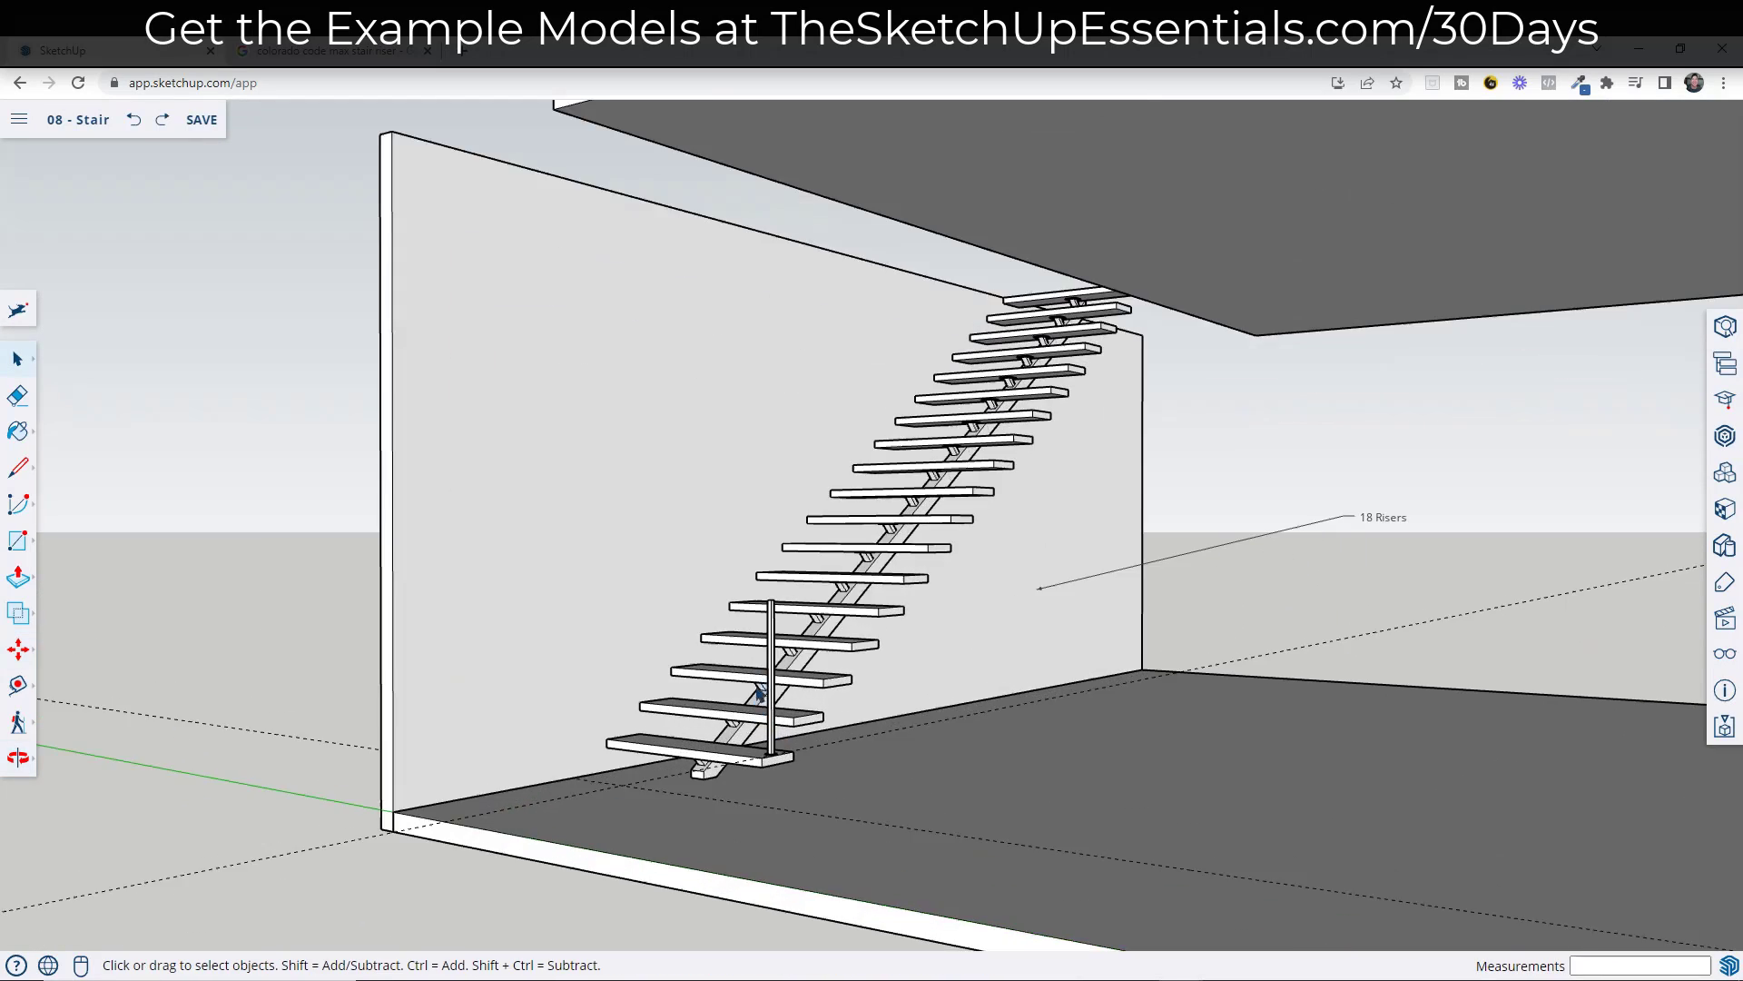
{"action": "middle_click_drag", "start_coordinate": [771, 566], "coordinate": [834, 635]}
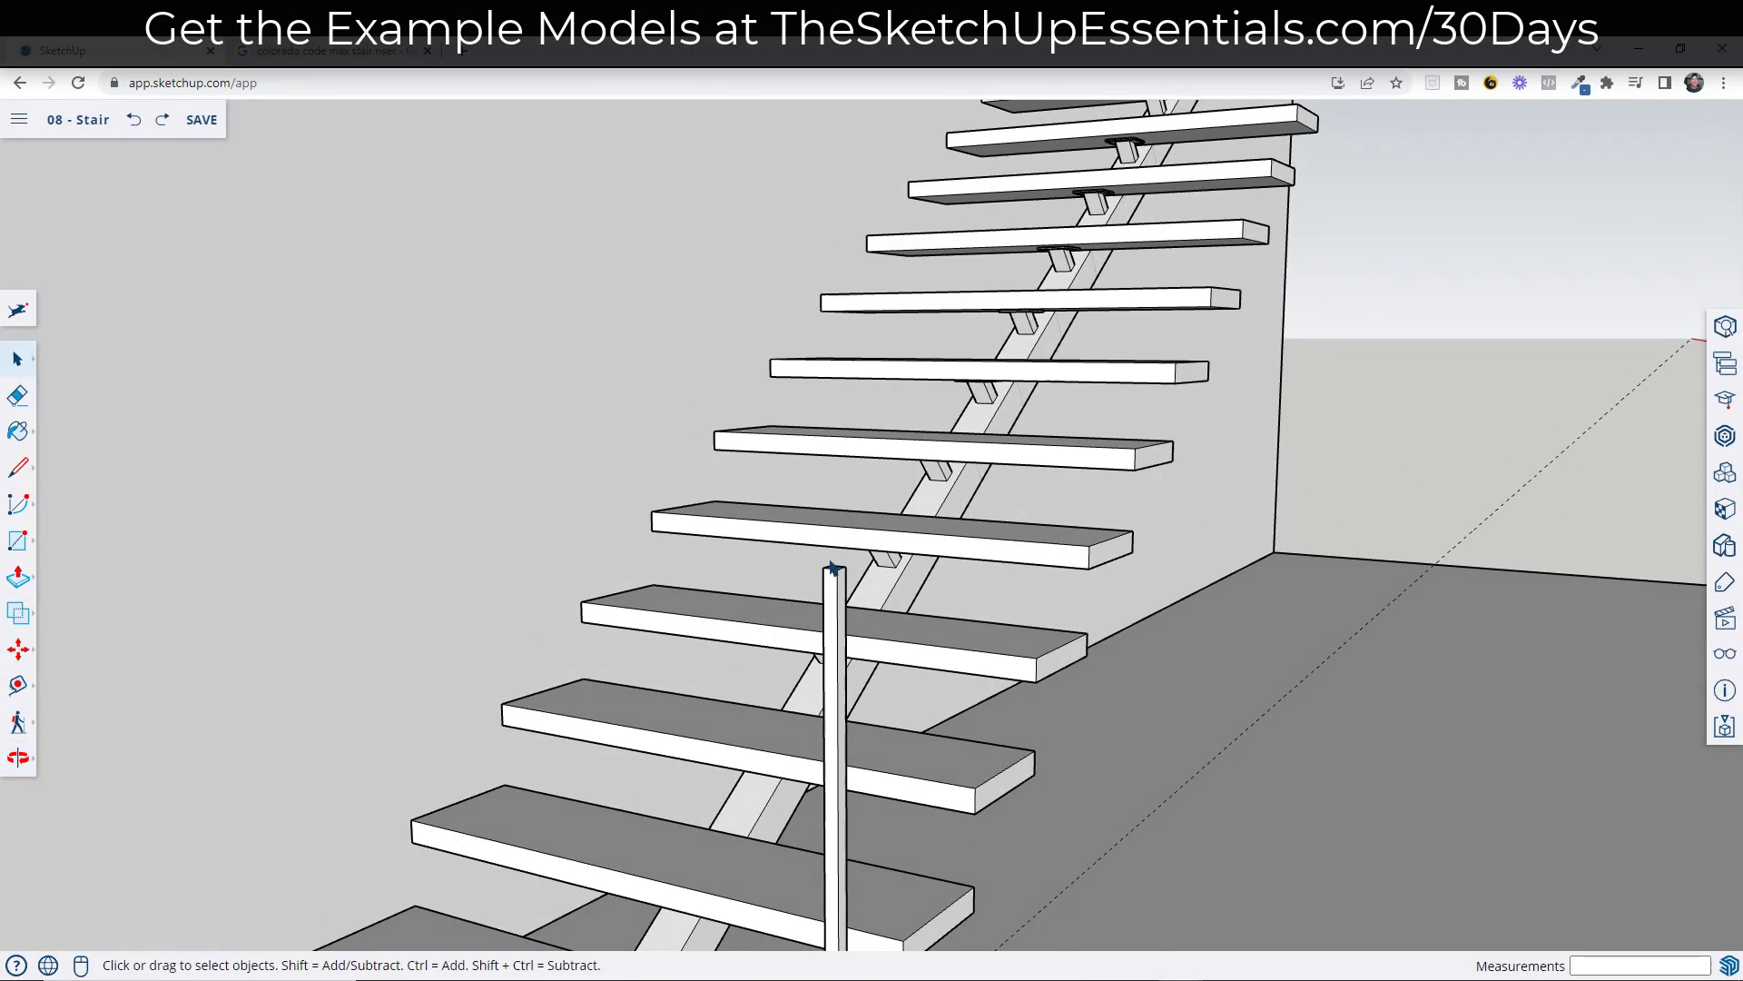
{"action": "scroll", "coordinate": [851, 591], "scroll_direction": "up", "scroll_amount": 5}
{"action": "key", "text": "l"}
{"action": "scroll", "coordinate": [870, 617], "scroll_direction": "down", "scroll_amount": 5}
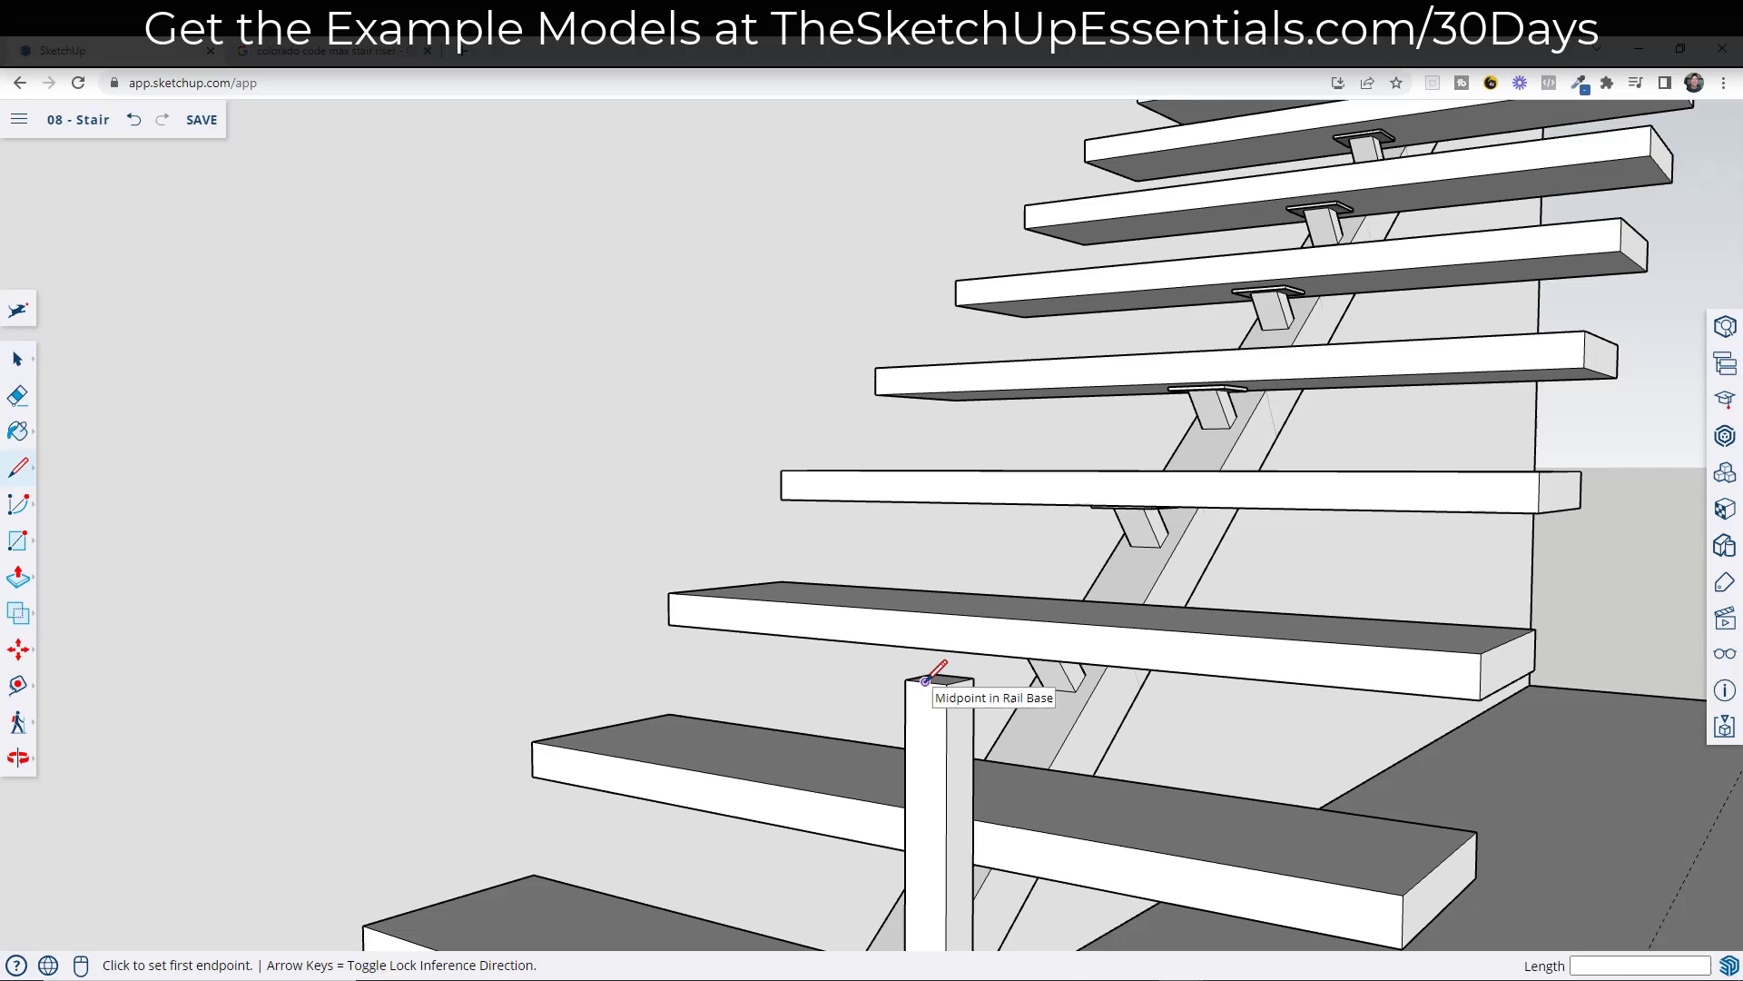
{"action": "left_click", "coordinate": [932, 687]}
{"action": "scroll", "coordinate": [923, 724], "scroll_direction": "down", "scroll_amount": 1}
{"action": "scroll", "coordinate": [903, 755], "scroll_direction": "down", "scroll_amount": 7}
{"action": "middle_click_drag", "start_coordinate": [1097, 705], "coordinate": [1090, 876], "text": "shift"}
{"action": "scroll", "coordinate": [1071, 657], "scroll_direction": "up", "scroll_amount": 6}
{"action": "scroll", "coordinate": [1090, 647], "scroll_direction": "up", "scroll_amount": 2}
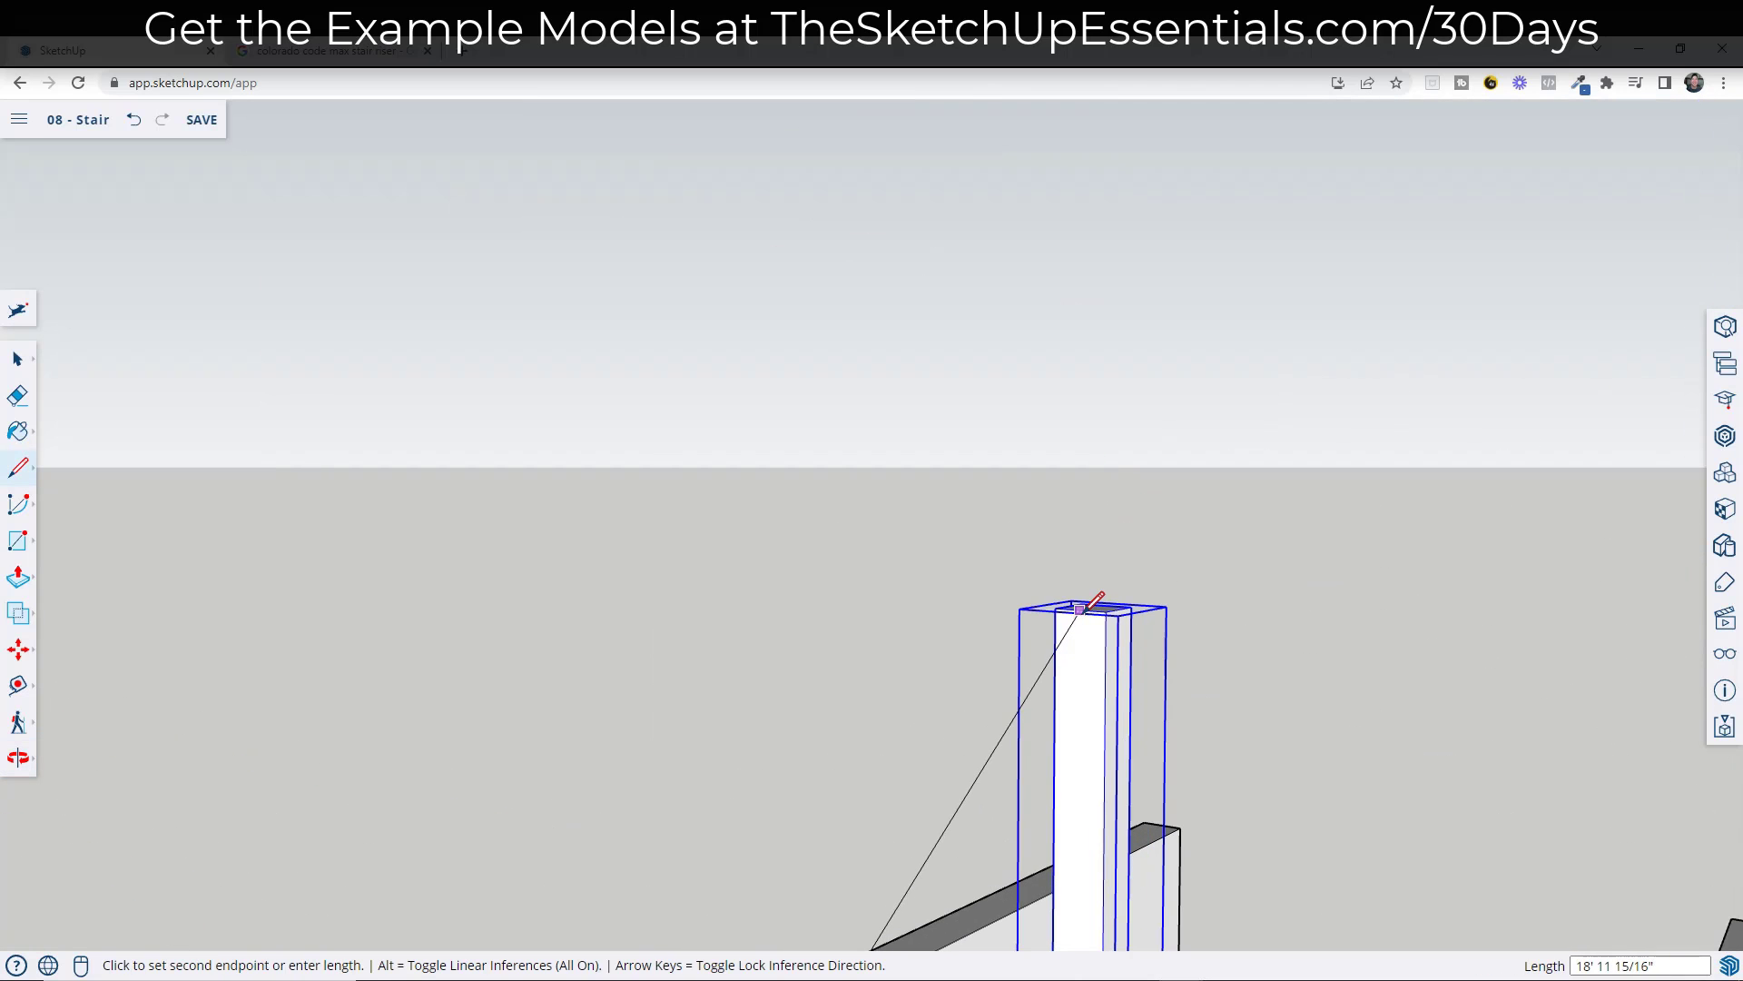
- Draw a thin upright rectangular handrail profile centred on the line's upper end, starting with a 3/4" green-axis line and about 5/16" high
{"action": "mouse_move", "coordinate": [1183, 615]}
{"action": "middle_mouse_down"}
{"action": "mouse_move", "coordinate": [1173, 674]}
{"action": "mouse_move", "coordinate": [1151, 645]}
{"action": "middle_mouse_up"}
{"action": "scroll", "coordinate": [1130, 746], "scroll_direction": "down", "scroll_amount": 2}
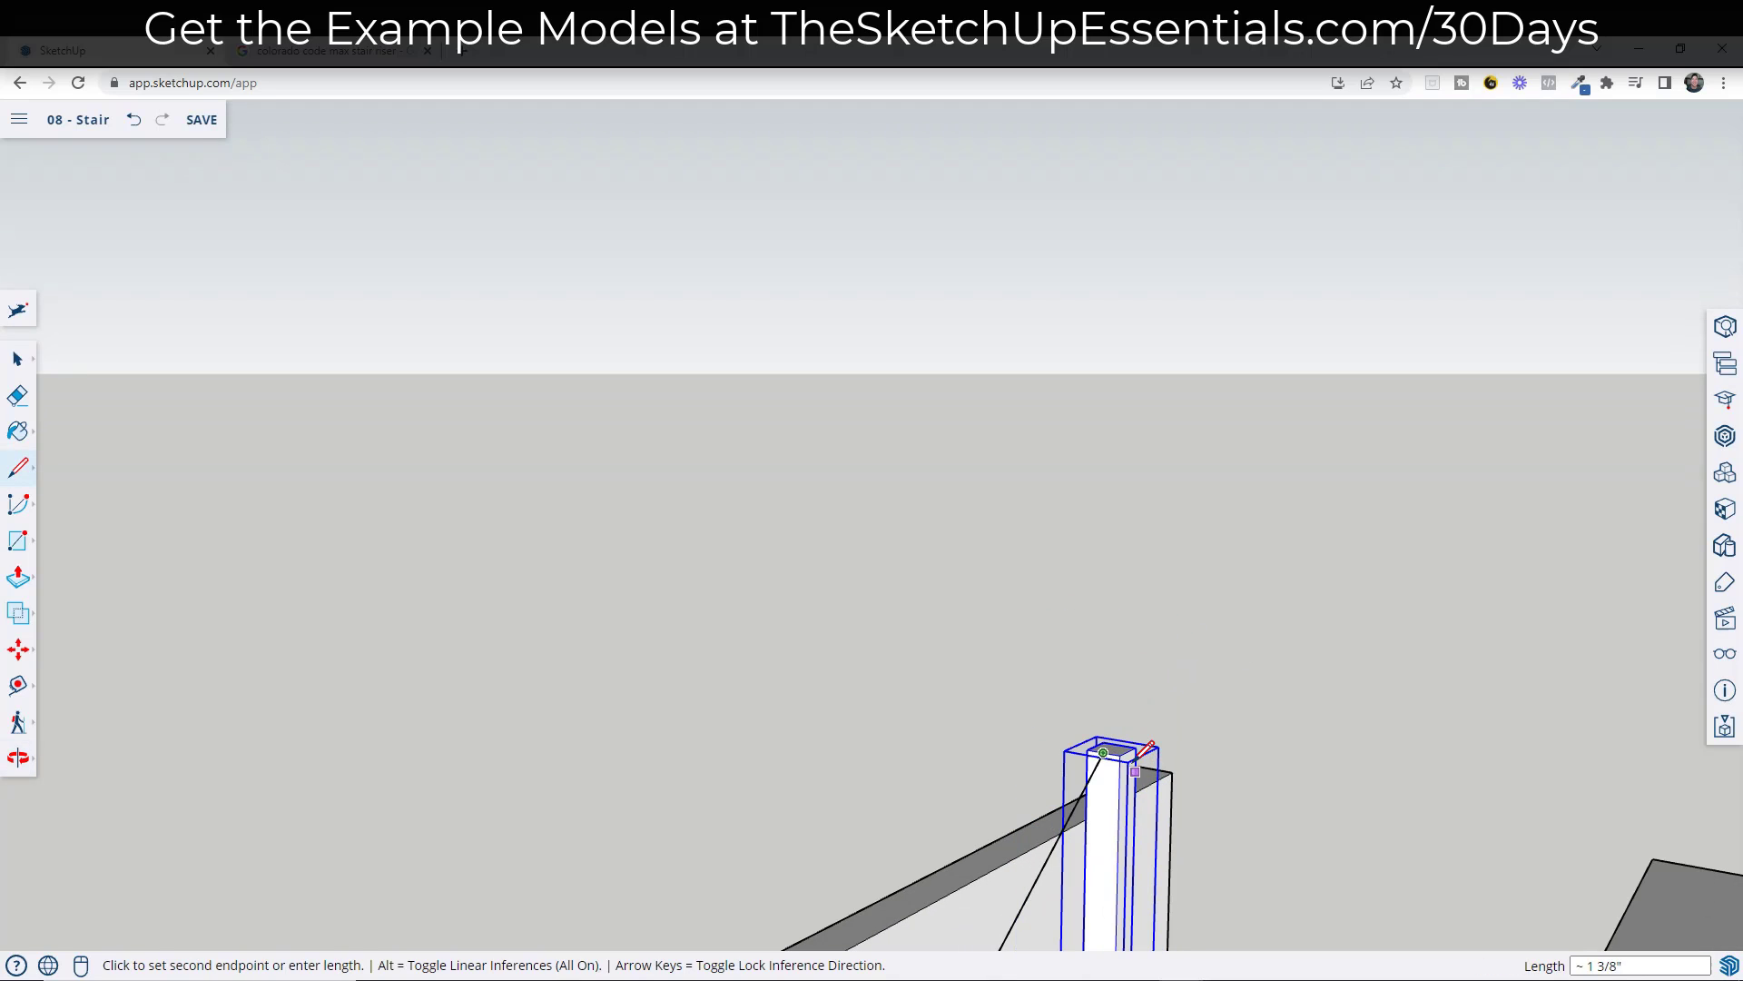
{"action": "scroll", "coordinate": [1131, 749], "scroll_direction": "up", "scroll_amount": 3}
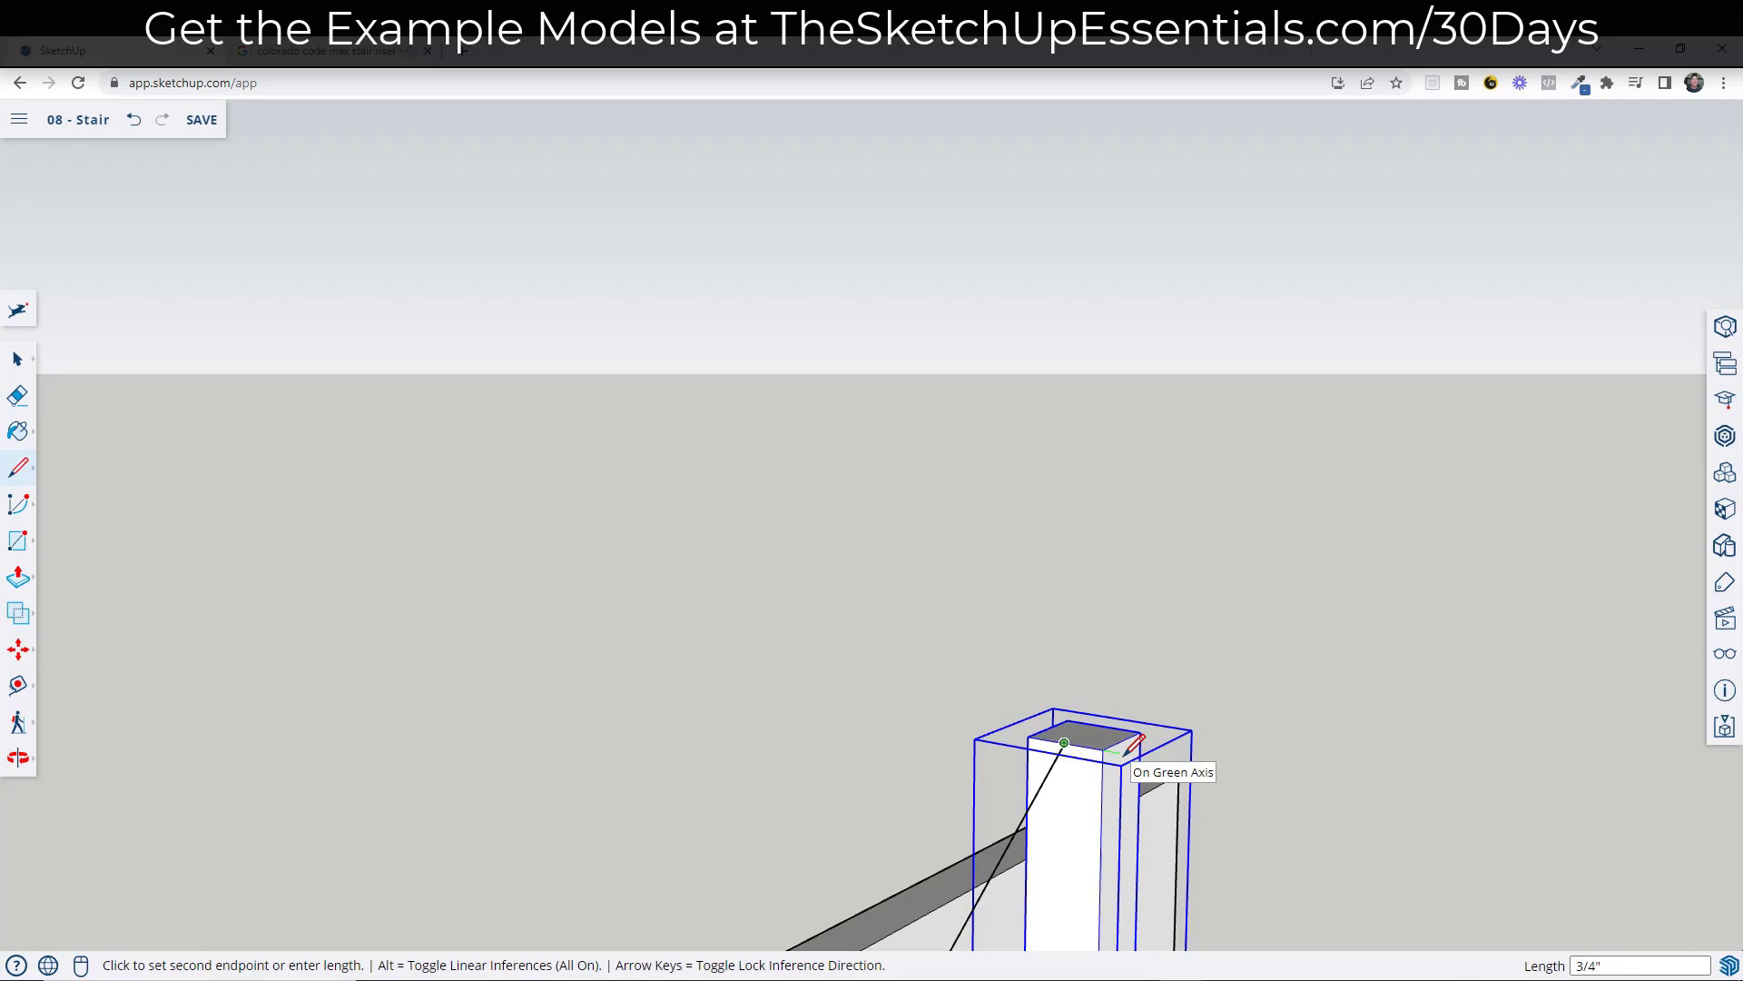
{"action": "left_click", "coordinate": [1123, 753]}
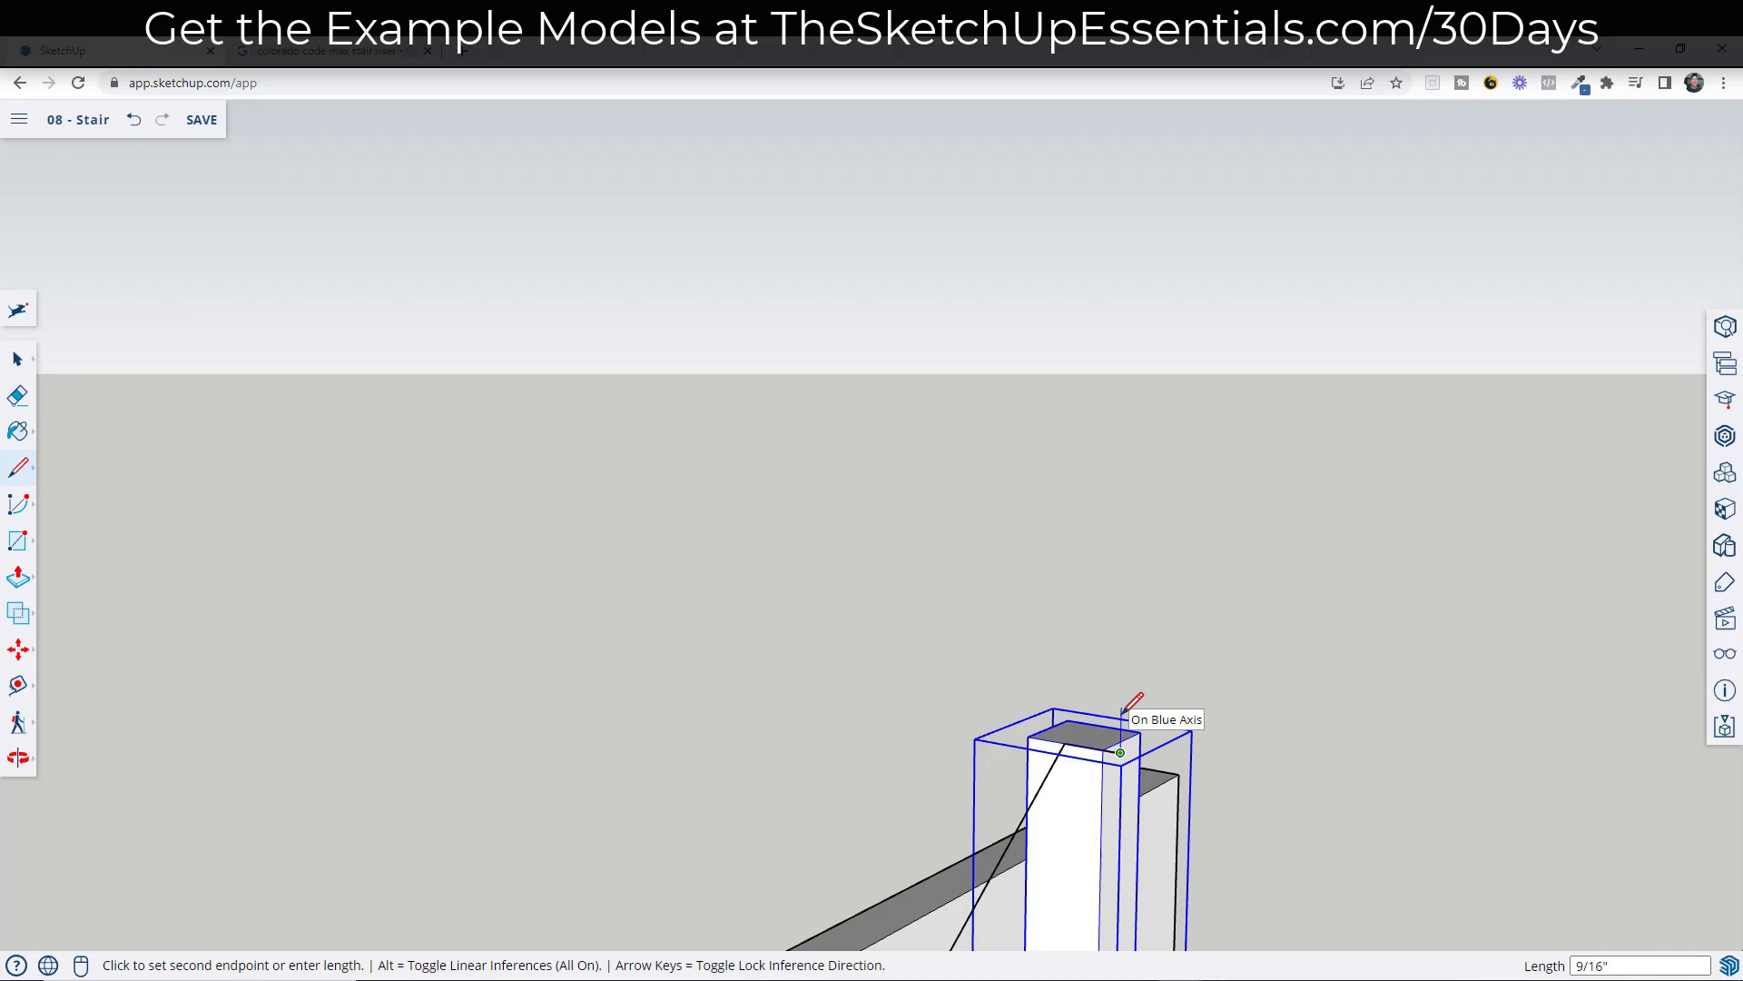
{"action": "key", "text": "Up"}
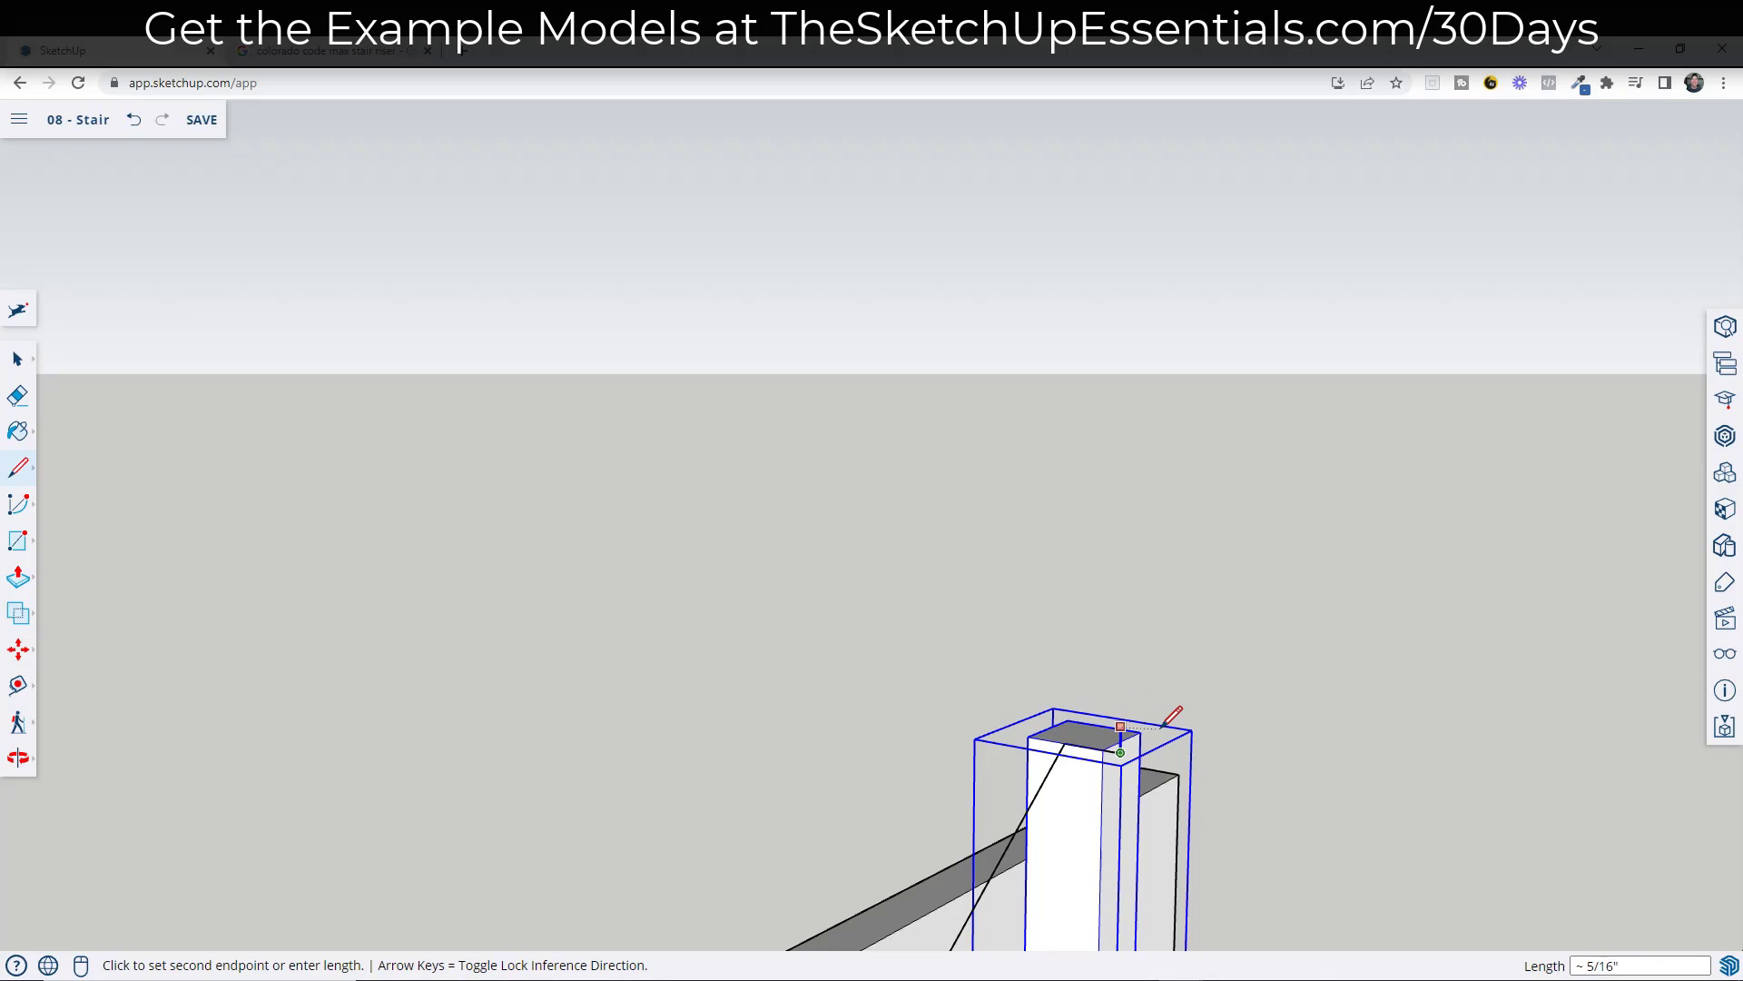
{"action": "left_click", "coordinate": [1165, 731]}
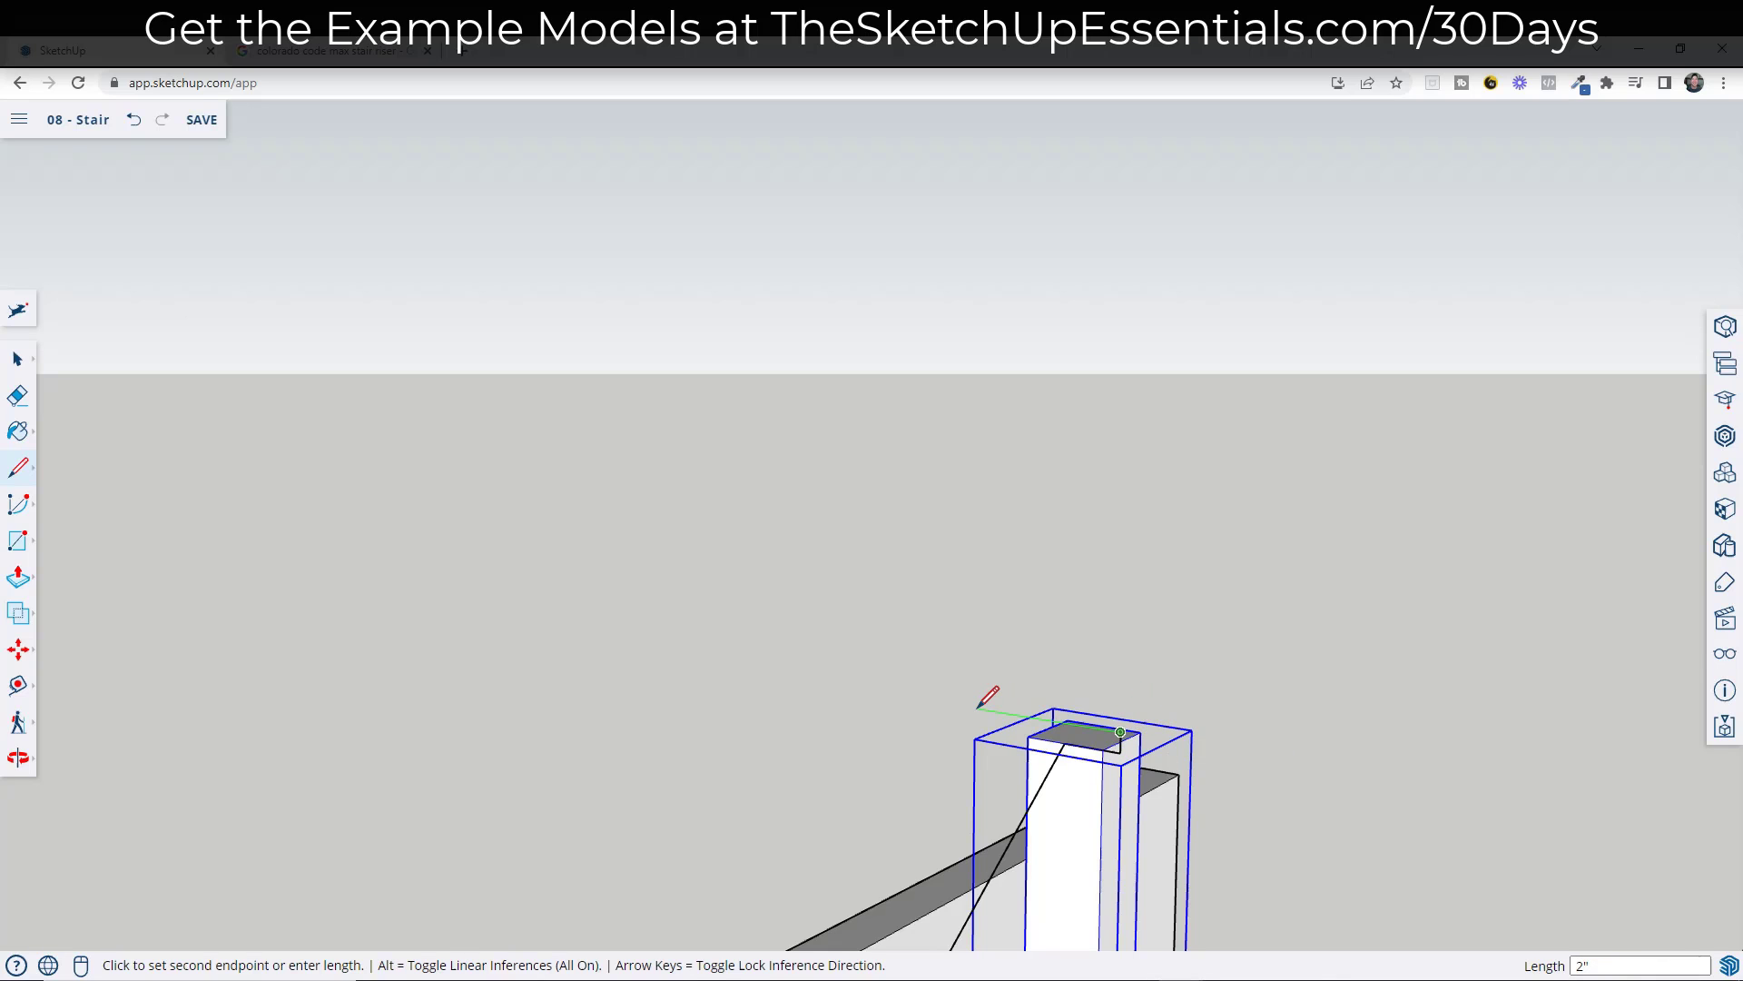
{"action": "left_click", "coordinate": [1010, 714]}
{"action": "left_click", "coordinate": [1010, 734]}
{"action": "left_click", "coordinate": [1064, 744]}
- Extrude the rectangular profile with Follow Me along the sloped line down to the lower post to form the handrail
{"action": "key", "text": "space"}
{"action": "left_click", "coordinate": [1054, 765]}
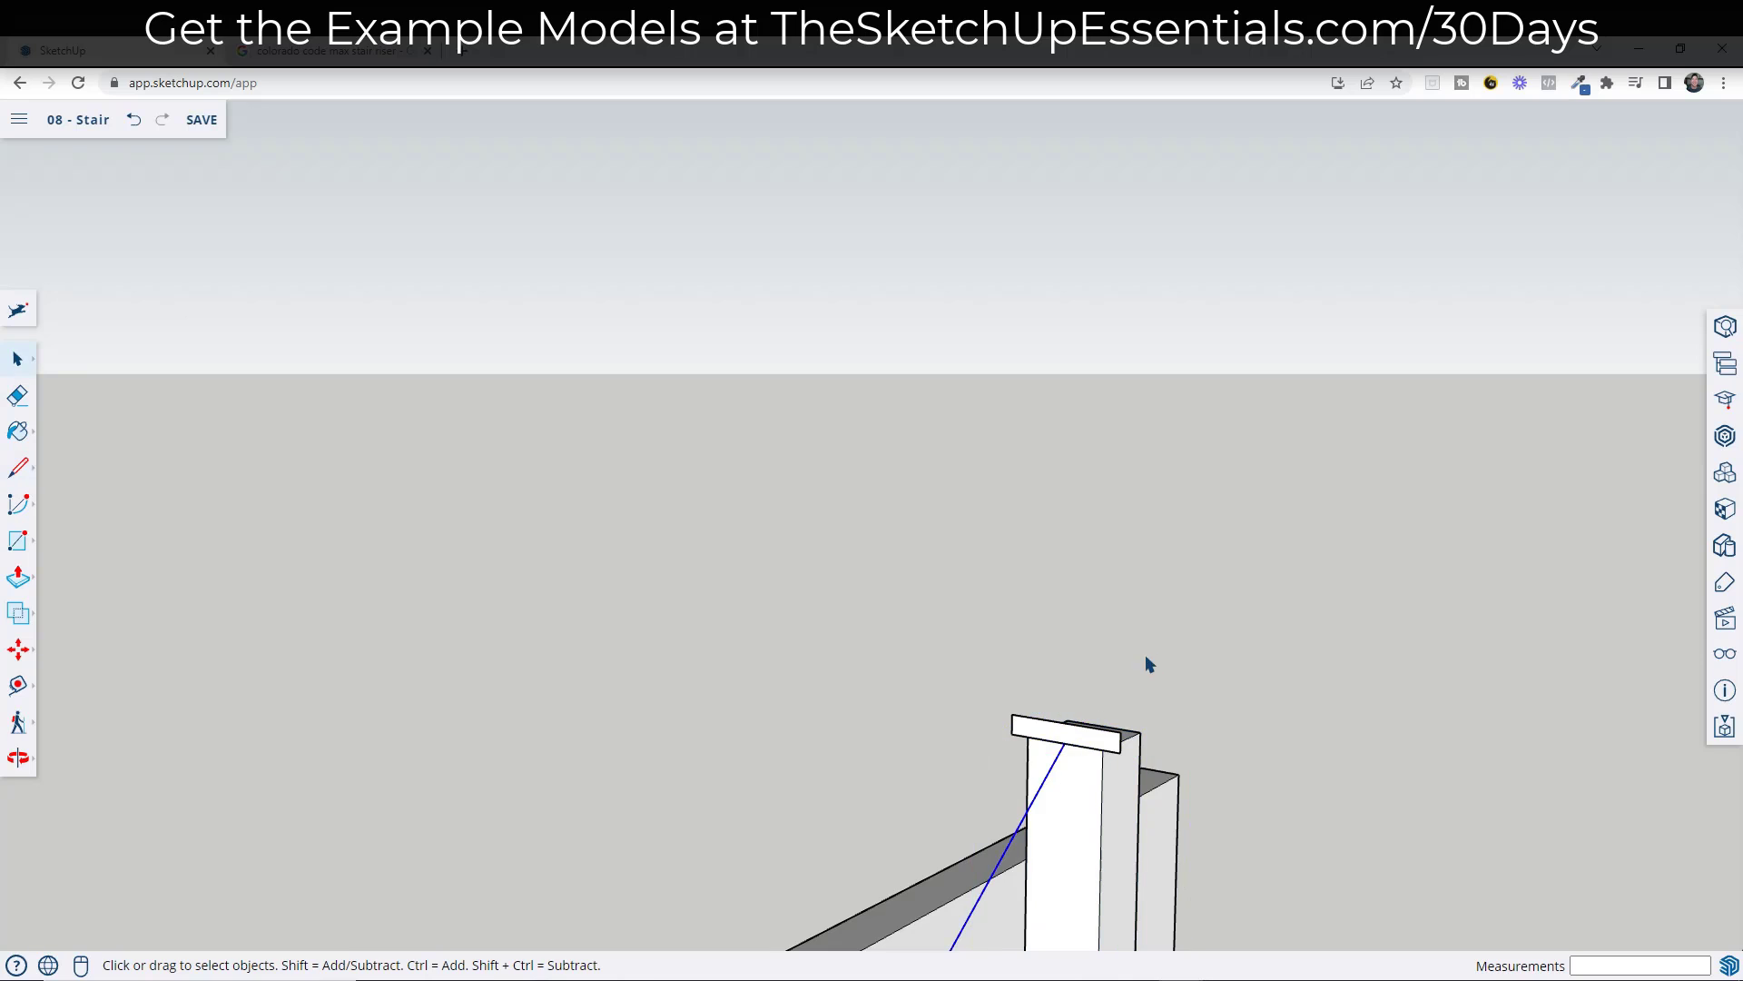
{"action": "scroll", "coordinate": [1146, 661], "scroll_direction": "down", "scroll_amount": 5}
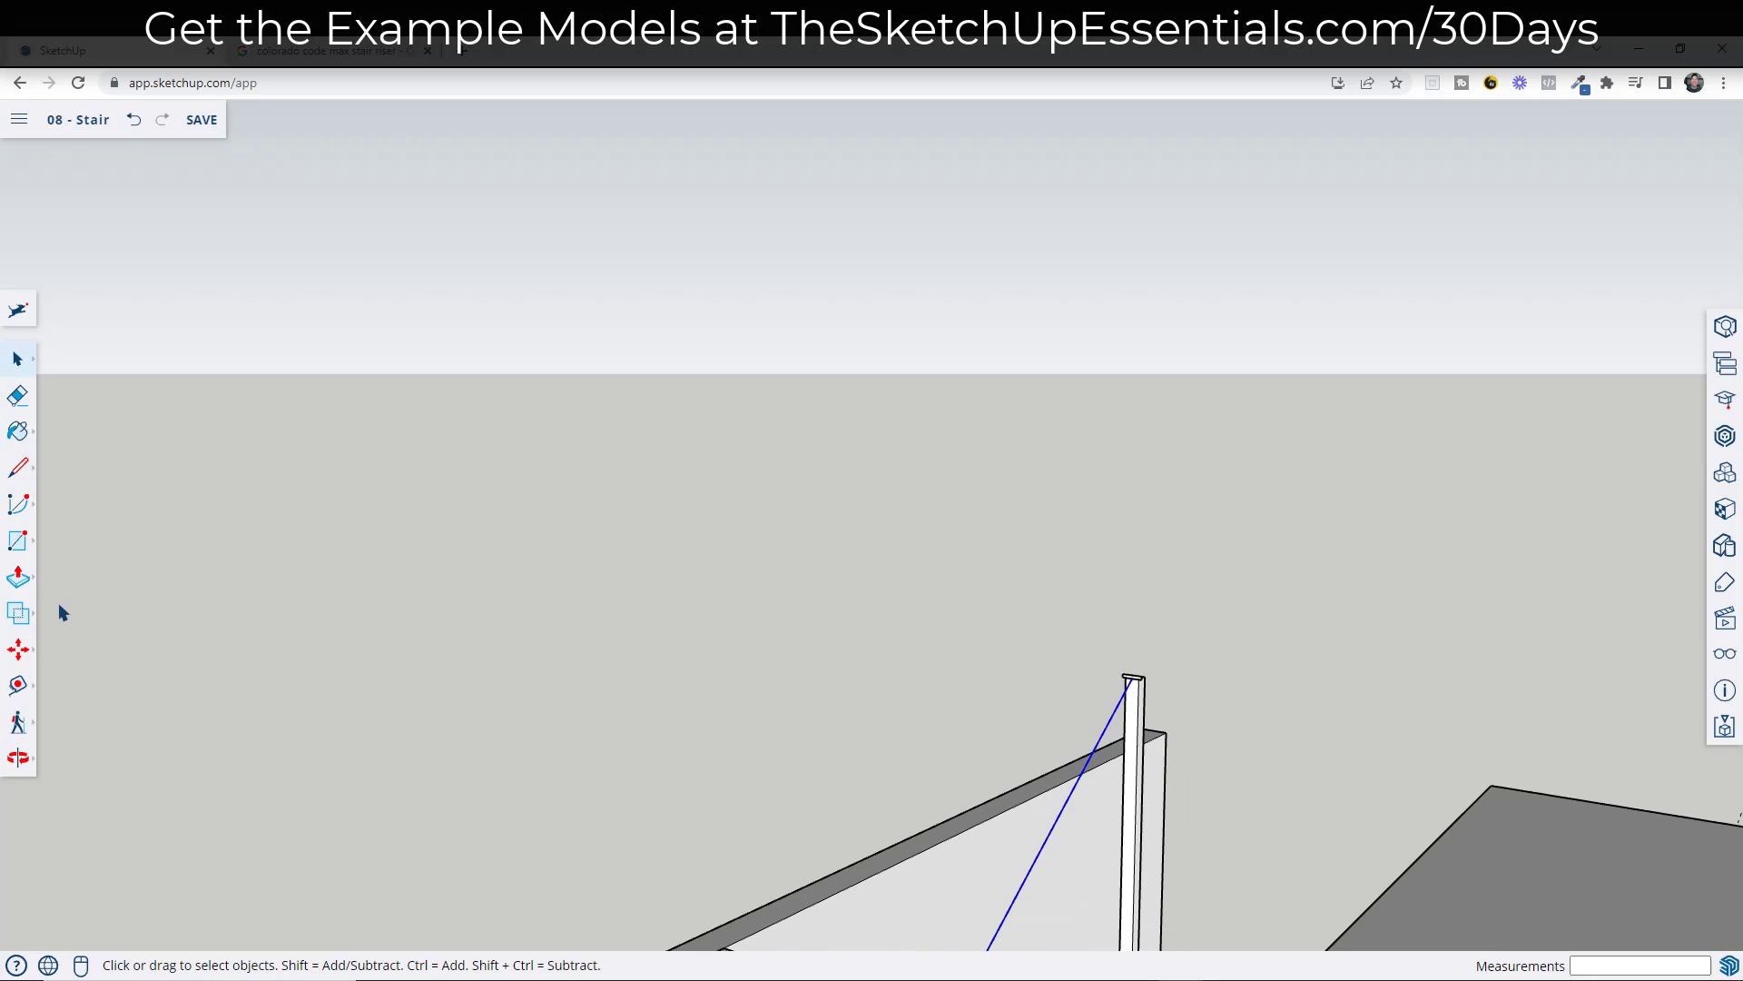
{"action": "left_click", "coordinate": [20, 584]}
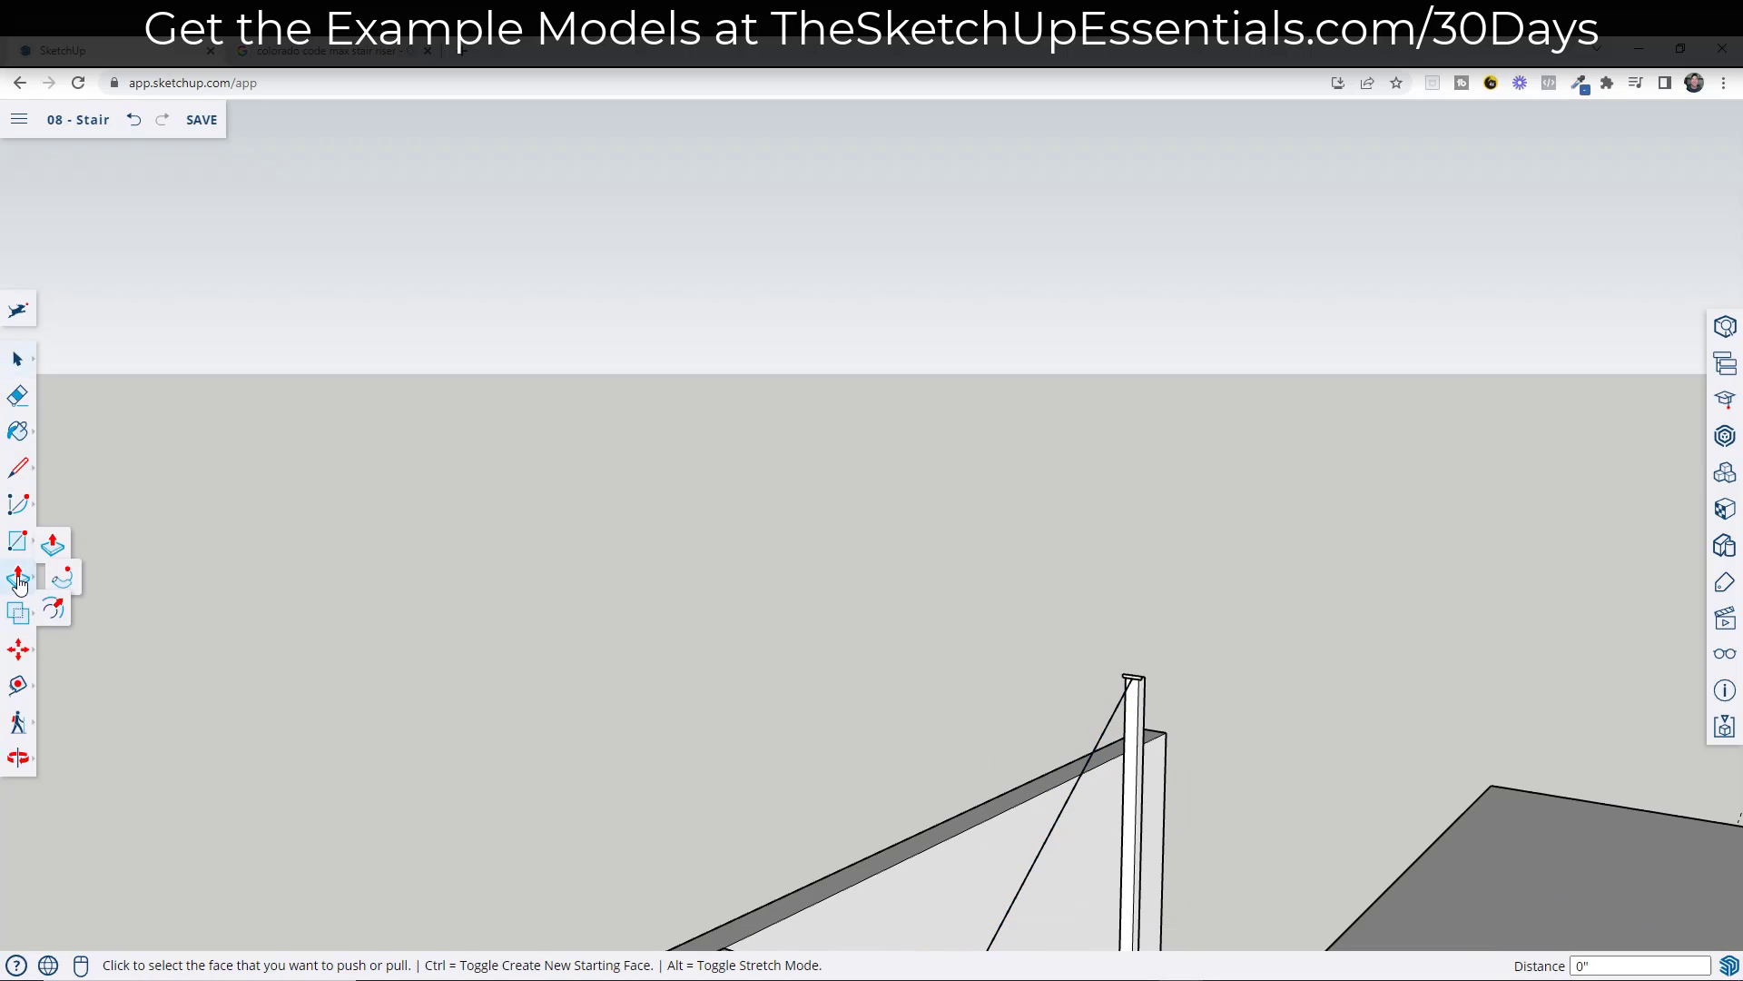
{"action": "left_click", "coordinate": [77, 601]}
{"action": "scroll", "coordinate": [1146, 682], "scroll_direction": "up", "scroll_amount": 2}
{"action": "left_click", "coordinate": [1134, 682]}
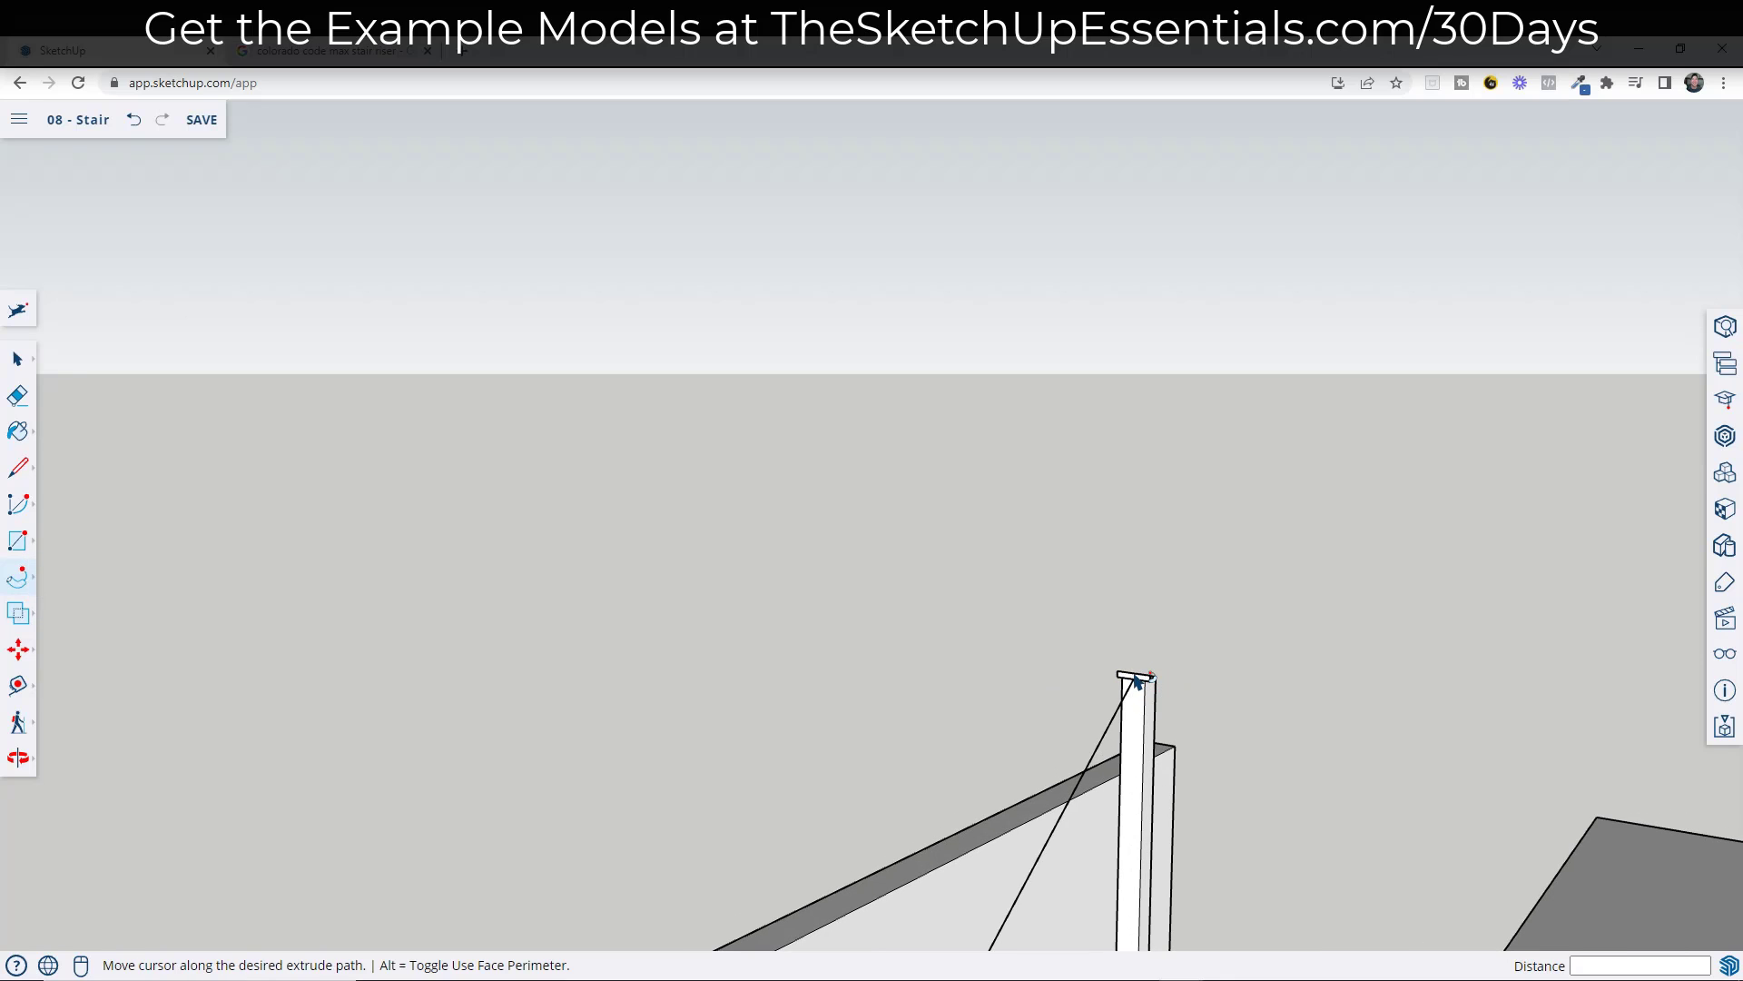
{"action": "scroll", "coordinate": [1120, 717], "scroll_direction": "down", "scroll_amount": 4}
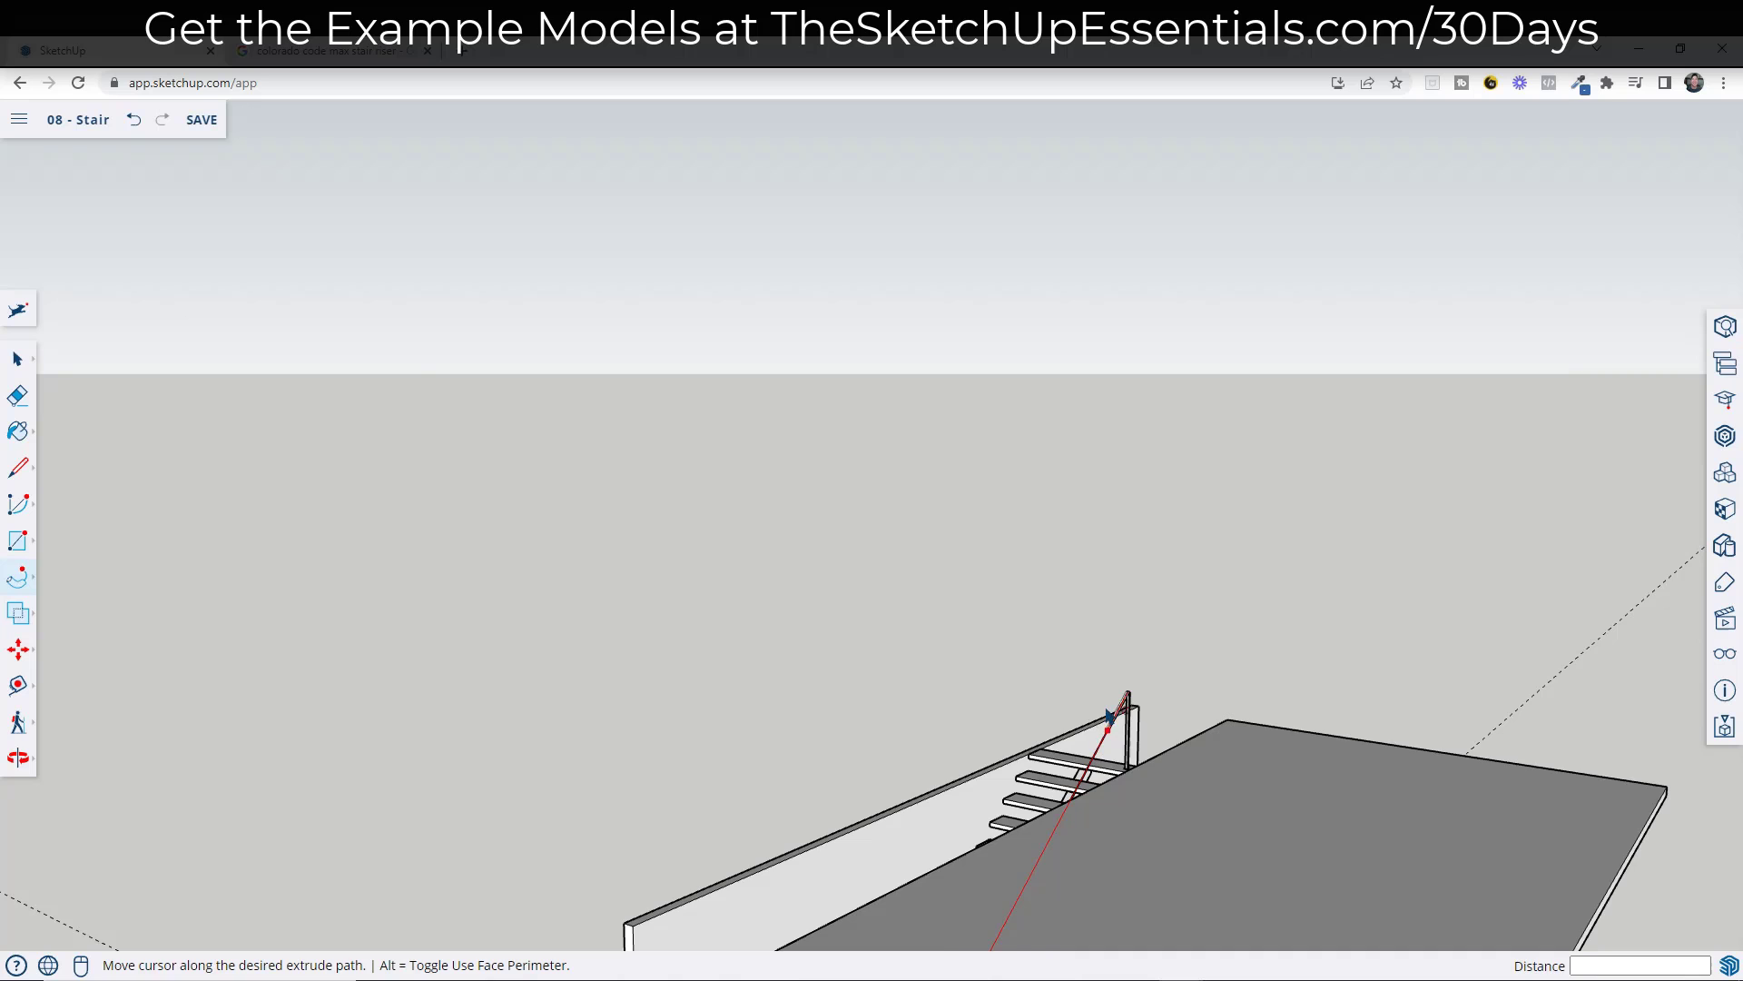
{"action": "scroll", "coordinate": [1107, 758], "scroll_direction": "down", "scroll_amount": 5}
{"action": "scroll", "coordinate": [1013, 832], "scroll_direction": "up", "scroll_amount": 2}
{"action": "scroll", "coordinate": [1014, 832], "scroll_direction": "up", "scroll_amount": 5}
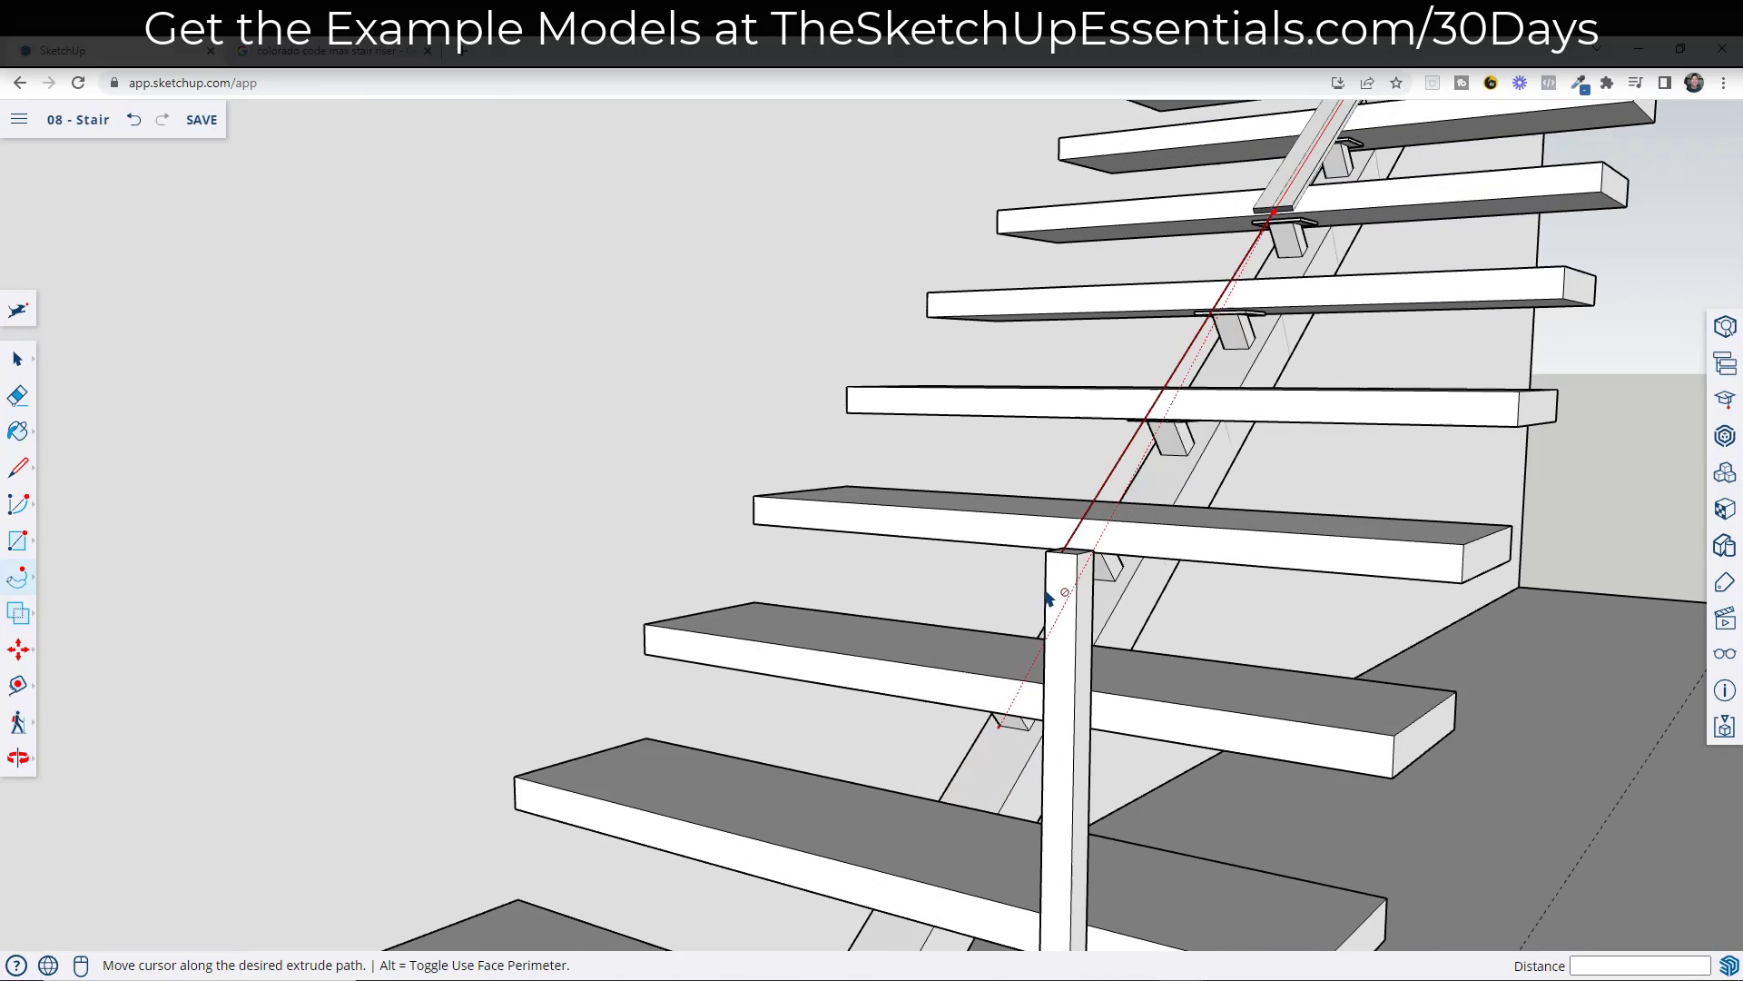
{"action": "left_click", "coordinate": [1087, 561]}
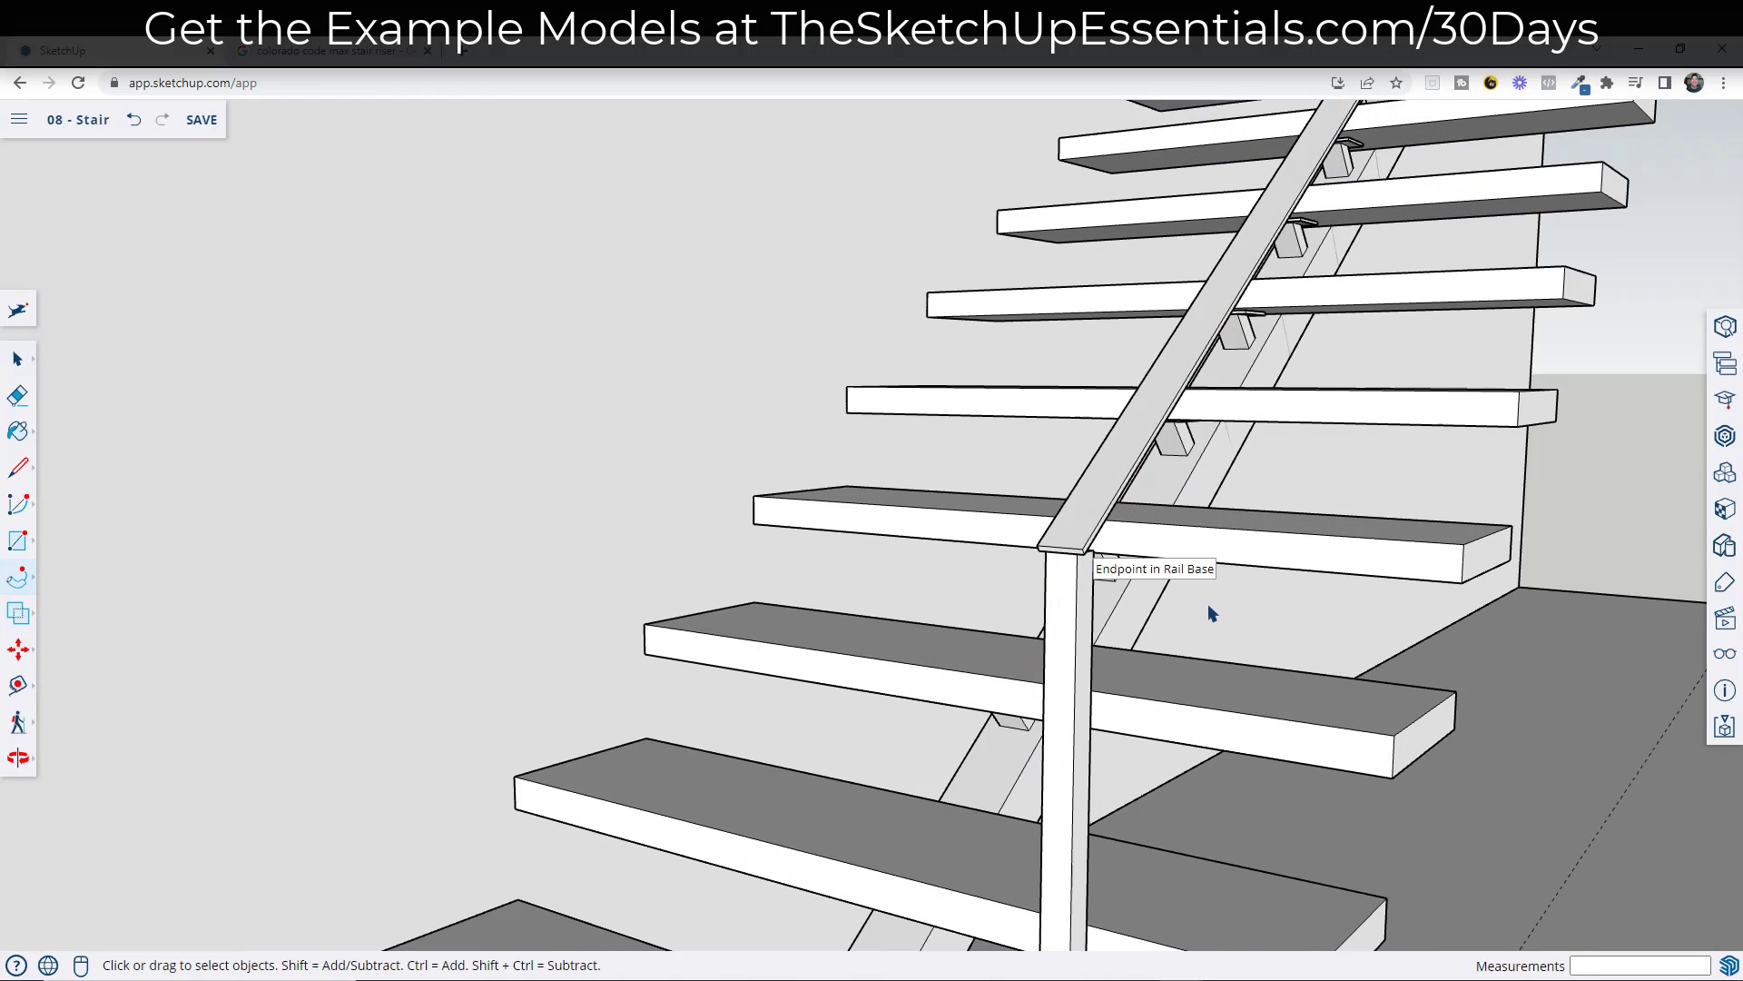
- Extend the handrail's lower end face past the lower post with Push/Pull
{"action": "middle_click_drag", "start_coordinate": [1087, 561], "coordinate": [600, 586]}
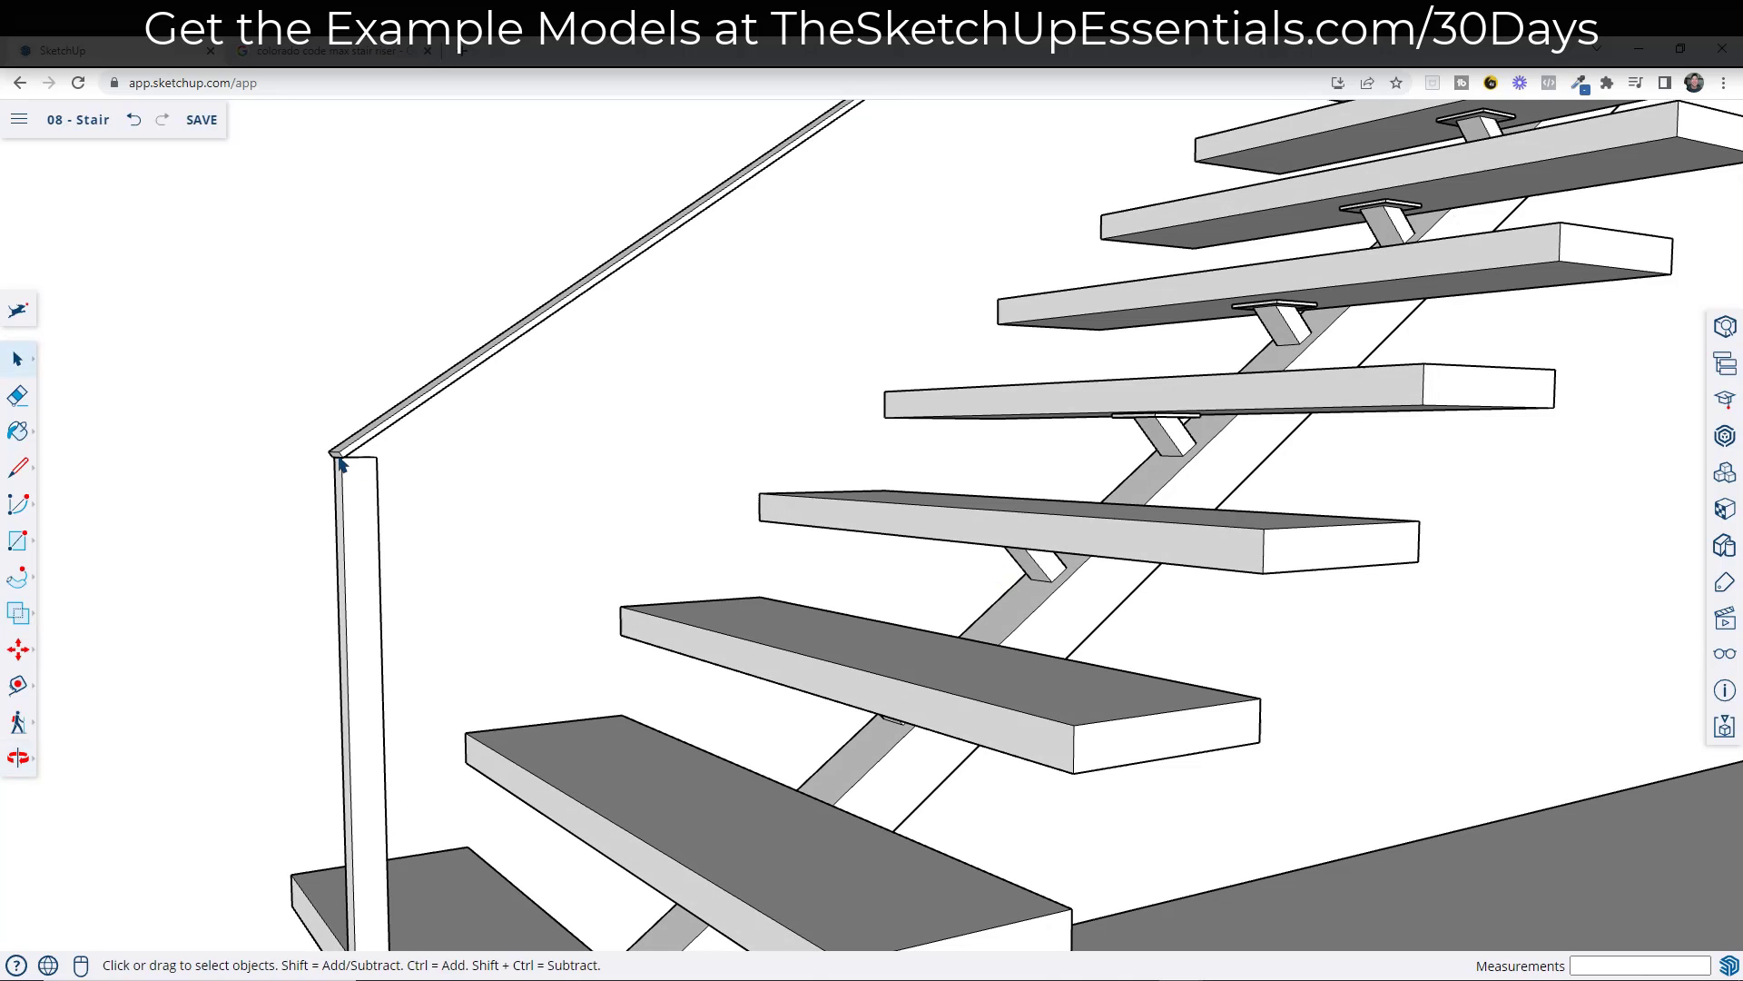
{"action": "scroll", "coordinate": [345, 467], "scroll_direction": "down", "scroll_amount": 8}
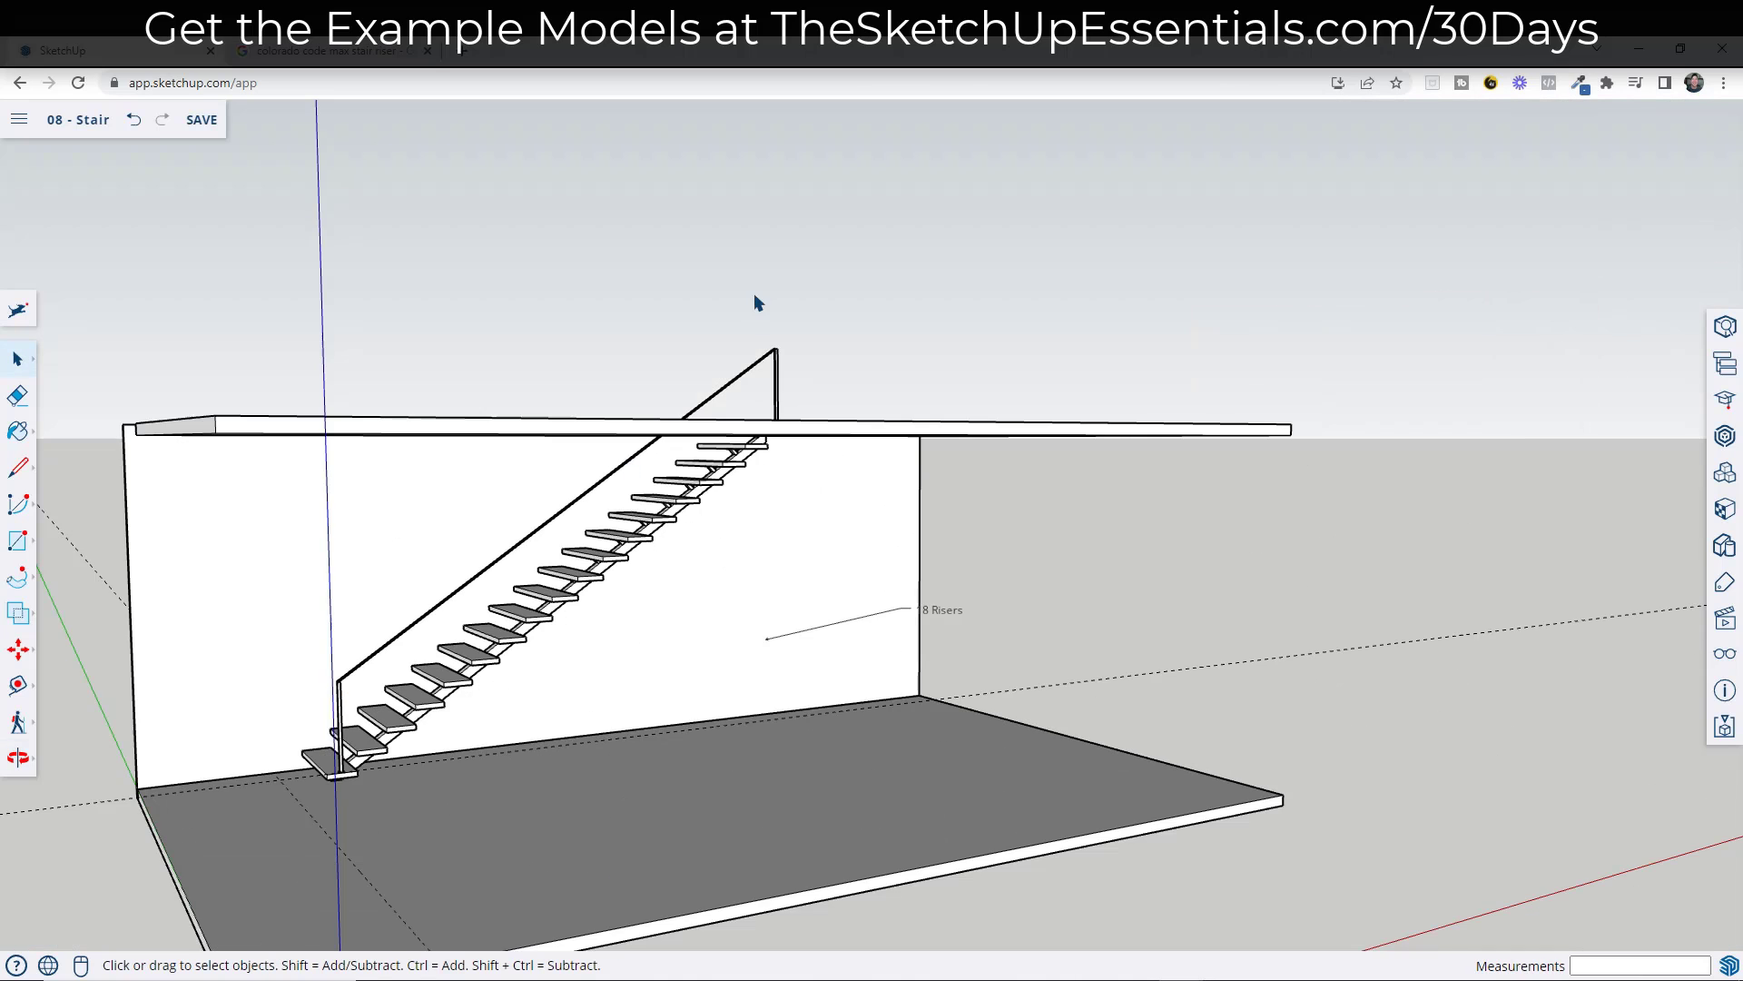
{"action": "scroll", "coordinate": [782, 398], "scroll_direction": "up", "scroll_amount": 4}
{"action": "scroll", "coordinate": [782, 398], "scroll_direction": "up", "scroll_amount": 5}
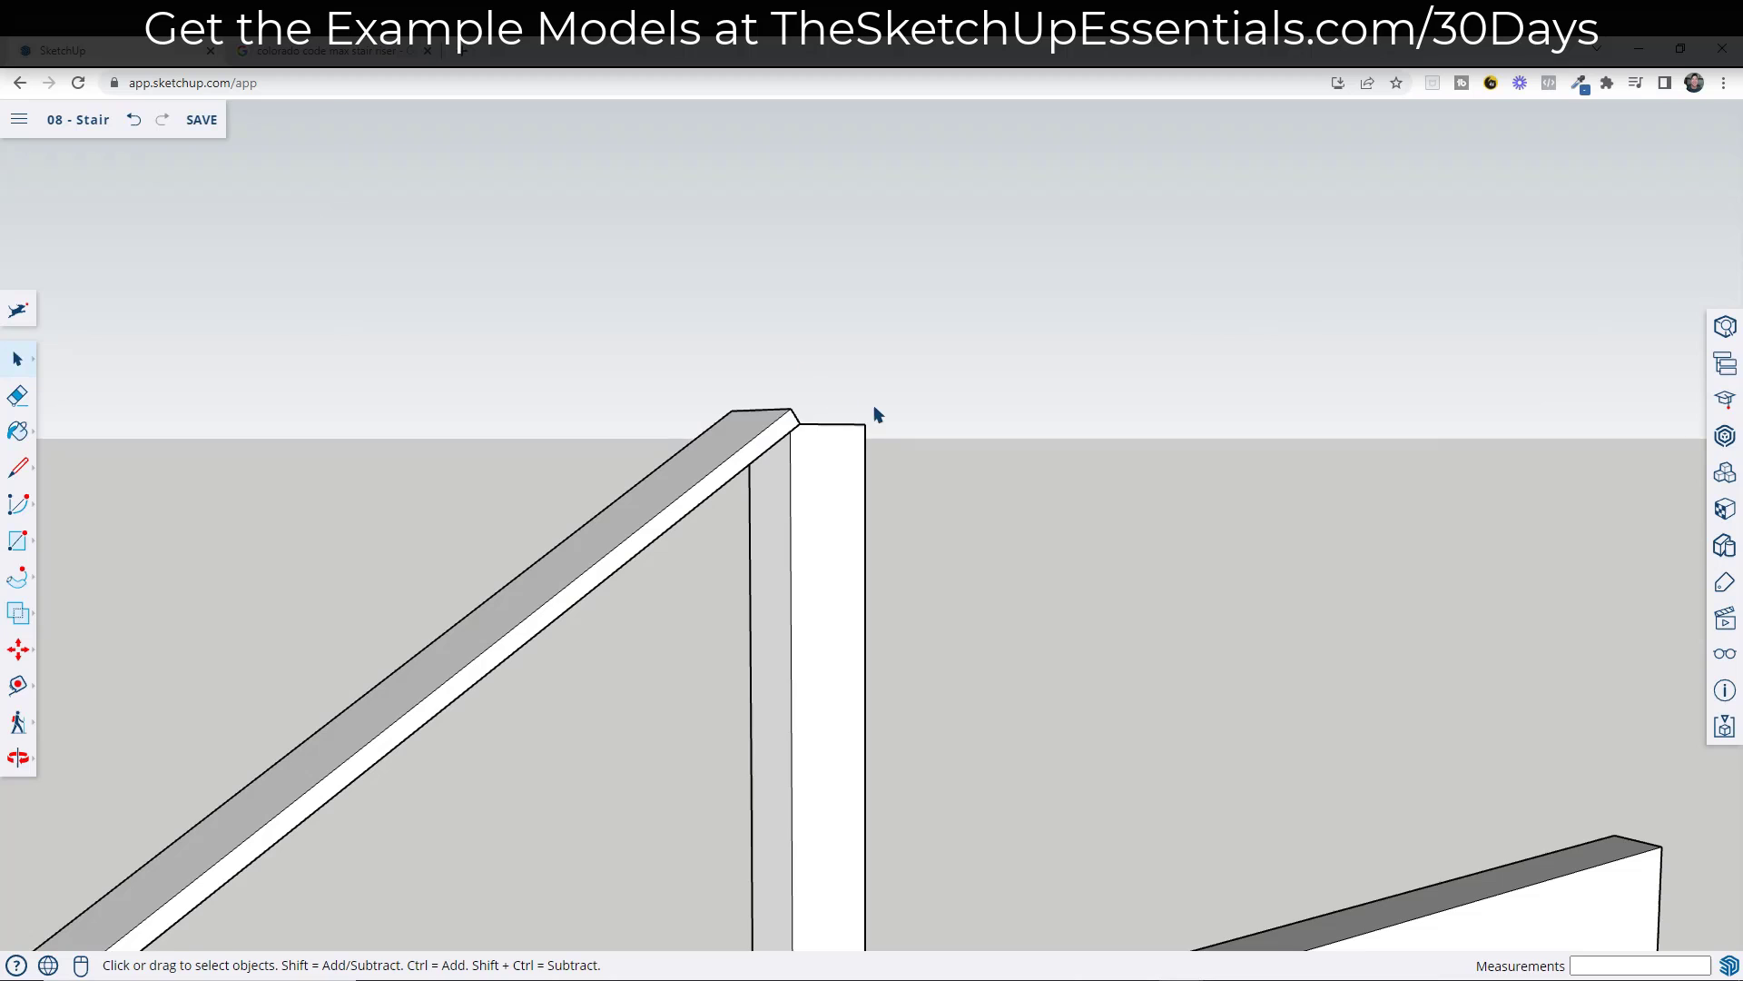
{"action": "scroll", "coordinate": [883, 411], "scroll_direction": "down", "scroll_amount": 8}
{"action": "scroll", "coordinate": [556, 676], "scroll_direction": "up", "scroll_amount": 8}
{"action": "mouse_move", "coordinate": [556, 690]}
{"action": "middle_mouse_down"}
{"action": "mouse_move", "coordinate": [530, 708]}
{"action": "mouse_move", "coordinate": [560, 706]}
{"action": "middle_mouse_up"}
{"action": "scroll", "coordinate": [558, 701], "scroll_direction": "up", "scroll_amount": 2}
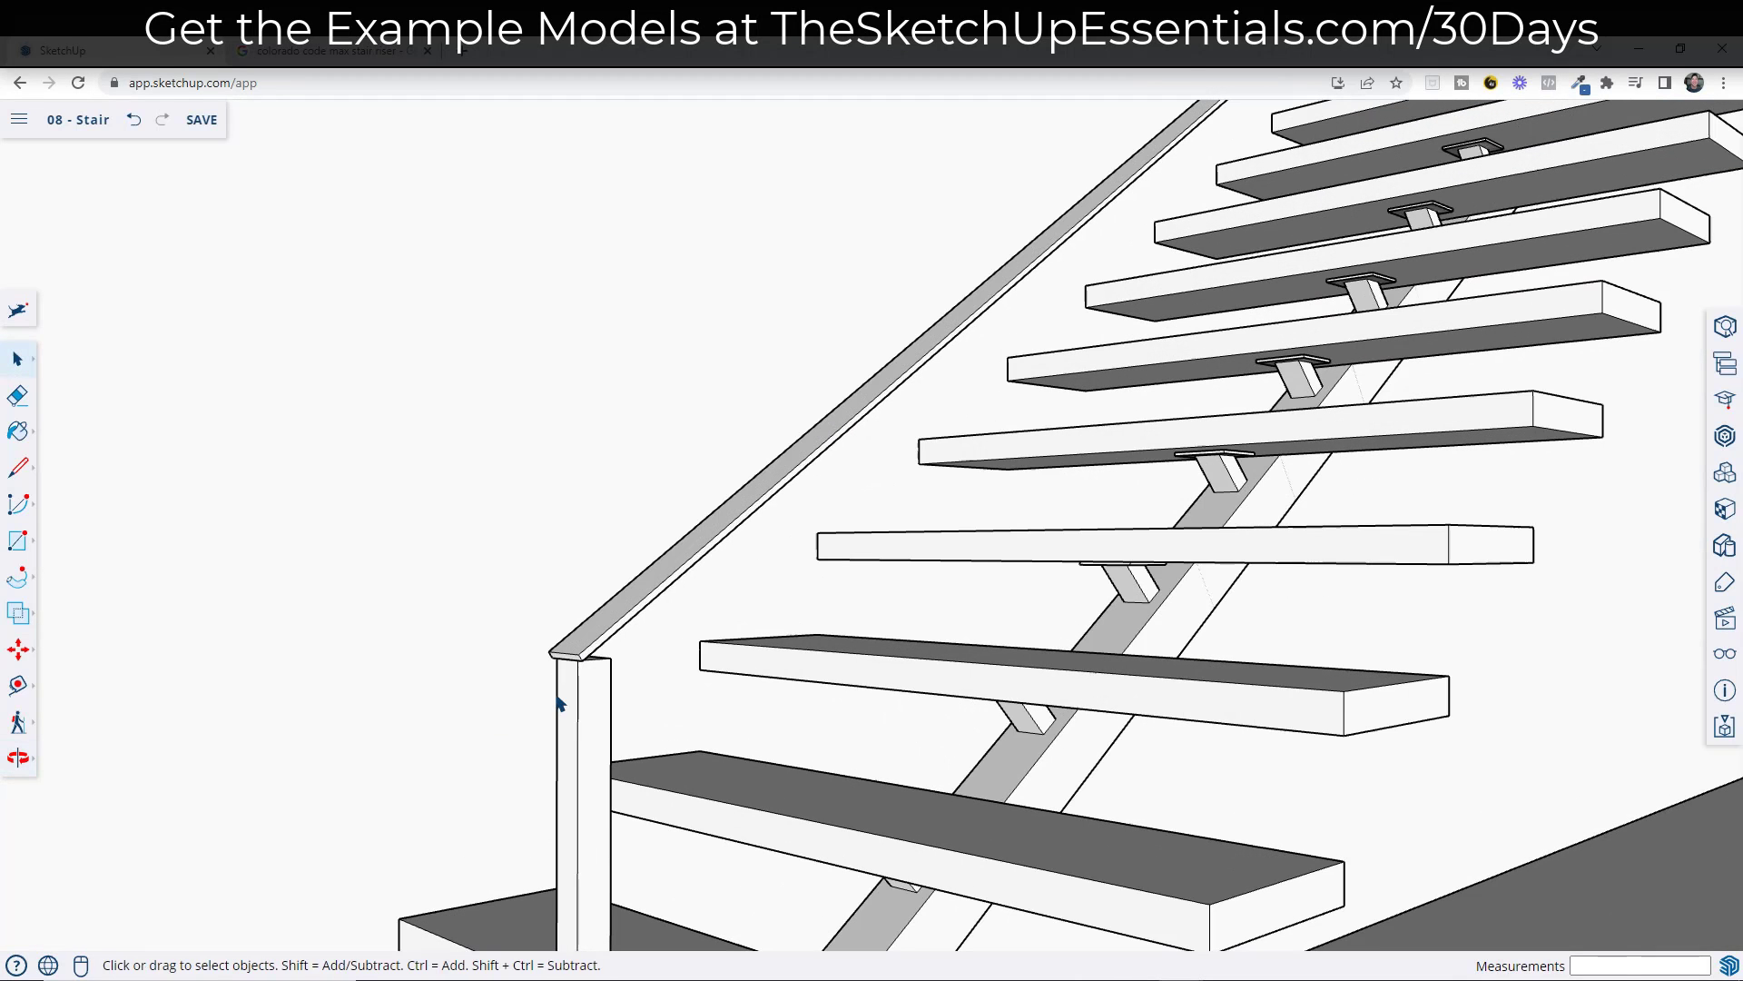
{"action": "key", "text": "p"}
{"action": "left_click", "coordinate": [567, 659]}
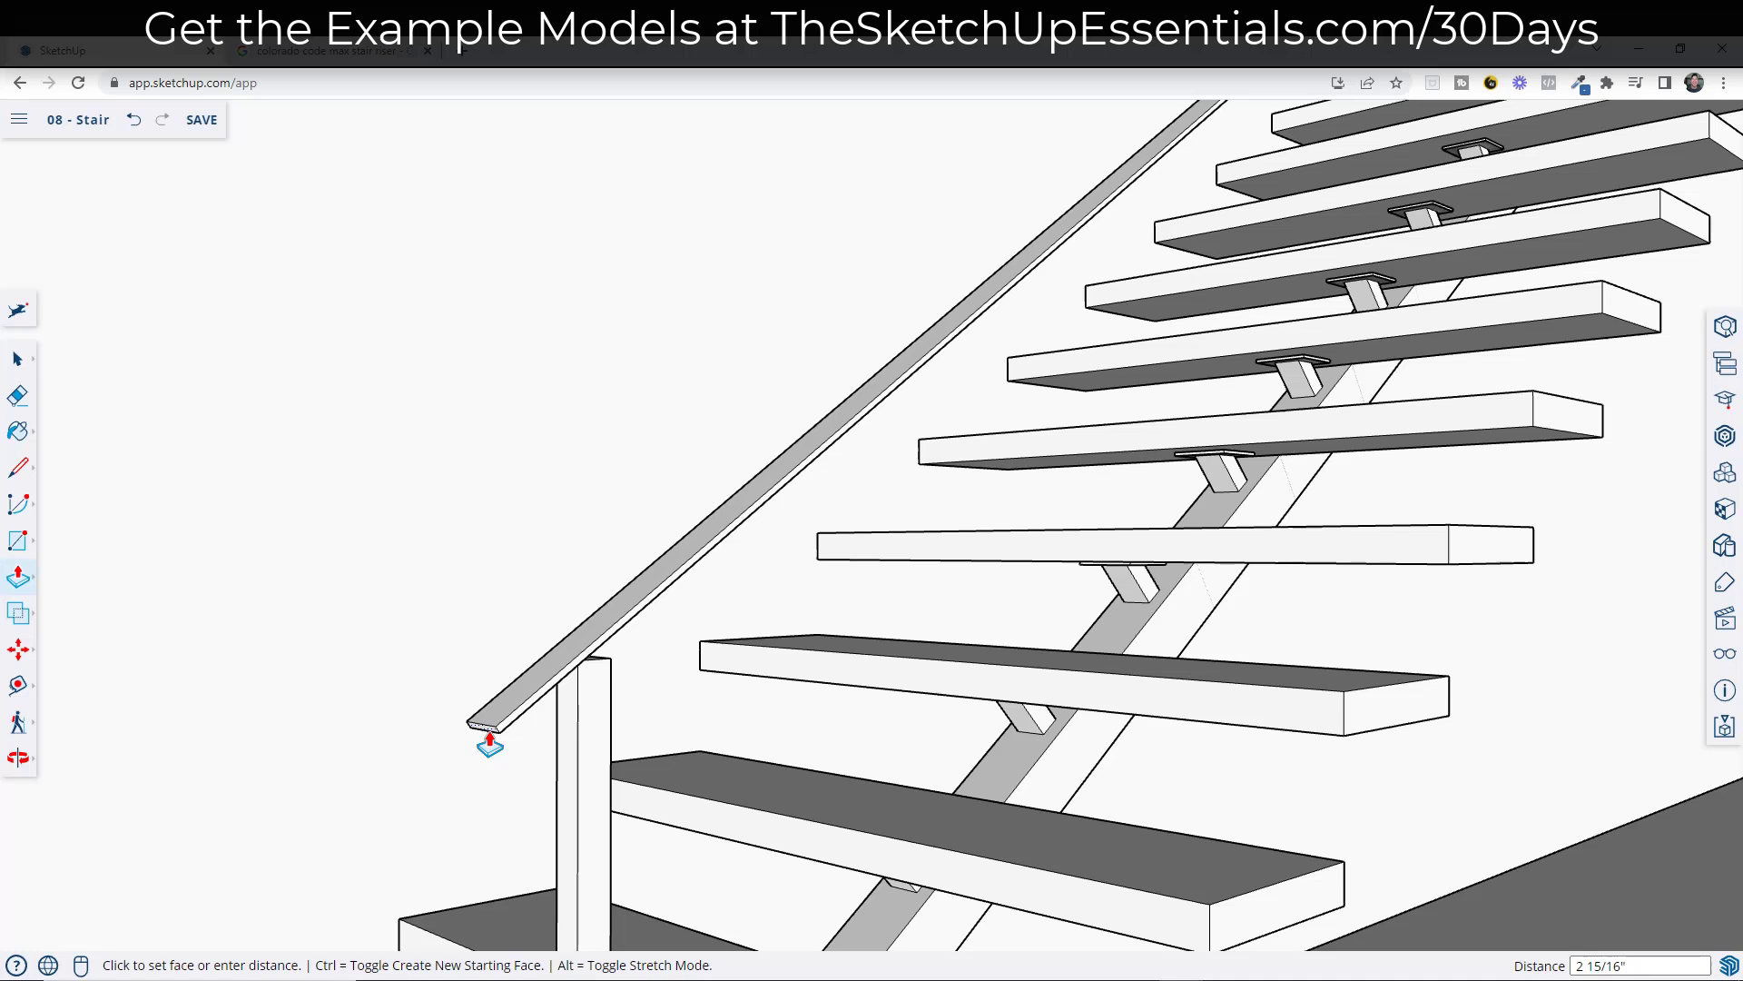
{"action": "key", "text": "Return"}
{"action": "key", "text": "space"}
- Extend the handrail's upper end face 6" past the upper post with Push/Pull
{"action": "scroll", "coordinate": [419, 797], "scroll_direction": "down", "scroll_amount": 10}
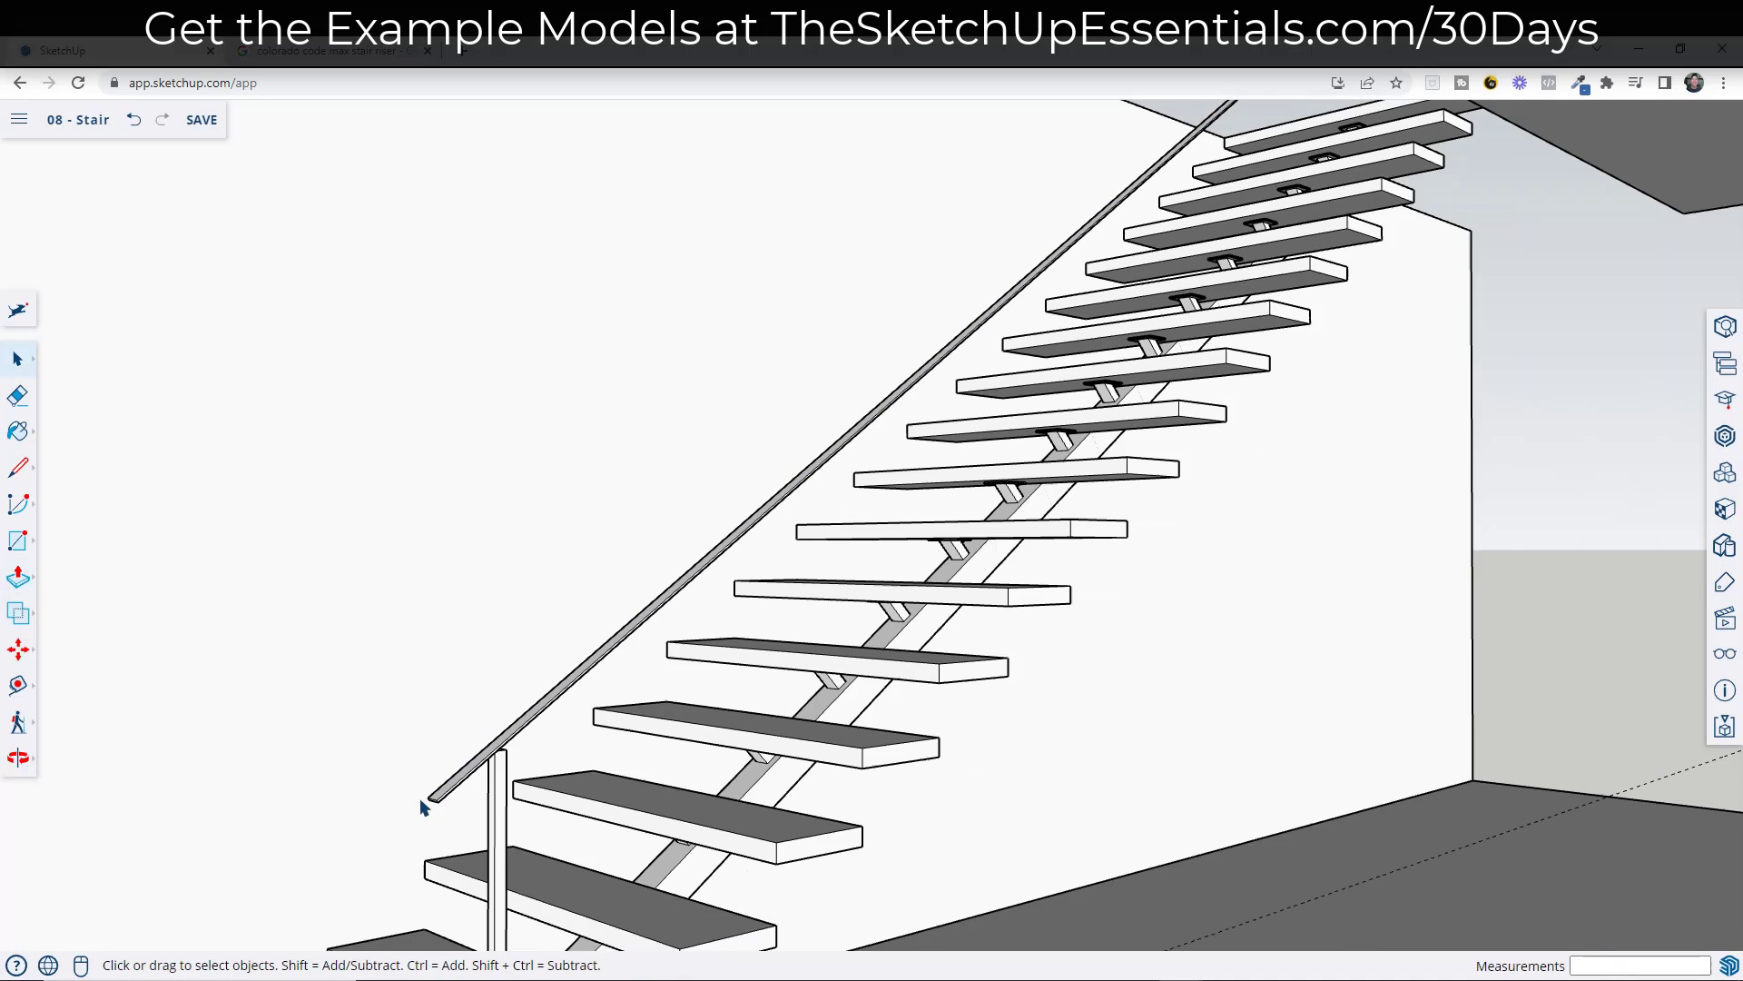
{"action": "scroll", "coordinate": [757, 576], "scroll_direction": "up", "scroll_amount": 6}
{"action": "scroll", "coordinate": [757, 577], "scroll_direction": "up", "scroll_amount": 5}
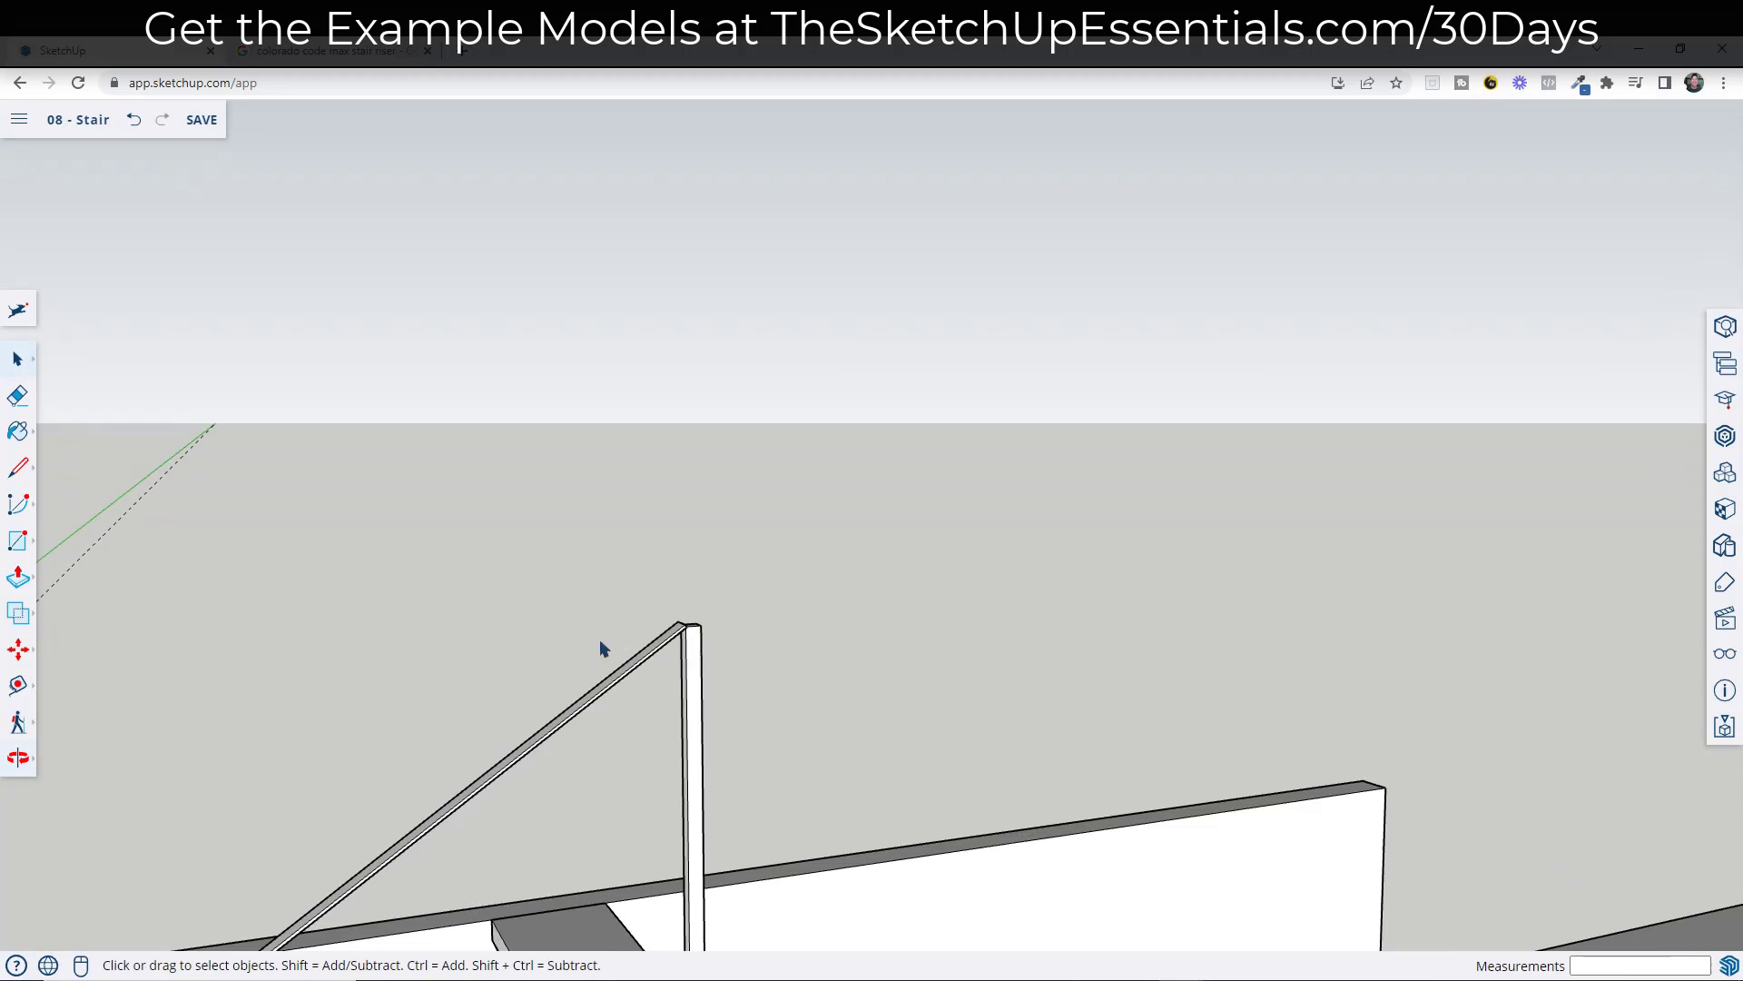
{"action": "middle_click_drag", "start_coordinate": [599, 645], "coordinate": [667, 697]}
{"action": "key", "text": "p"}
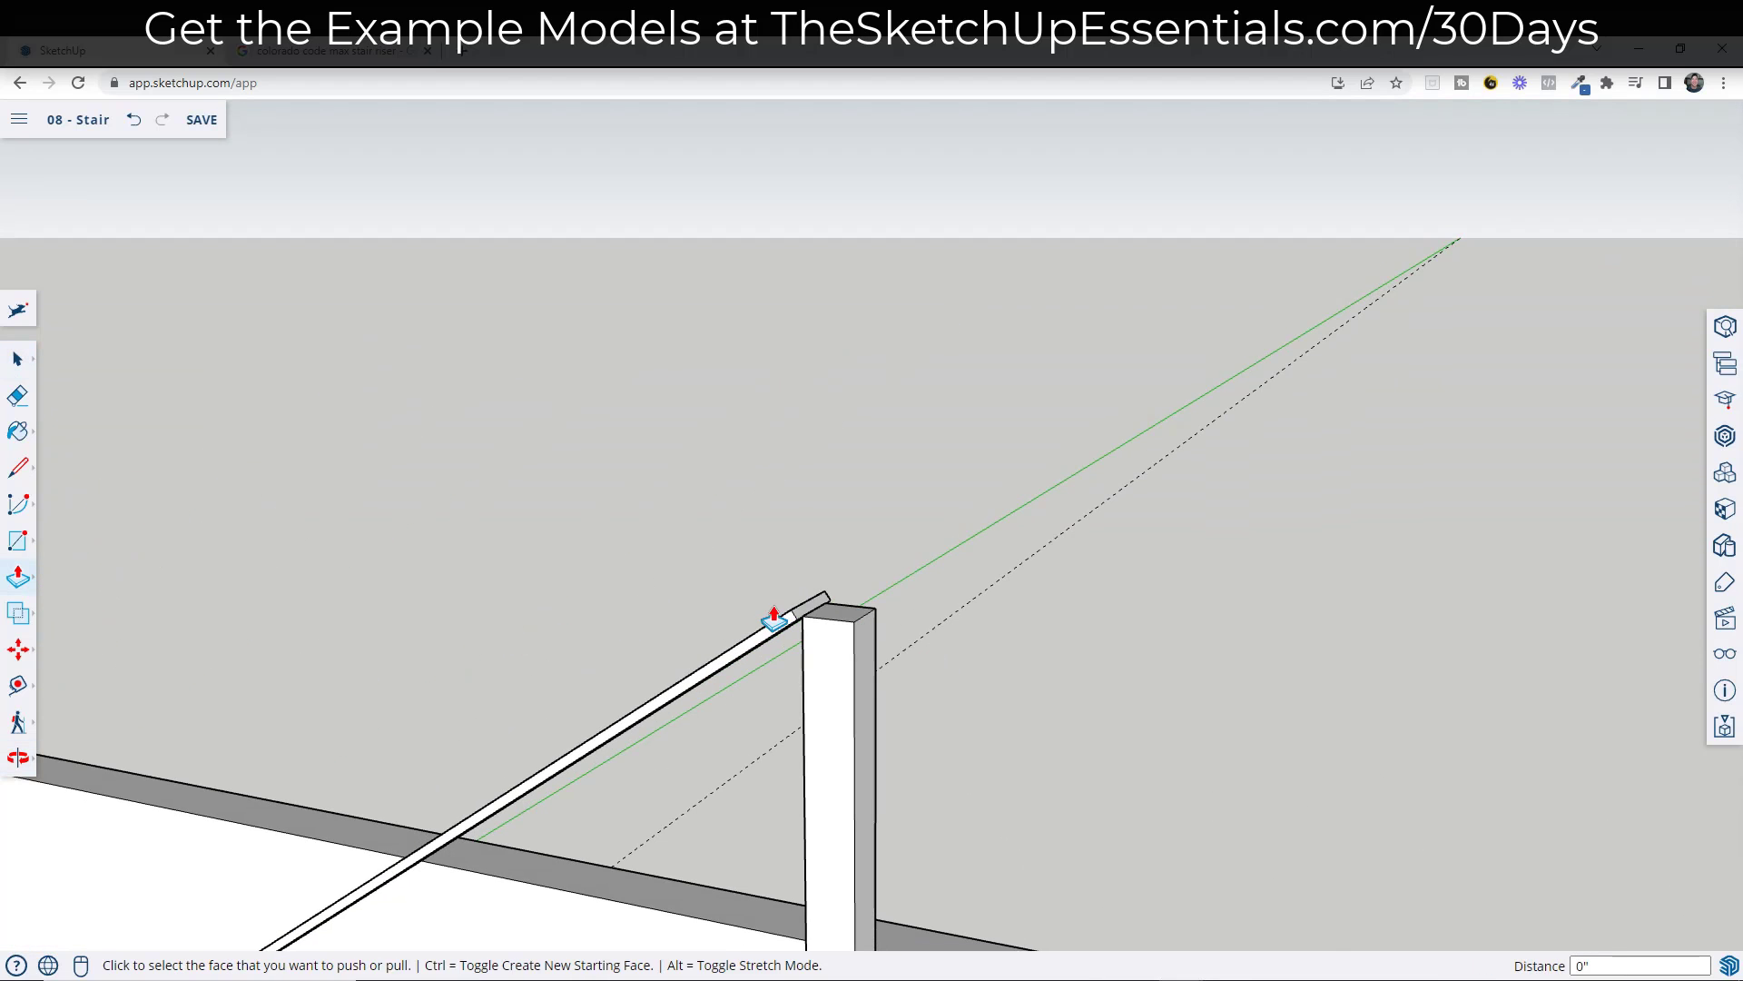
{"action": "left_click", "coordinate": [814, 603]}
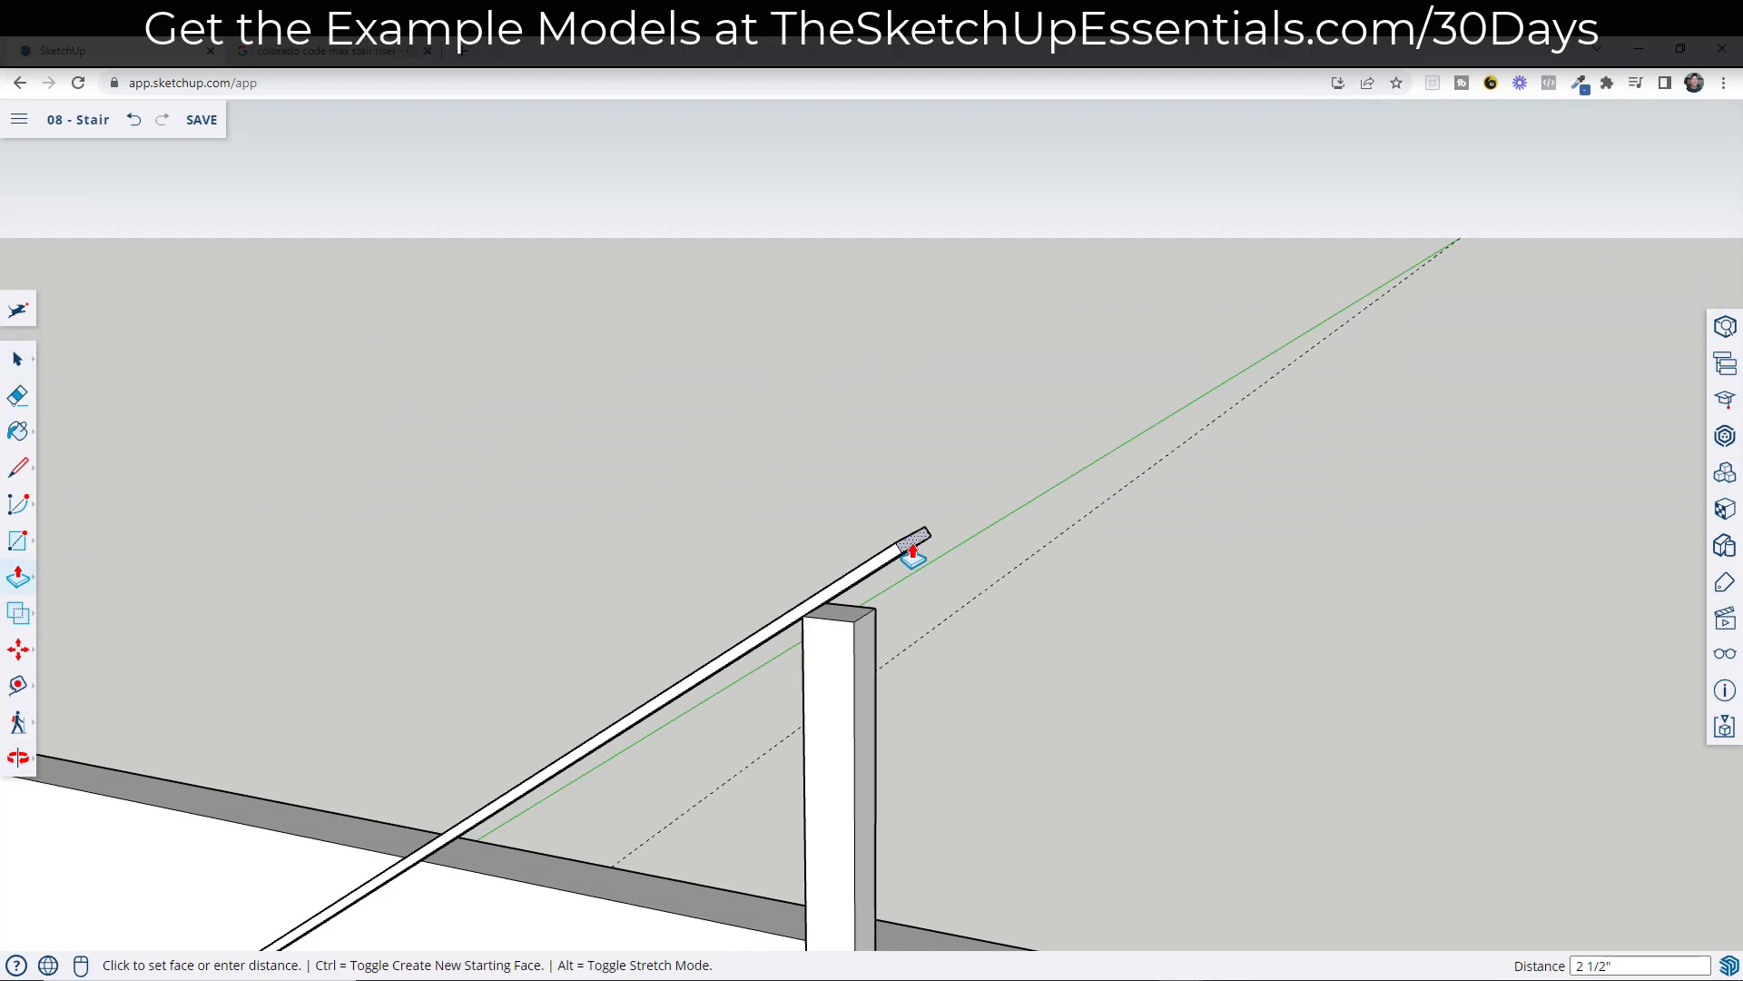
{"action": "type", "text": "6"}
{"action": "key", "text": "Return"}
{"action": "key", "text": "space"}
- Open the upper post for editing and offset its top face inward by about 5/16"
{"action": "scroll", "coordinate": [837, 618], "scroll_direction": "up", "scroll_amount": 3}
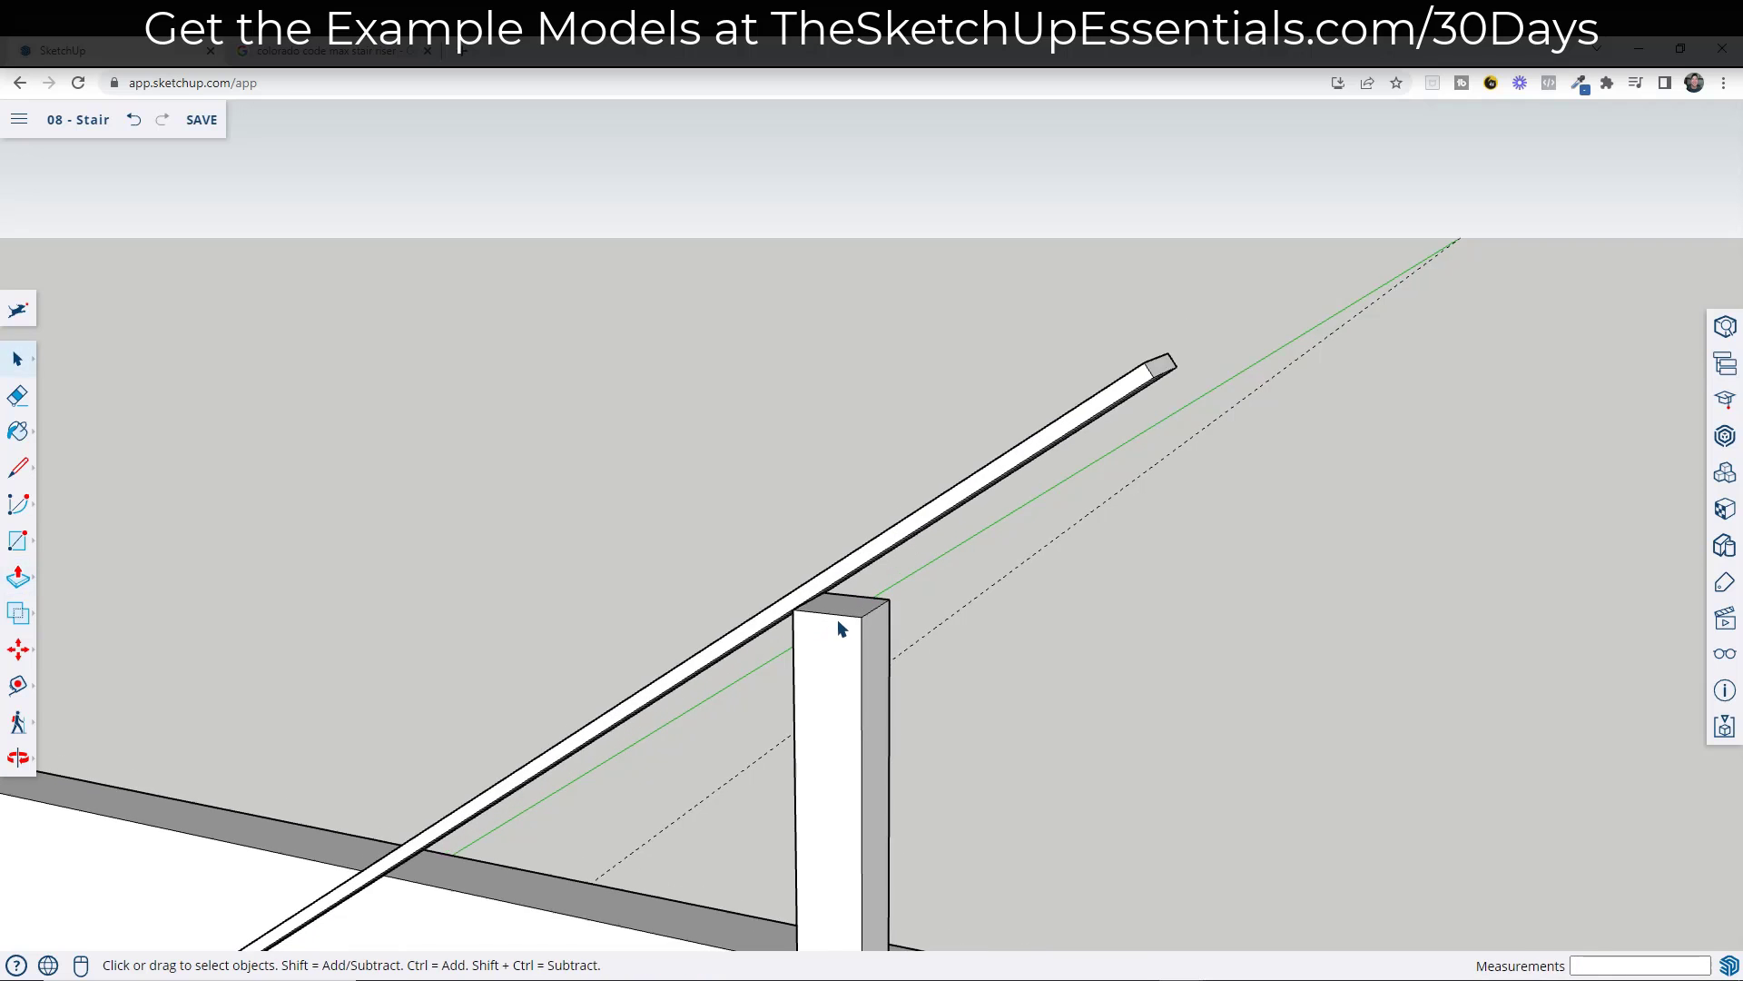
{"action": "left_click", "coordinate": [845, 609]}
{"action": "scroll", "coordinate": [843, 605], "scroll_direction": "up", "scroll_amount": 5}
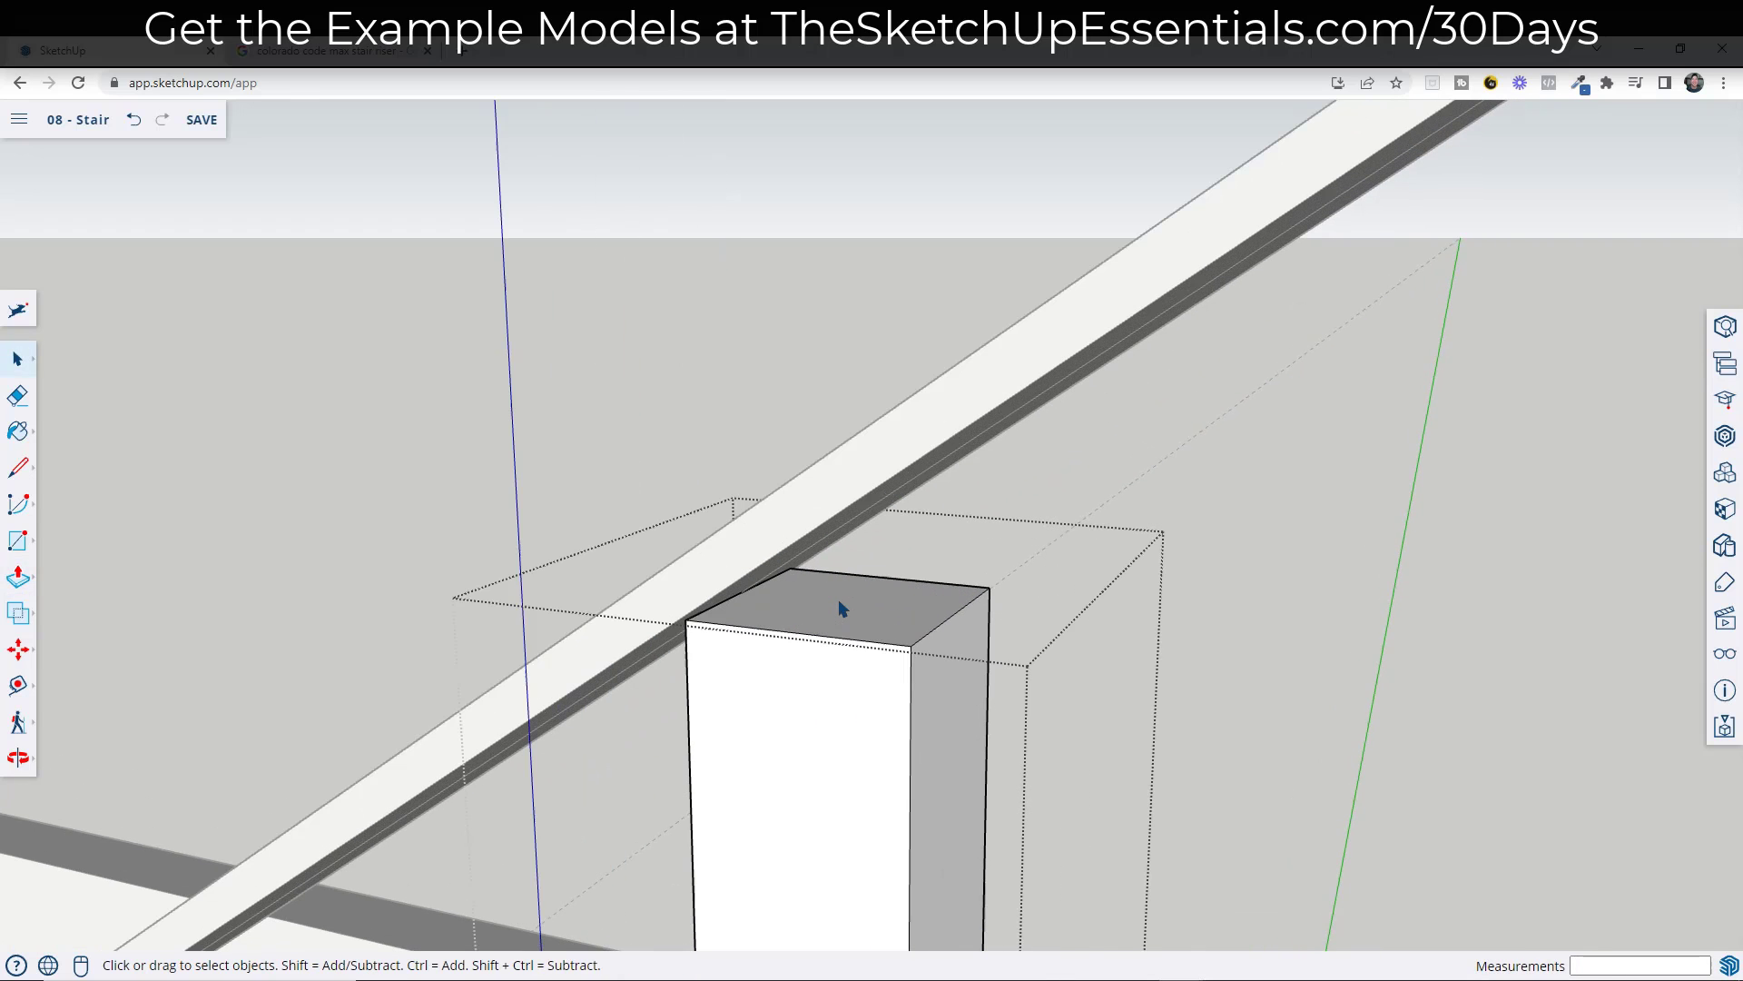
{"action": "middle_click_drag", "start_coordinate": [841, 603], "coordinate": [712, 618]}
{"action": "key", "text": "f"}
{"action": "left_click", "coordinate": [723, 622]}
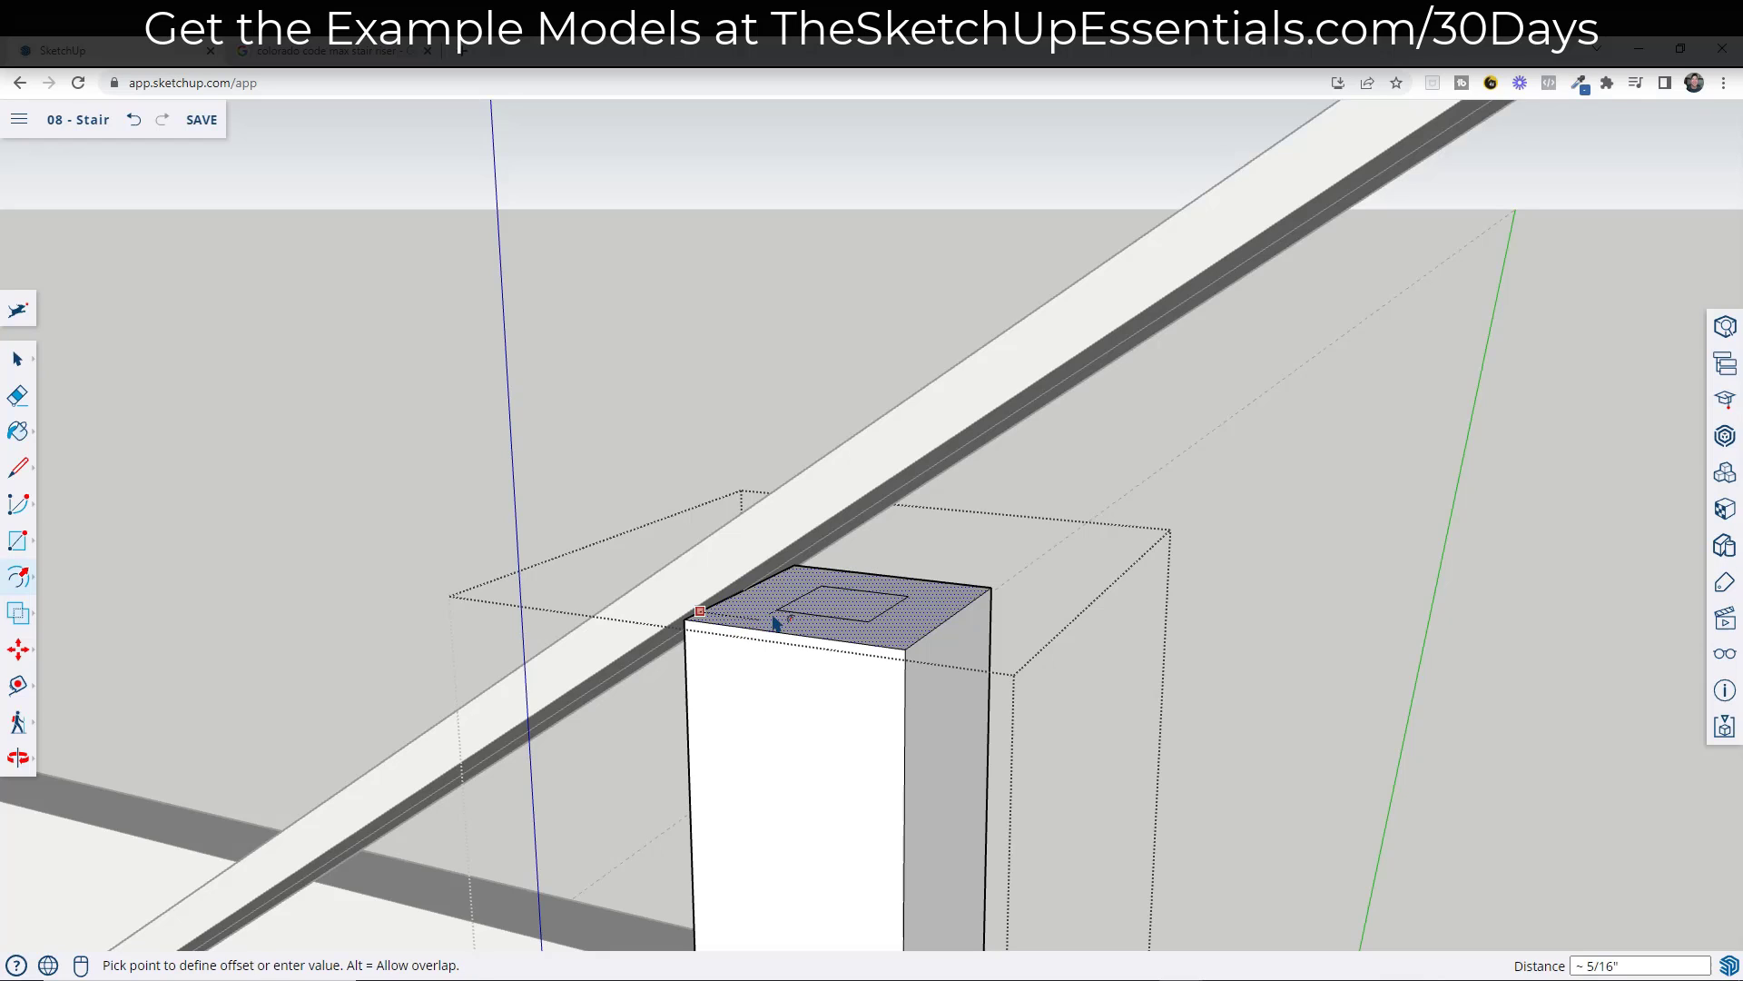
{"action": "left_click", "coordinate": [780, 622]}
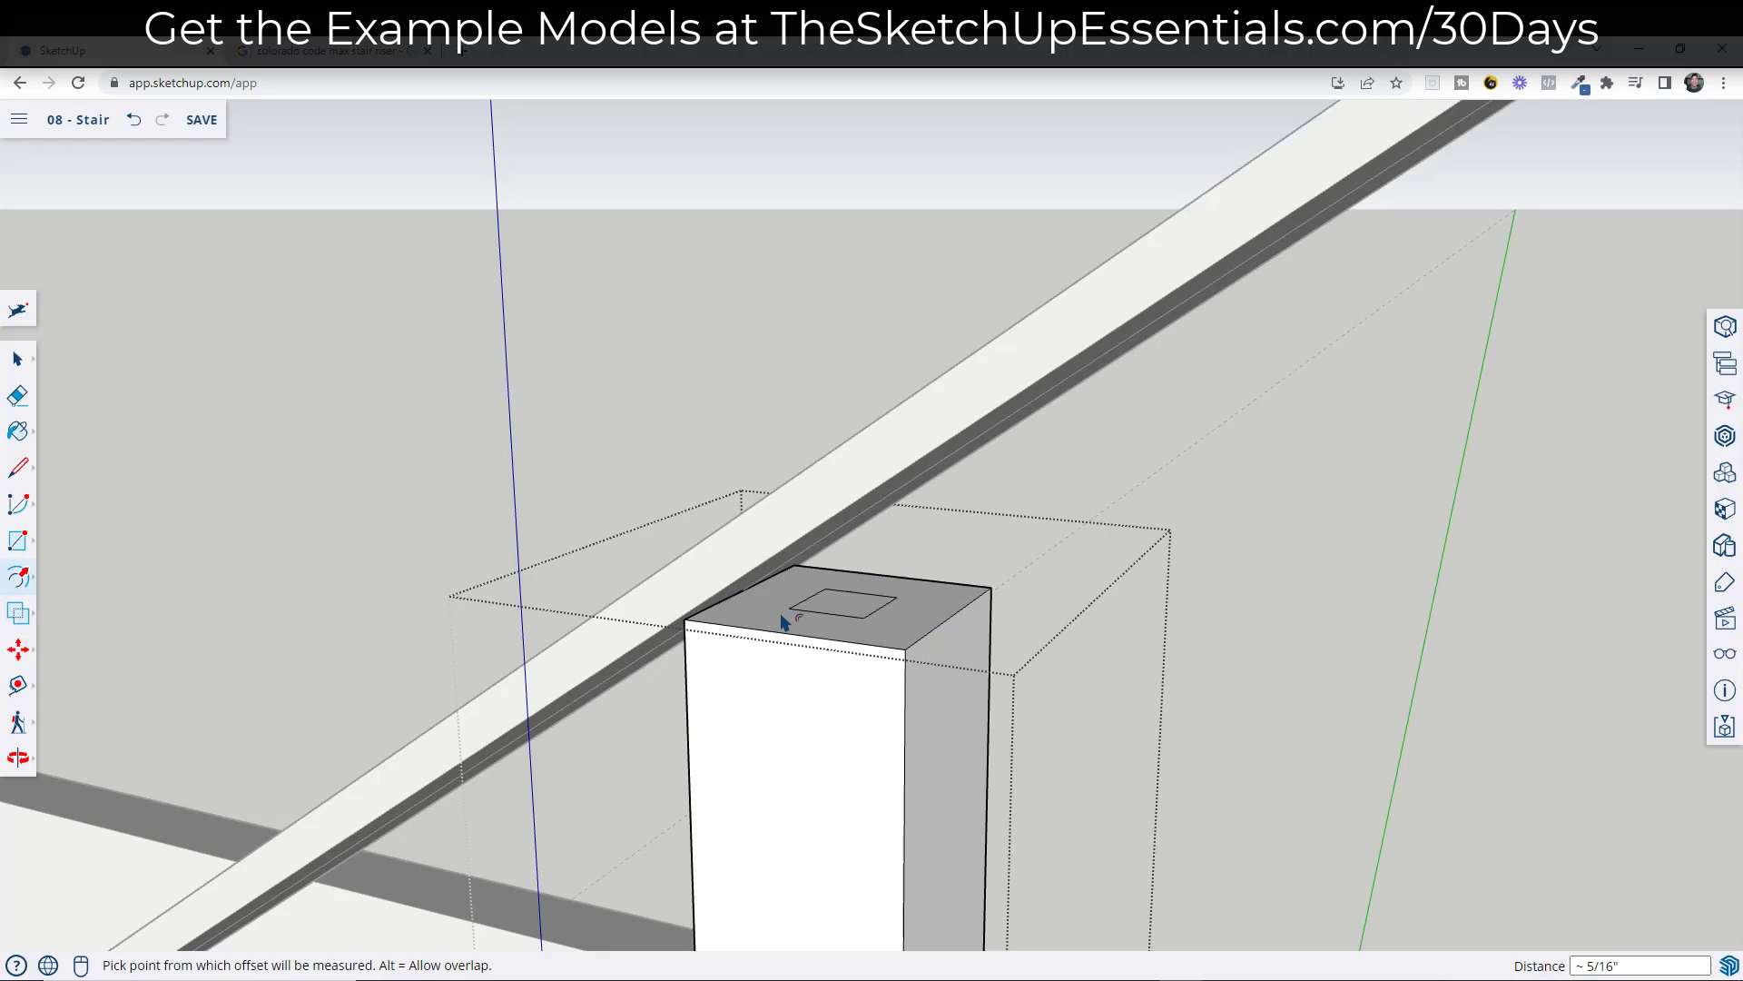
- Push/Pull the small inner face on the post's top upward about 1 9/16" so it passes through the handrail
{"action": "key", "text": "space"}
{"action": "key", "text": "p"}
{"action": "left_click", "coordinate": [821, 597]}
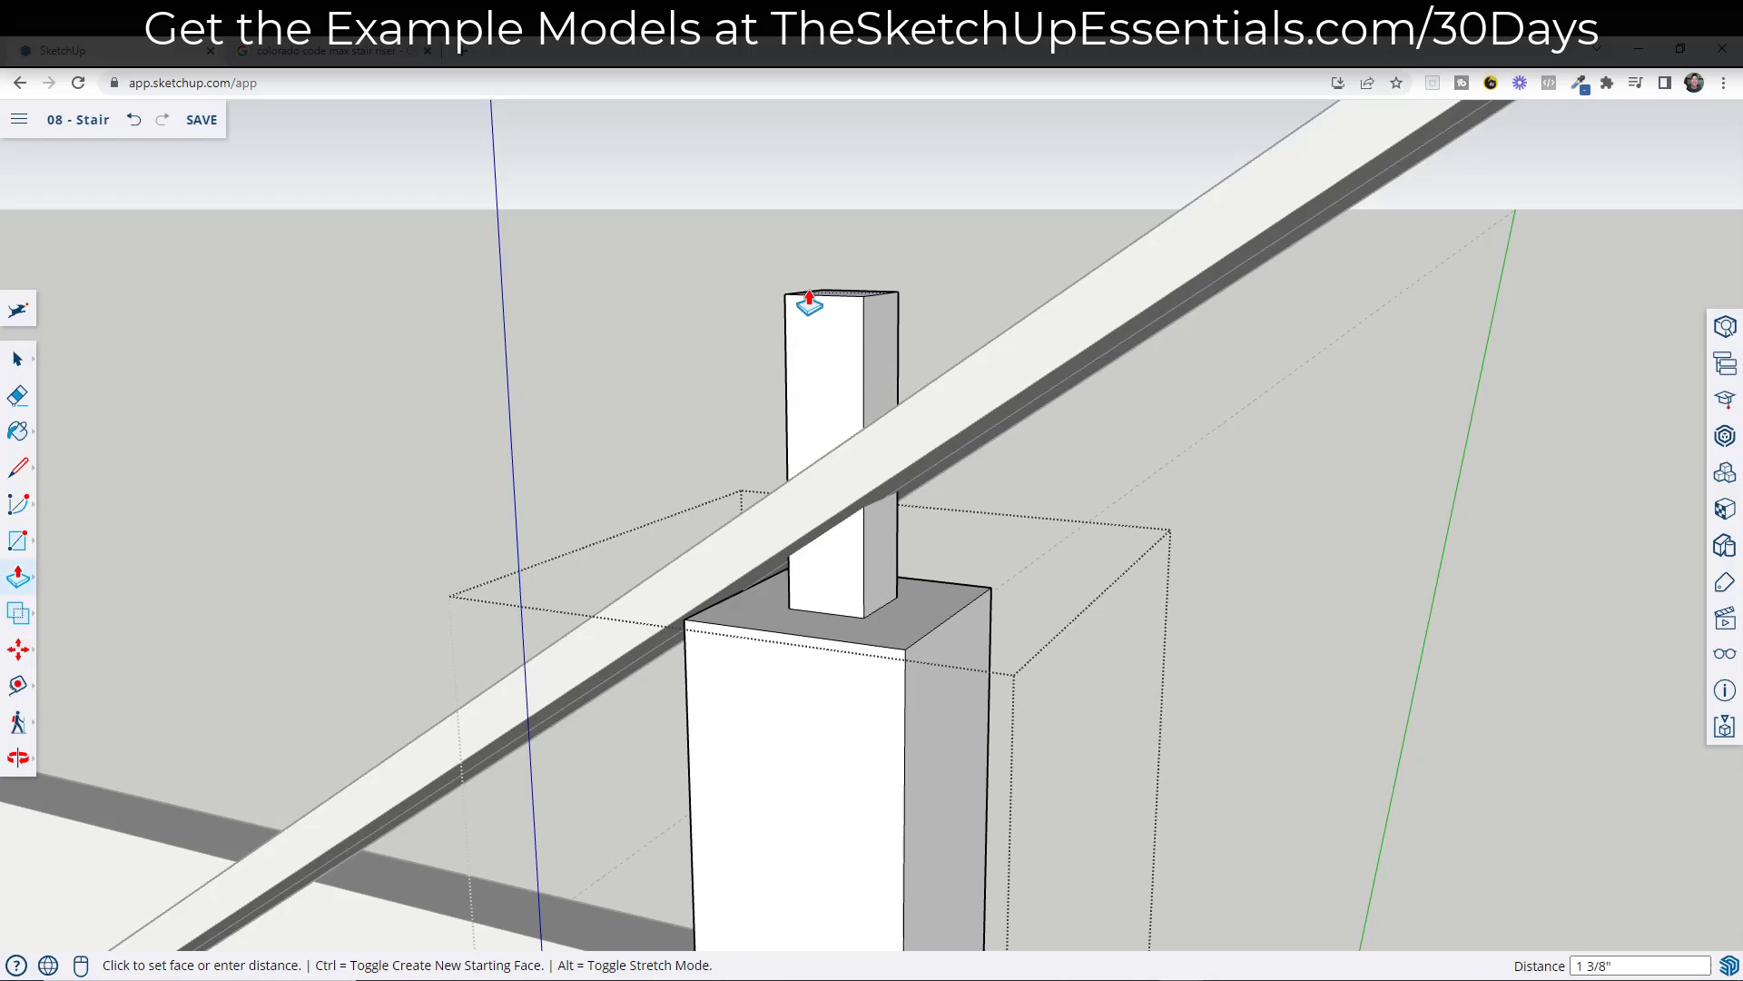
{"action": "left_click", "coordinate": [822, 264]}
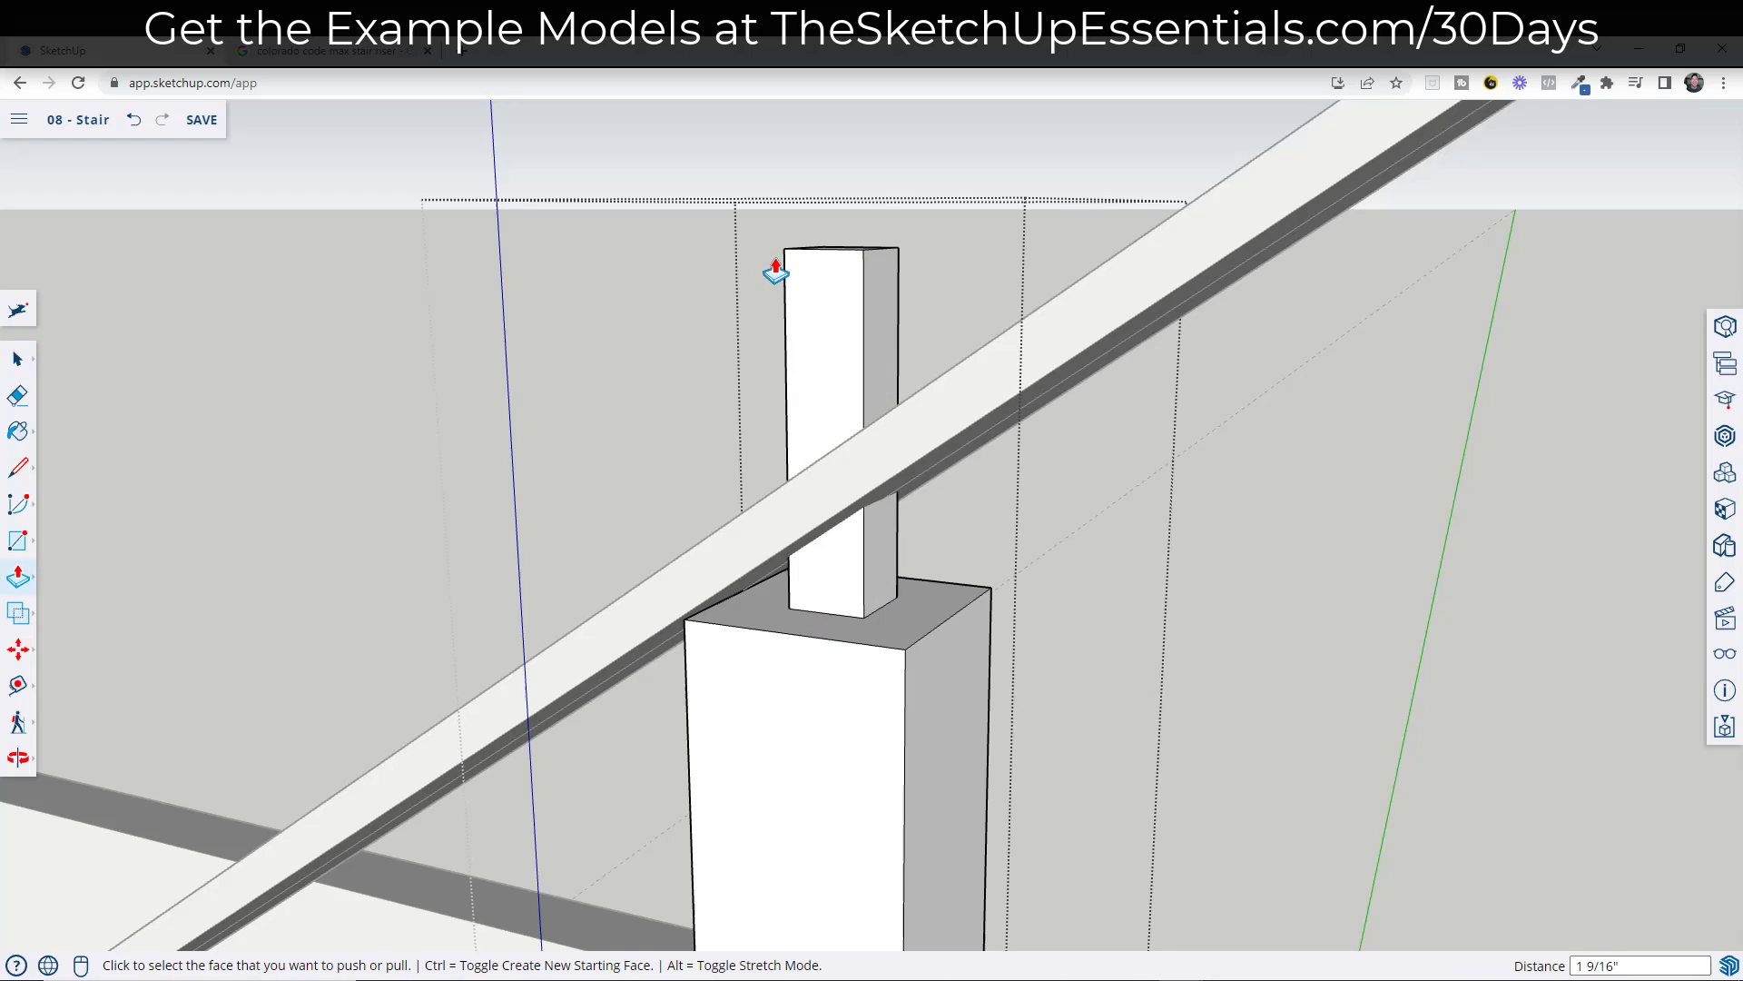
{"action": "key", "text": "space"}
- Select the small extruded piece on the post's top and intersect its faces with the model
{"action": "middle_click_drag", "start_coordinate": [751, 354], "coordinate": [921, 287]}
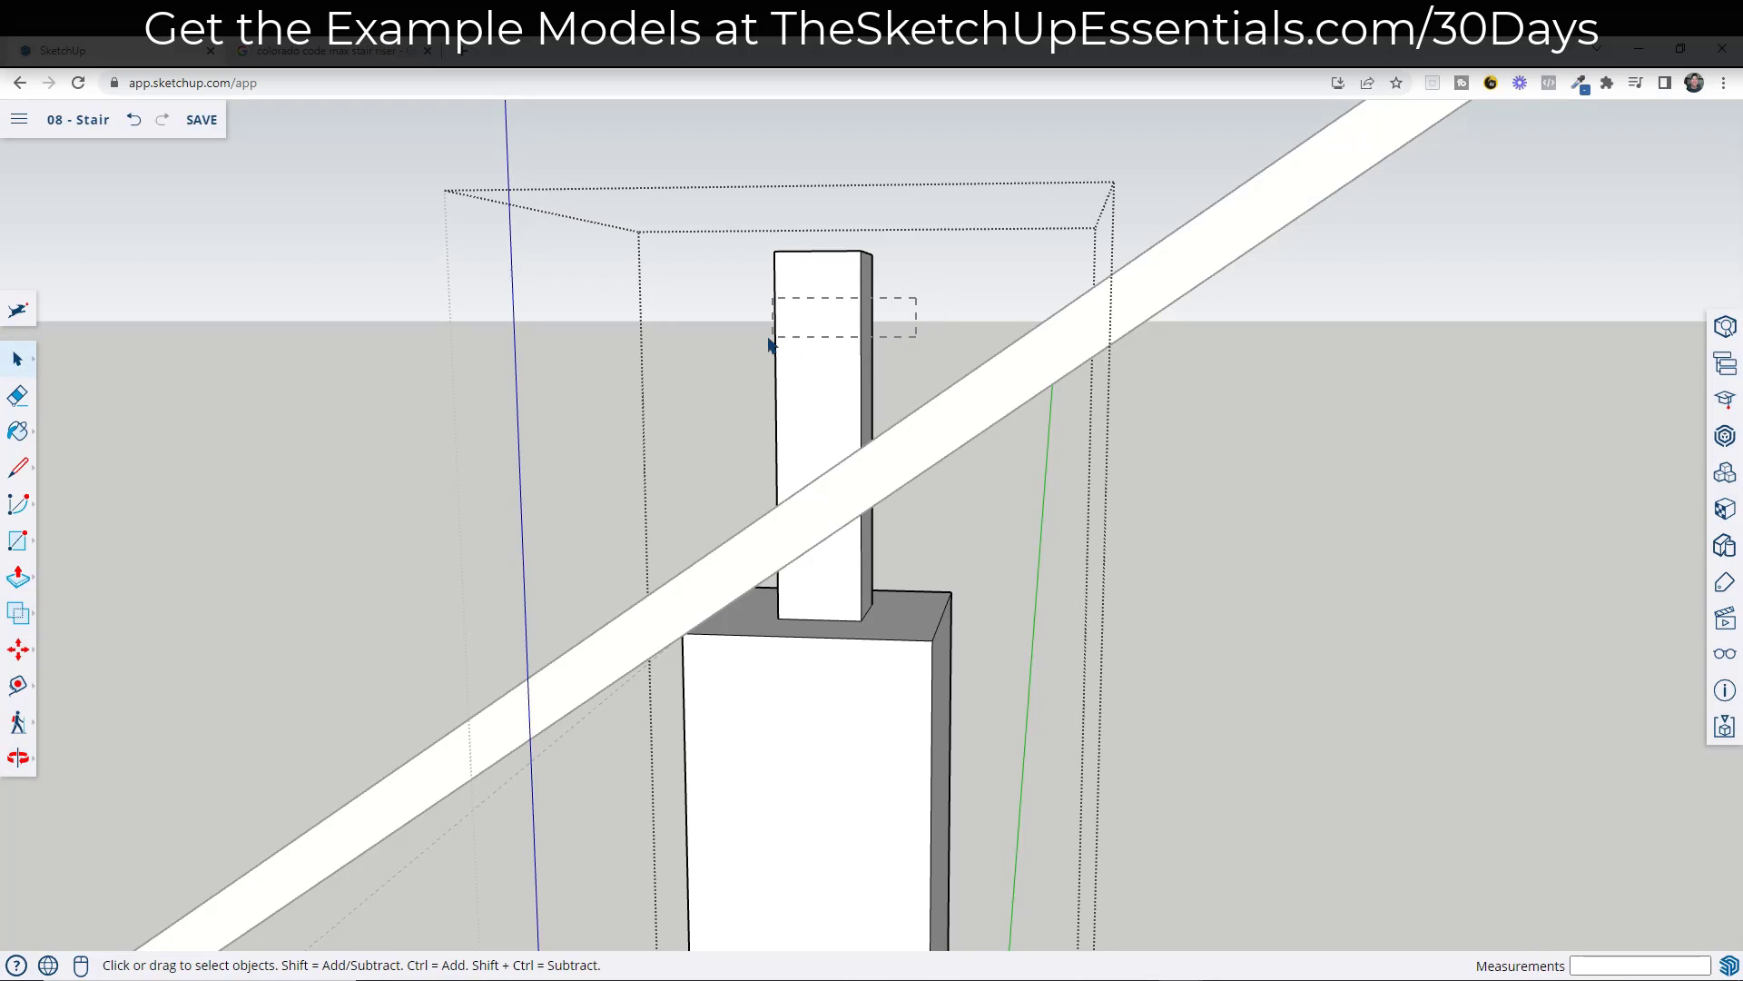
{"action": "left_click_drag", "start_coordinate": [699, 342], "coordinate": [758, 369]}
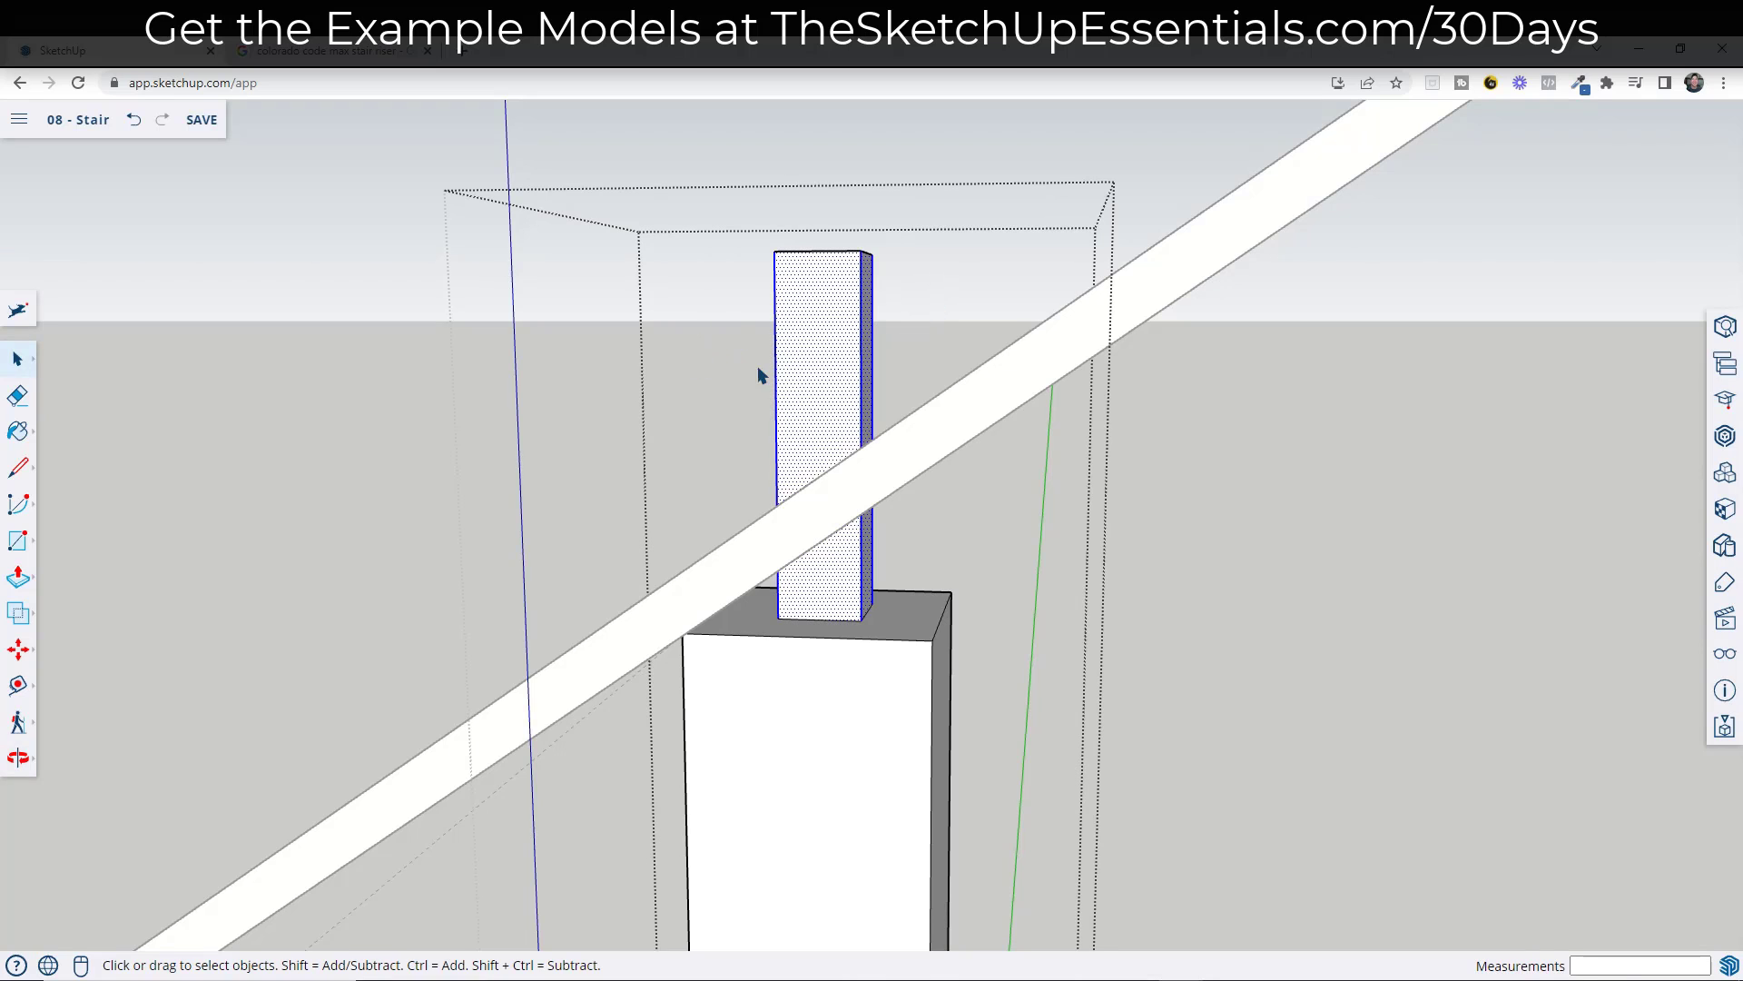
{"action": "right_click", "coordinate": [814, 372]}
{"action": "mouse_move", "coordinate": [878, 688]}
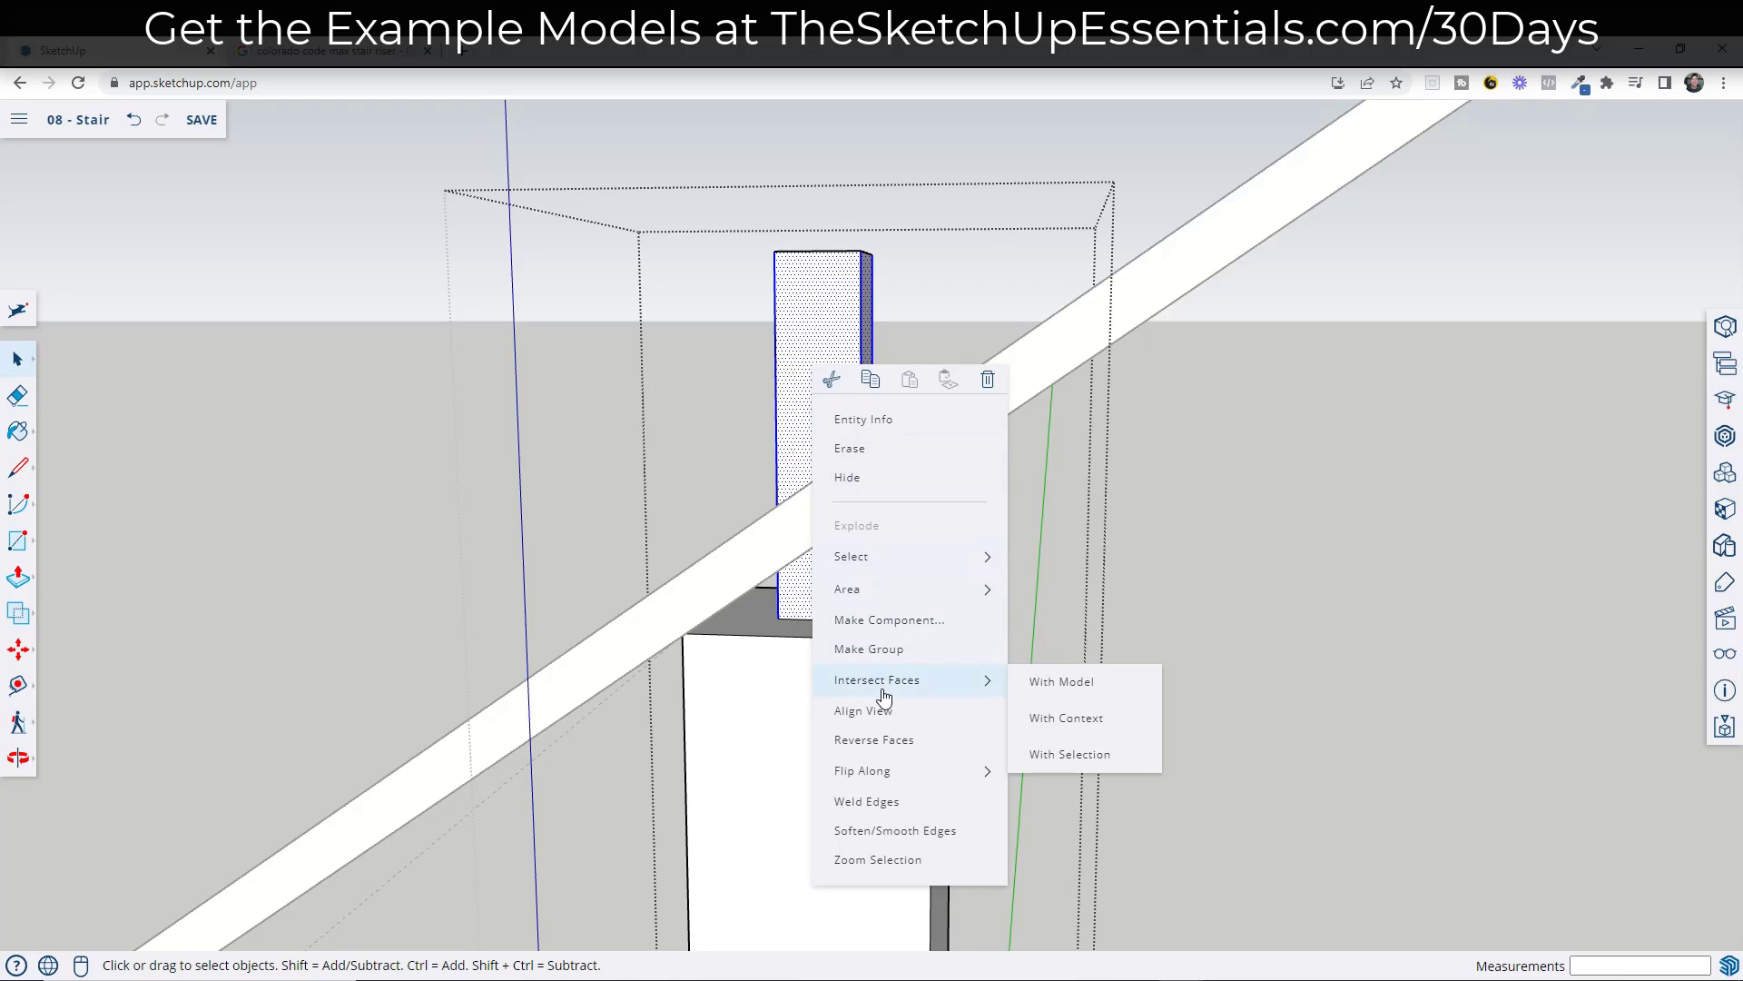
{"action": "left_click", "coordinate": [1065, 687]}
- Erase the part of the small connector that projects above the handrail, keeping the piece beneath it
{"action": "middle_click_drag", "start_coordinate": [903, 556], "coordinate": [759, 505]}
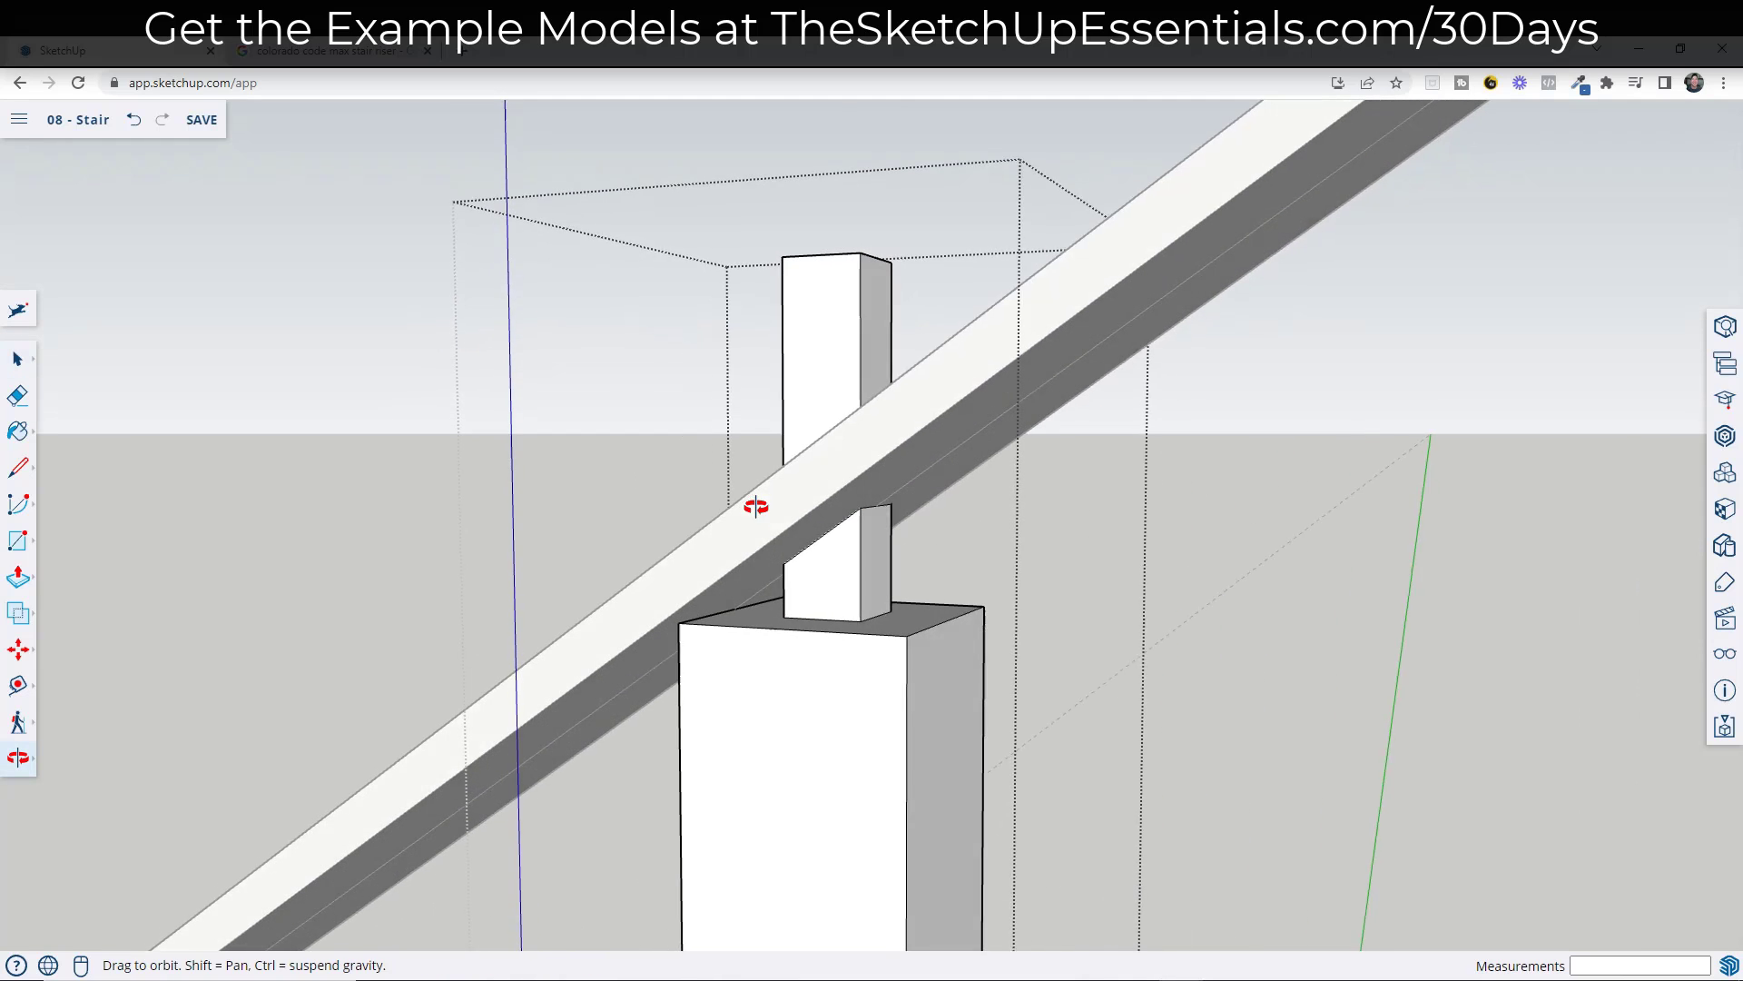
{"action": "scroll", "coordinate": [837, 537], "scroll_direction": "up", "scroll_amount": 5}
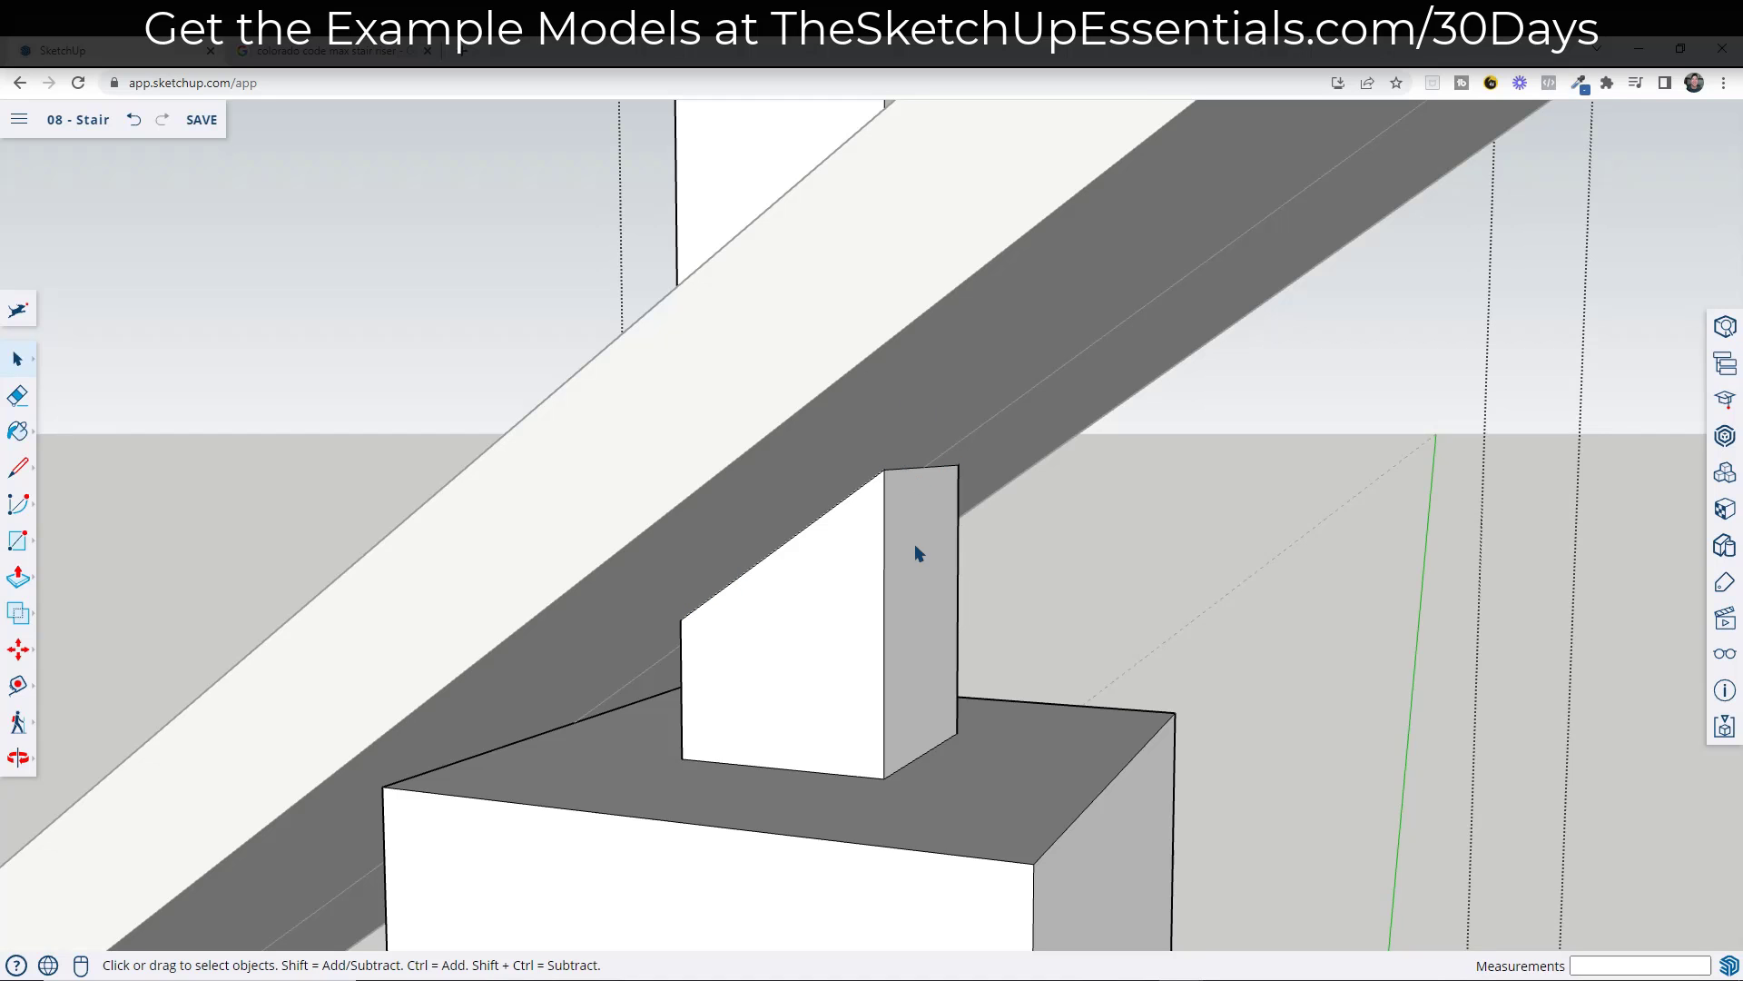
{"action": "scroll", "coordinate": [790, 537], "scroll_direction": "down", "scroll_amount": 4}
{"action": "middle_click_drag", "start_coordinate": [771, 388], "coordinate": [830, 376]}
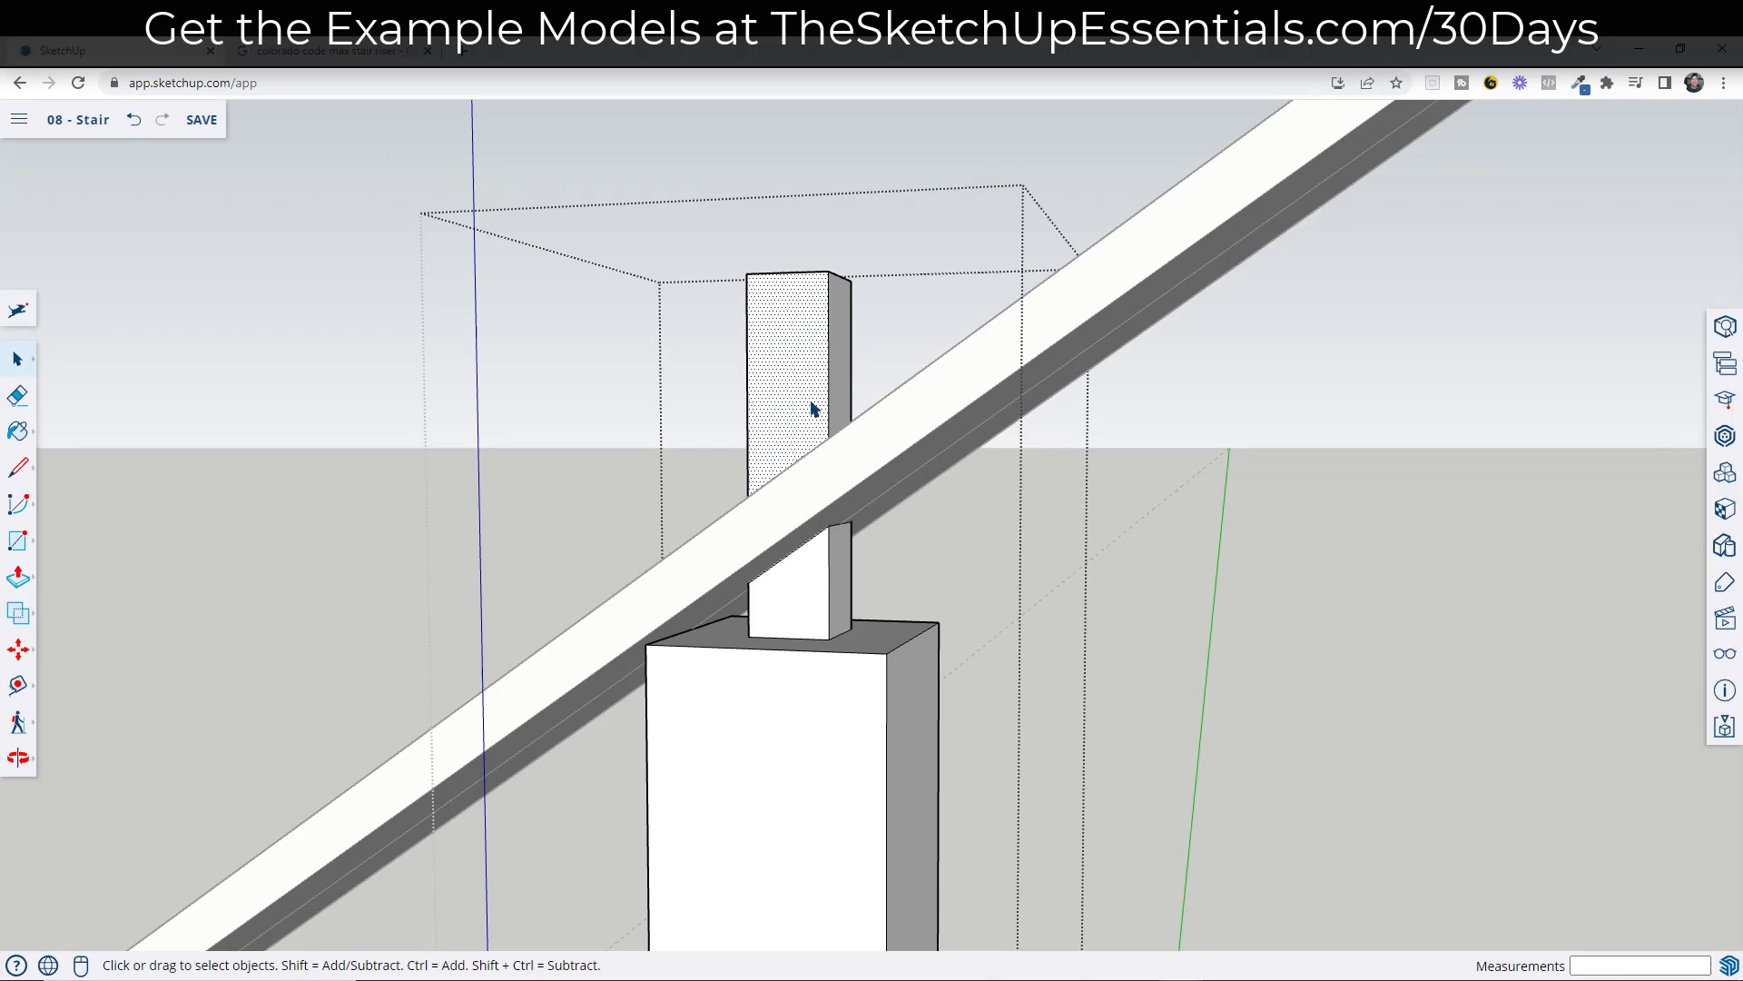
{"action": "key", "text": "e"}
{"action": "left_click", "coordinate": [820, 281]}
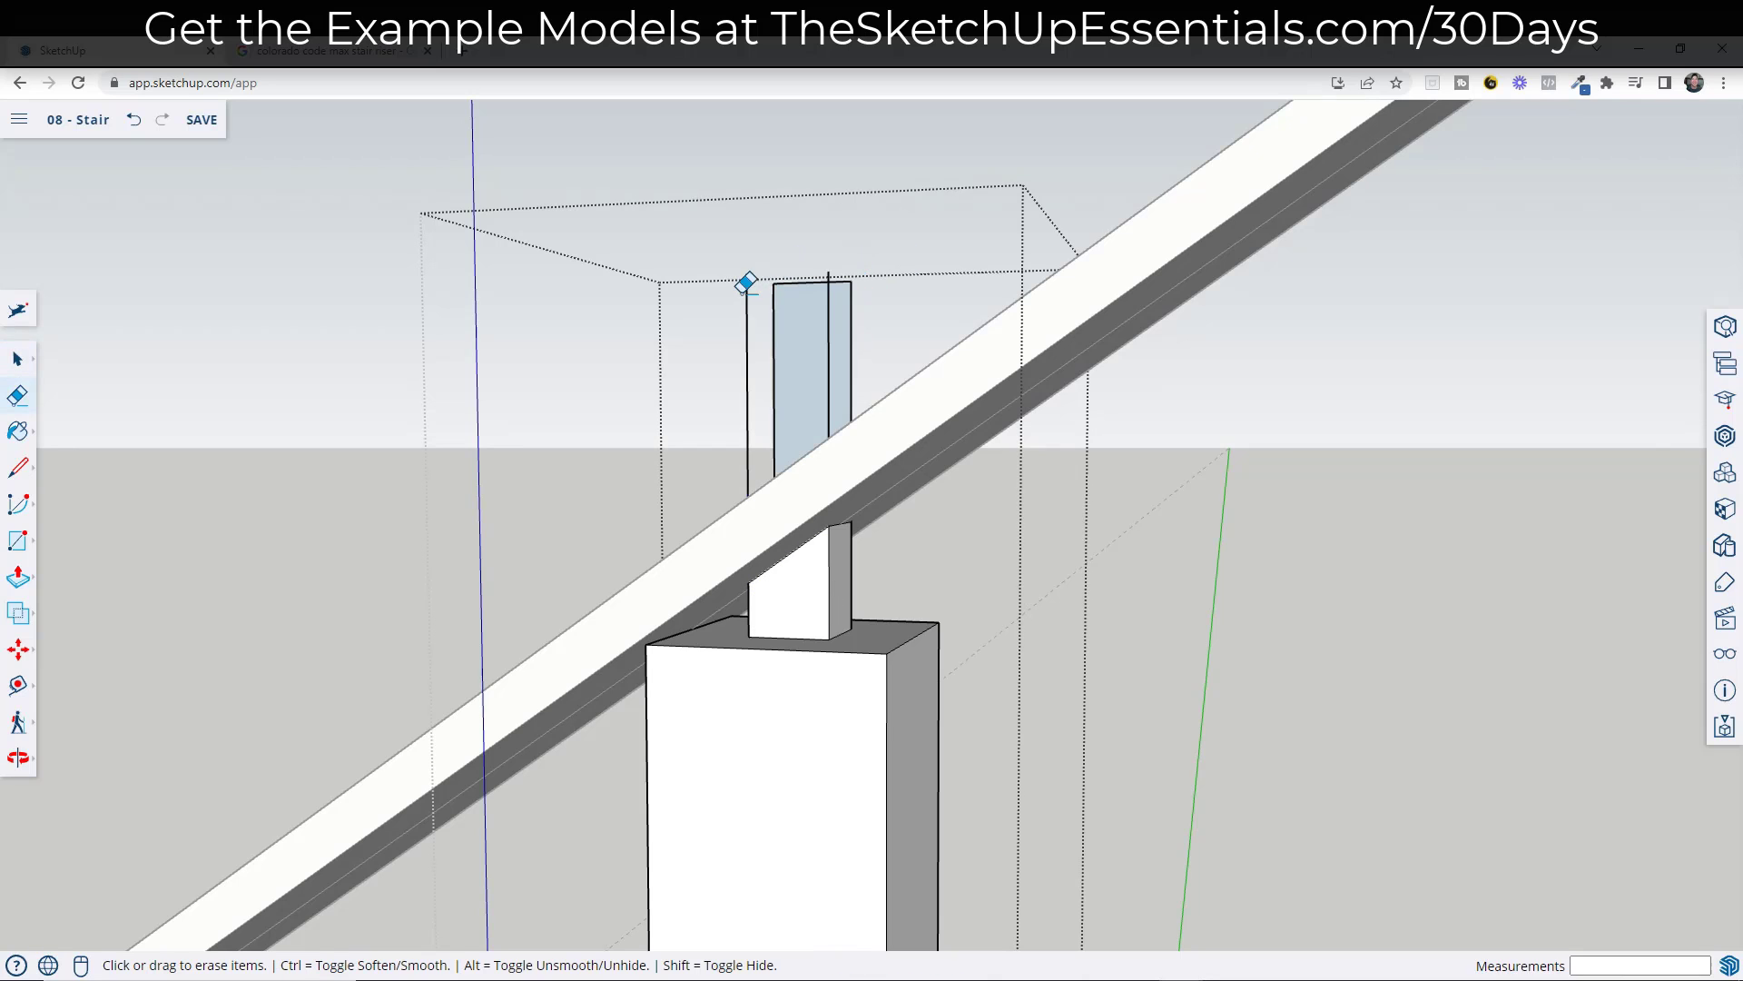
{"action": "mouse_move", "coordinate": [739, 281]}
{"action": "left_mouse_down"}
{"action": "mouse_move", "coordinate": [871, 311]}
{"action": "mouse_move", "coordinate": [799, 303]}
{"action": "left_mouse_up"}
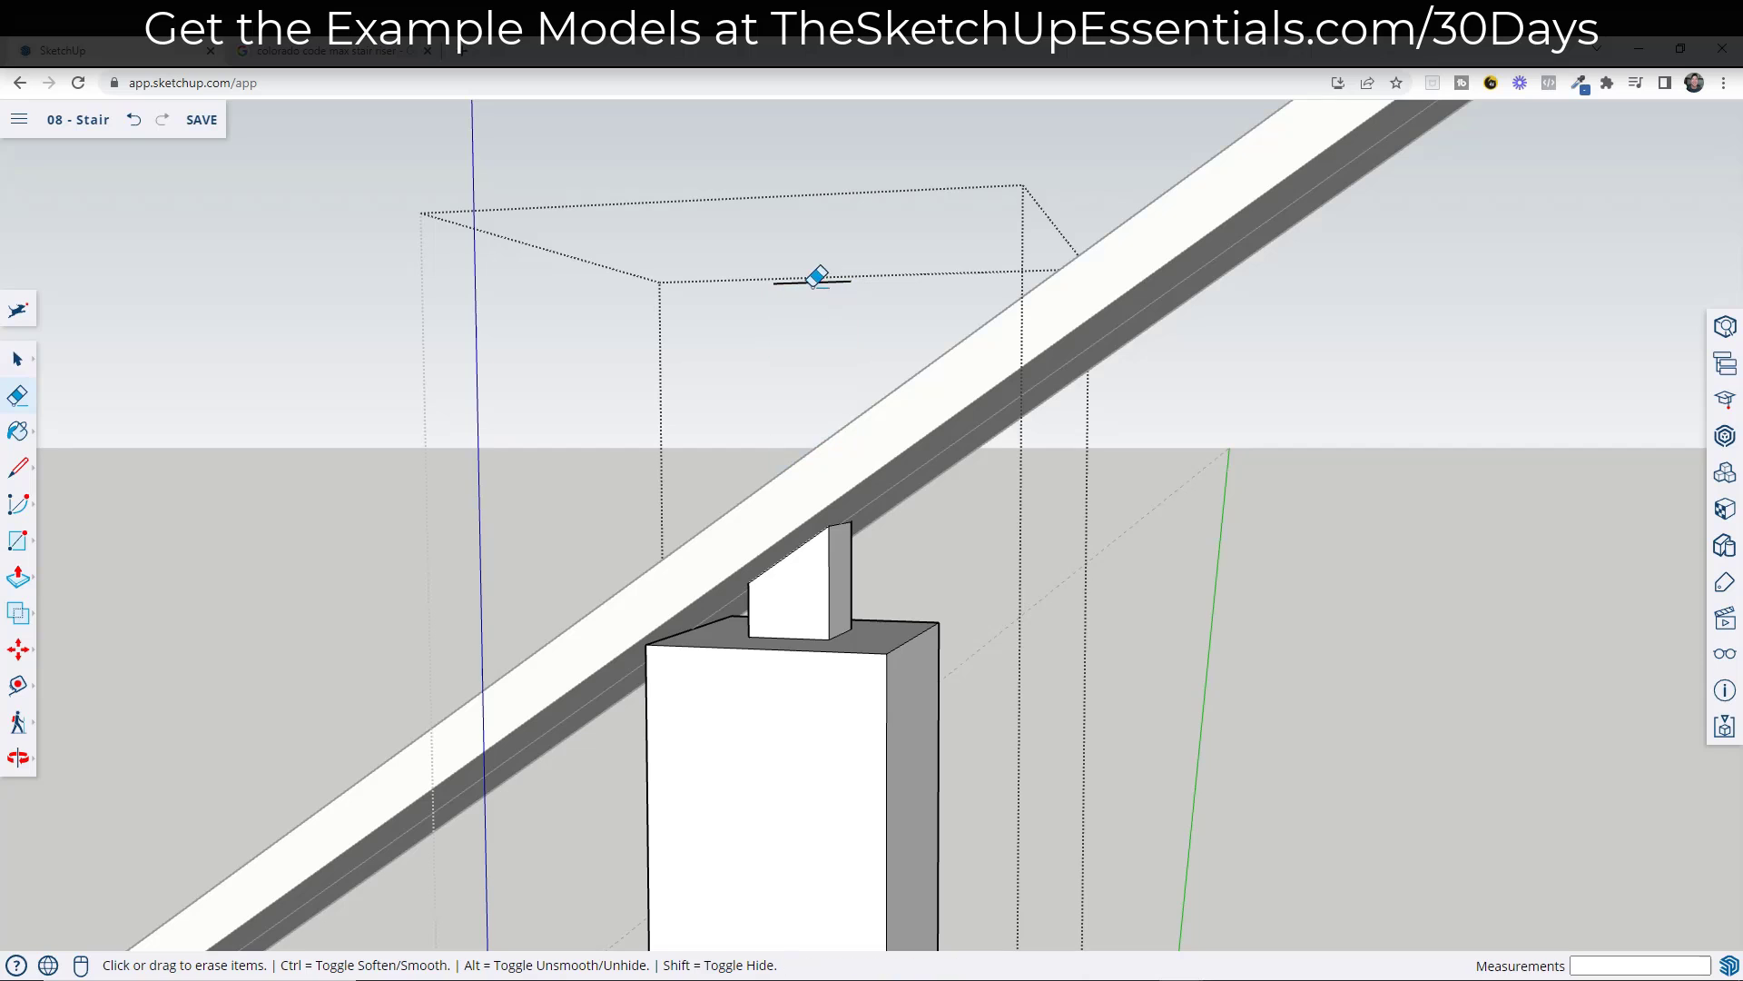
{"action": "left_click", "coordinate": [813, 282]}
{"action": "middle_click_drag", "start_coordinate": [754, 518], "coordinate": [821, 479]}
{"action": "key", "text": "space"}
{"action": "scroll", "coordinate": [1063, 476], "scroll_direction": "down", "scroll_amount": 3}
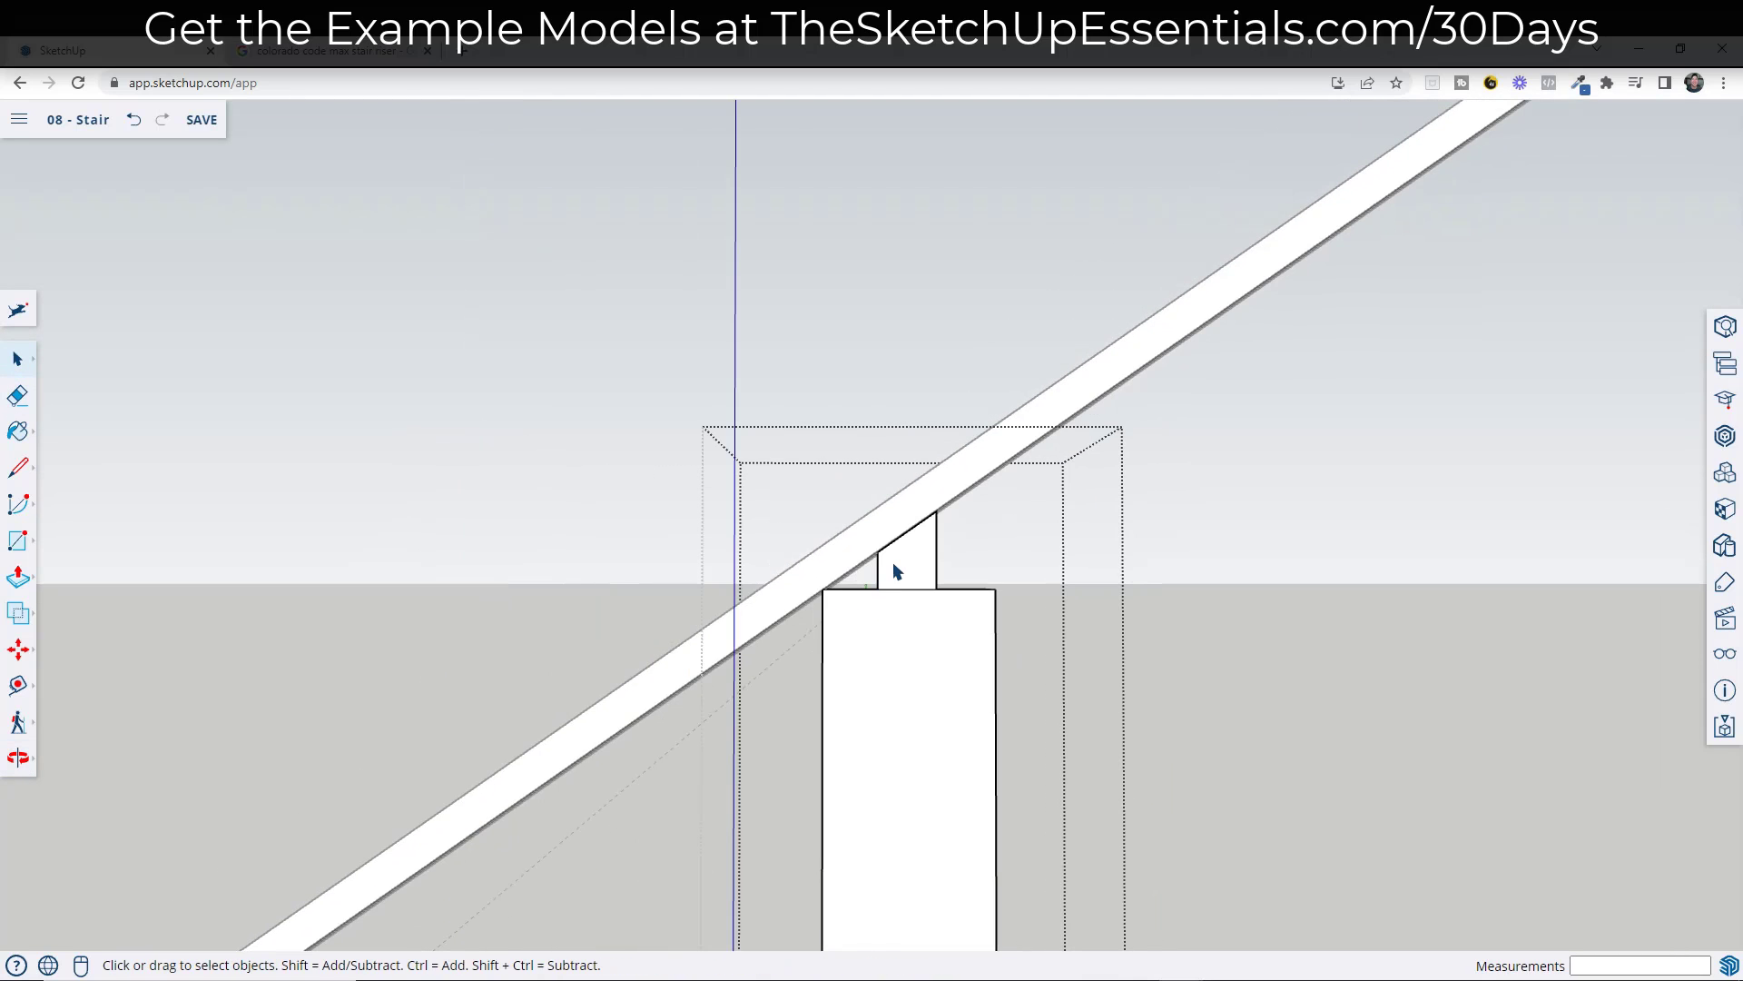
- Leave the post component and erase the leftover path line along the handrail's underside
{"action": "scroll", "coordinate": [976, 560], "scroll_direction": "down", "scroll_amount": 6}
{"action": "left_click", "coordinate": [1391, 510]}
{"action": "scroll", "coordinate": [1362, 526], "scroll_direction": "down", "scroll_amount": 4}
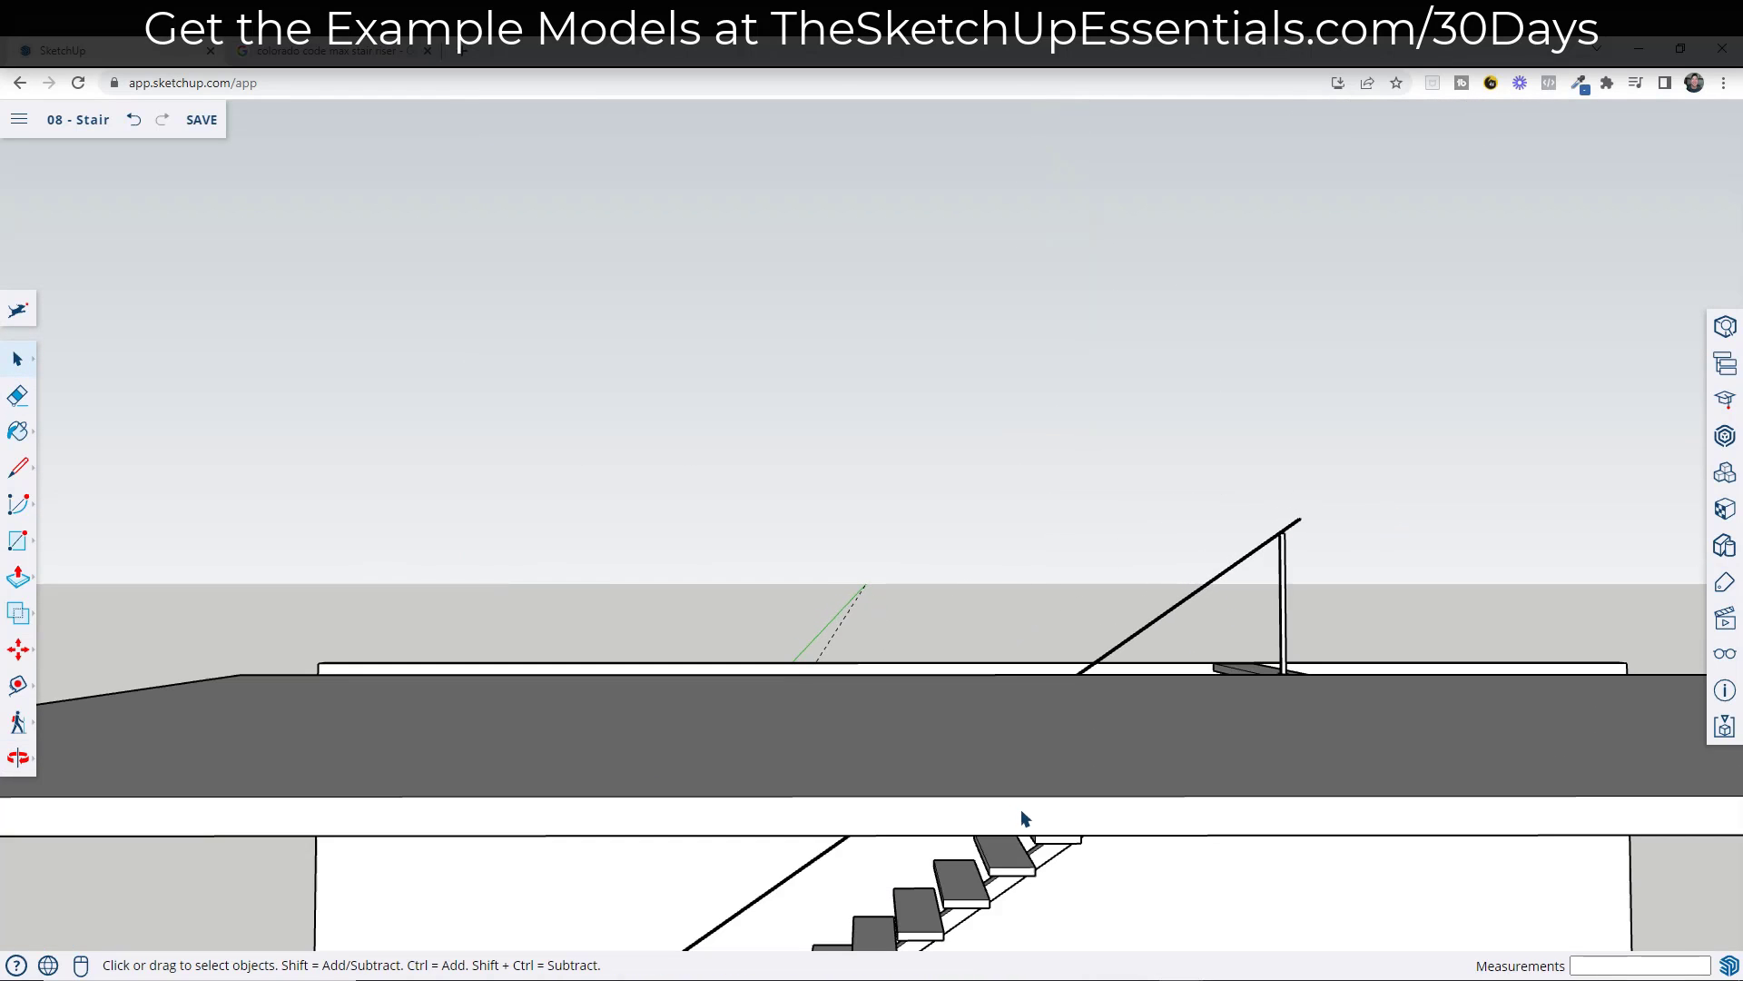
{"action": "scroll", "coordinate": [1088, 594], "scroll_direction": "down", "scroll_amount": 2}
{"action": "middle_click_drag", "start_coordinate": [1087, 594], "coordinate": [1181, 400], "text": "shift"}
{"action": "scroll", "coordinate": [766, 903], "scroll_direction": "up", "scroll_amount": 7}
{"action": "scroll", "coordinate": [820, 701], "scroll_direction": "up", "scroll_amount": 5}
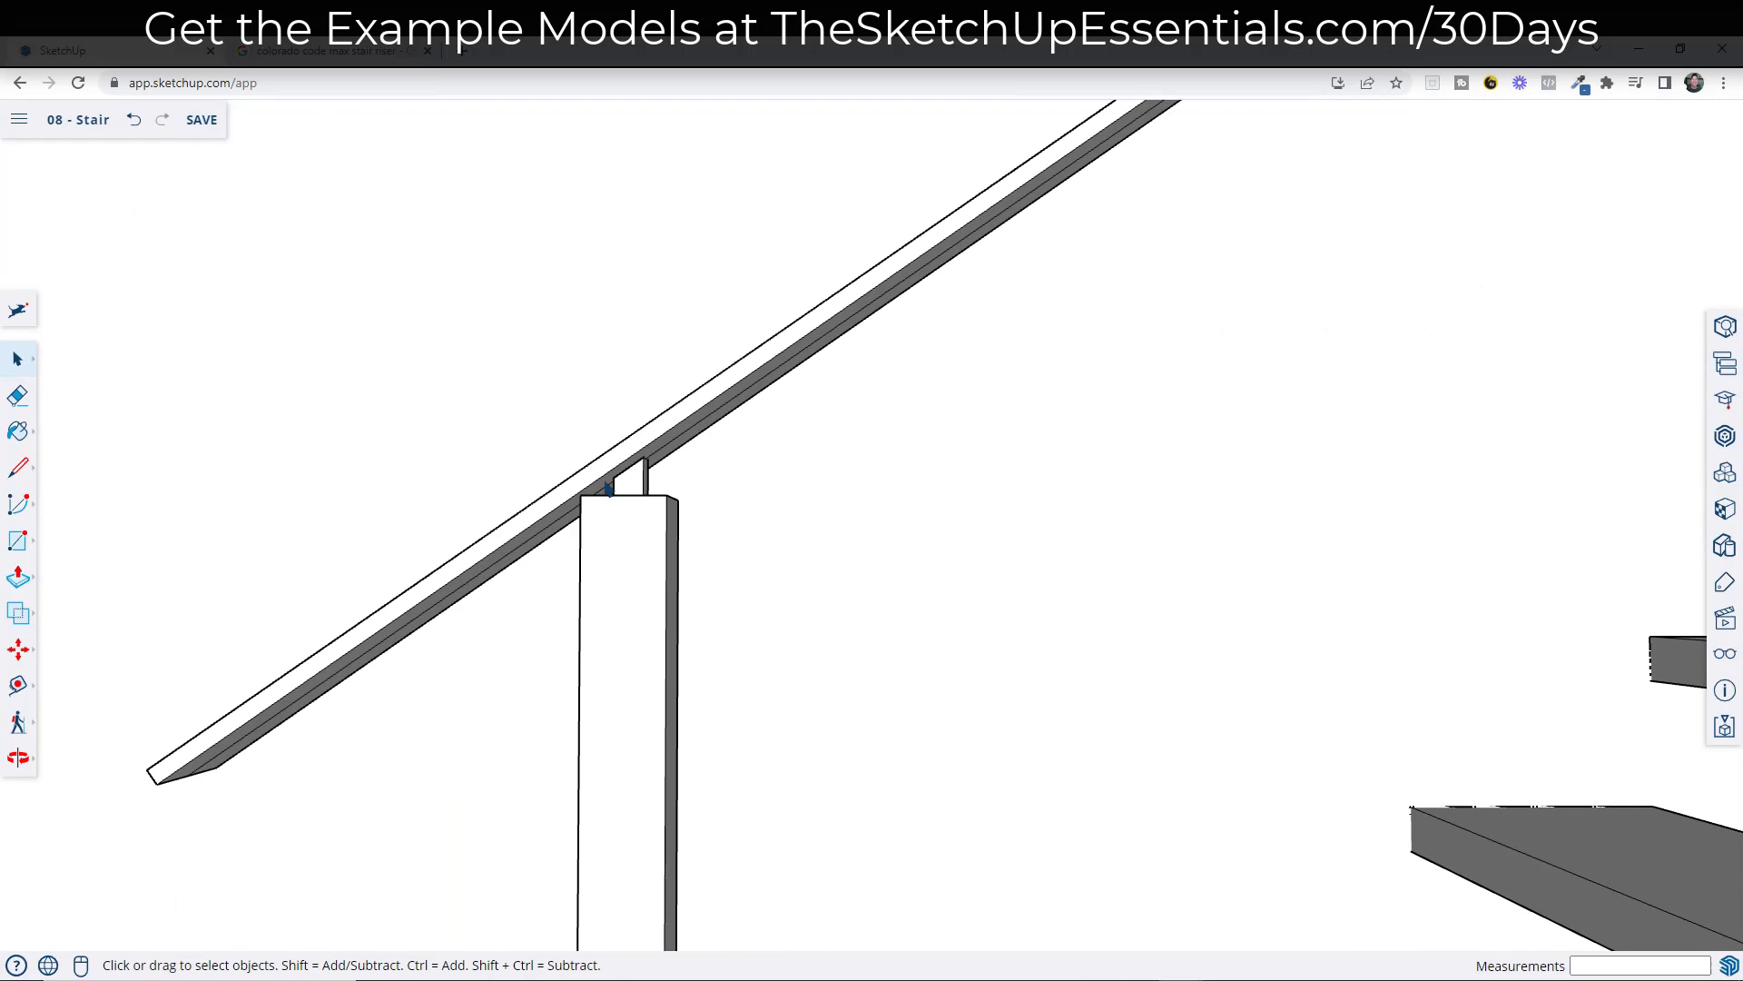
{"action": "left_click", "coordinate": [534, 548]}
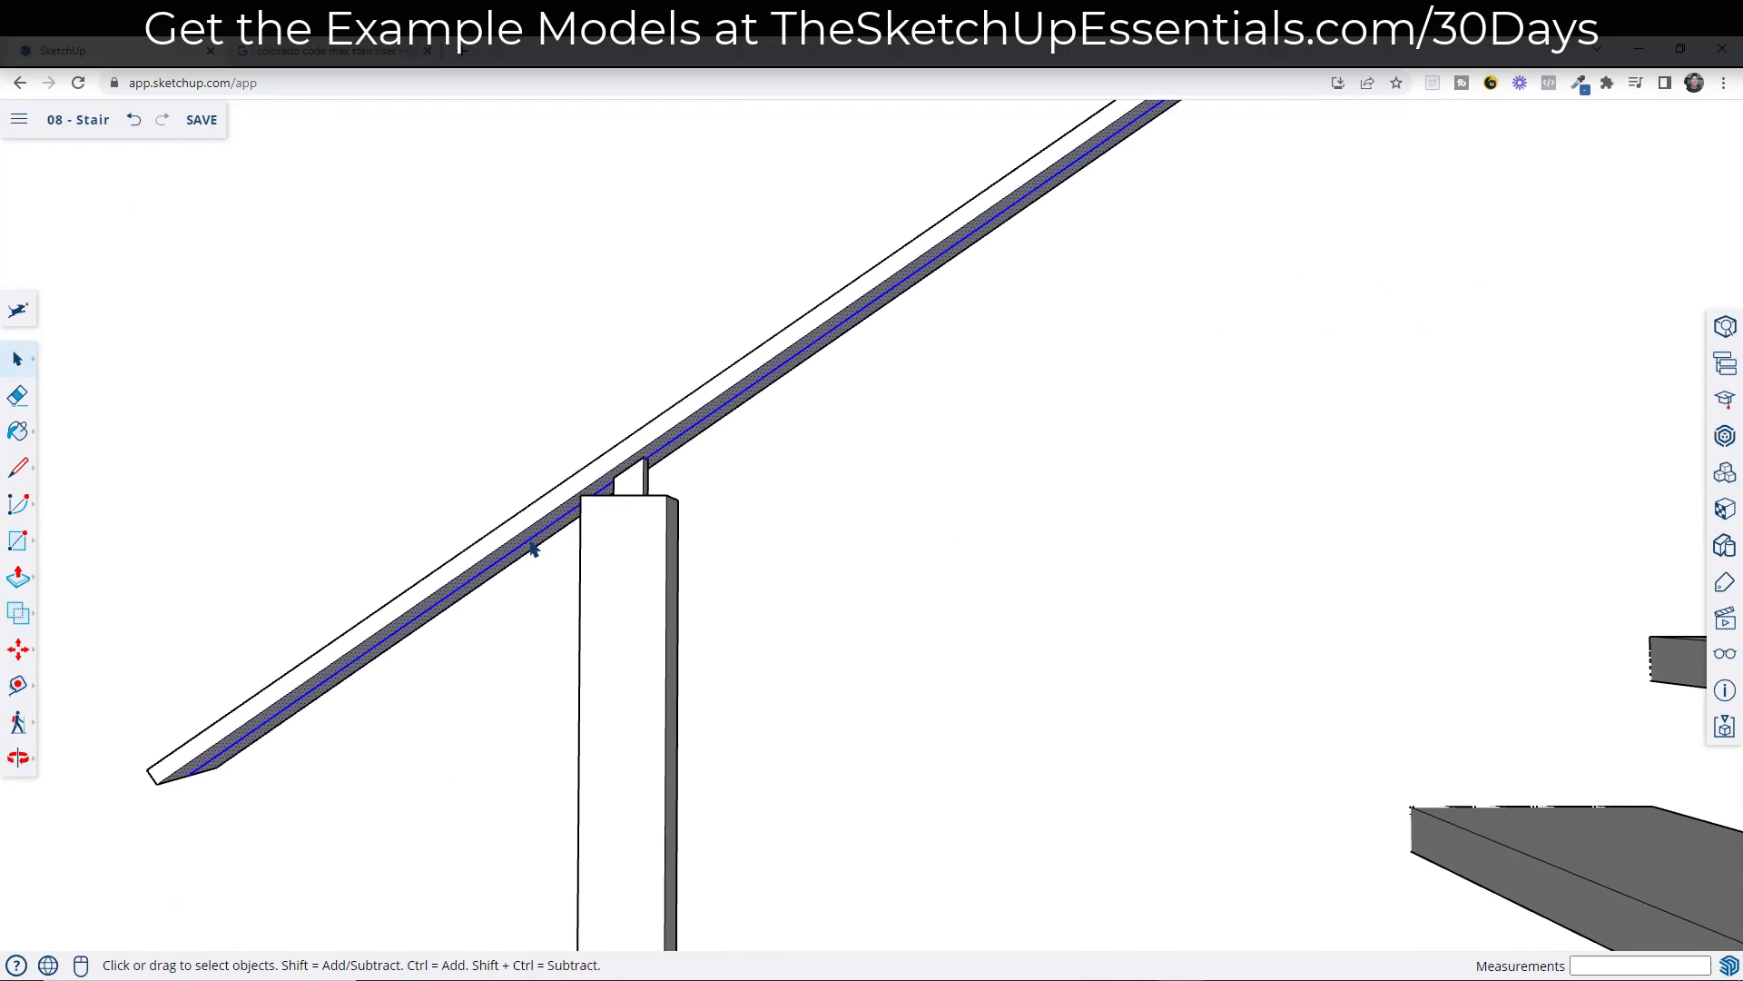
{"action": "key", "text": "e"}
{"action": "left_click", "coordinate": [531, 539]}
{"action": "key", "text": "space"}
- Copy the lowest post from the first tread to the matching point on the fourth tread
{"action": "scroll", "coordinate": [635, 633], "scroll_direction": "down", "scroll_amount": 5}
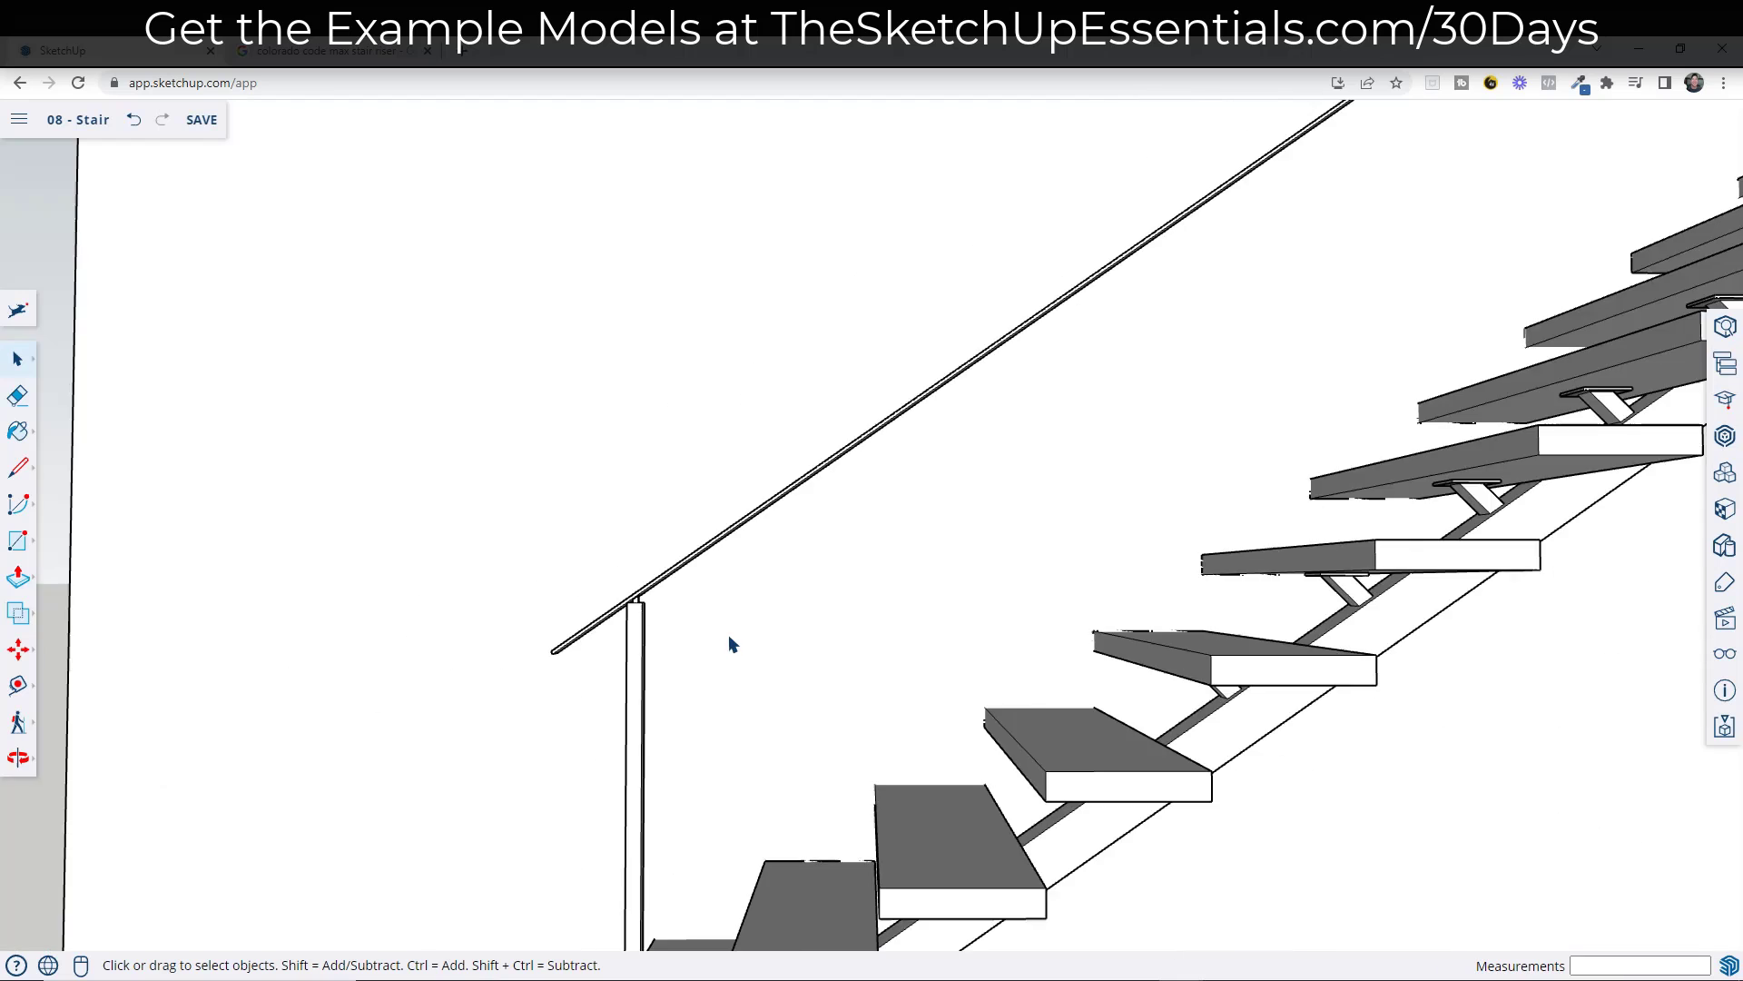
{"action": "middle_click_drag", "start_coordinate": [728, 634], "coordinate": [756, 822]}
{"action": "left_click", "coordinate": [756, 822]}
{"action": "scroll", "coordinate": [759, 833], "scroll_direction": "up", "scroll_amount": 3}
{"action": "key", "text": "m"}
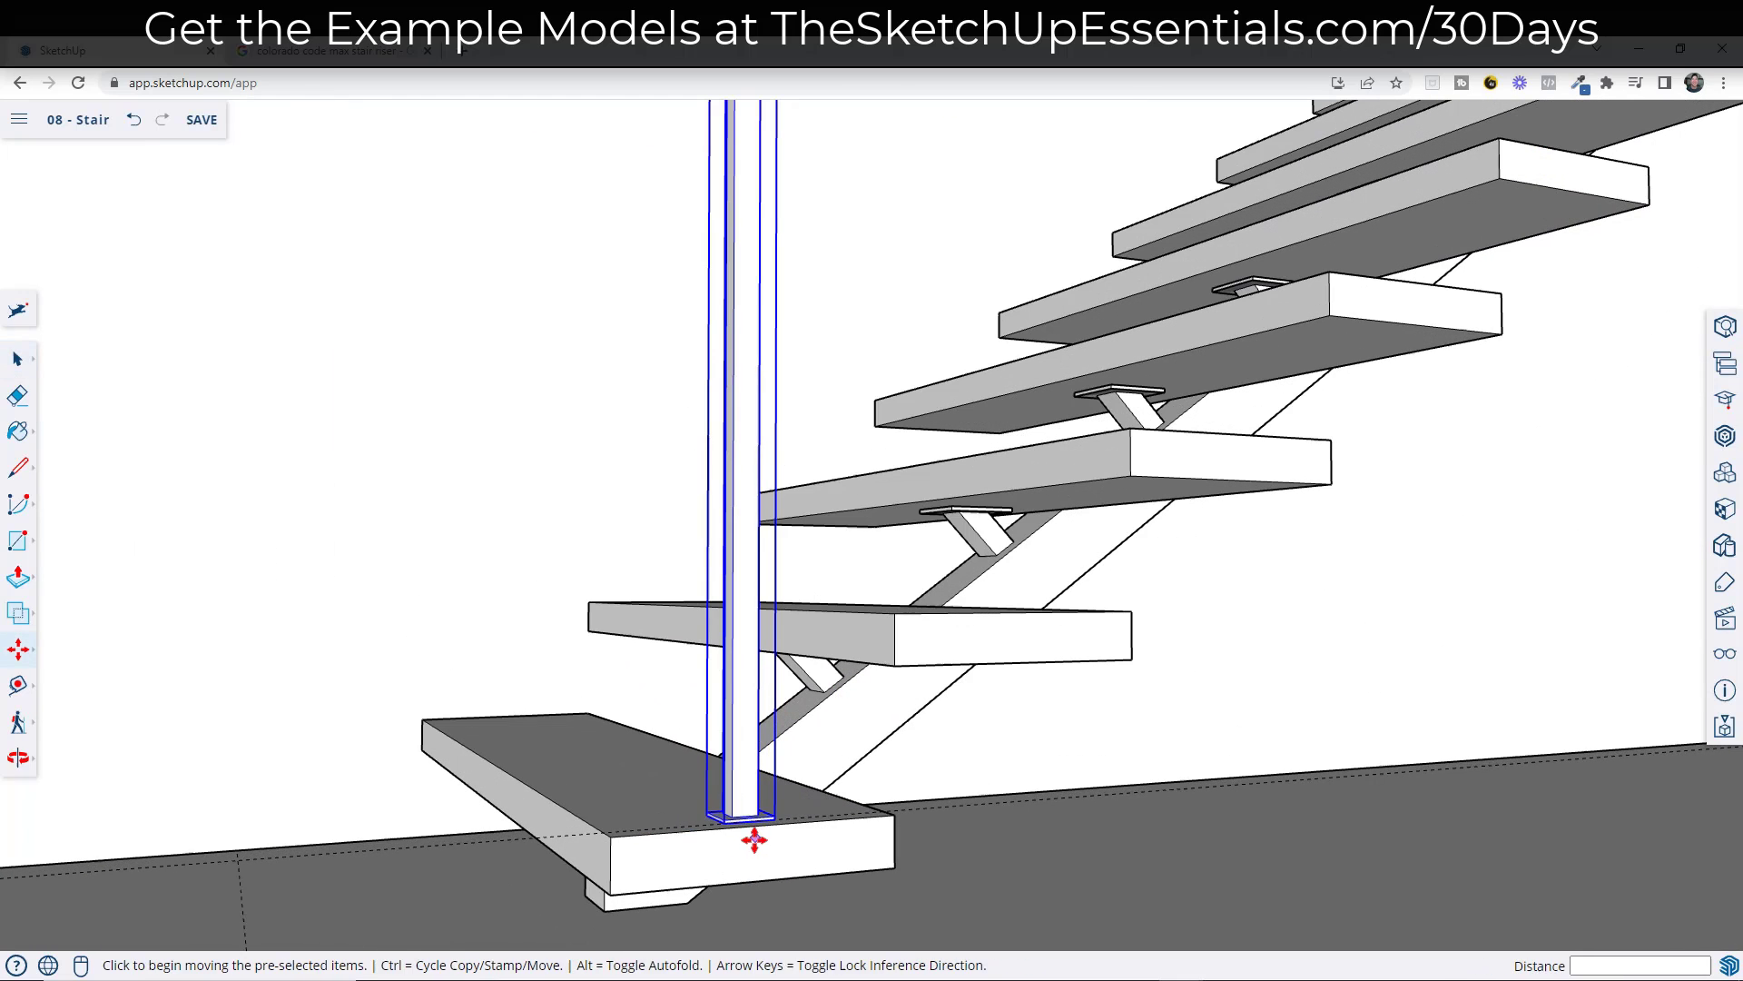
{"action": "left_click", "coordinate": [756, 822]}
{"action": "key", "text": "ctrl"}
{"action": "scroll", "coordinate": [756, 823], "scroll_direction": "down", "scroll_amount": 6}
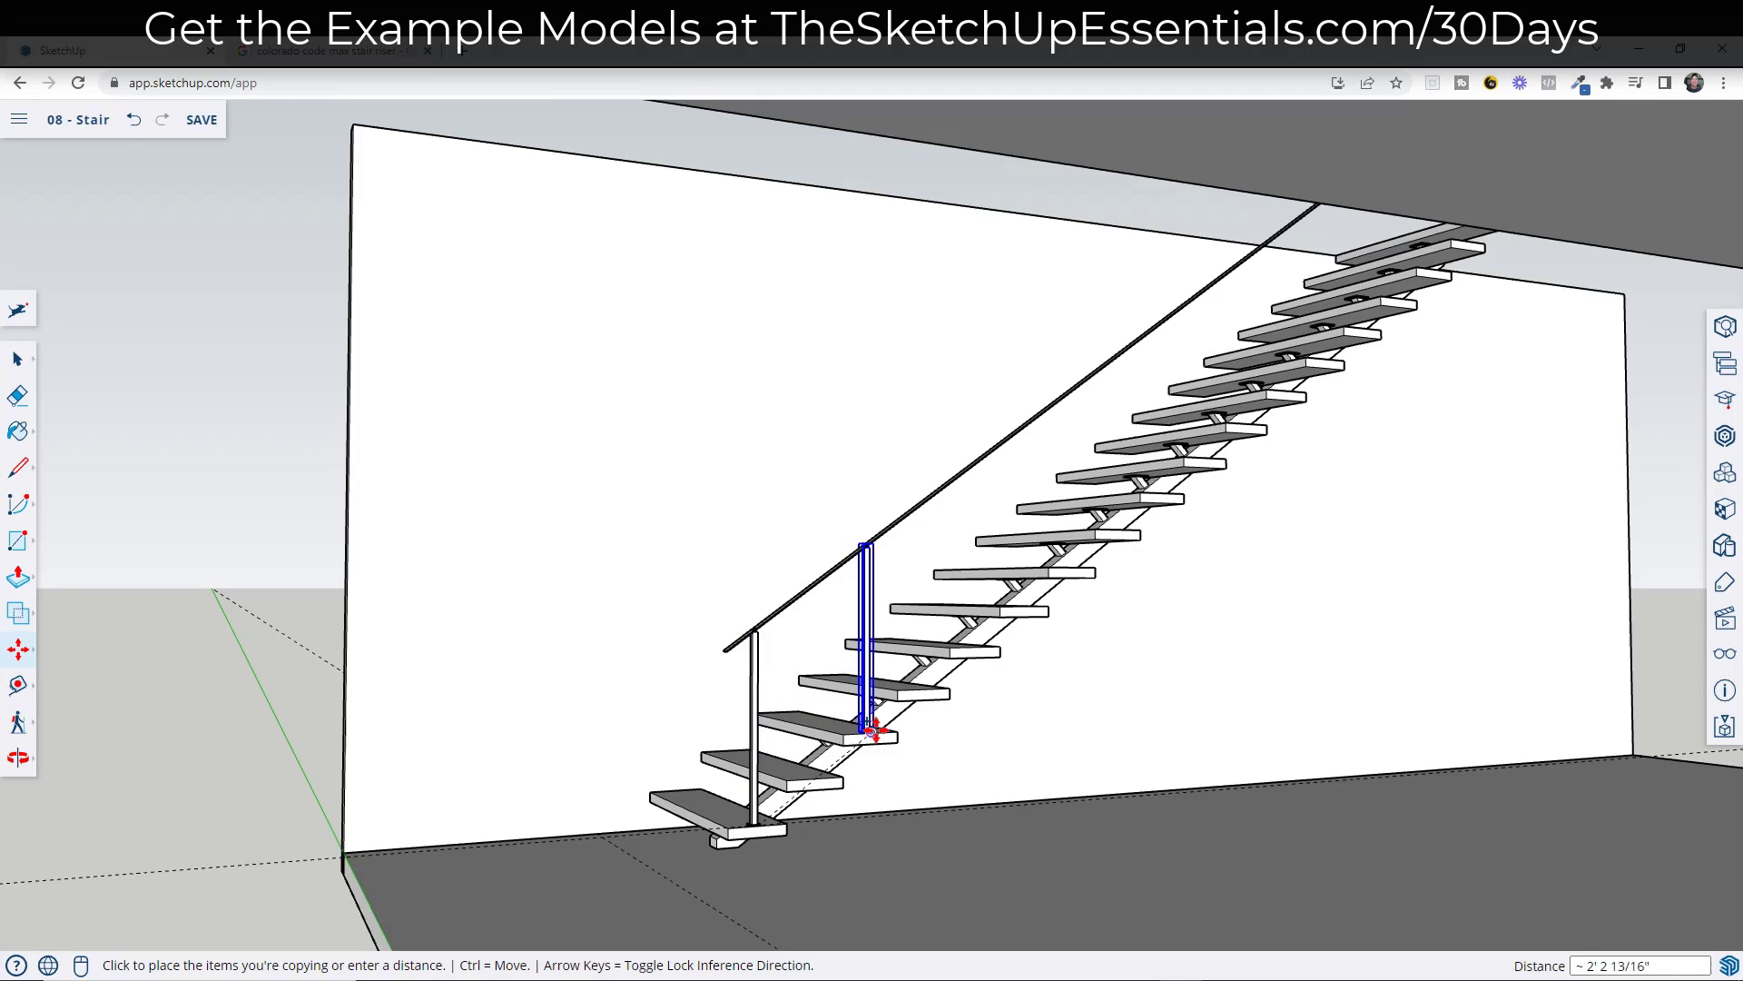
{"action": "scroll", "coordinate": [926, 693], "scroll_direction": "up", "scroll_amount": 1}
{"action": "left_click", "coordinate": [922, 692]}
- Array the post copy up the staircase at the same spacing with a multiplier of 5
{"action": "type", "text": "*"}
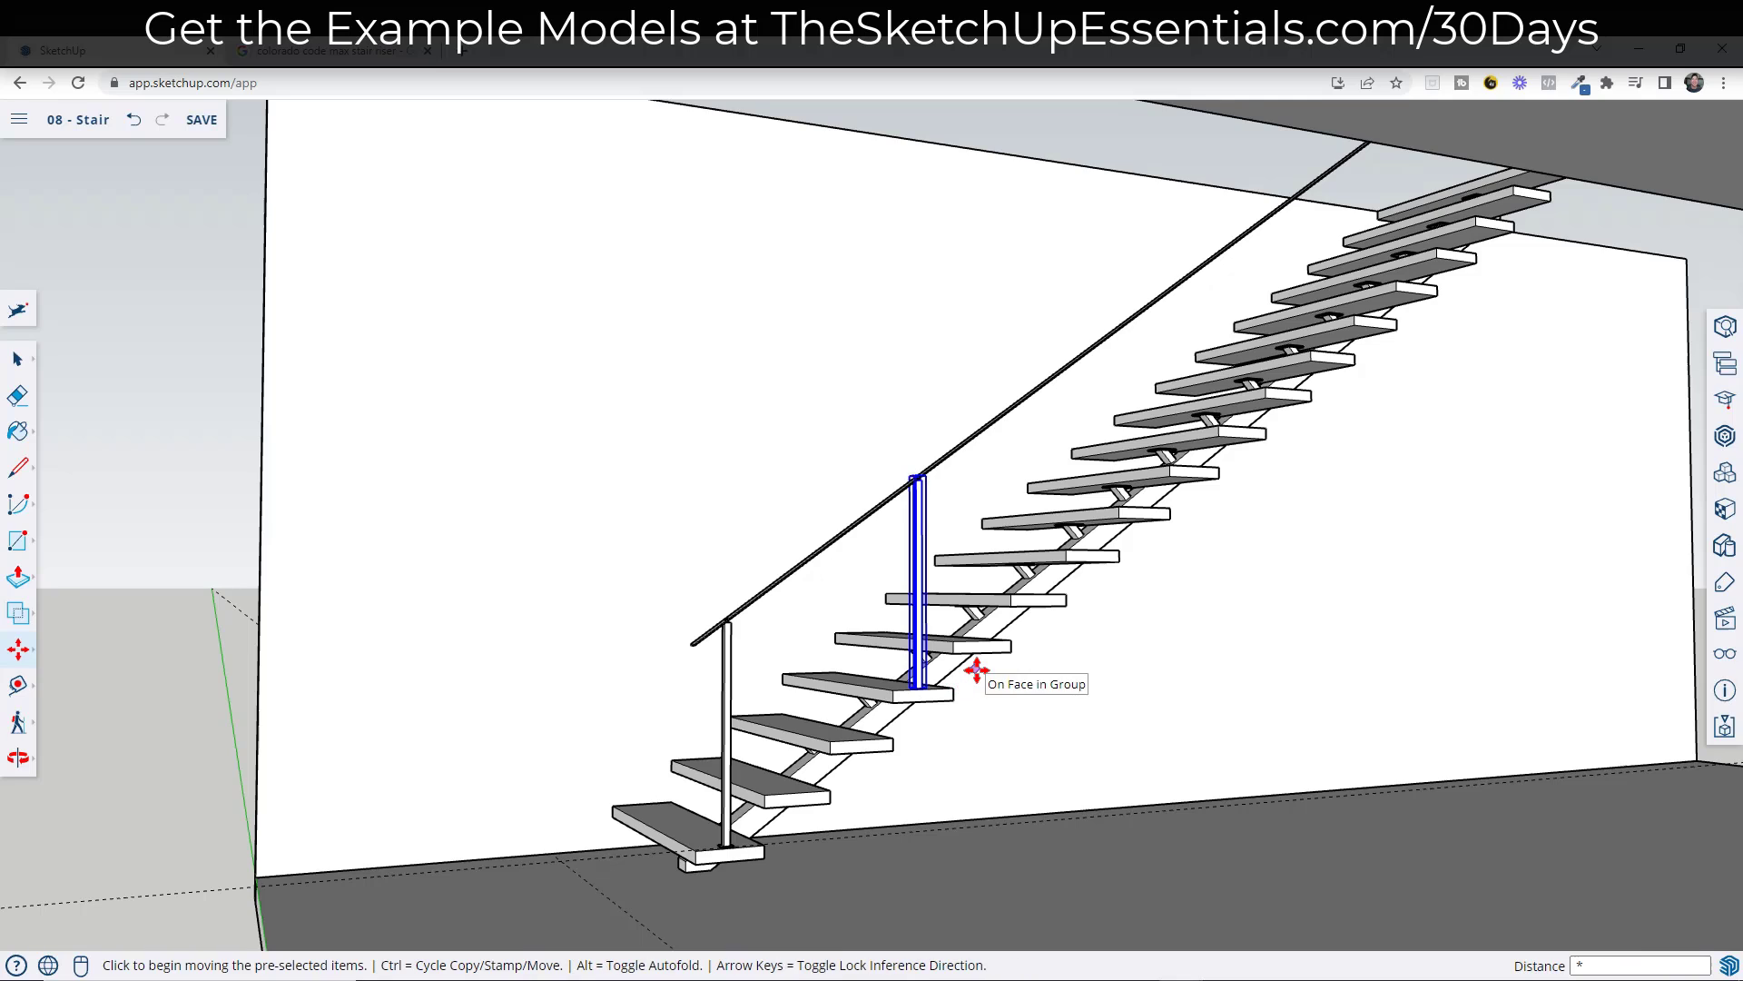
{"action": "type", "text": "4"}
{"action": "key", "text": "Return"}
{"action": "type", "text": "*5"}
{"action": "key", "text": "Return"}
- Open an upper post for editing and erase the stray connector edges left on the handrail's top surface
{"action": "scroll", "coordinate": [944, 658], "scroll_direction": "down", "scroll_amount": 4}
{"action": "middle_click_drag", "start_coordinate": [934, 669], "coordinate": [1253, 285]}
{"action": "scroll", "coordinate": [1258, 366], "scroll_direction": "up", "scroll_amount": 5}
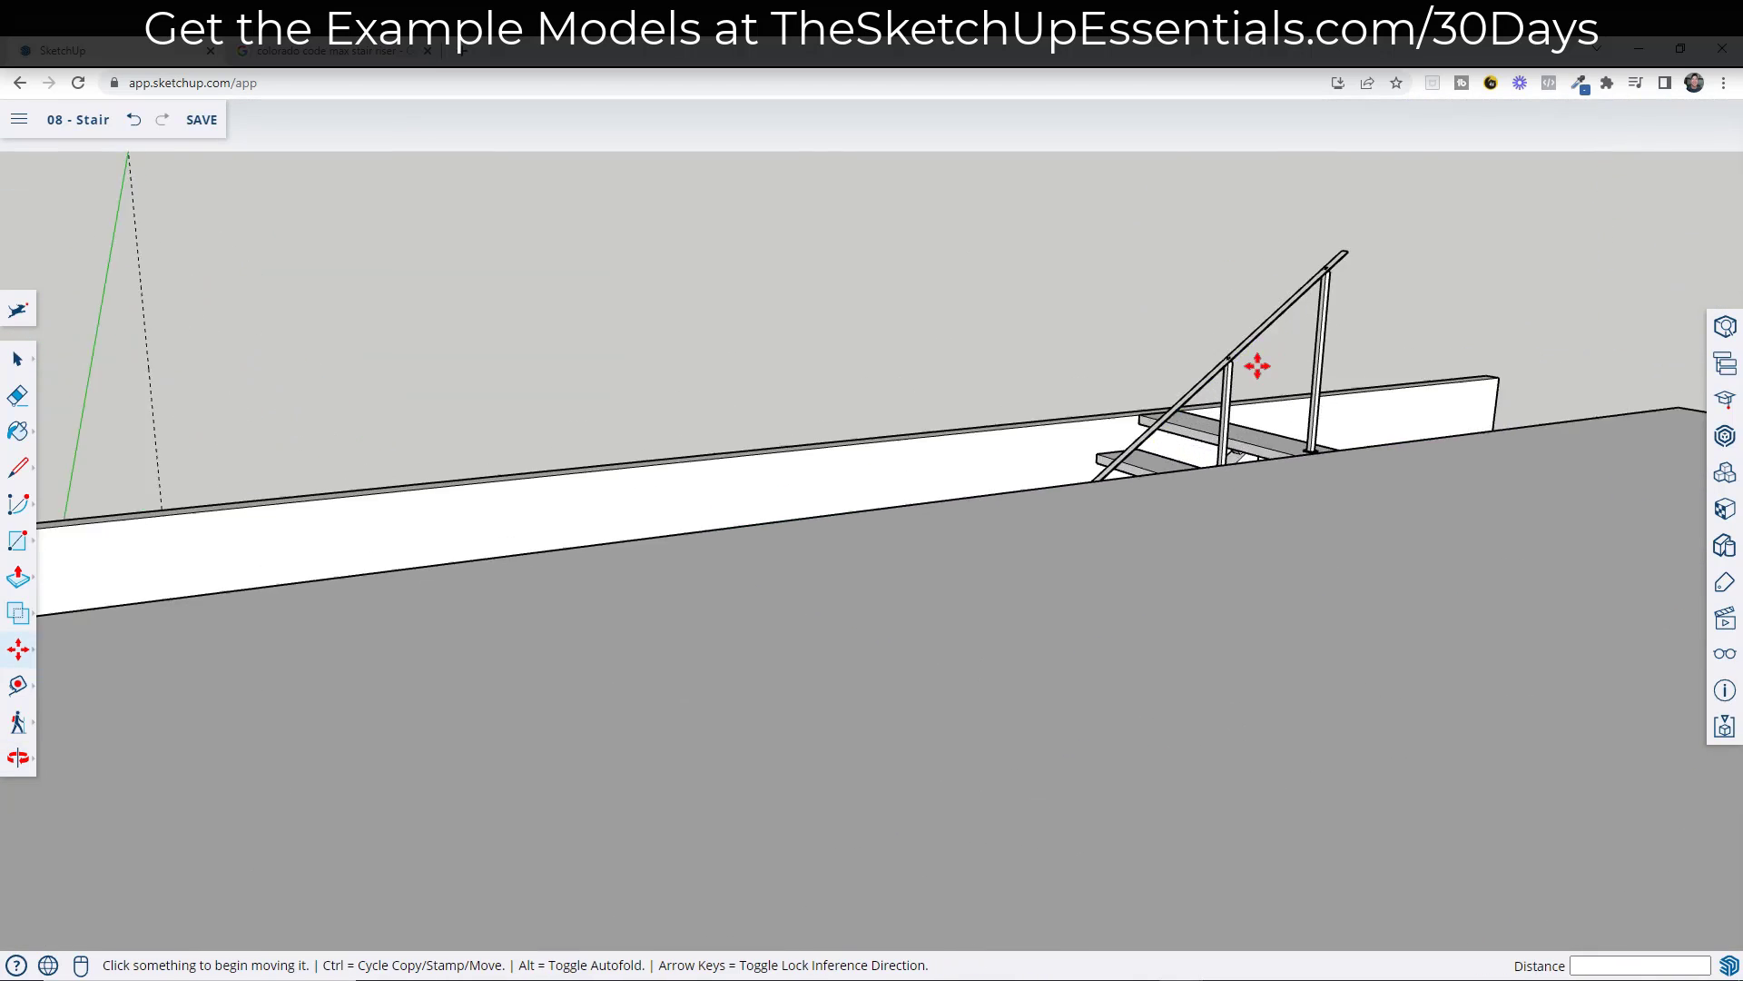
{"action": "scroll", "coordinate": [1180, 381], "scroll_direction": "up", "scroll_amount": 6}
{"action": "key", "text": "space"}
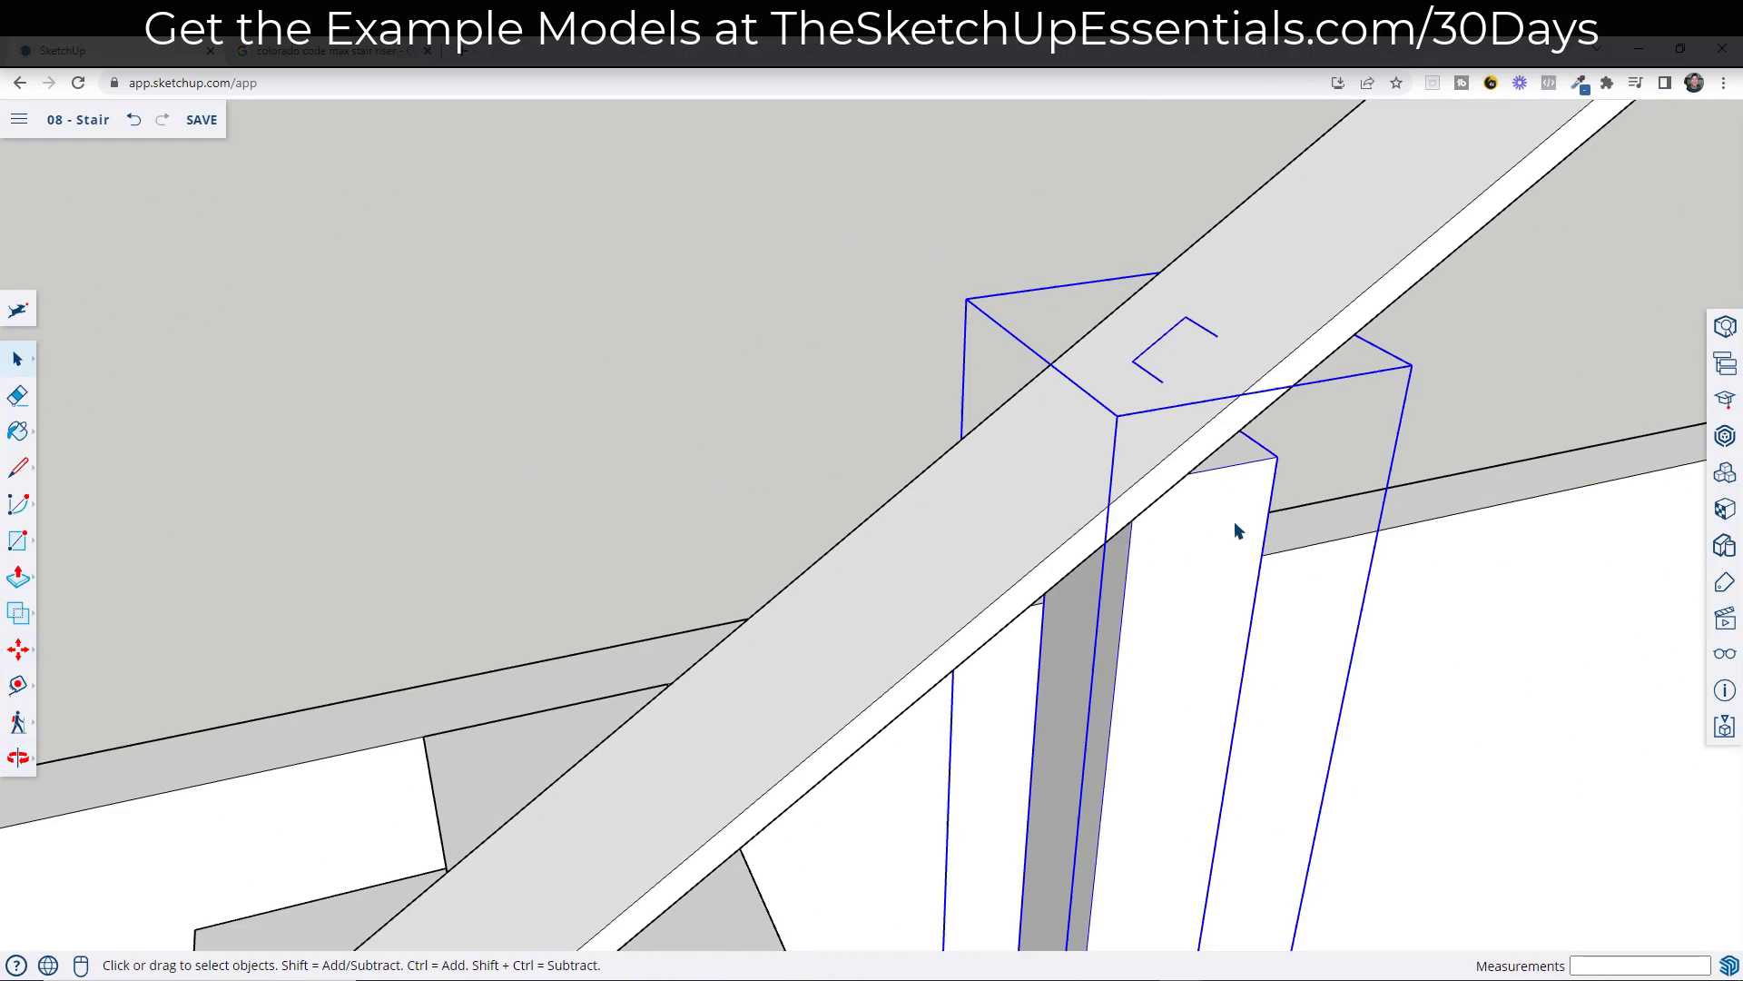
{"action": "double_click", "coordinate": [1235, 524]}
{"action": "key", "text": "e"}
{"action": "left_click_drag", "start_coordinate": [1180, 323], "coordinate": [1197, 323]}
{"action": "left_click", "coordinate": [1145, 371]}
{"action": "key", "text": "space"}
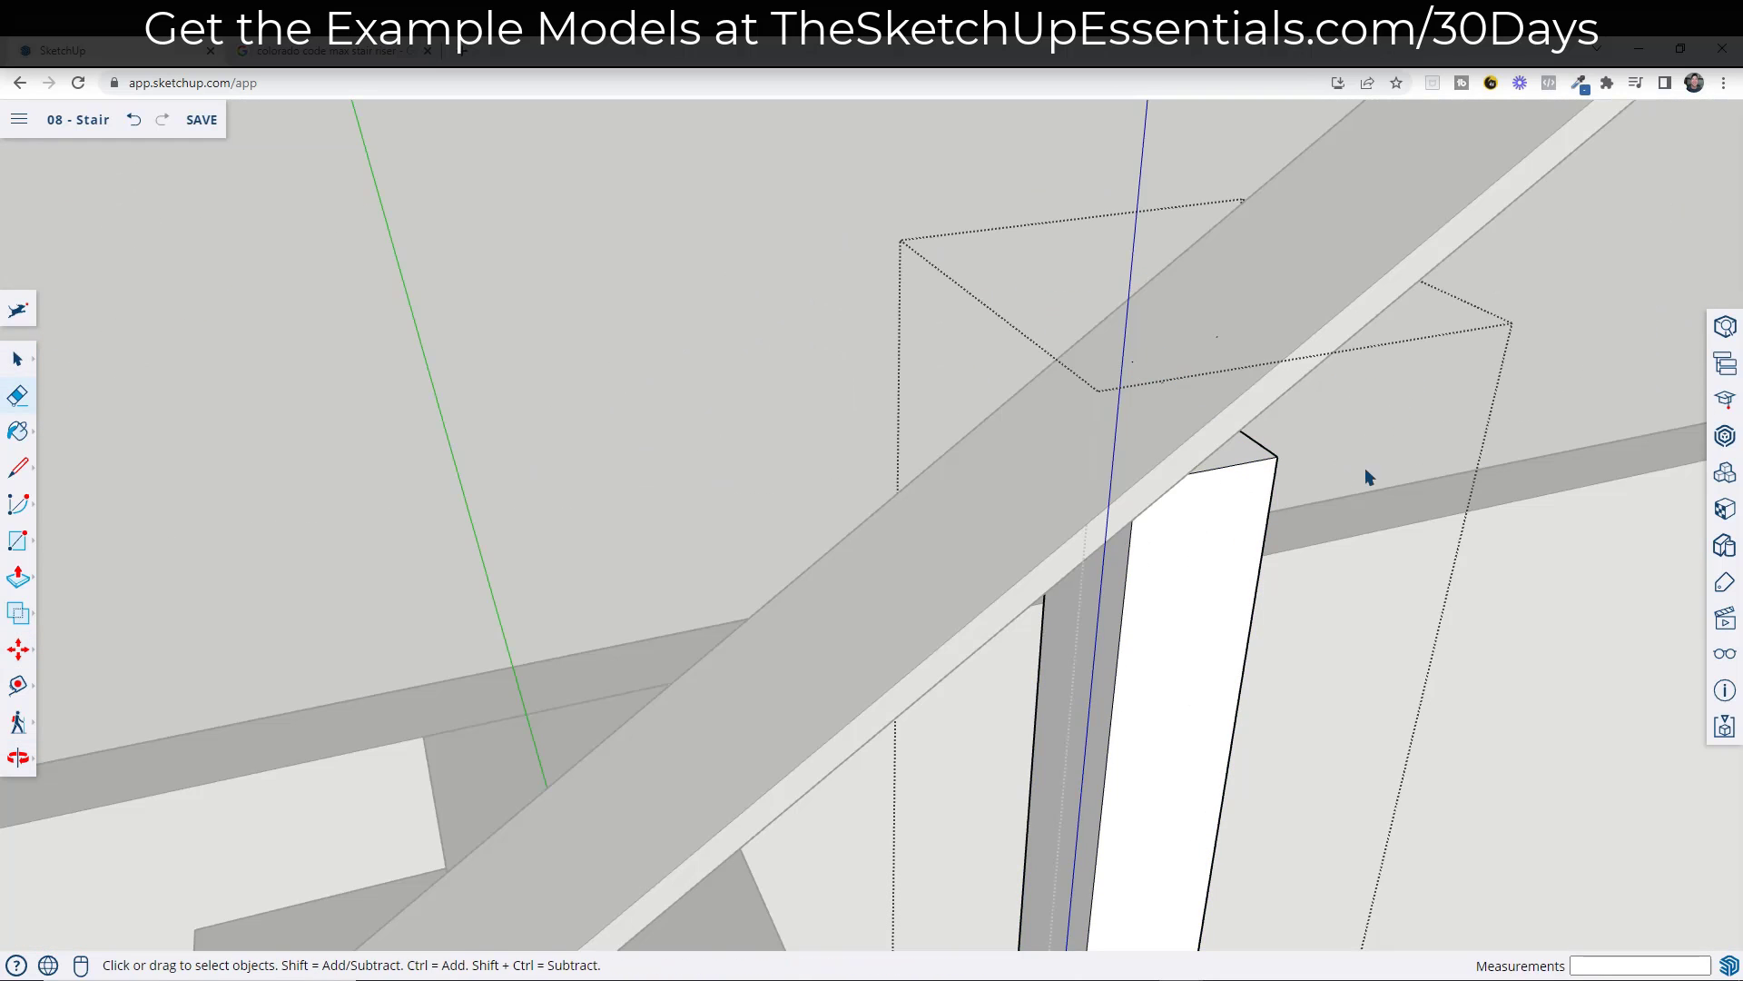
{"action": "scroll", "coordinate": [1339, 498], "scroll_direction": "down", "scroll_amount": 5}
{"action": "middle_click_drag", "start_coordinate": [1339, 498], "coordinate": [1395, 331]}
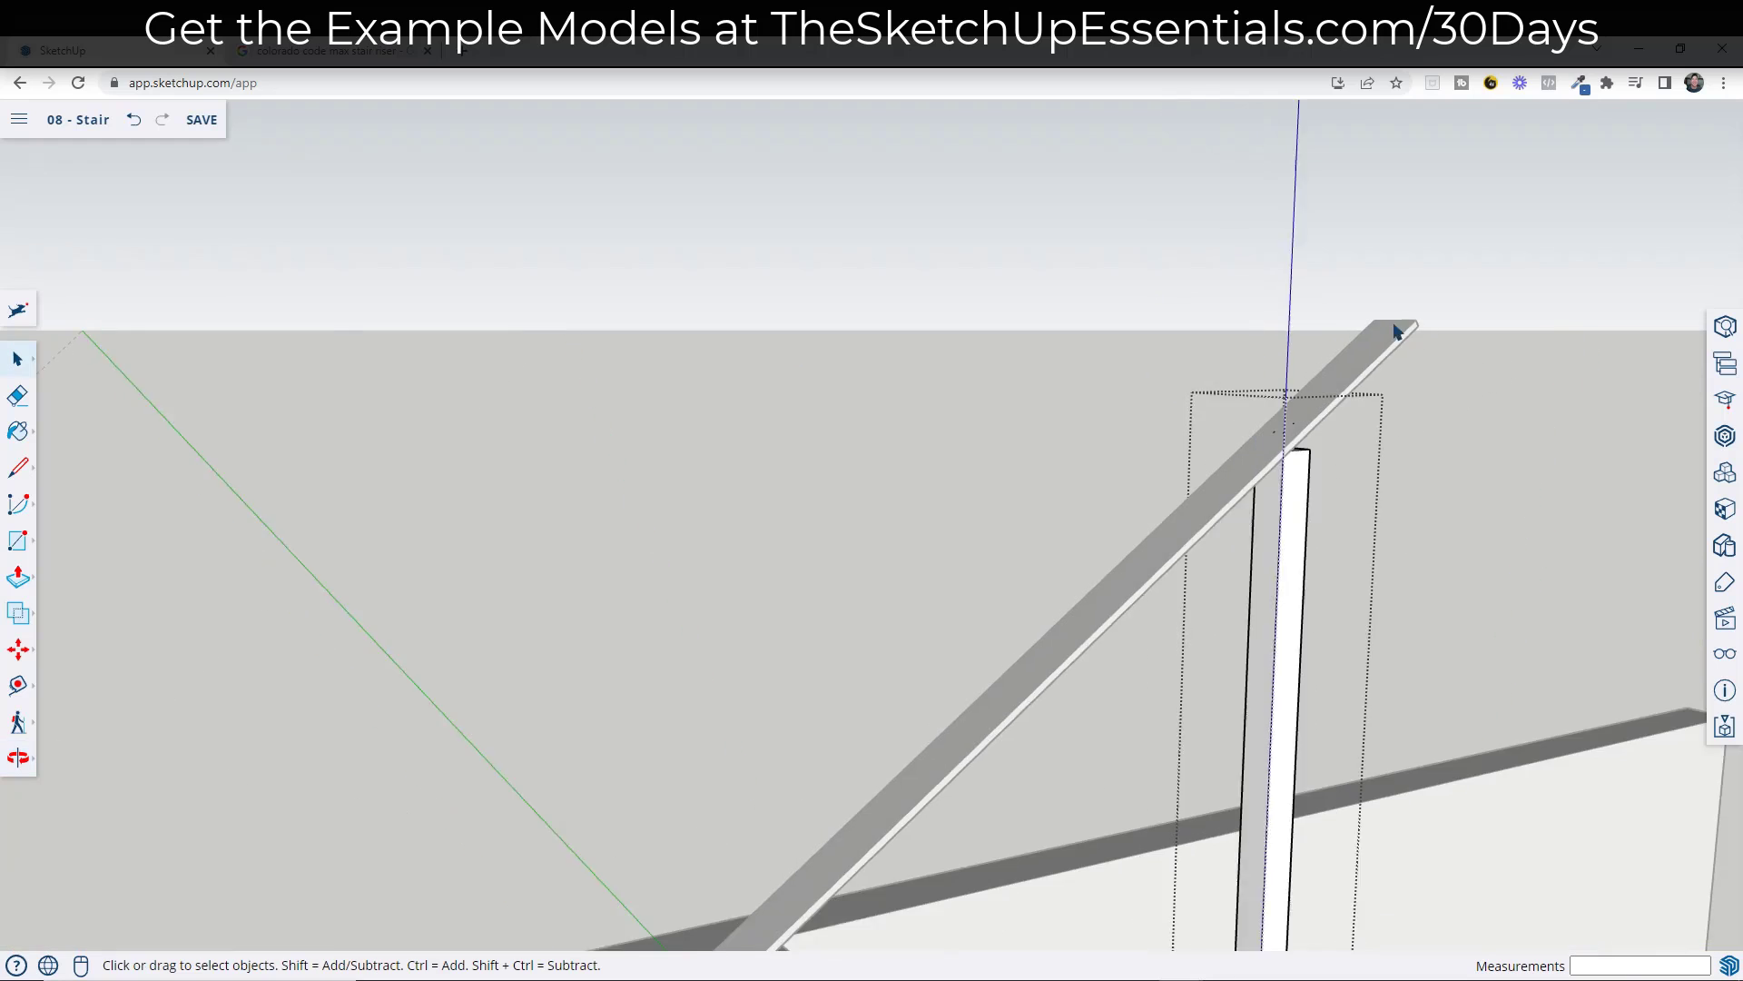
{"action": "scroll", "coordinate": [1394, 330], "scroll_direction": "down", "scroll_amount": 3}
{"action": "scroll", "coordinate": [1480, 425], "scroll_direction": "down", "scroll_amount": 3}
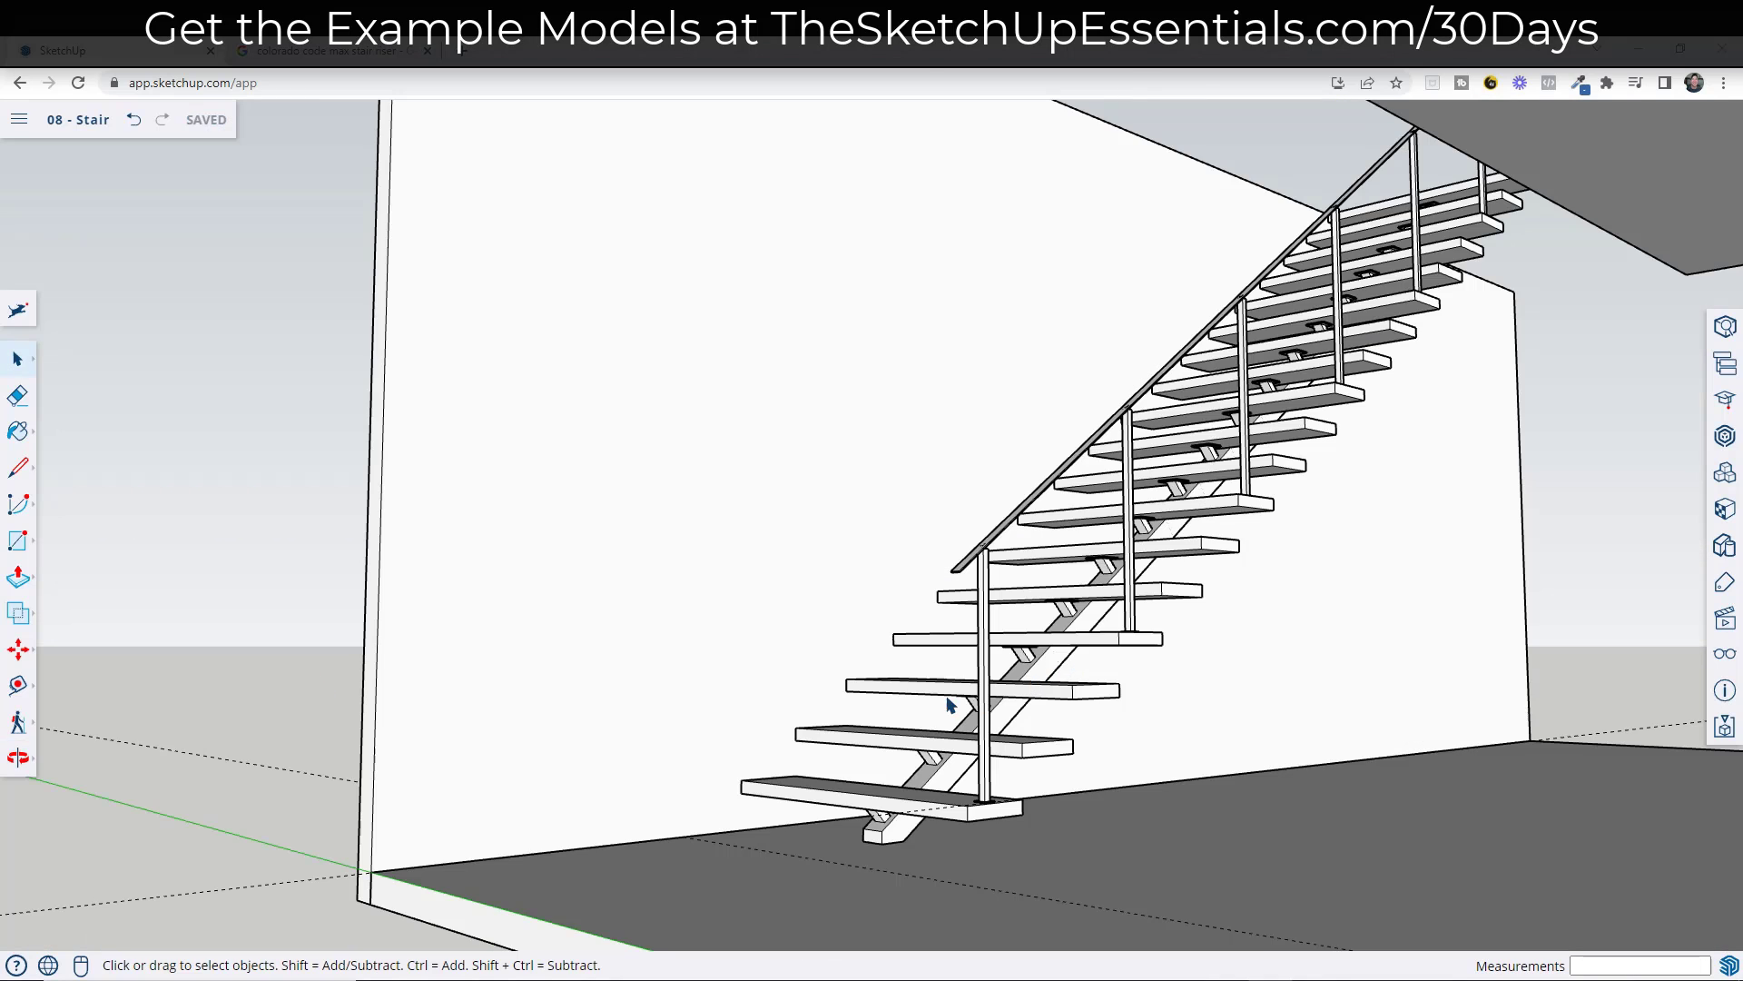
- Open the lowest post component and examine its shaft, base plate and position on the first tread
{"action": "middle_click_drag", "start_coordinate": [950, 704], "coordinate": [1037, 690]}
{"action": "double_click", "coordinate": [1036, 690]}
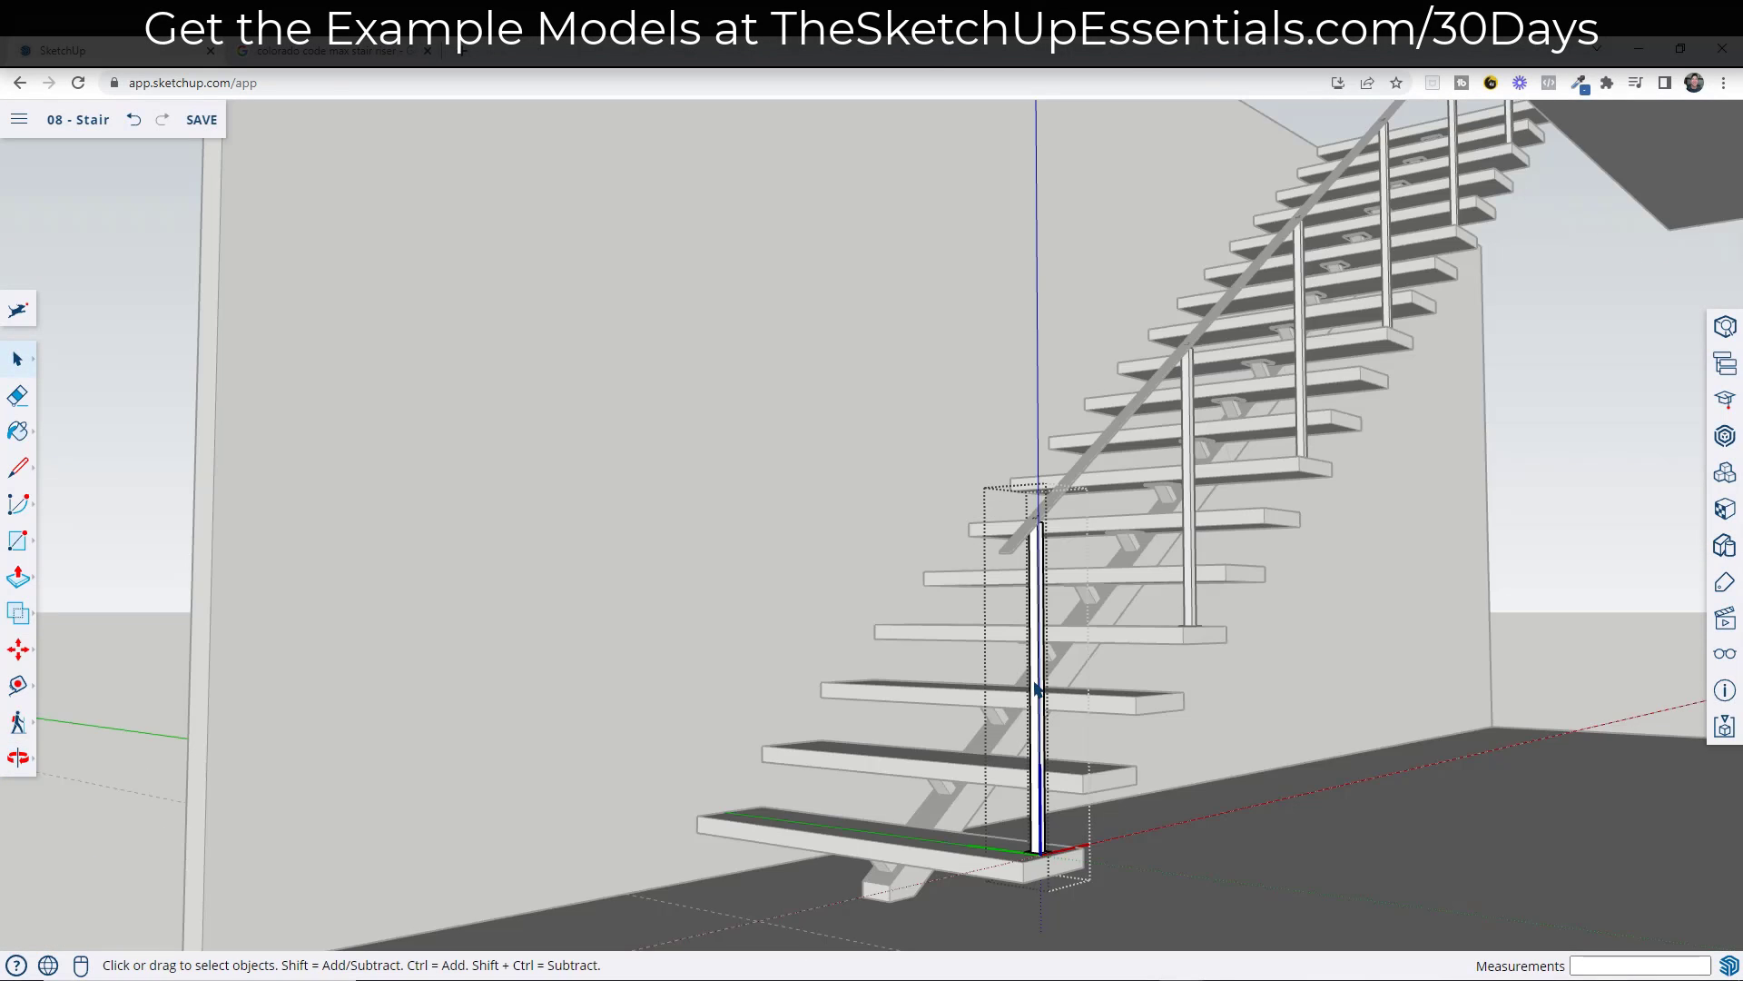
{"action": "scroll", "coordinate": [1035, 781], "scroll_direction": "up", "scroll_amount": 2}
{"action": "middle_click_drag", "start_coordinate": [1112, 737], "coordinate": [501, 768]}
{"action": "scroll", "coordinate": [590, 644], "scroll_direction": "down", "scroll_amount": 2}
{"action": "scroll", "coordinate": [336, 808], "scroll_direction": "up", "scroll_amount": 5}
{"action": "middle_click_drag", "start_coordinate": [430, 669], "coordinate": [602, 603]}
{"action": "scroll", "coordinate": [604, 603], "scroll_direction": "up", "scroll_amount": 2}
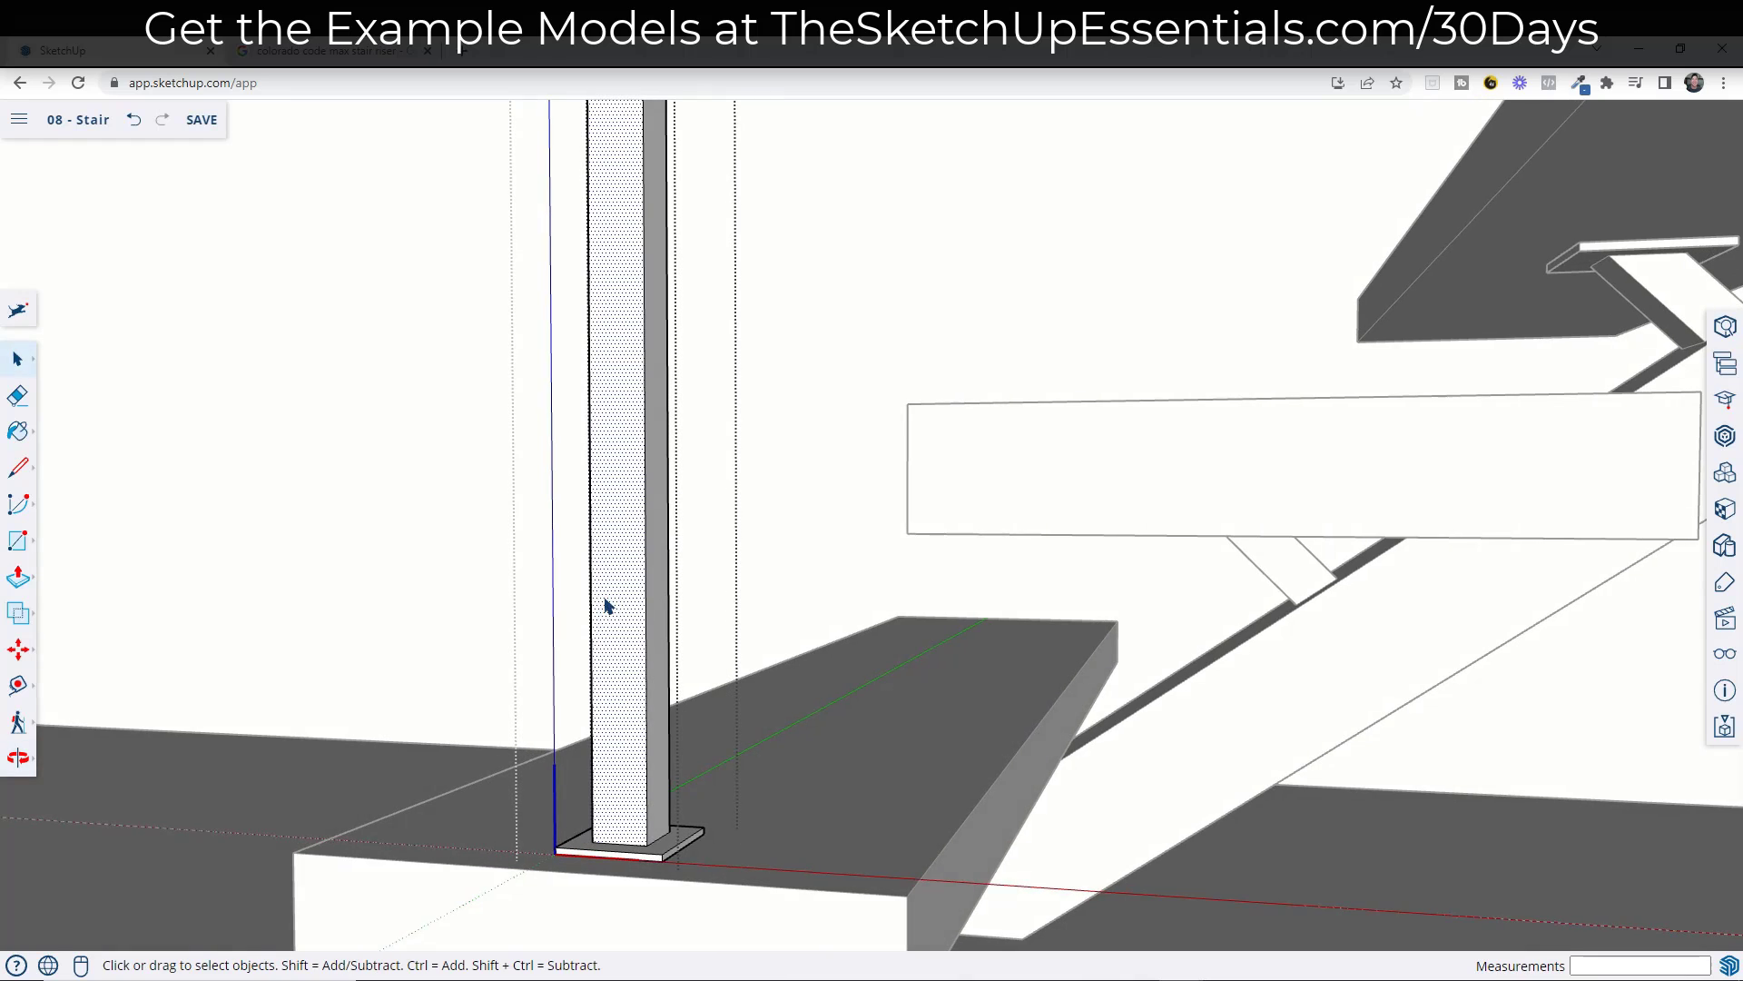
{"action": "scroll", "coordinate": [605, 603], "scroll_direction": "down", "scroll_amount": 4}
{"action": "middle_click_drag", "start_coordinate": [600, 680], "coordinate": [574, 636]}
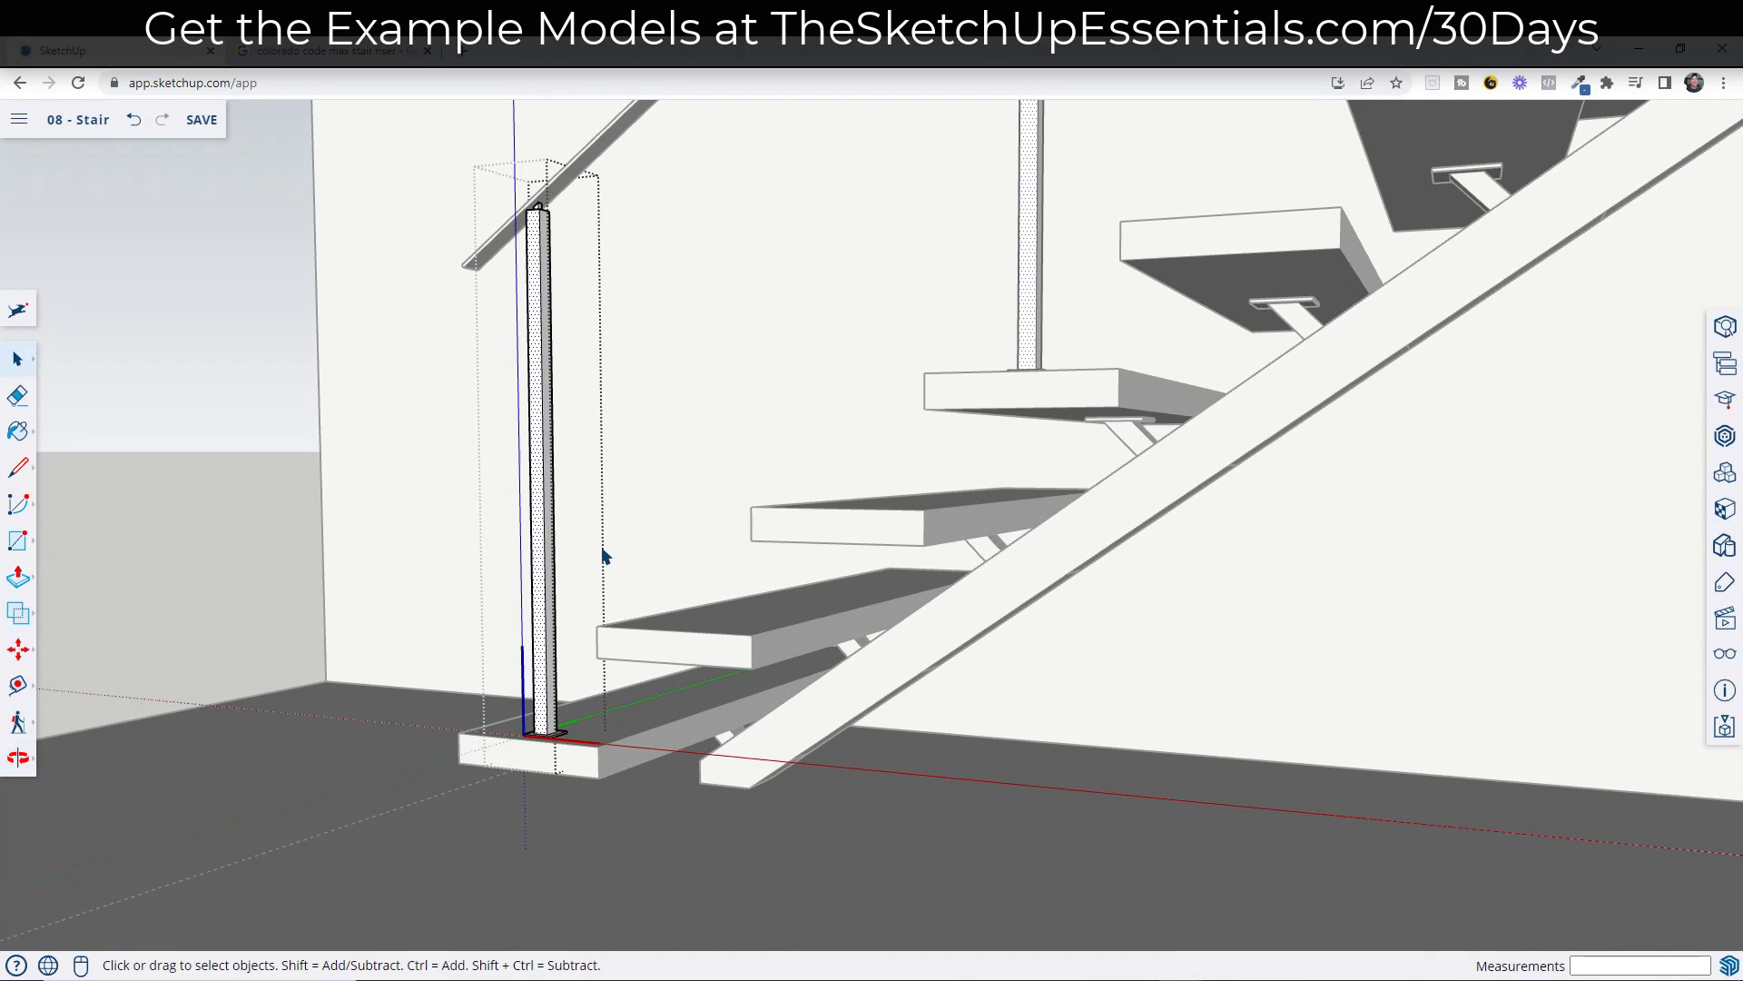
{"action": "scroll", "coordinate": [554, 774], "scroll_direction": "up", "scroll_amount": 3}
{"action": "scroll", "coordinate": [556, 771], "scroll_direction": "down", "scroll_amount": 5}
{"action": "scroll", "coordinate": [558, 617], "scroll_direction": "up", "scroll_amount": 2}
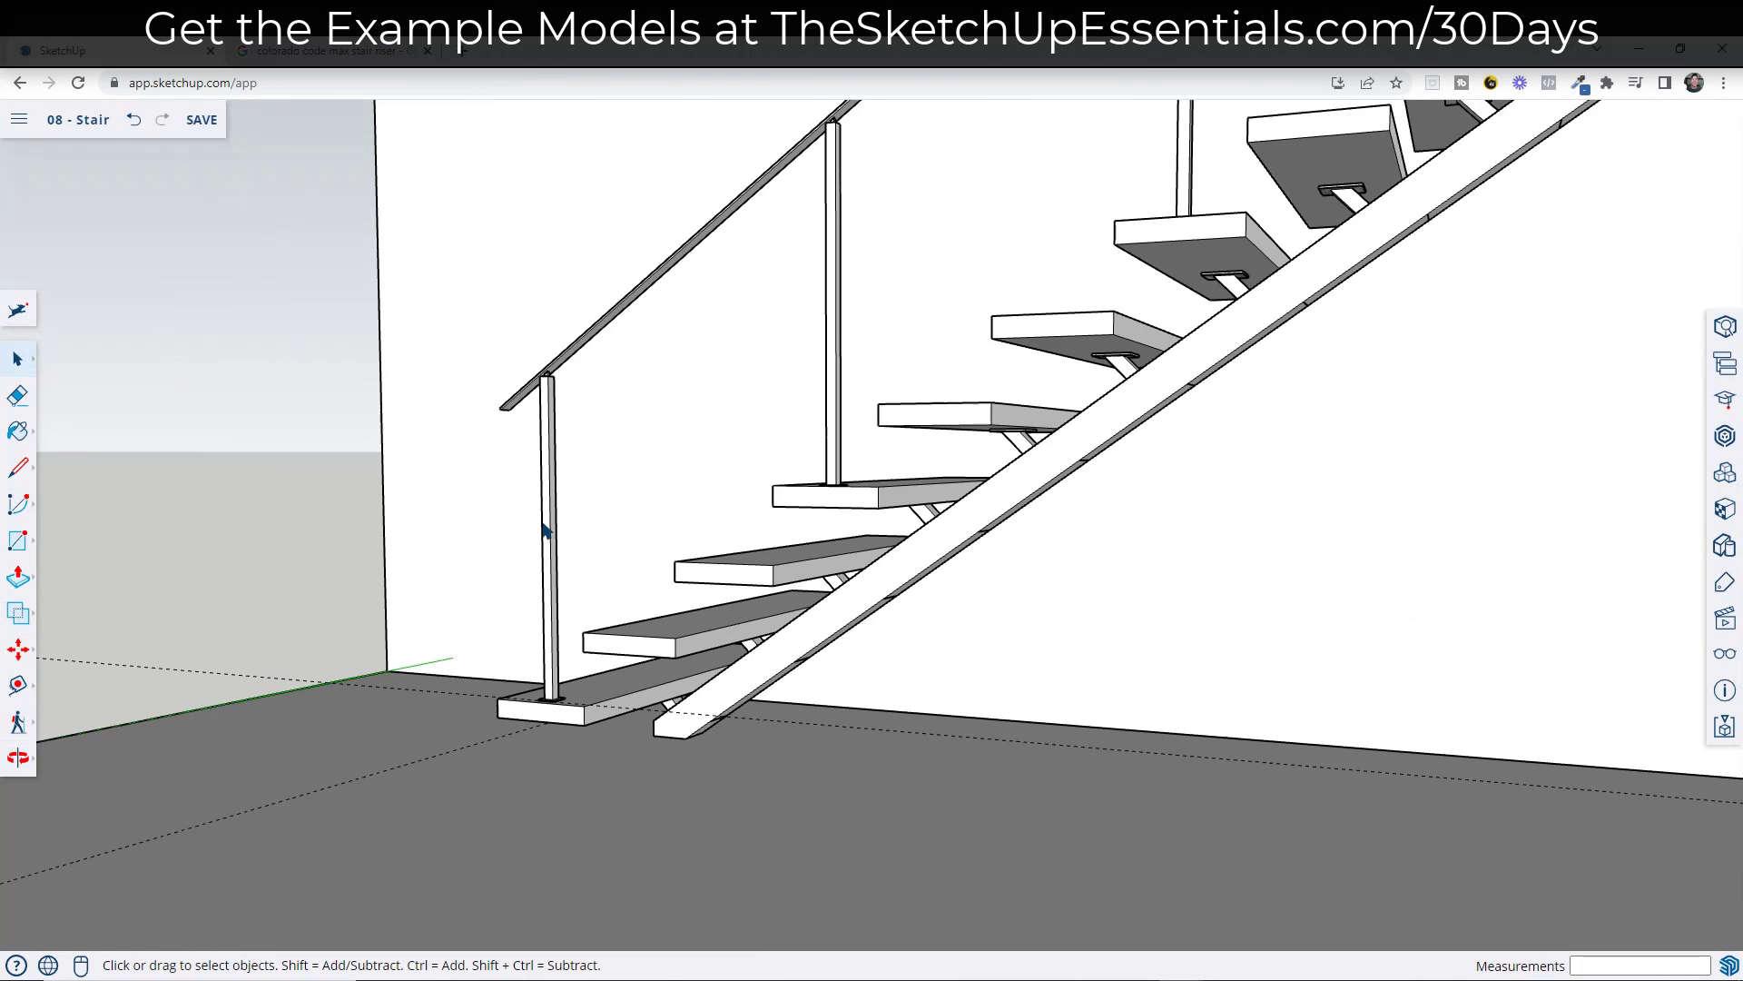
{"action": "middle_click_drag", "start_coordinate": [562, 496], "coordinate": [557, 545]}
{"action": "scroll", "coordinate": [558, 561], "scroll_direction": "up", "scroll_amount": 6}
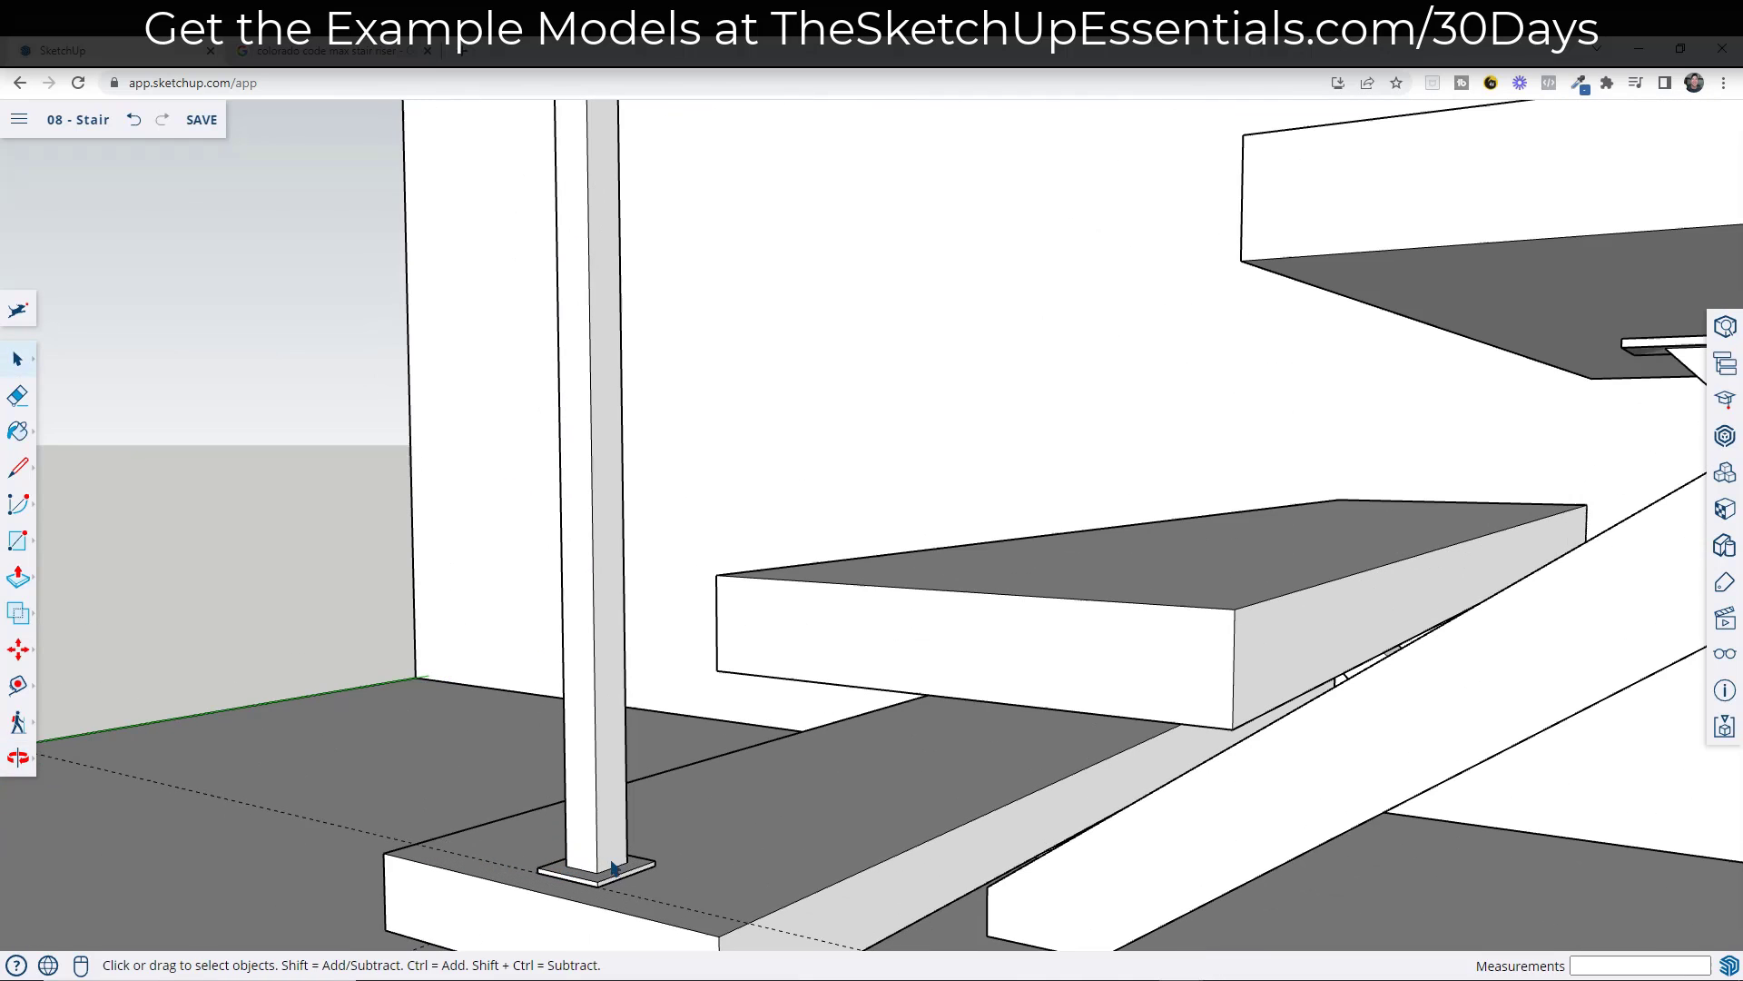
{"action": "key", "text": "l"}
{"action": "left_click", "coordinate": [611, 870]}
{"action": "scroll", "coordinate": [617, 867], "scroll_direction": "down", "scroll_amount": 5}
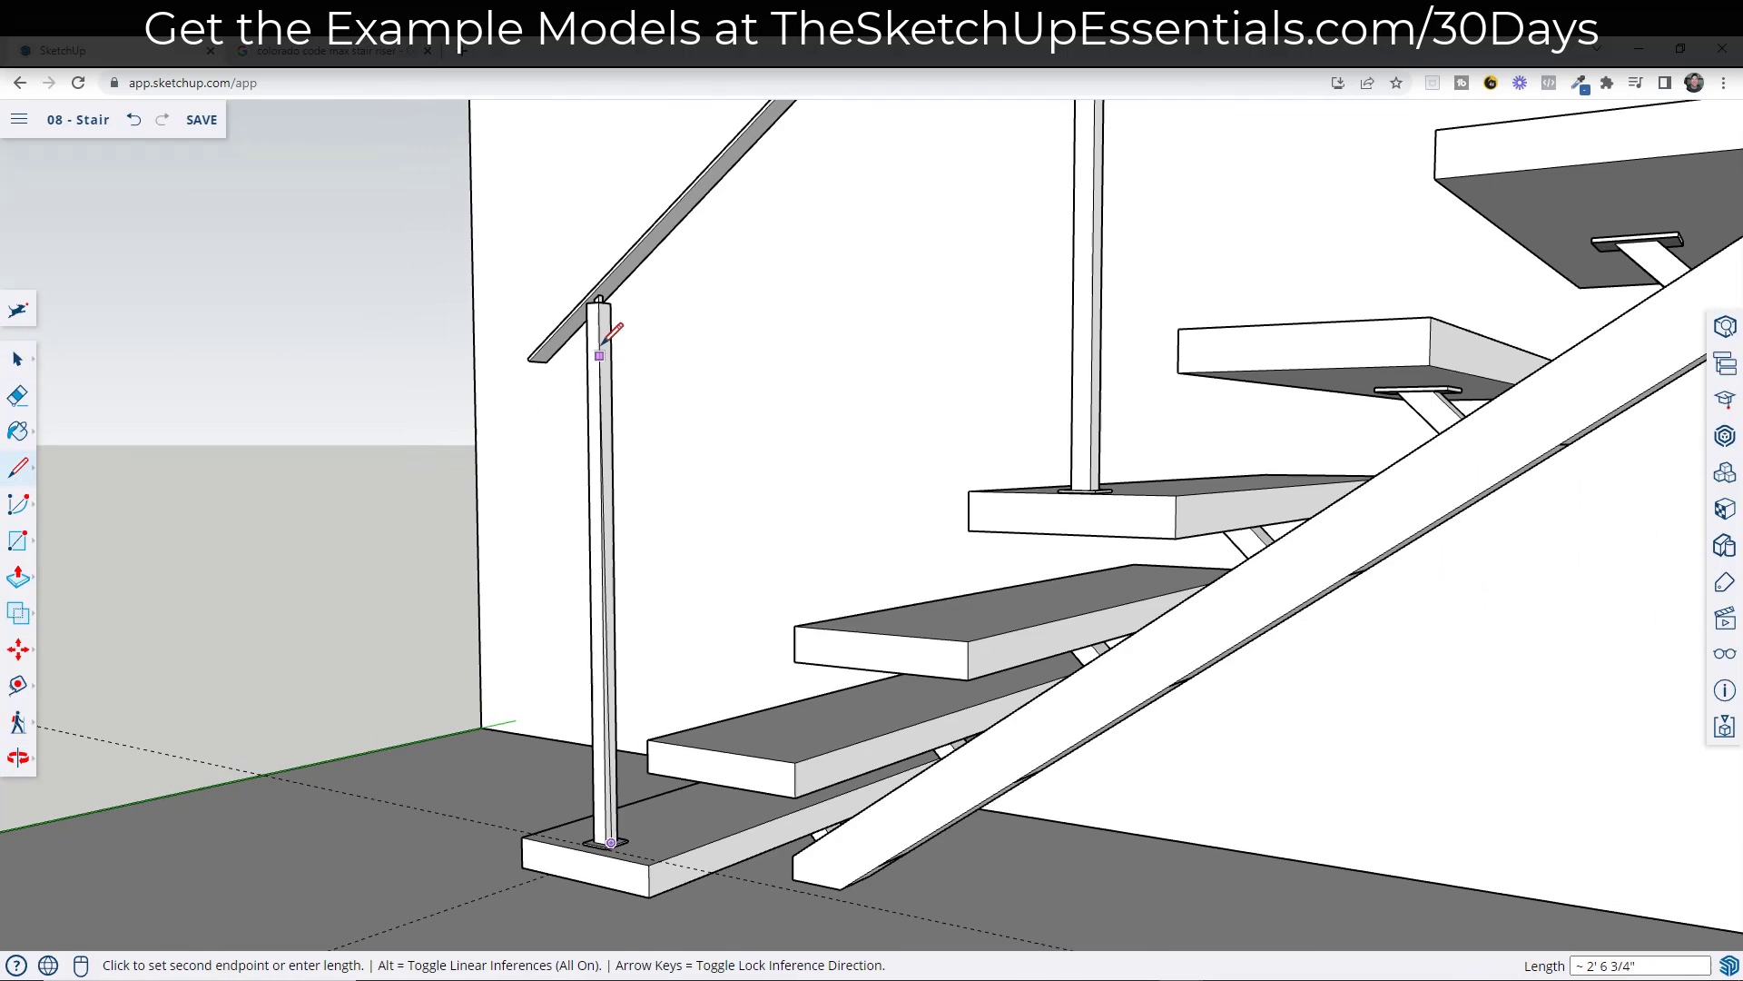
{"action": "scroll", "coordinate": [613, 333], "scroll_direction": "up", "scroll_amount": 3}
{"action": "key", "text": "space"}
- Open the lowest post for editing and draw a vertical centerline on its side face from the top edge midpoint to the base plate
{"action": "left_click", "coordinate": [606, 318]}
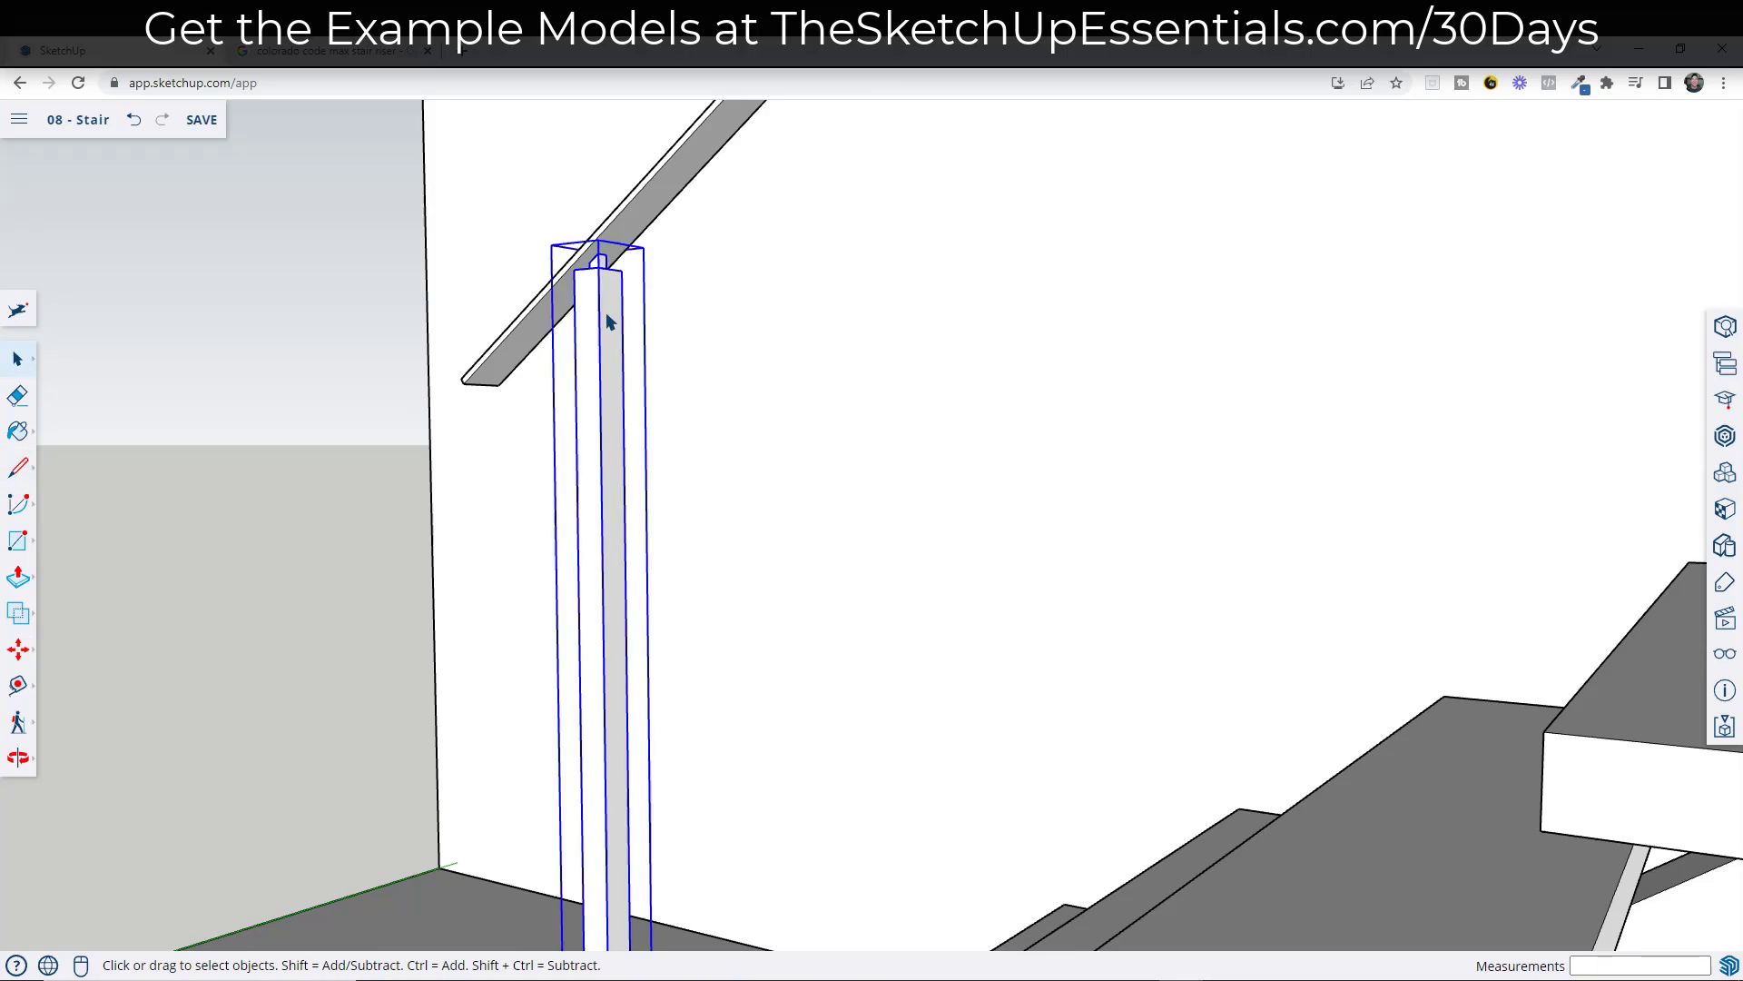
{"action": "double_click", "coordinate": [606, 314]}
{"action": "key", "text": "l"}
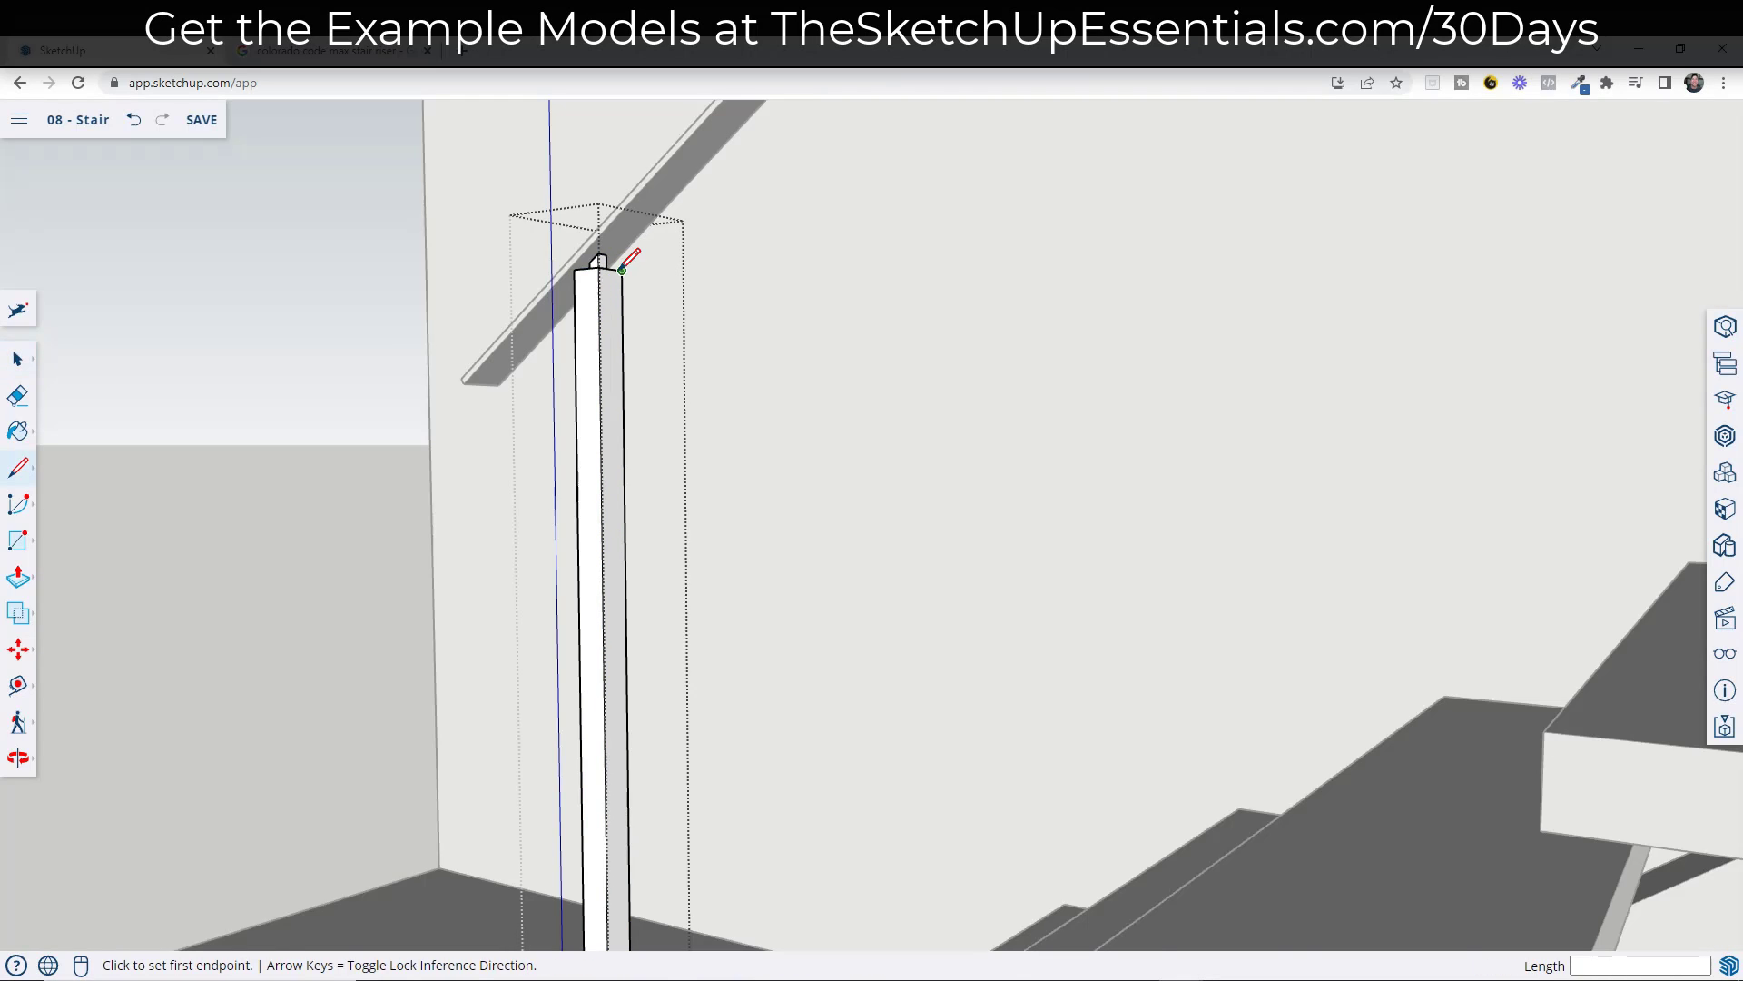
{"action": "scroll", "coordinate": [621, 270], "scroll_direction": "up", "scroll_amount": 1}
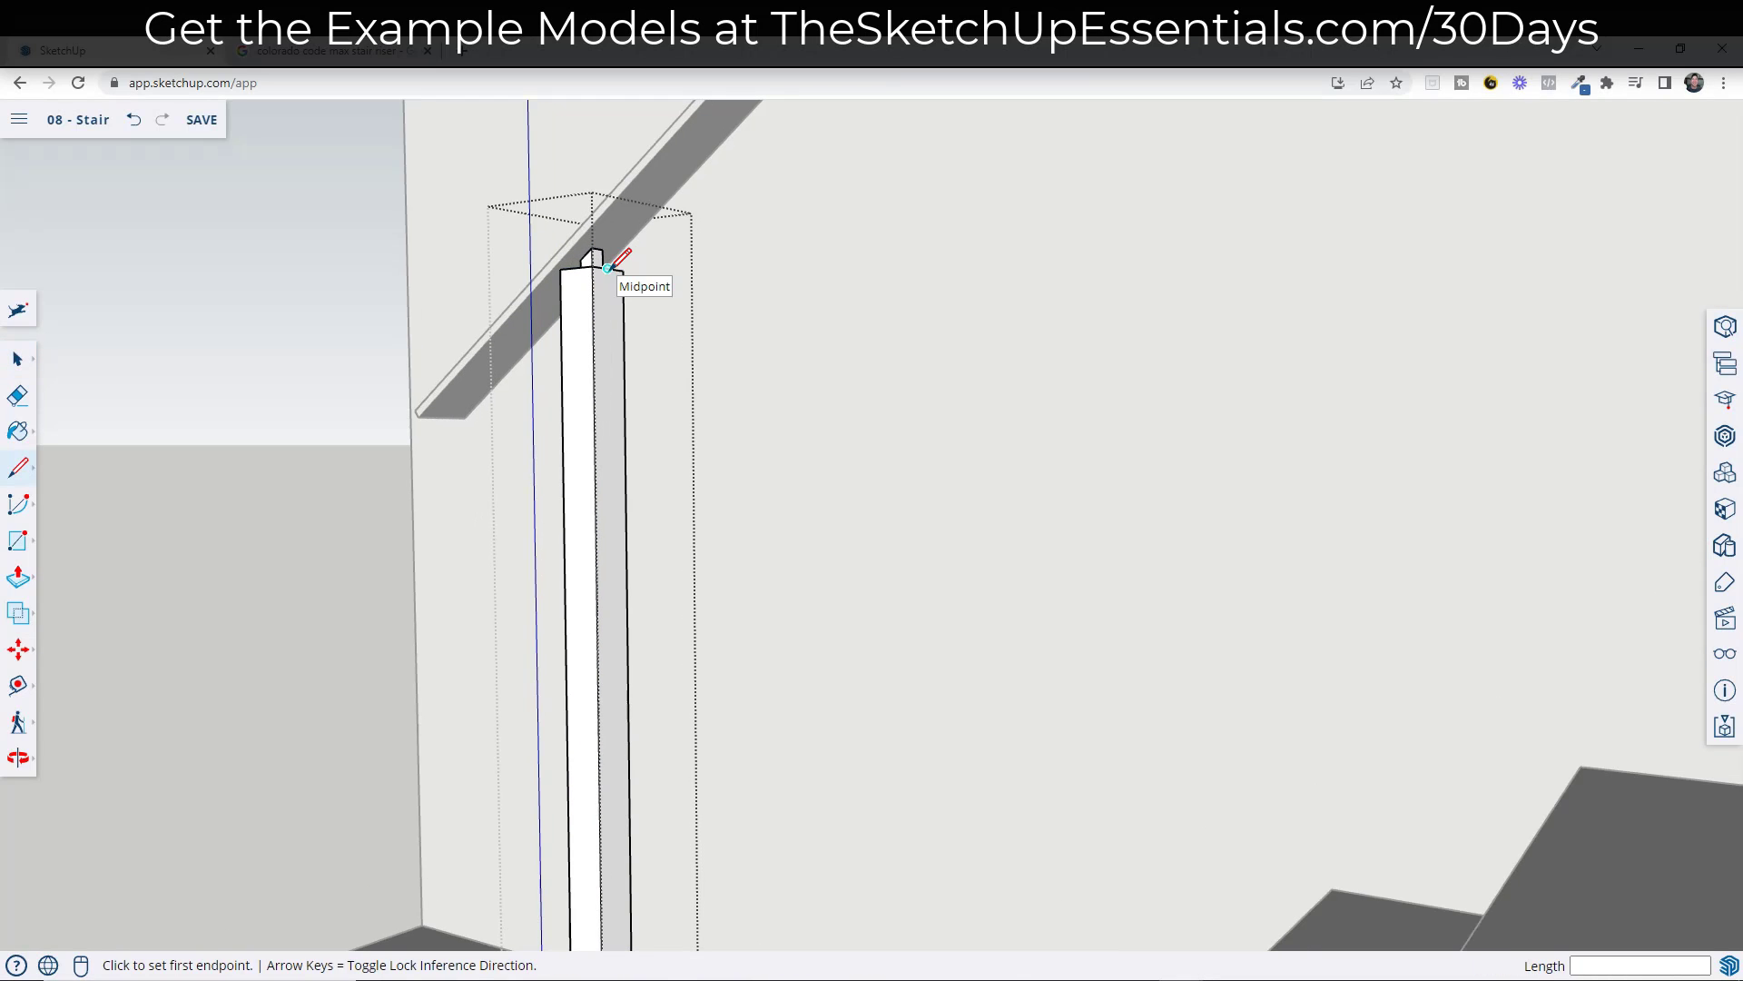
{"action": "left_click", "coordinate": [608, 268]}
{"action": "scroll", "coordinate": [603, 270], "scroll_direction": "down", "scroll_amount": 5}
{"action": "scroll", "coordinate": [613, 854], "scroll_direction": "up", "scroll_amount": 3}
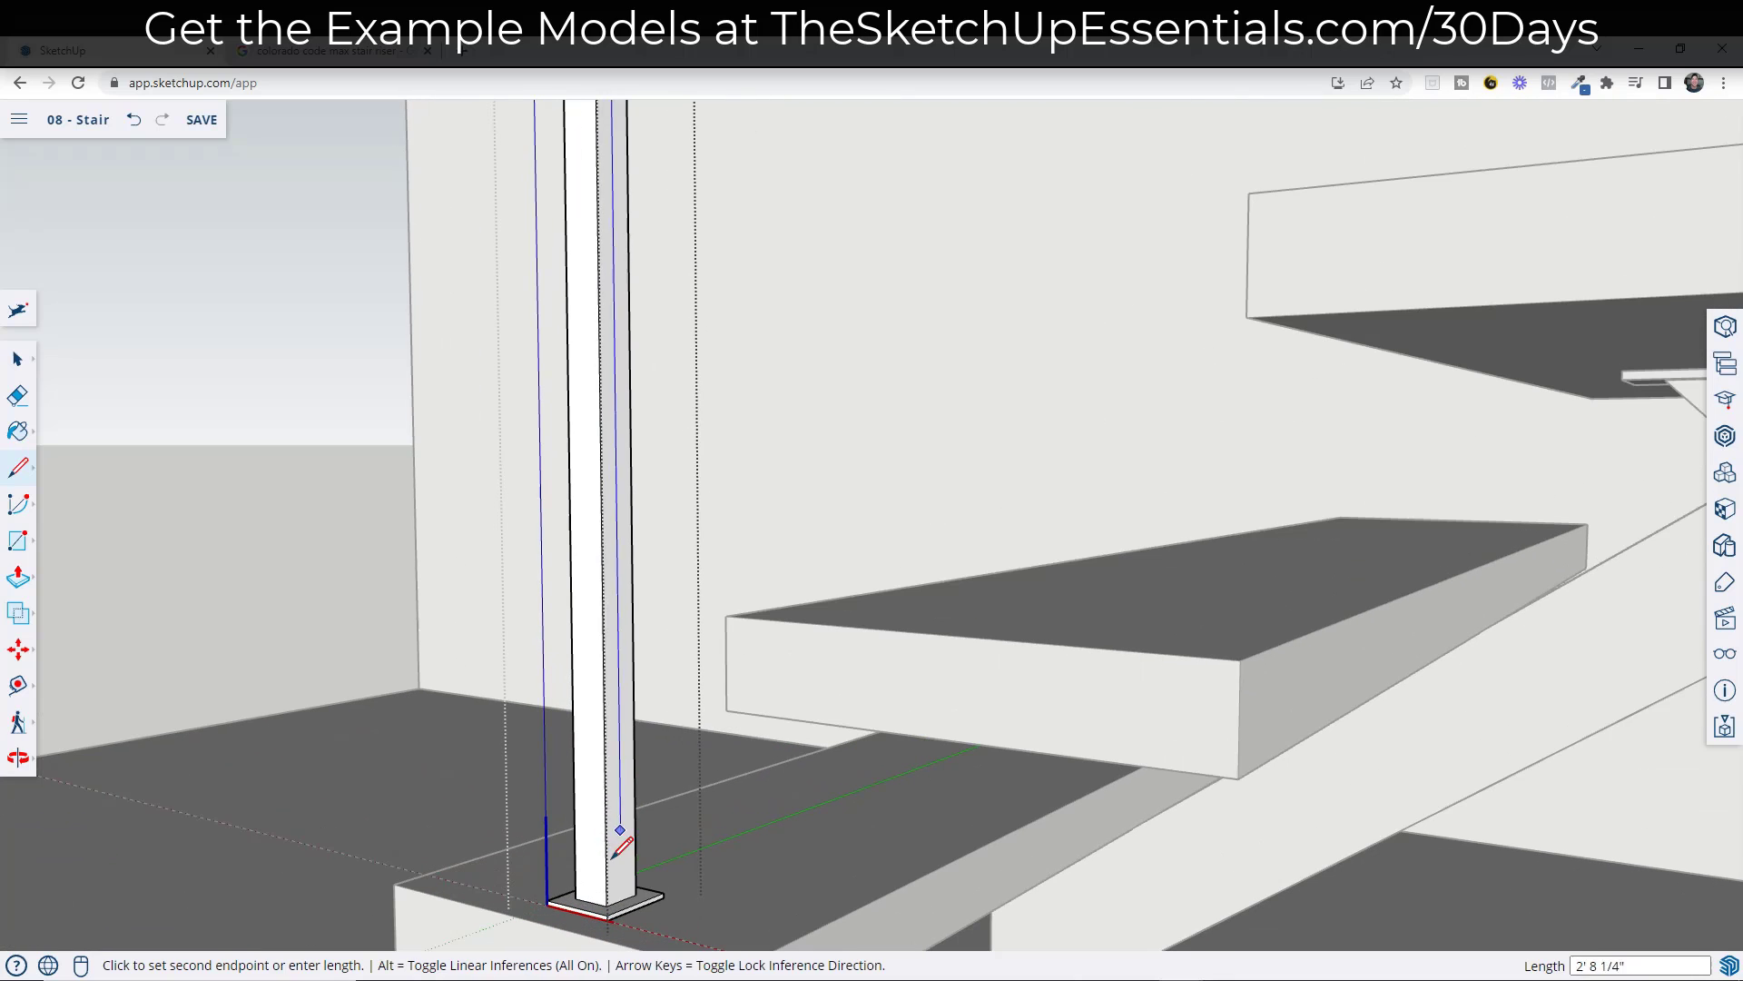
{"action": "left_click", "coordinate": [622, 899]}
{"action": "key", "text": "space"}
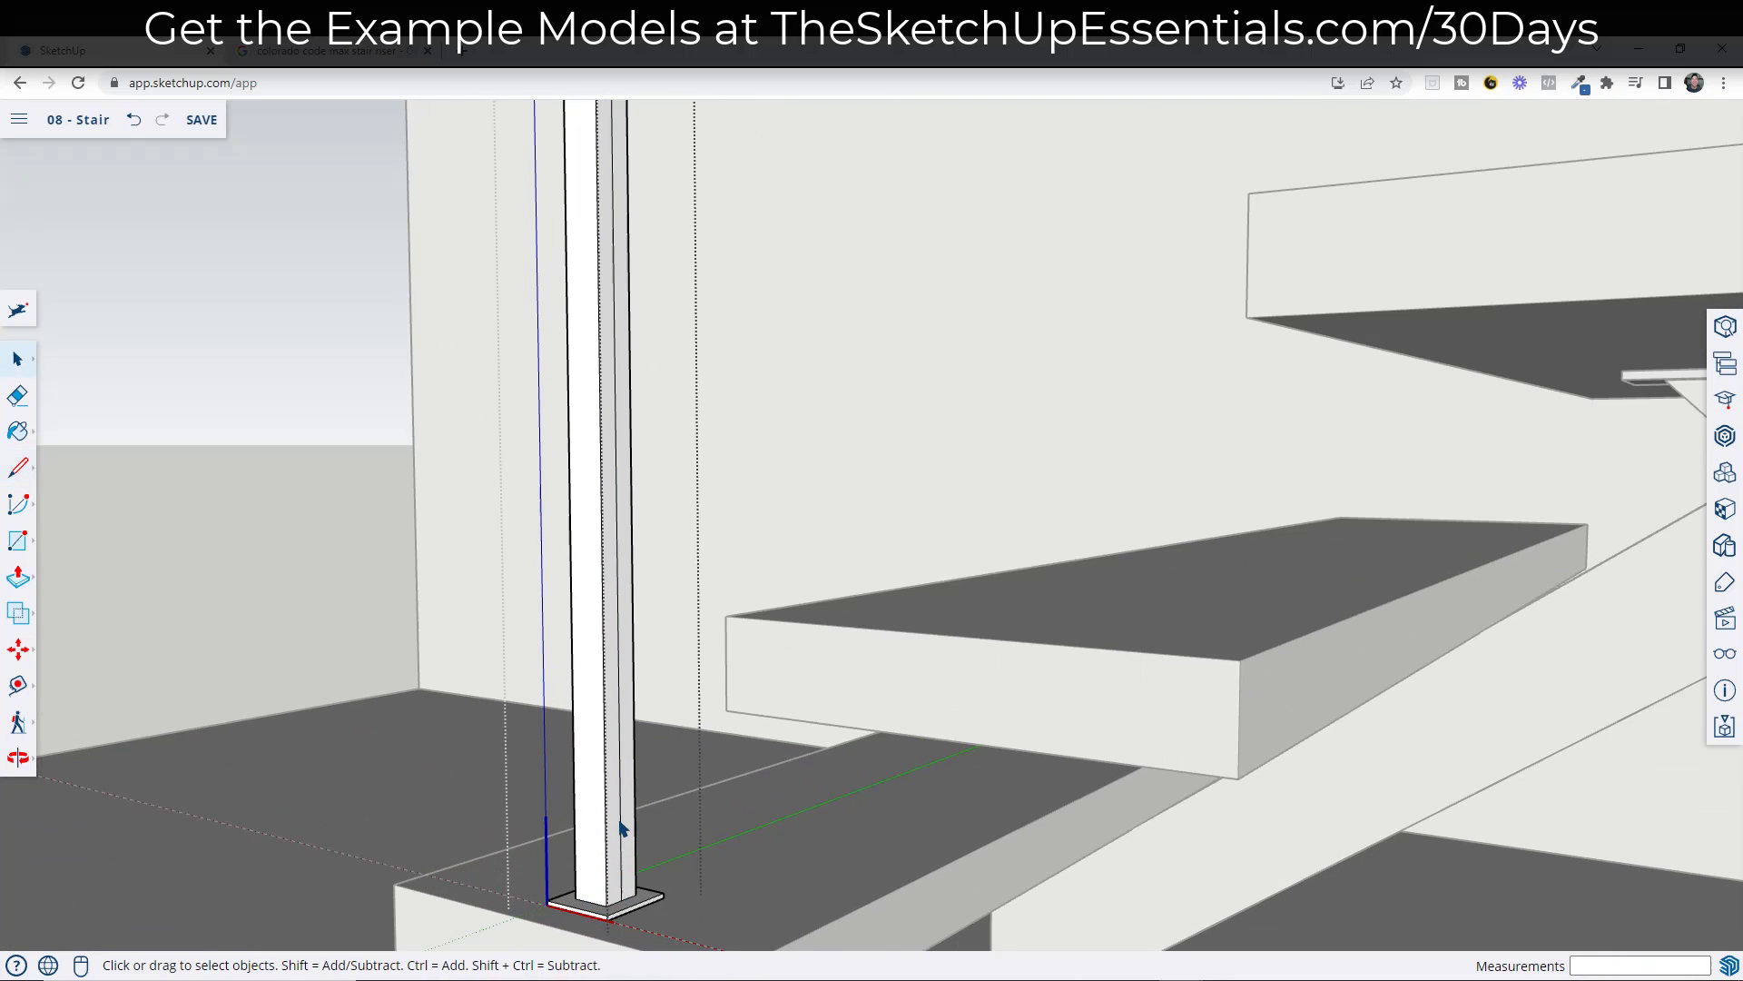
- Divide the post's centerline into 8 equal segments and close the post component
{"action": "left_click", "coordinate": [623, 826]}
{"action": "right_click", "coordinate": [623, 825]}
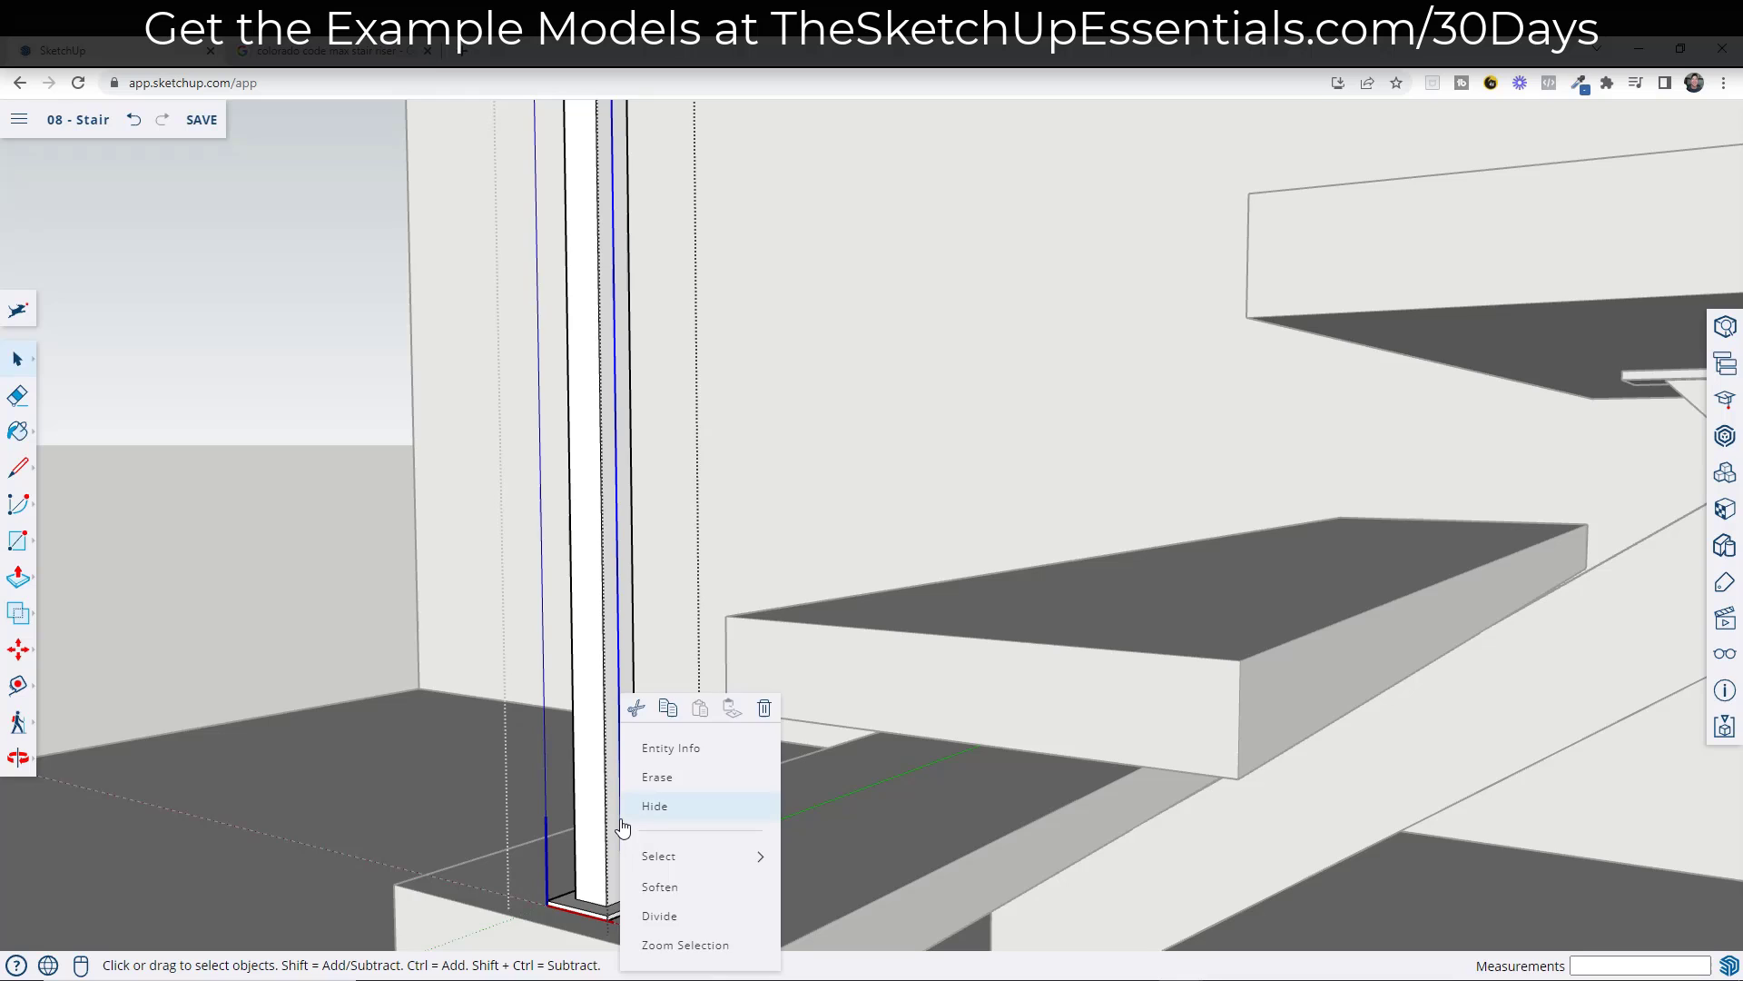
{"action": "left_click", "coordinate": [655, 916]}
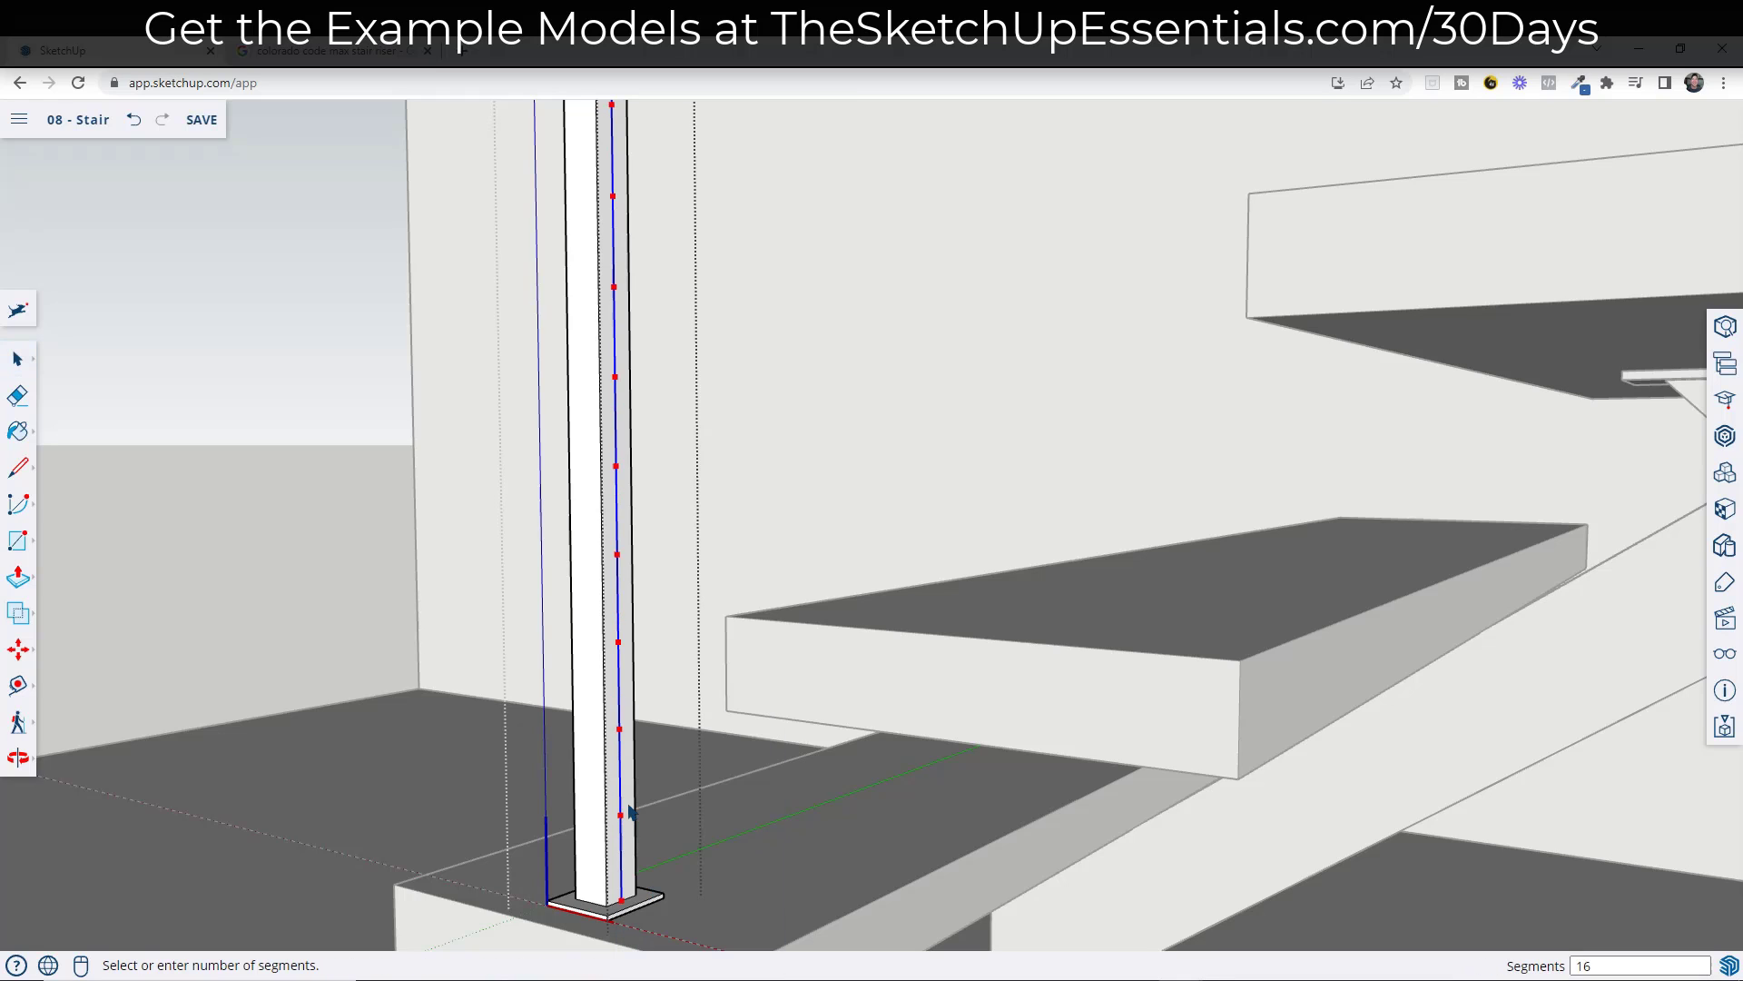
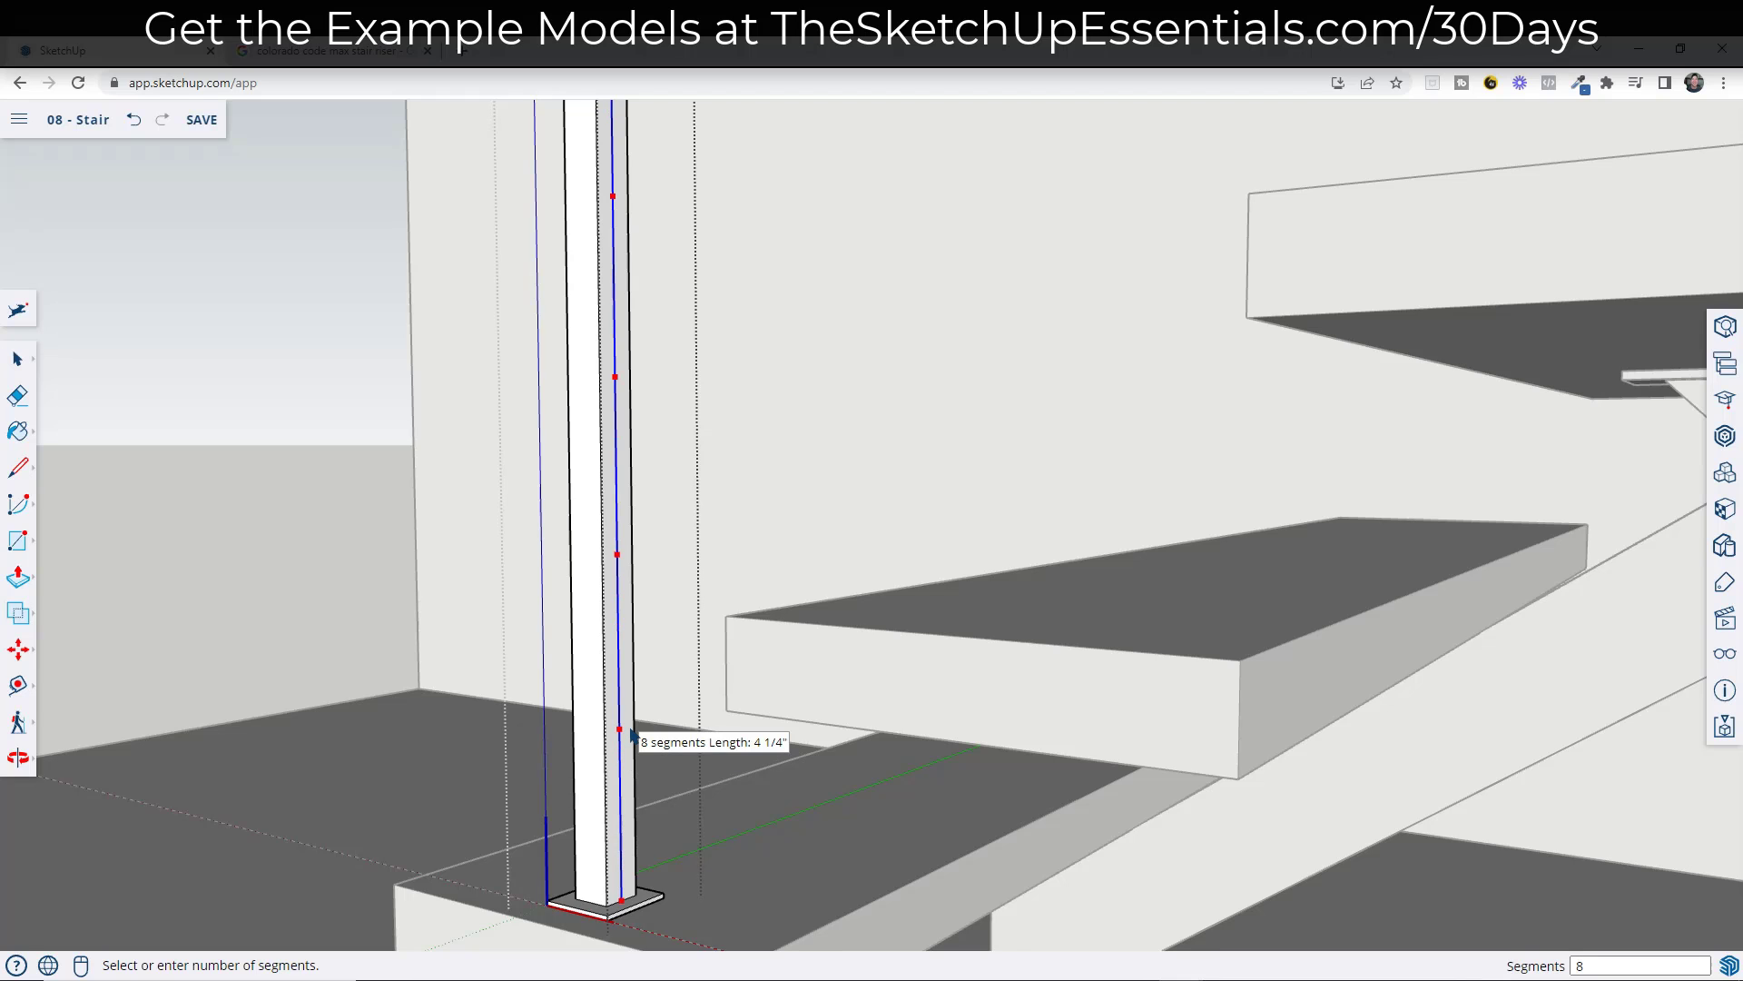
{"action": "scroll", "coordinate": [633, 736], "scroll_direction": "down", "scroll_amount": 4}
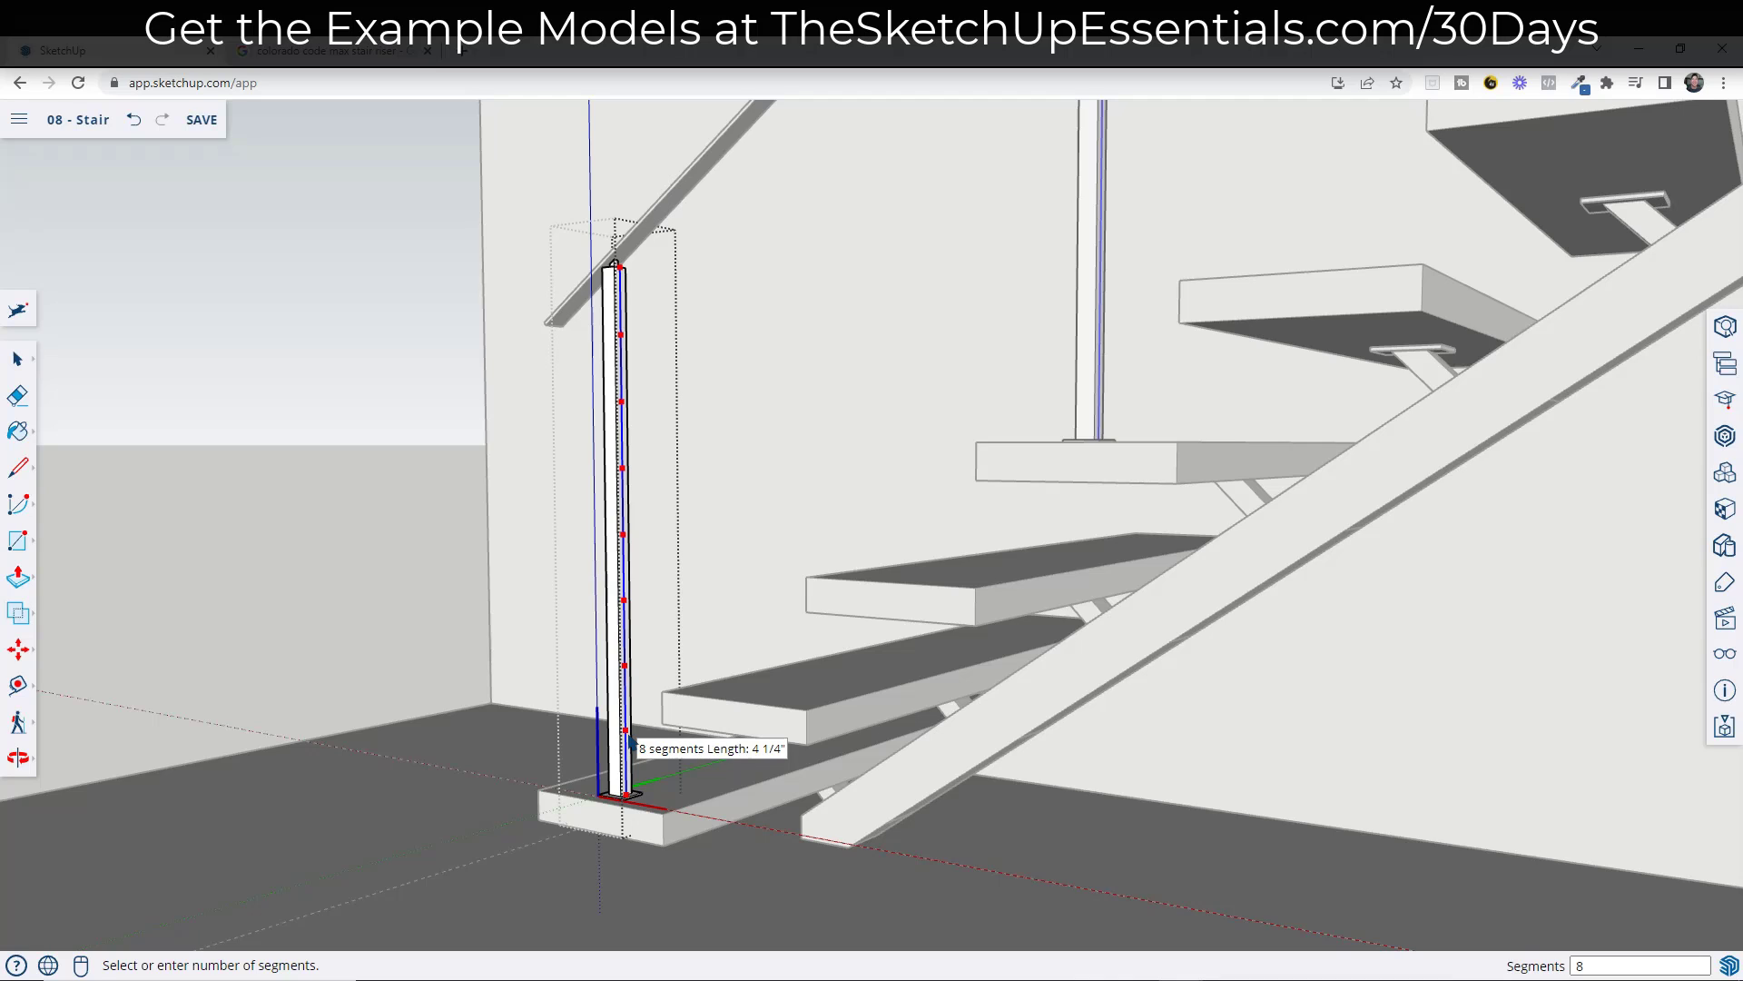
{"action": "left_click", "coordinate": [632, 743]}
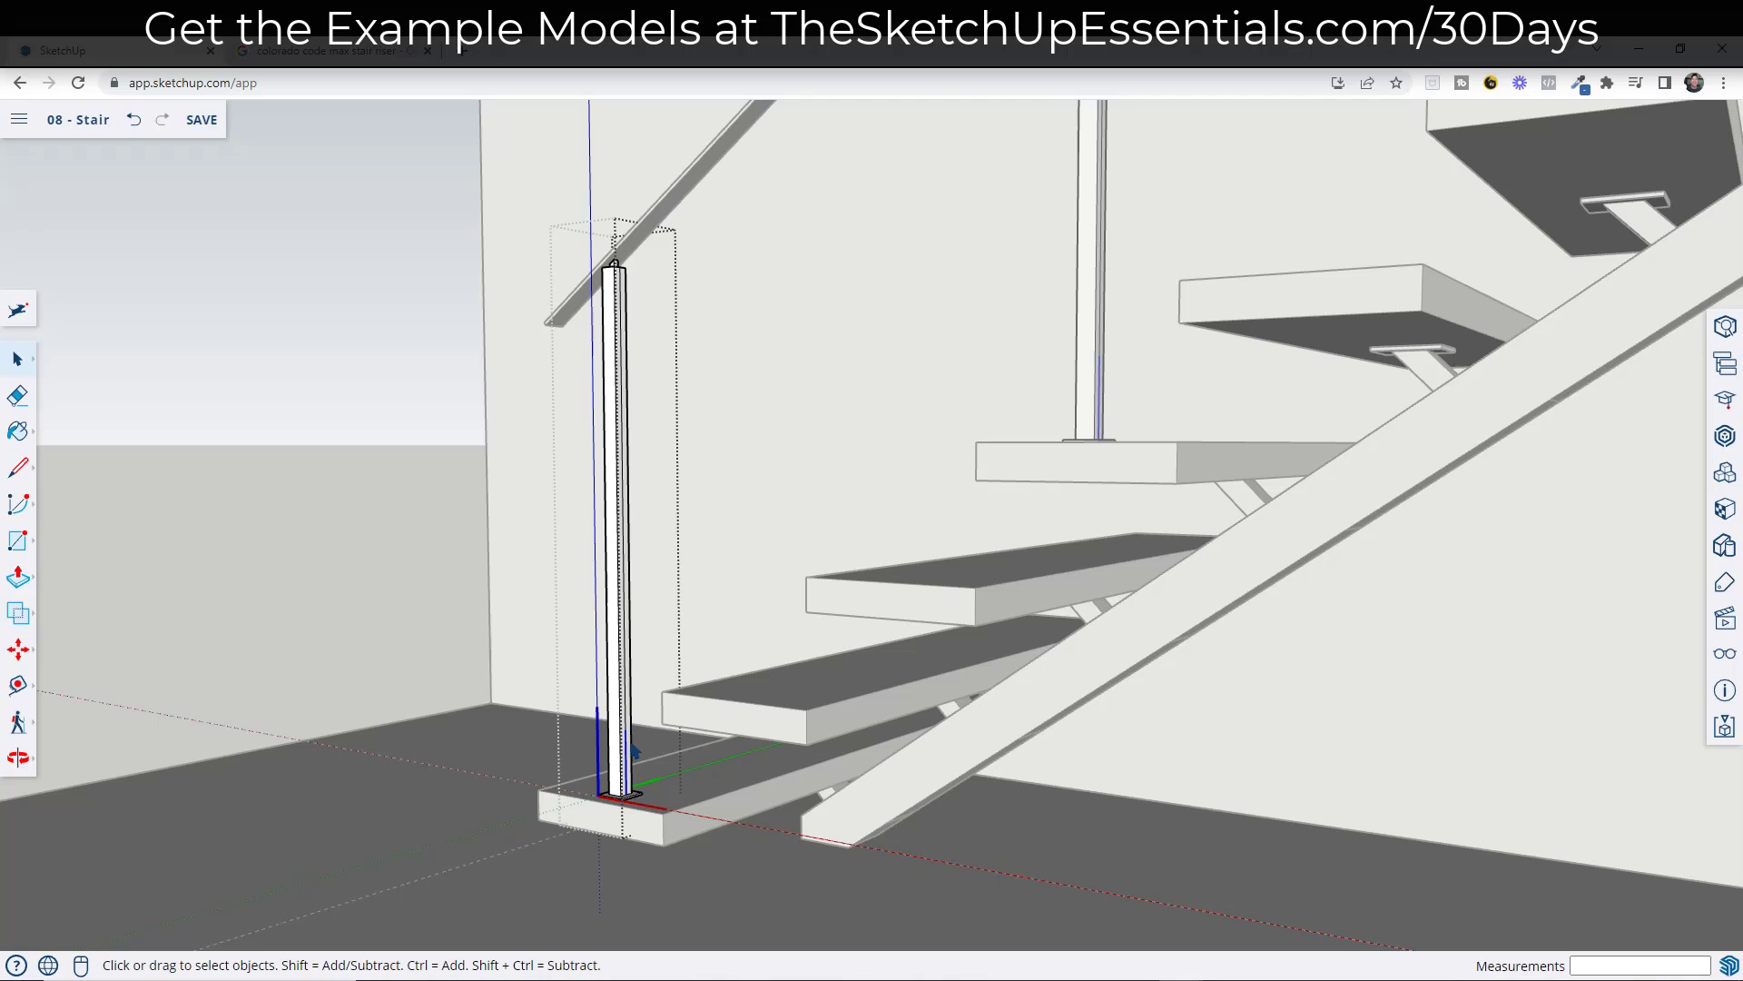
{"action": "left_click", "coordinate": [727, 587]}
- Draw a sloped line from the lowest division point on the first post to the matching point on the uppermost post
{"action": "key", "text": "l"}
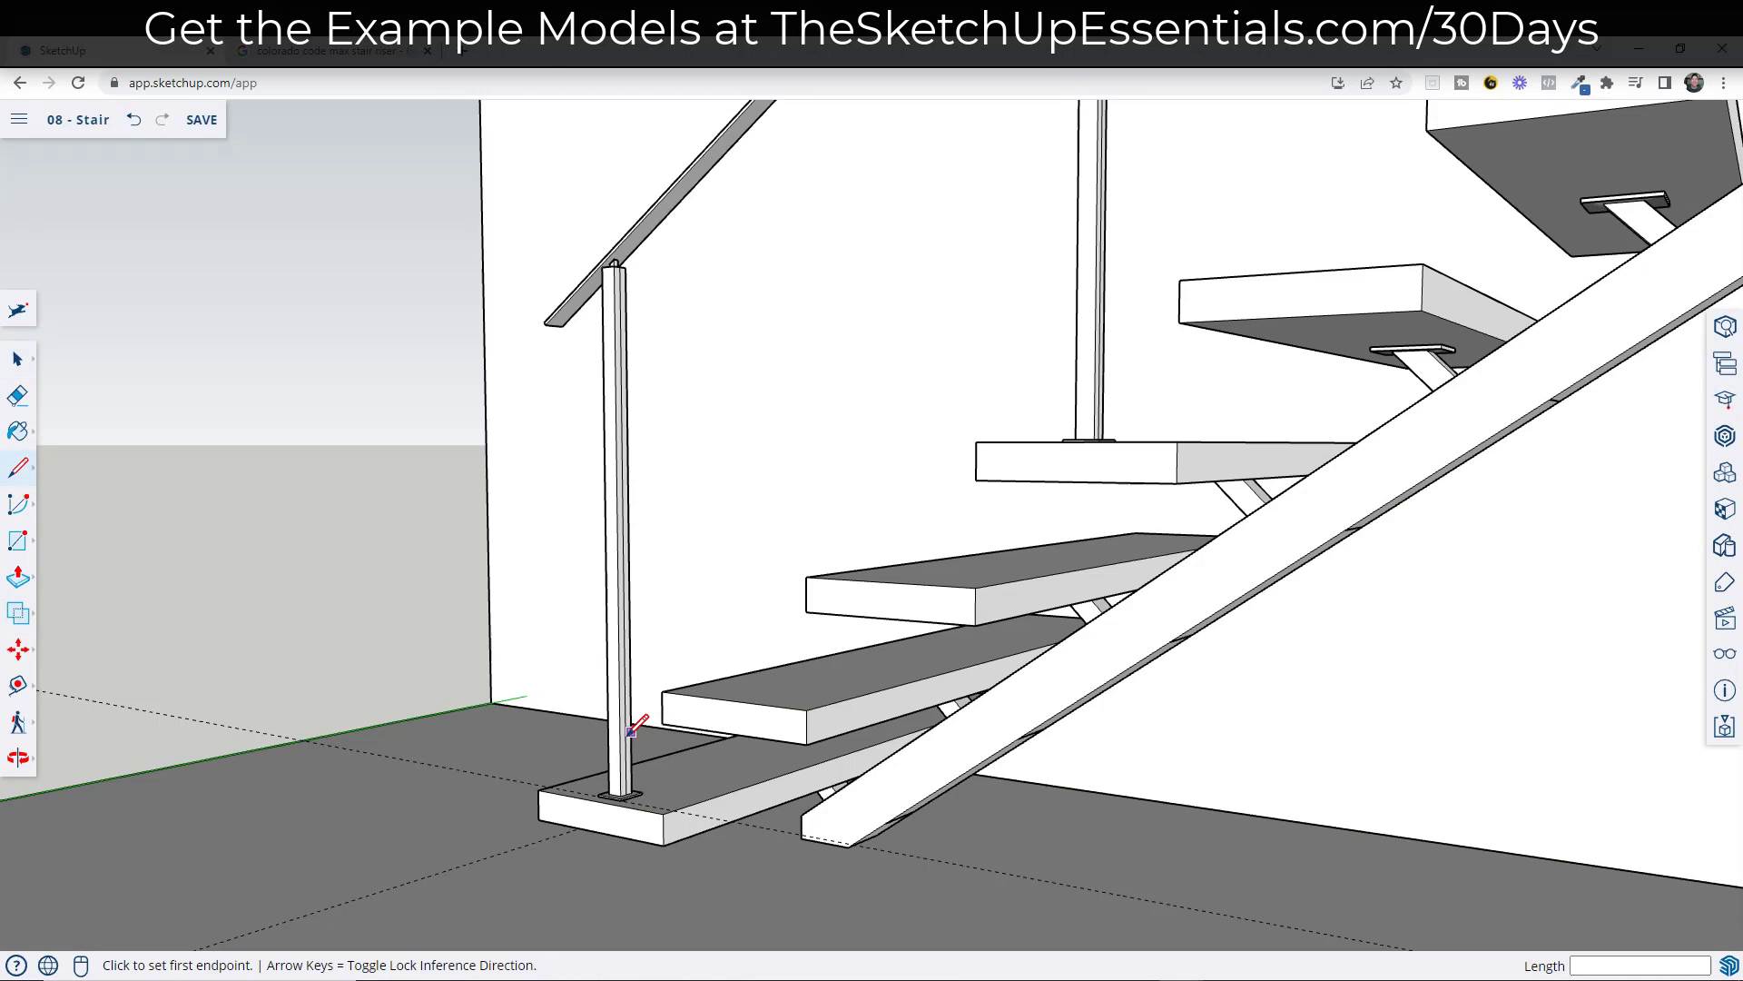
{"action": "scroll", "coordinate": [636, 727], "scroll_direction": "up", "scroll_amount": 2}
{"action": "left_click", "coordinate": [623, 726]}
{"action": "scroll", "coordinate": [635, 724], "scroll_direction": "down", "scroll_amount": 8}
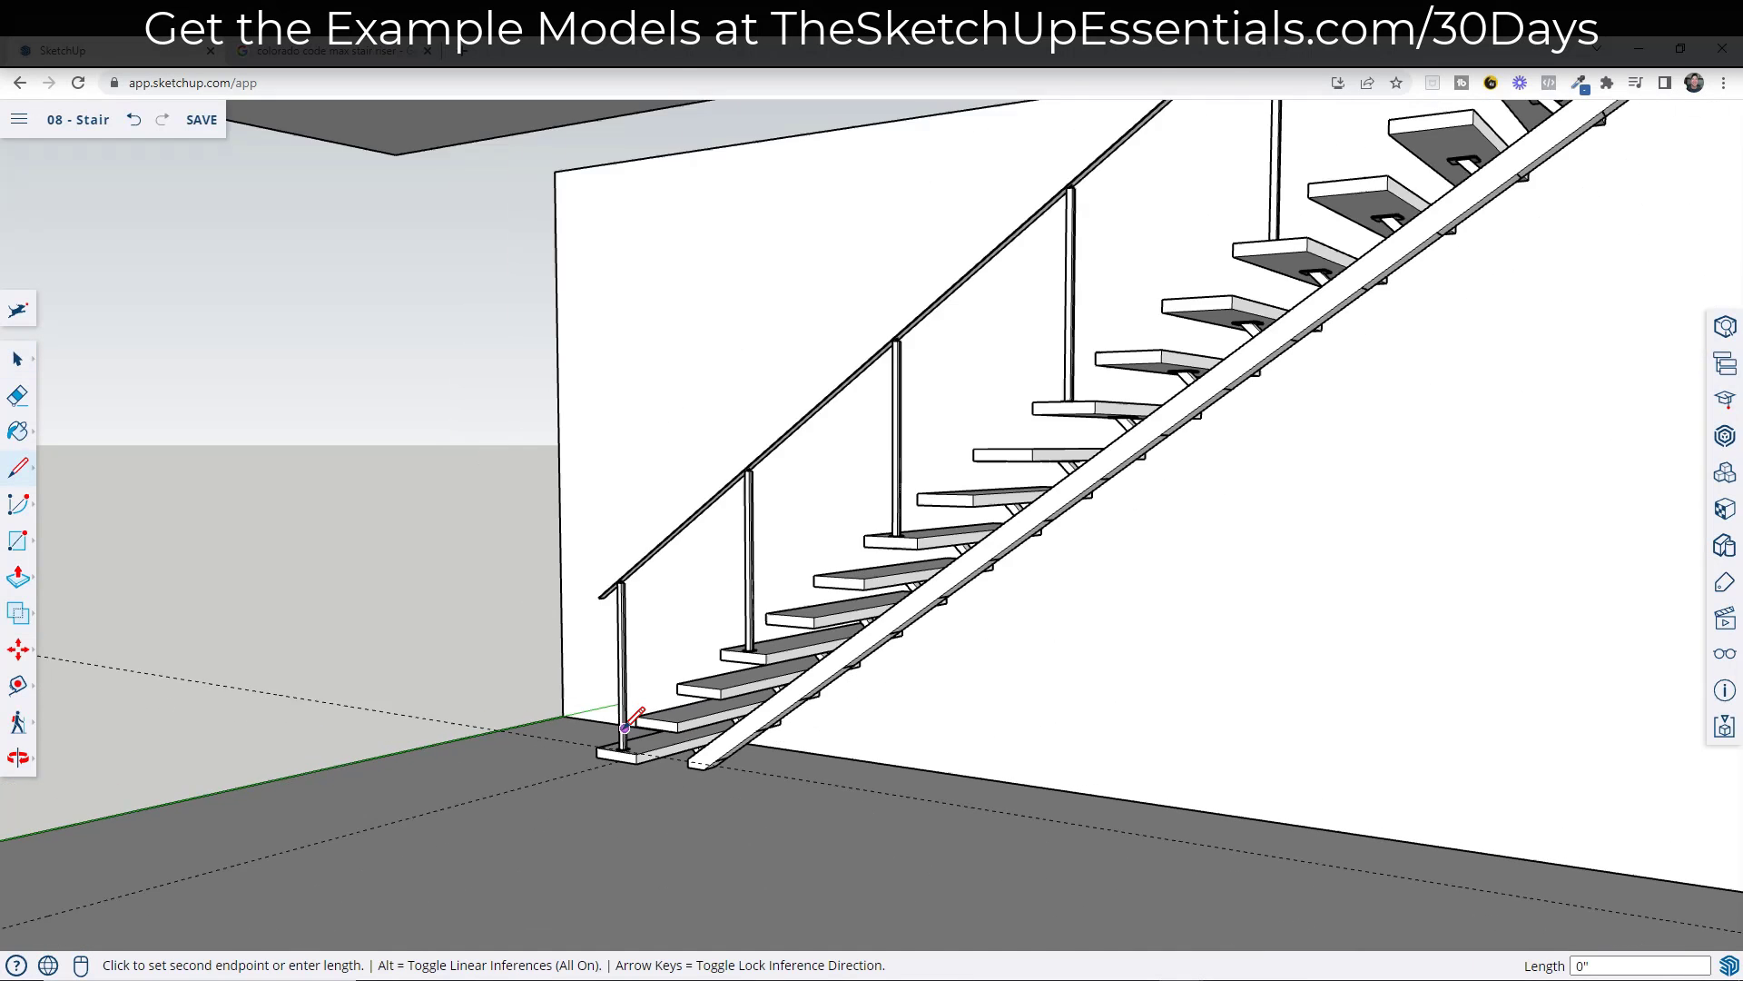
{"action": "scroll", "coordinate": [941, 460], "scroll_direction": "up", "scroll_amount": 7}
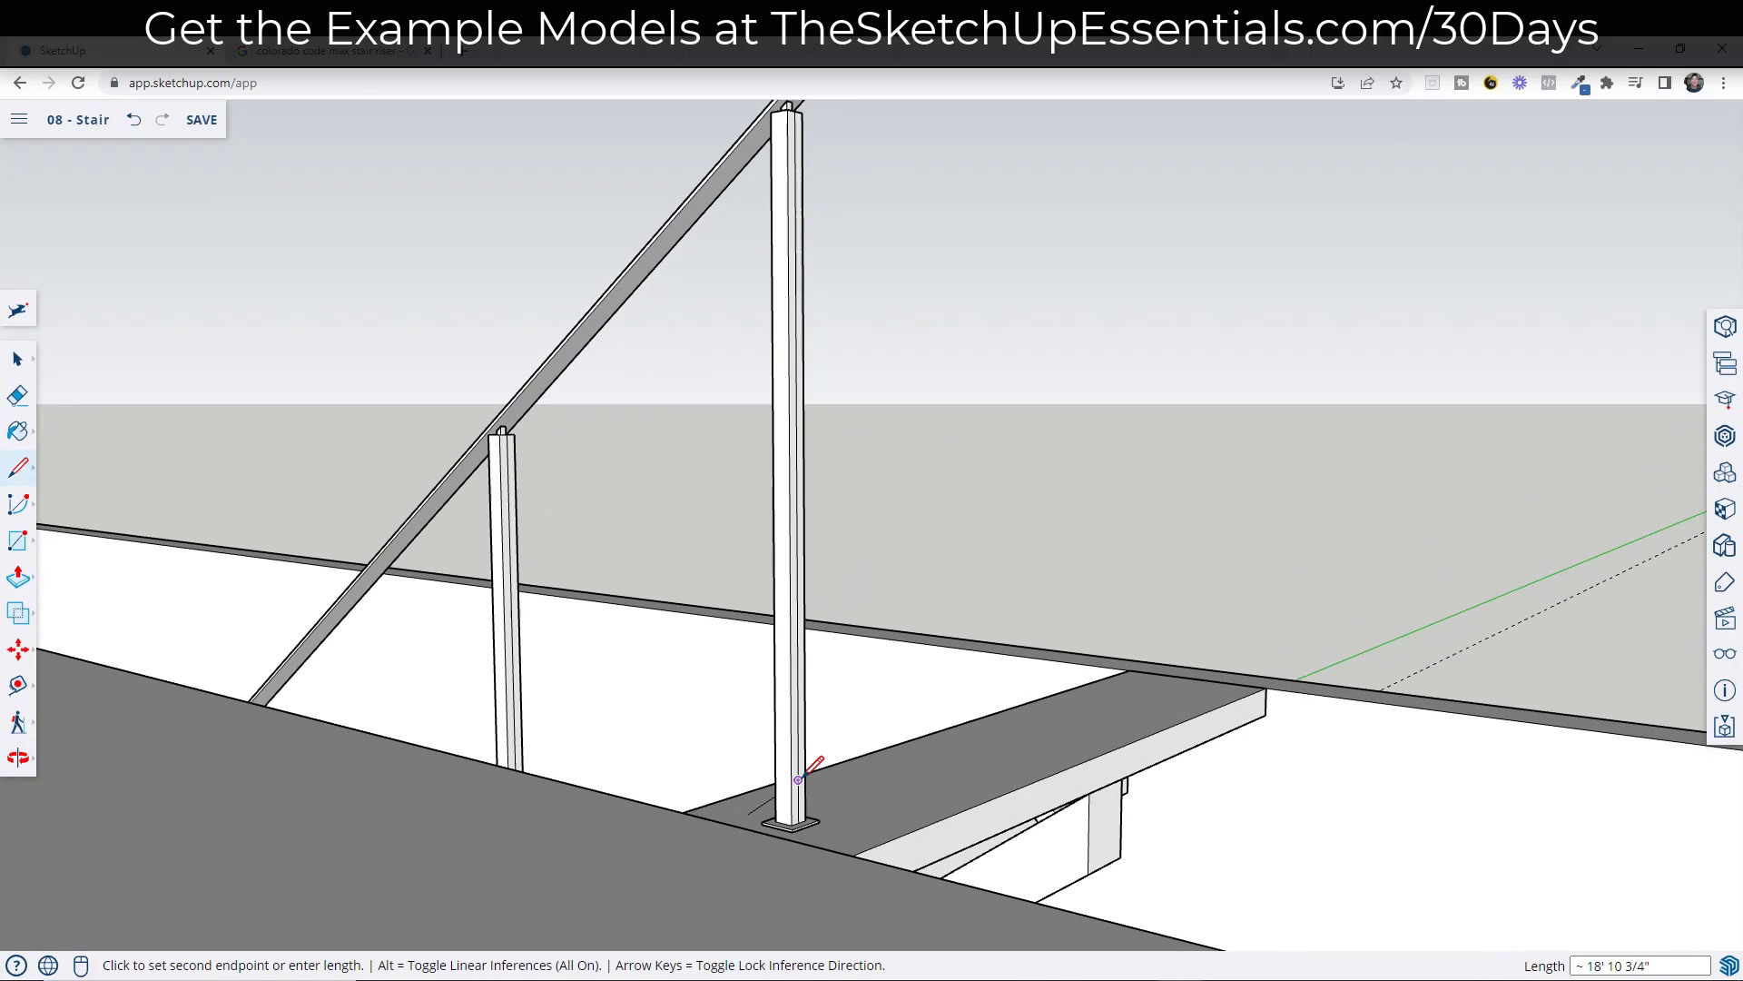
{"action": "left_click", "coordinate": [798, 737]}
{"action": "key", "text": "space"}
- Move the sloped line straight up from the lowest division point to the next one on the first post
{"action": "scroll", "coordinate": [798, 737], "scroll_direction": "down", "scroll_amount": 5}
{"action": "middle_click_drag", "start_coordinate": [798, 738], "coordinate": [1202, 518]}
{"action": "scroll", "coordinate": [709, 799], "scroll_direction": "up", "scroll_amount": 3}
{"action": "middle_click_drag", "start_coordinate": [708, 799], "coordinate": [552, 843]}
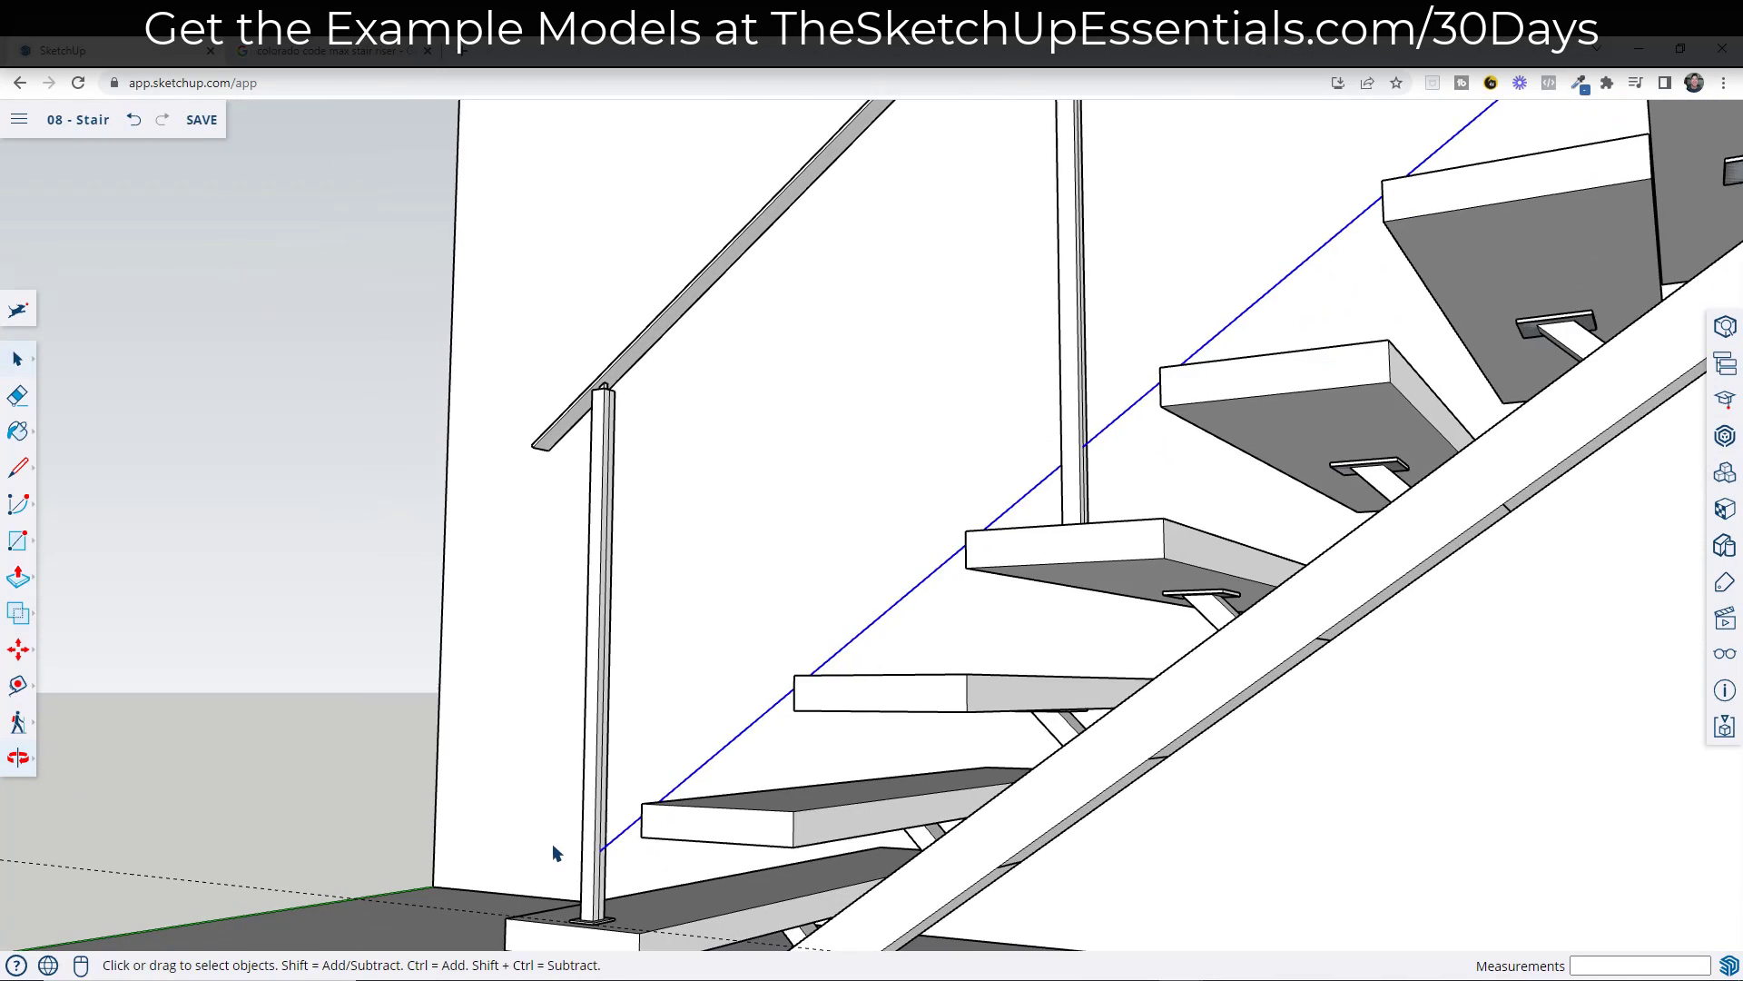
{"action": "scroll", "coordinate": [662, 858], "scroll_direction": "up", "scroll_amount": 5}
{"action": "key", "text": "m"}
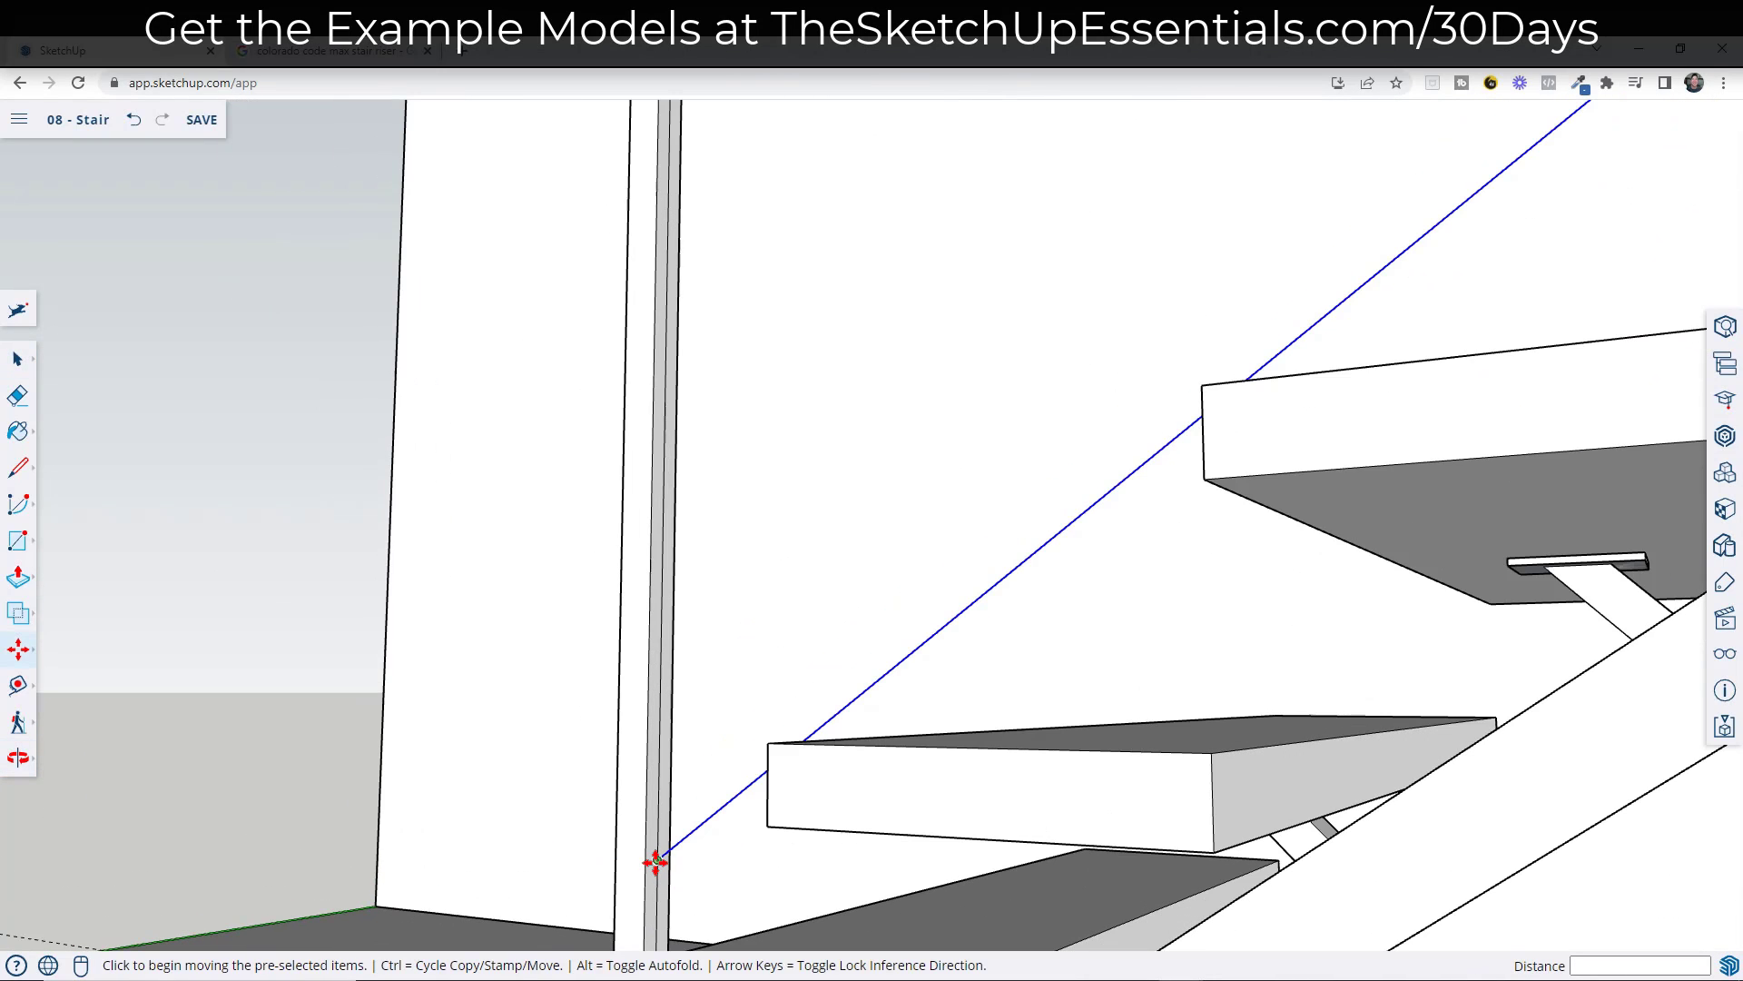
{"action": "left_click", "coordinate": [655, 860]}
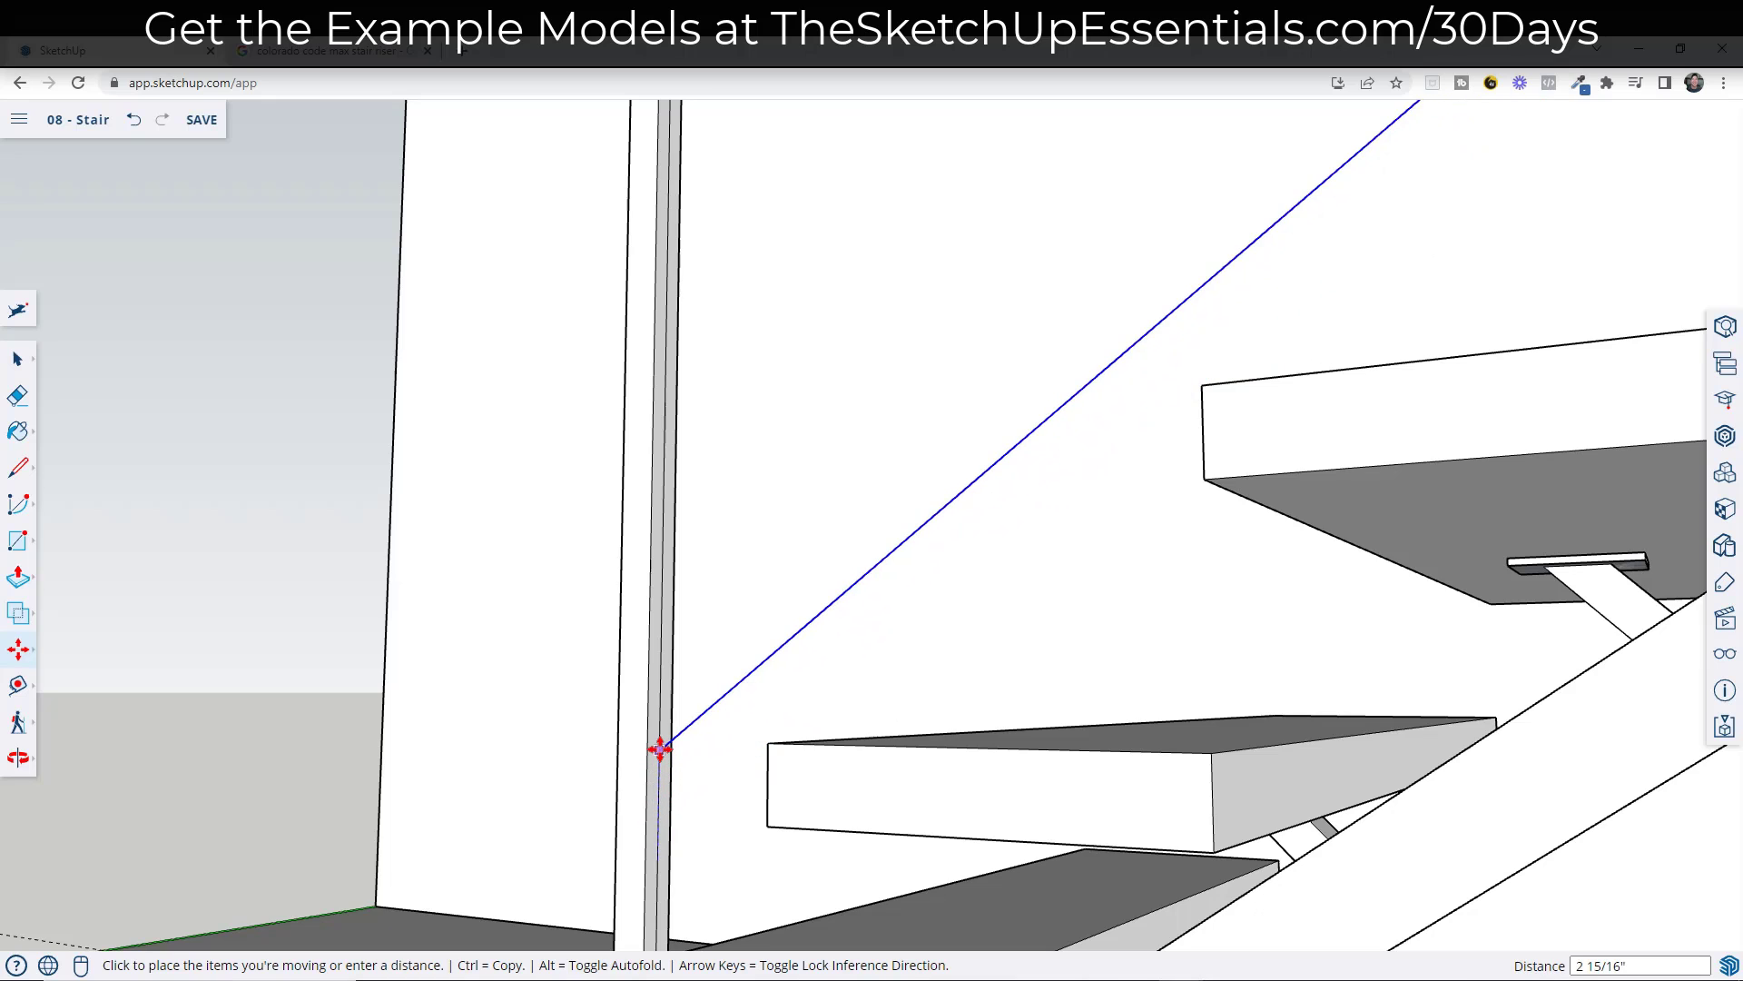
{"action": "left_click", "coordinate": [661, 703]}
{"action": "key", "text": "space"}
- Draw a circle of about 1/8" radius on the first post's side face, centered on the sloped line's lower endpoint
{"action": "scroll", "coordinate": [779, 795], "scroll_direction": "down", "scroll_amount": 7}
{"action": "middle_click_drag", "start_coordinate": [788, 799], "coordinate": [1271, 904]}
{"action": "scroll", "coordinate": [836, 744], "scroll_direction": "down", "scroll_amount": 5}
{"action": "scroll", "coordinate": [879, 734], "scroll_direction": "up", "scroll_amount": 8}
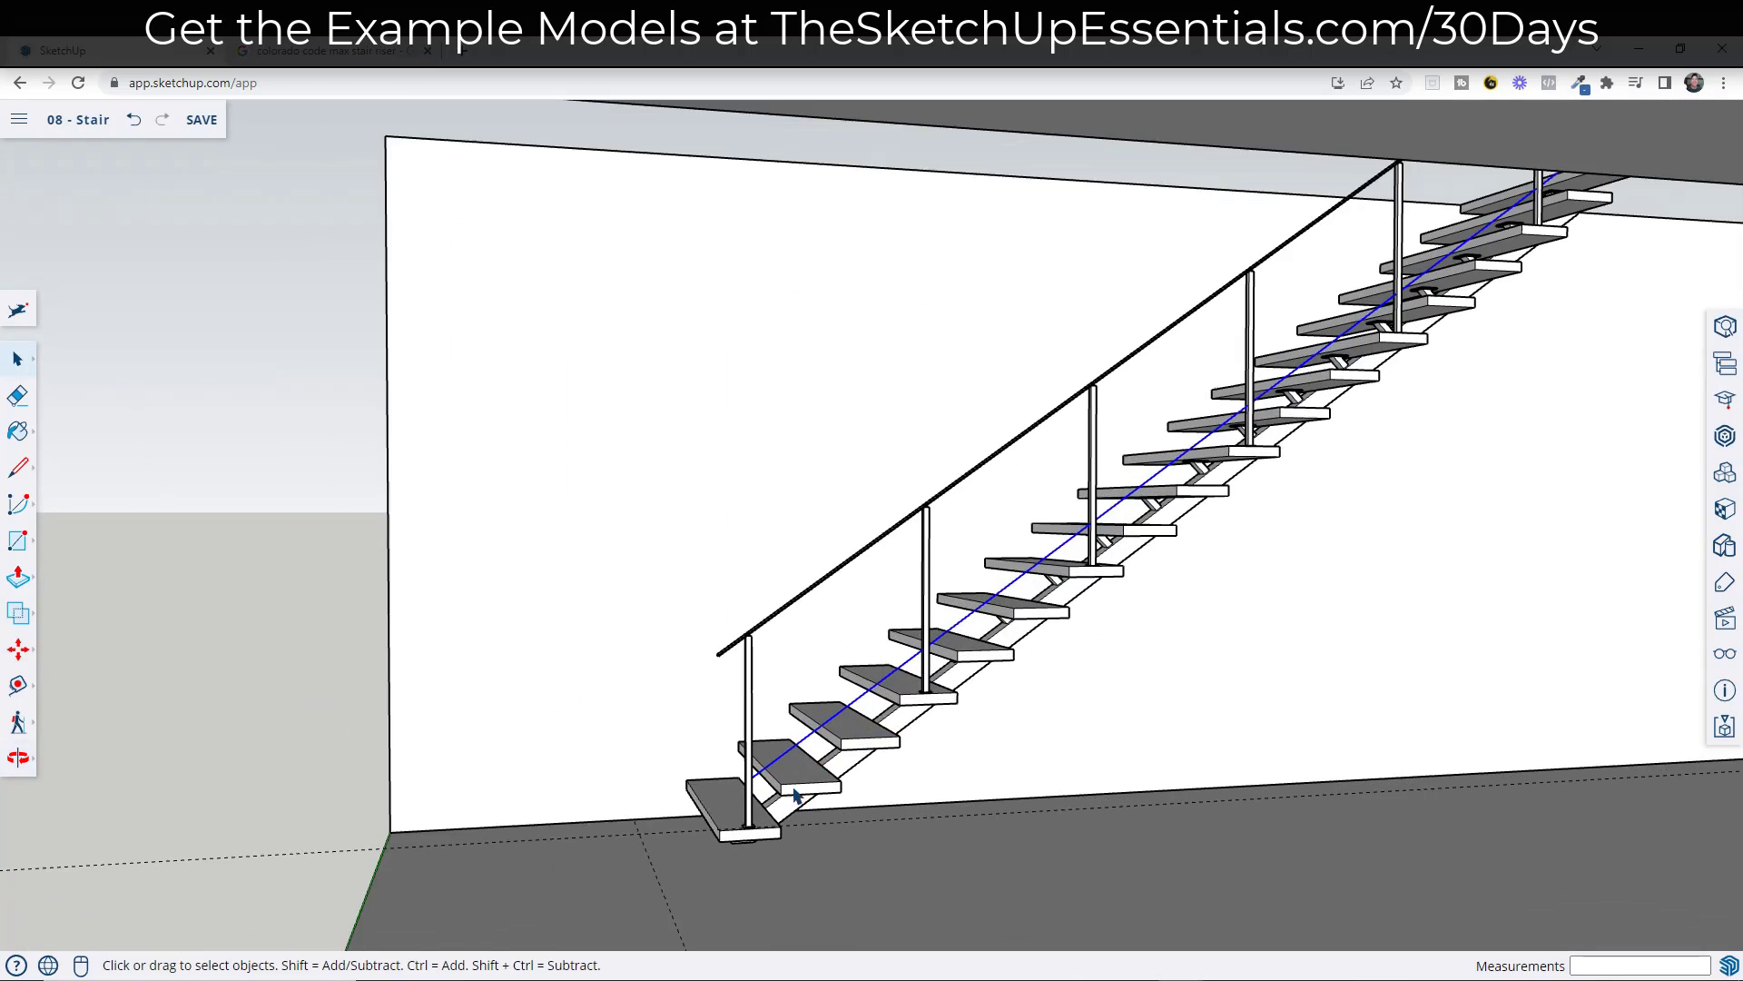
{"action": "middle_click_drag", "start_coordinate": [786, 784], "coordinate": [565, 749]}
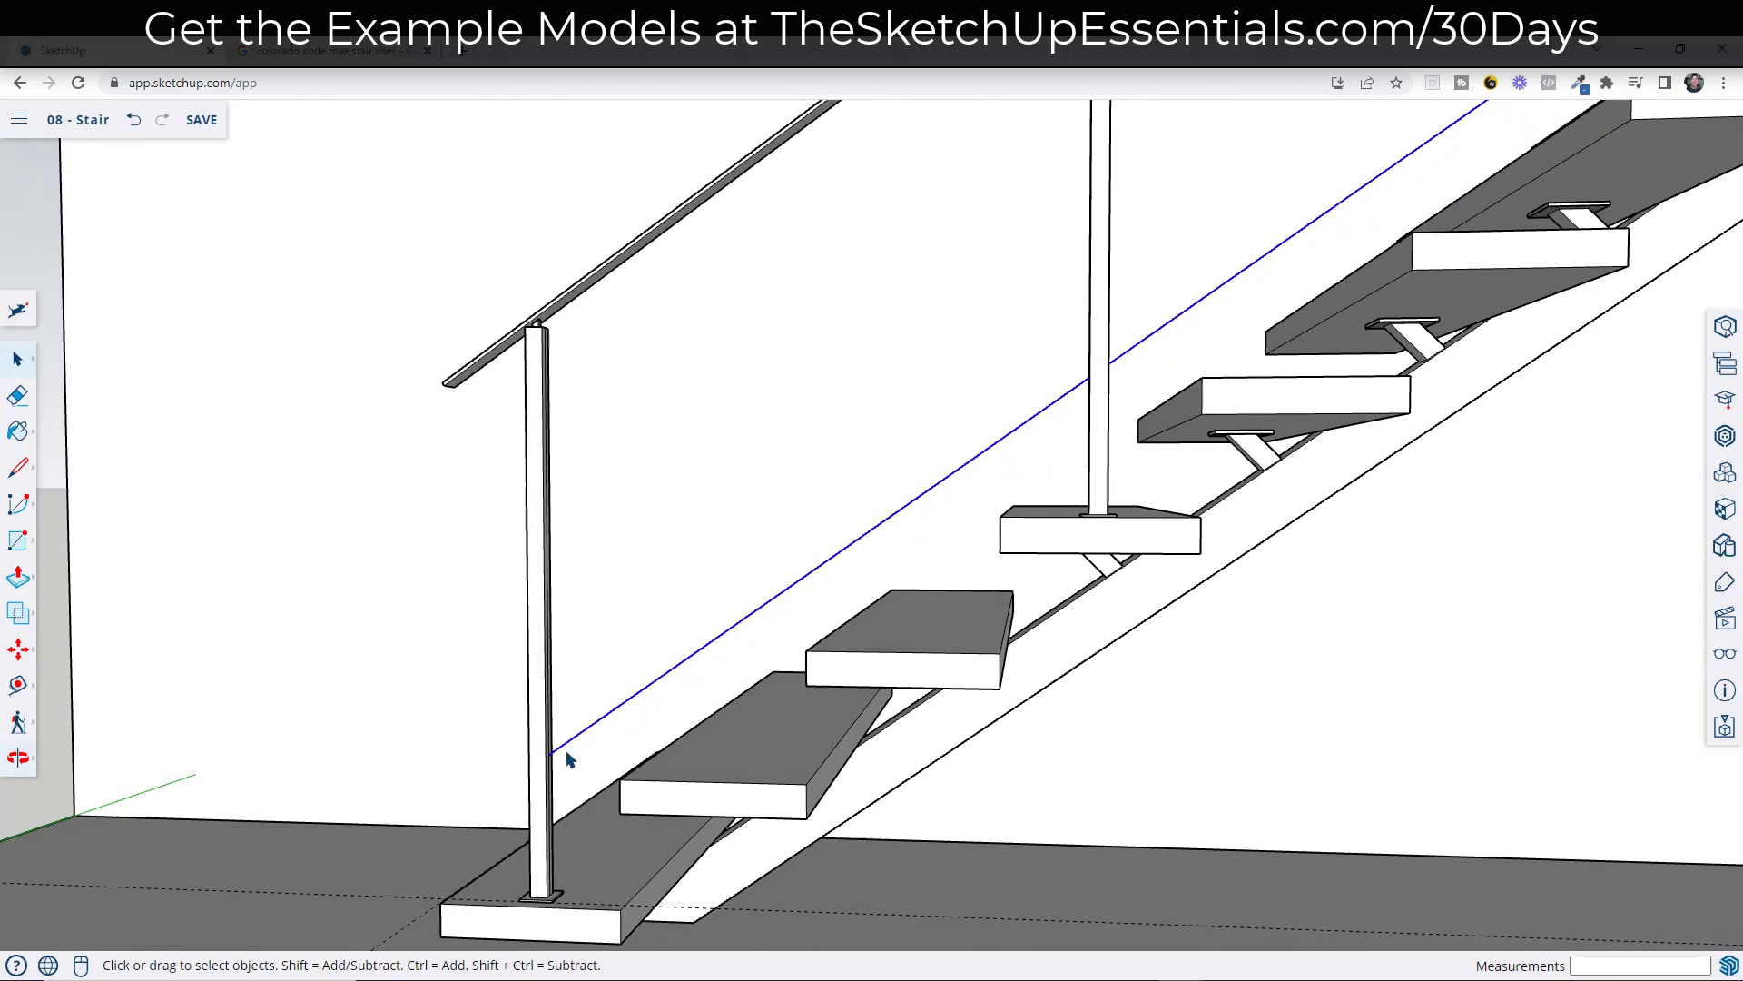
{"action": "scroll", "coordinate": [567, 746], "scroll_direction": "up", "scroll_amount": 5}
{"action": "scroll", "coordinate": [454, 763], "scroll_direction": "up", "scroll_amount": 1}
{"action": "scroll", "coordinate": [572, 740], "scroll_direction": "up", "scroll_amount": 2}
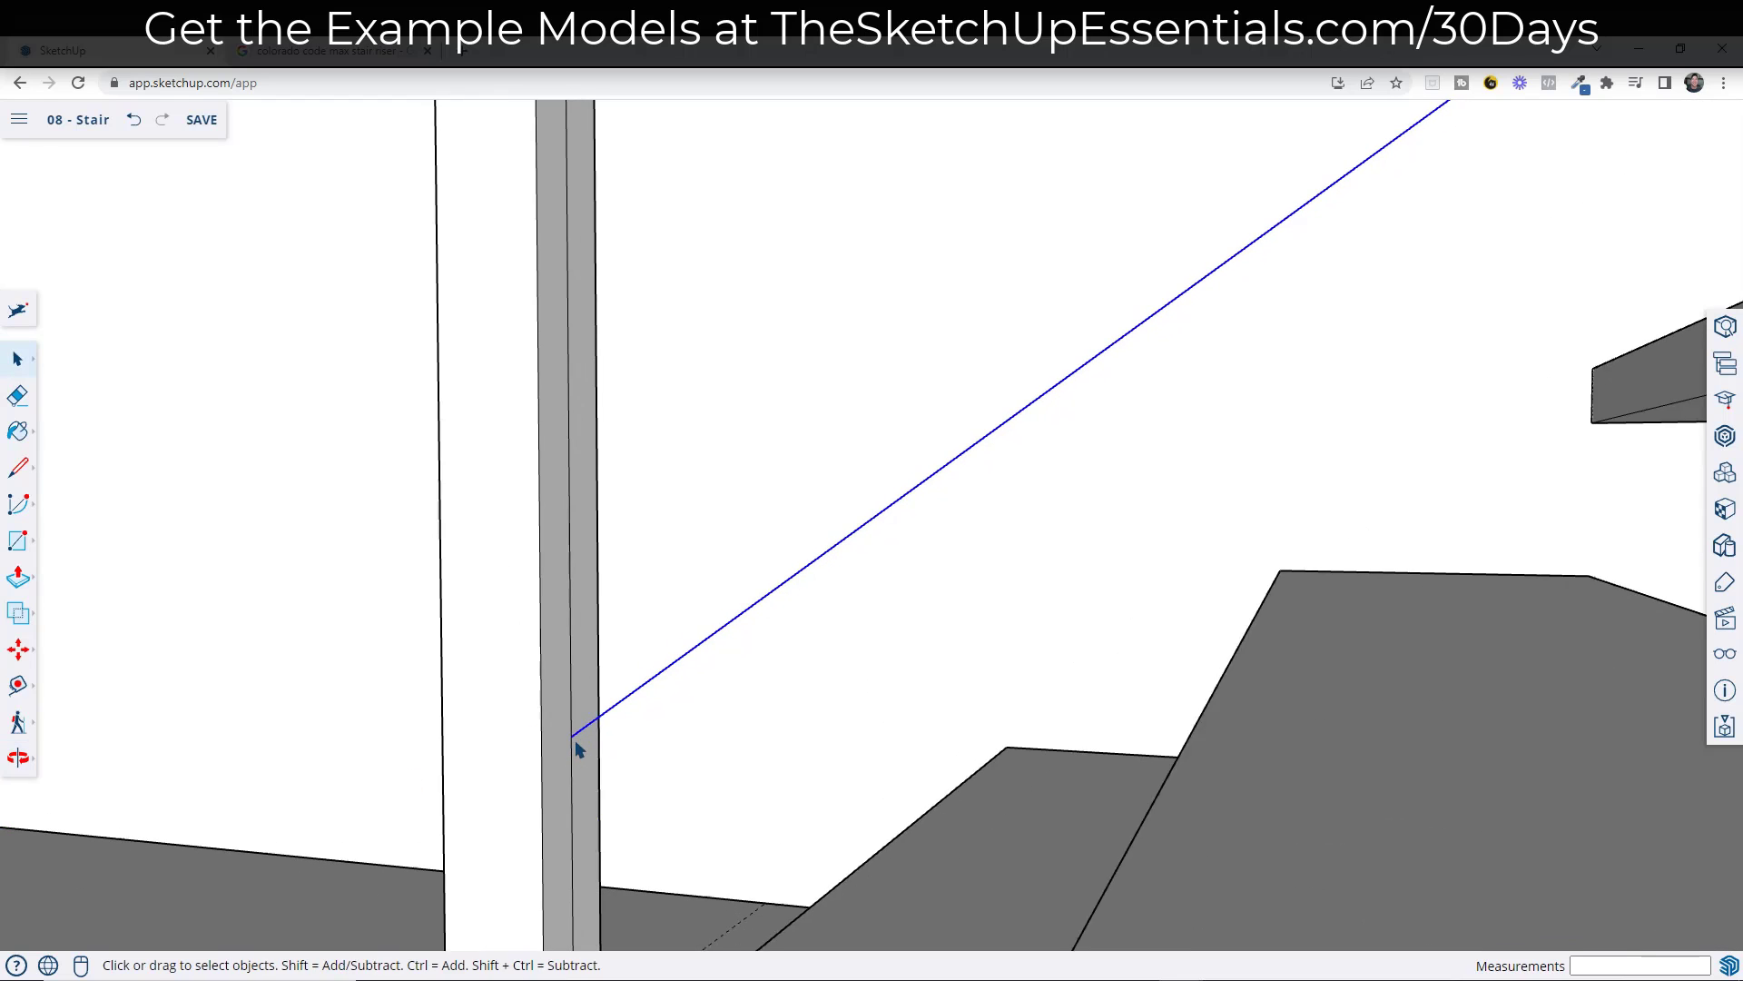
{"action": "key", "text": "c"}
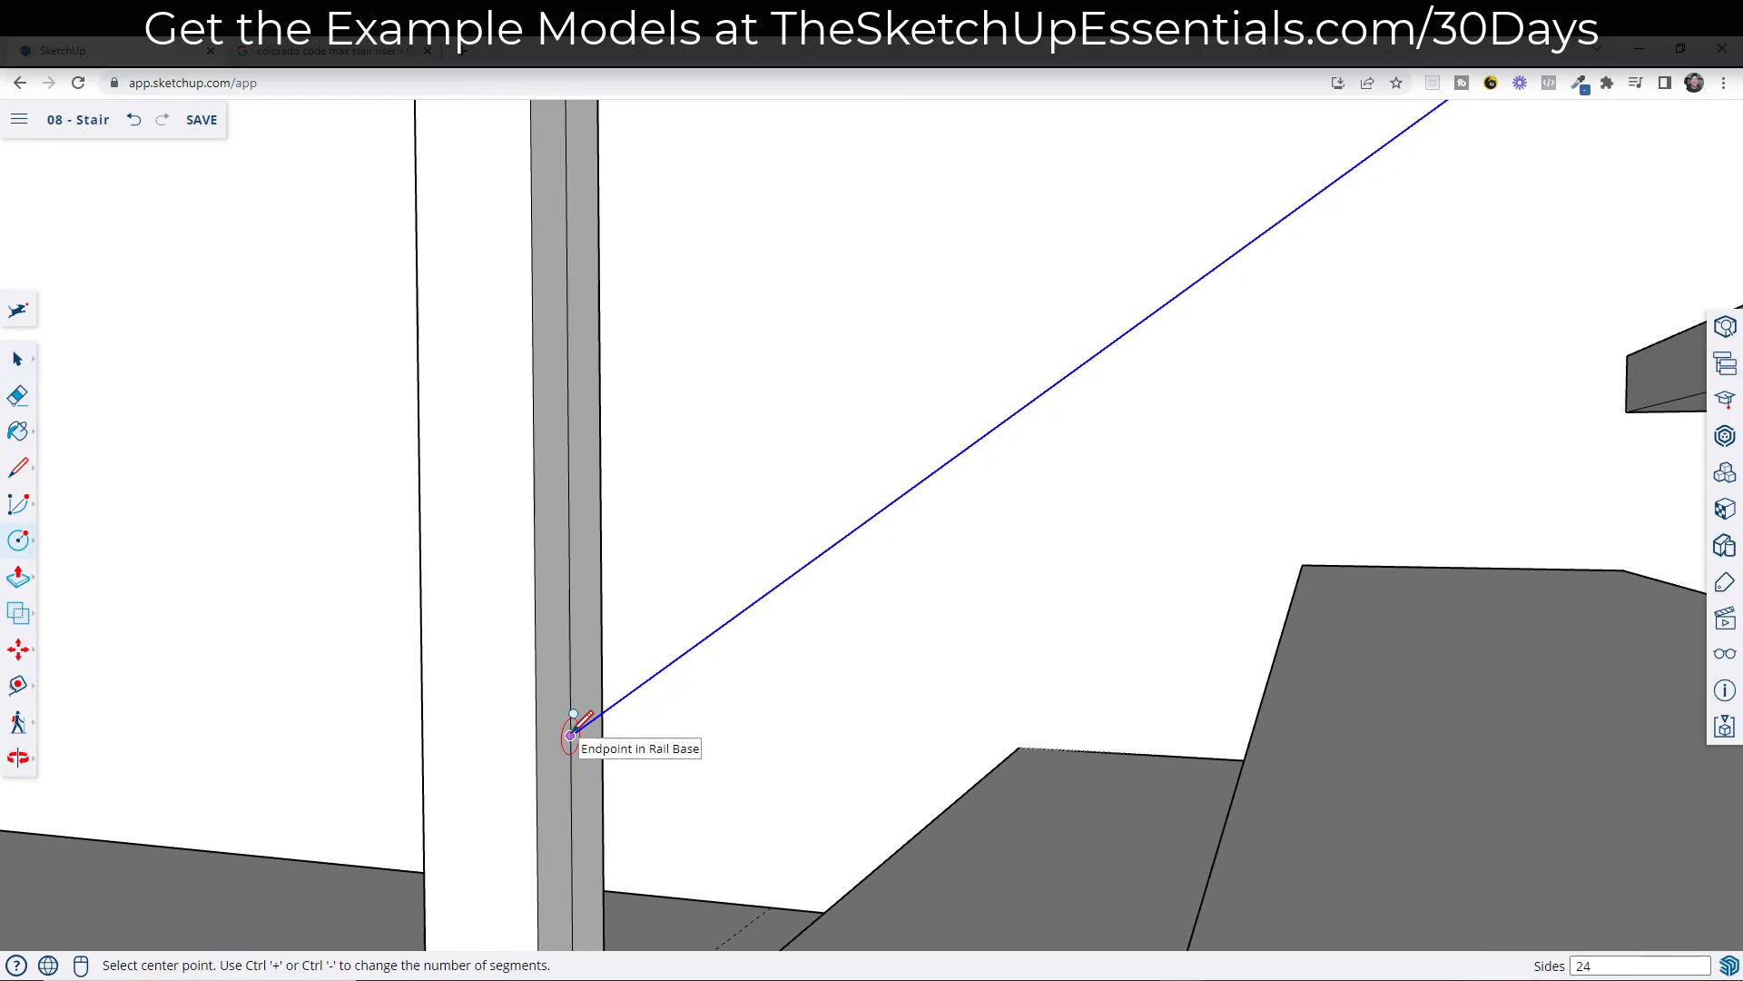
{"action": "left_click", "coordinate": [571, 735]}
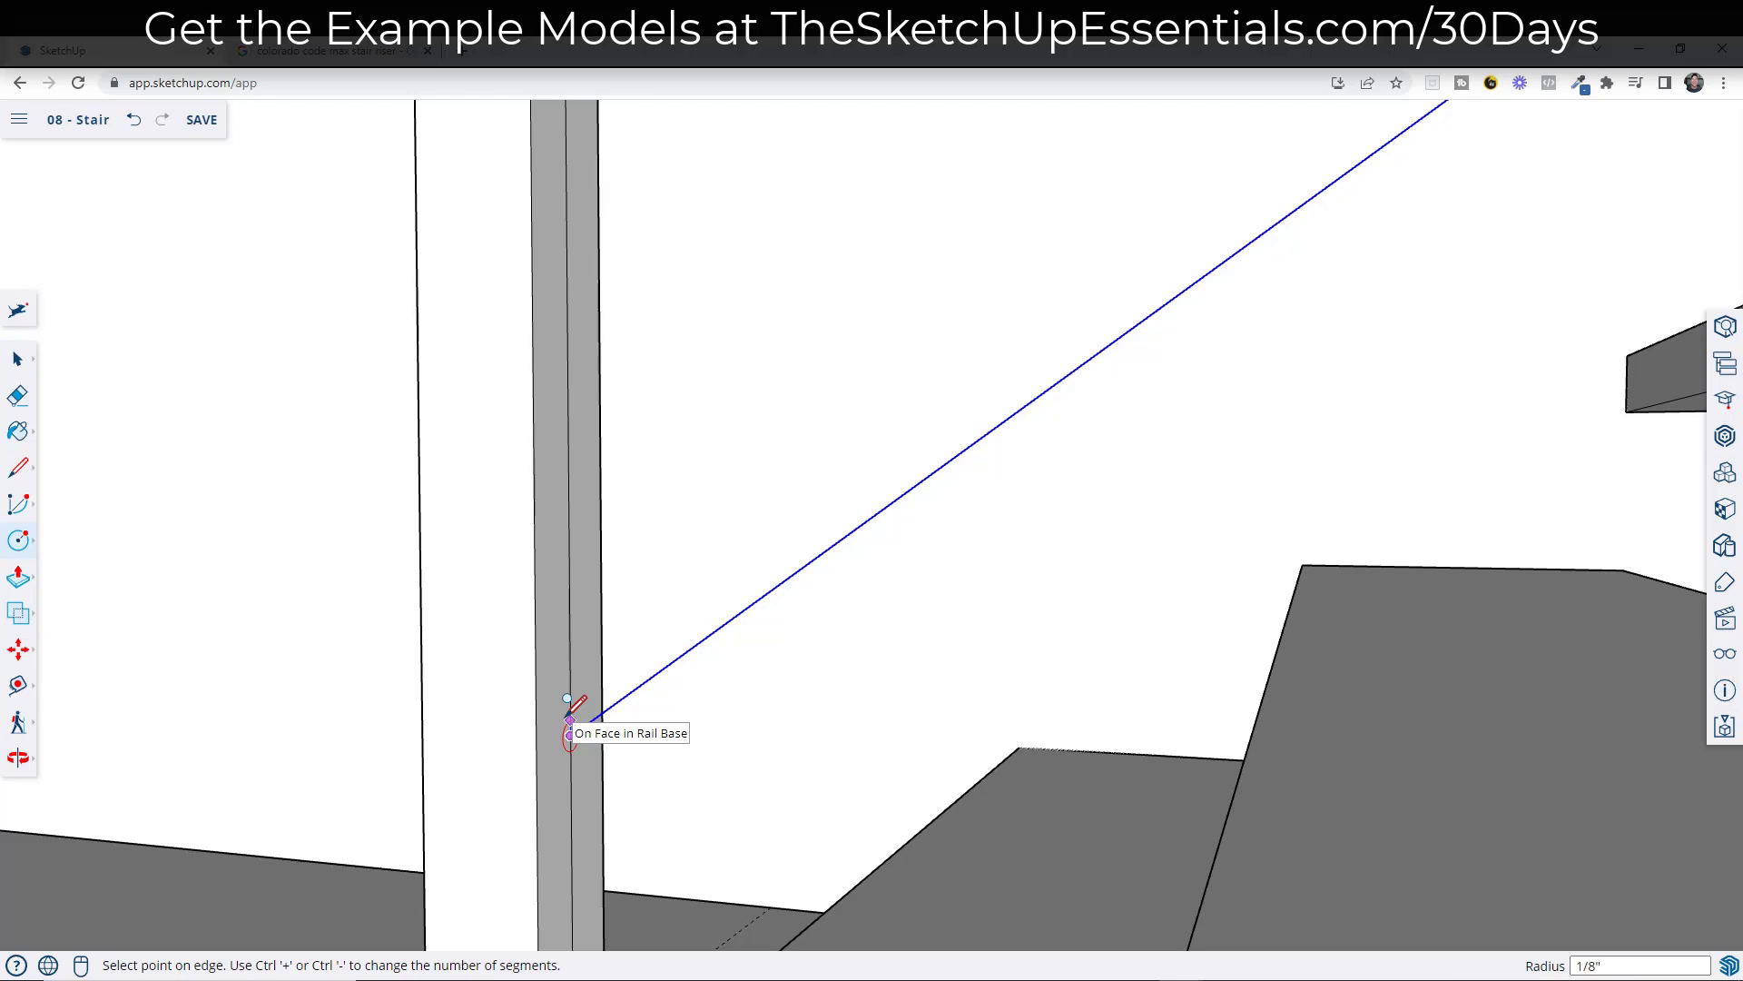
{"action": "left_click", "coordinate": [570, 719]}
{"action": "key", "text": "space"}
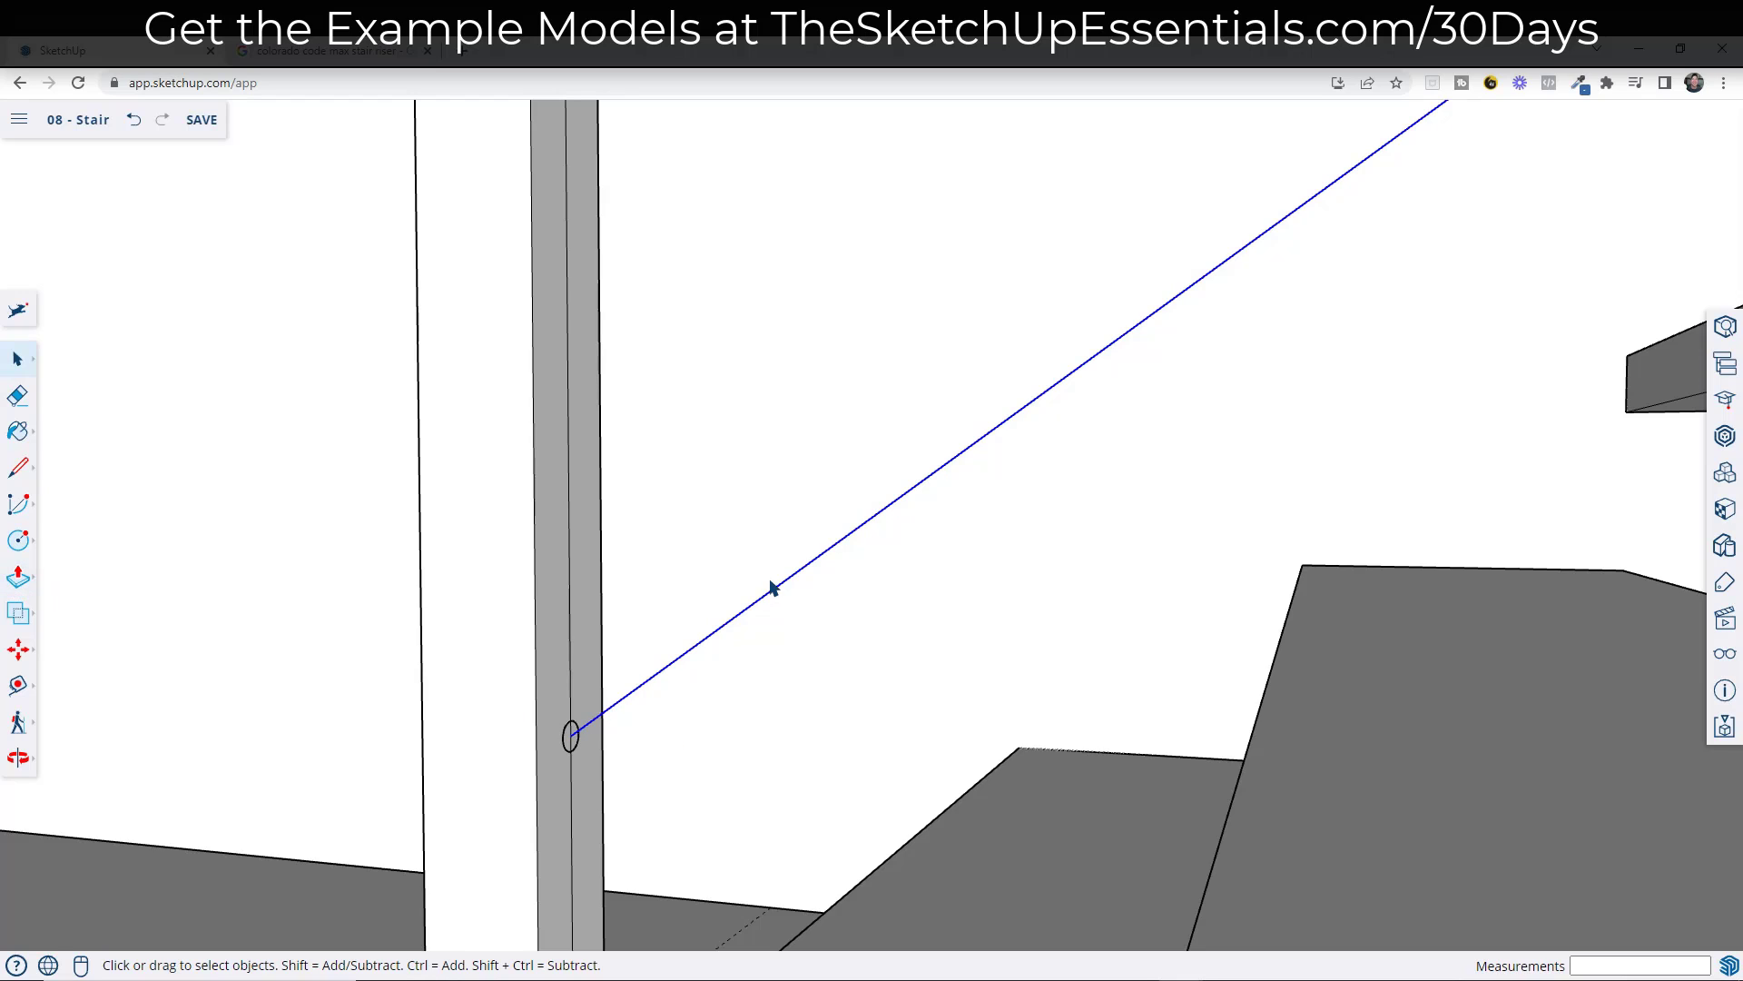
- Extrude the circle along the sloped line with Follow Me to form a round cable running up to near the uppermost post
{"action": "left_click", "coordinate": [20, 581]}
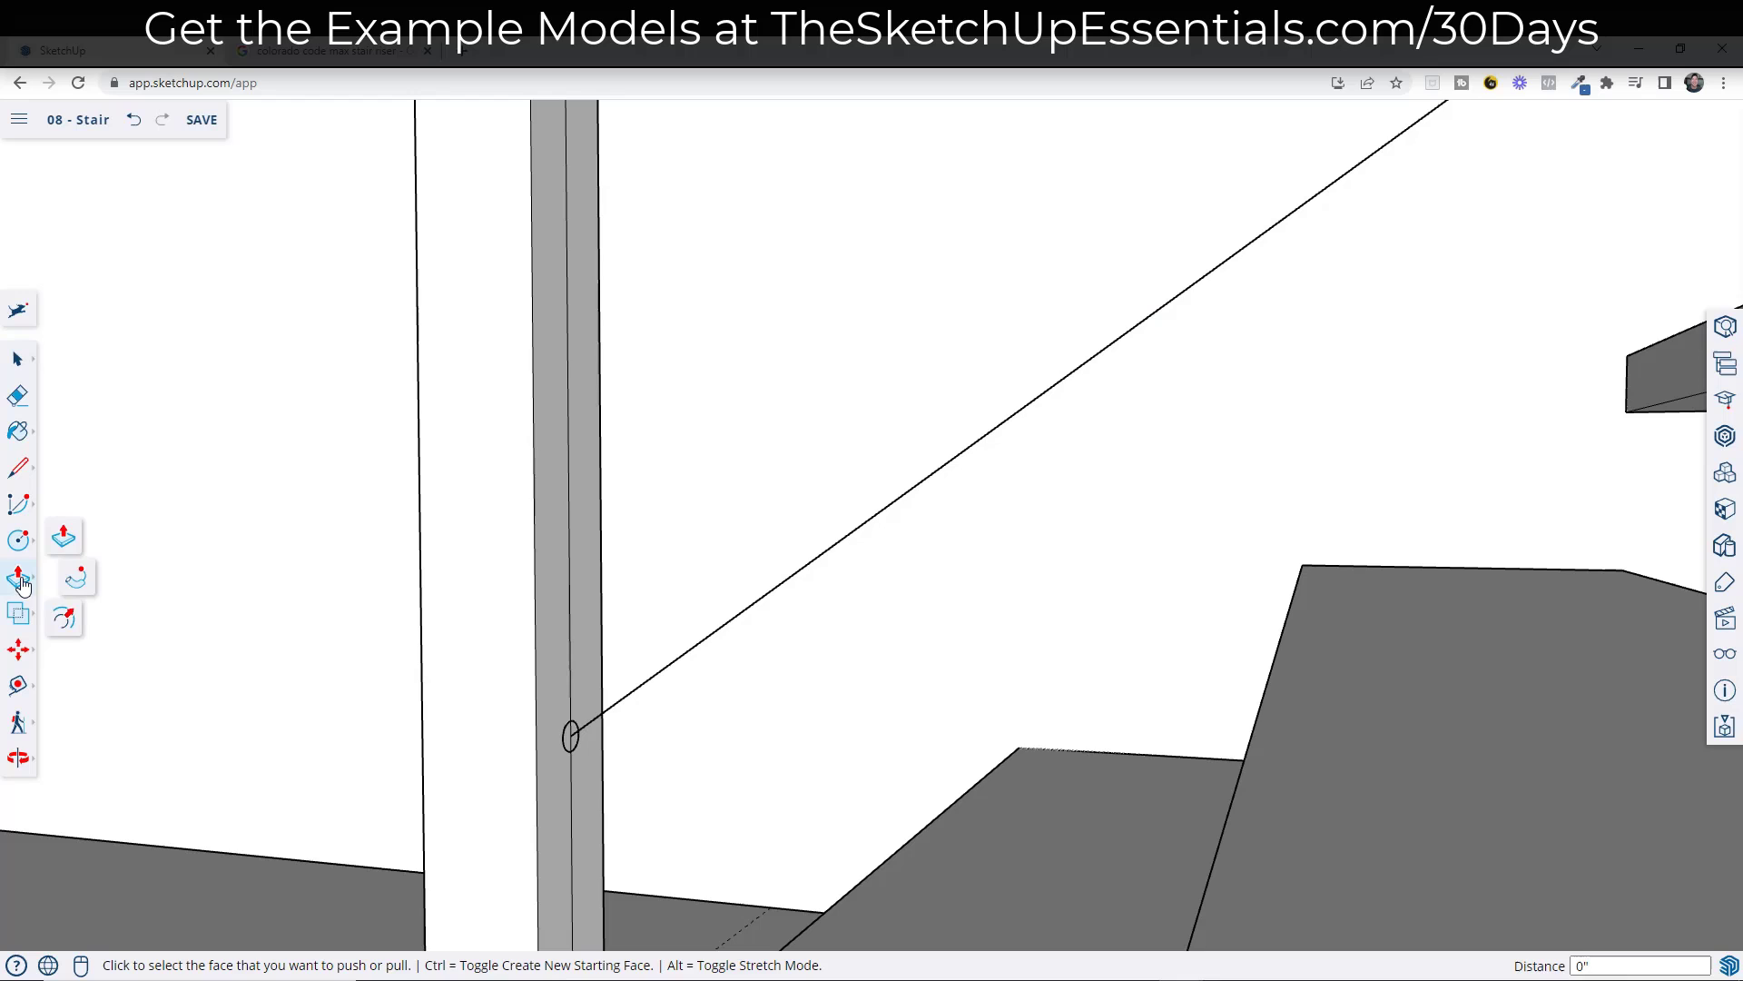
{"action": "left_click", "coordinate": [76, 581]}
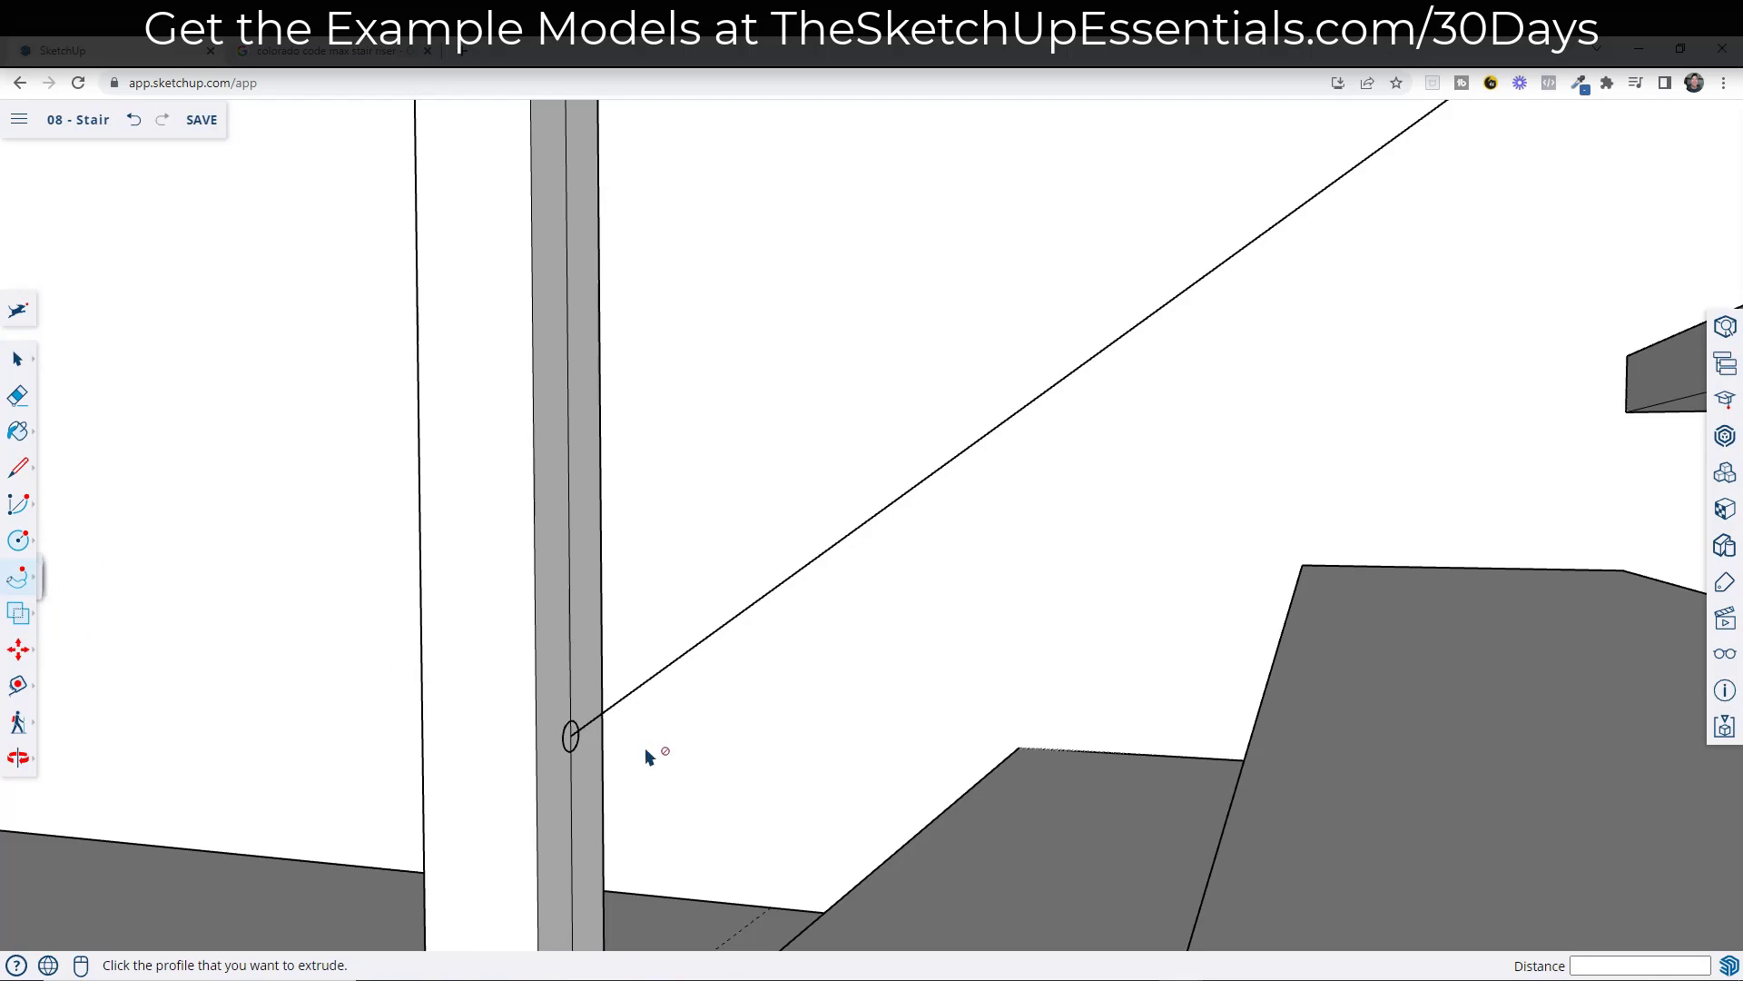
{"action": "left_click", "coordinate": [570, 737]}
{"action": "scroll", "coordinate": [817, 601], "scroll_direction": "down", "scroll_amount": 5}
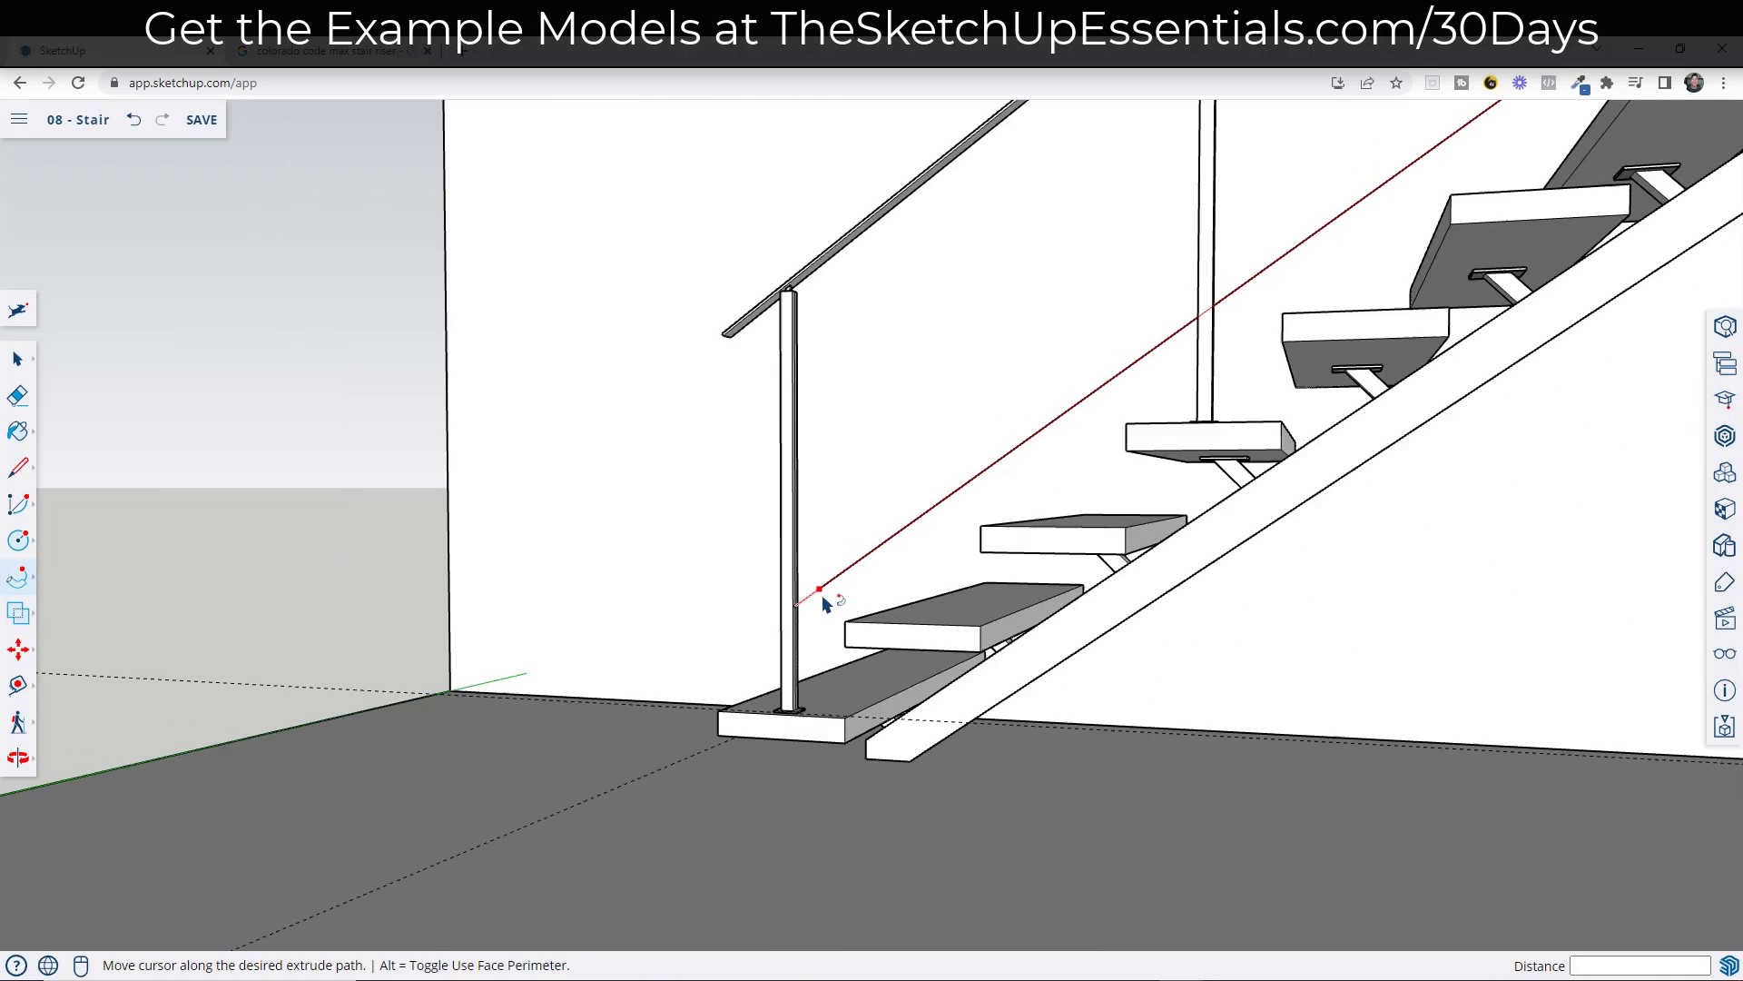
{"action": "scroll", "coordinate": [822, 599], "scroll_direction": "down", "scroll_amount": 4}
{"action": "middle_click_drag", "start_coordinate": [1279, 369], "coordinate": [926, 806], "text": "shift"}
{"action": "scroll", "coordinate": [1004, 692], "scroll_direction": "up", "scroll_amount": 5}
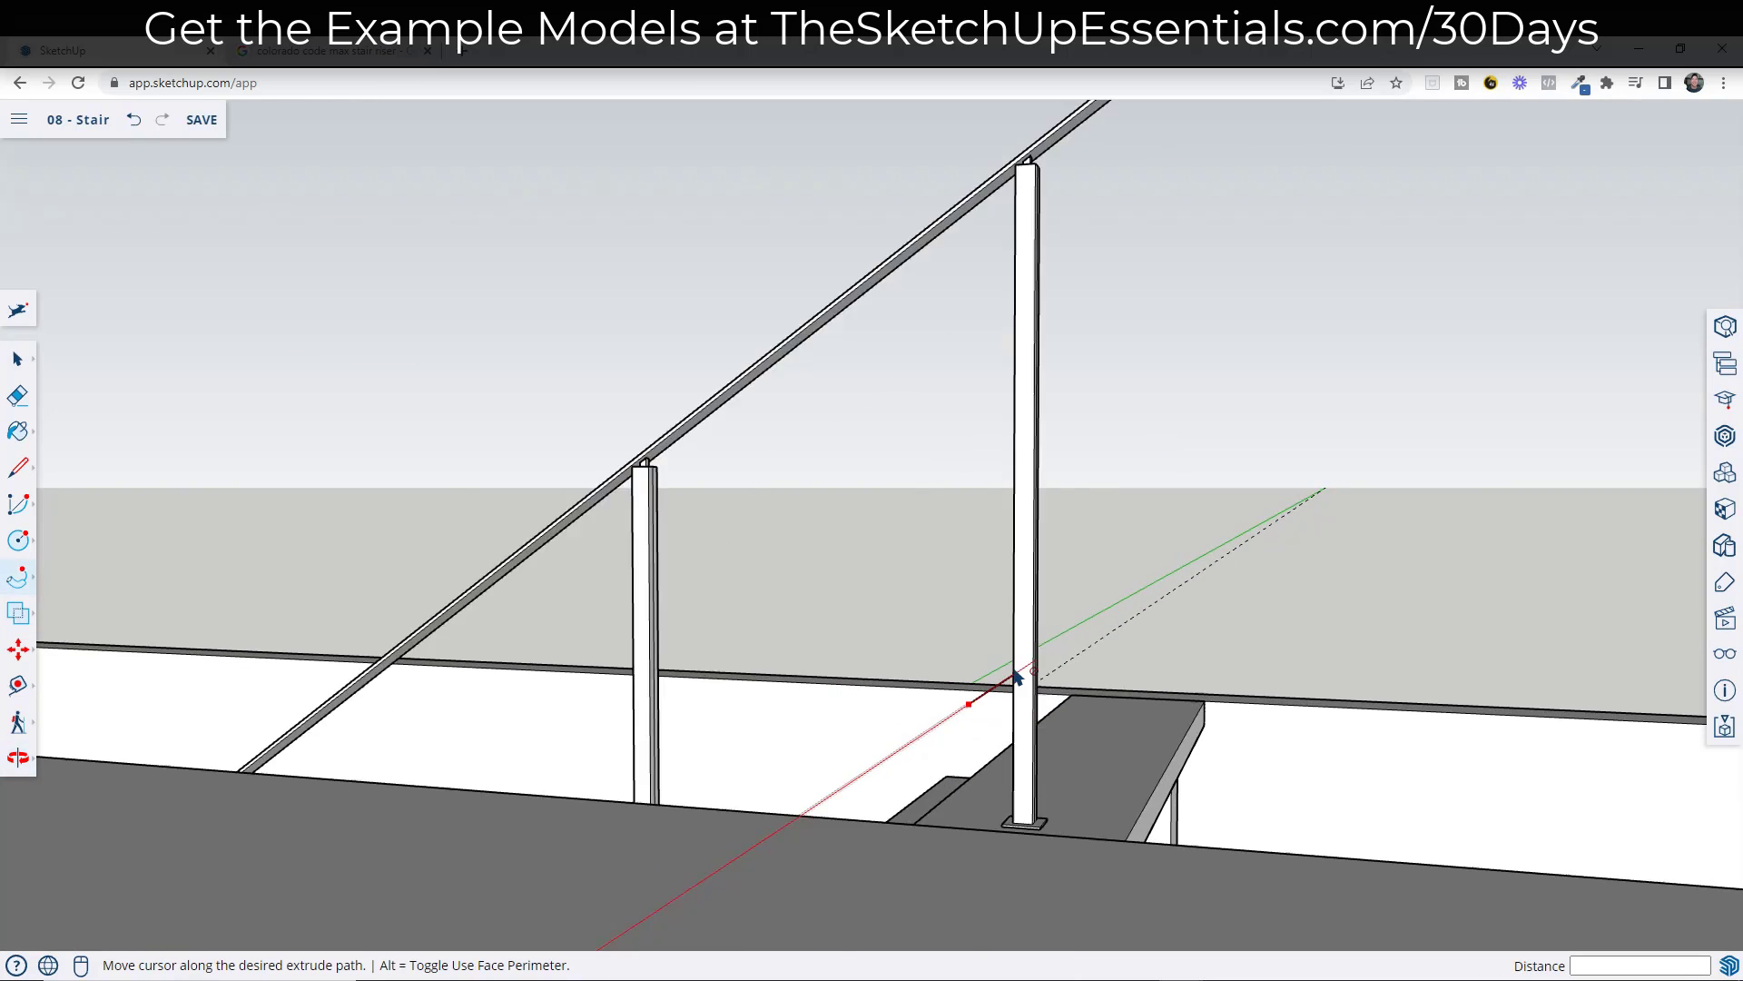
{"action": "scroll", "coordinate": [1017, 677], "scroll_direction": "up", "scroll_amount": 3}
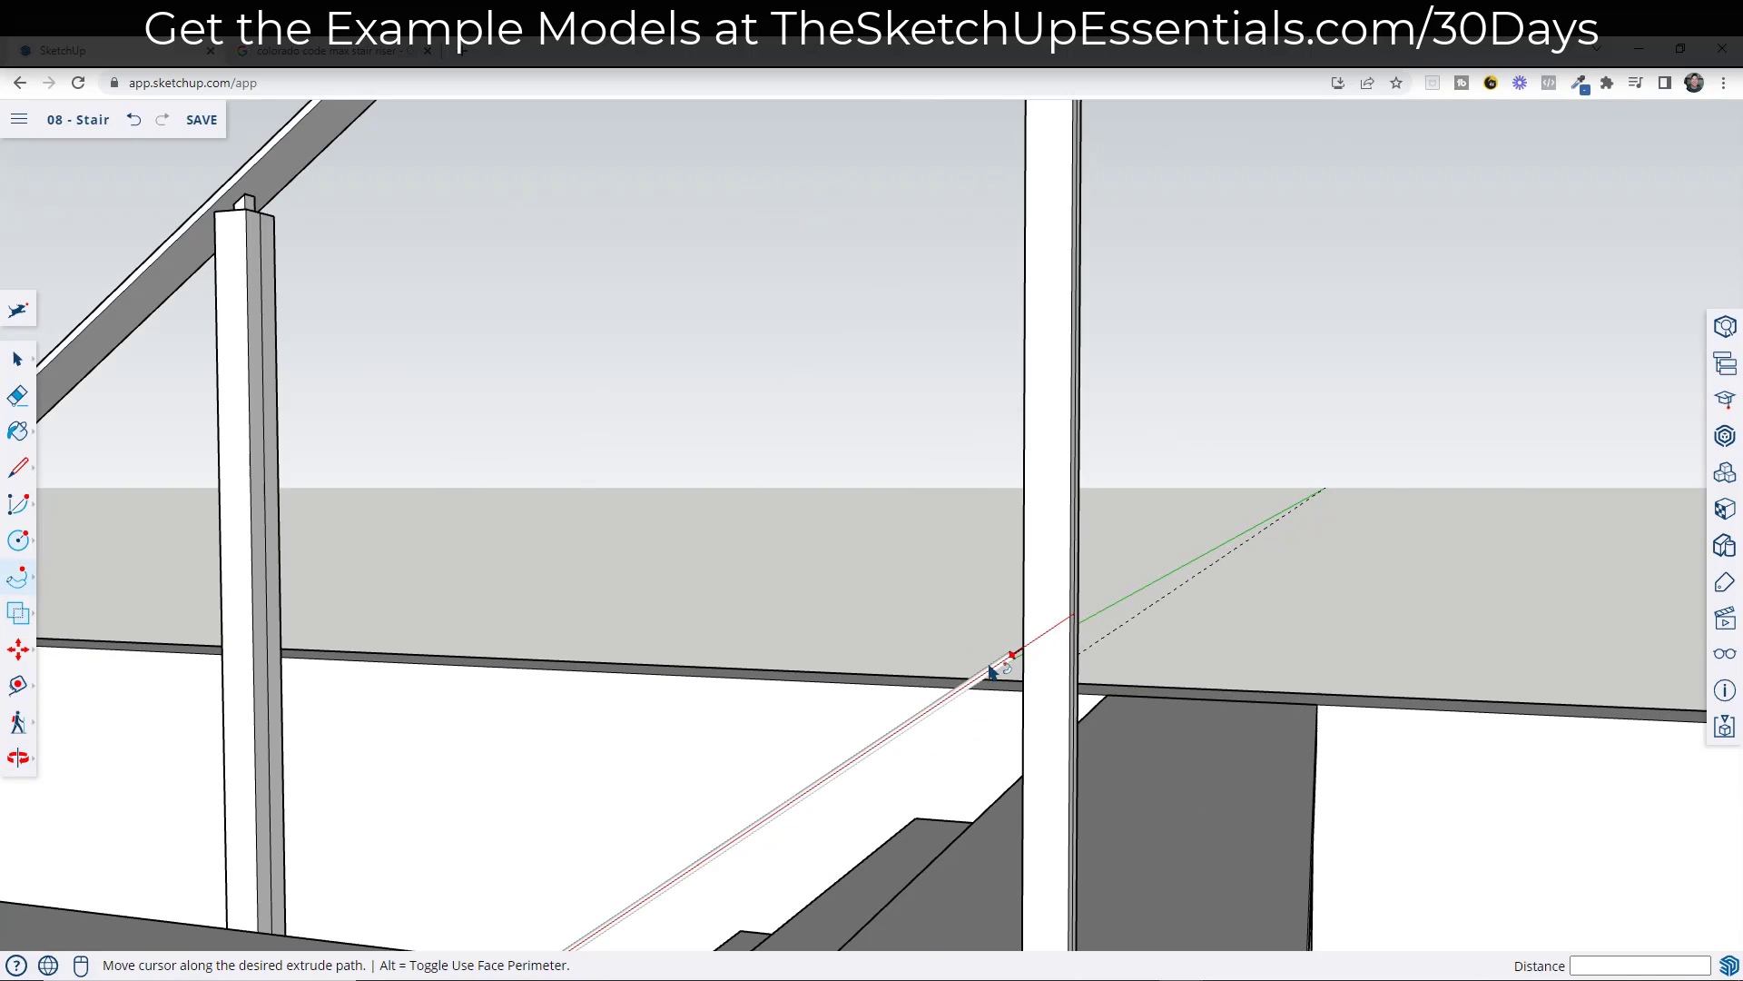
{"action": "left_click", "coordinate": [911, 732]}
{"action": "key", "text": "space"}
{"action": "scroll", "coordinate": [915, 727], "scroll_direction": "down", "scroll_amount": 3}
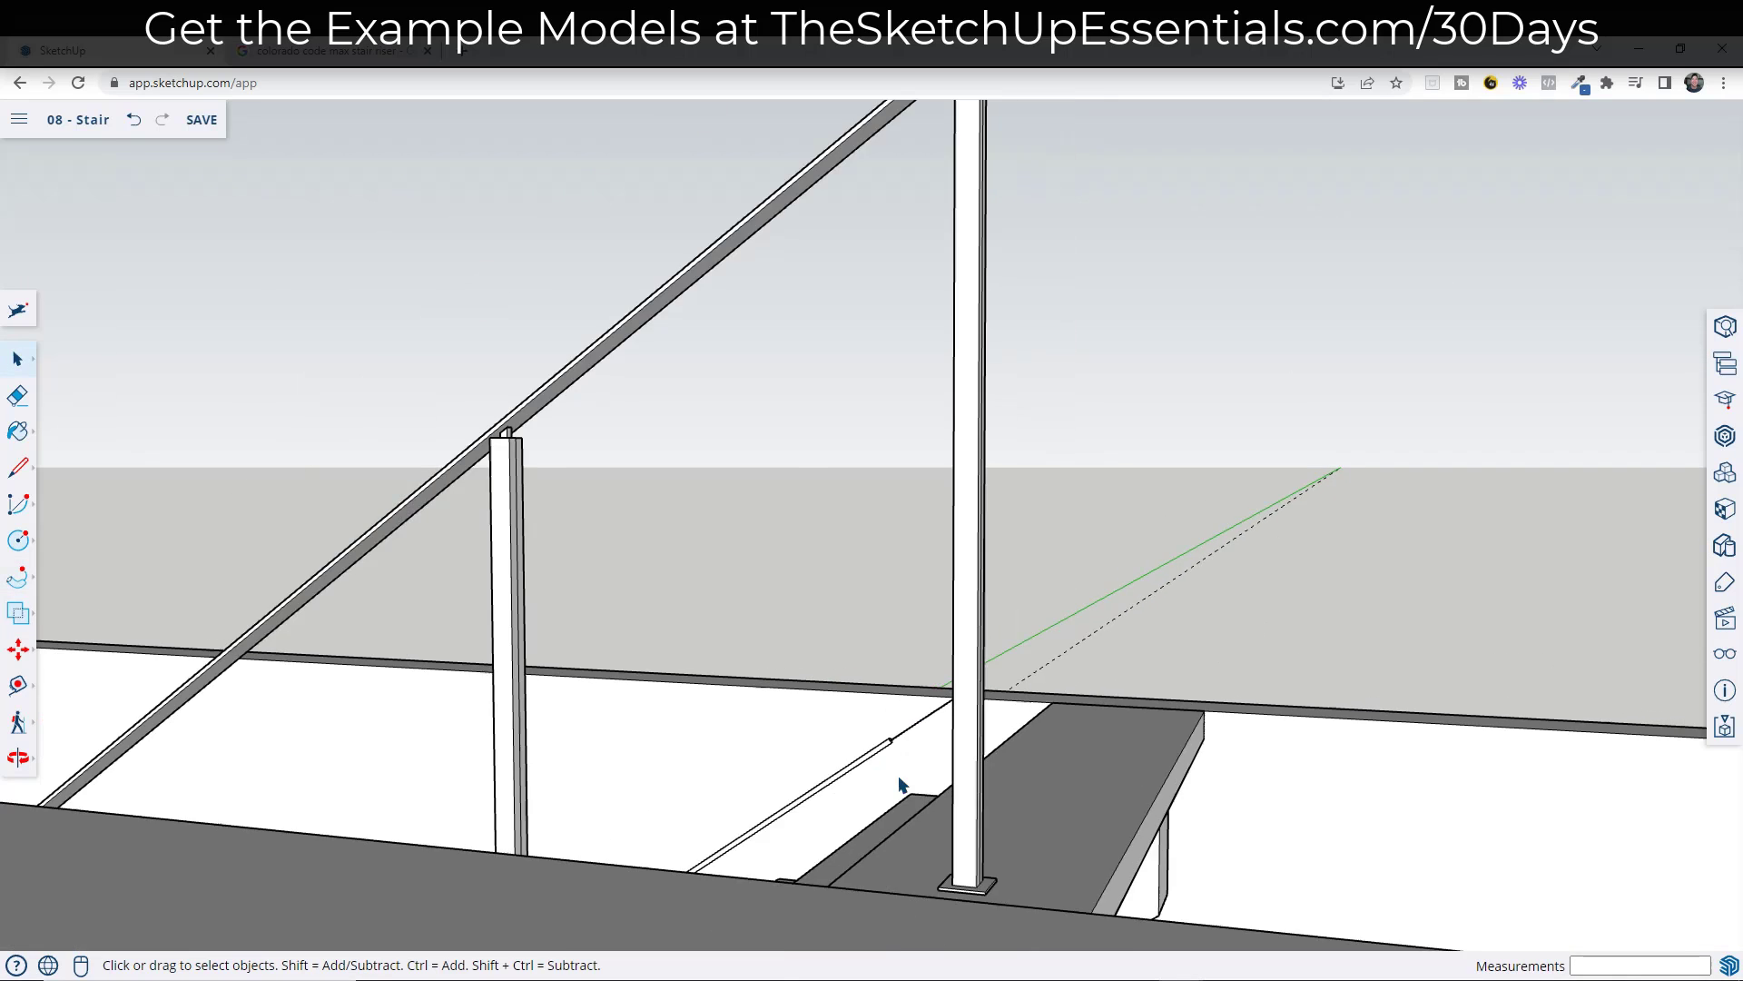
- Extend the cable's upper end face by 4" with Push/Pull so it runs into the uppermost post
{"action": "scroll", "coordinate": [902, 784], "scroll_direction": "up", "scroll_amount": 4}
{"action": "key", "text": "p"}
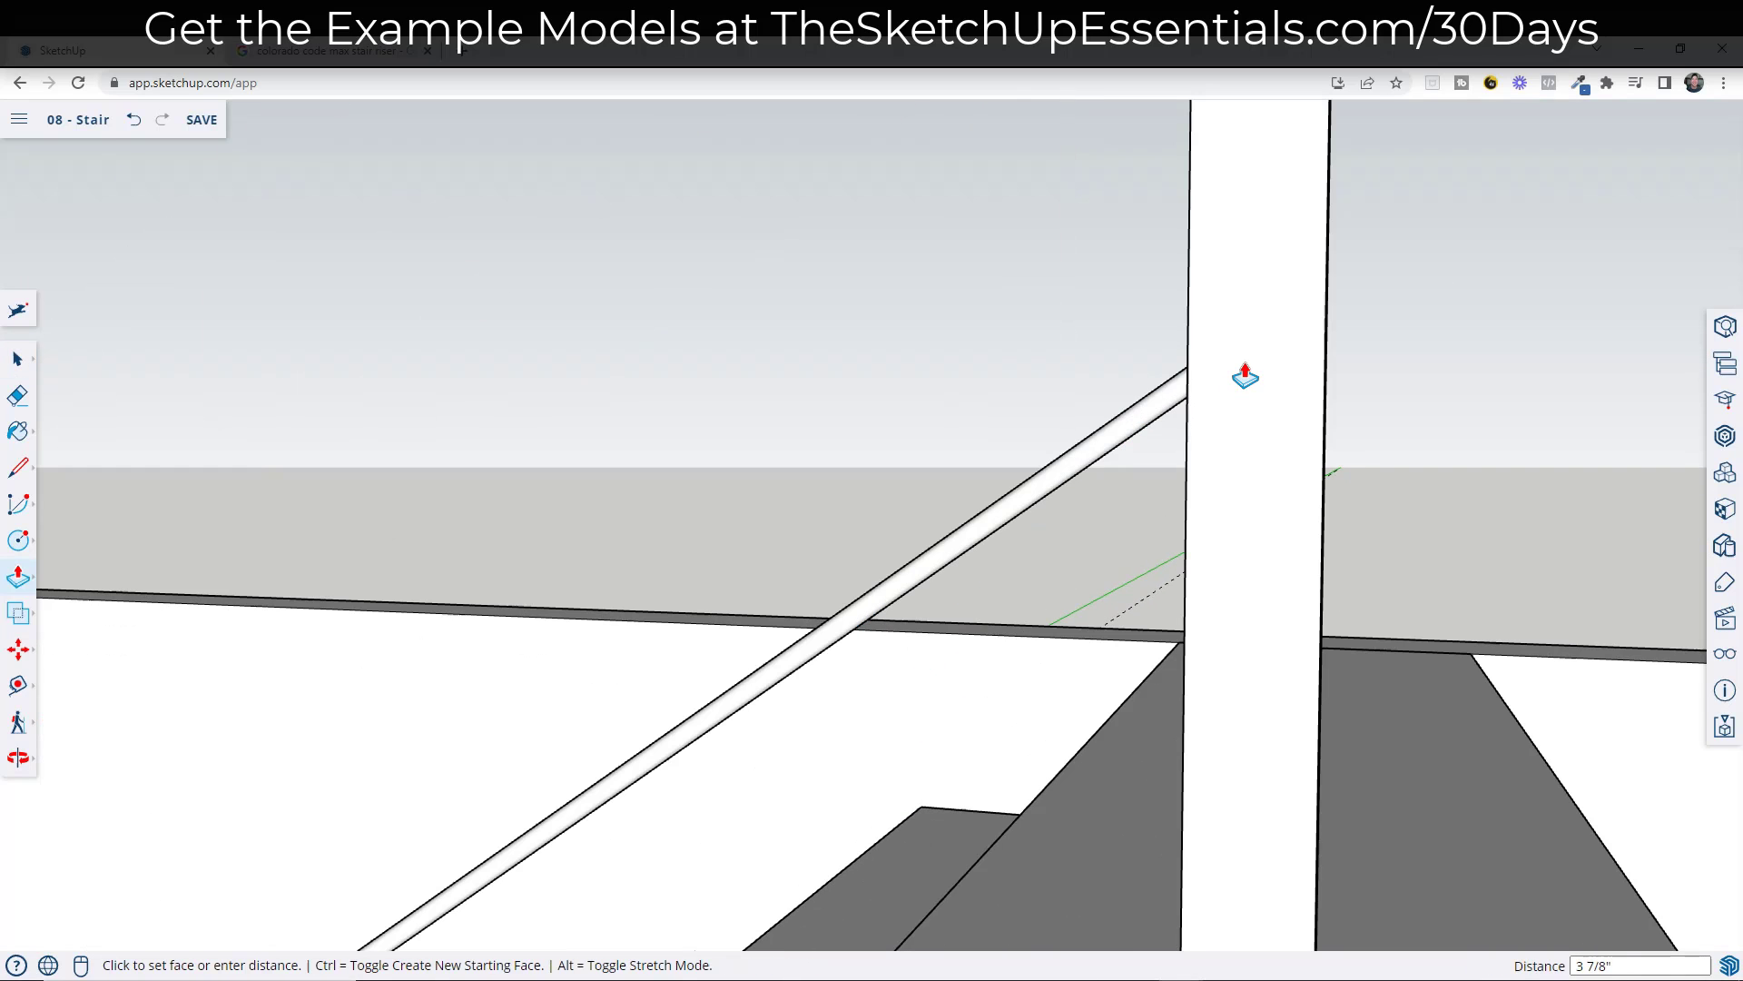
{"action": "type", "text": "4"}
{"action": "key", "text": "Return"}
{"action": "key", "text": "space"}
{"action": "scroll", "coordinate": [1262, 324], "scroll_direction": "down", "scroll_amount": 5}
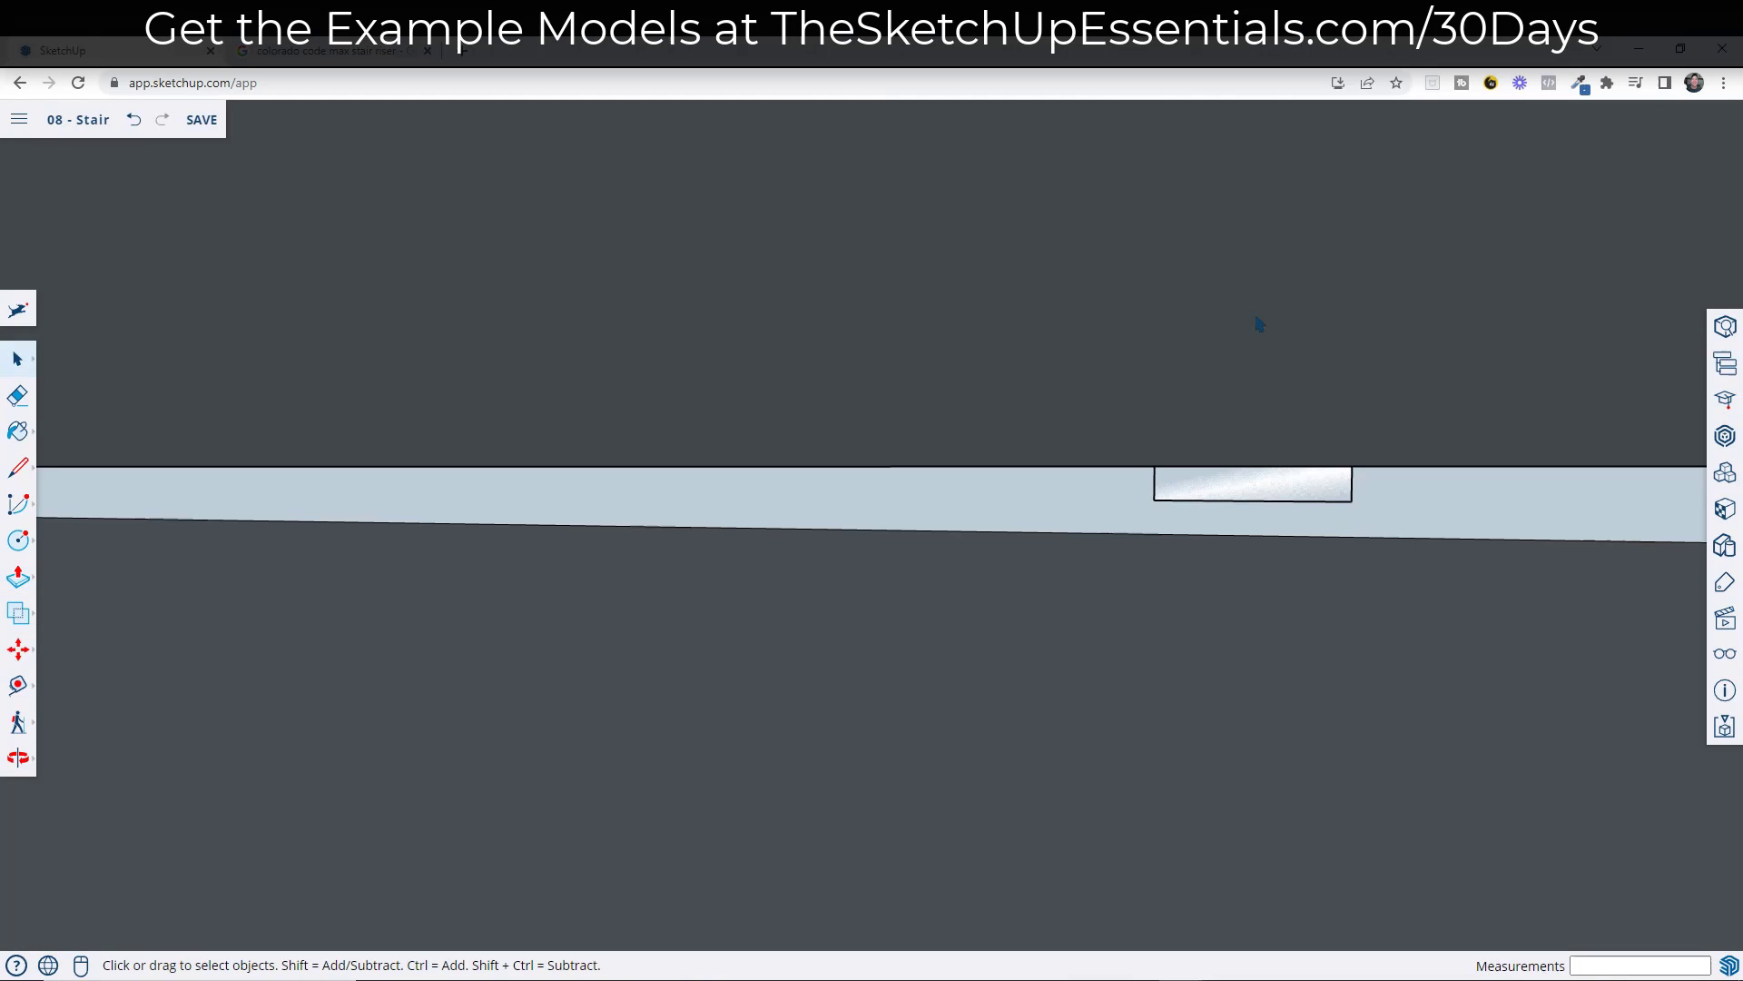
{"action": "scroll", "coordinate": [1262, 332], "scroll_direction": "down", "scroll_amount": 5}
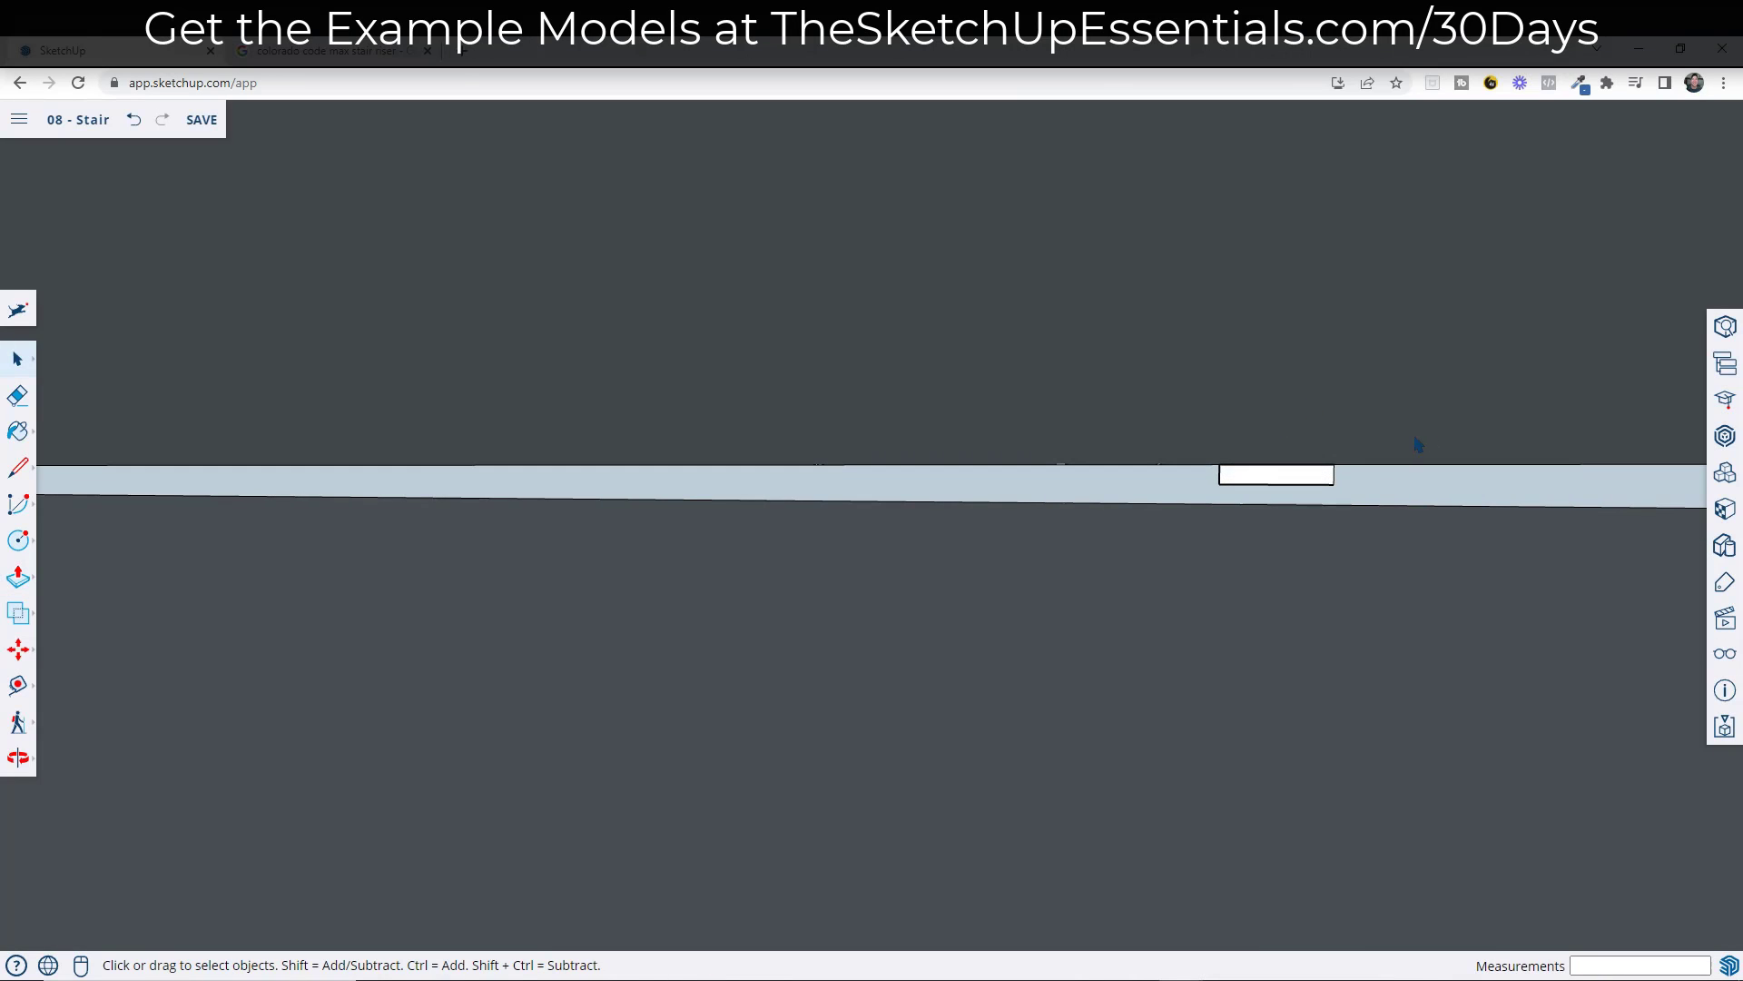
{"action": "scroll", "coordinate": [1466, 336], "scroll_direction": "down", "scroll_amount": 6}
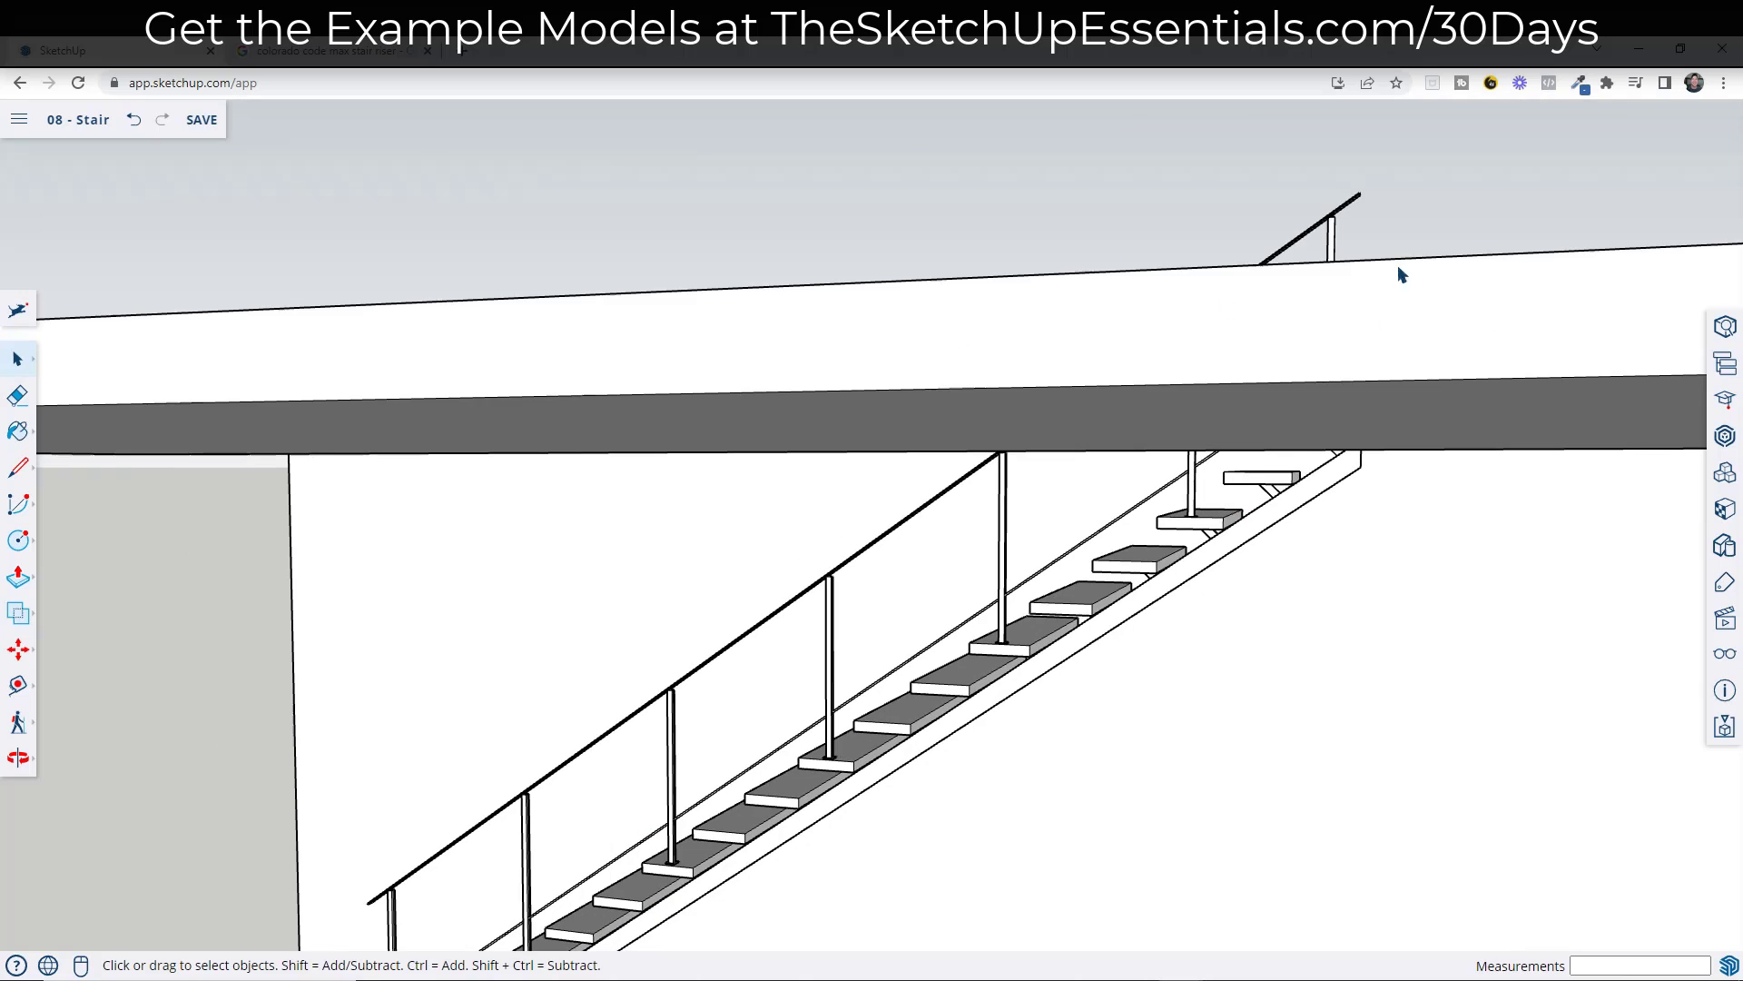
{"action": "scroll", "coordinate": [759, 798], "scroll_direction": "up", "scroll_amount": 10}
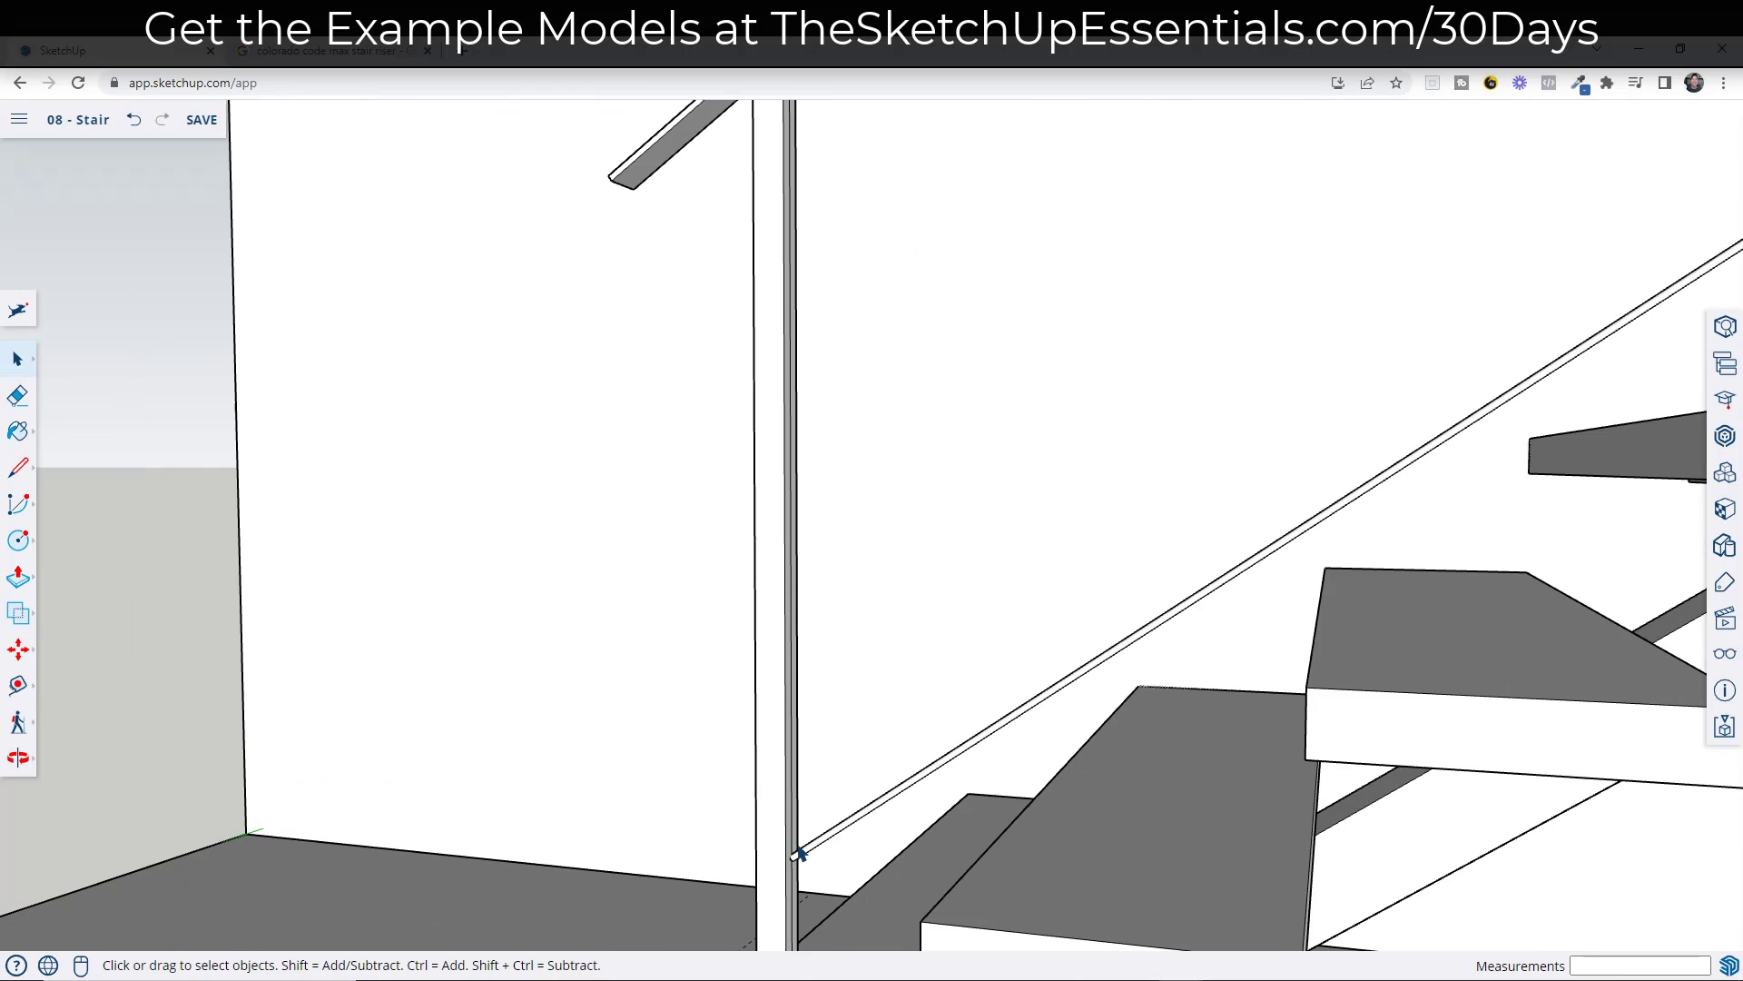
- Extend the cable's lower end face into the first post with Push/Pull
{"action": "scroll", "coordinate": [782, 892], "scroll_direction": "up", "scroll_amount": 5}
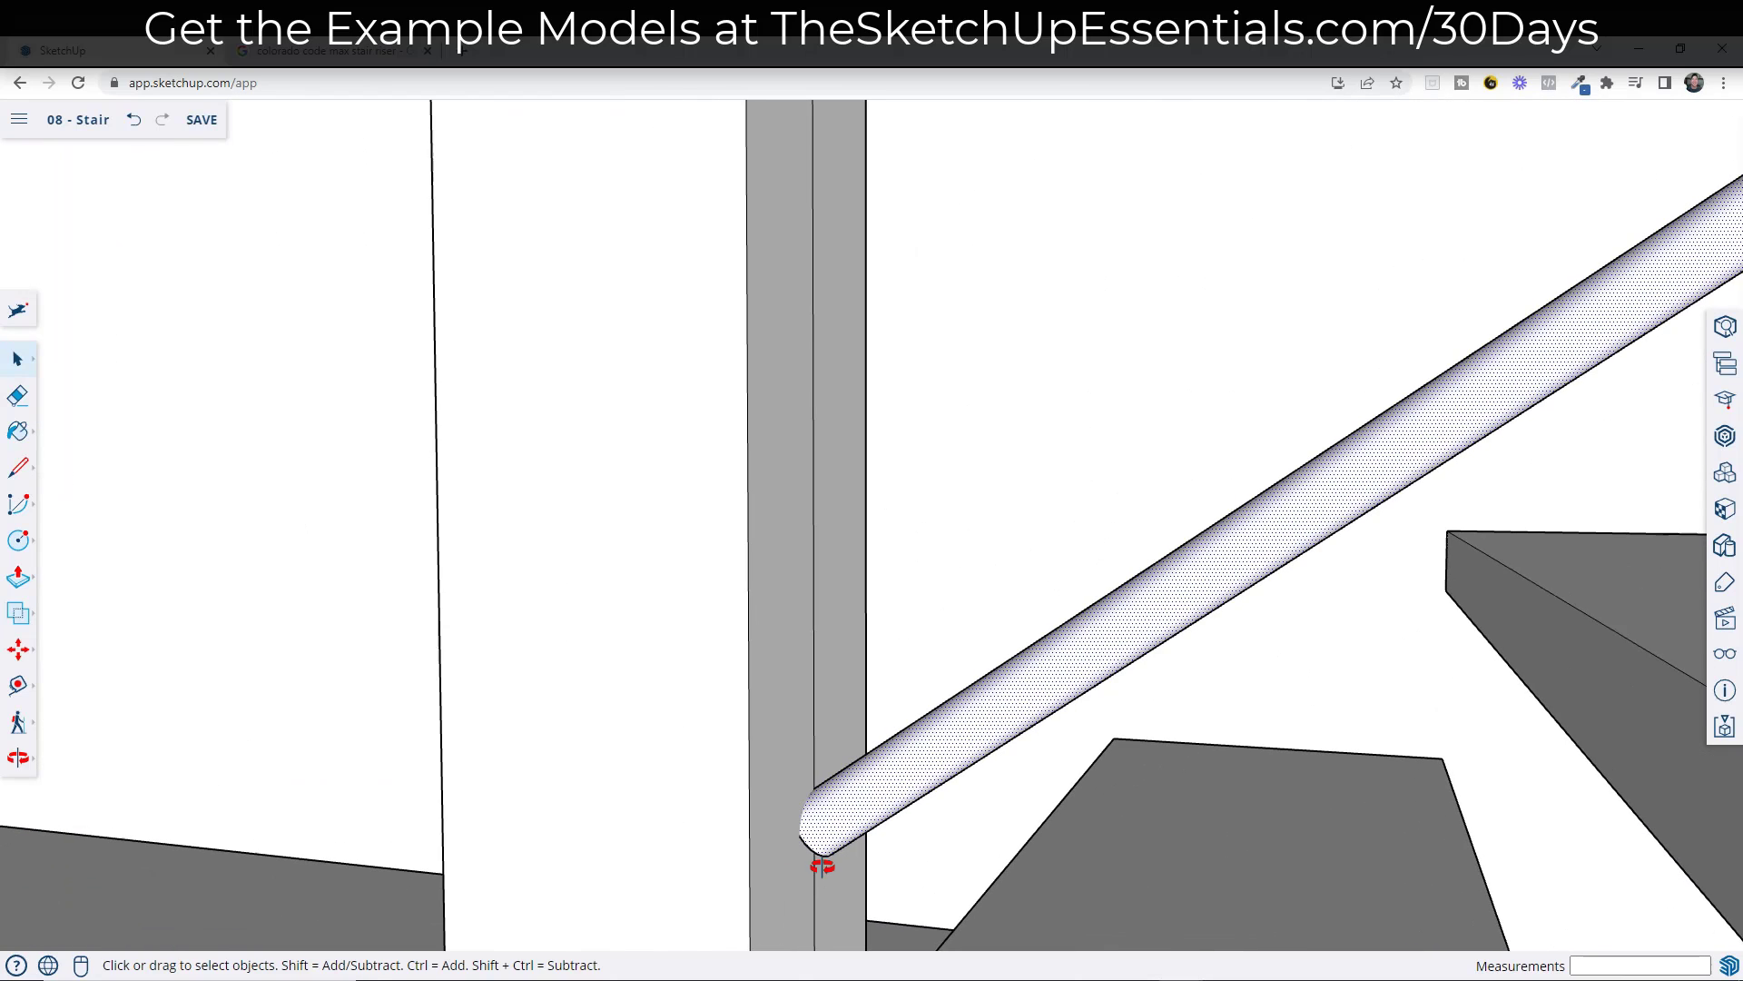
{"action": "middle_click_drag", "start_coordinate": [821, 861], "coordinate": [1021, 737]}
{"action": "scroll", "coordinate": [826, 862], "scroll_direction": "up", "scroll_amount": 3}
{"action": "scroll", "coordinate": [902, 852], "scroll_direction": "down", "scroll_amount": 4}
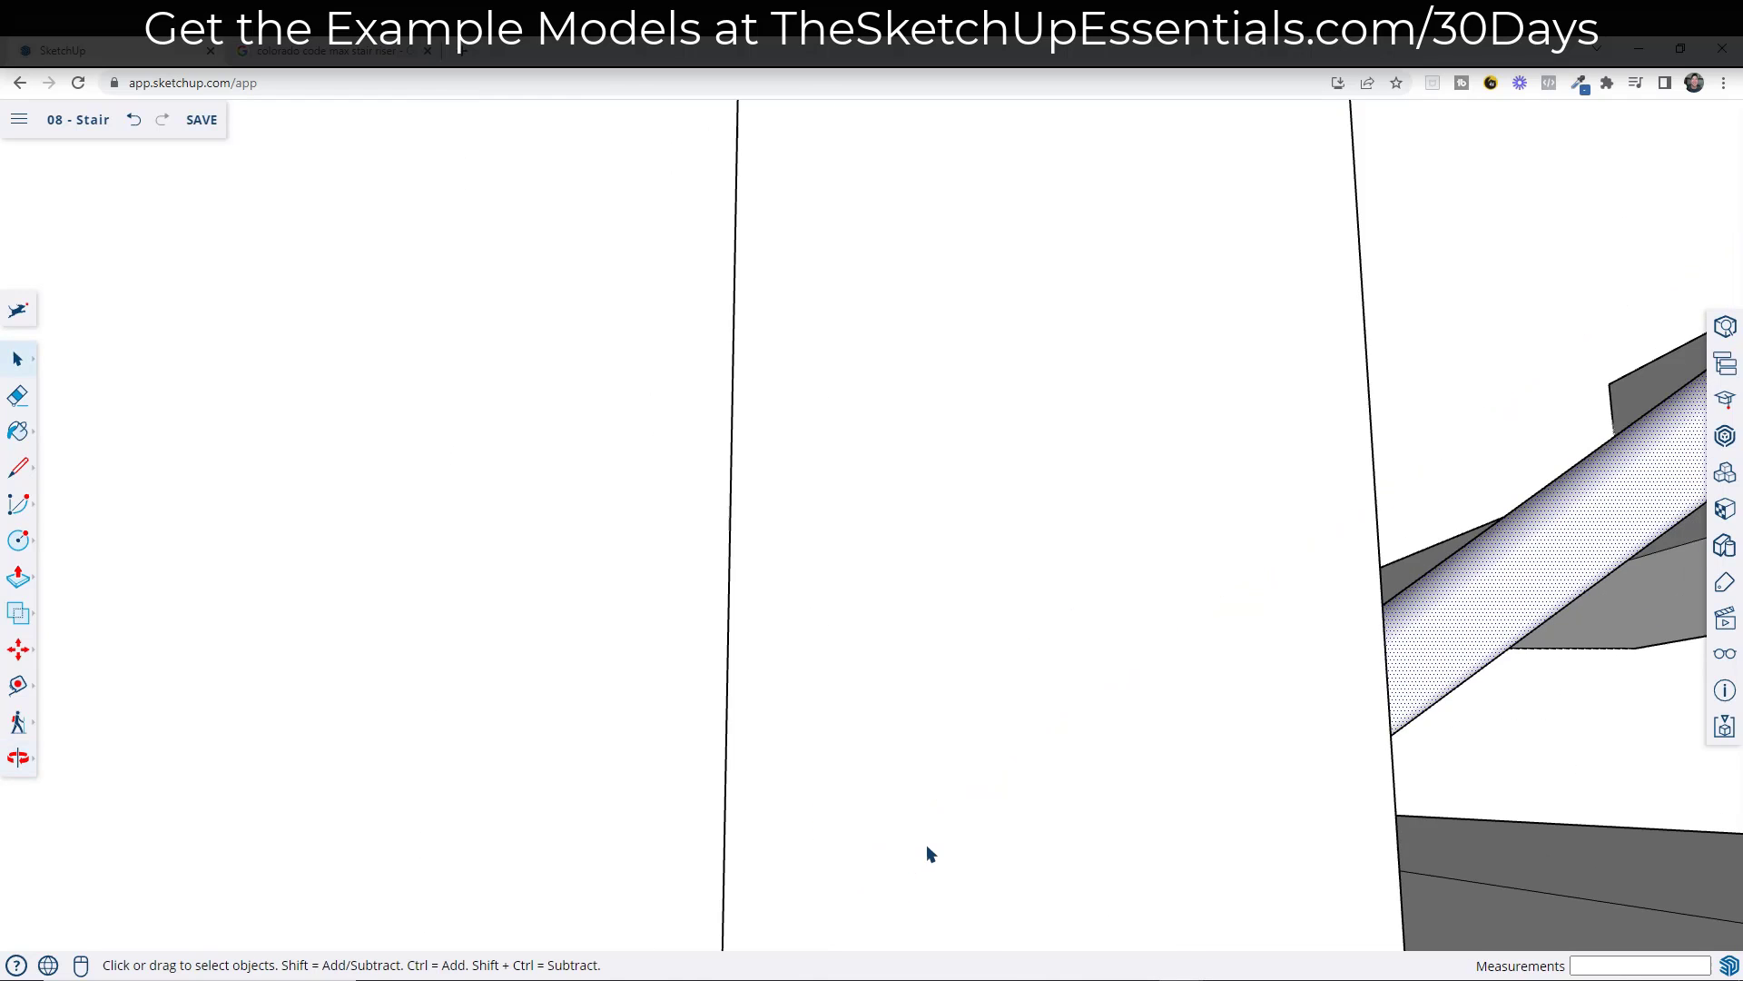
{"action": "middle_click_drag", "start_coordinate": [1166, 786], "coordinate": [1019, 728]}
{"action": "scroll", "coordinate": [944, 841], "scroll_direction": "up", "scroll_amount": 5}
{"action": "key", "text": "p"}
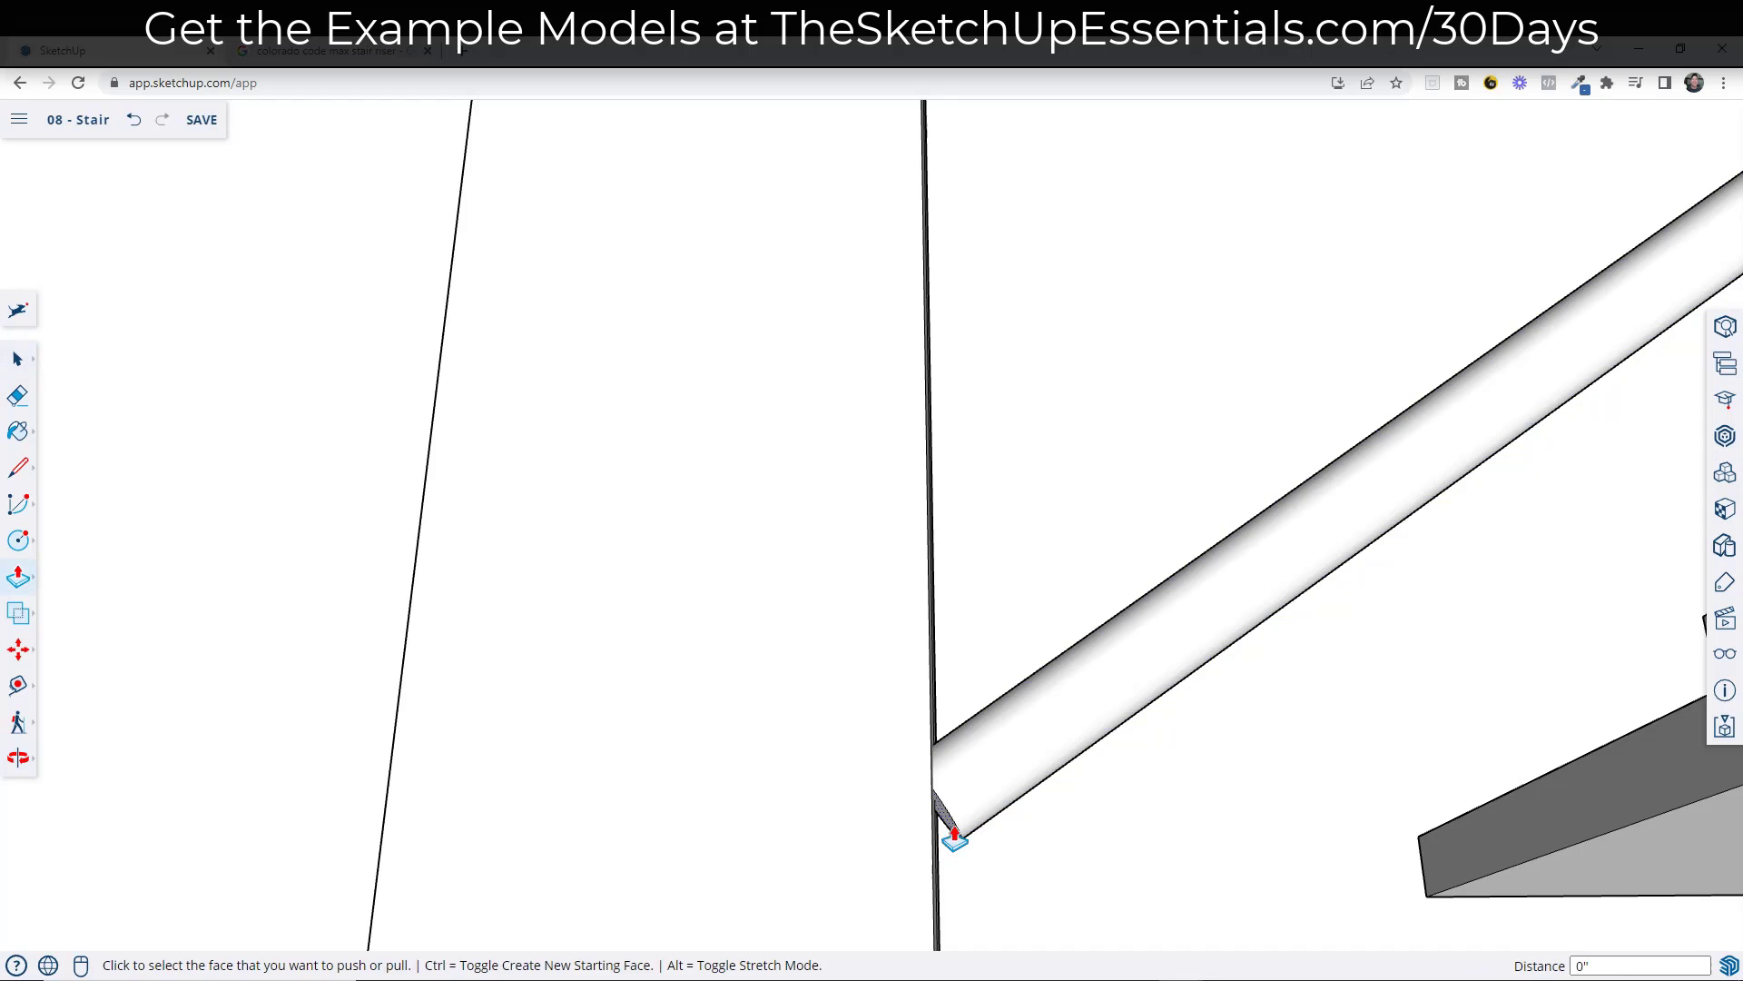
{"action": "left_click", "coordinate": [944, 828]}
{"action": "left_click", "coordinate": [792, 895]}
{"action": "key", "text": "space"}
- Make the entire cable a component, keeping the default definition name and no glue alignment
{"action": "scroll", "coordinate": [853, 811], "scroll_direction": "down", "scroll_amount": 4}
{"action": "middle_click_drag", "start_coordinate": [853, 811], "coordinate": [831, 778]}
{"action": "scroll", "coordinate": [831, 778], "scroll_direction": "down", "scroll_amount": 3}
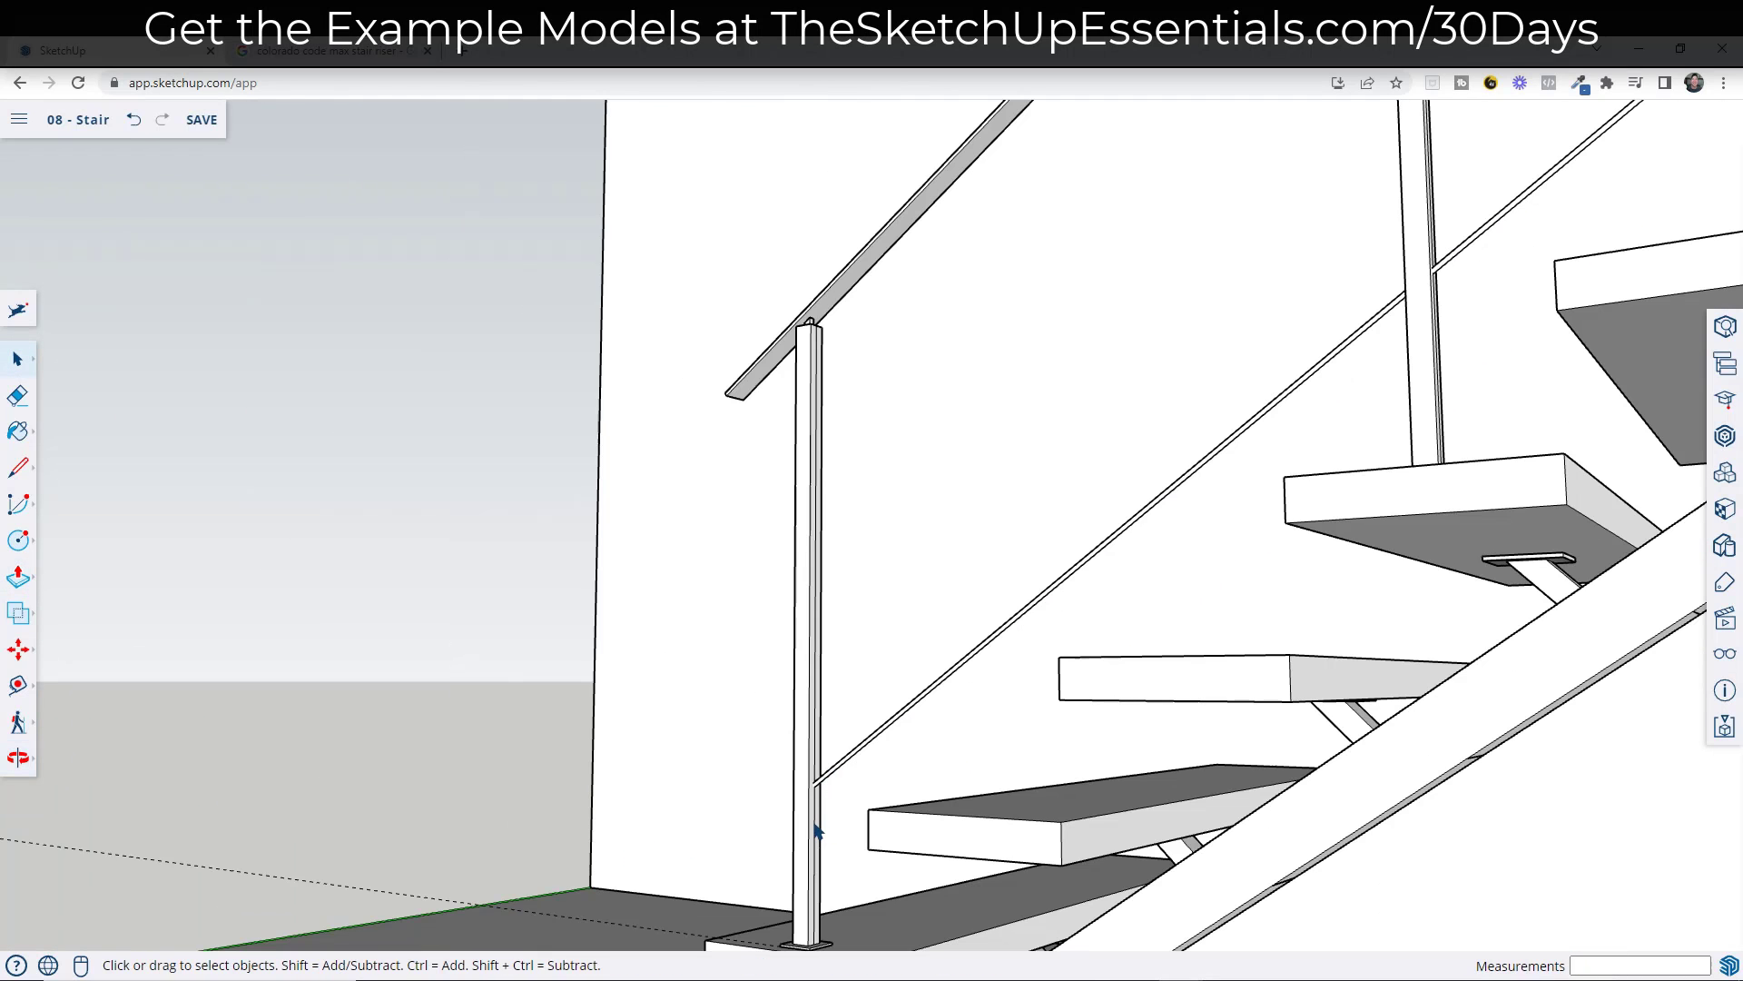
{"action": "left_click", "coordinate": [844, 767]}
{"action": "right_click", "coordinate": [844, 767]}
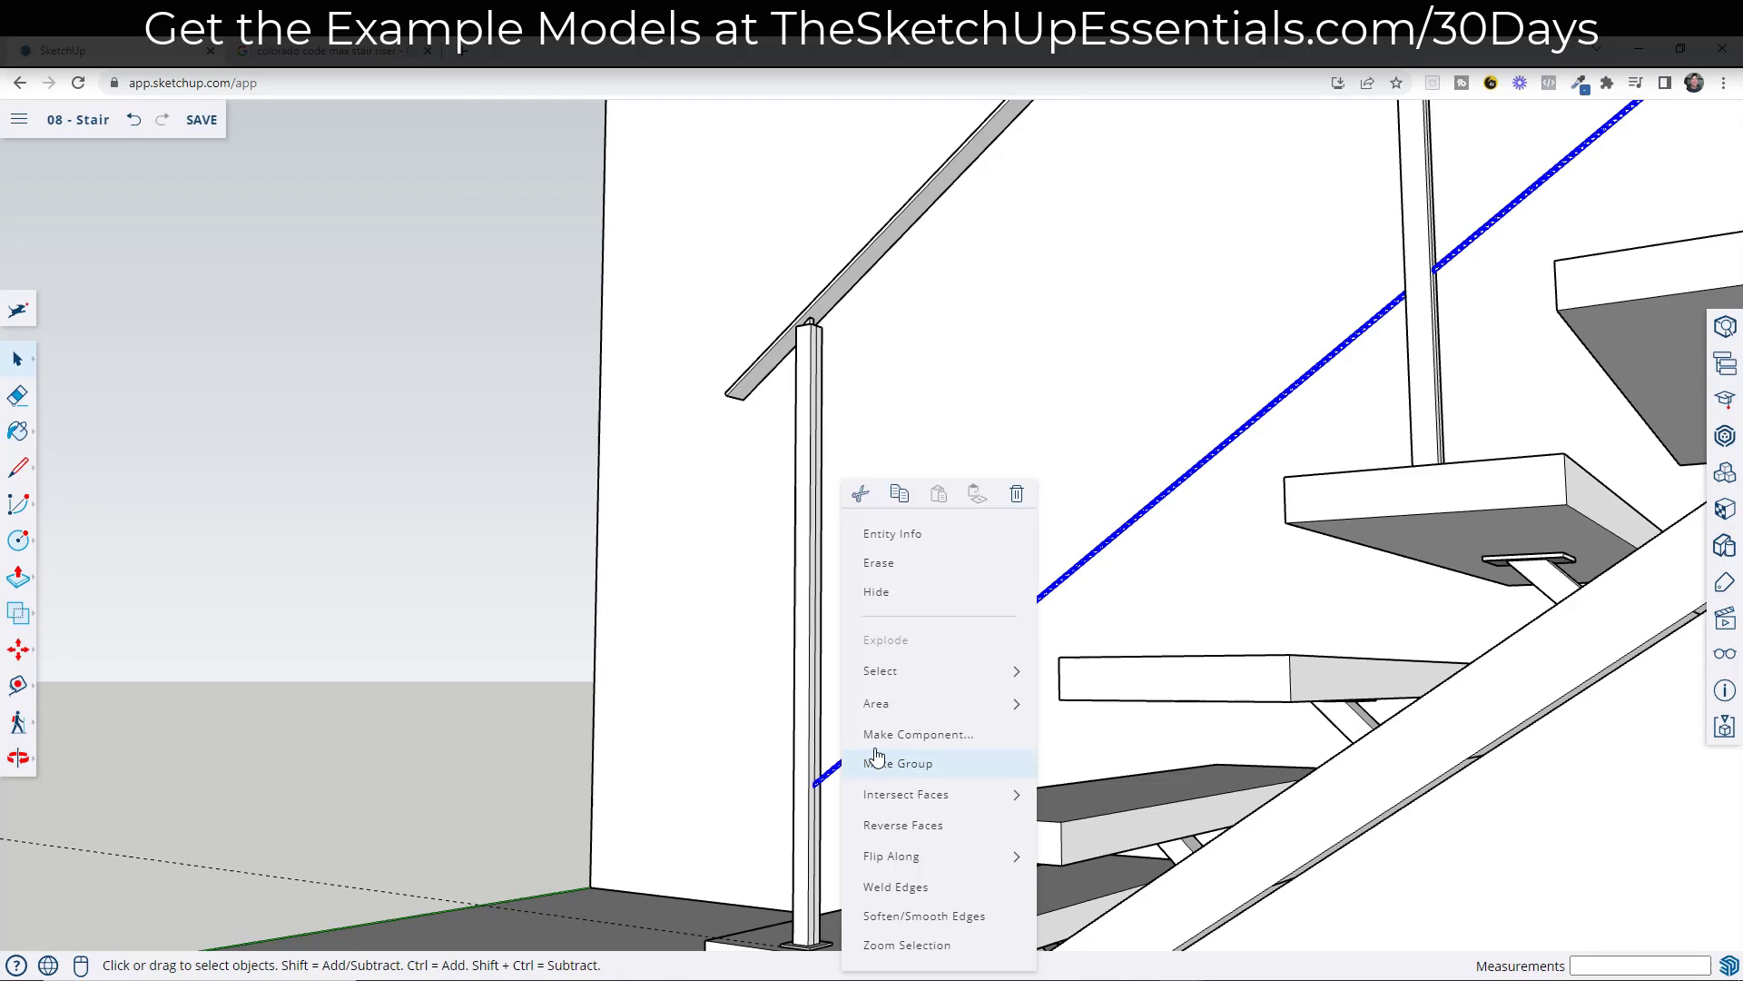
{"action": "left_click", "coordinate": [908, 739]}
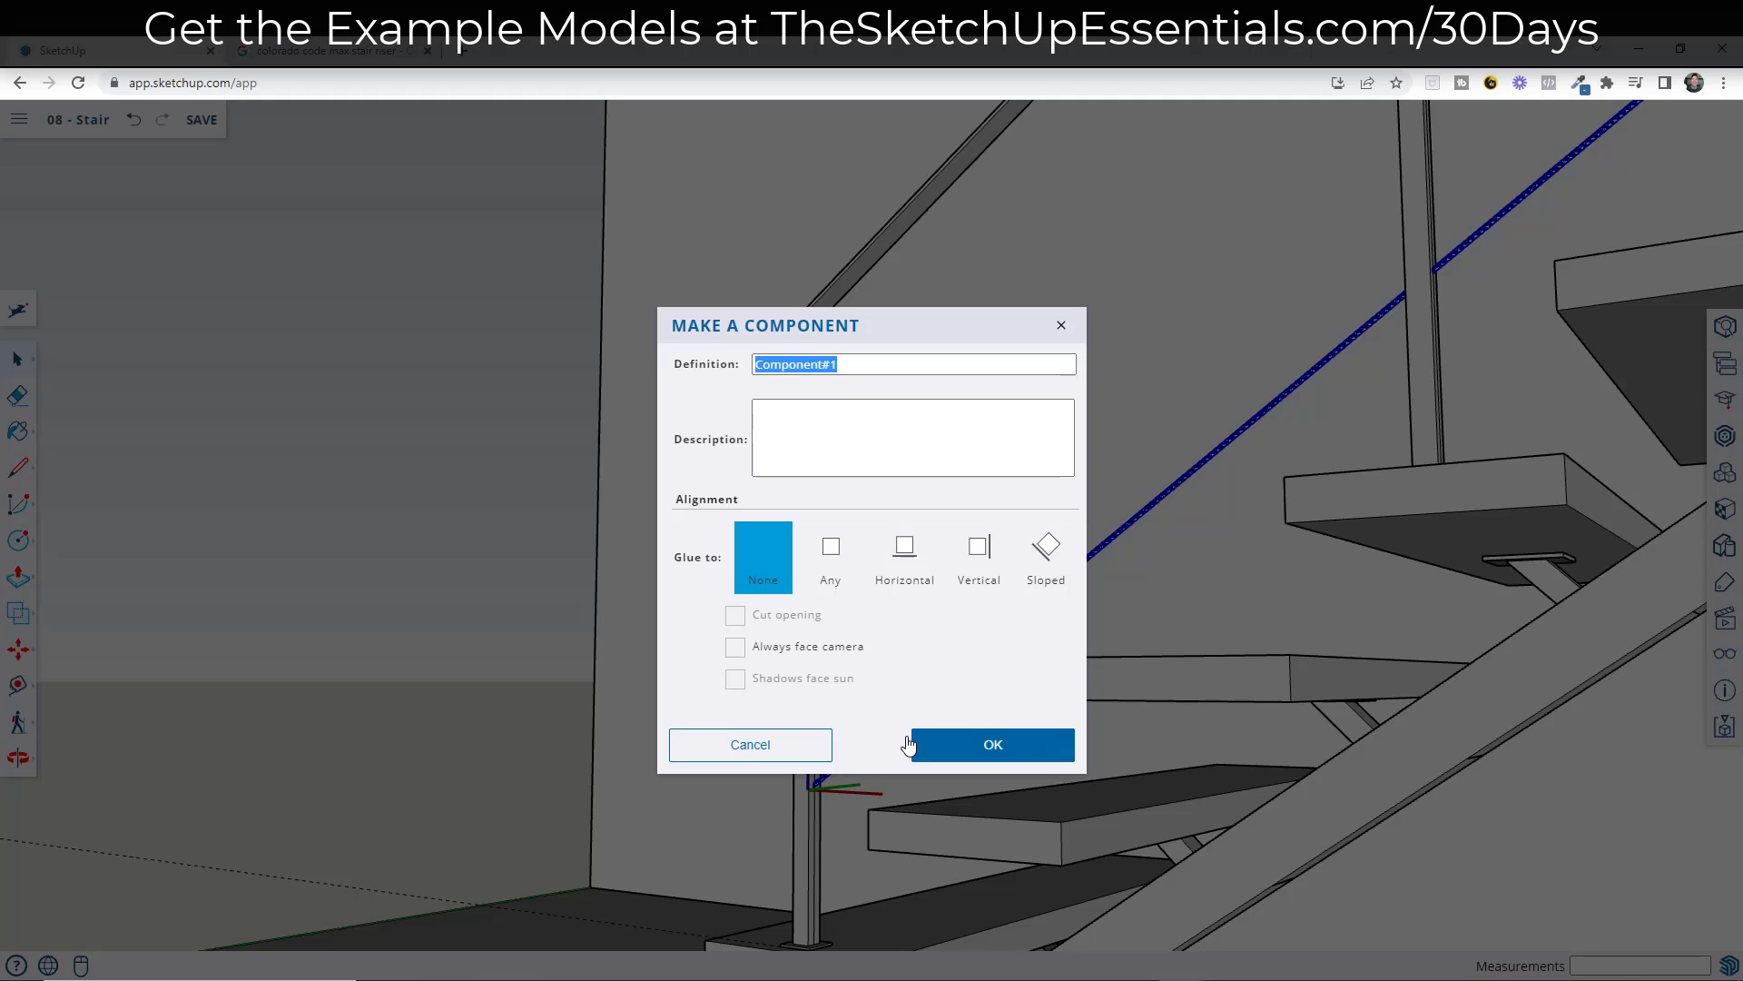
{"action": "left_click", "coordinate": [910, 744]}
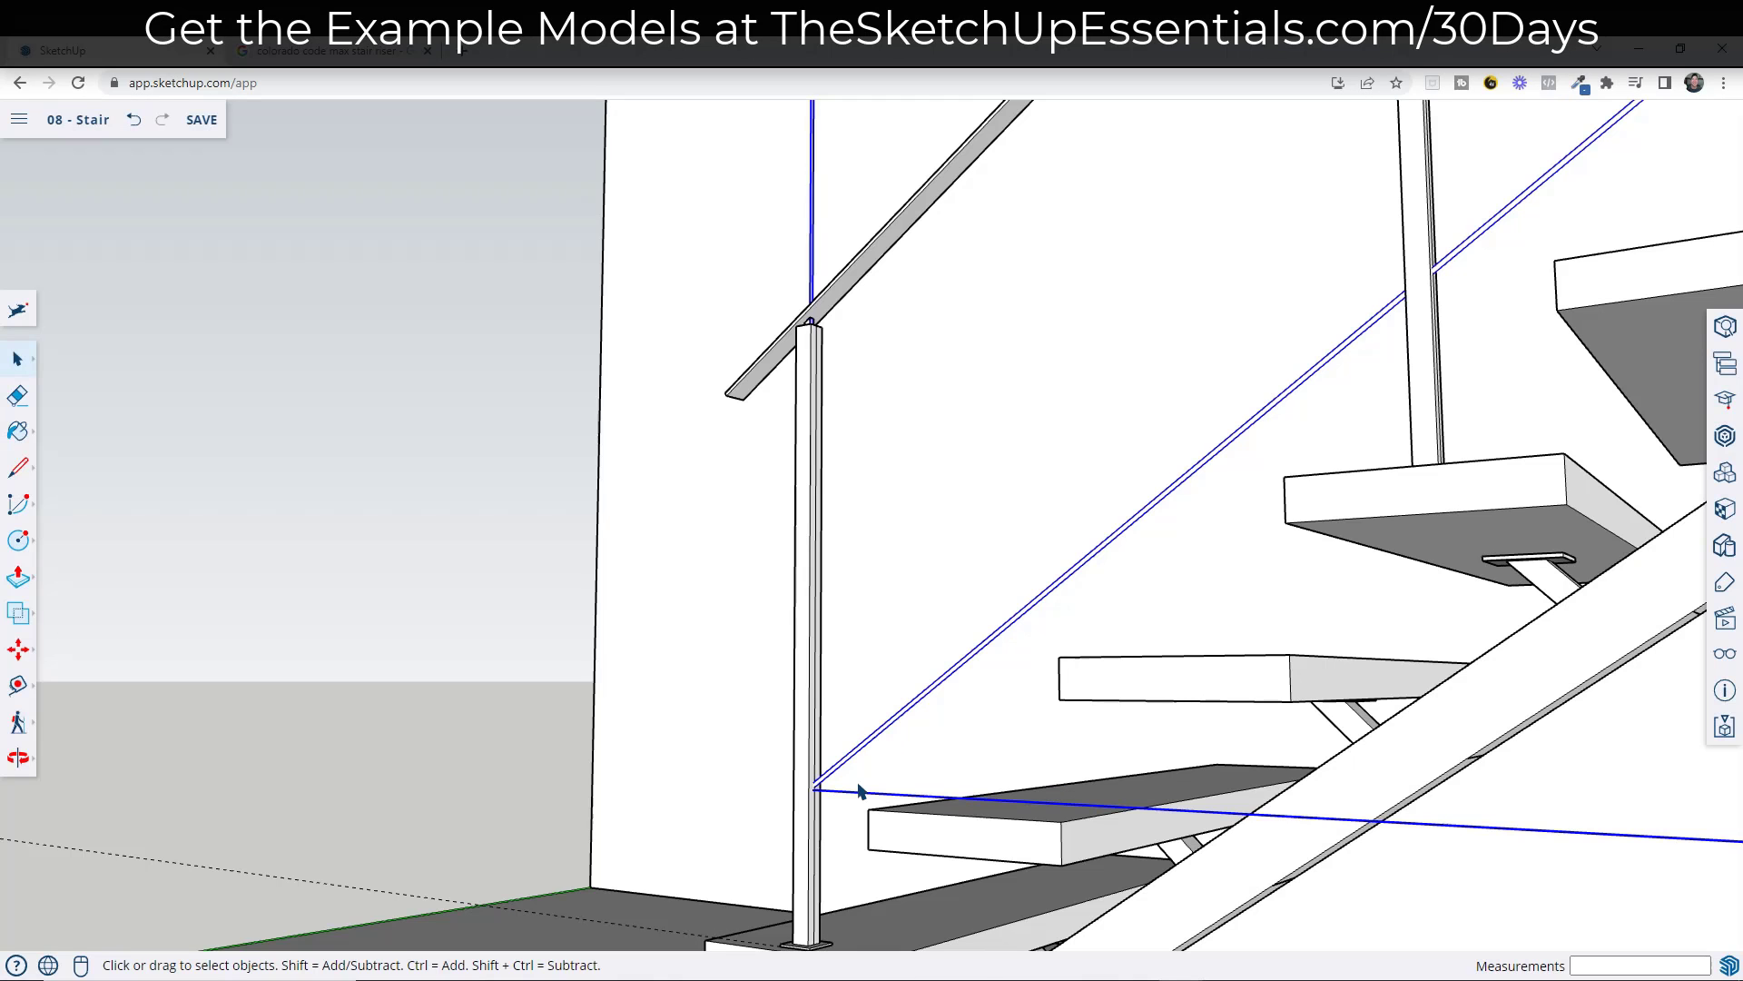
- Copy the cable component straight up 4 1/4" to the next division point on the first post and array it as five copies
{"action": "key", "text": "m"}
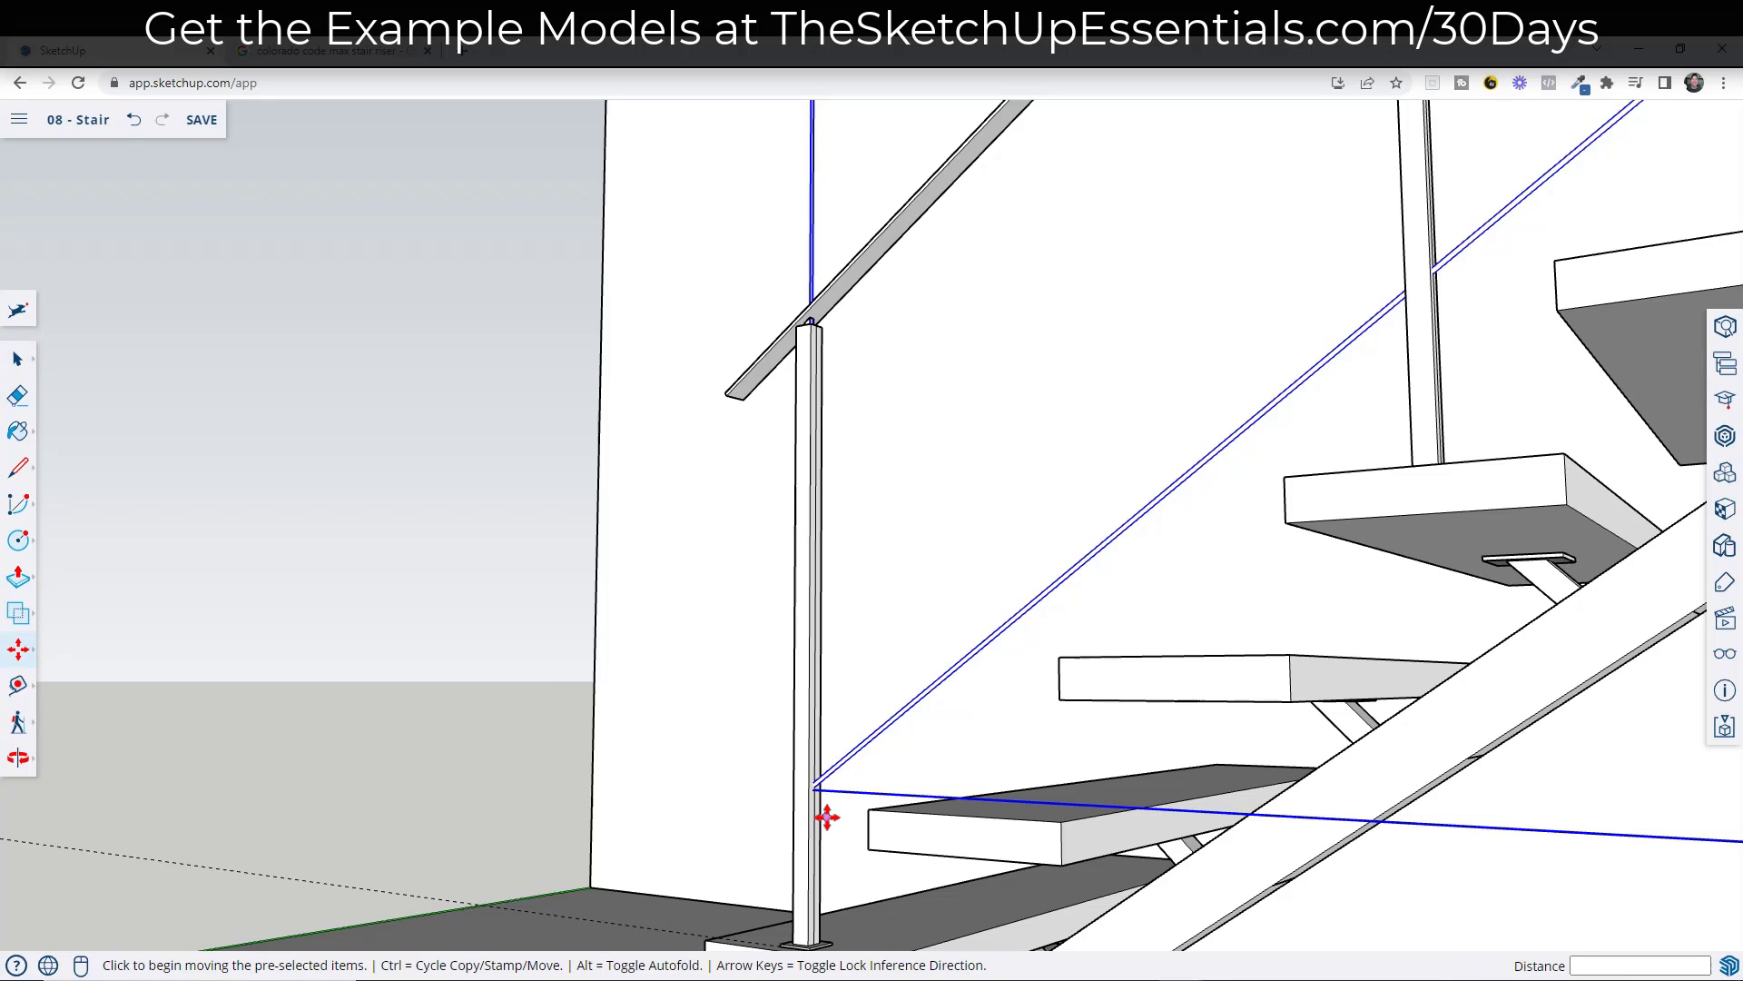
{"action": "scroll", "coordinate": [813, 742], "scroll_direction": "up", "scroll_amount": 3}
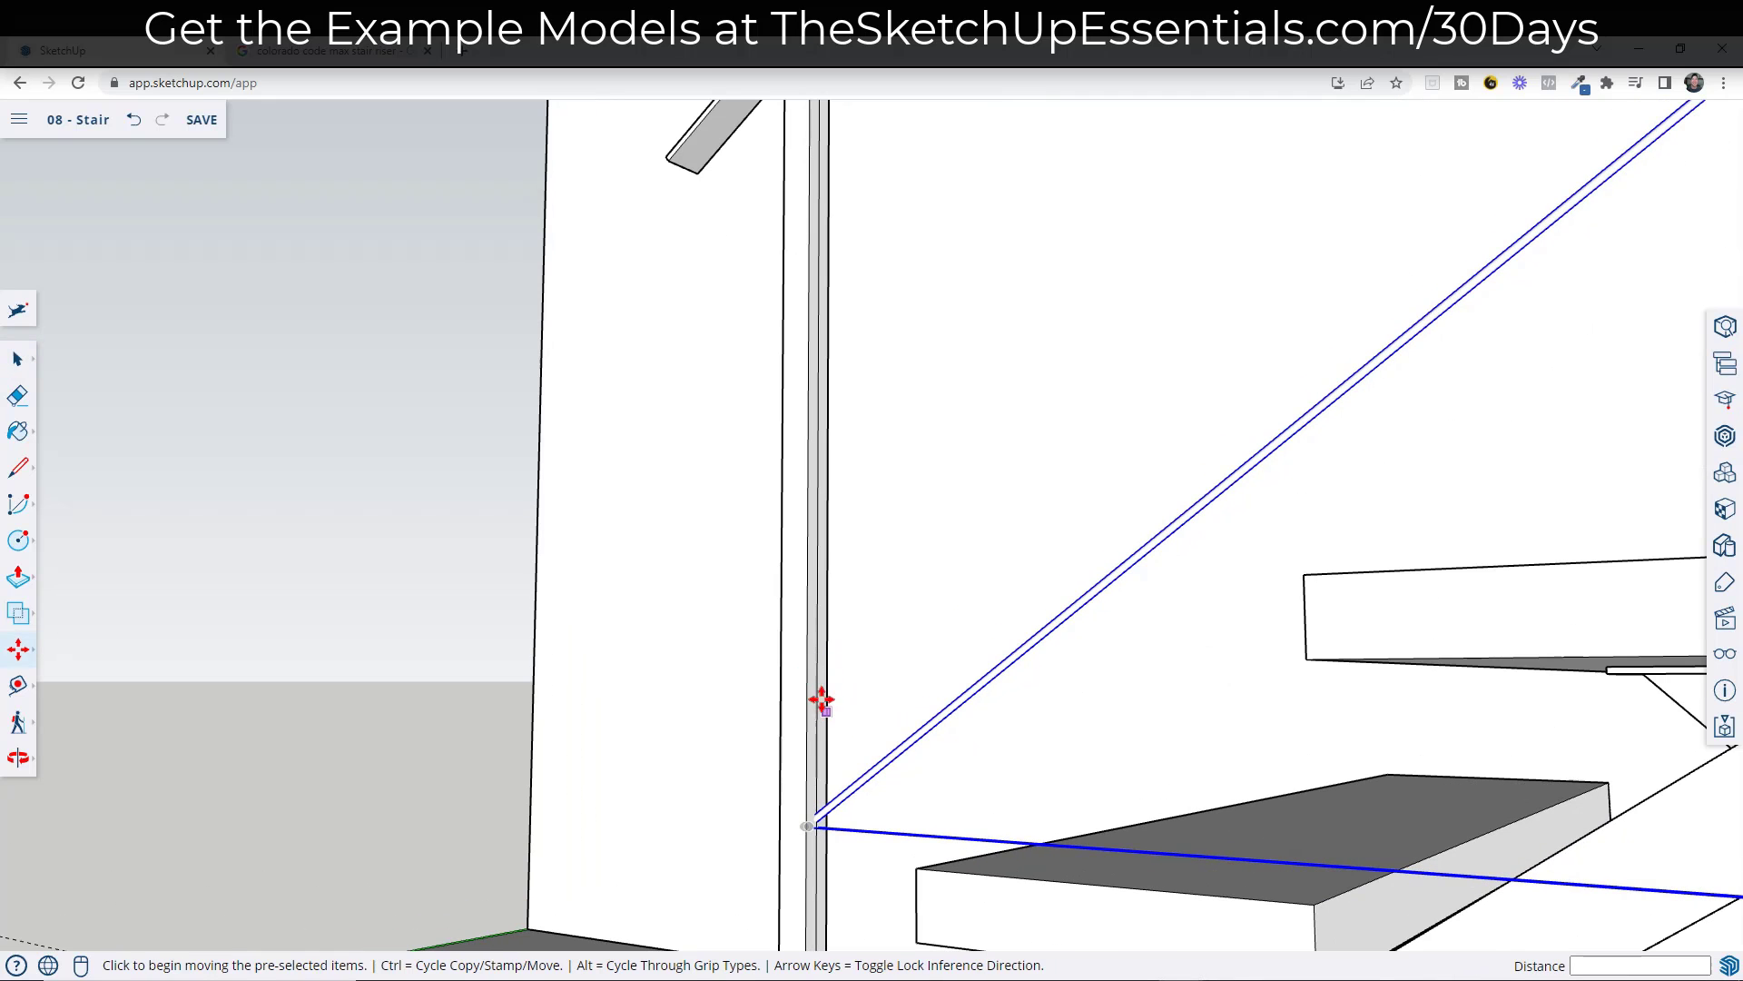
{"action": "scroll", "coordinate": [817, 812], "scroll_direction": "up", "scroll_amount": 6}
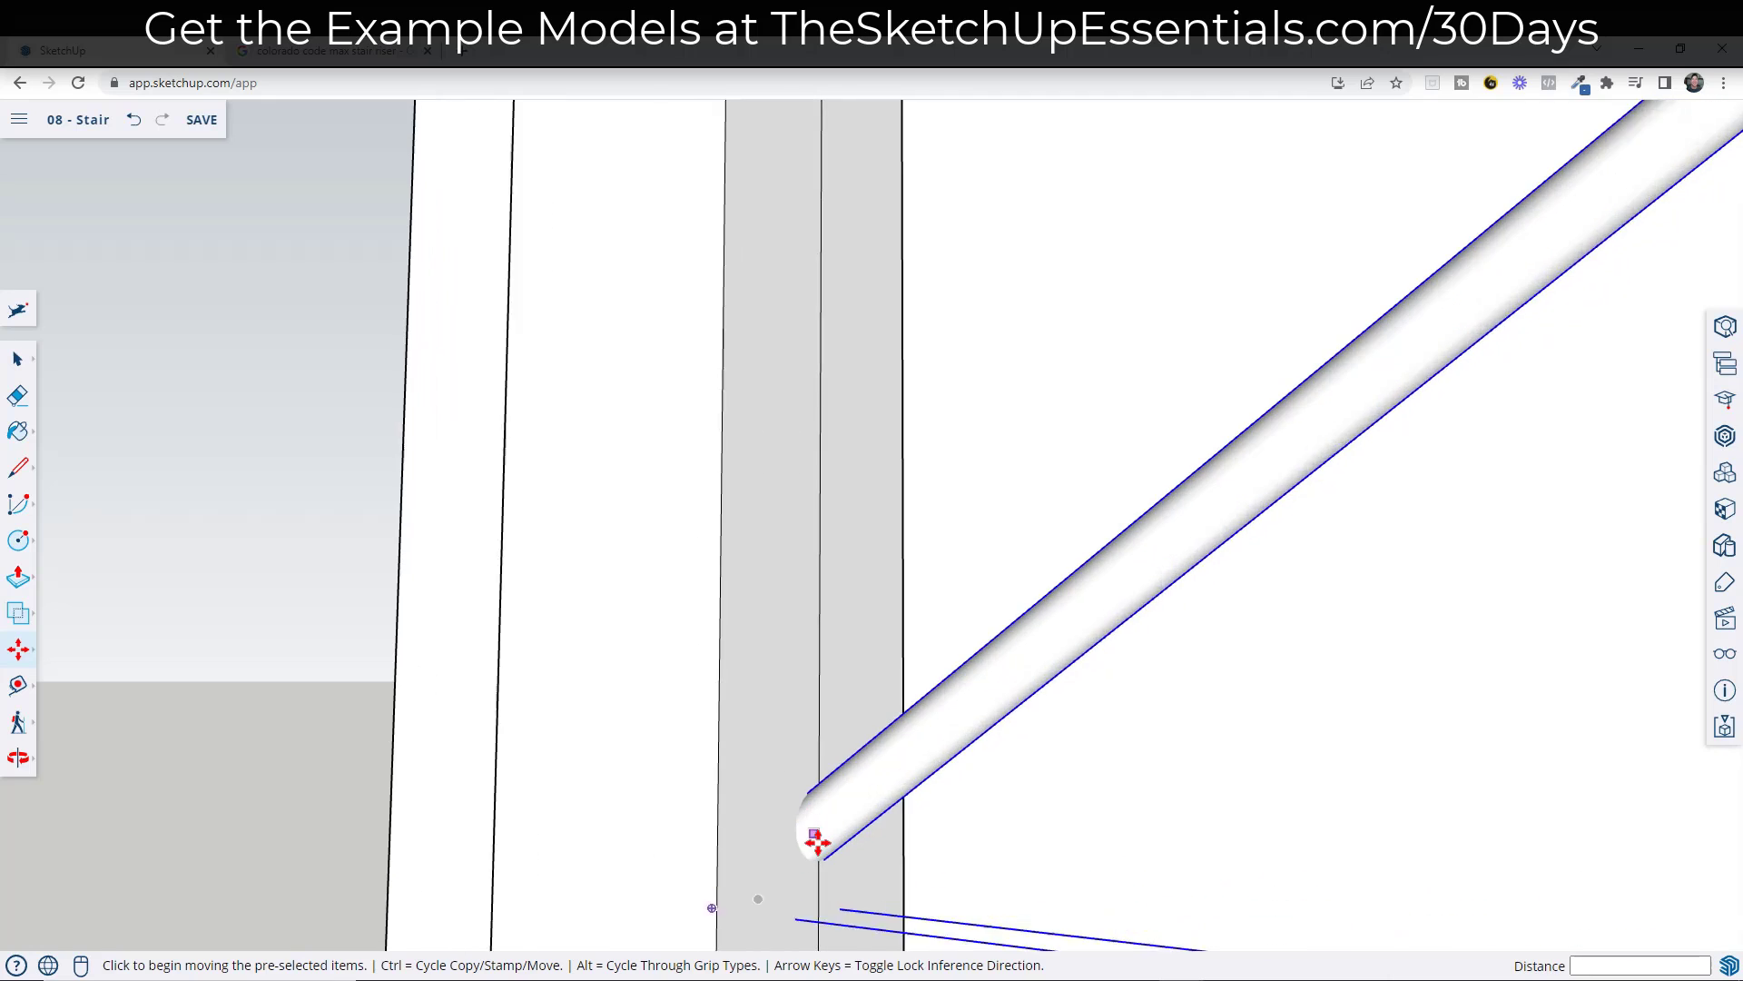
{"action": "scroll", "coordinate": [821, 822], "scroll_direction": "down", "scroll_amount": 10}
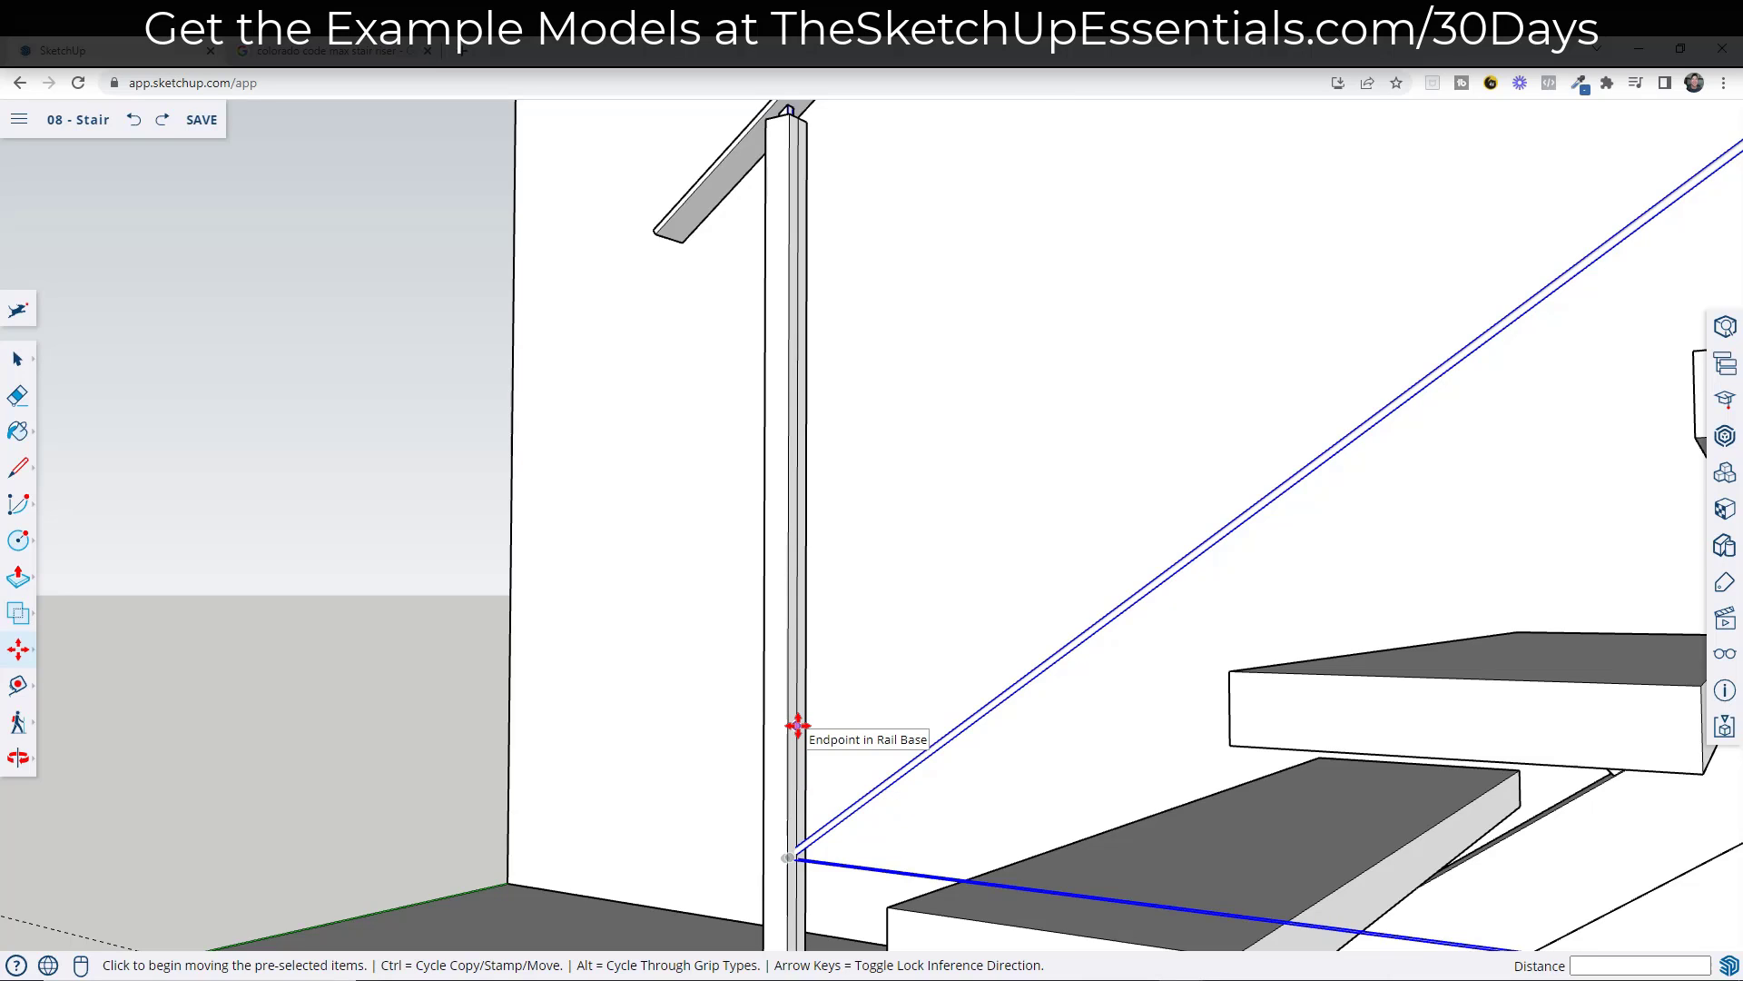
{"action": "key", "text": "ctrl"}
{"action": "key", "text": "ctrl"}
{"action": "key", "text": "ctrl"}
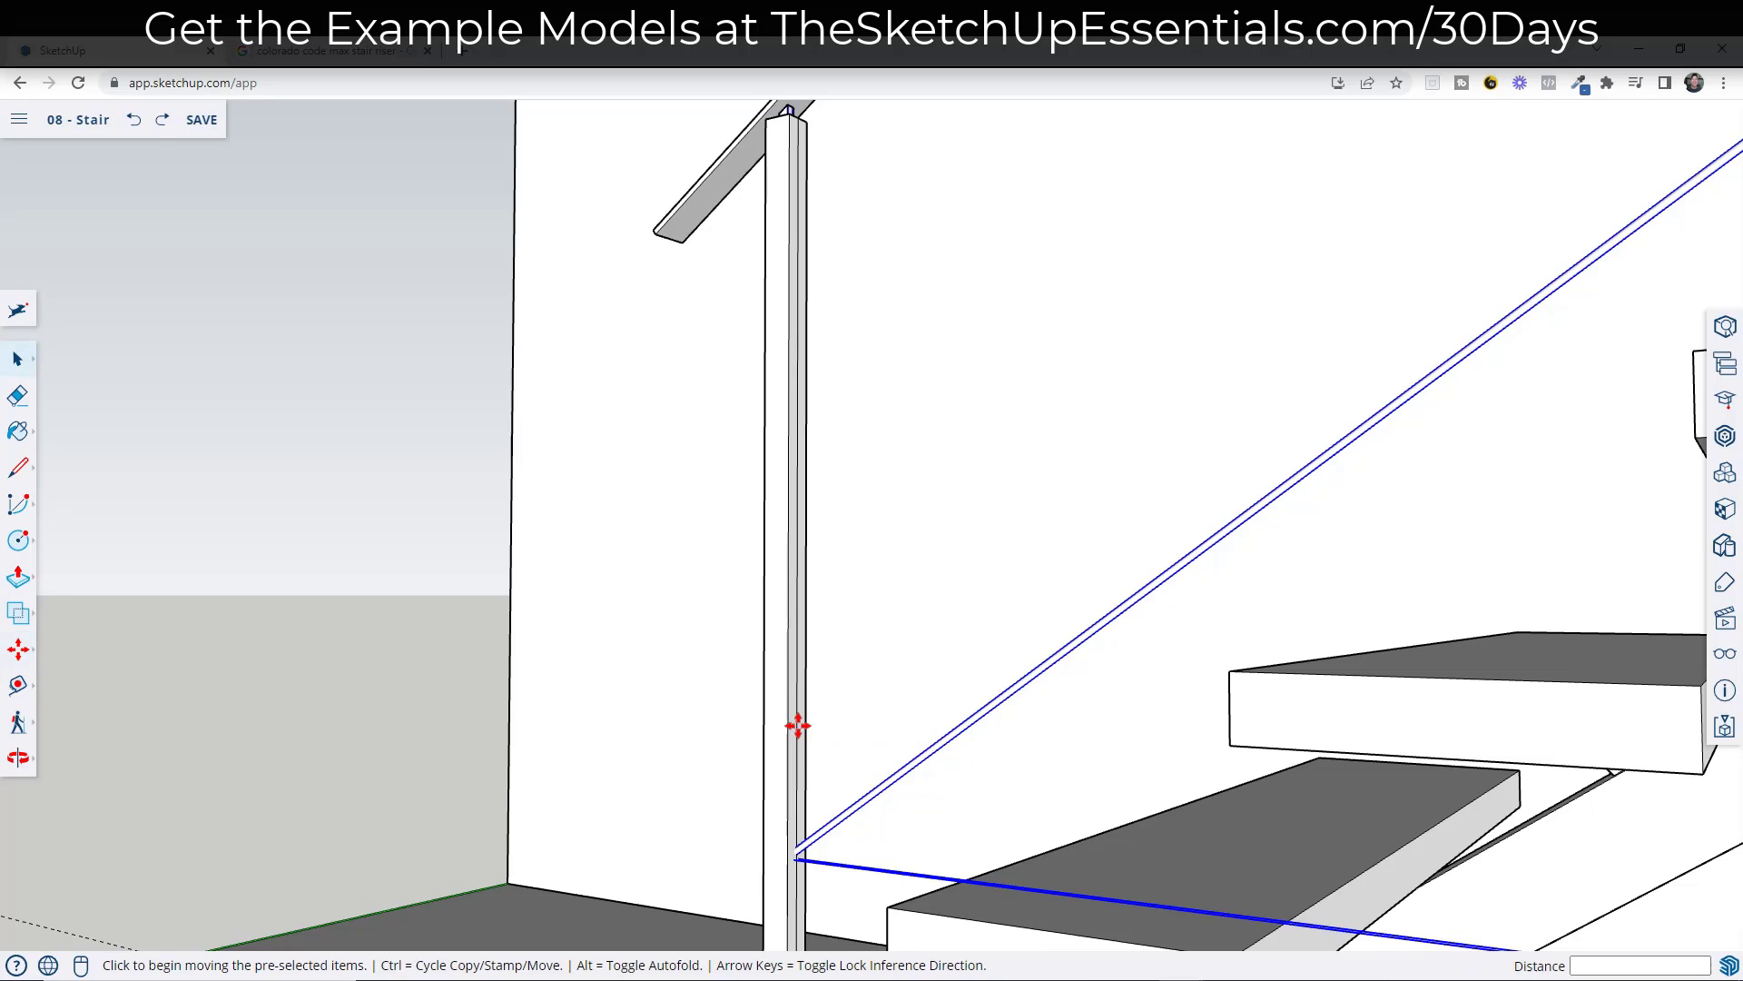
{"action": "key", "text": "ctrl"}
{"action": "left_click", "coordinate": [797, 722]}
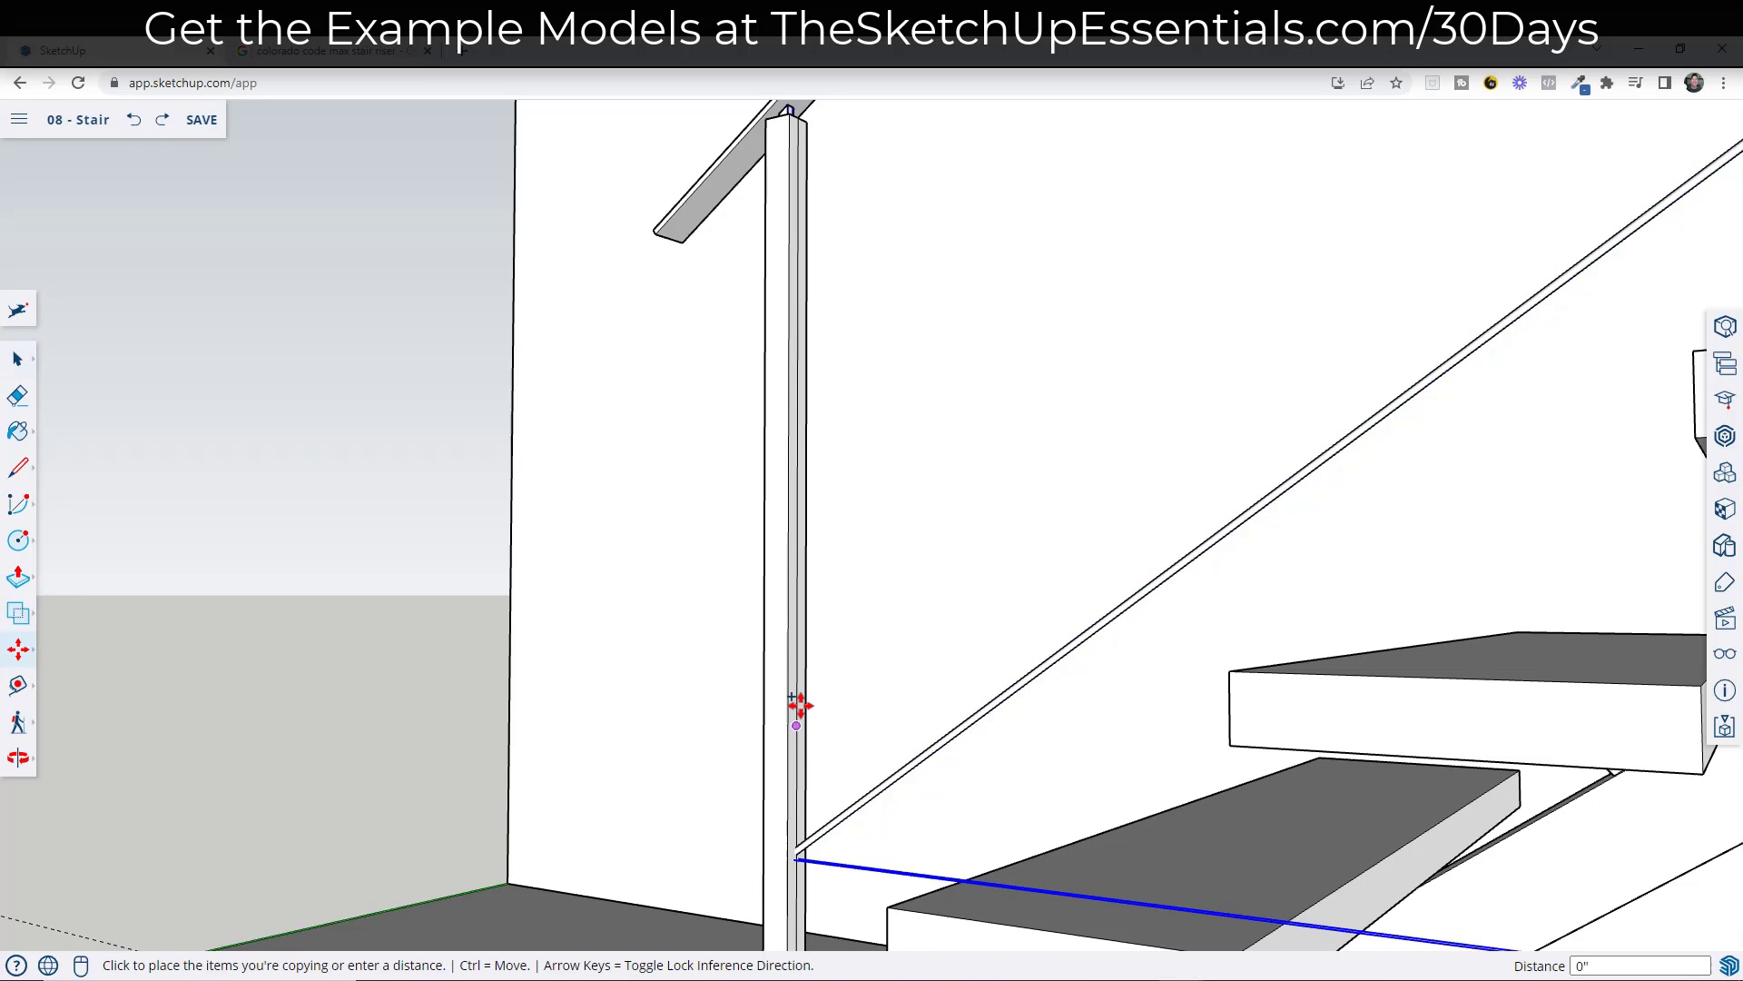
{"action": "left_click", "coordinate": [797, 601]}
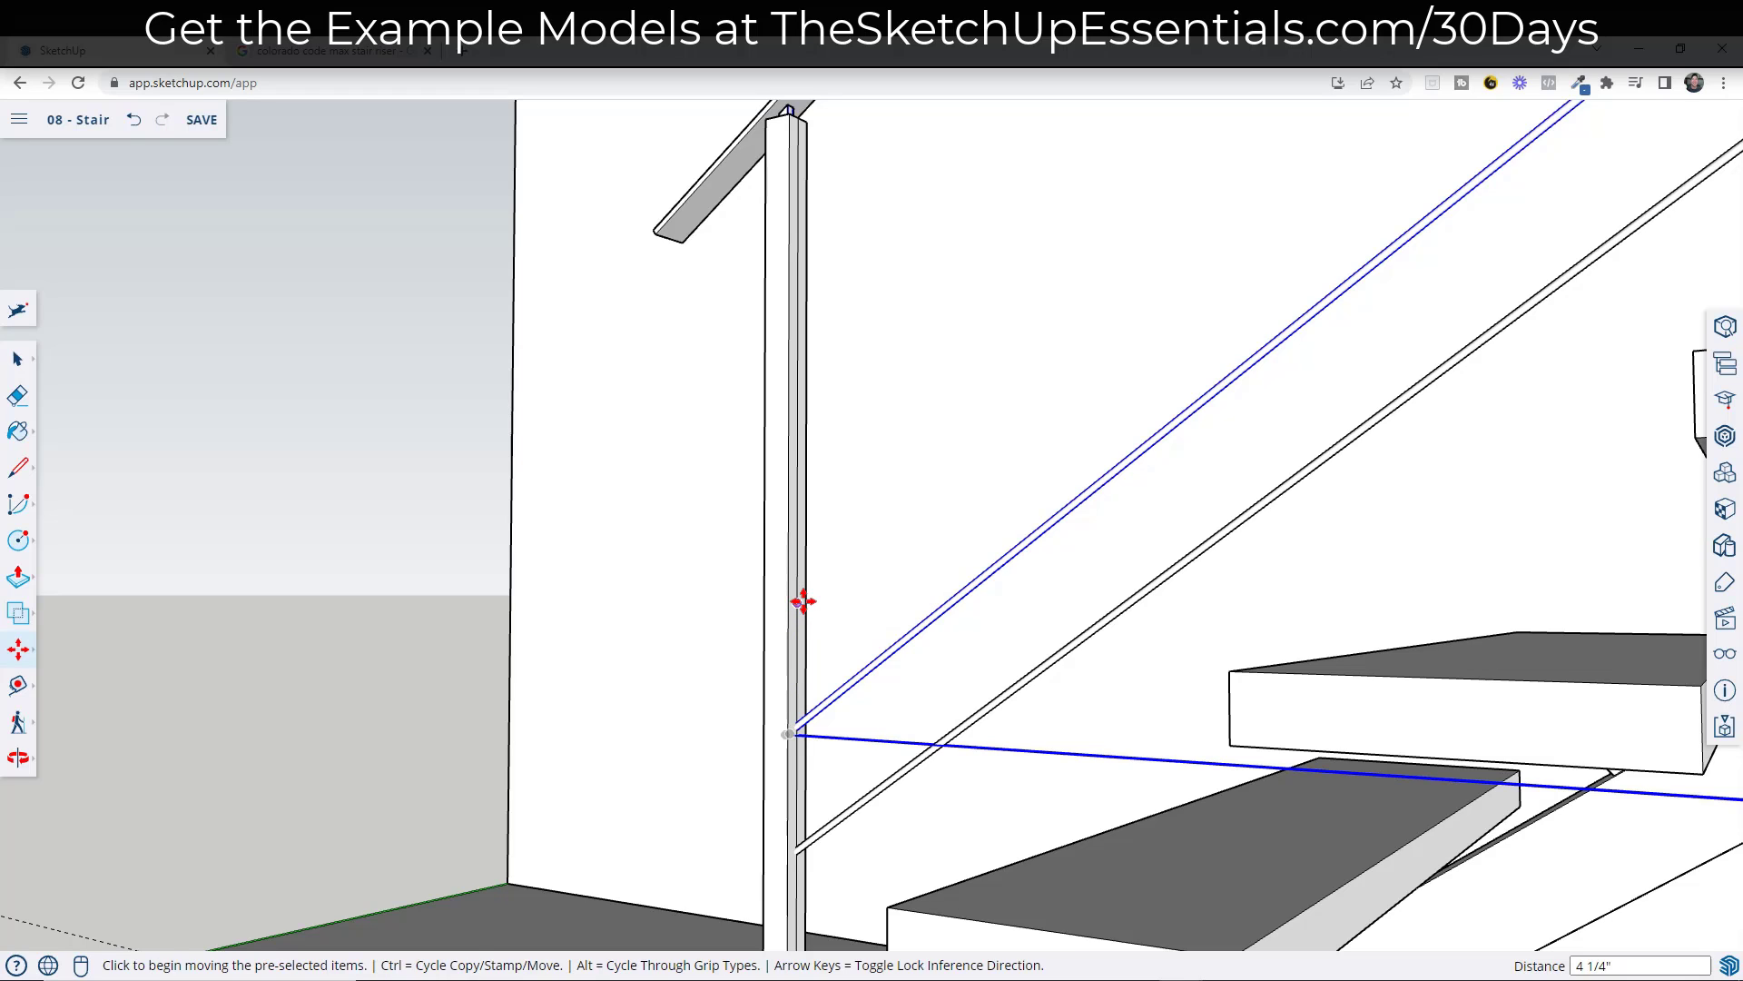
{"action": "type", "text": "*5"}
{"action": "key", "text": "Return"}
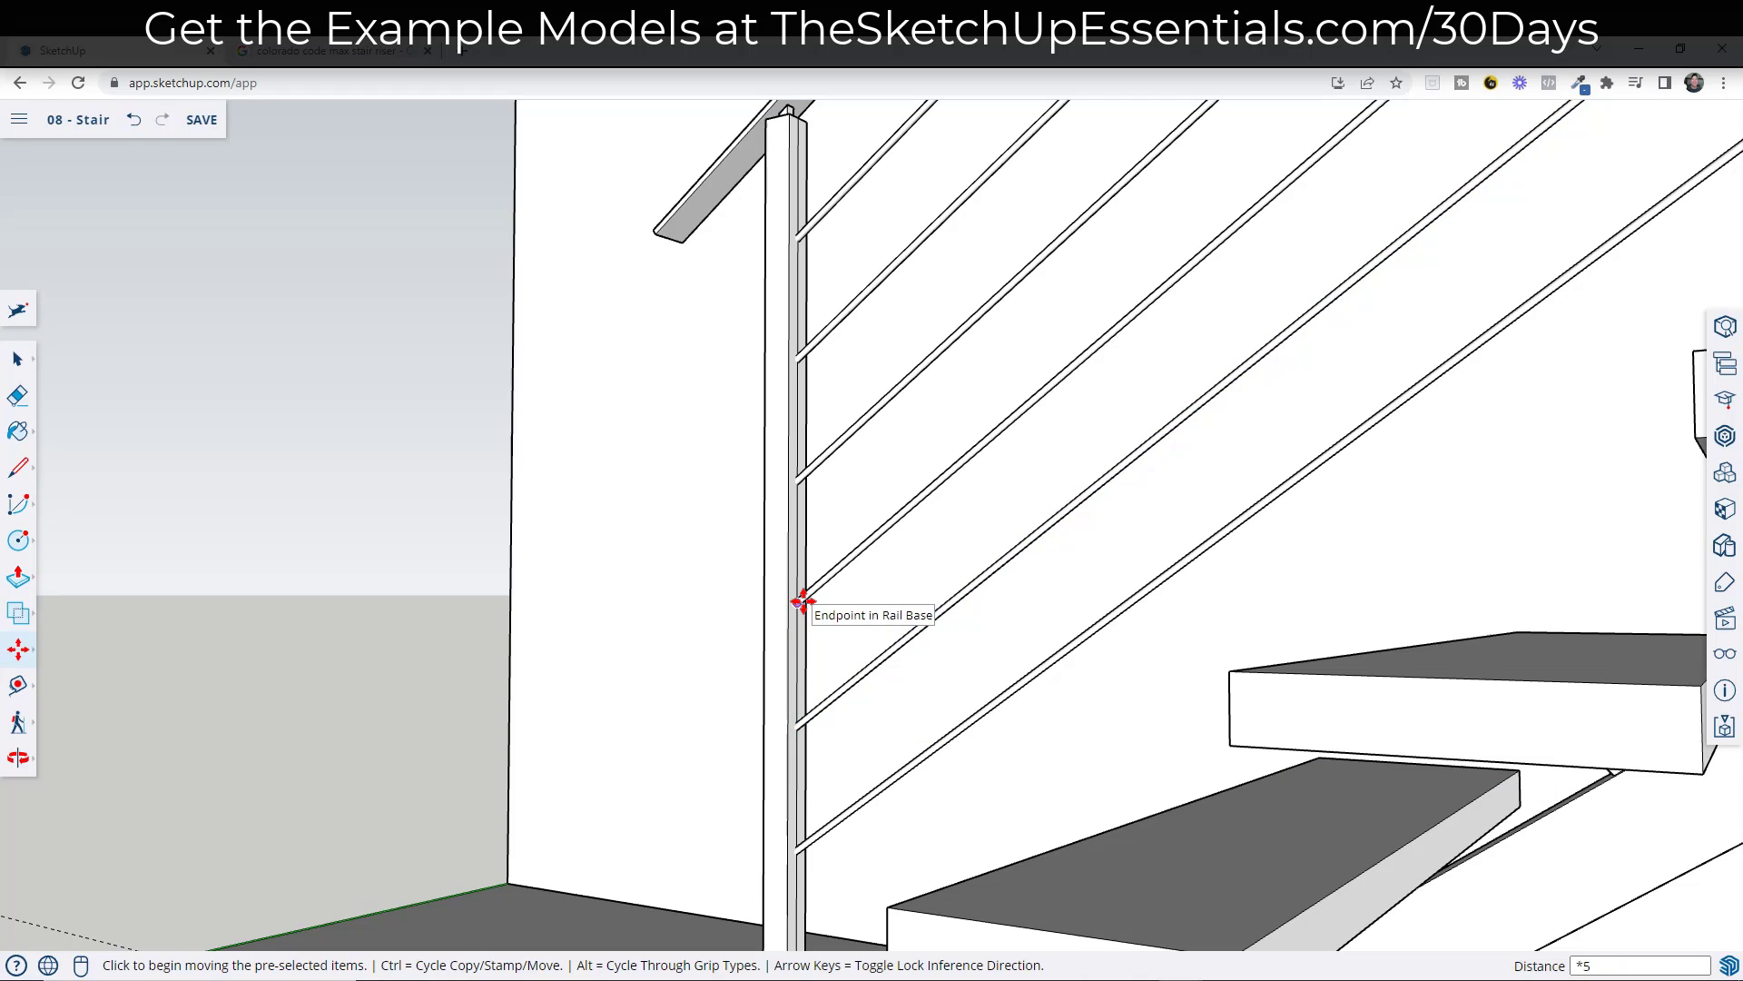
{"action": "scroll", "coordinate": [844, 625], "scroll_direction": "down", "scroll_amount": 10}
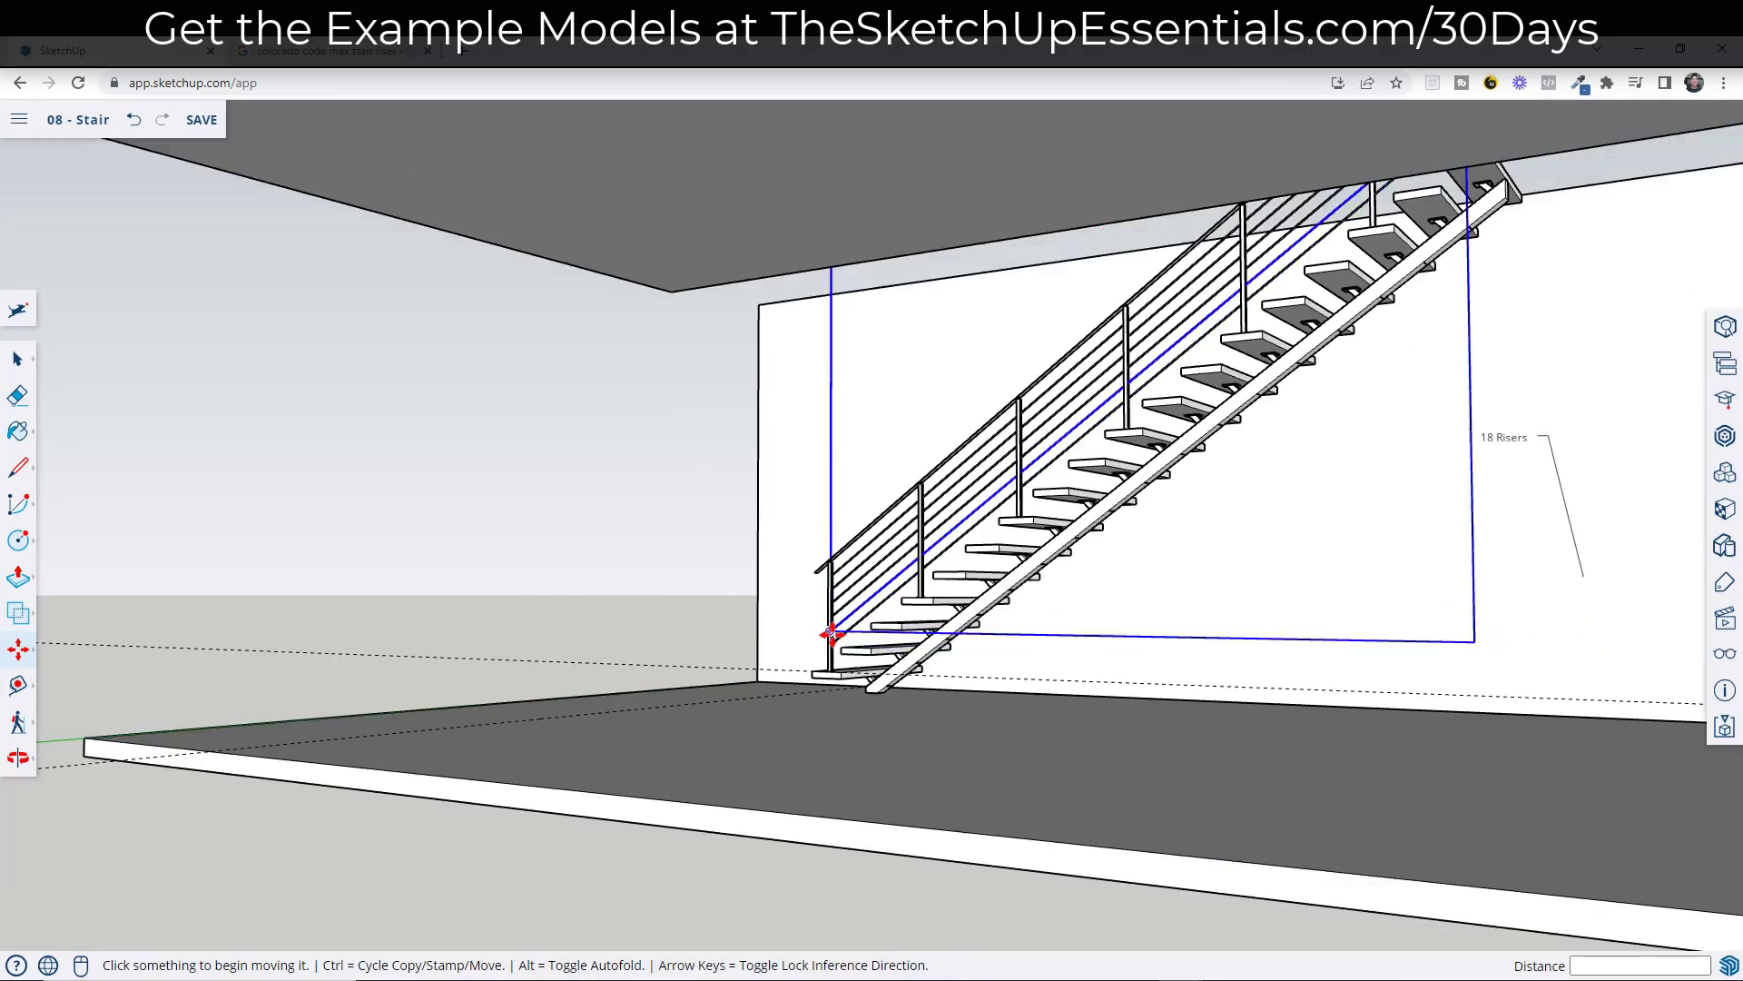
{"action": "middle_click_drag", "start_coordinate": [829, 634], "coordinate": [817, 586]}
{"action": "key", "text": "space"}
{"action": "scroll", "coordinate": [862, 581], "scroll_direction": "up", "scroll_amount": 5}
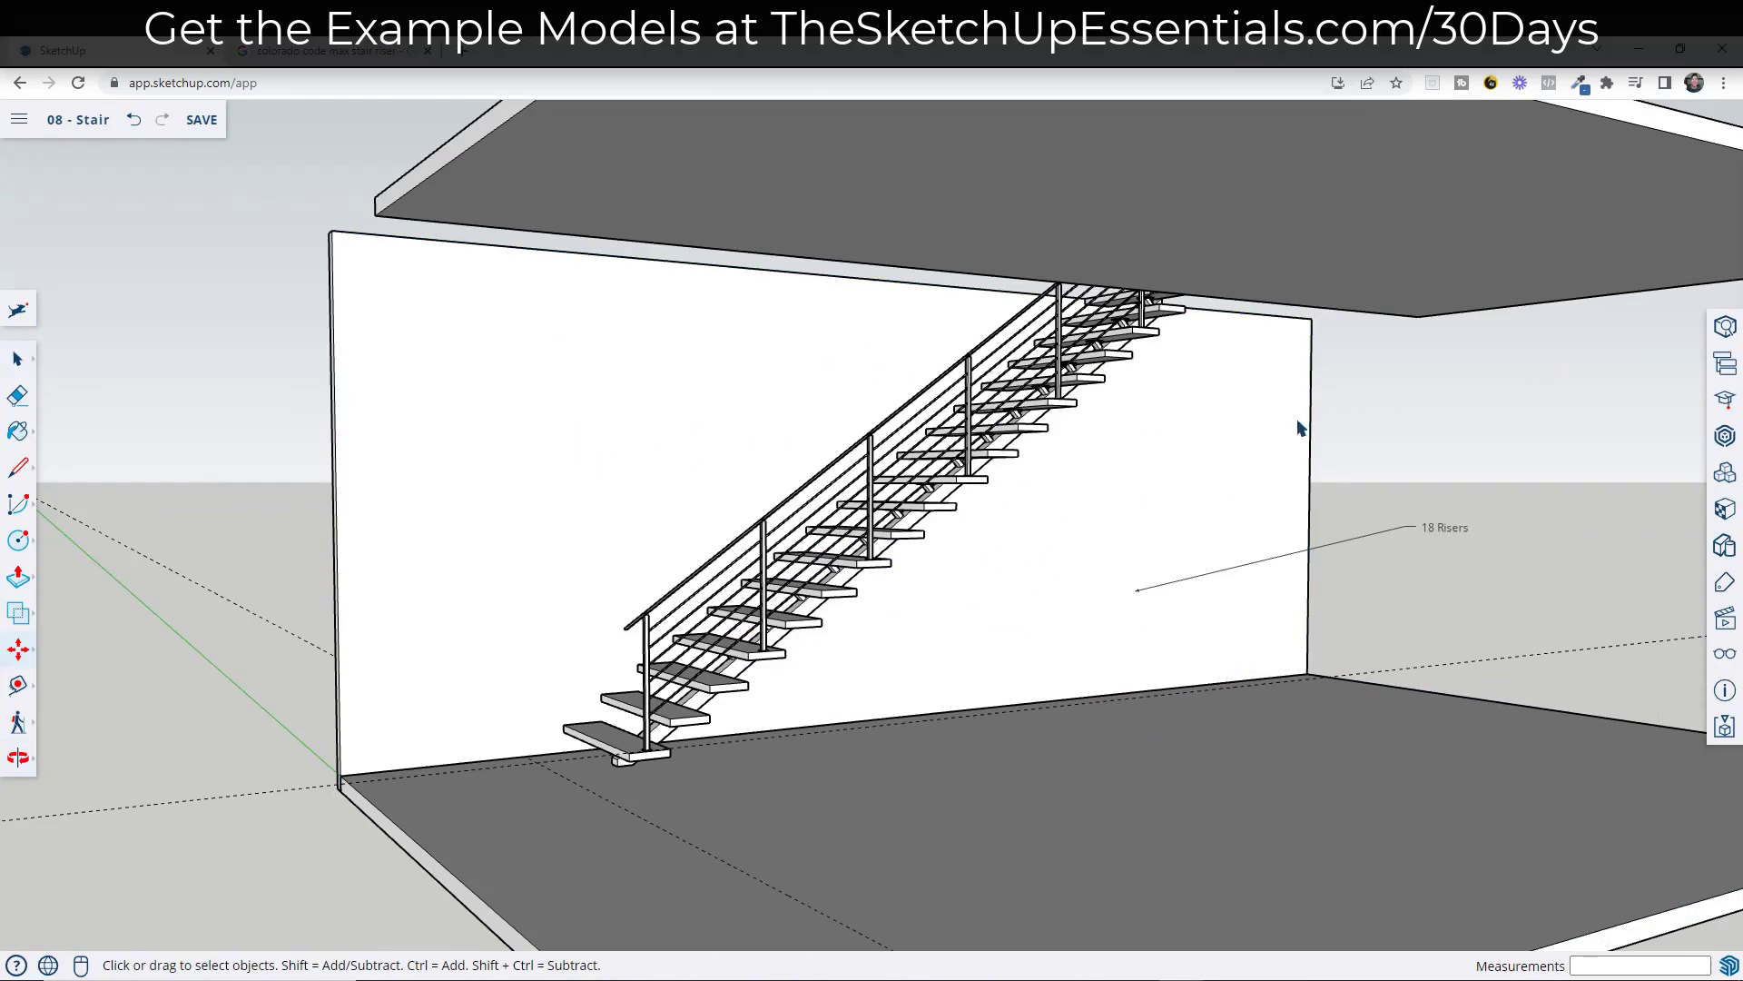
{"action": "middle_click_drag", "start_coordinate": [777, 531], "coordinate": [836, 564]}
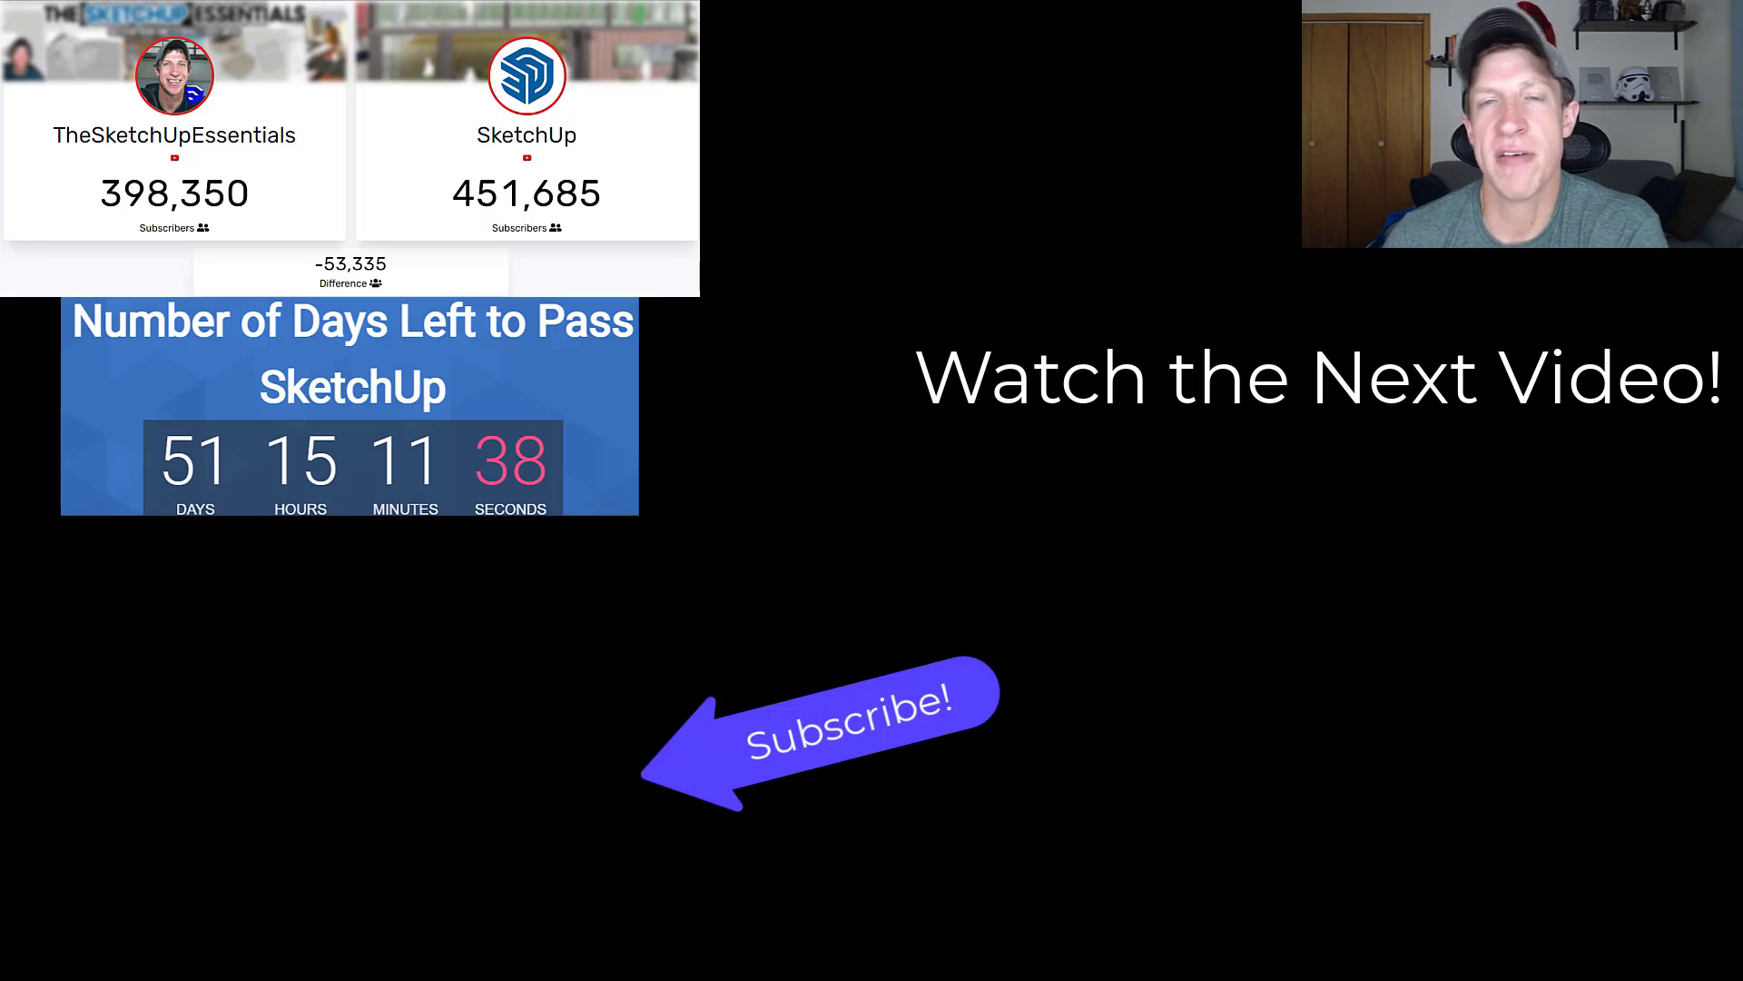